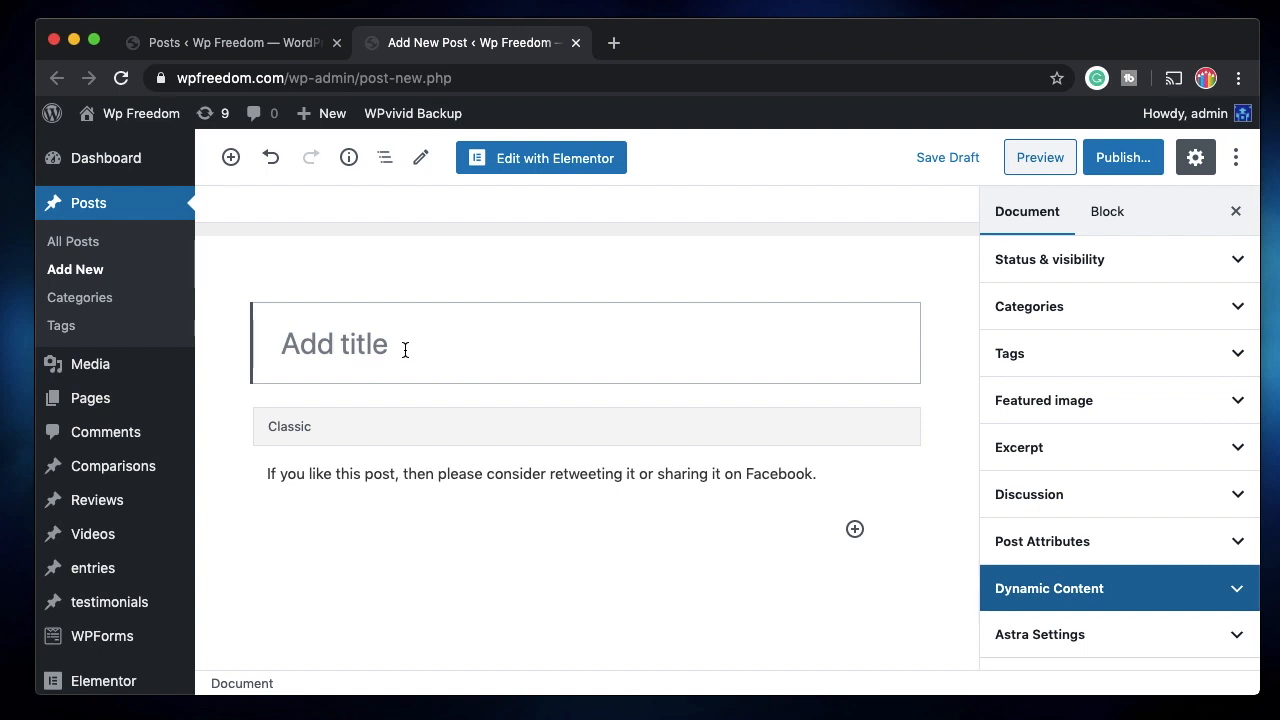
Expand and then collapse the post's category options.
scroll(405, 349, down, 2)
click(1174, 320)
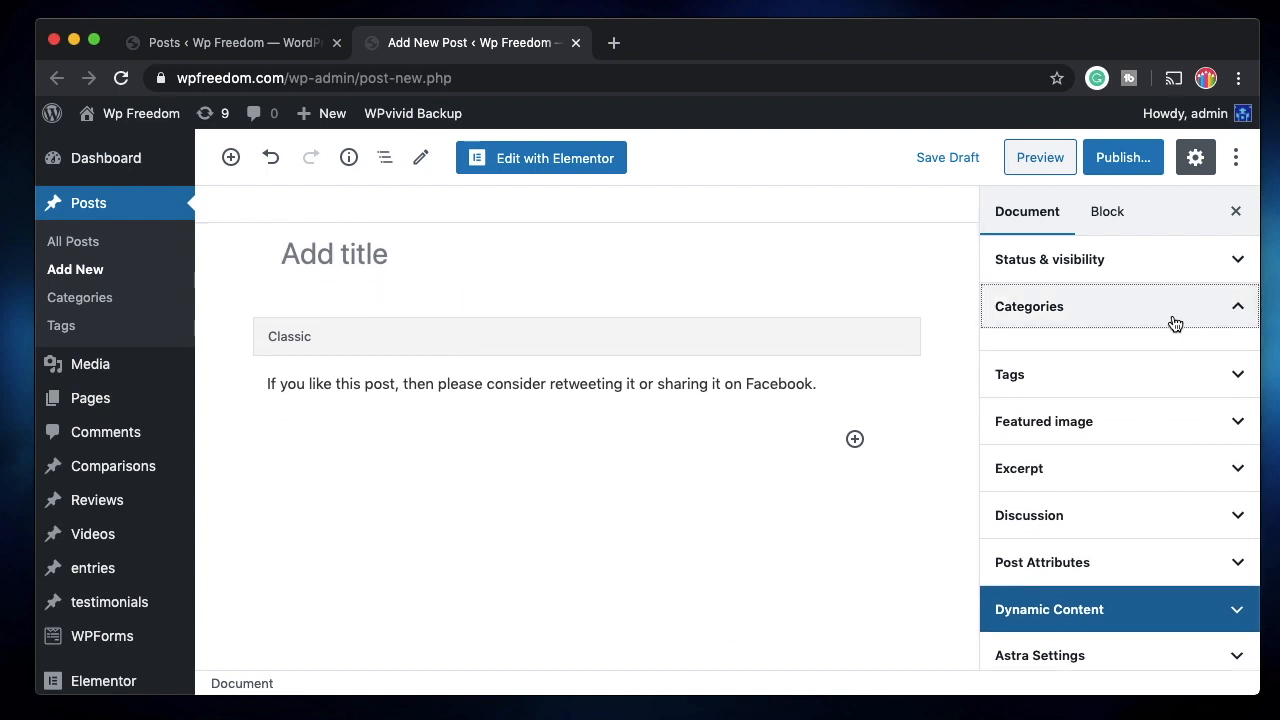
click(1108, 319)
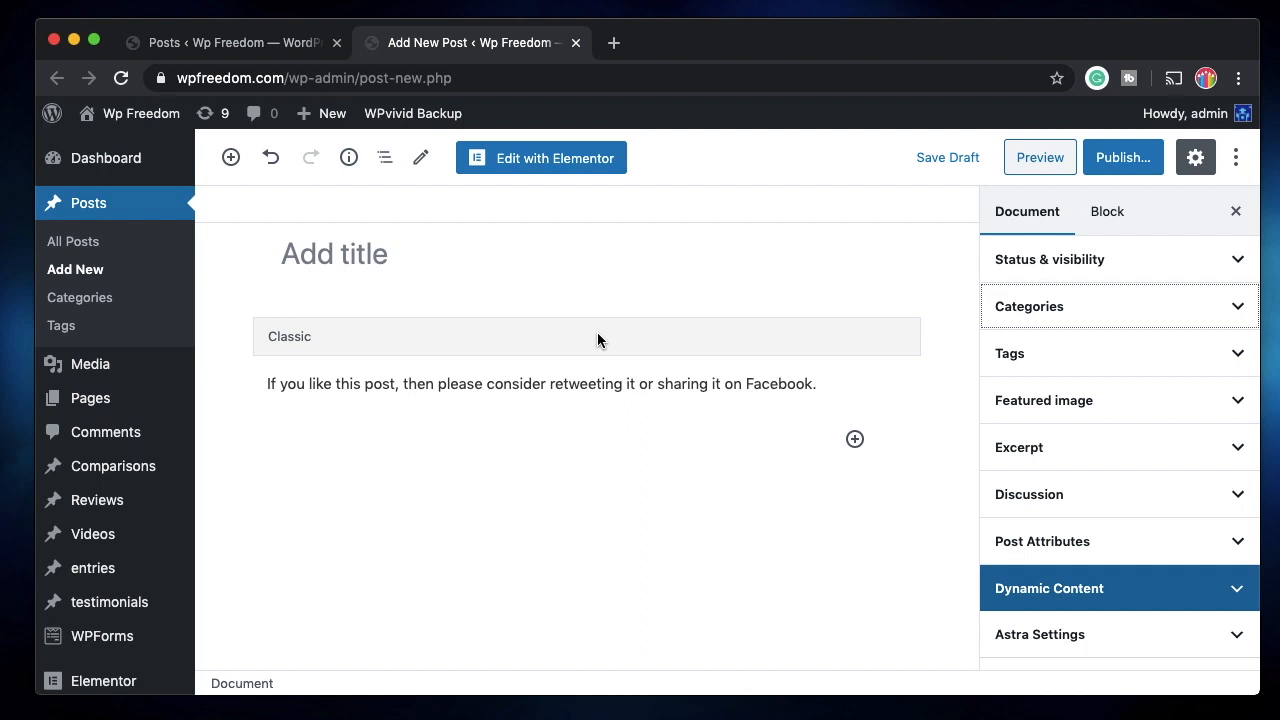
Leave the unsaved post for Plugins > Add New and list the Popular plugins.
scroll(94, 600, down, 5)
mouse_move(100, 420)
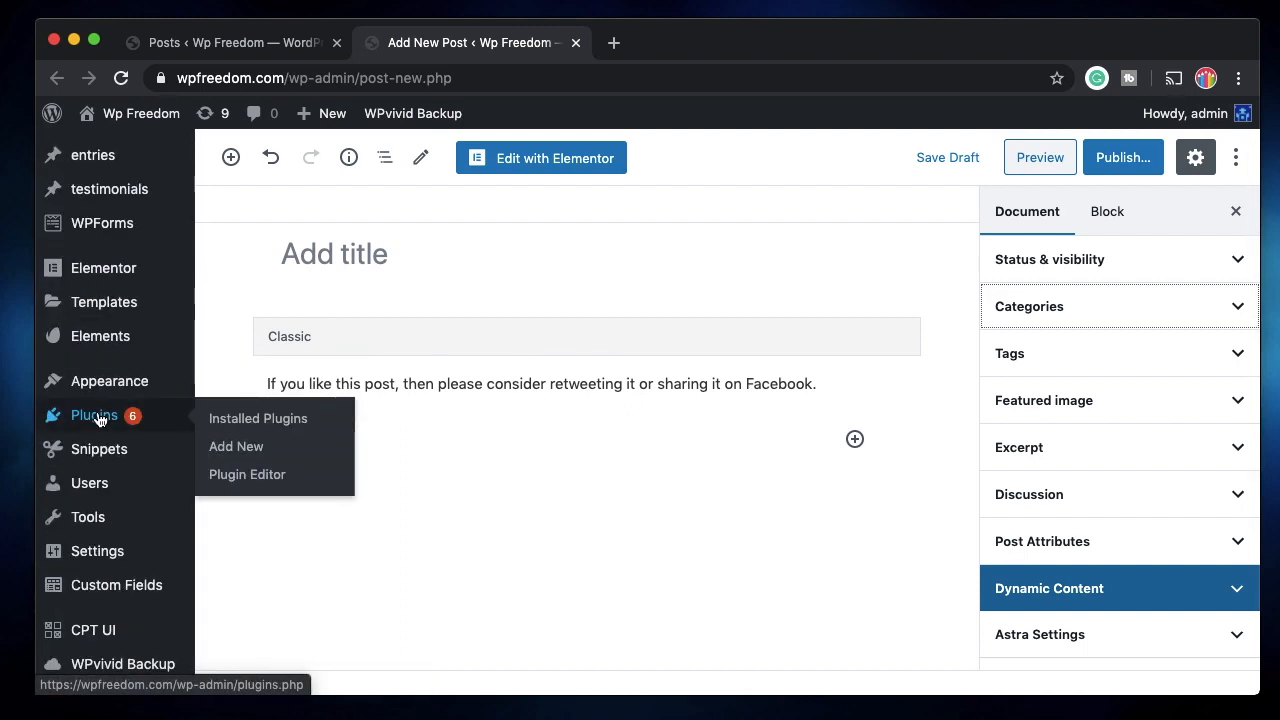
click(212, 447)
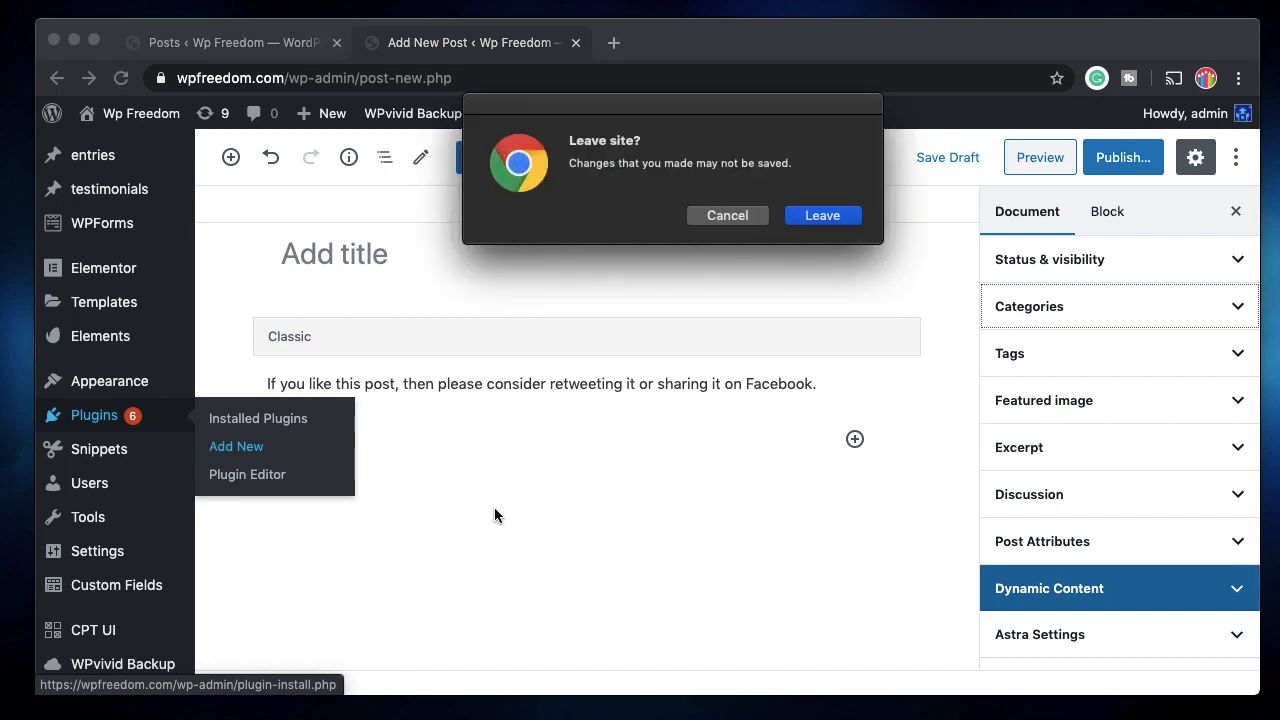
click(819, 212)
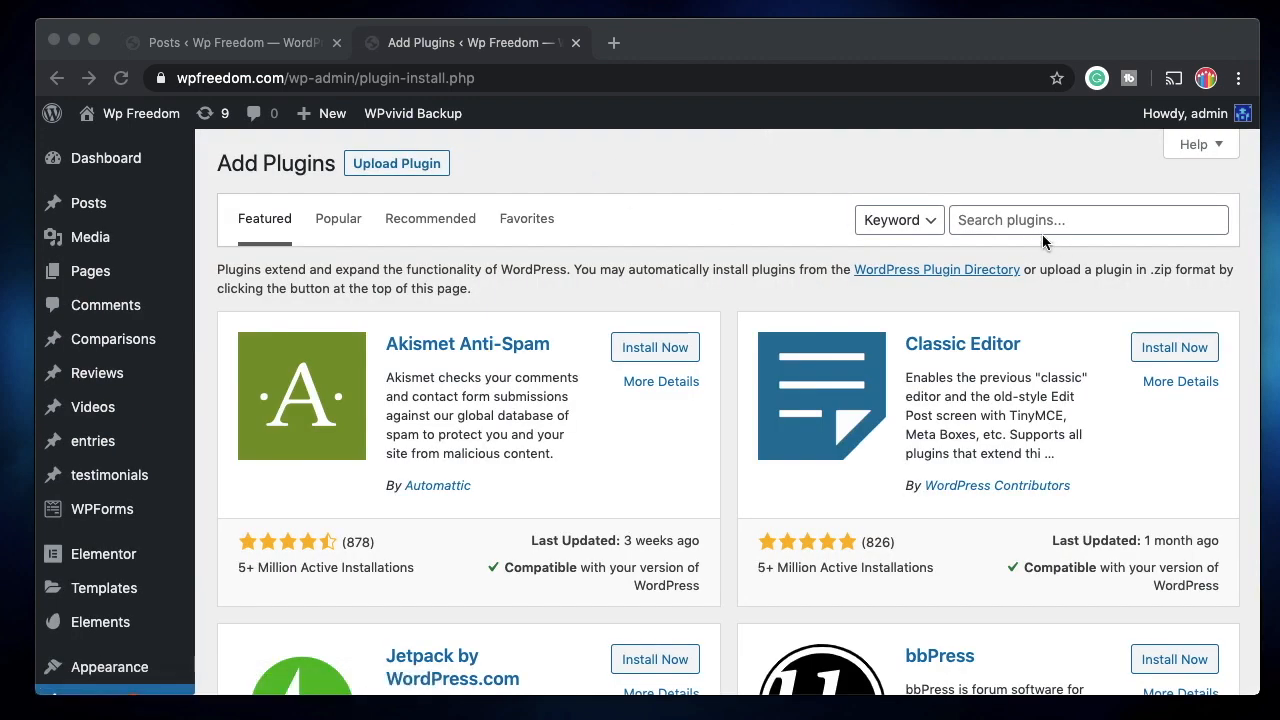
click(1042, 224)
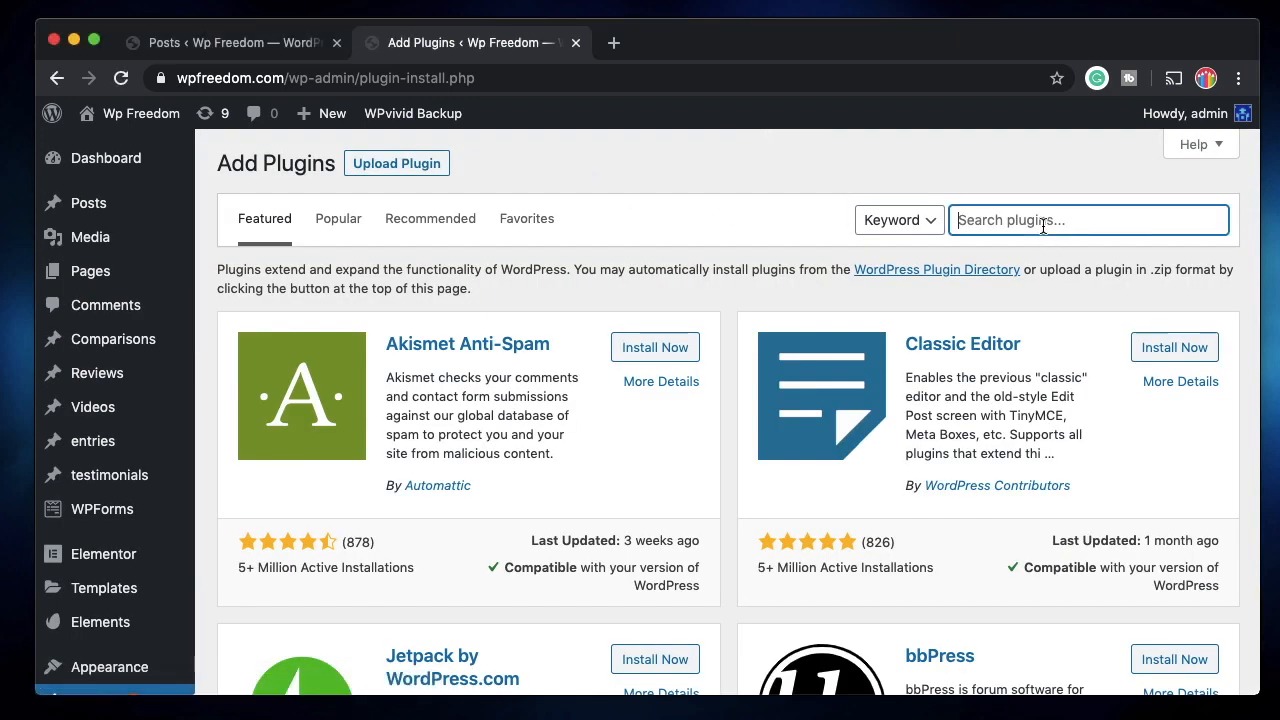
click(339, 218)
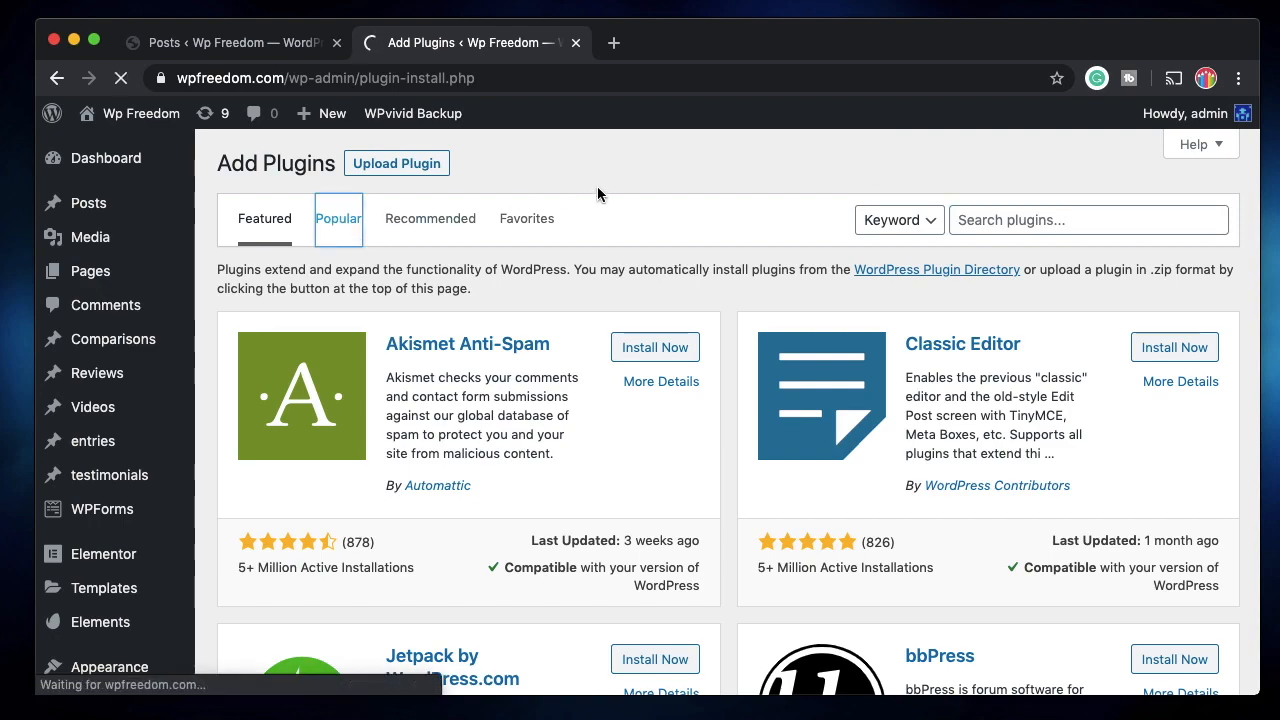
Scroll the popular plugins down to Advanced Custom Fields, shown as already active.
scroll(659, 385, down, 5)
scroll(659, 385, down, 4)
scroll(659, 385, down, 8)
scroll(659, 393, down, 10)
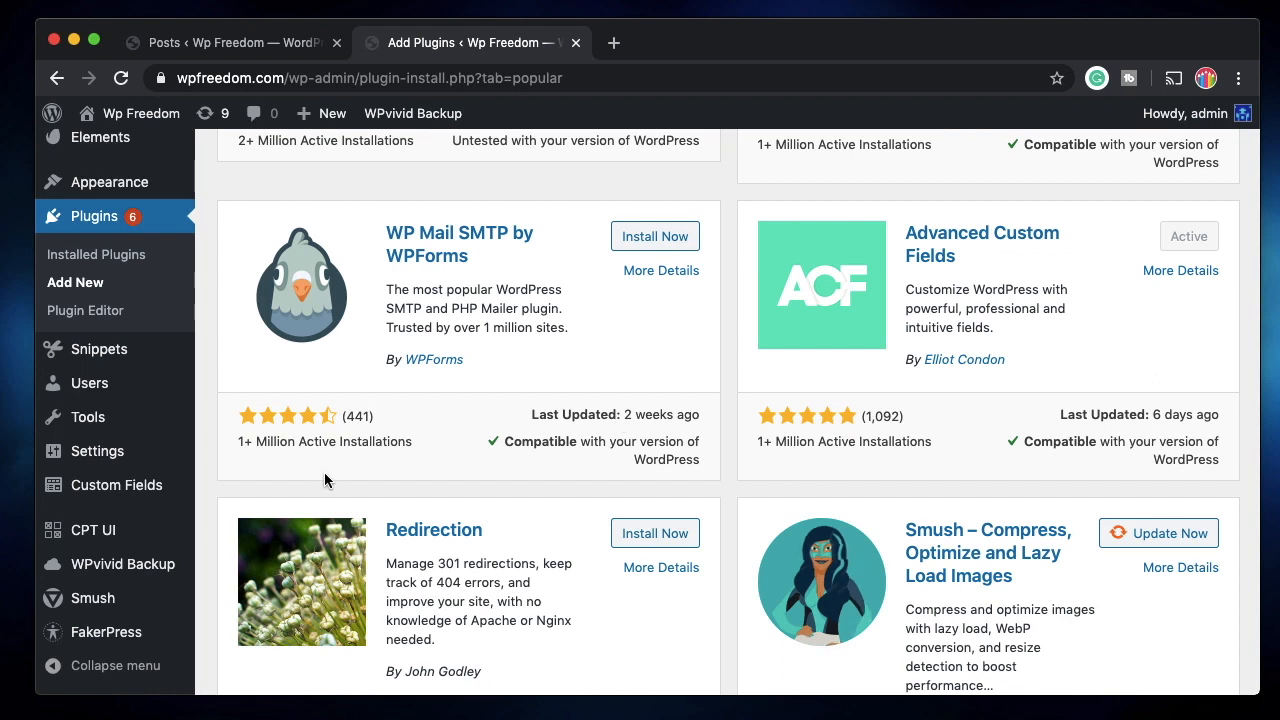
mouse_move(119, 489)
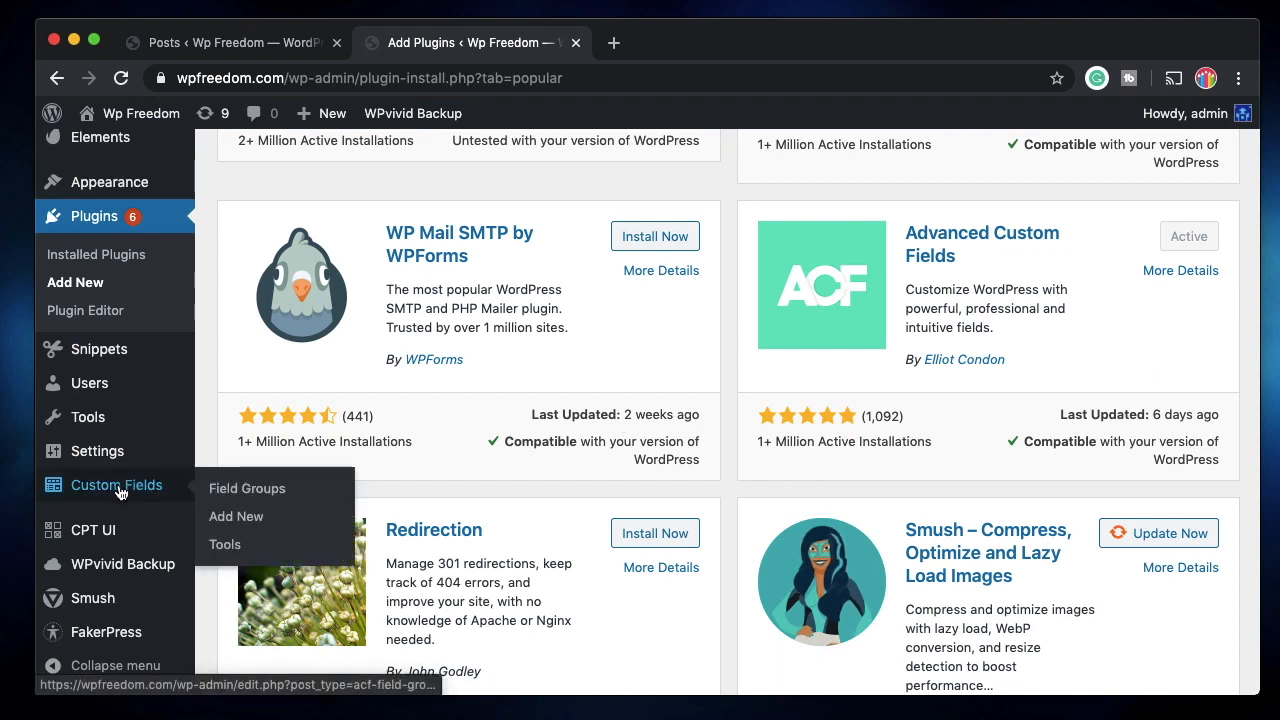
Delete the Posts field group permanently, dismiss the notice, and begin a new field group.
click(142, 494)
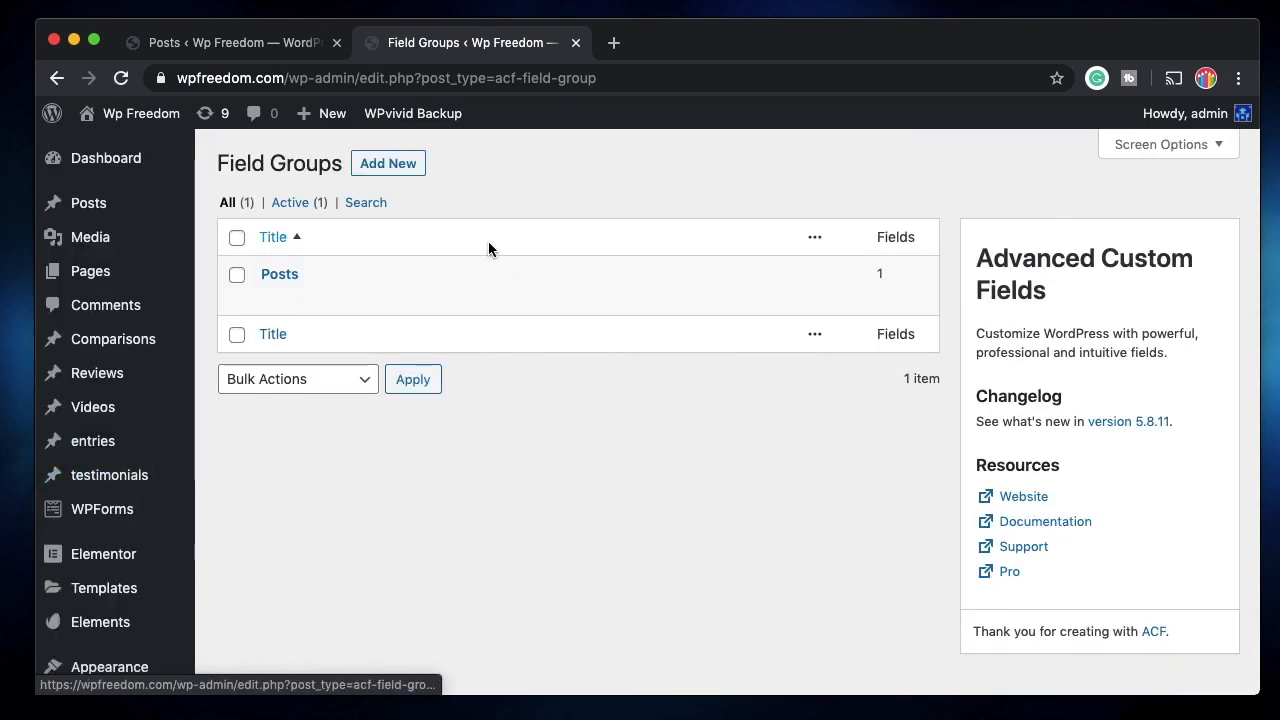
click(438, 309)
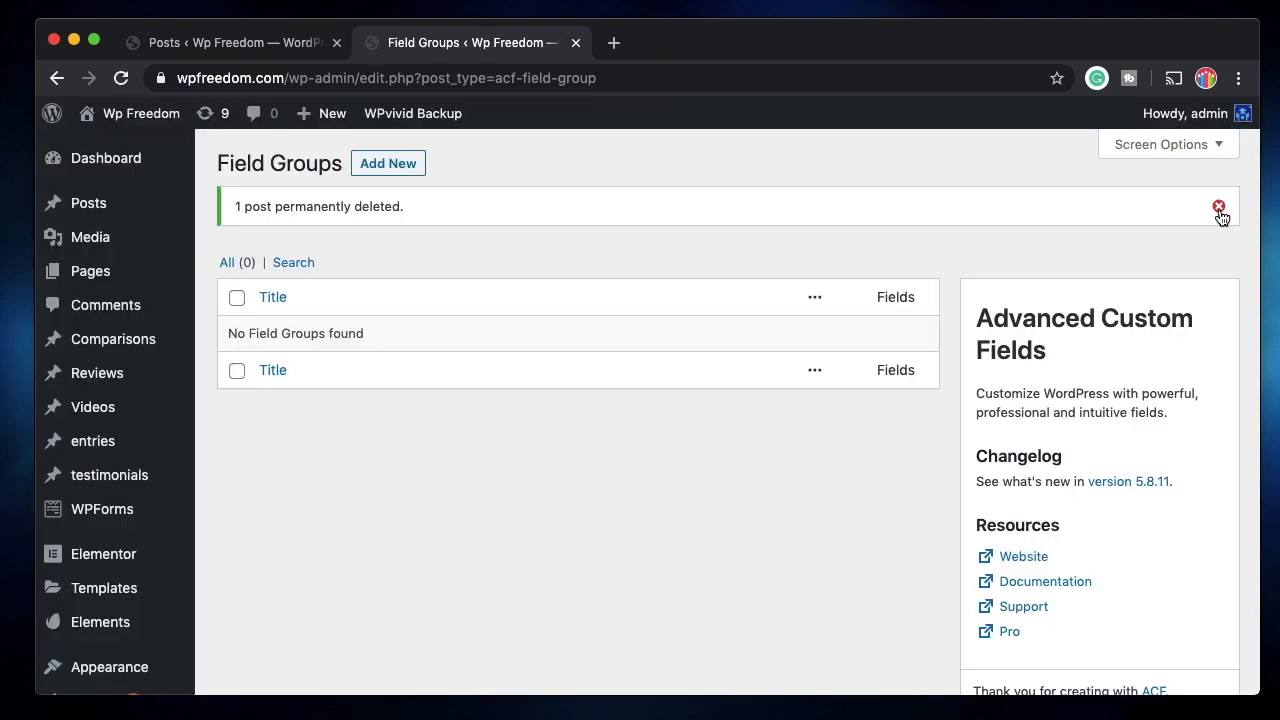
click(1221, 208)
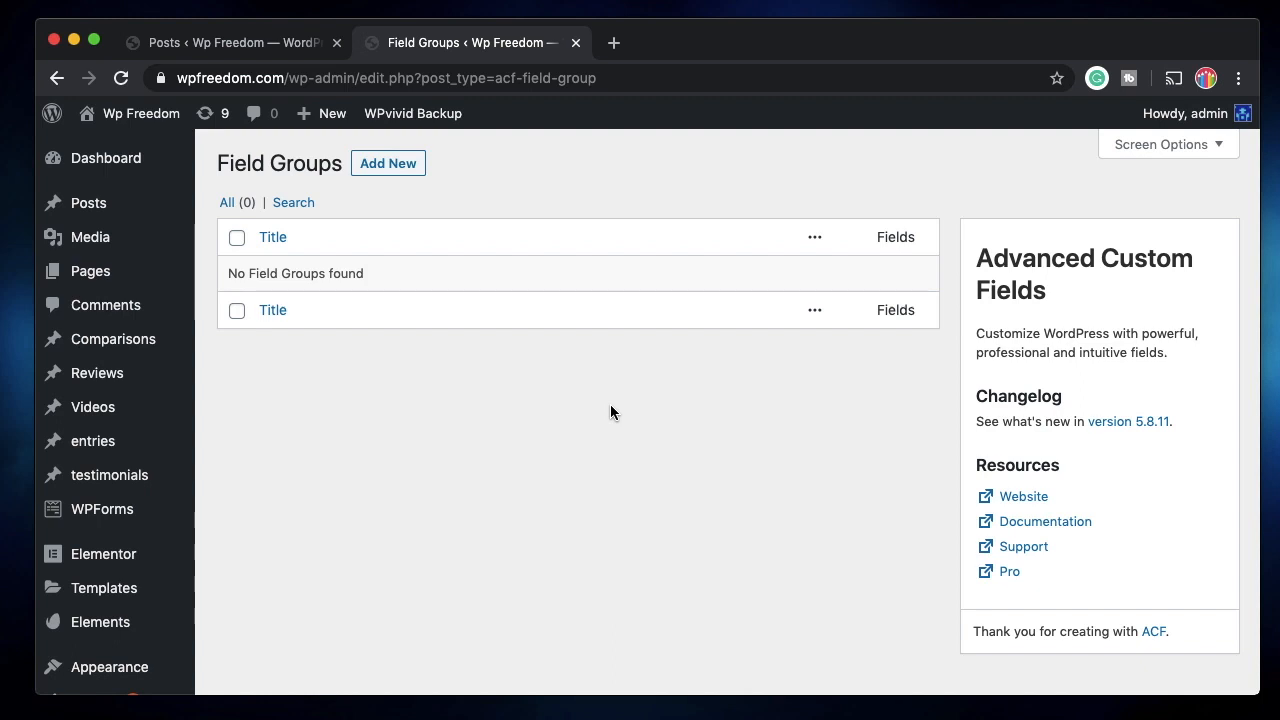
click(393, 170)
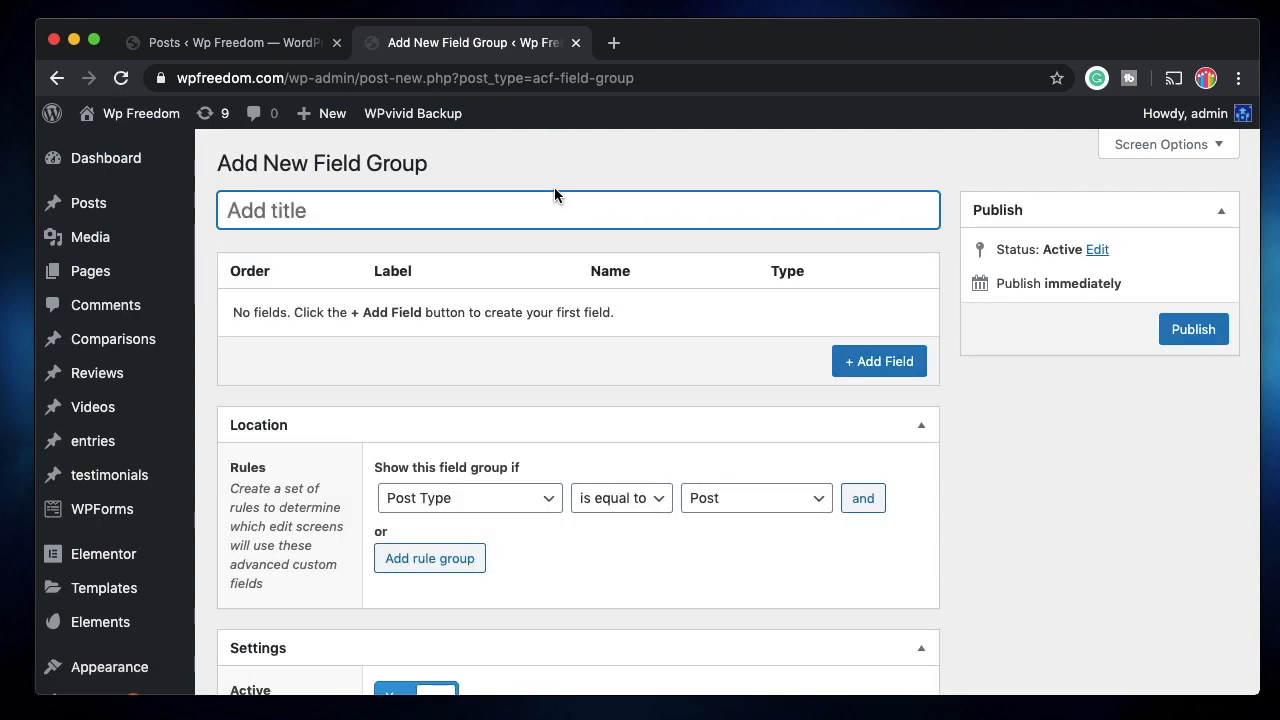
Title the group 'My post group' and add a first field labelled 'Name'.
text(My post group)
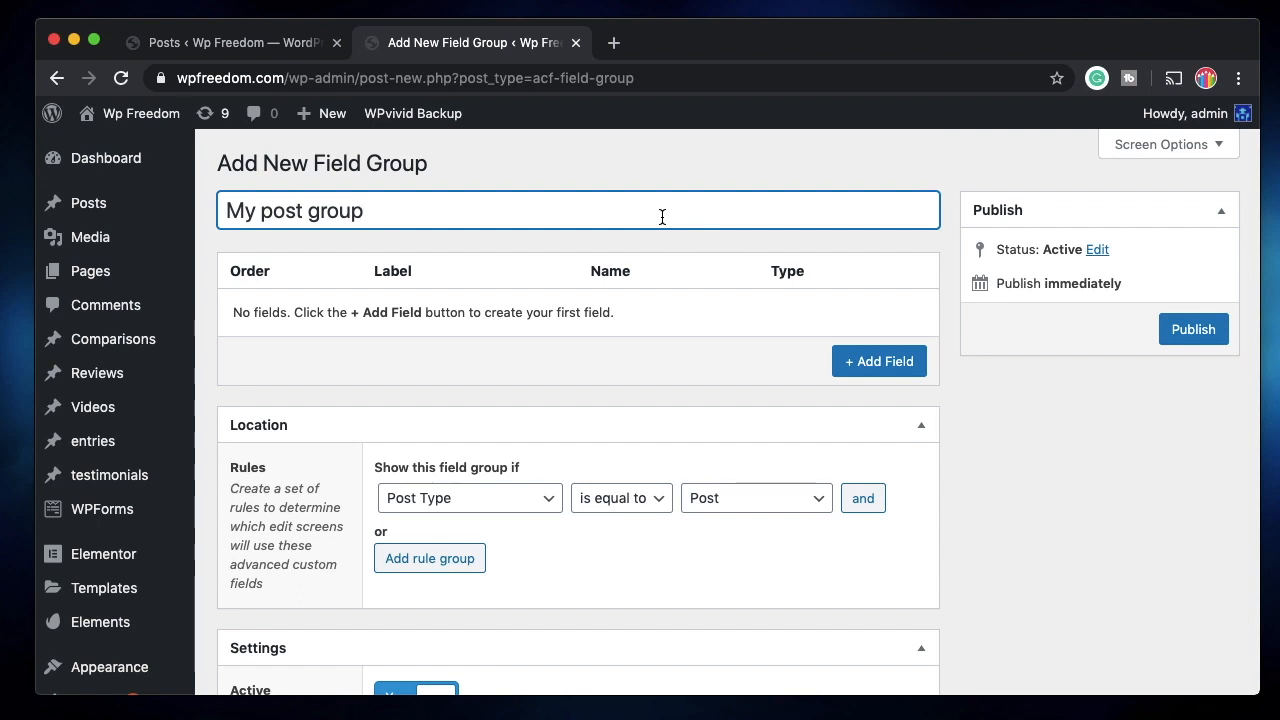
click(840, 360)
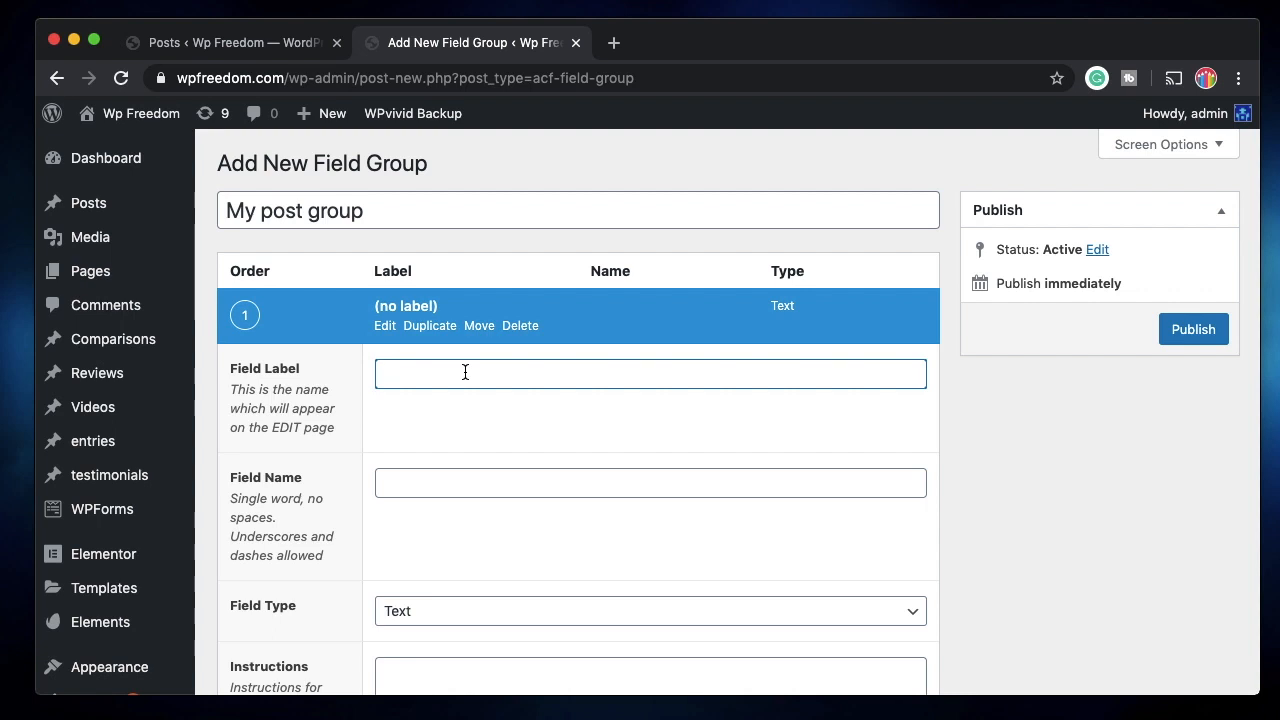
text(Name)
click(423, 486)
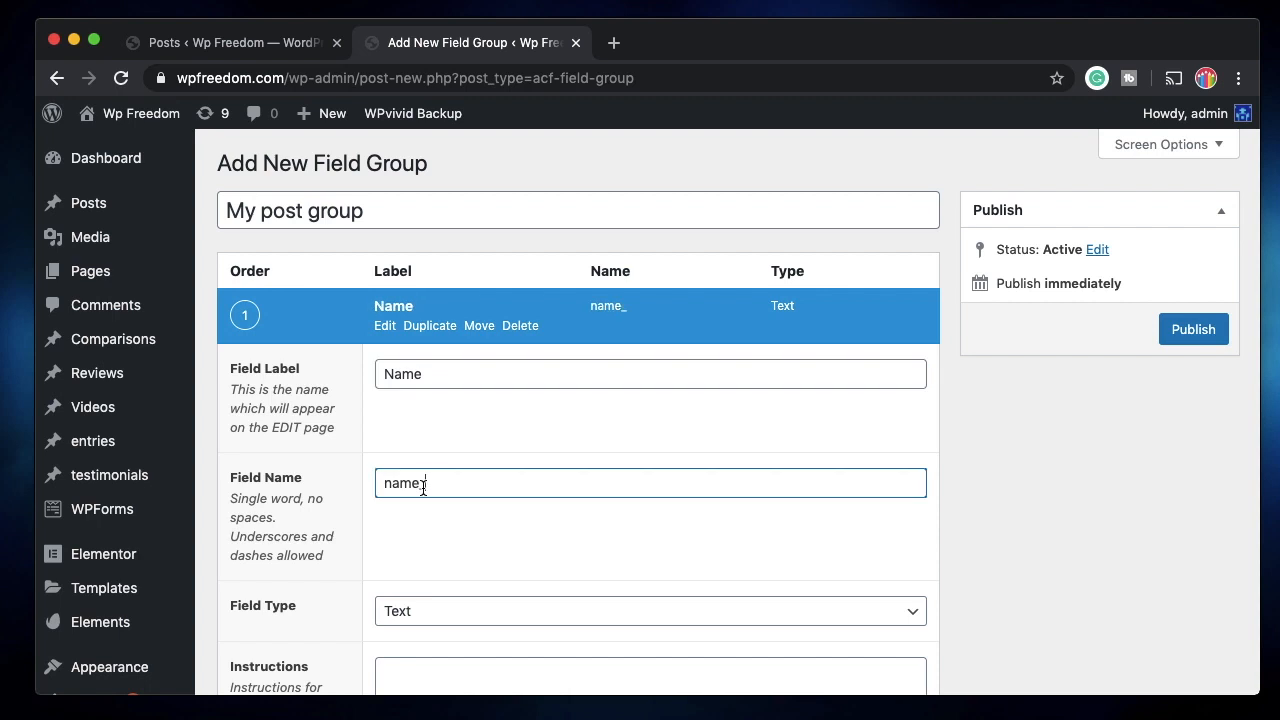
Give the Name field a character limit of 20.
scroll(410, 430, down, 3)
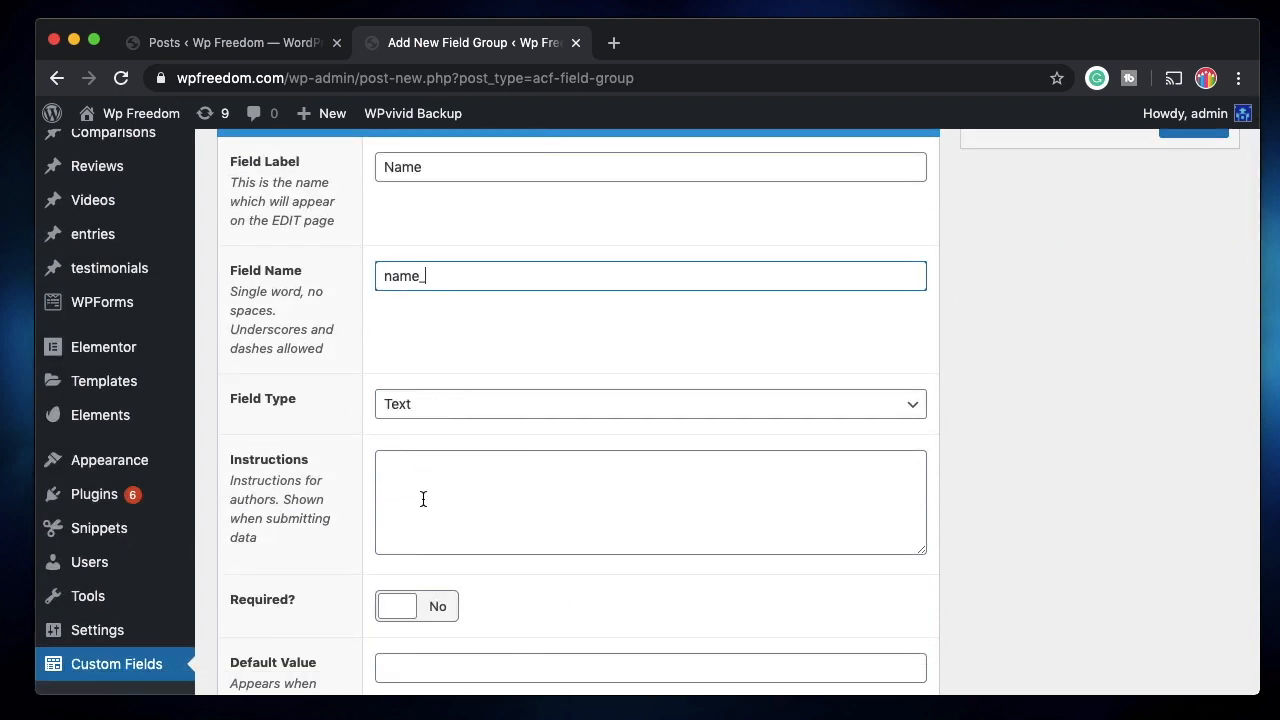
scroll(423, 500, down, 2)
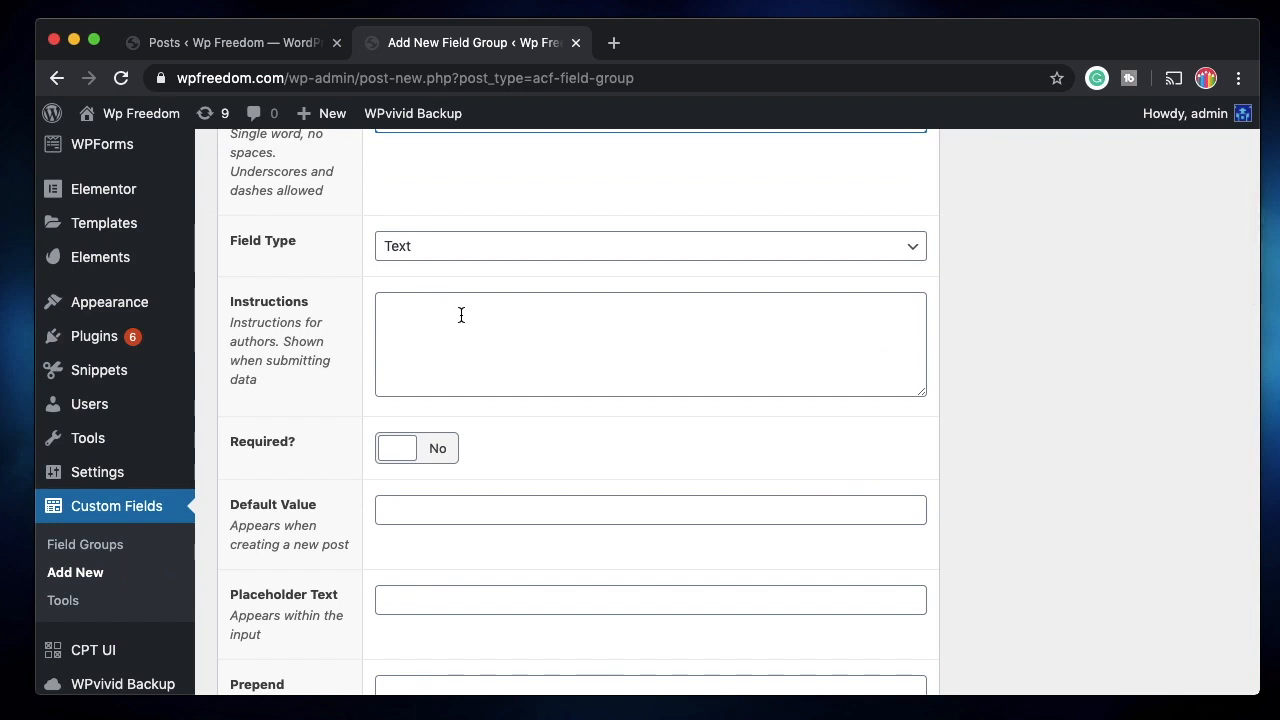
scroll(461, 315, up, 1)
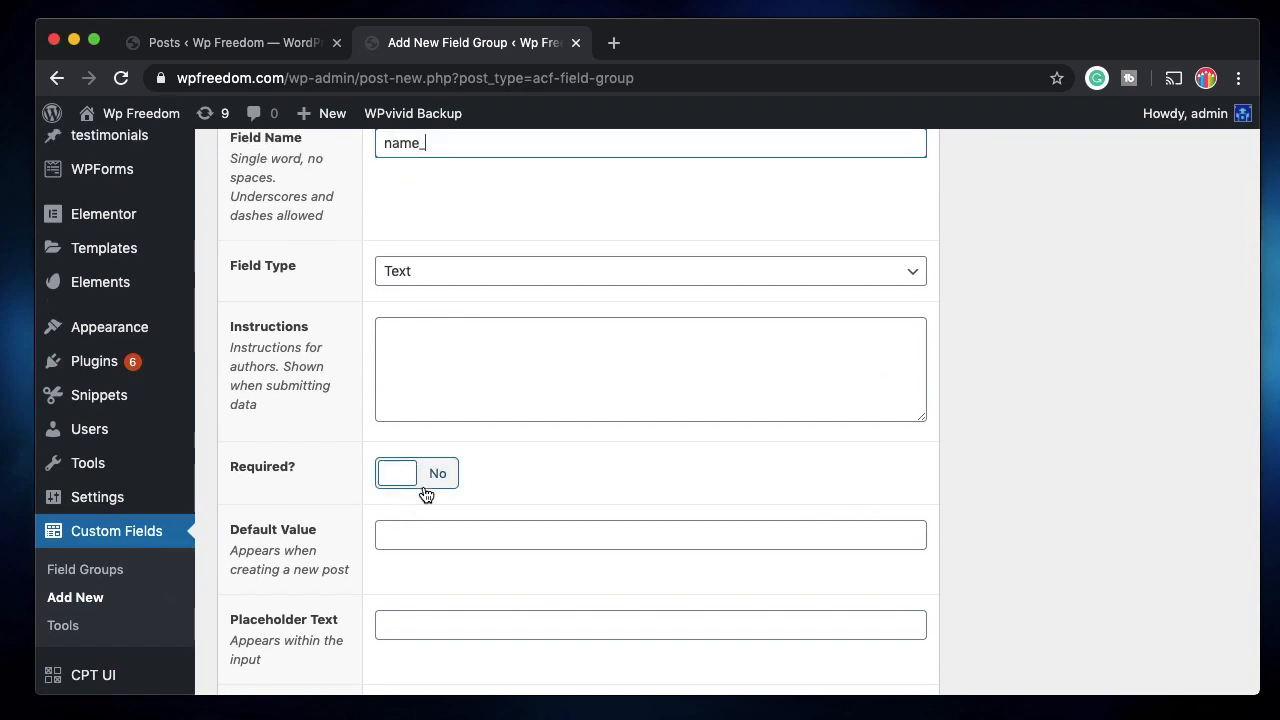
scroll(467, 472, down, 3)
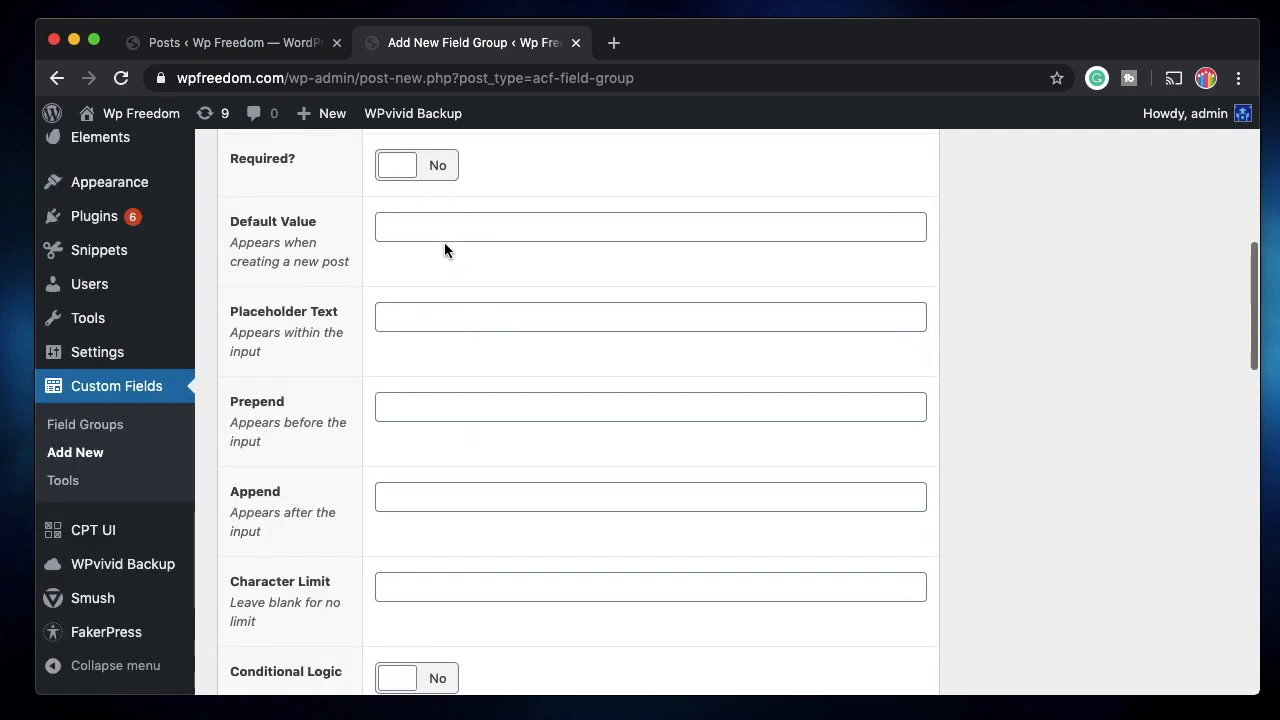
click(467, 226)
click(454, 317)
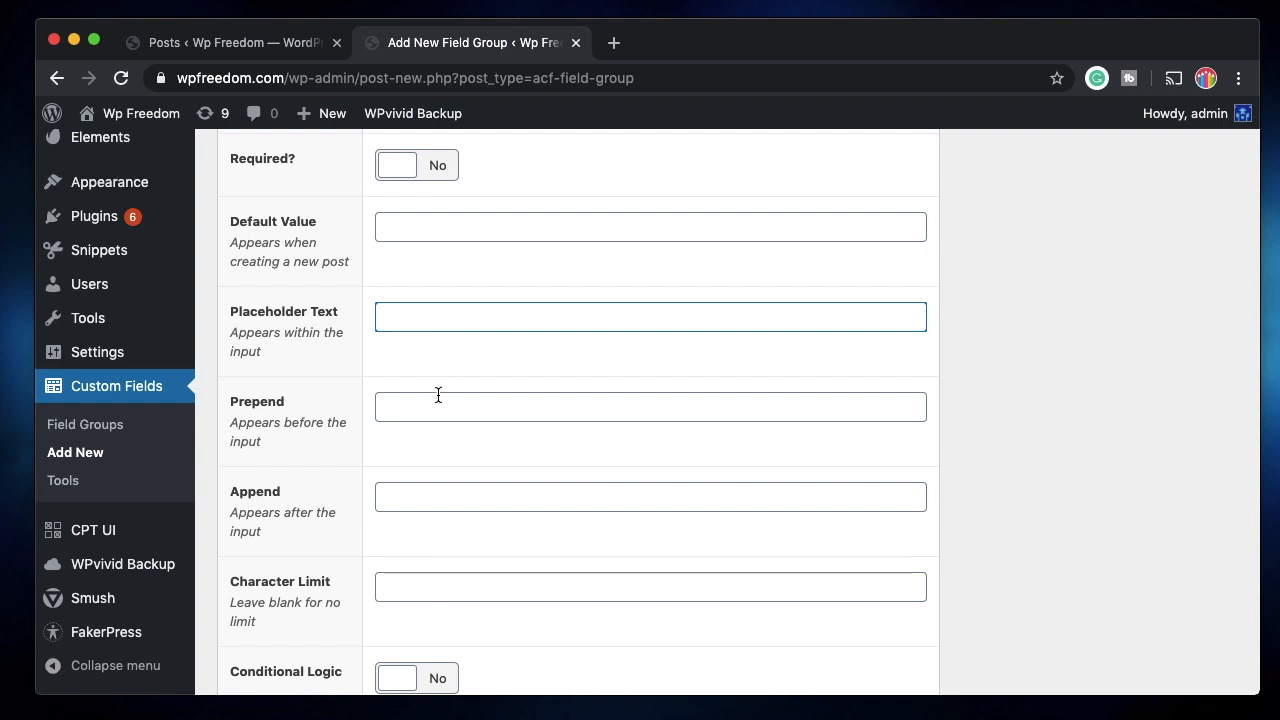
scroll(437, 420, down, 2)
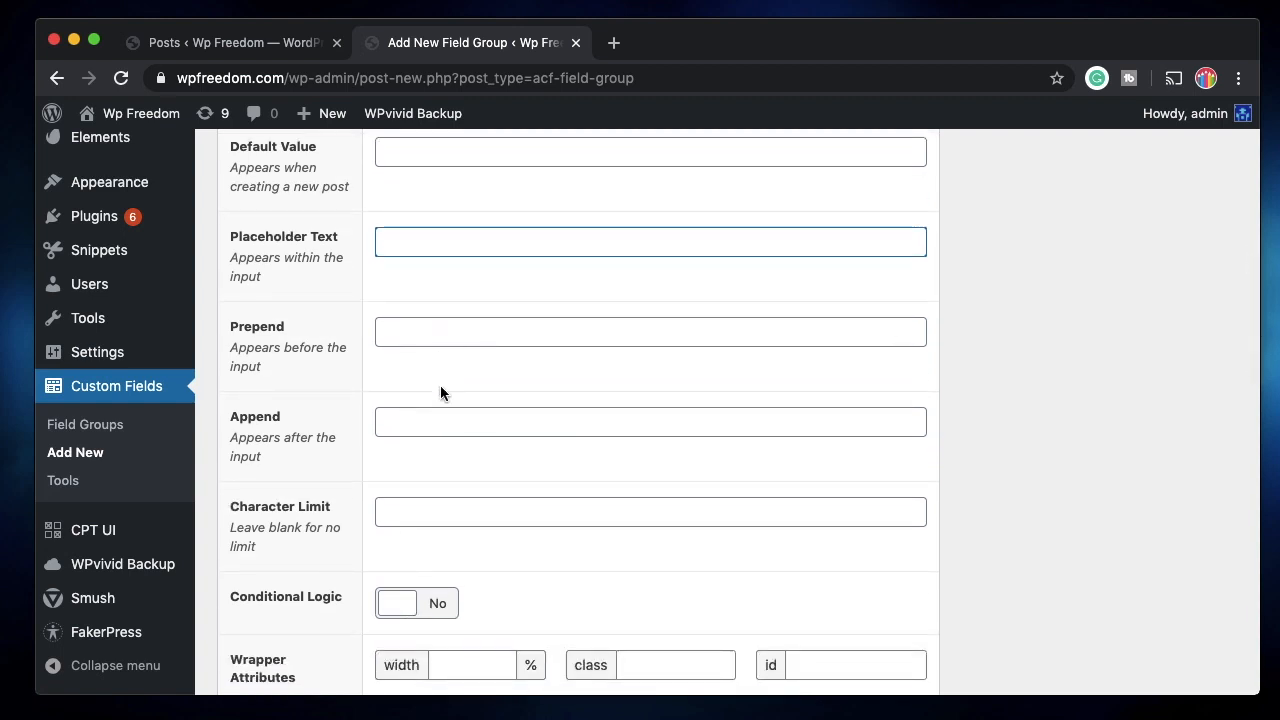
click(443, 518)
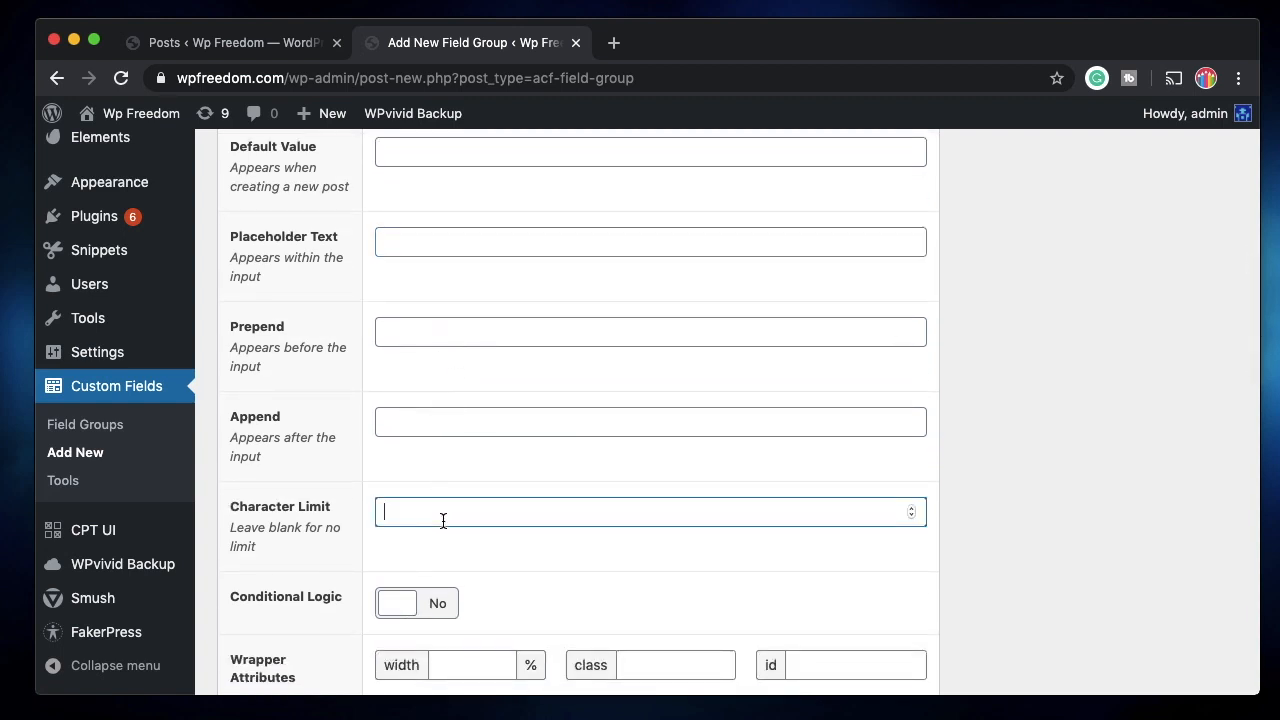
text(20)
Prepend 'First Name:' to the Name field and collapse its settings.
scroll(529, 486, up, 2)
click(459, 391)
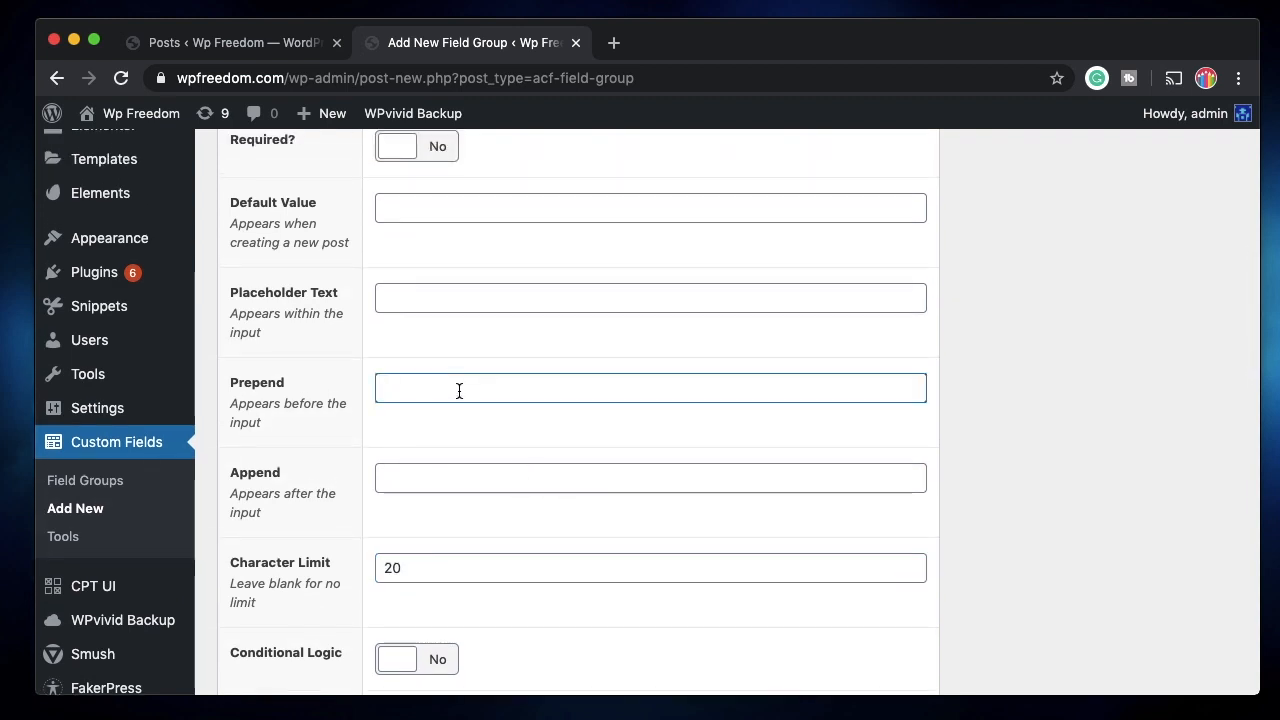
text(First Name:)
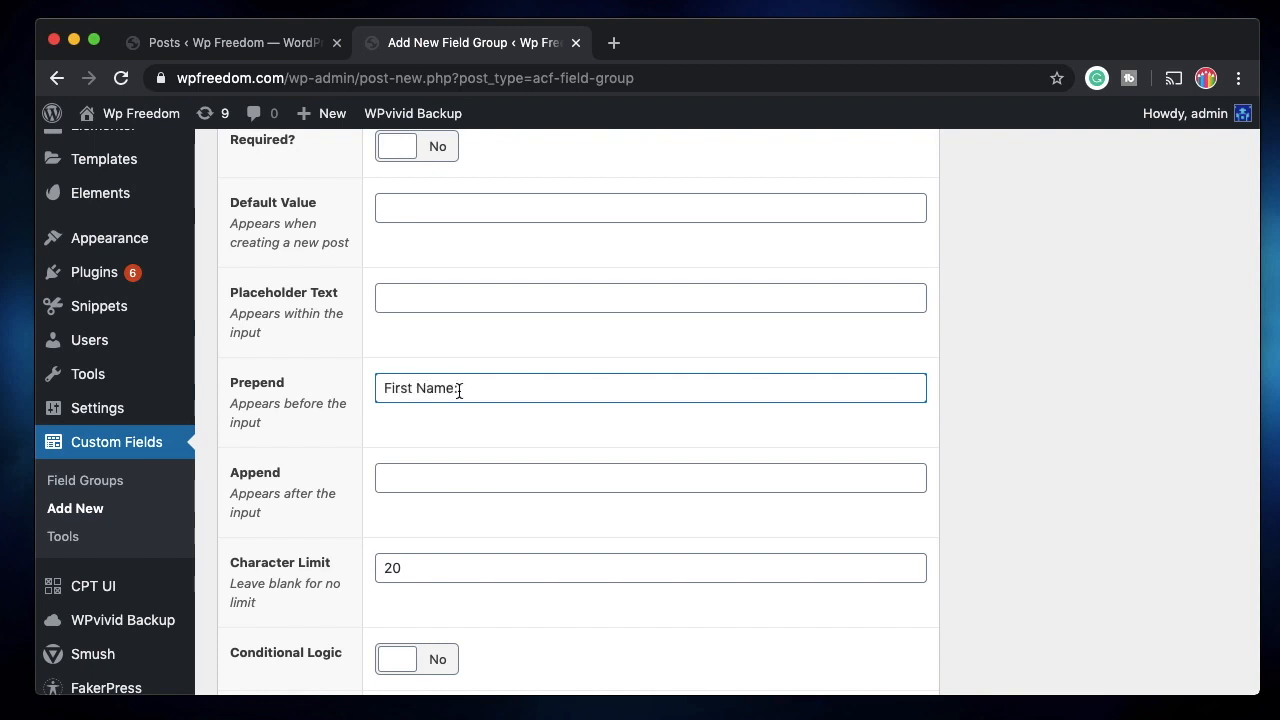
scroll(487, 497, down, 3)
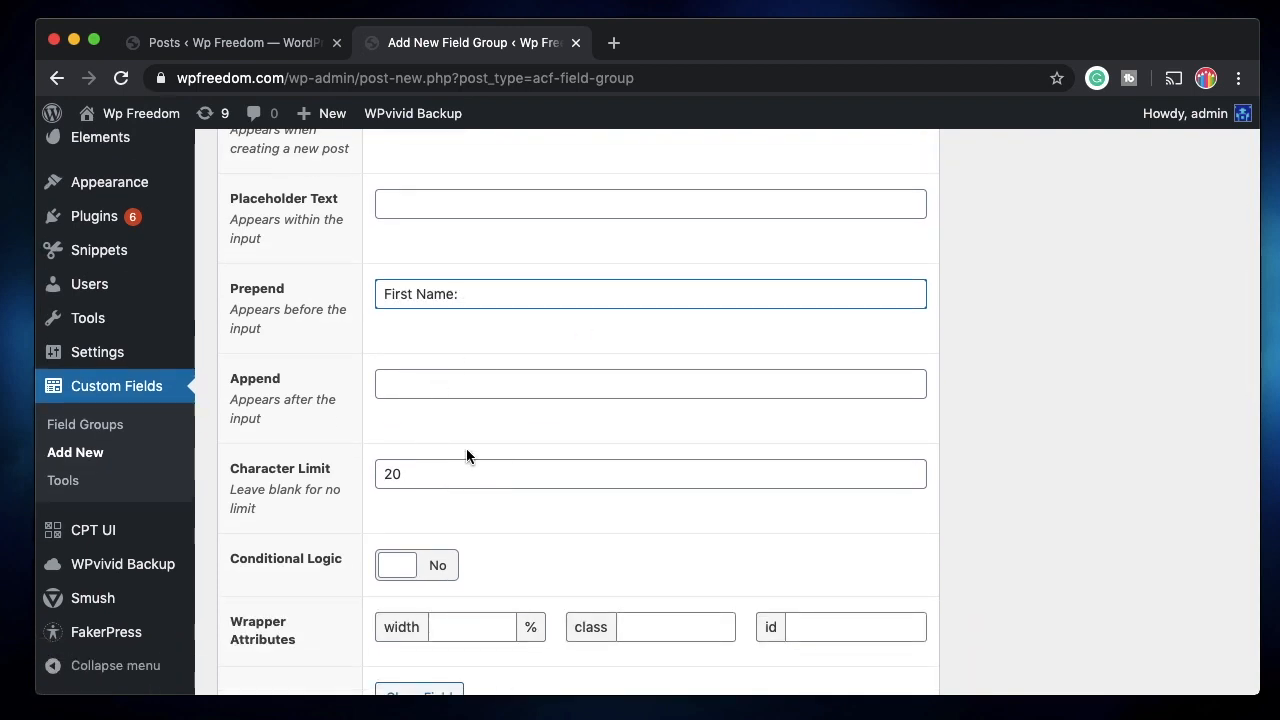
scroll(440, 448, down, 3)
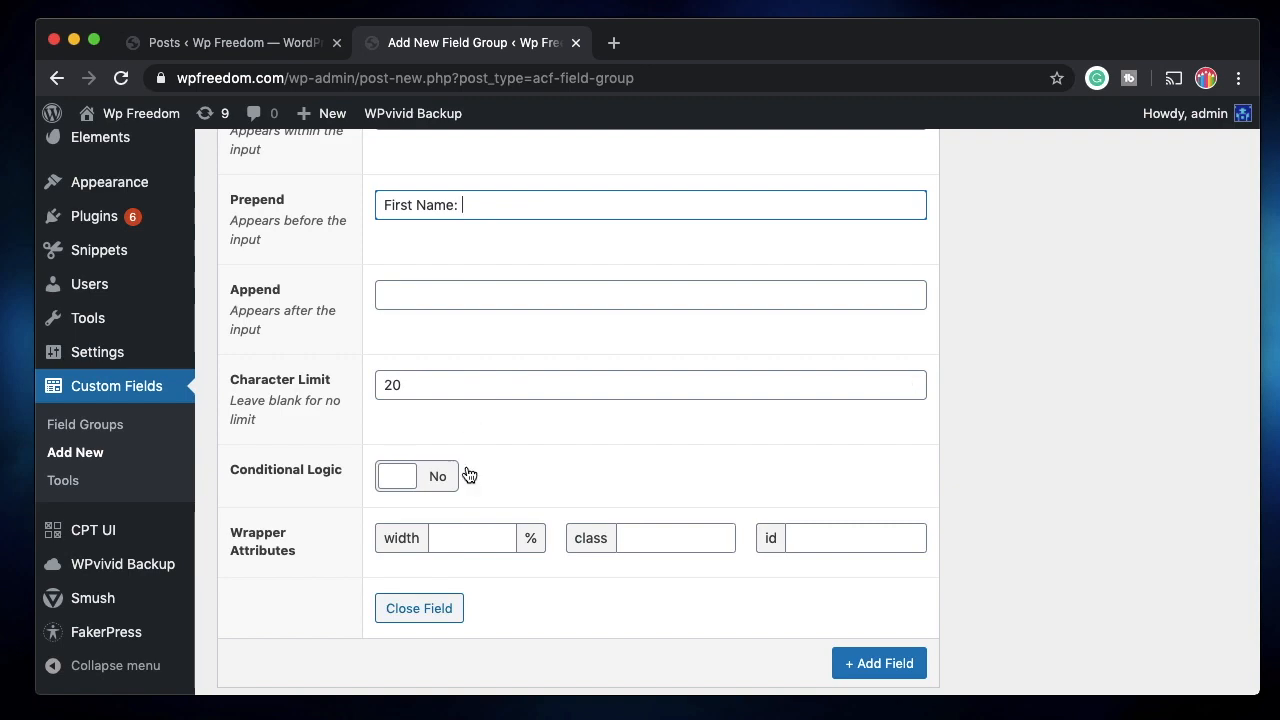
scroll(575, 528, down, 2)
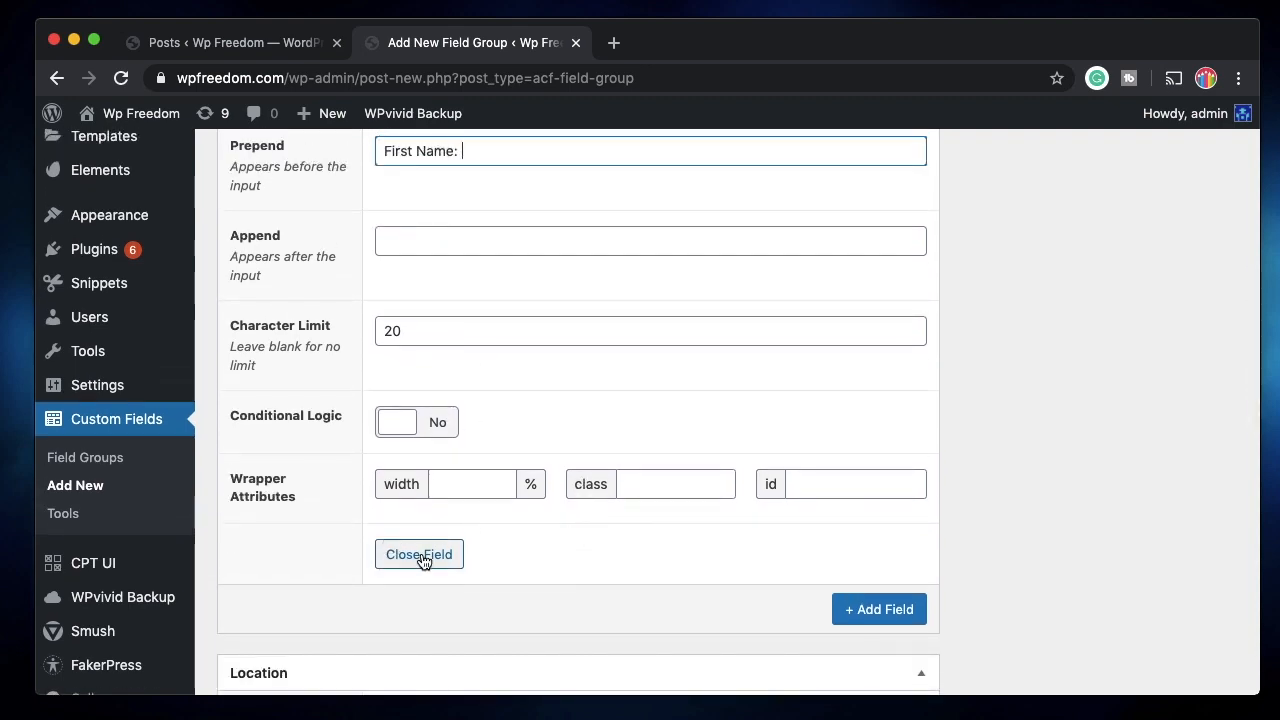
click(421, 552)
scroll(540, 470, up, 5)
scroll(575, 453, up, 5)
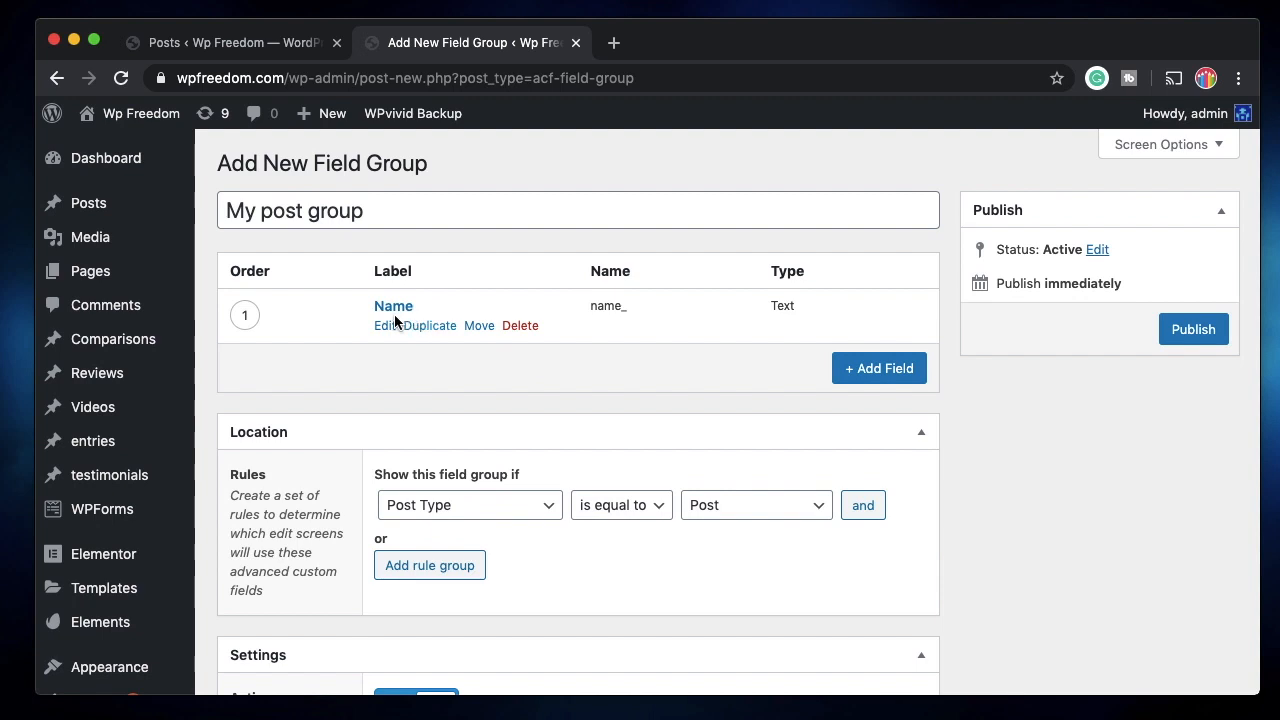
Add a second field labelled 'Number' with field type Number.
click(858, 370)
text(Number)
click(451, 536)
scroll(451, 534, down, 3)
click(557, 477)
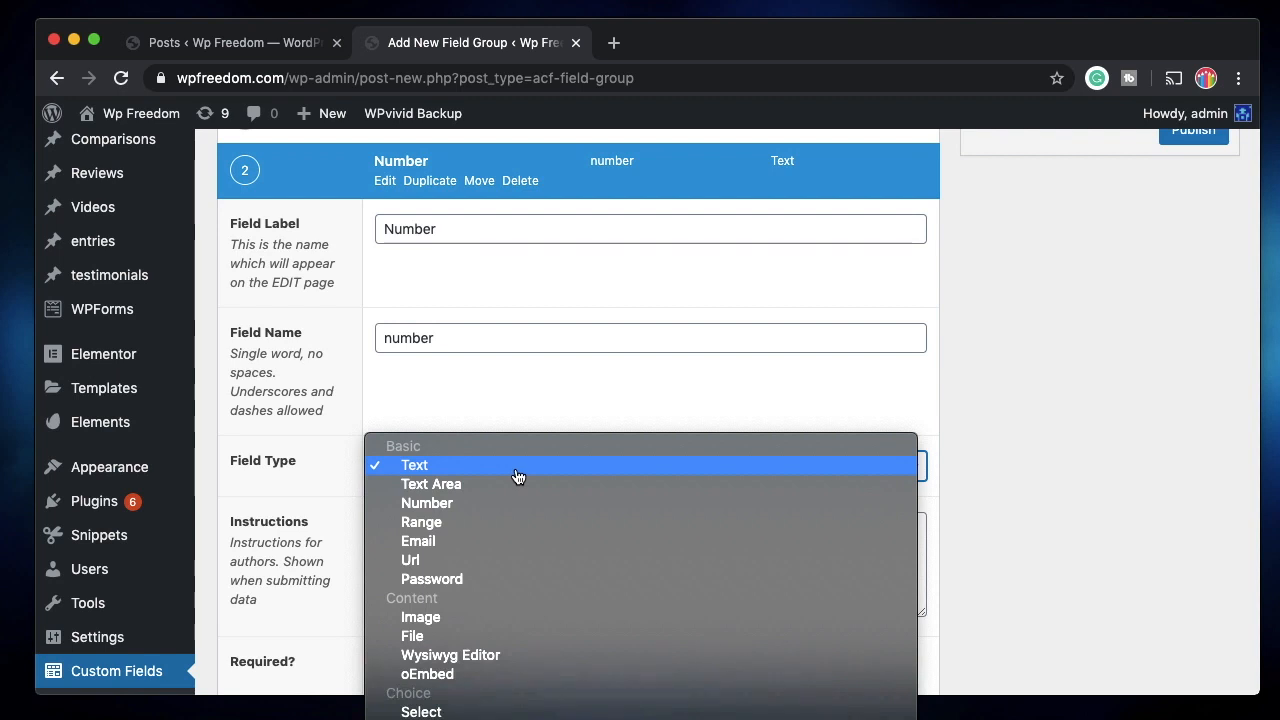
click(475, 503)
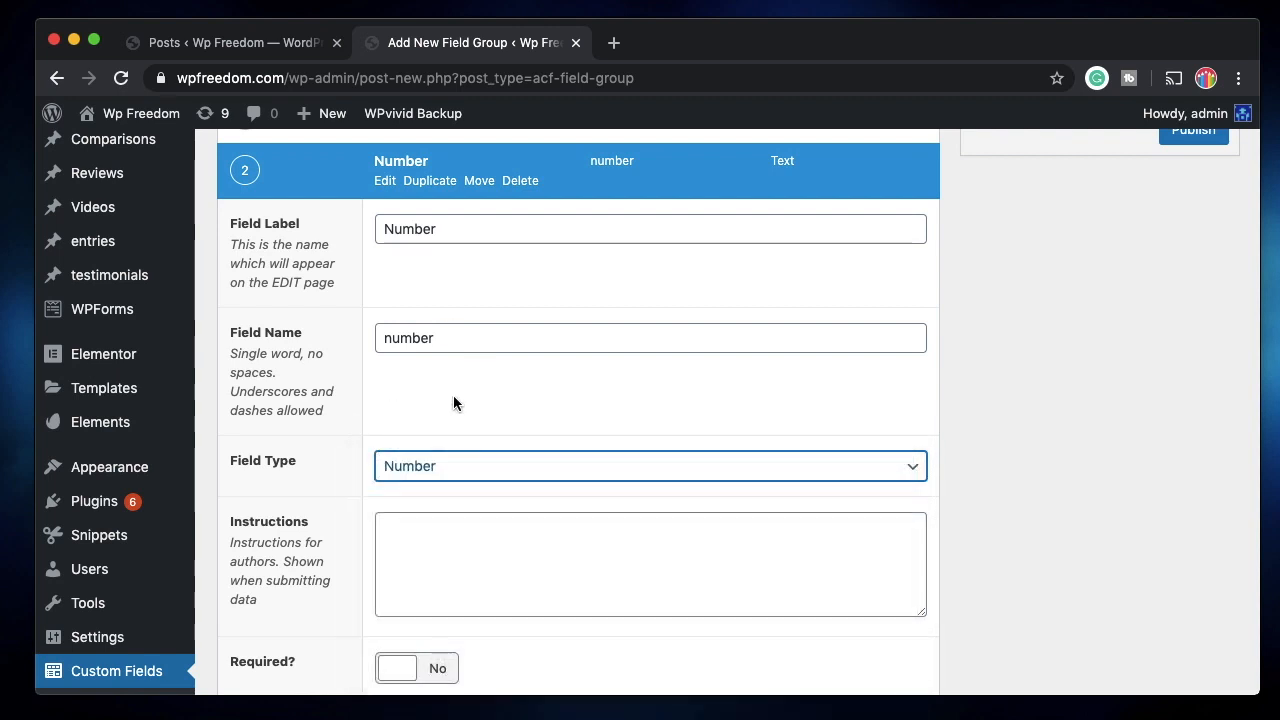
Give the Number field a minimum value of 1 and collapse its settings.
scroll(516, 451, down, 3)
scroll(486, 523, down, 3)
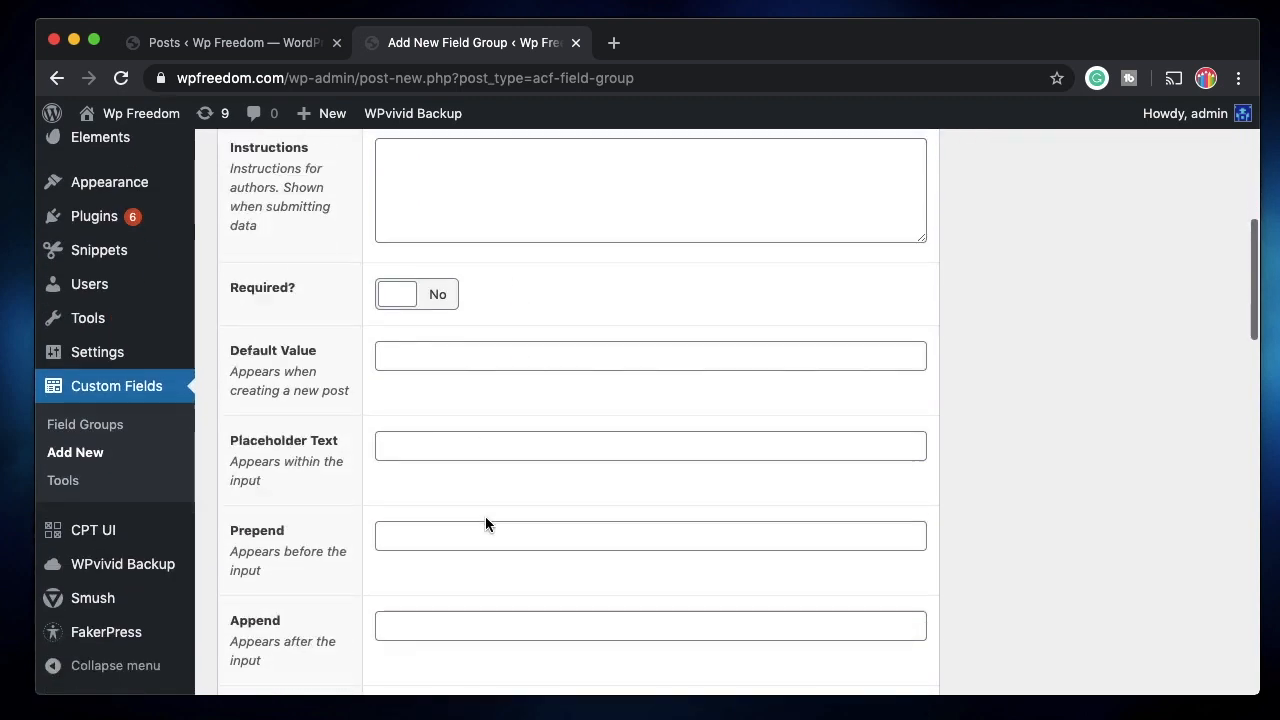
scroll(483, 586, down, 3)
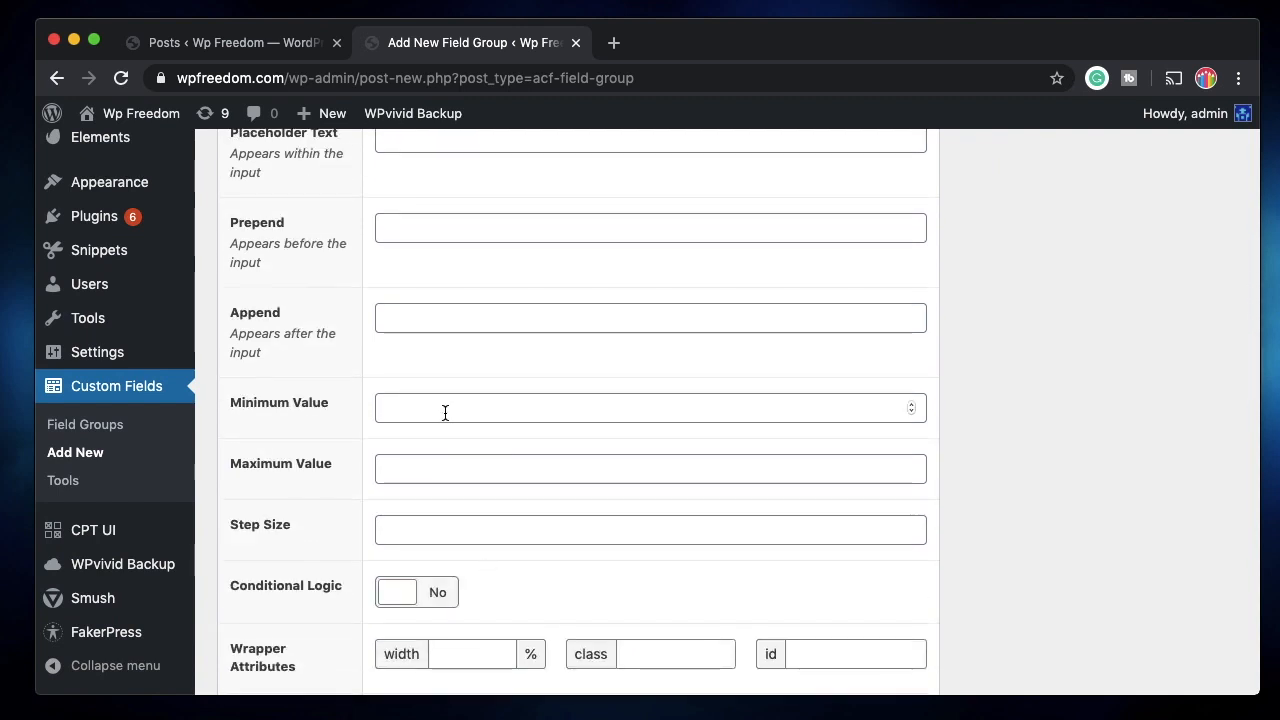
click(444, 413)
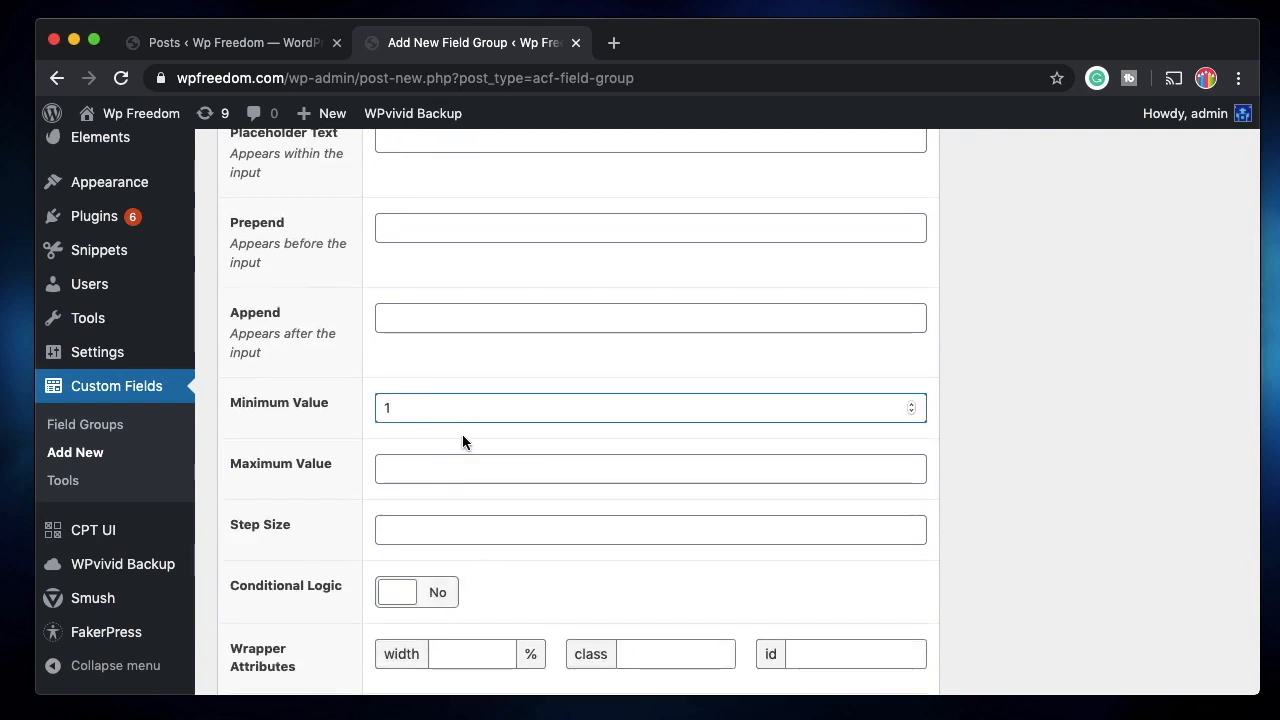
click(454, 533)
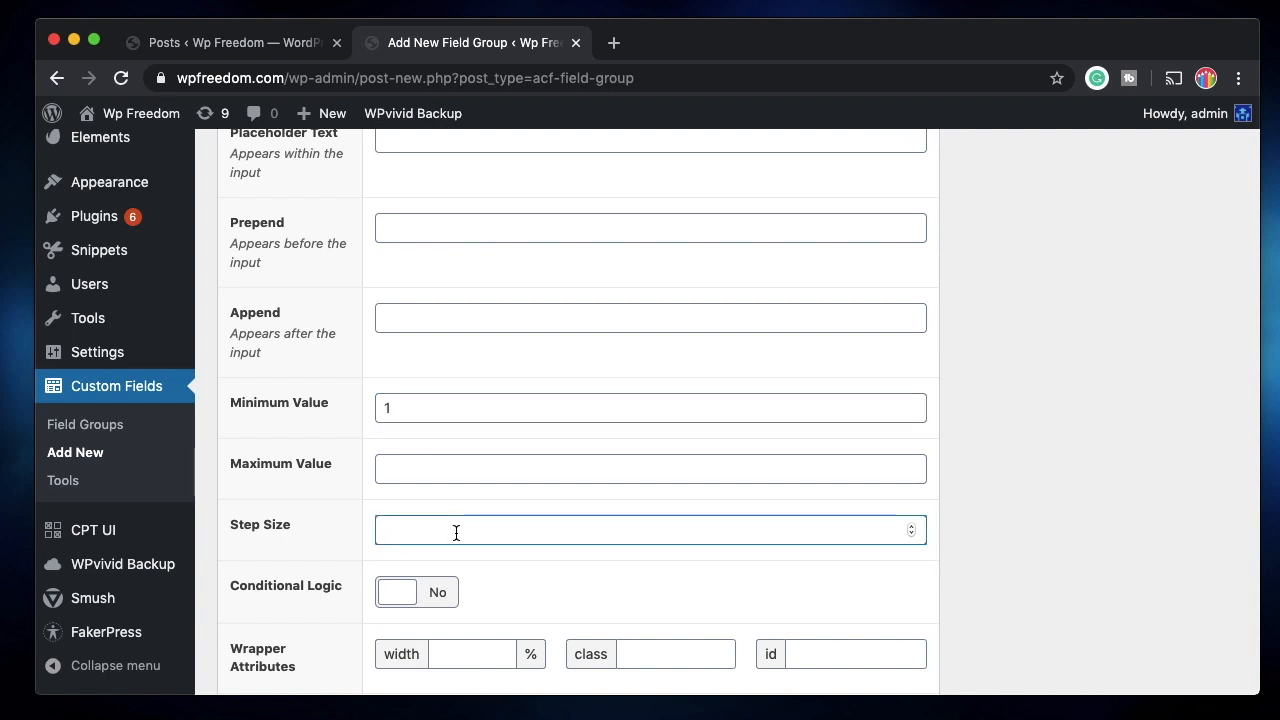
scroll(555, 490, down, 3)
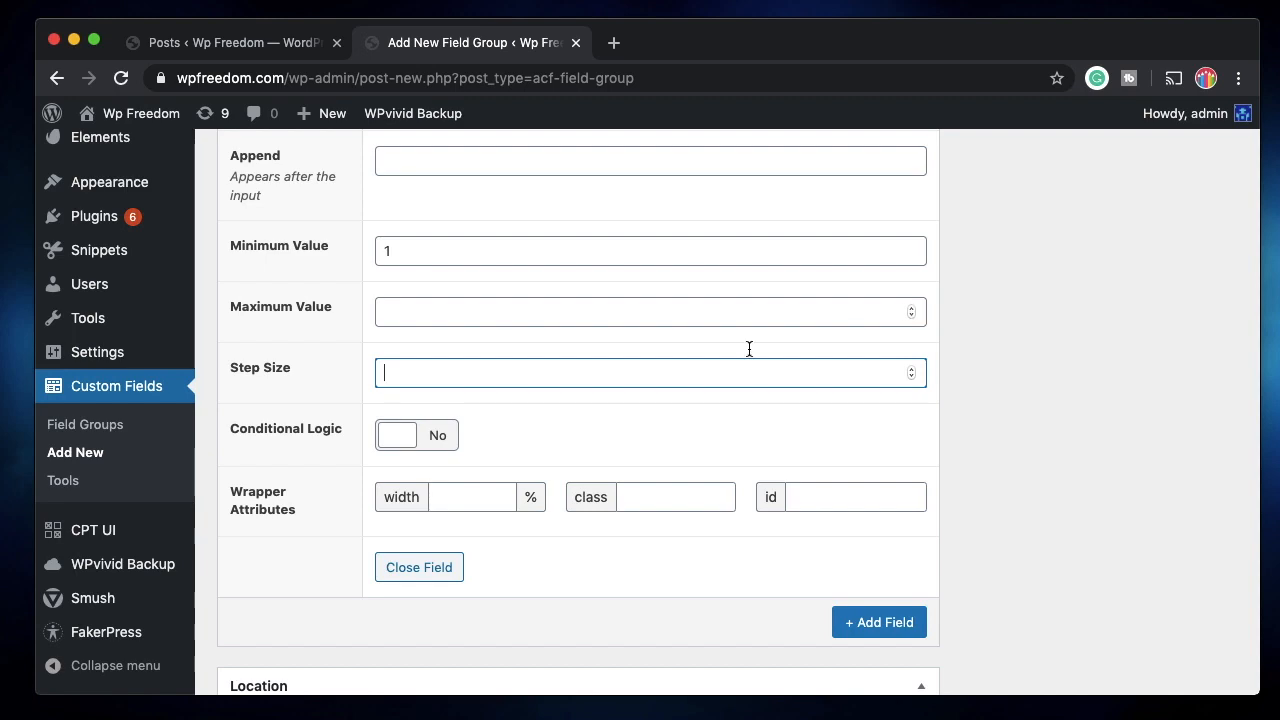
scroll(462, 540, down, 3)
scroll(462, 540, up, 1)
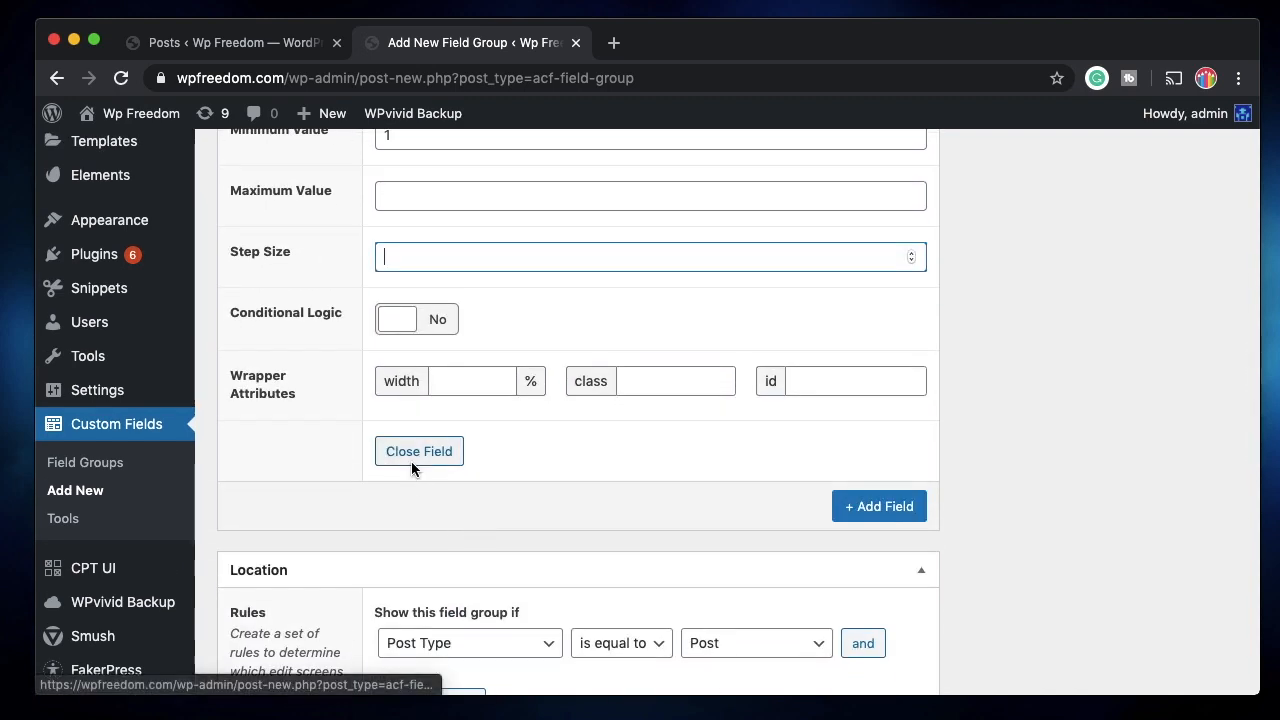
click(412, 458)
scroll(411, 465, up, 15)
scroll(411, 461, up, 3)
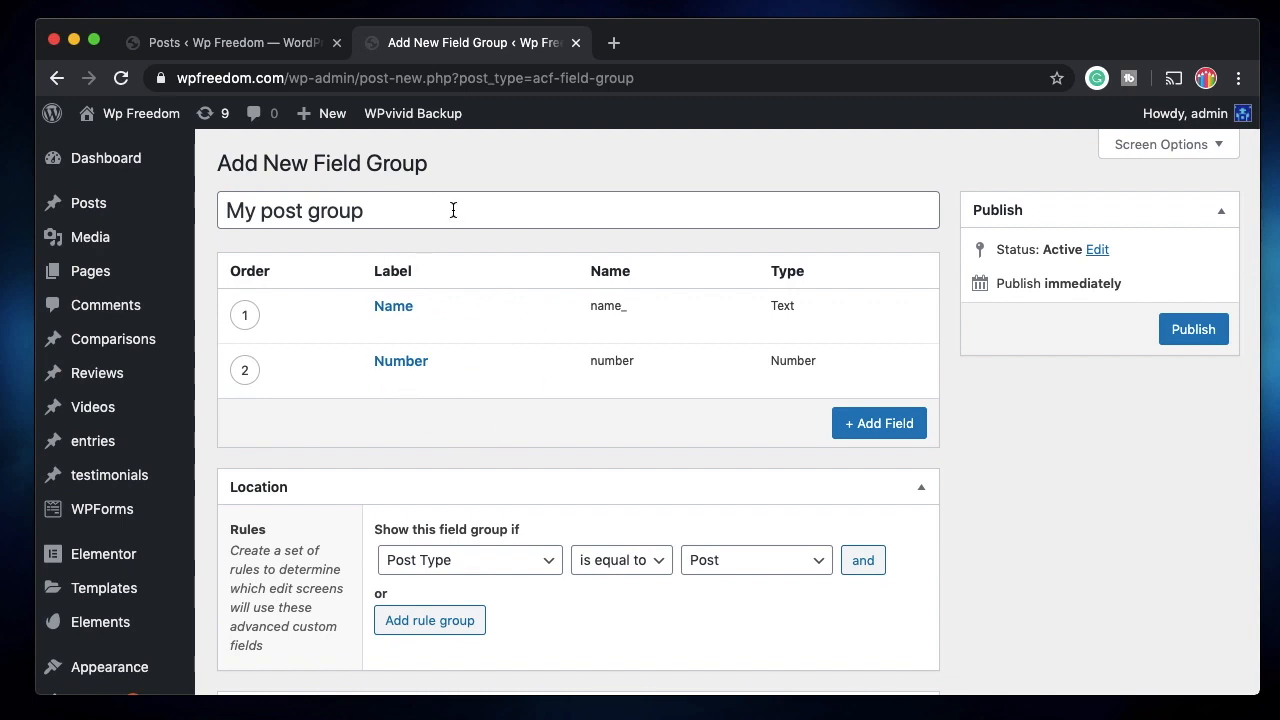
scroll(471, 502, down, 3)
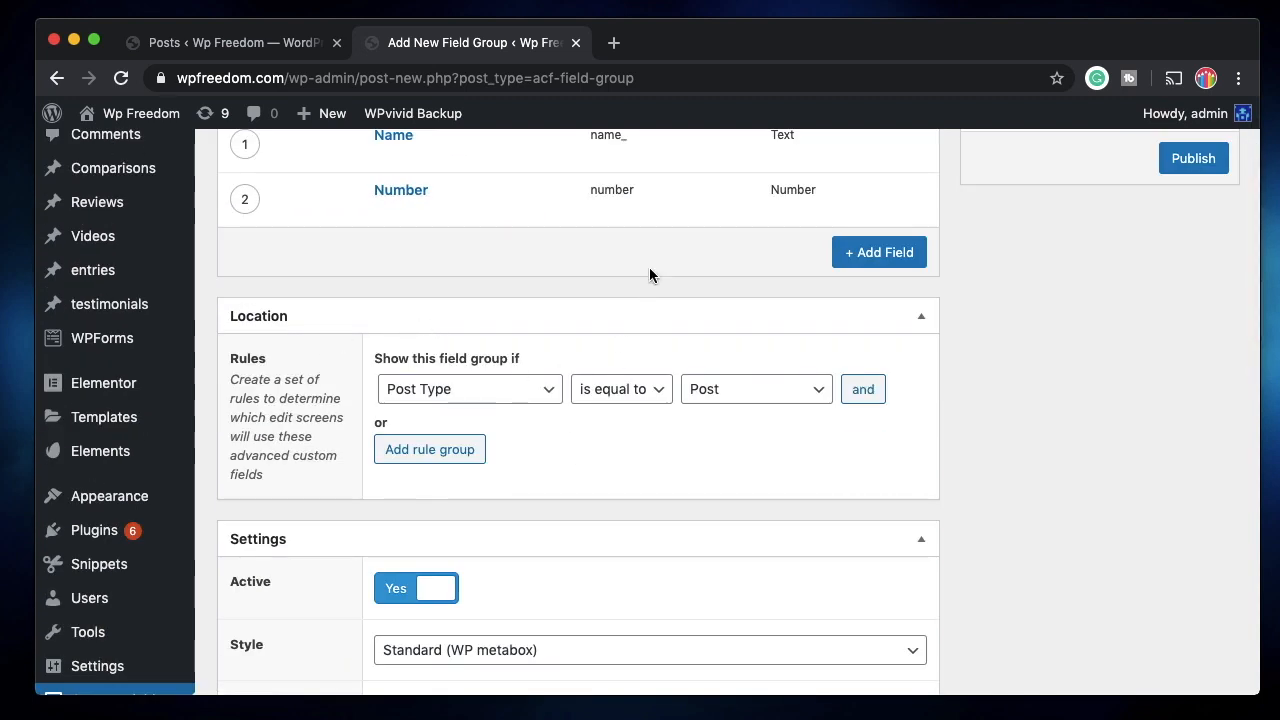
scroll(649, 267, up, 1)
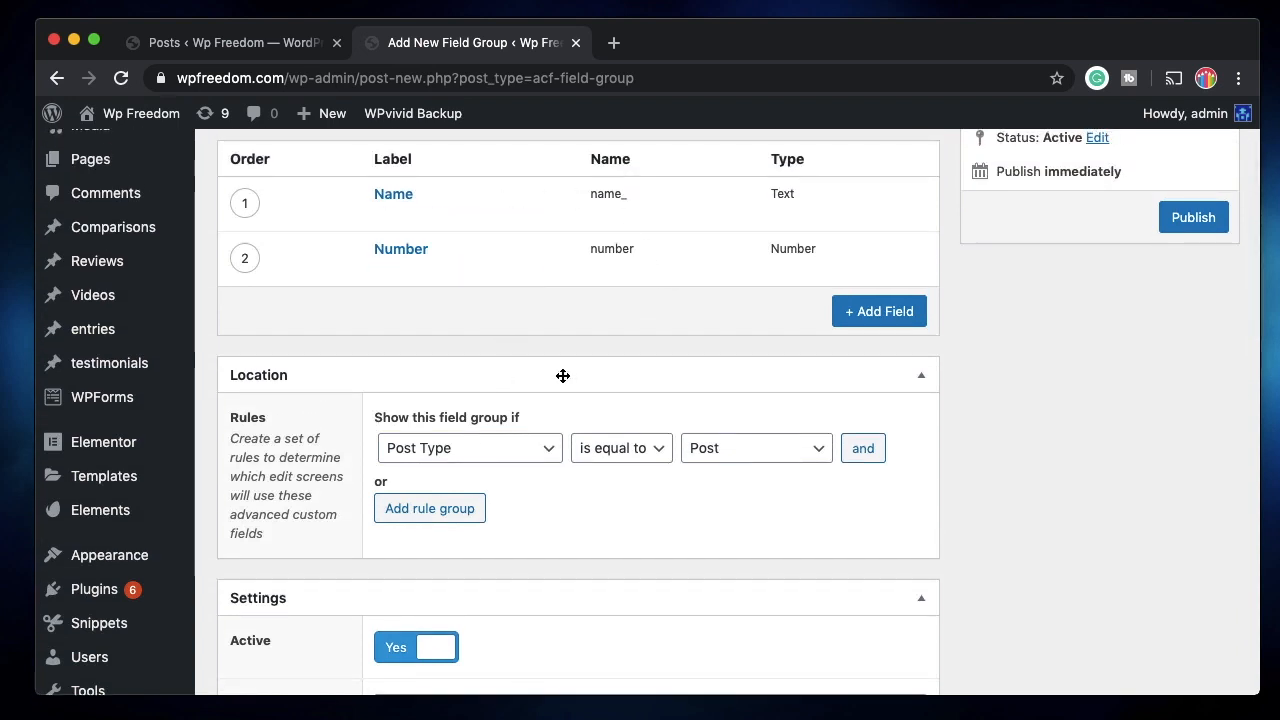
click(490, 453)
click(491, 451)
click(491, 451)
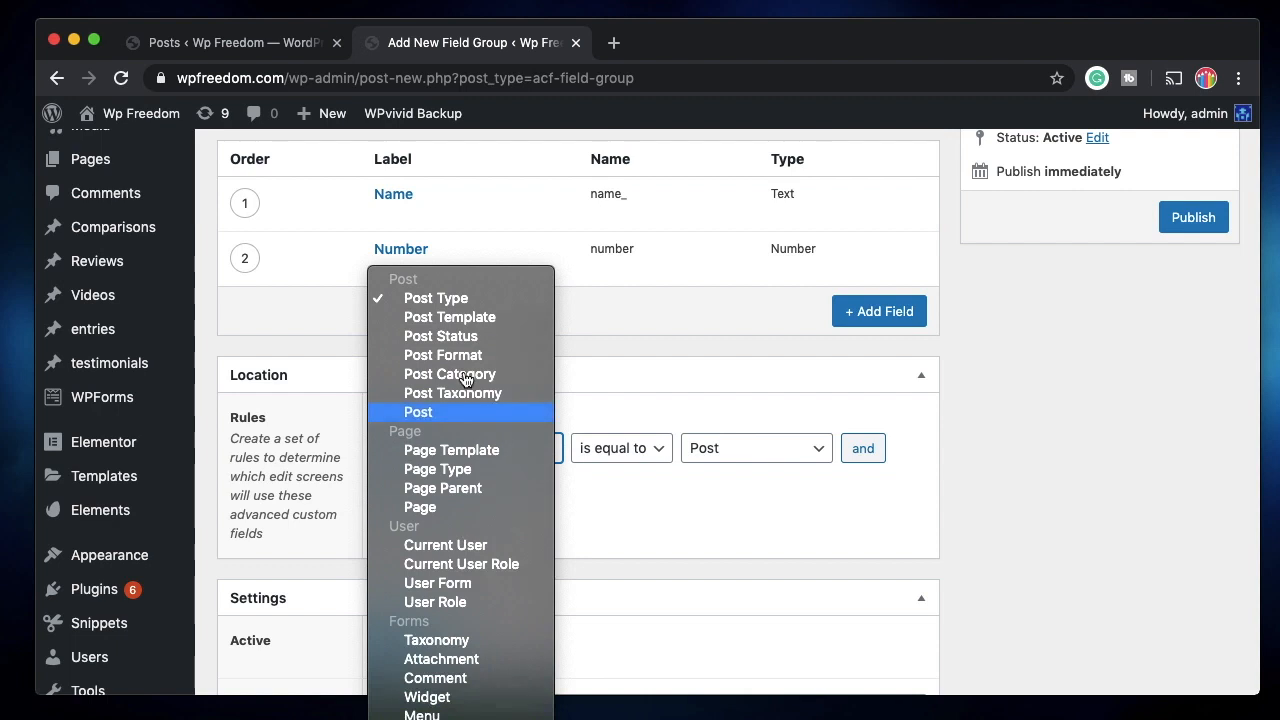
click(458, 302)
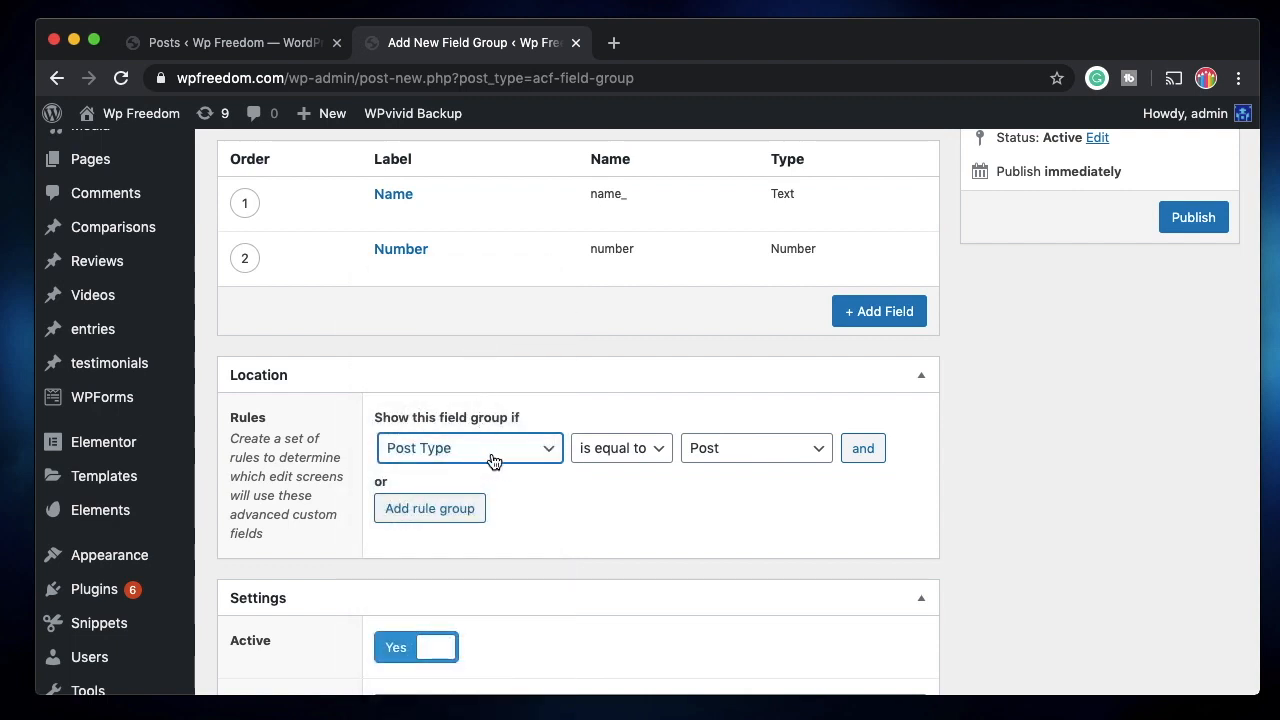
click(752, 450)
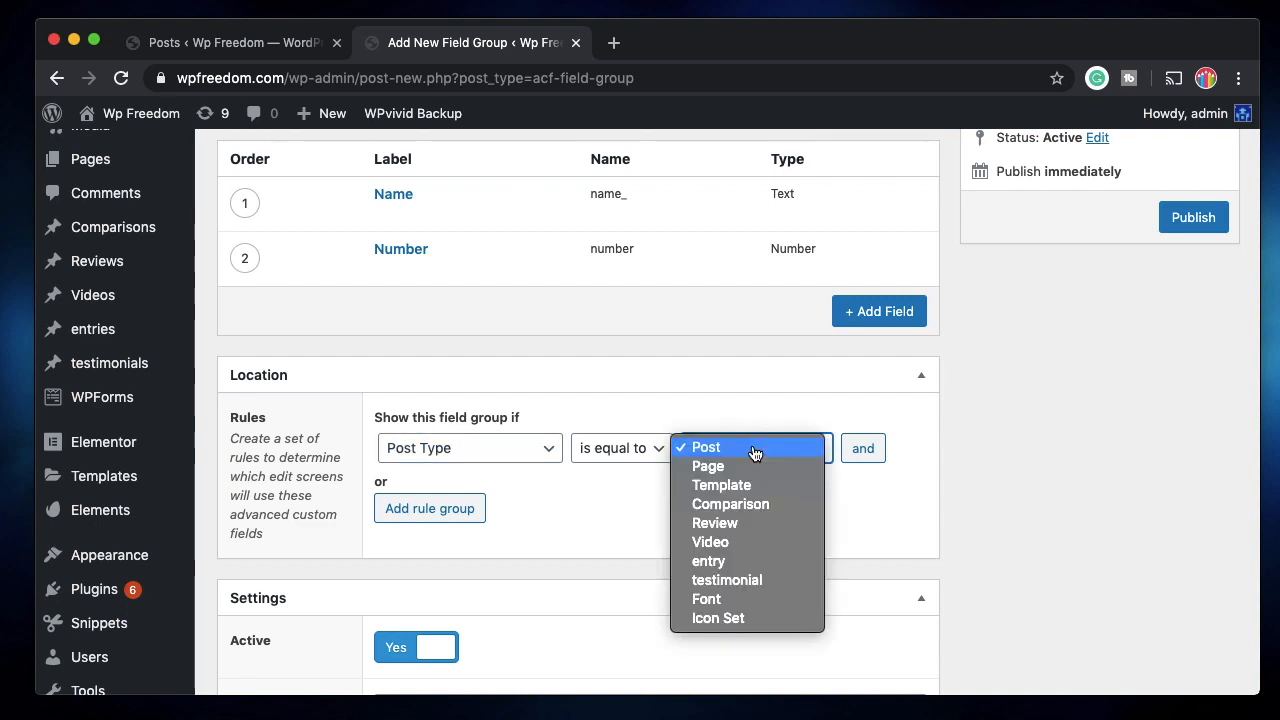
click(754, 453)
click(745, 451)
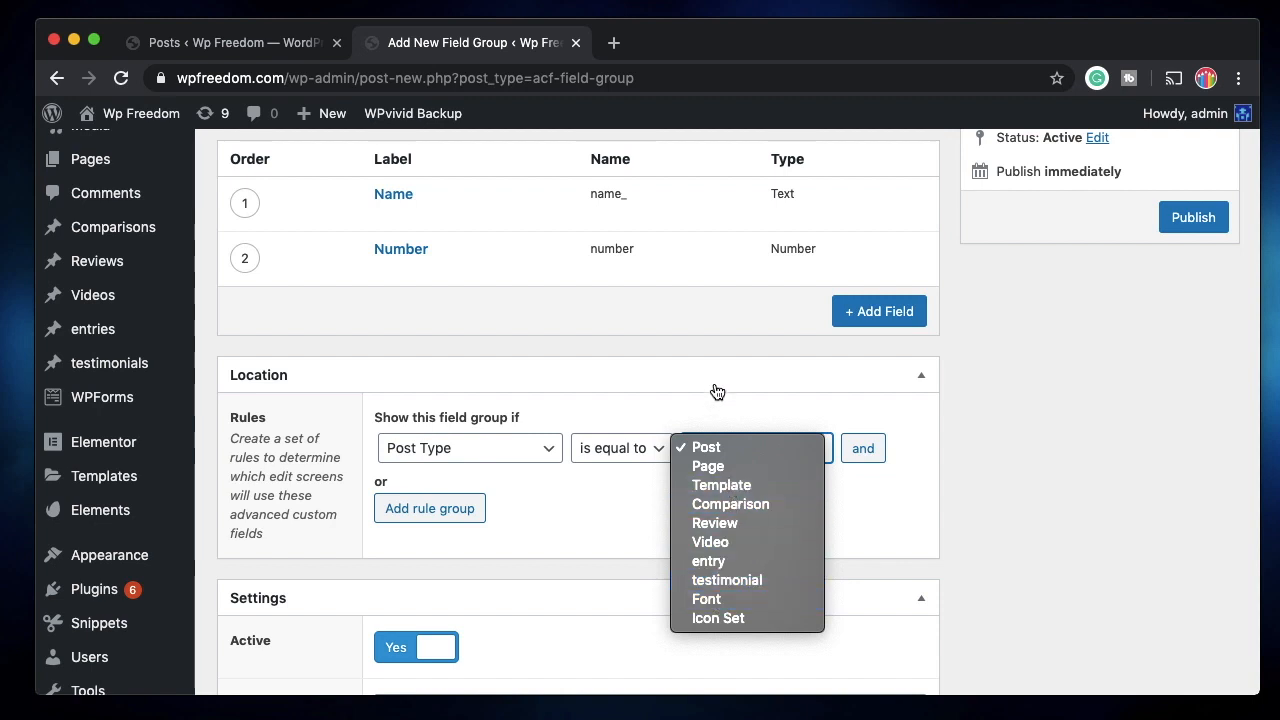
click(729, 447)
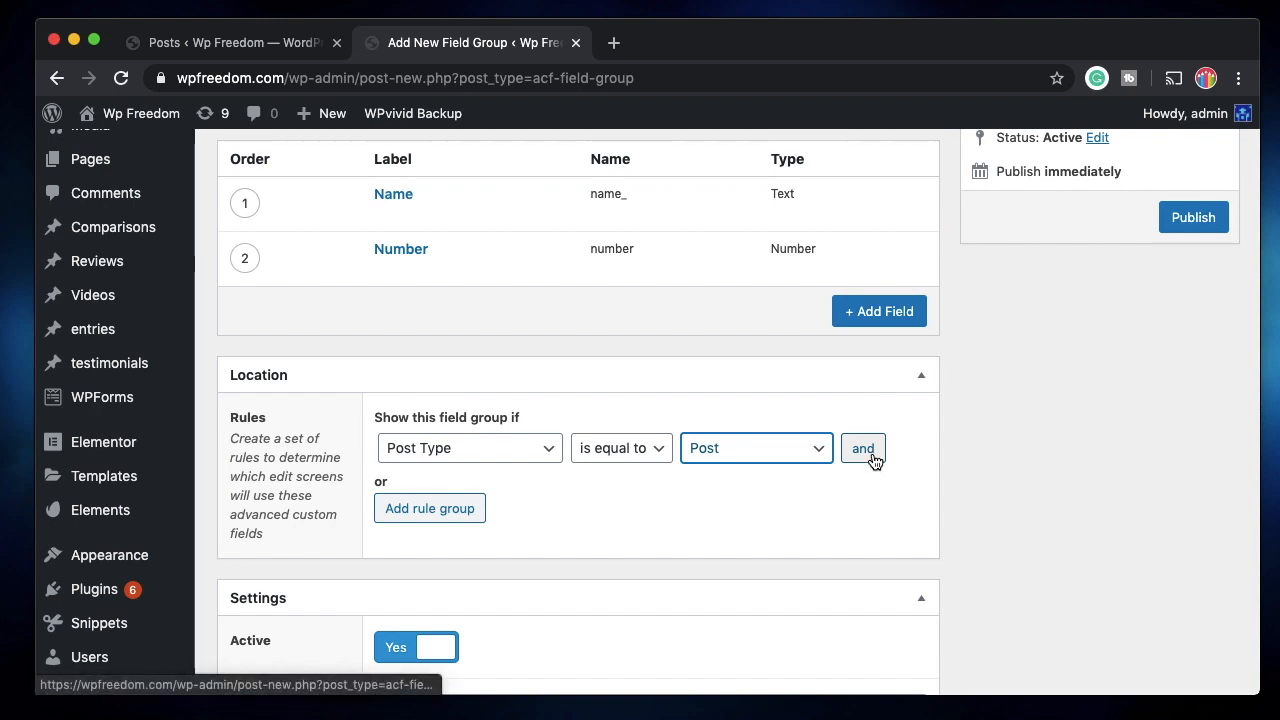
scroll(678, 553, down, 5)
scroll(678, 553, up, 2)
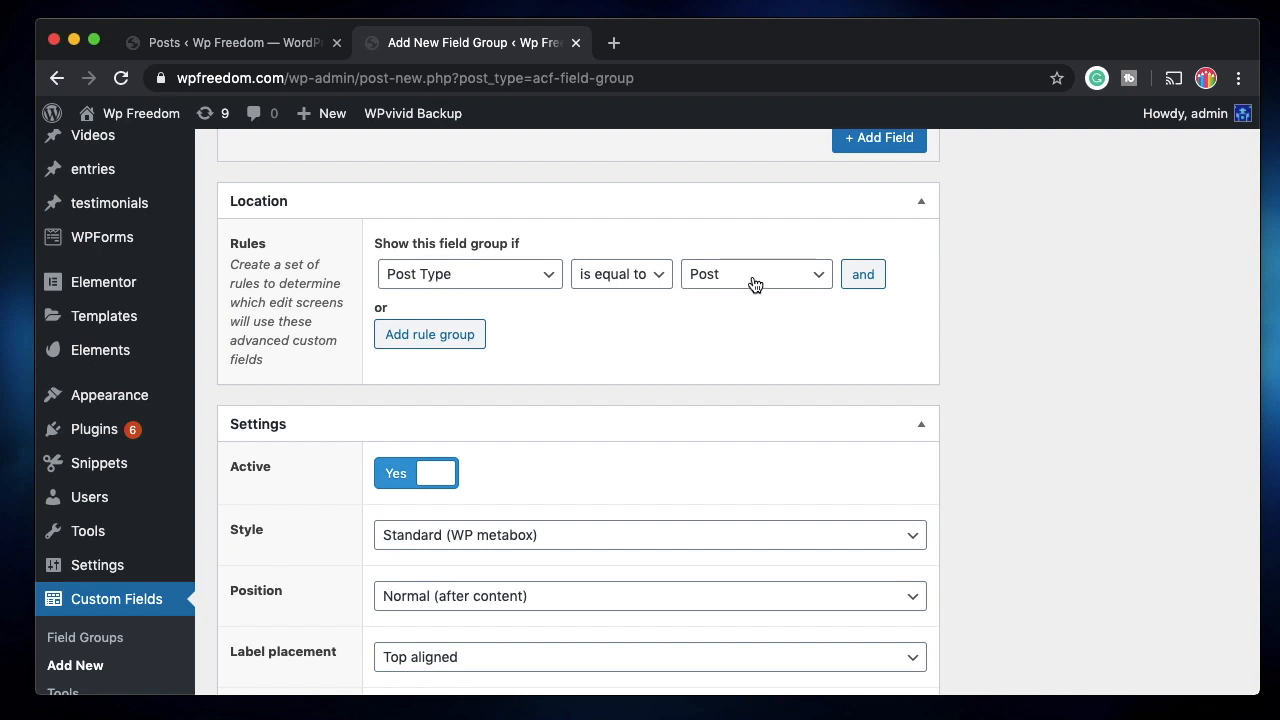
Keep the group position at Normal (after content) and publish My post group.
scroll(653, 389, down, 3)
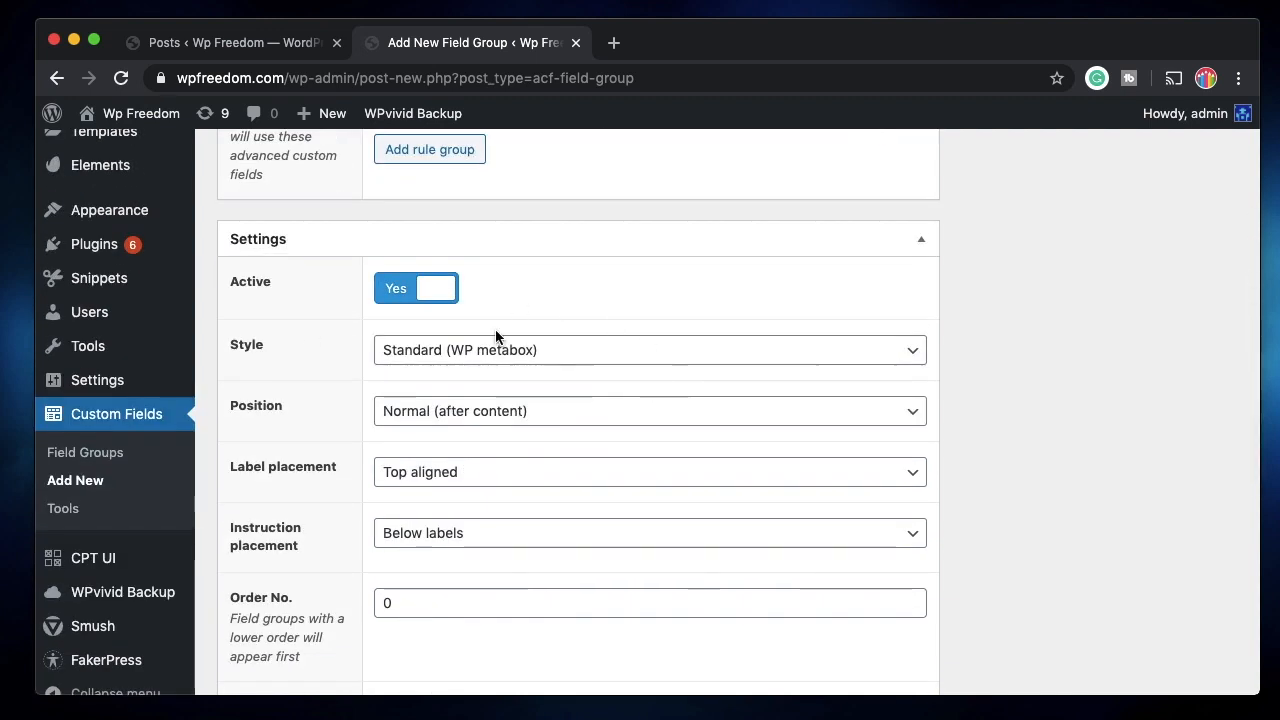
scroll(486, 421, down, 1)
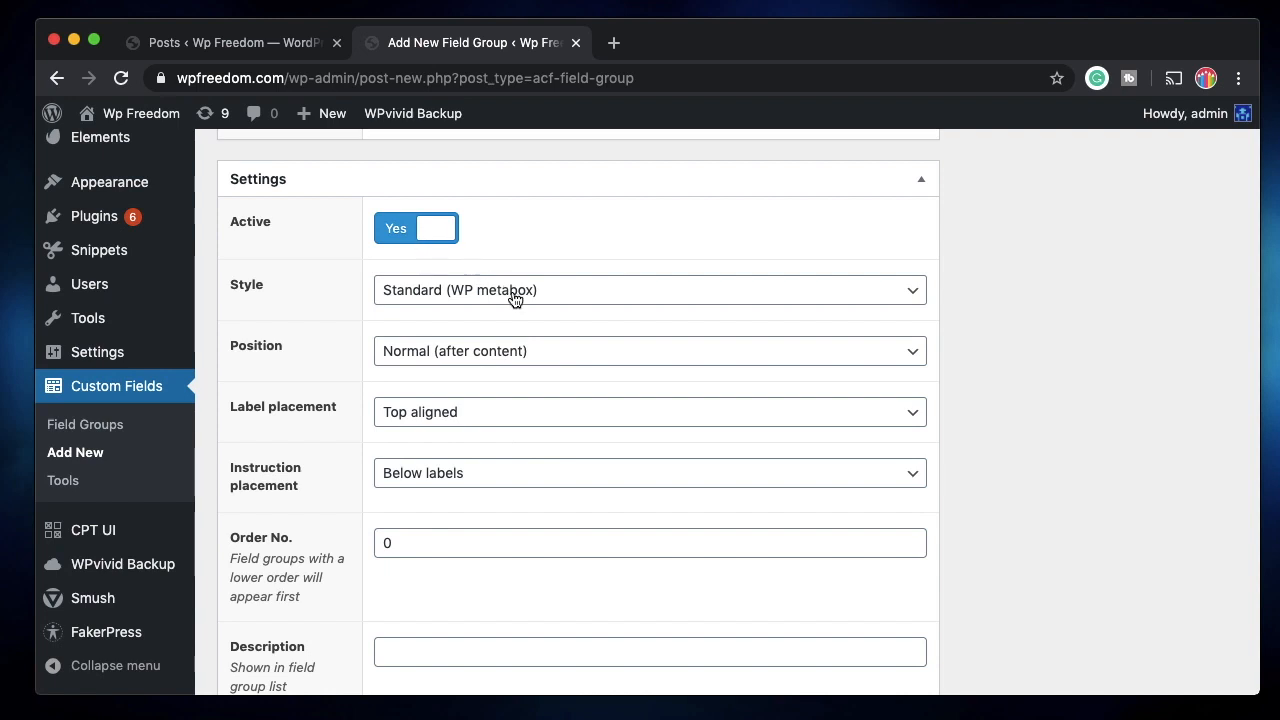
click(503, 351)
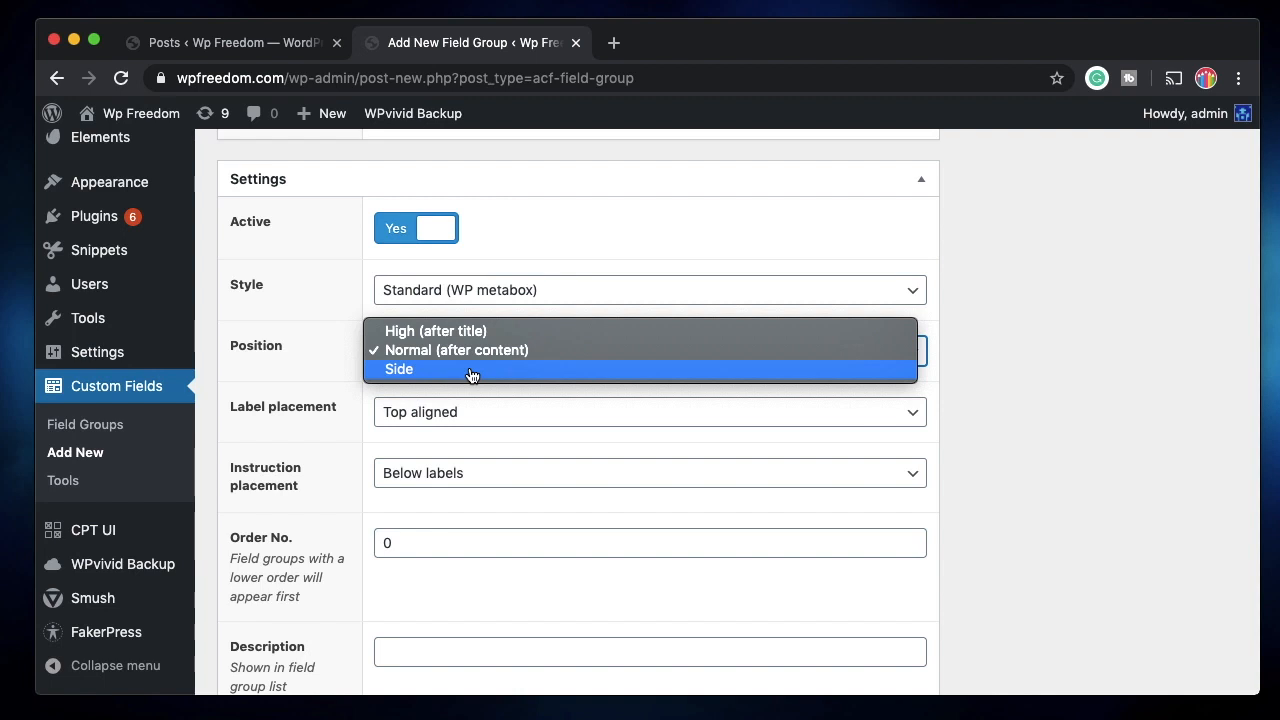
click(497, 352)
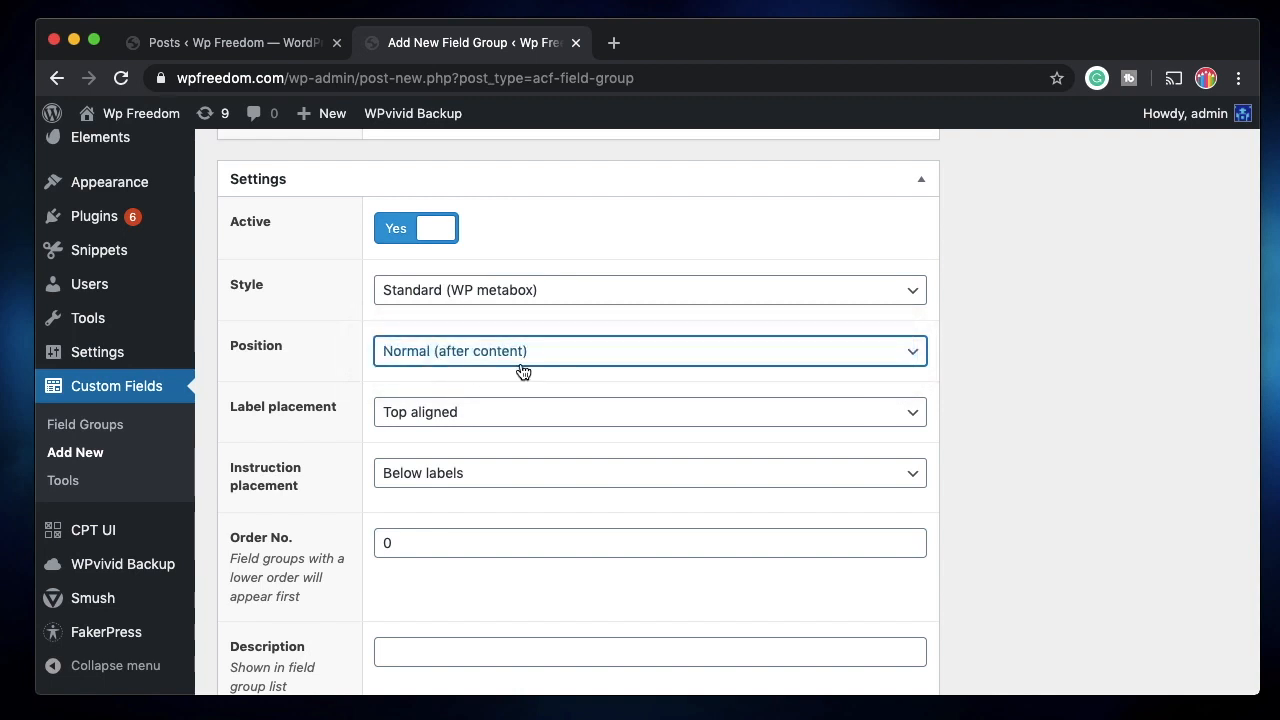
scroll(508, 430, down, 1)
scroll(512, 443, down, 3)
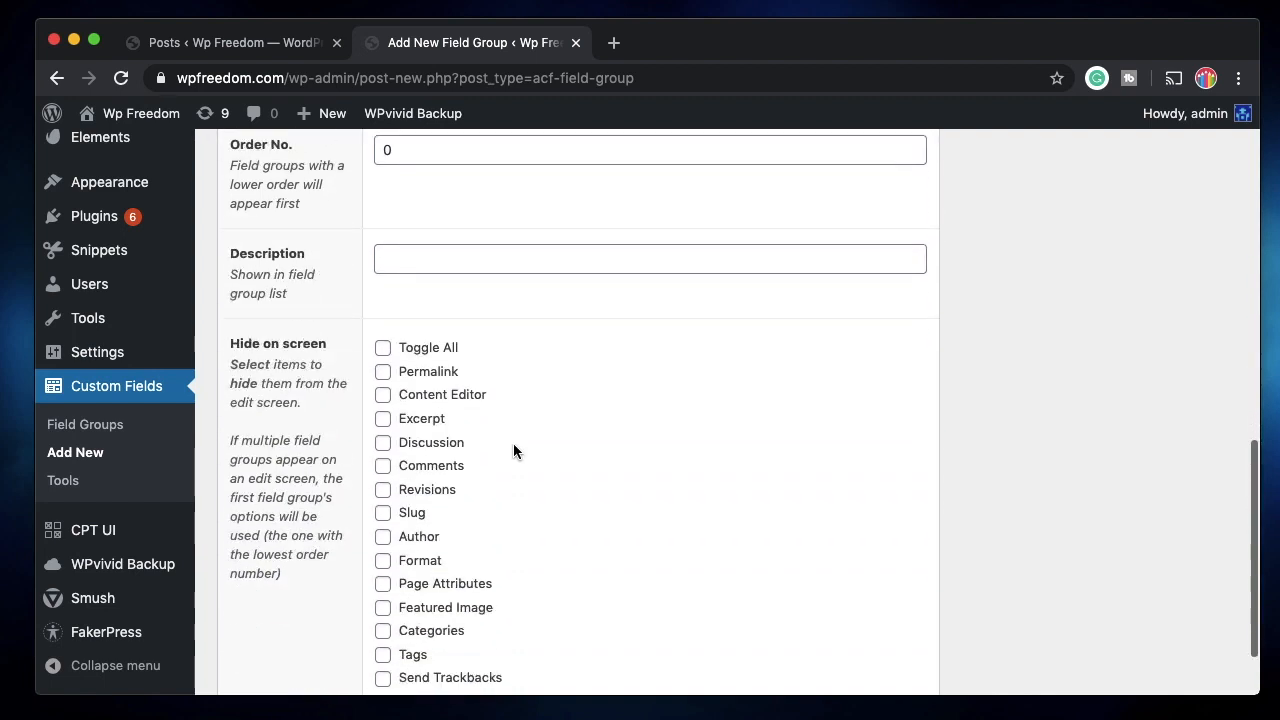
scroll(531, 294, down, 1)
scroll(533, 290, up, 10)
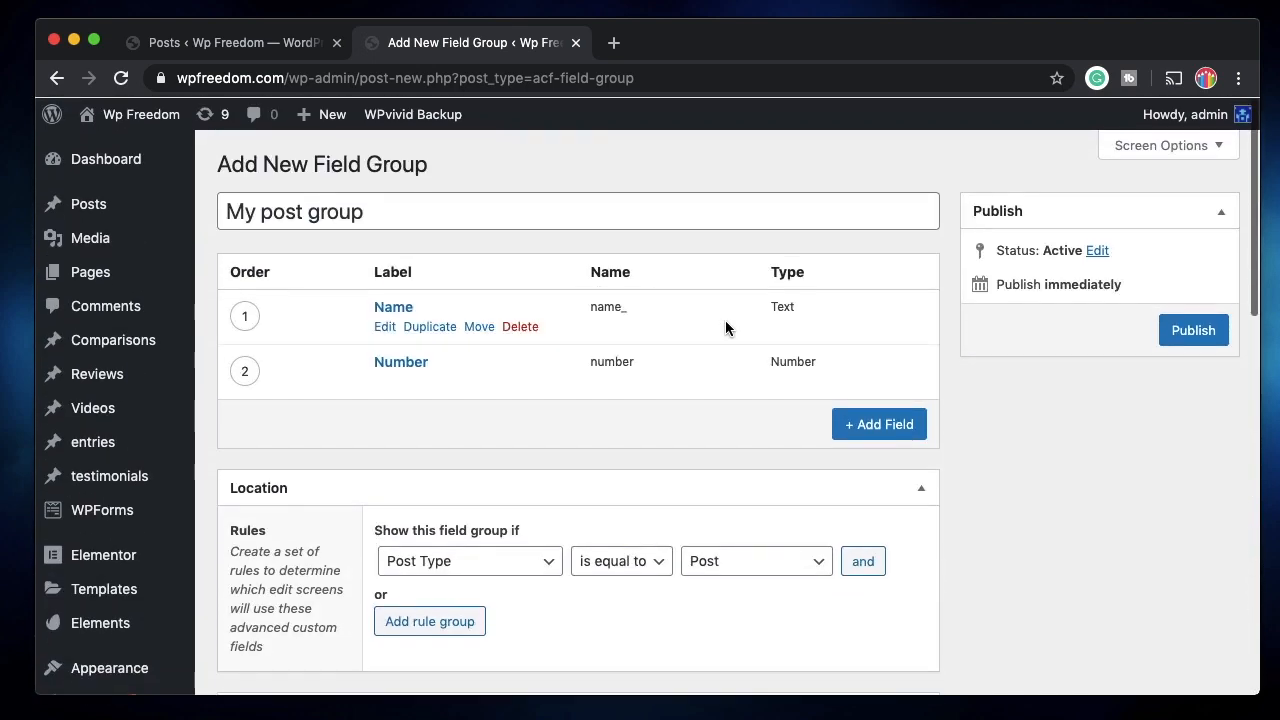
click(1188, 330)
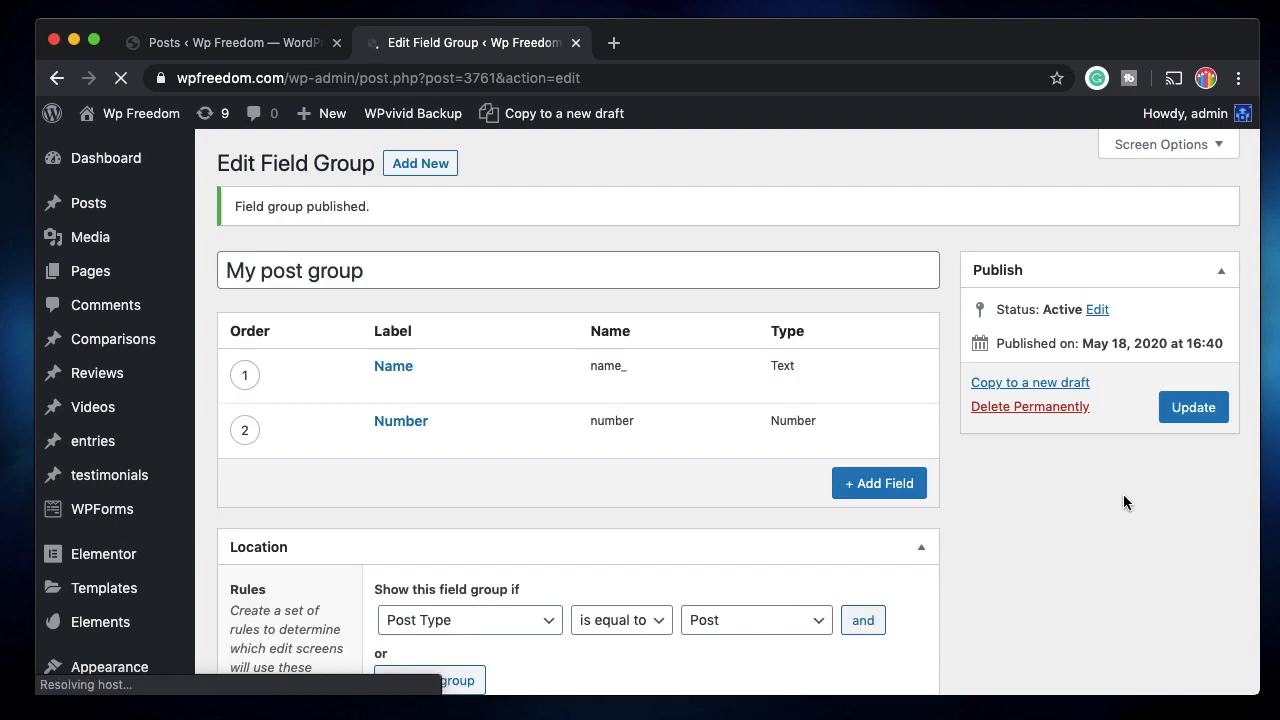
mouse_move(133, 214)
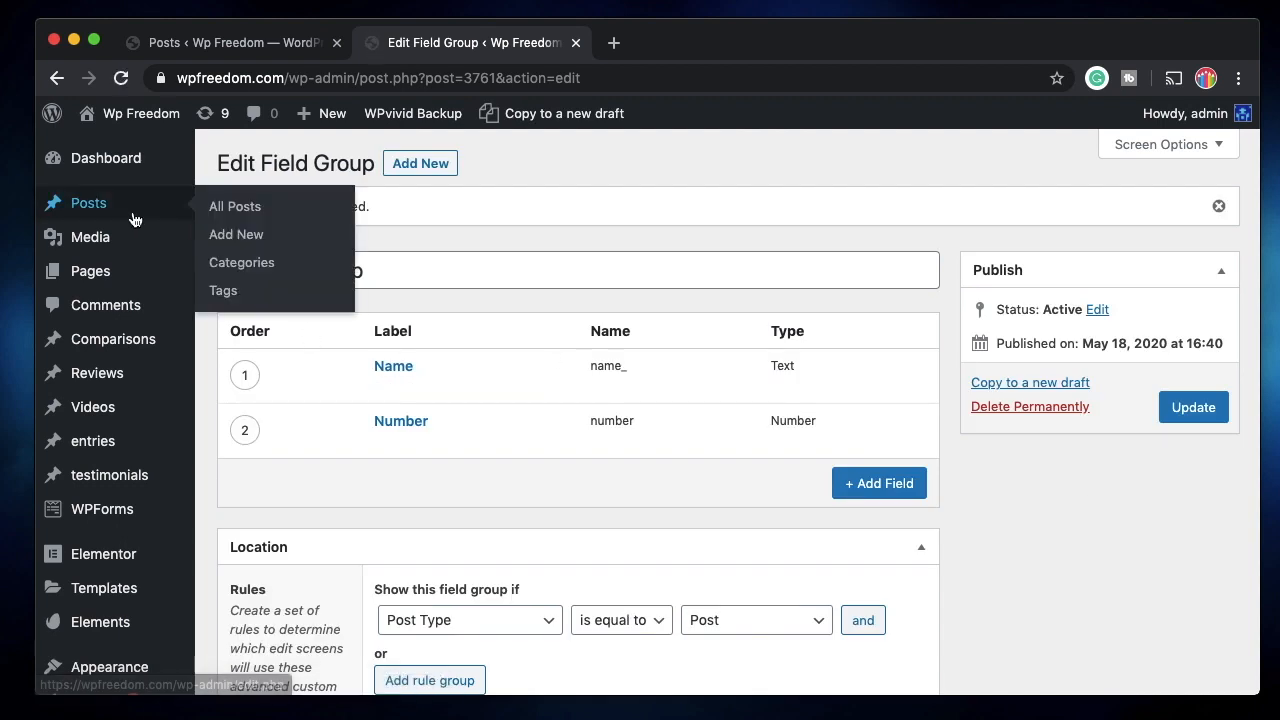
Start a new post and enter a first name in the My post group Name field.
click(239, 236)
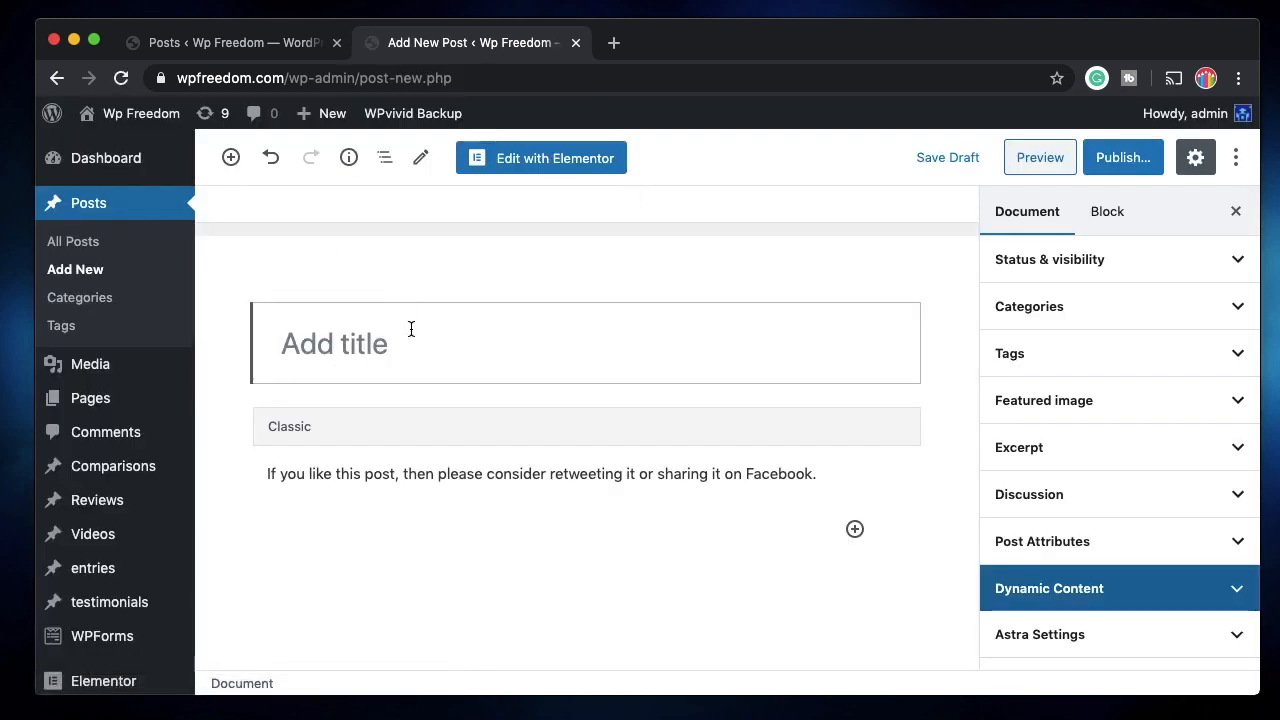
scroll(596, 501, down, 5)
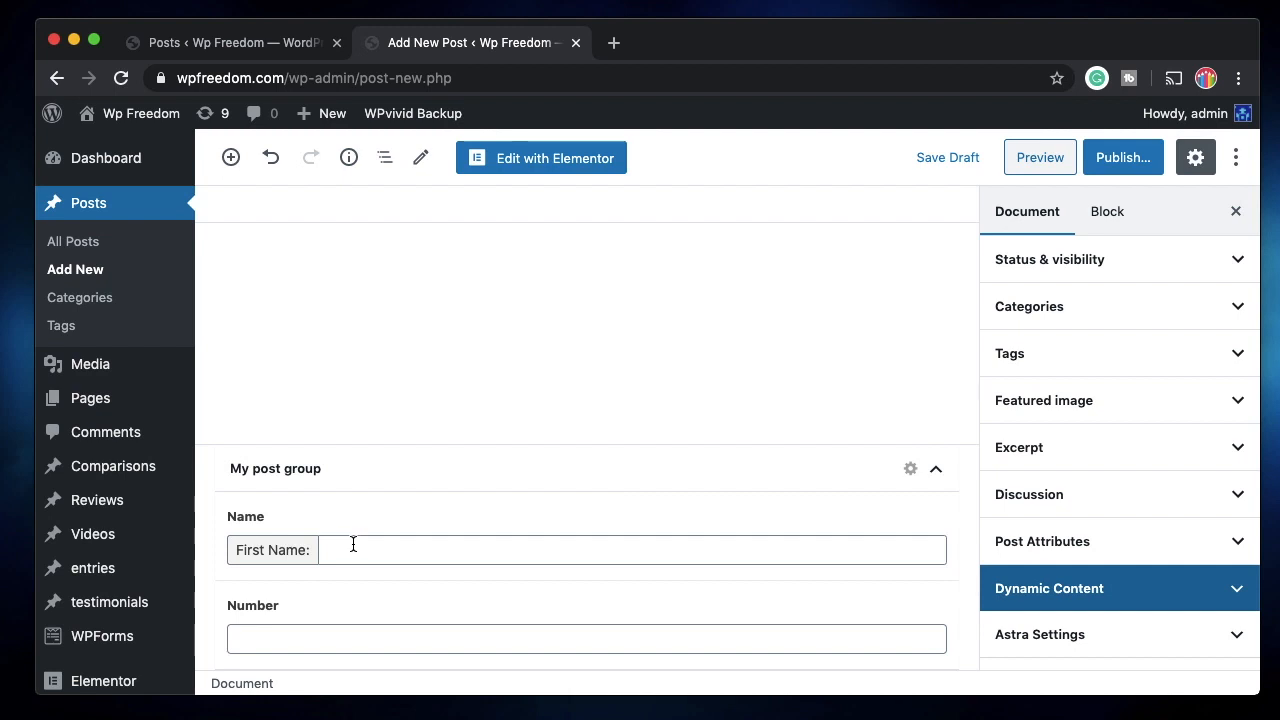
triple_click(287, 551)
triple_click(287, 551)
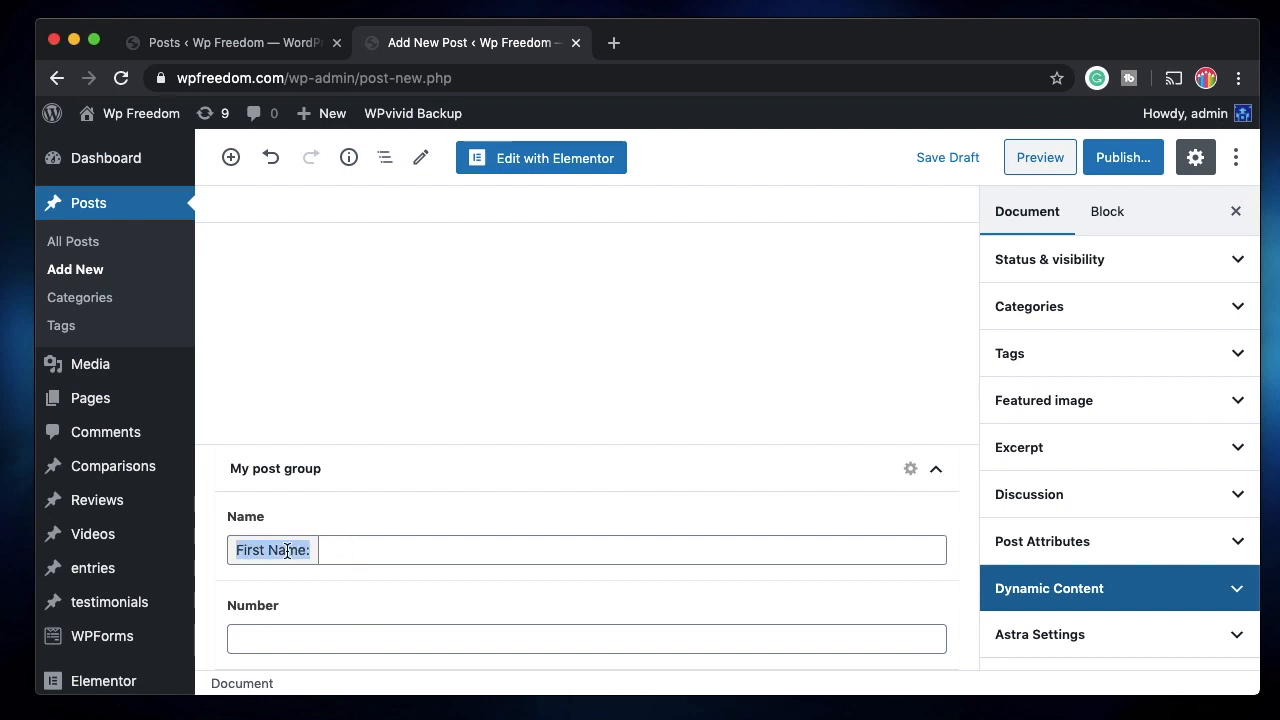
click(353, 555)
text(Karthik)
Enter 2222222 as the Number and extend the first name value.
click(305, 631)
text(2)
key(BackSpace)
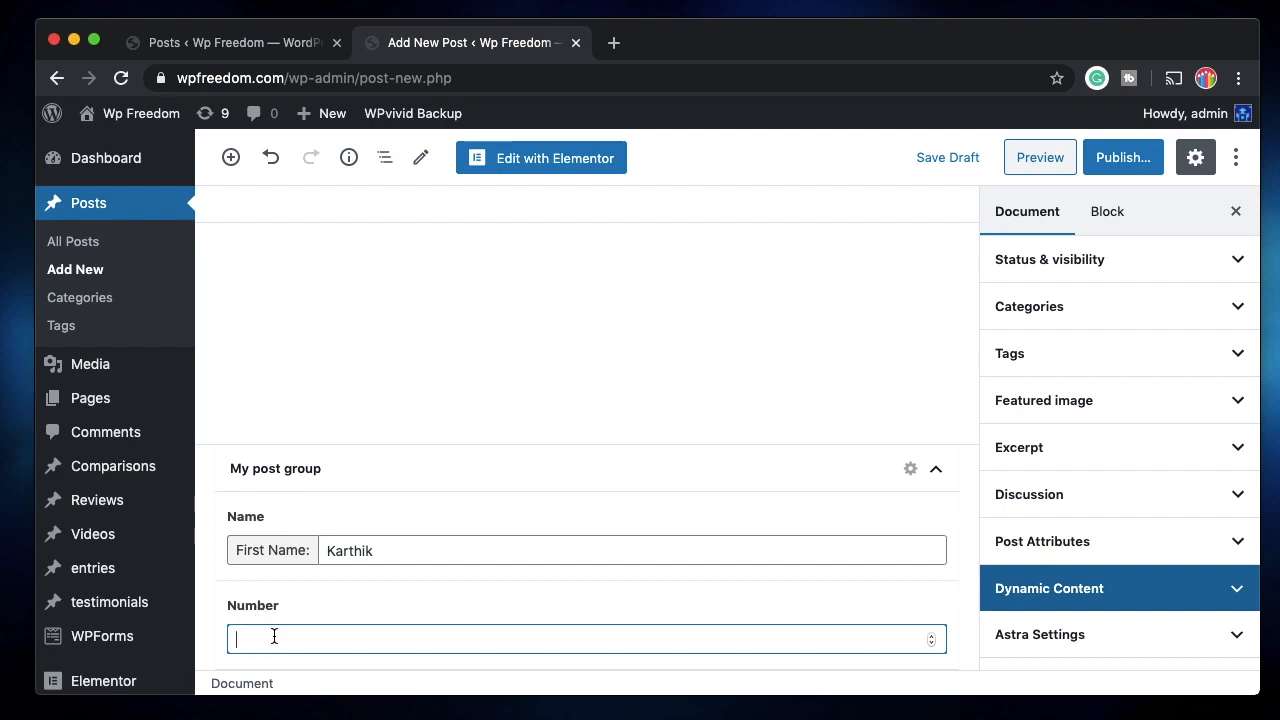
text(2222222)
click(406, 554)
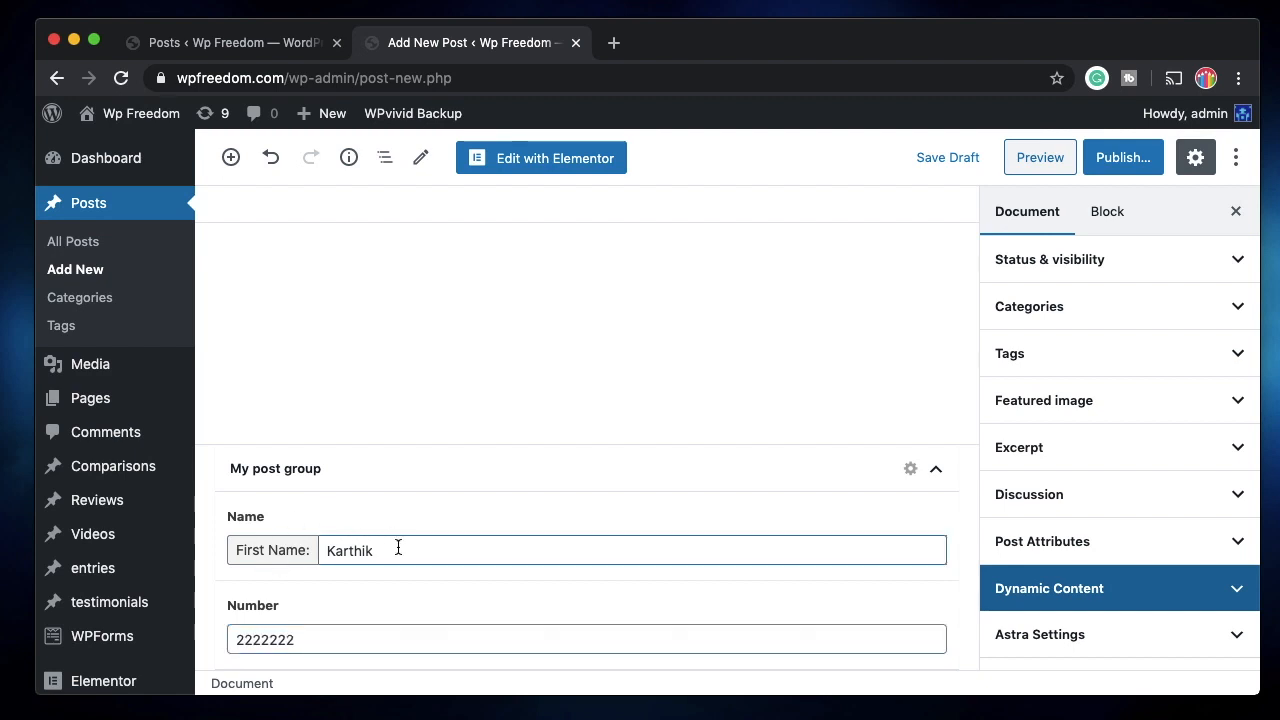
text(KarthikKarthi)
click(546, 465)
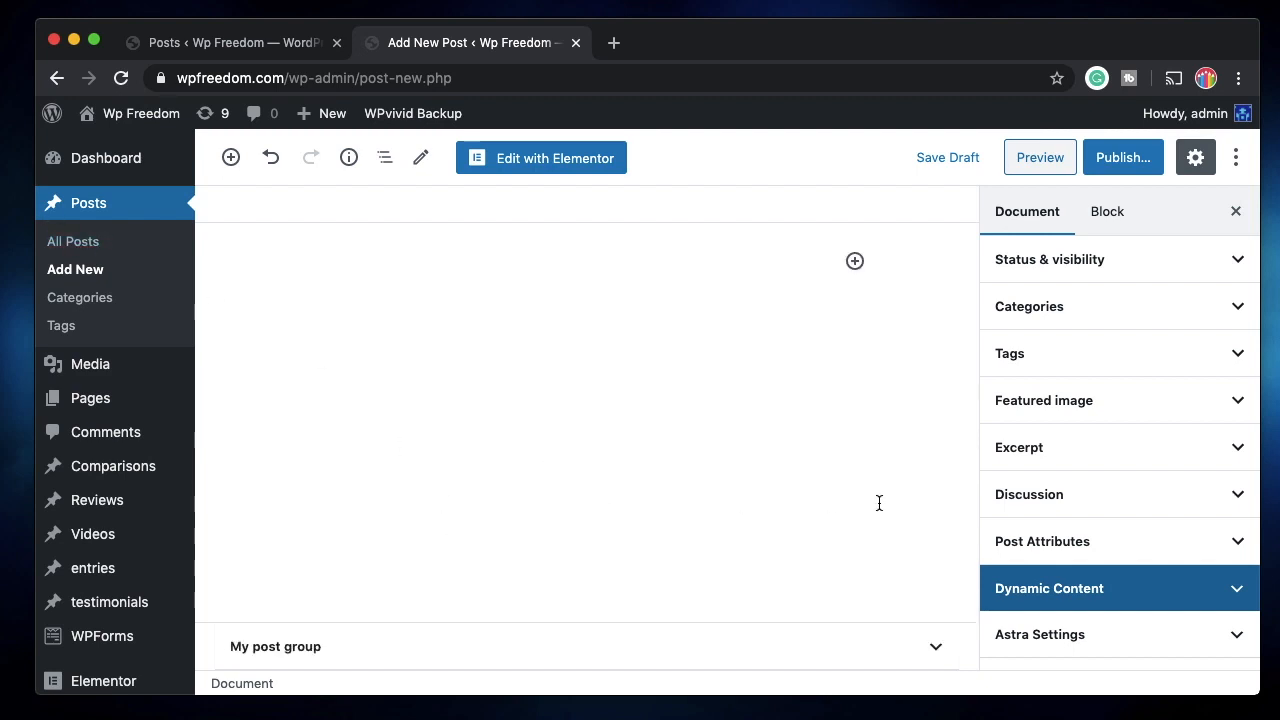
click(410, 646)
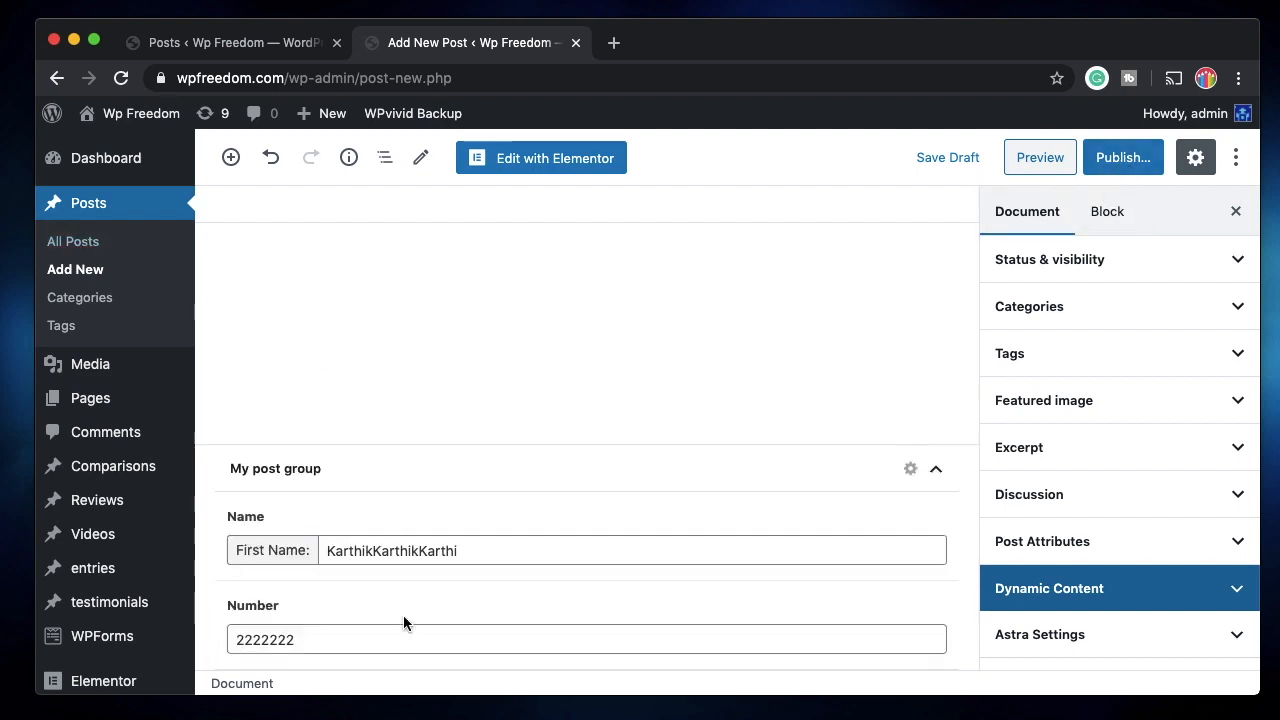
scroll(517, 530, up, 5)
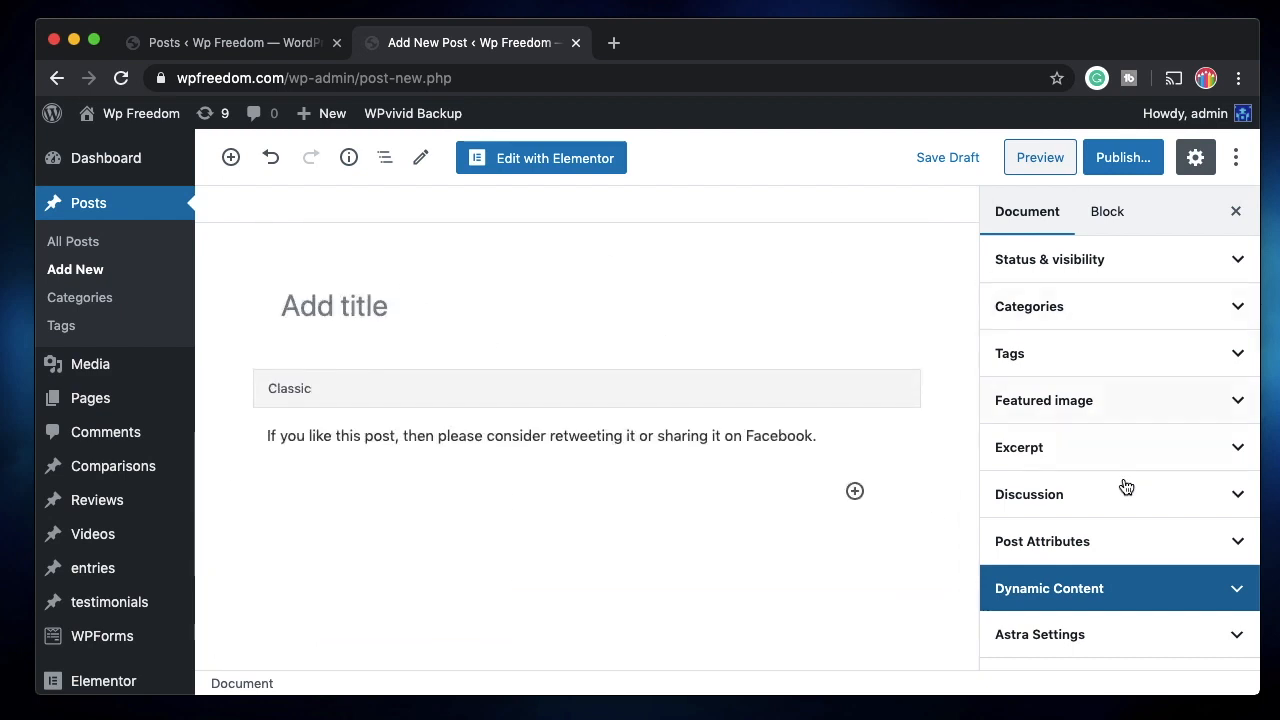
Title the post 'ACF post' and add a paragraph block below the classic block.
click(414, 293)
text(A)
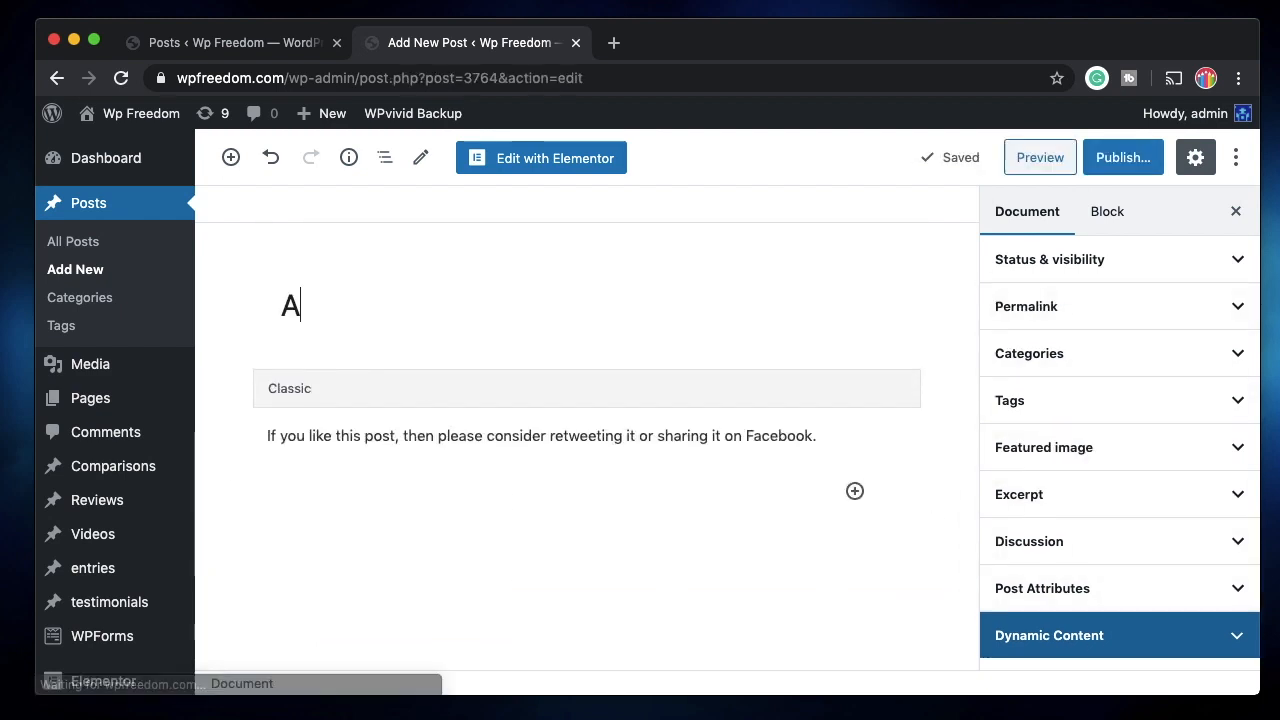
text(CF post)
scroll(383, 457, down, 4)
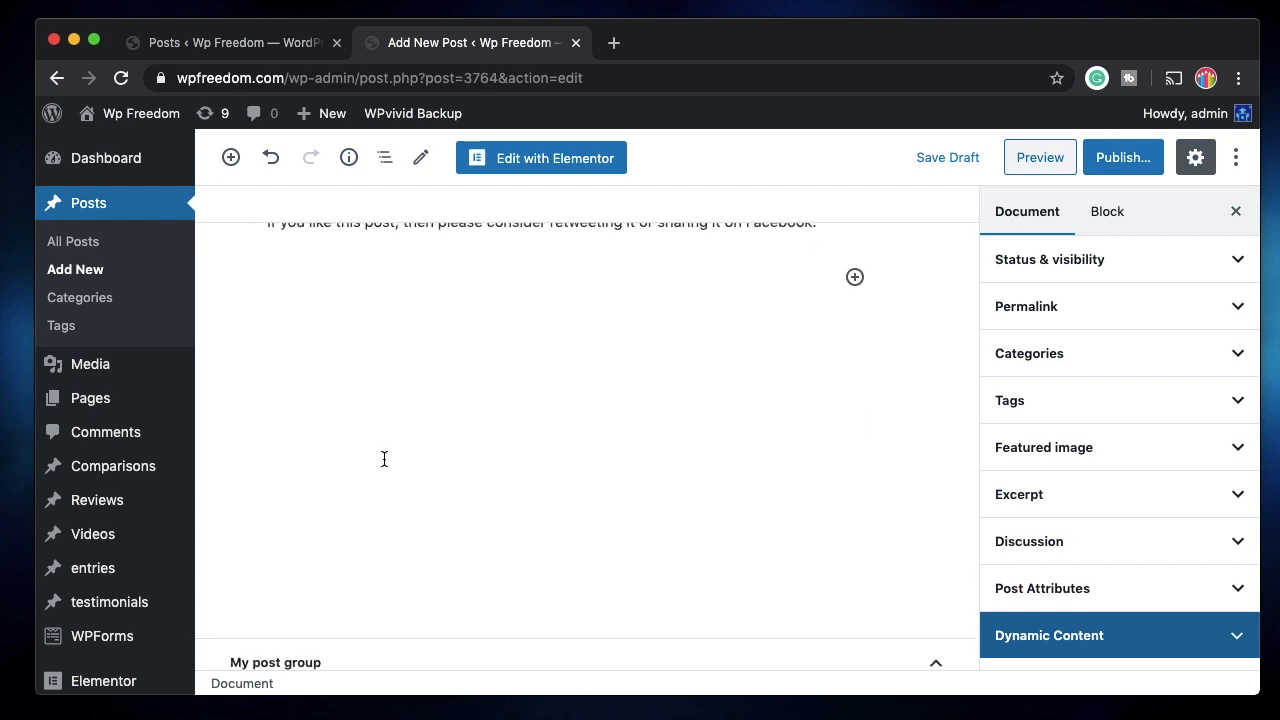
click(344, 279)
scroll(397, 397, down, 4)
click(1030, 211)
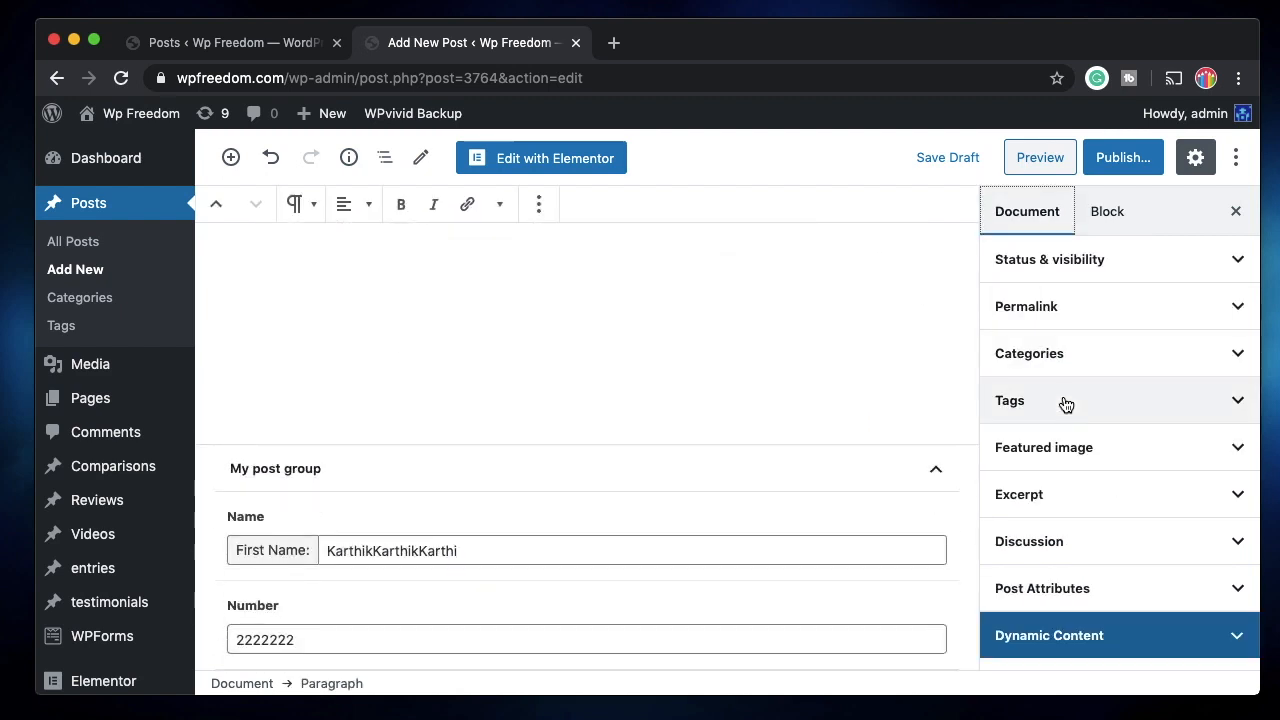
click(1088, 360)
click(1087, 355)
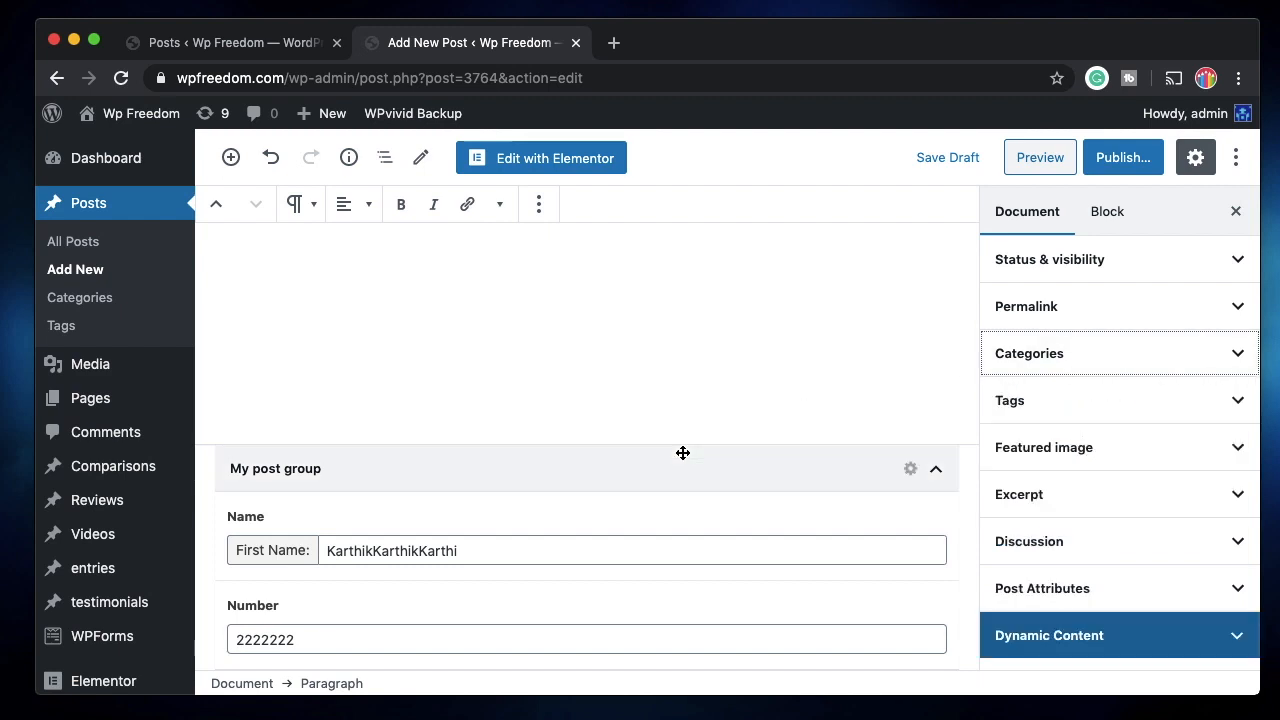
scroll(681, 450, up, 5)
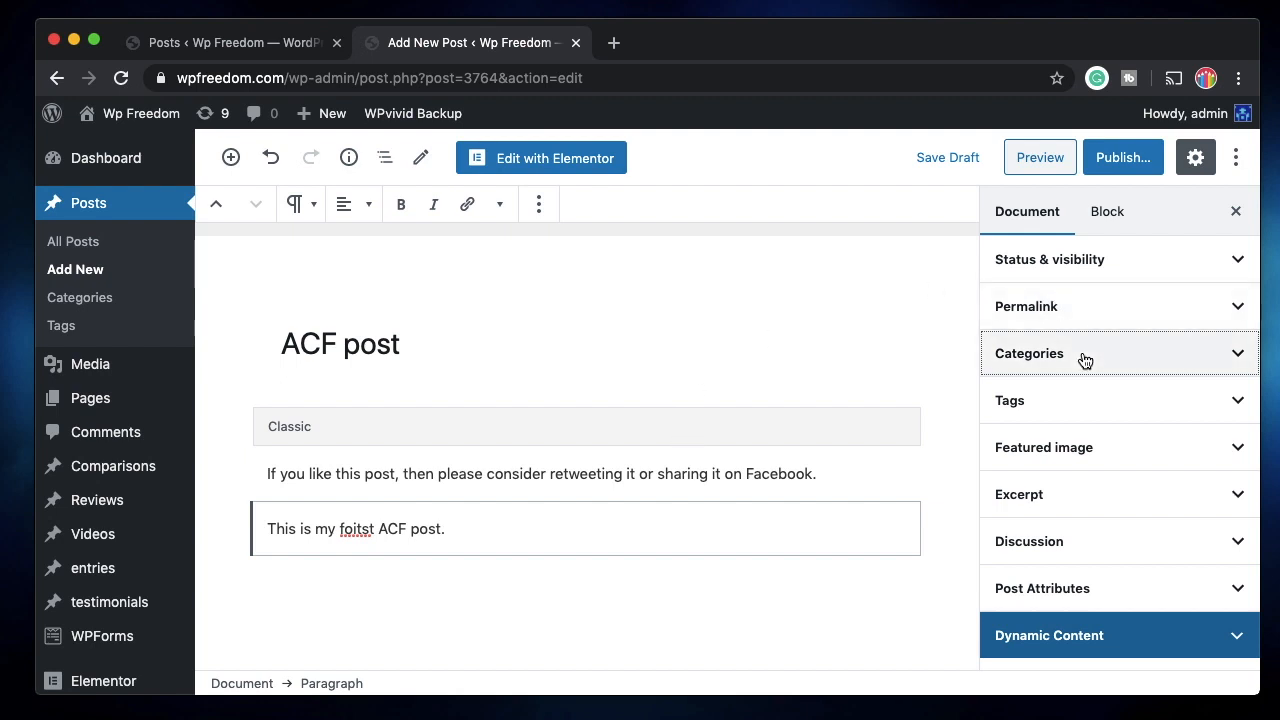
click(676, 575)
Retype the first name, set Number to 23, and publish the post.
scroll(676, 578, down, 5)
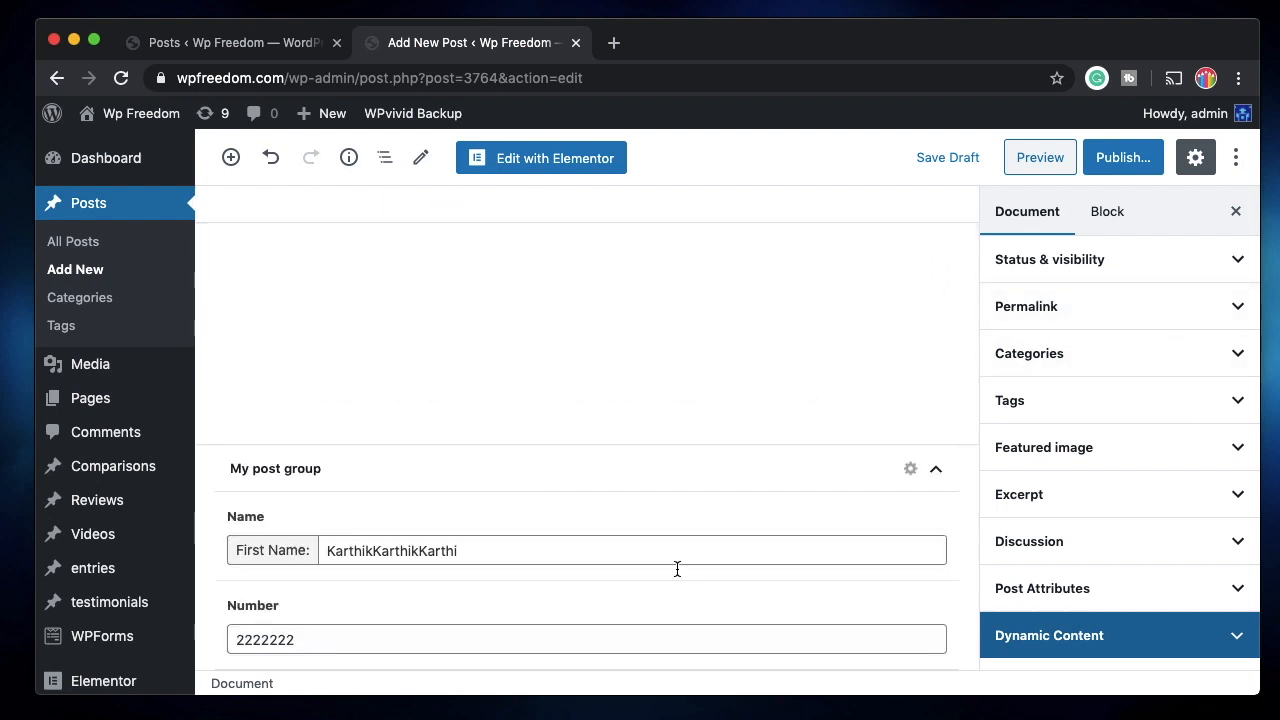
double_click(471, 551)
text(Karthik)
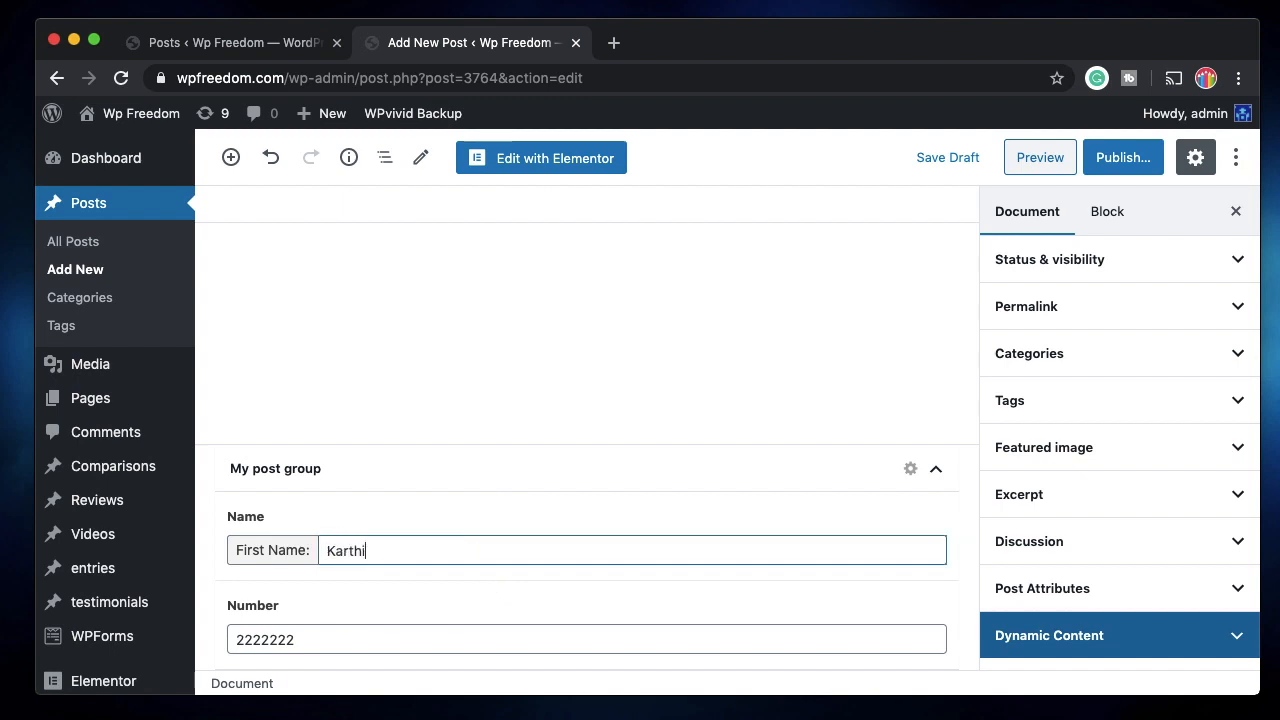
double_click(371, 640)
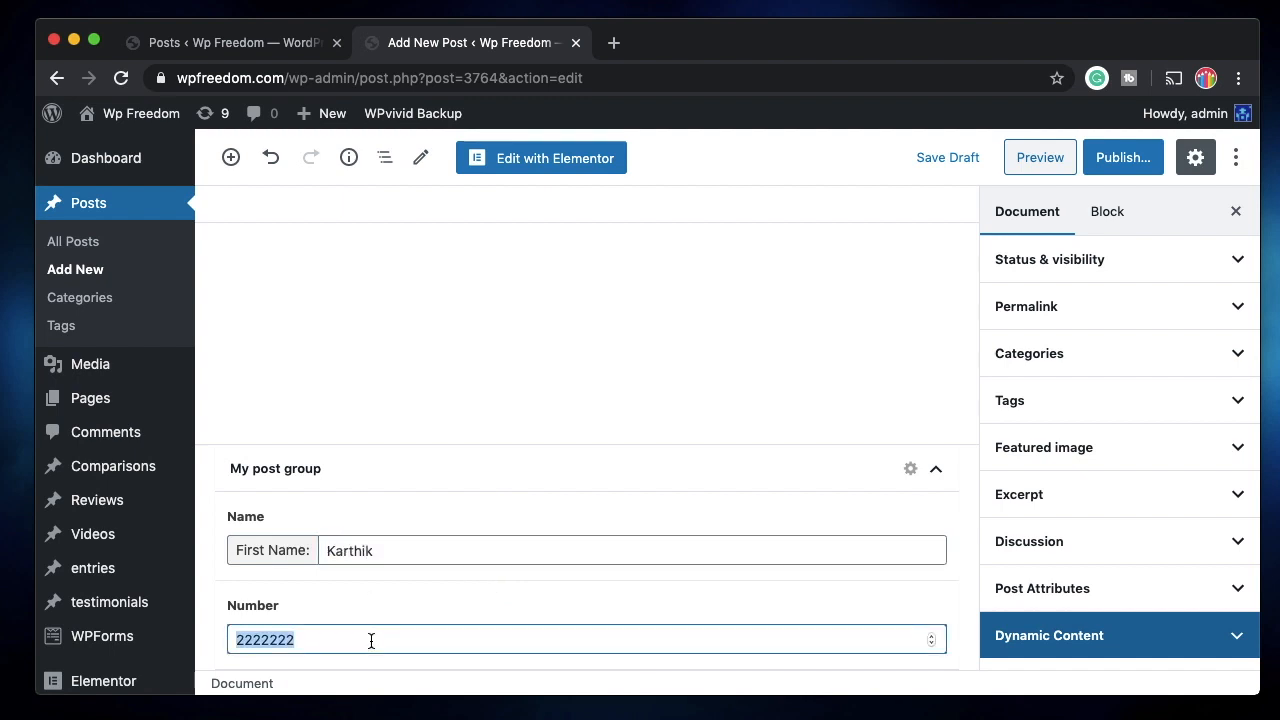
text(23)
click(1127, 173)
click(1123, 168)
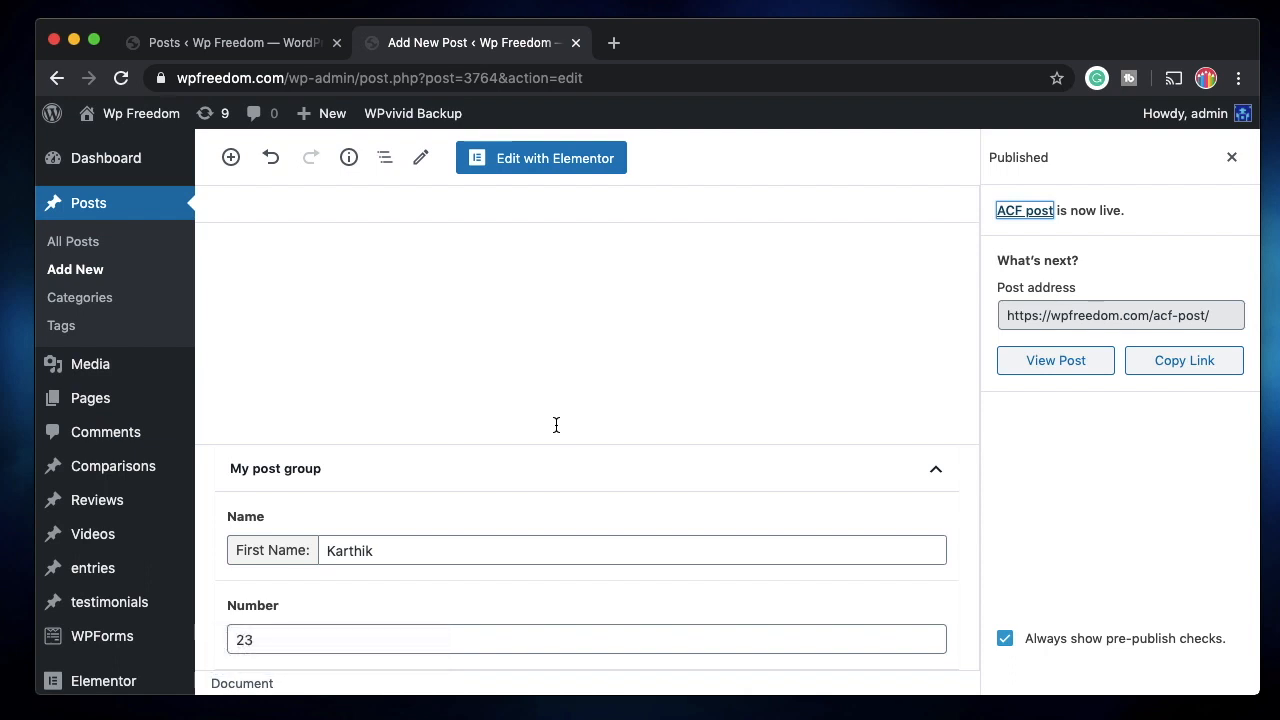
View the published ACF post in a new tab and check its paragraph text.
click(1064, 366)
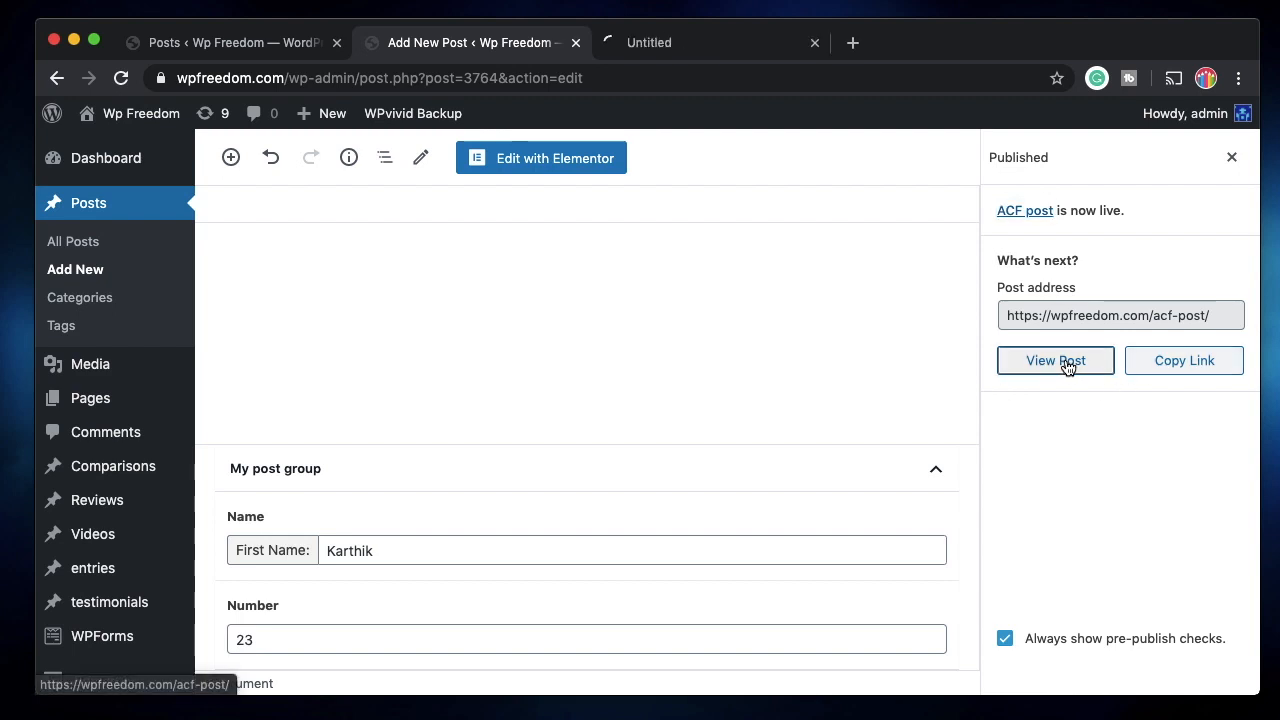
click(600, 42)
click(517, 43)
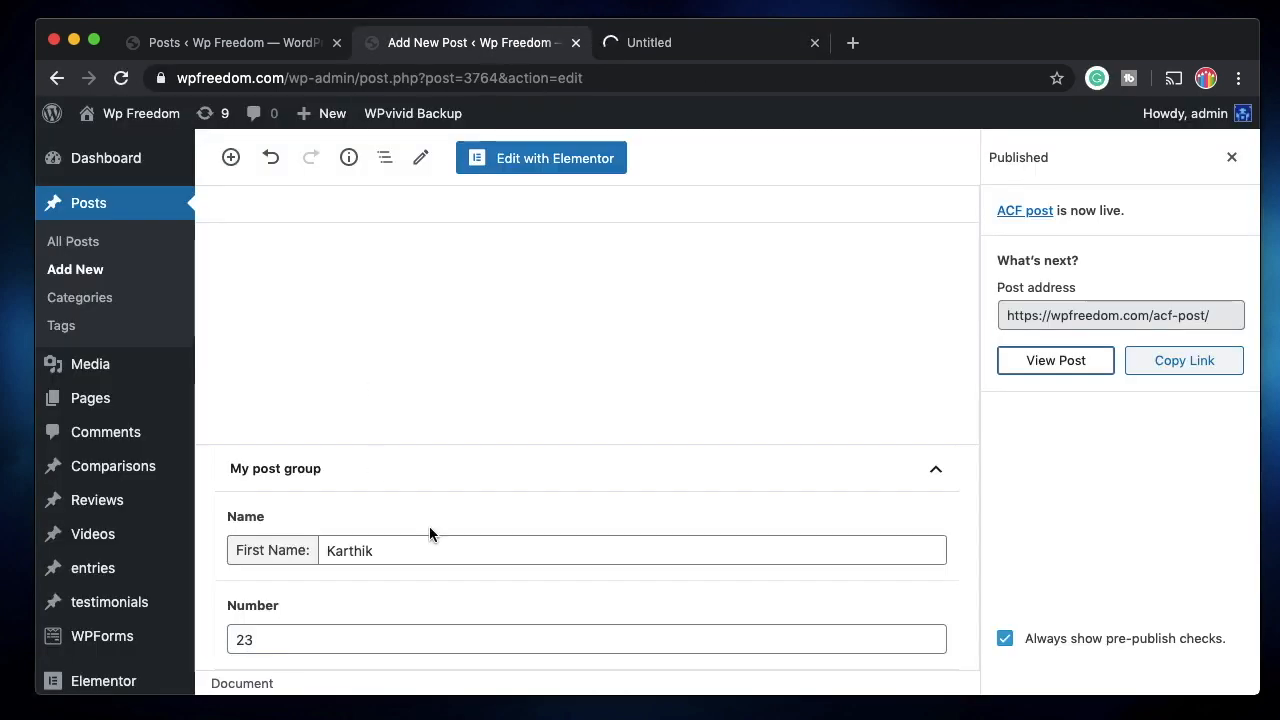
click(670, 43)
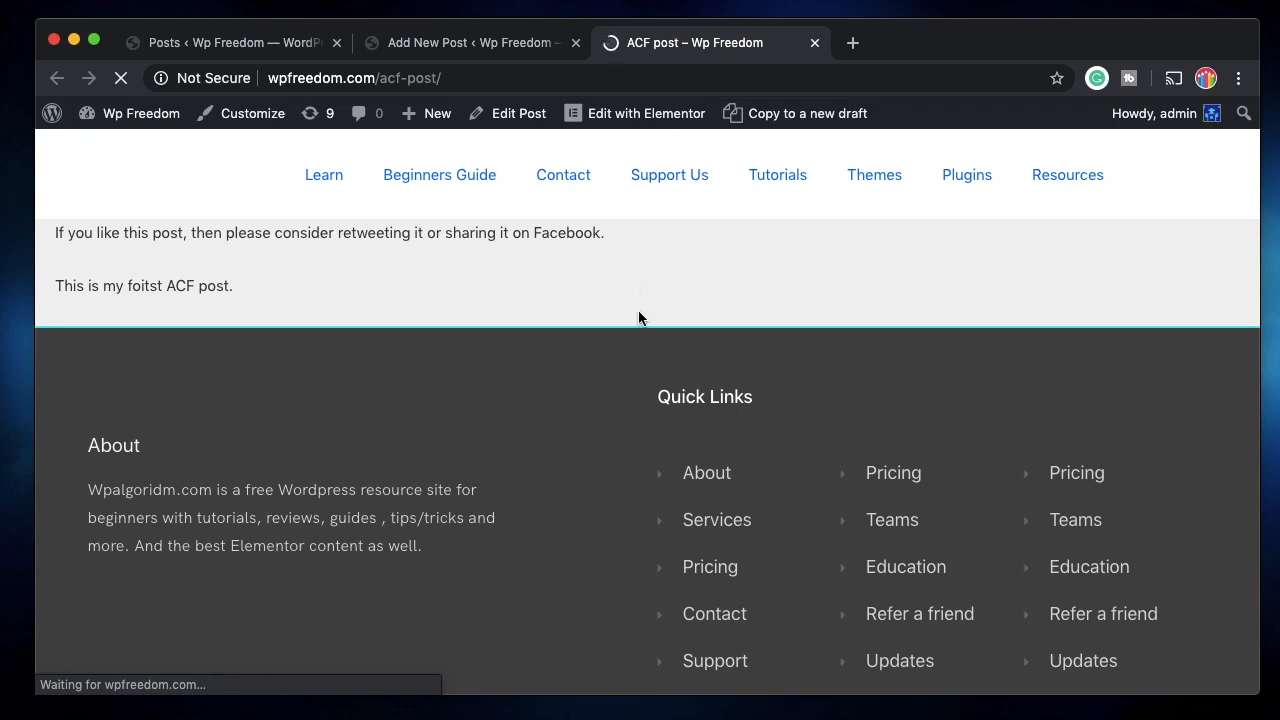
triple_click(197, 280)
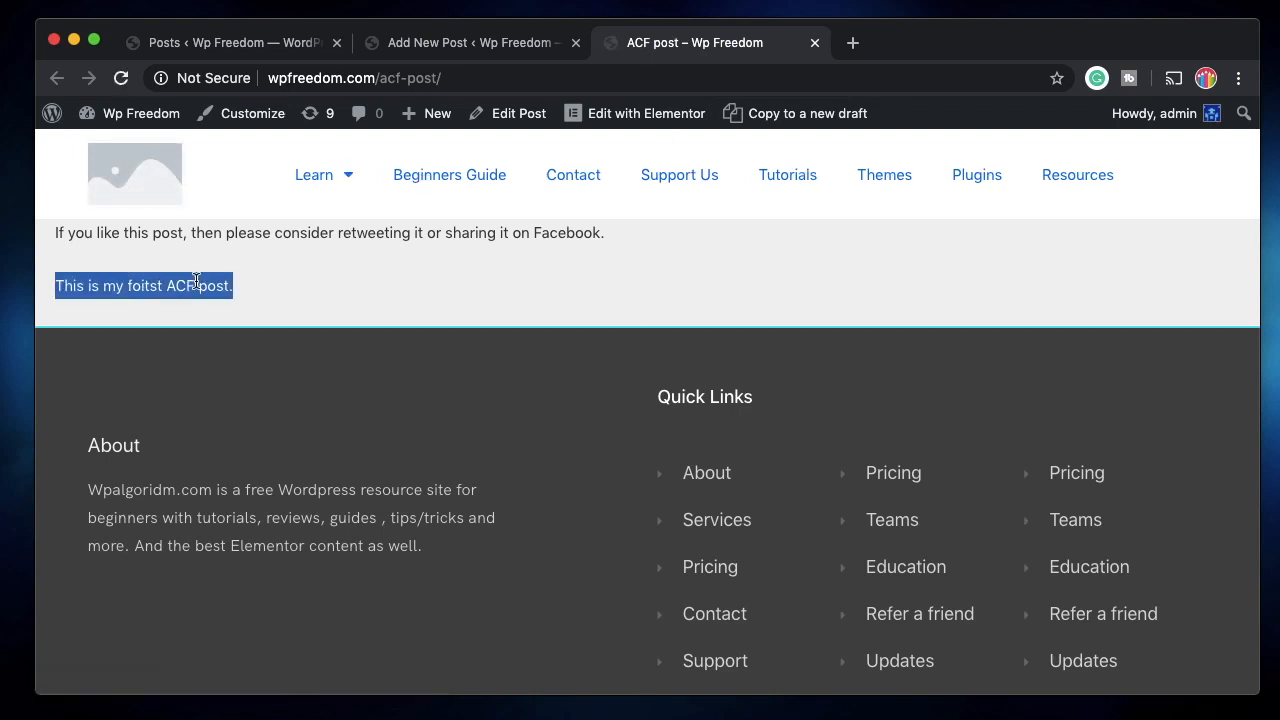
click(482, 42)
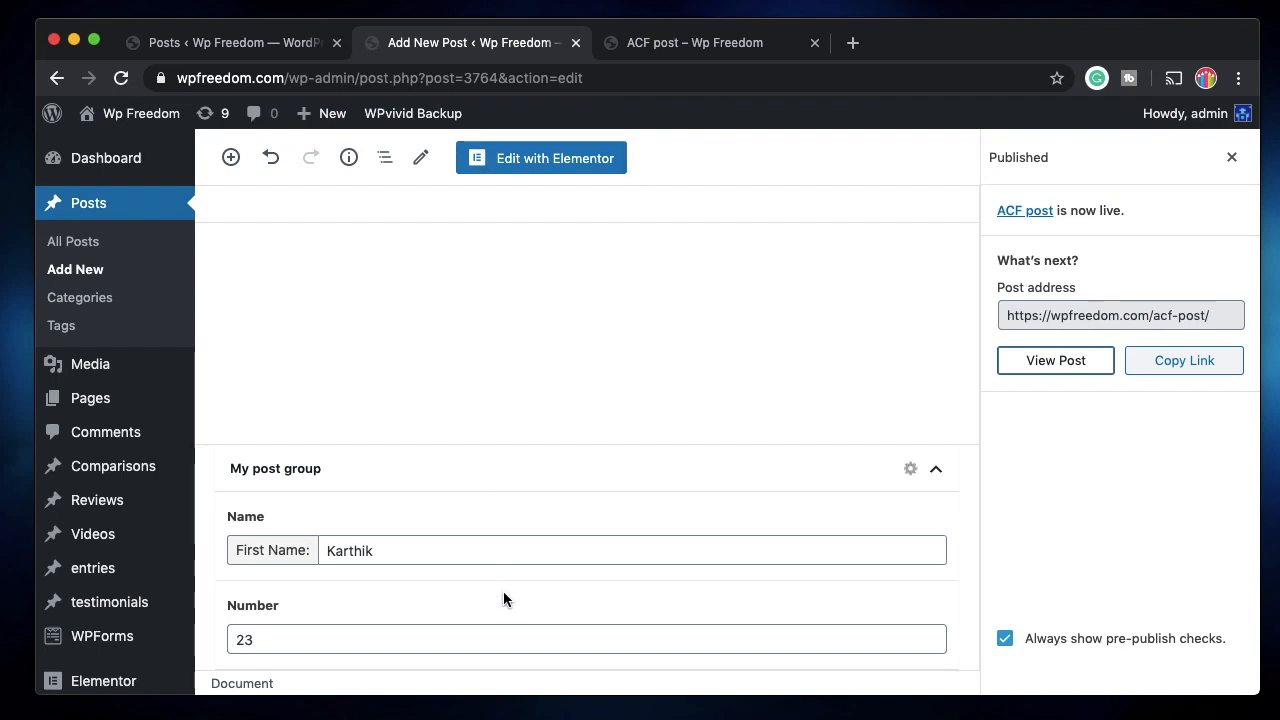
click(527, 479)
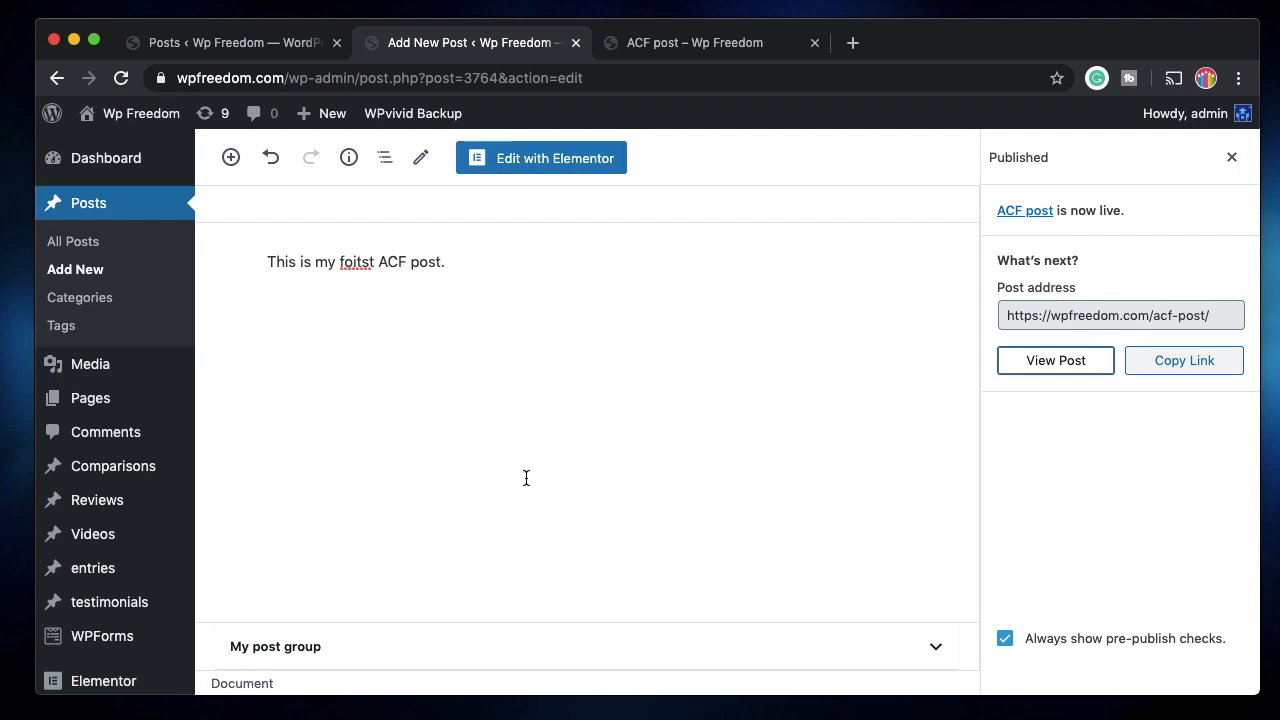
Return to the Custom Fields field groups and edit My post group.
click(222, 46)
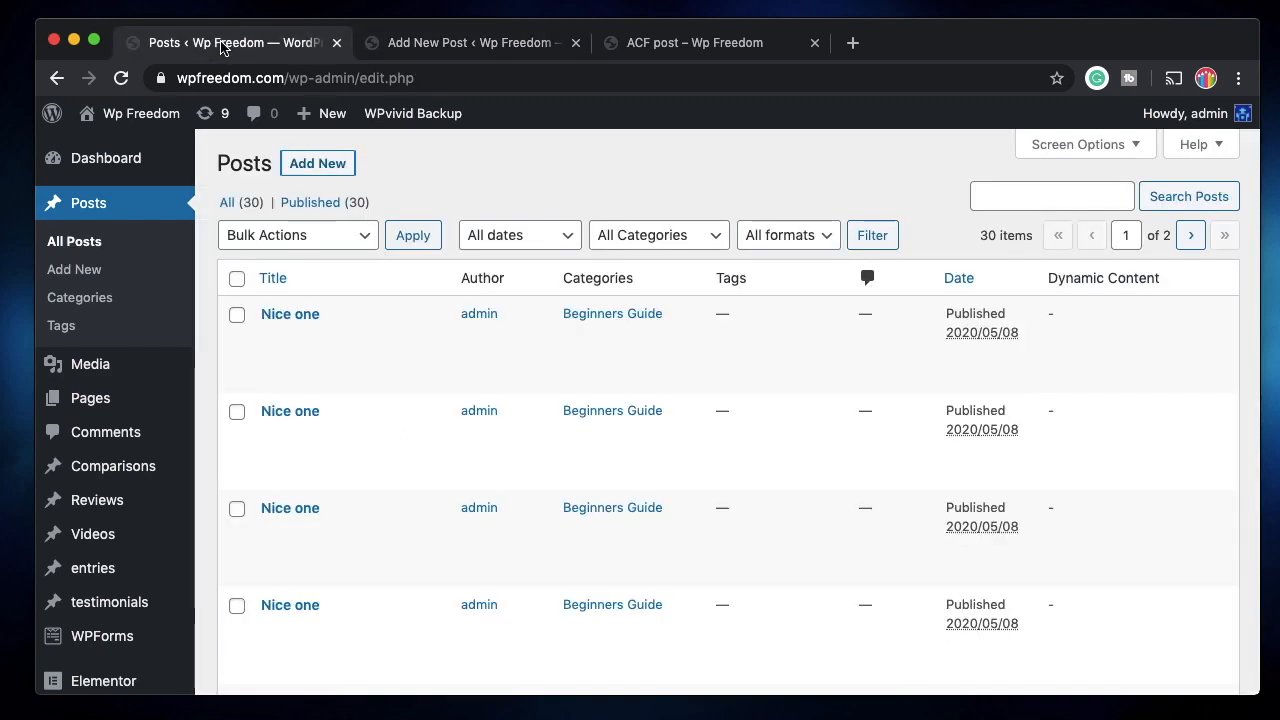
scroll(560, 250, down, 5)
mouse_move(100, 536)
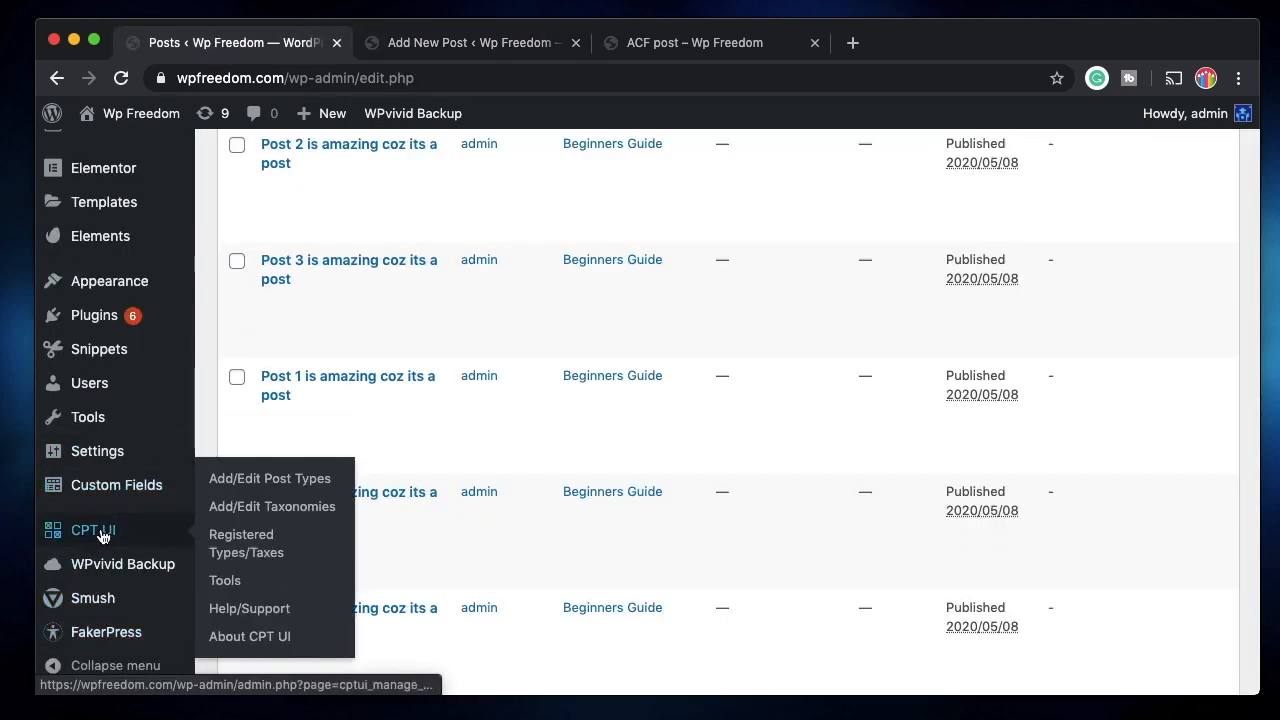
click(113, 488)
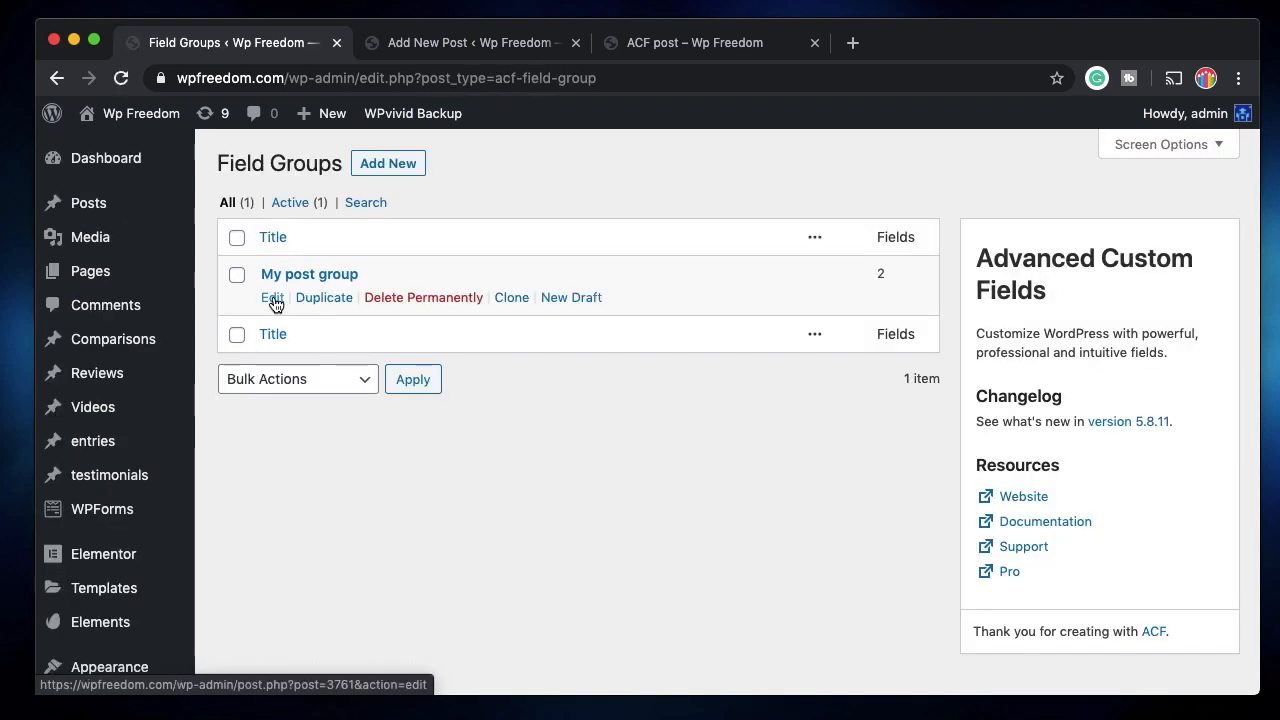
click(273, 300)
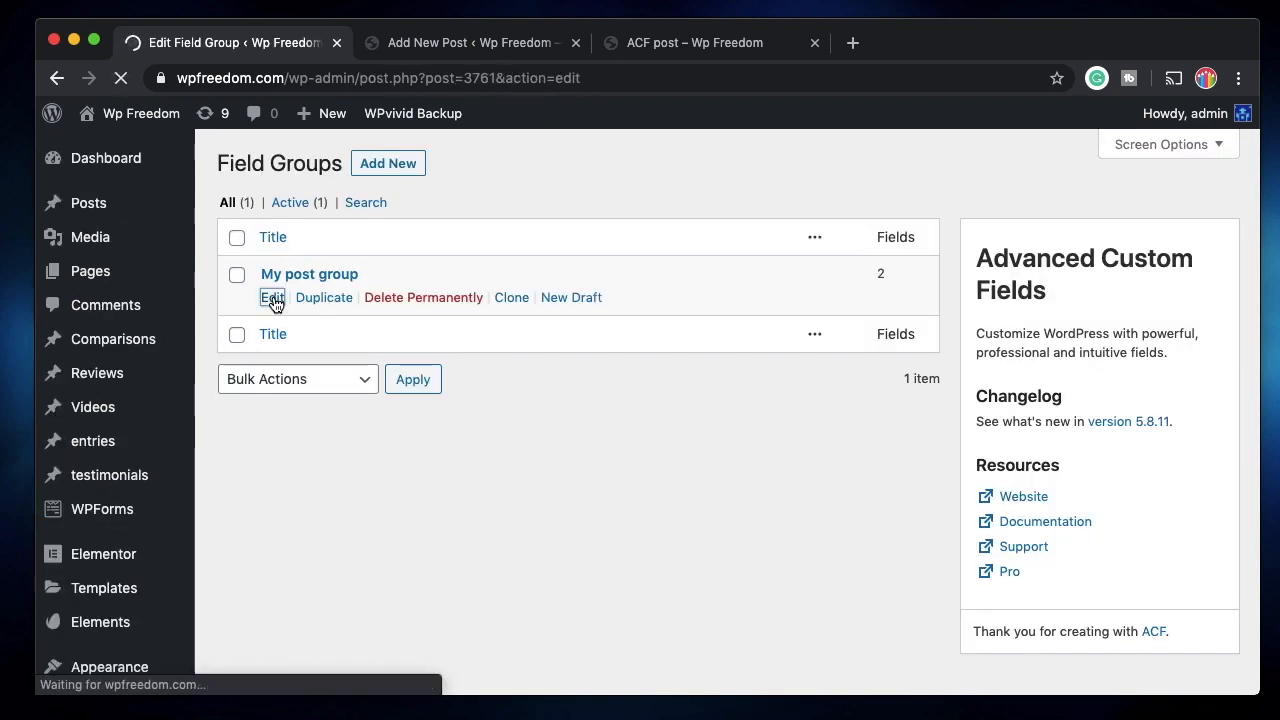
Add a third field labelled 'Email', auto-named email.
scroll(340, 330, down, 10)
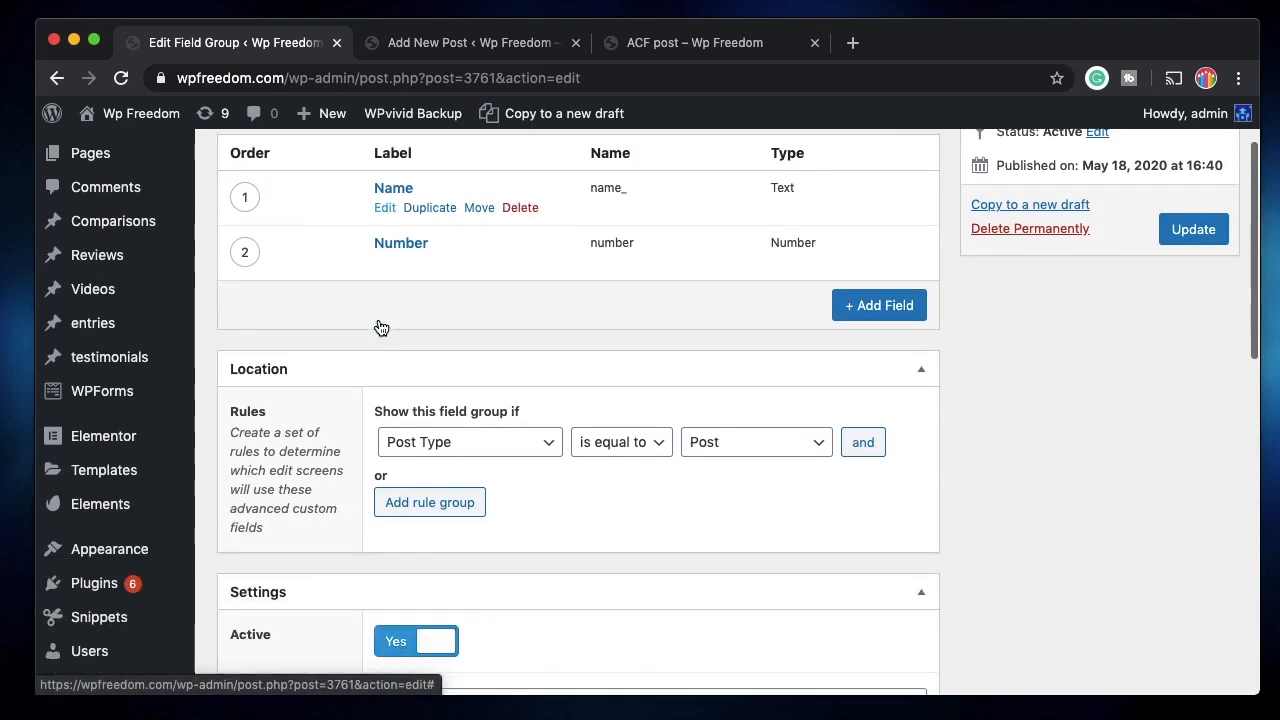
scroll(338, 389, up, 10)
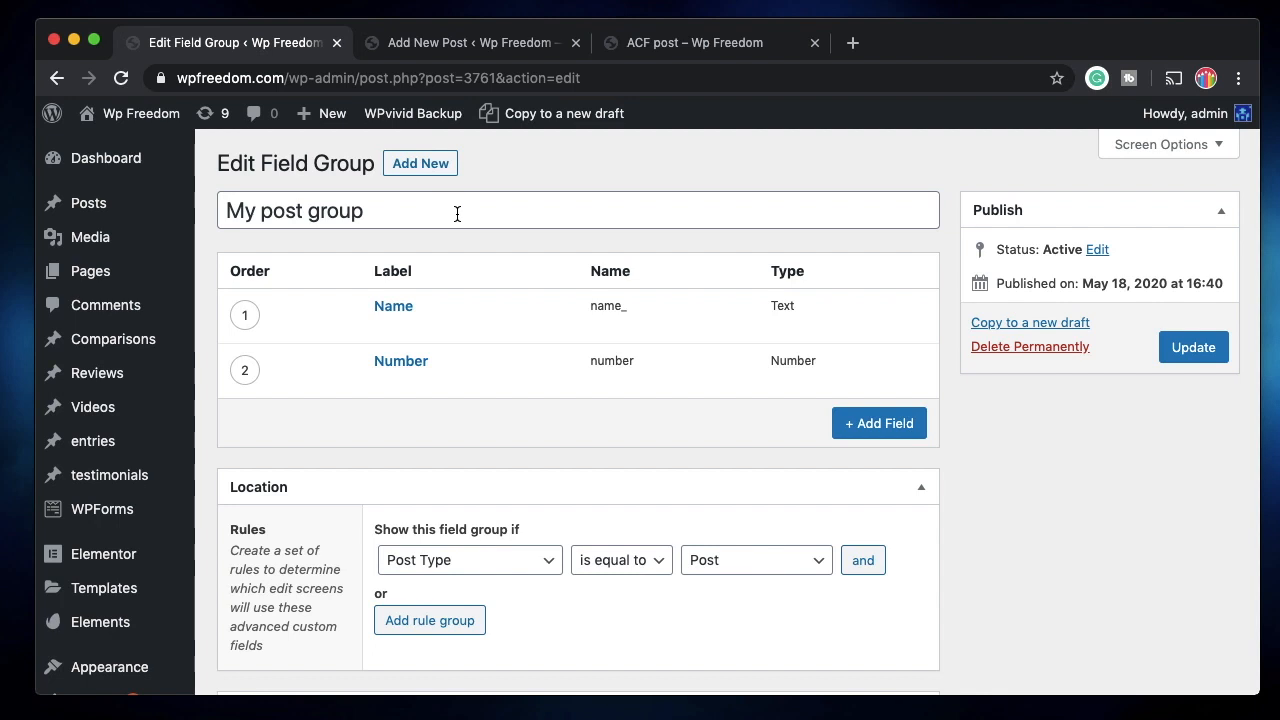
mouse_move(420, 293)
mouse_move(397, 352)
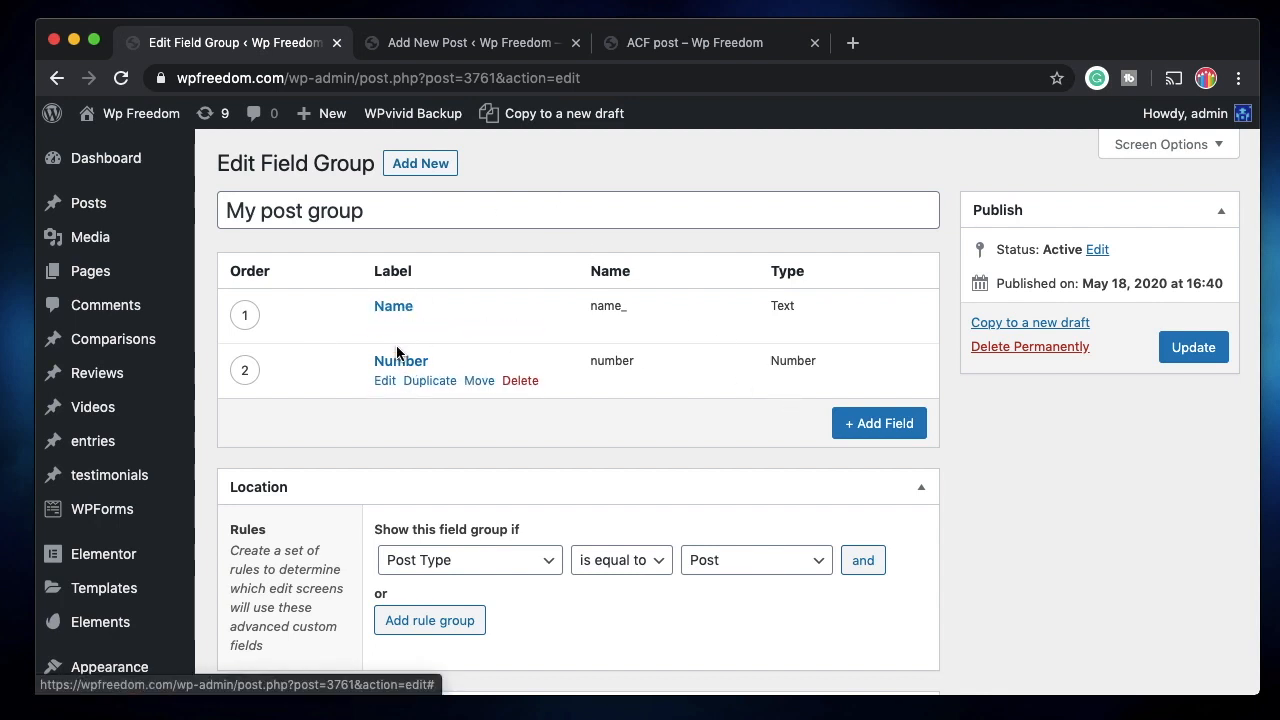
click(874, 423)
text(Email)
click(453, 581)
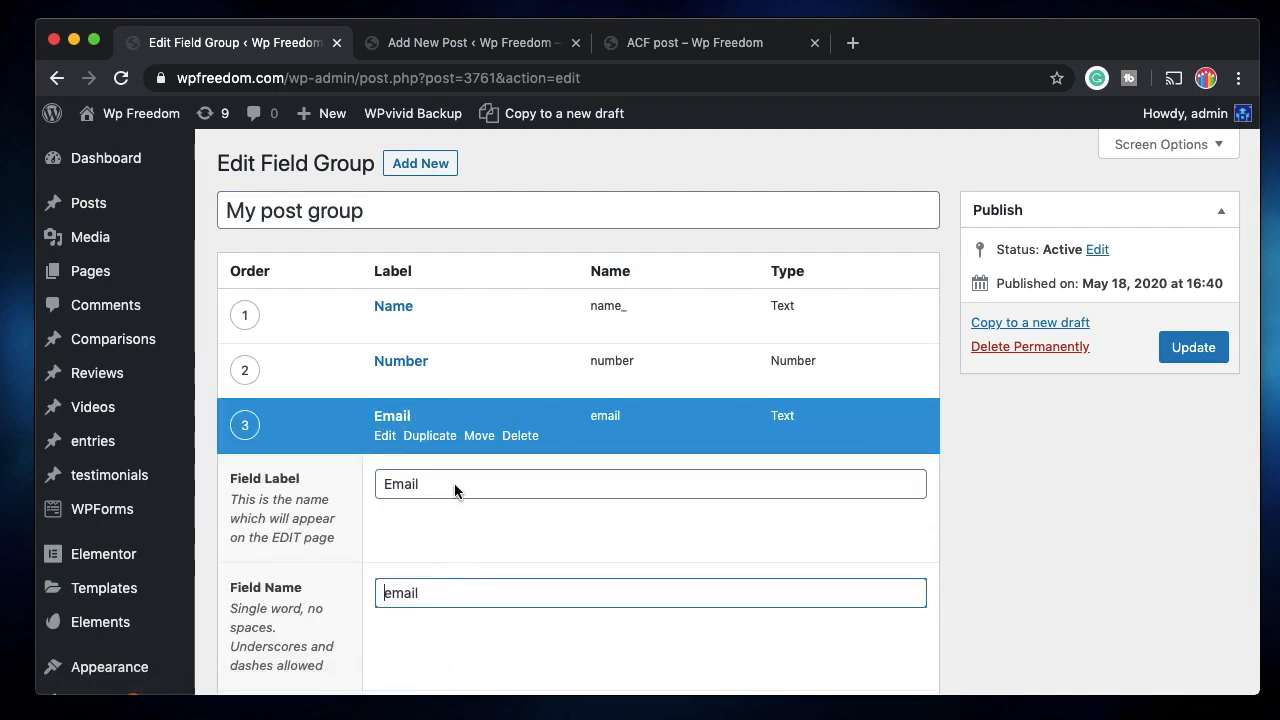
Set the Email field's type to Email and collapse its settings.
scroll(443, 600, down, 4)
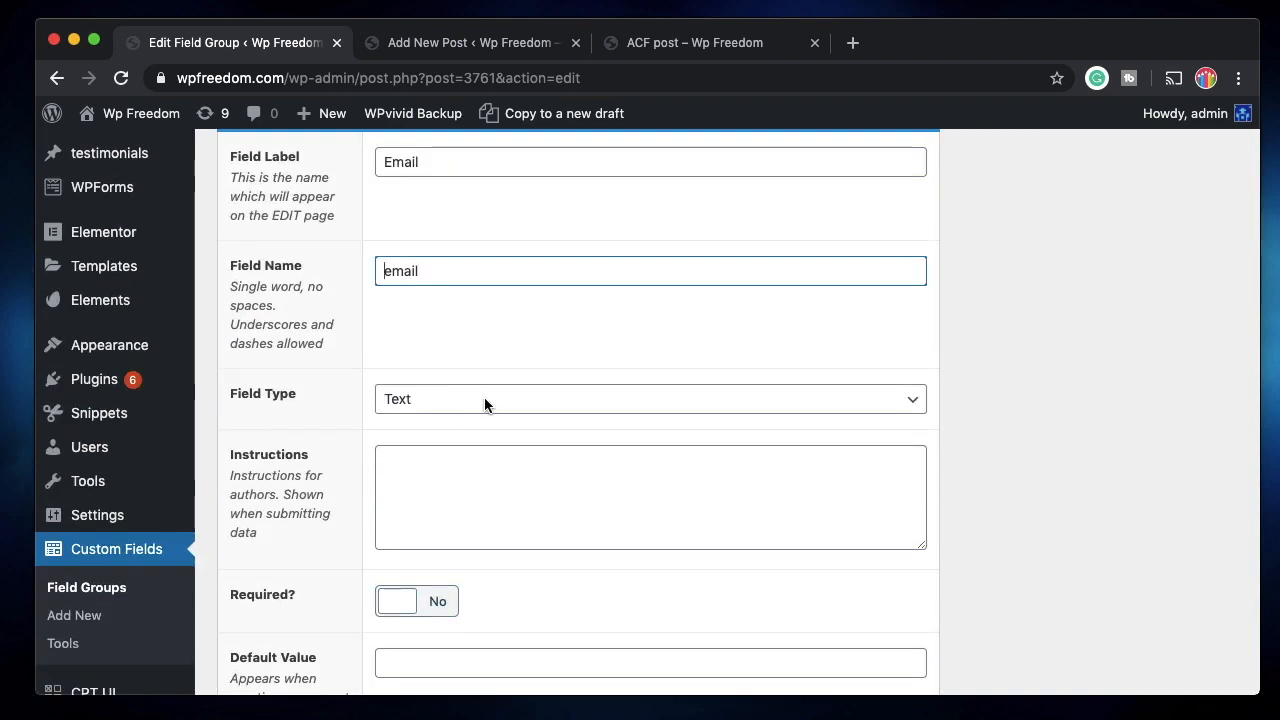
click(487, 405)
click(451, 477)
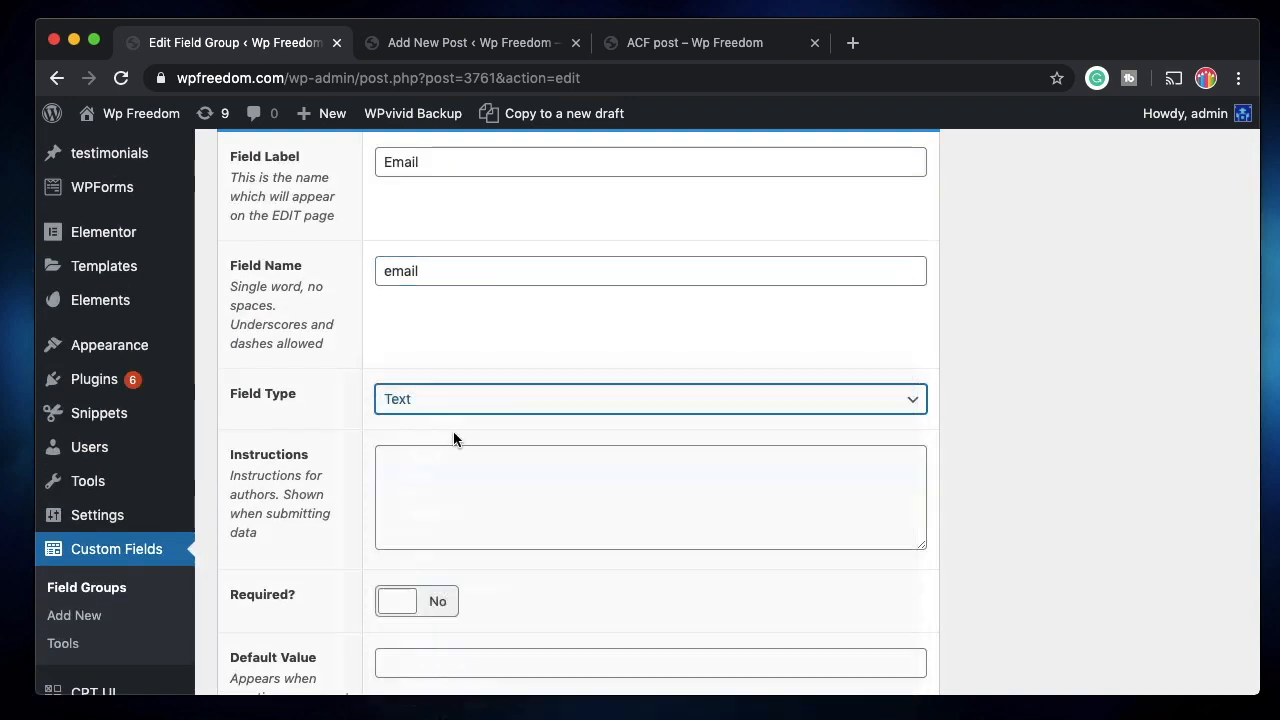
scroll(391, 463, down, 4)
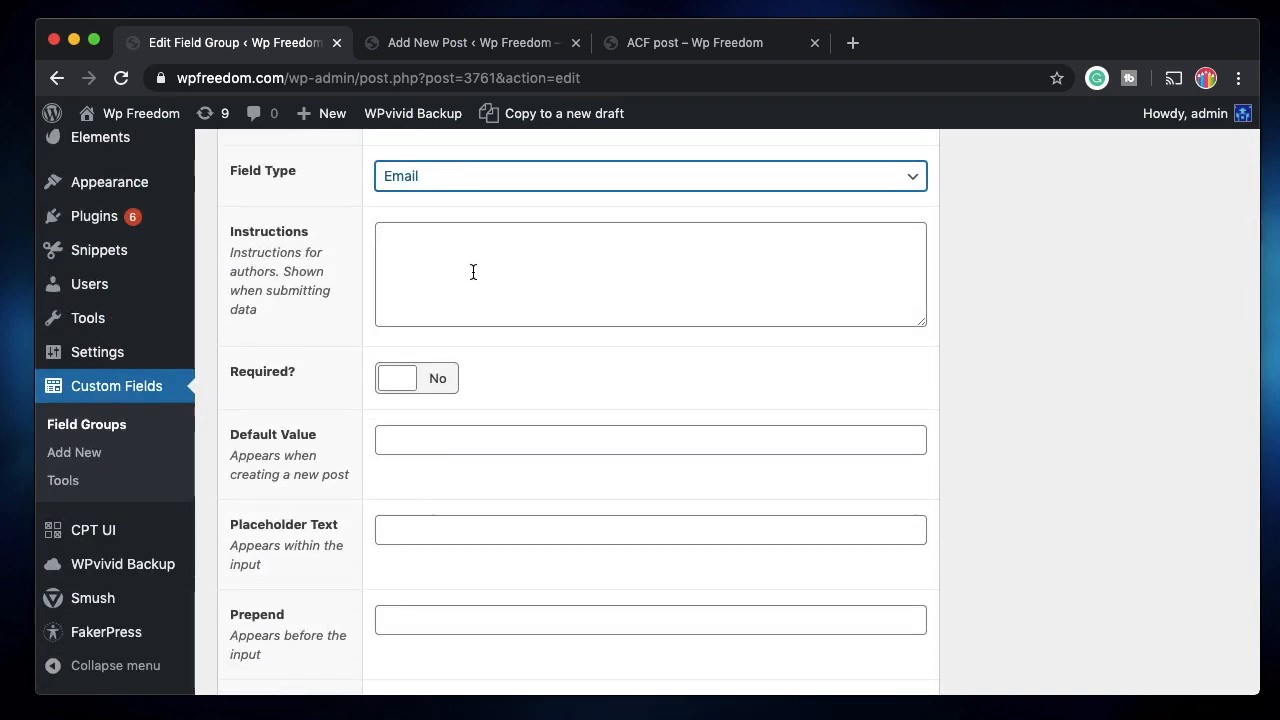
scroll(449, 470, down, 4)
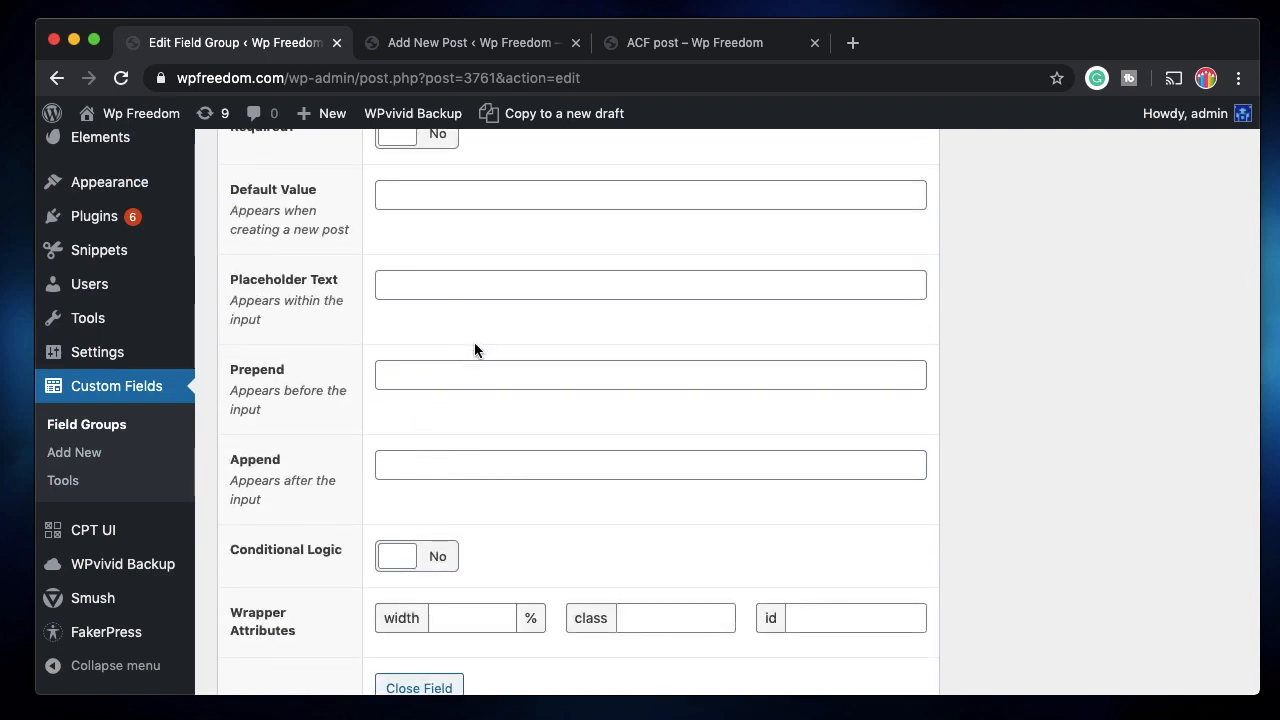
scroll(517, 337, down, 3)
scroll(489, 374, up, 10)
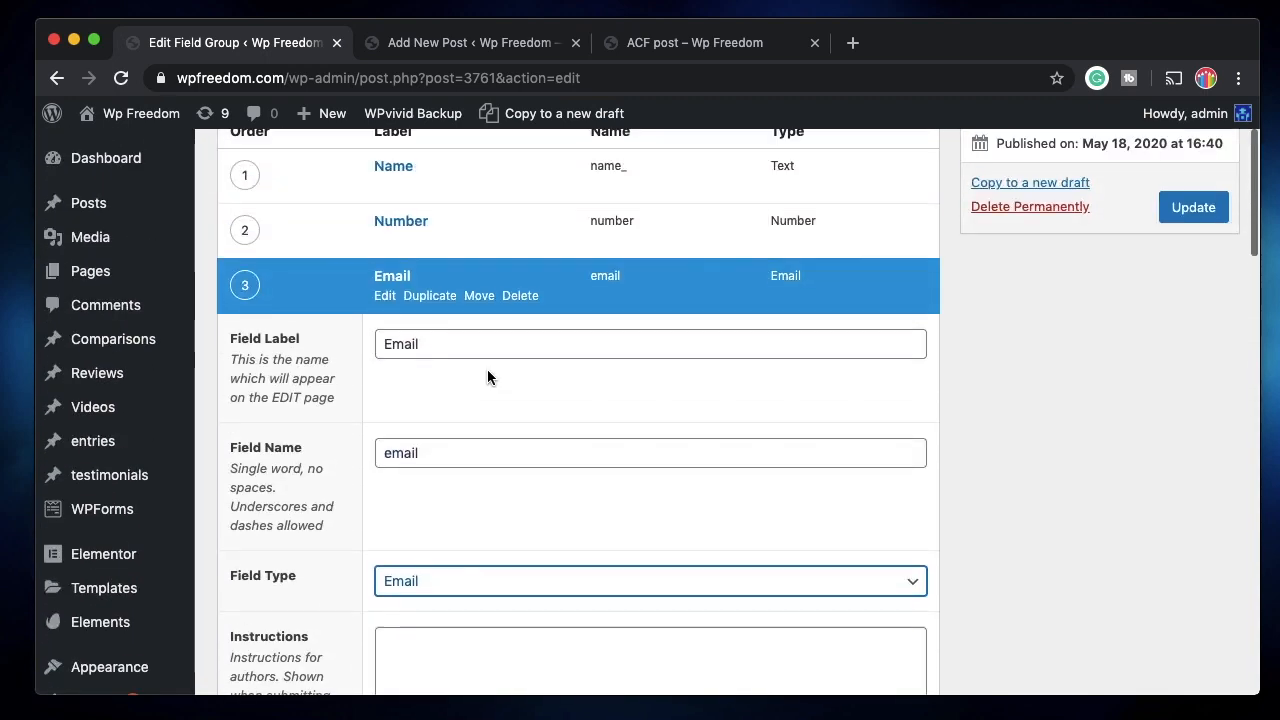
click(385, 295)
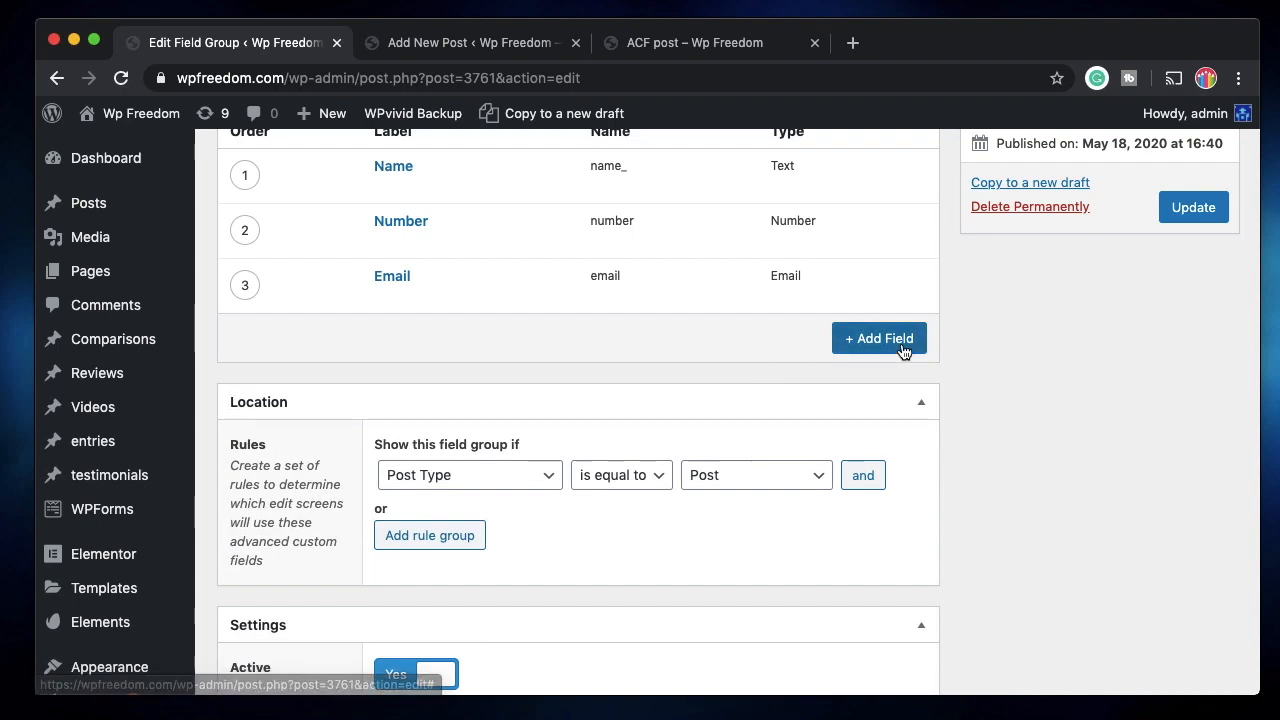
Add a new File-type field labelled 'Attachment' to the group.
click(881, 342)
scroll(451, 532, down, 3)
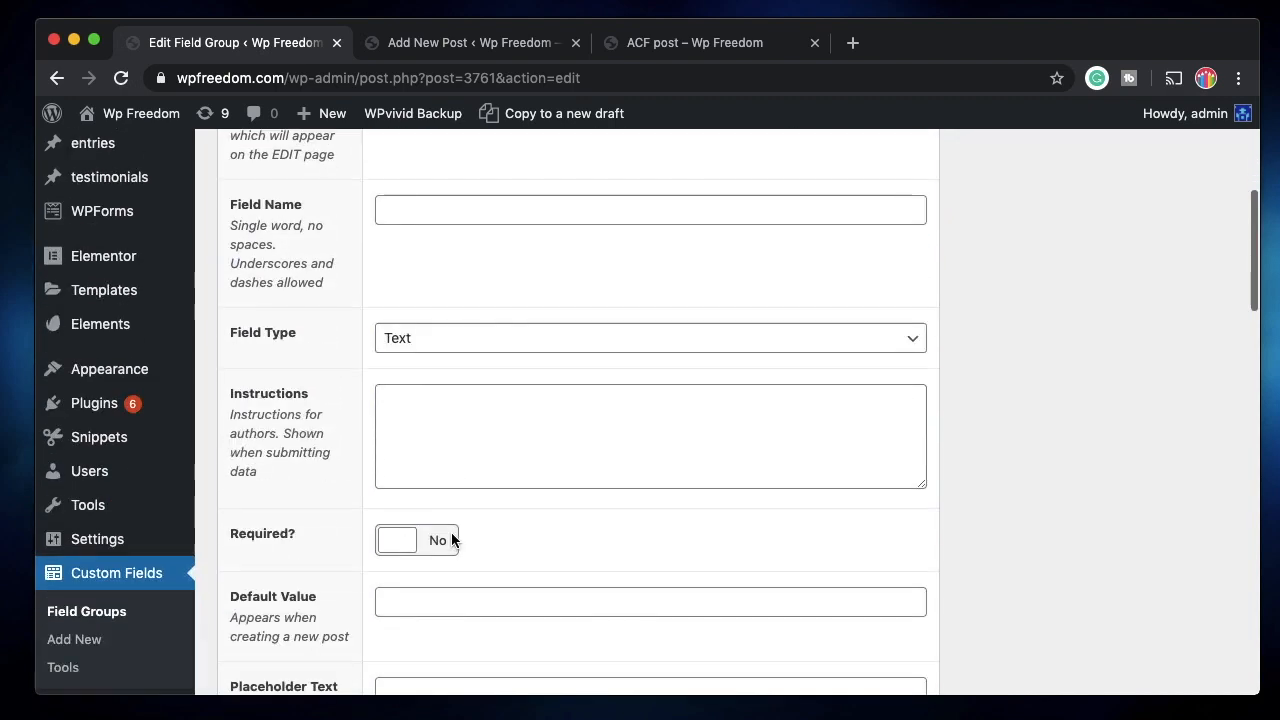
click(549, 340)
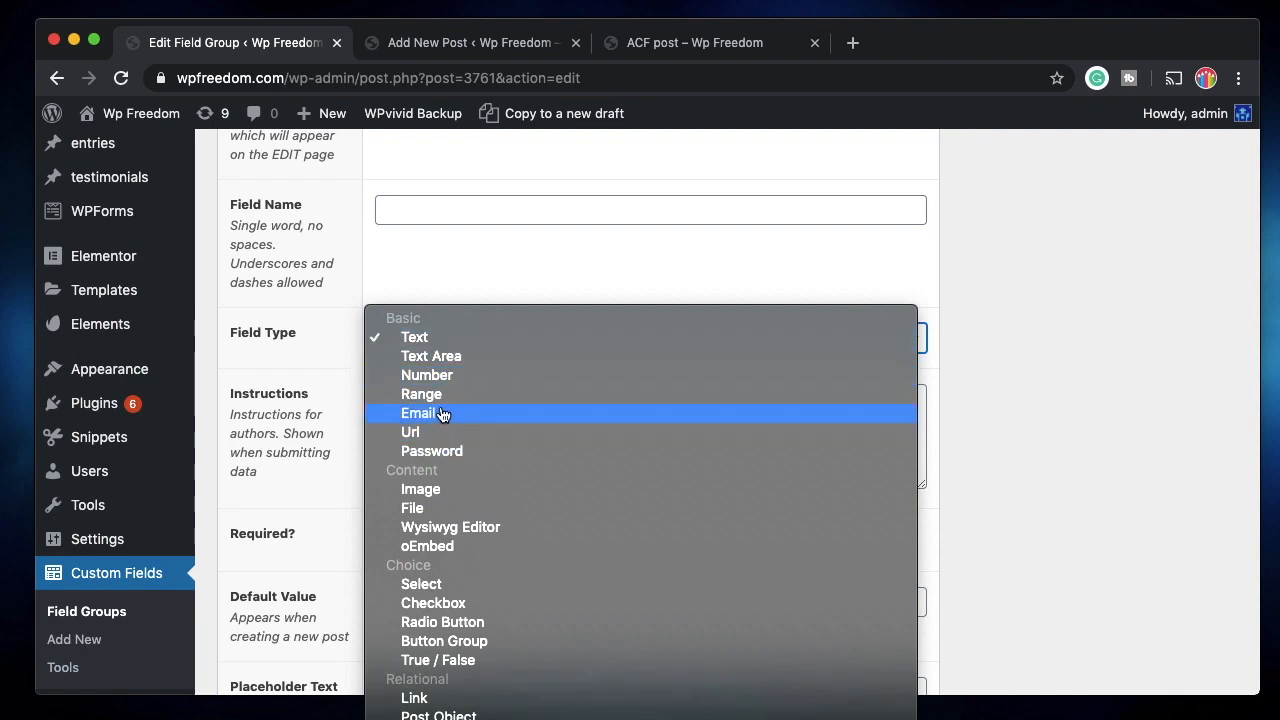
click(437, 515)
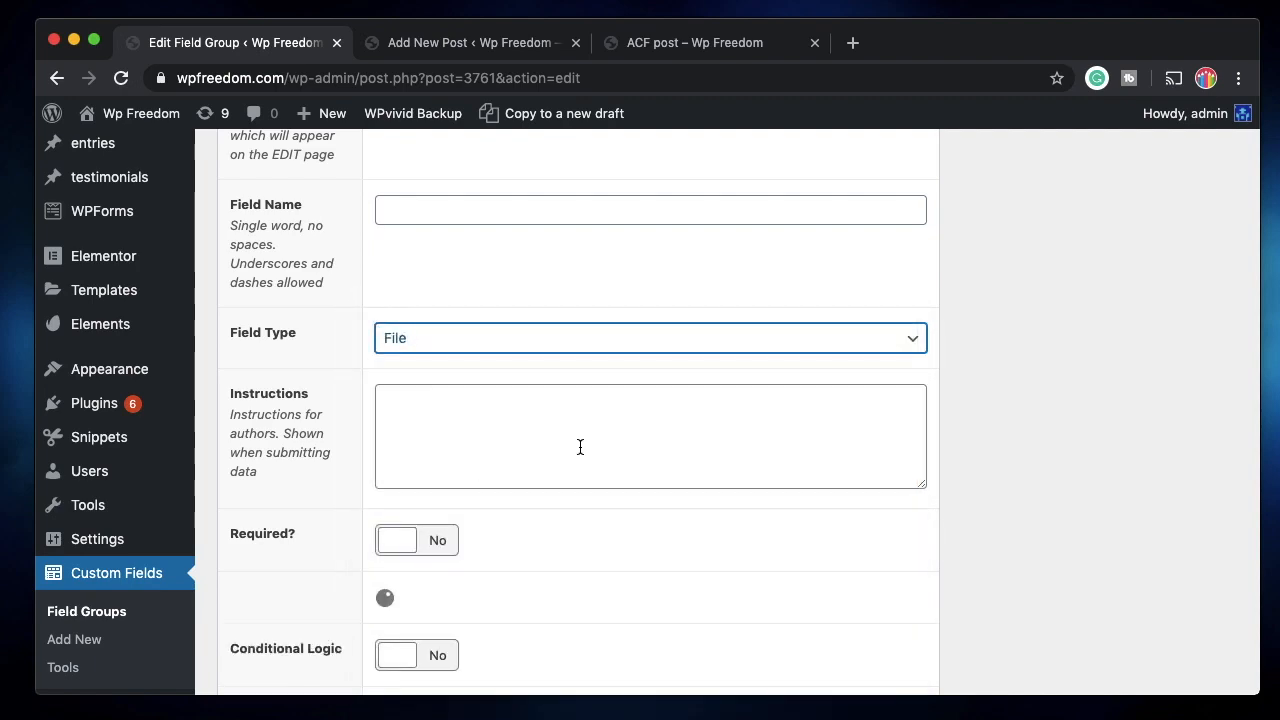
scroll(497, 407, up, 5)
scroll(497, 407, up, 1)
click(422, 521)
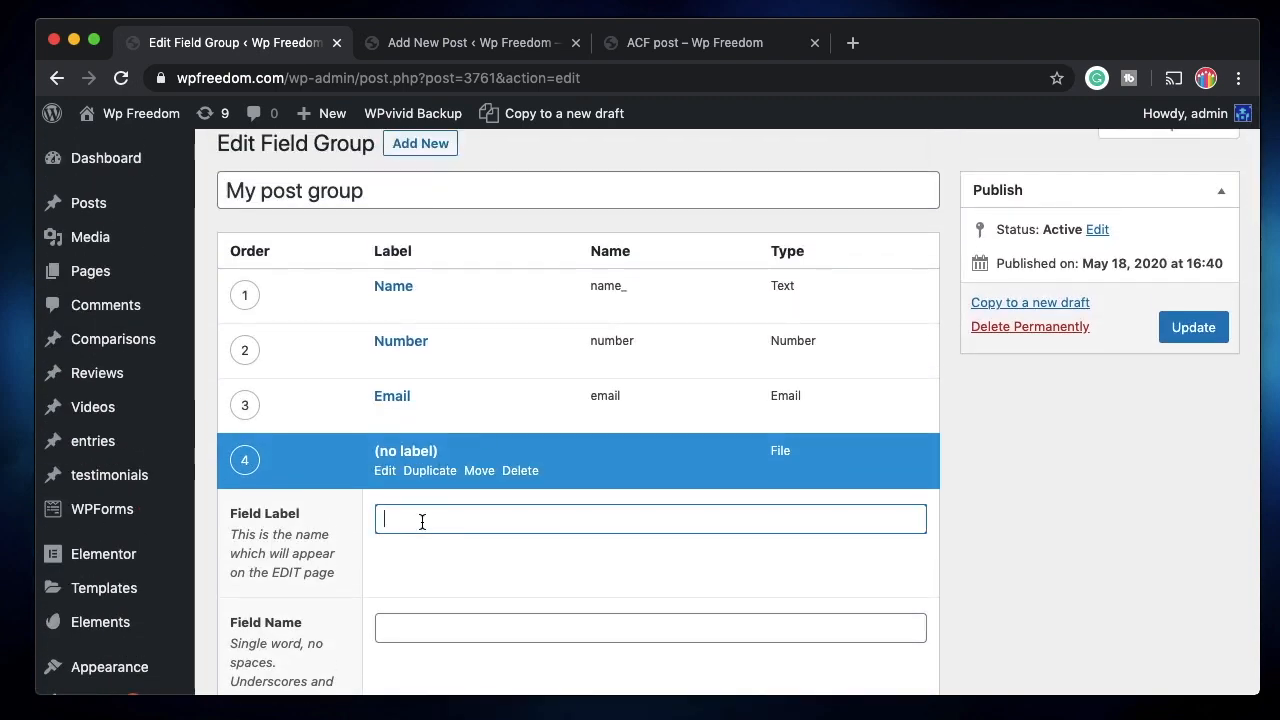
text(Attachment)
click(443, 627)
Limit the Attachment field's allowed file types to .pdf,.png and collapse its settings.
scroll(443, 629, down, 6)
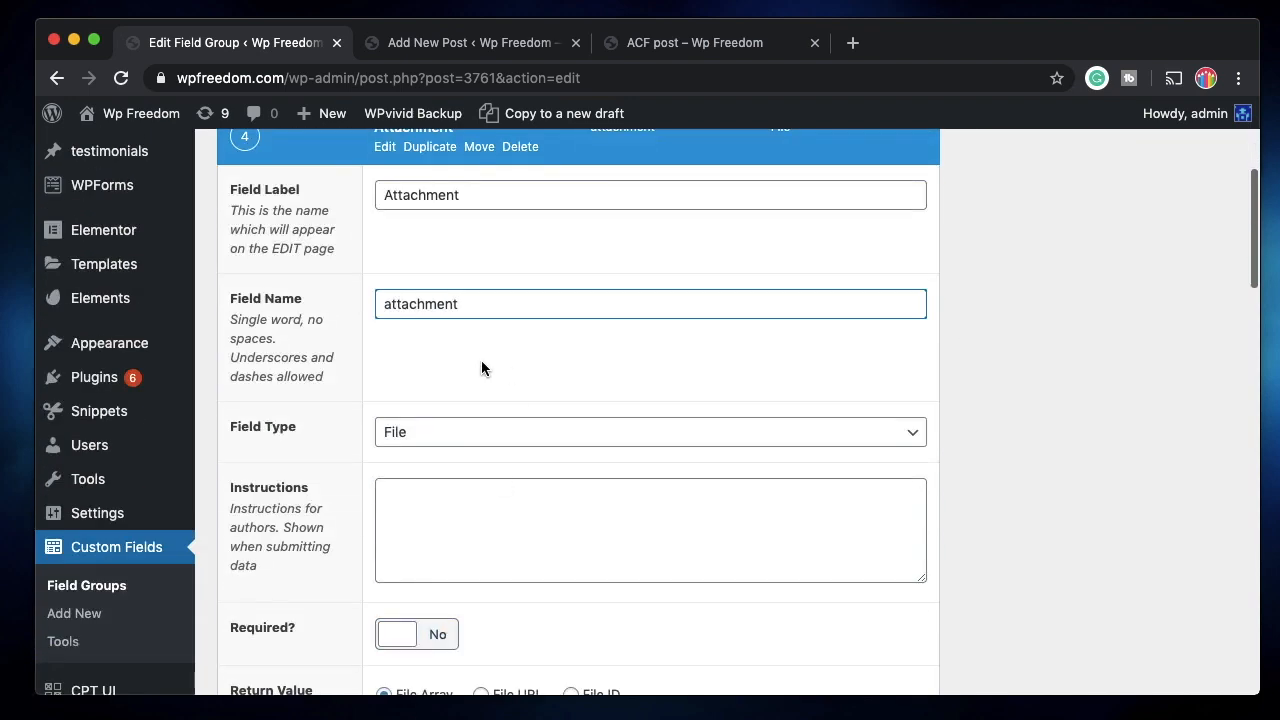
scroll(516, 468, down, 6)
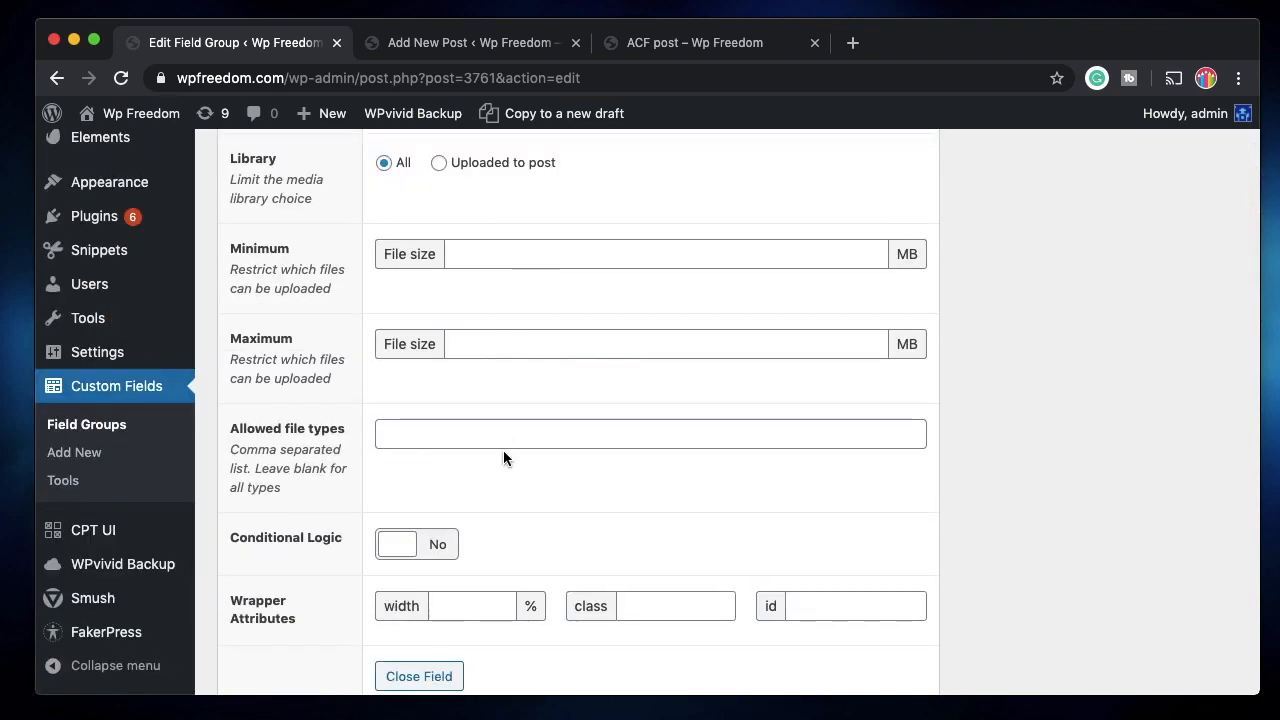
click(463, 434)
text(.pdf)
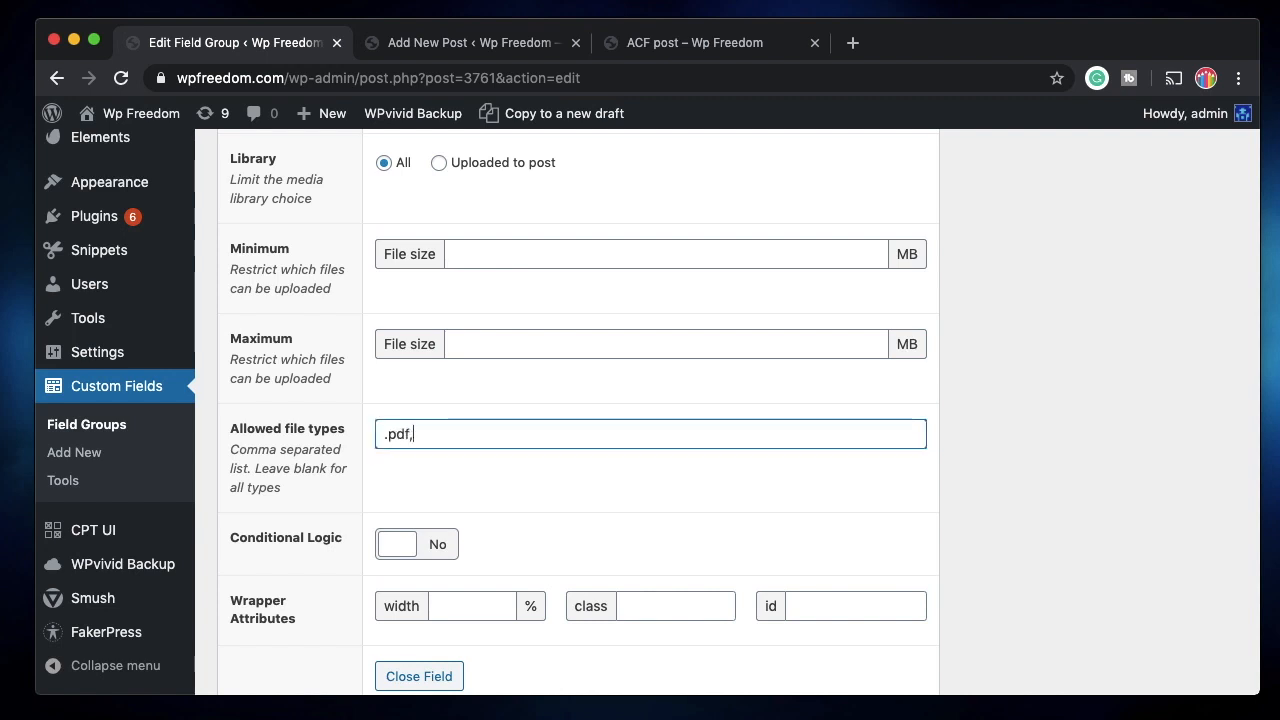
text(,.png)
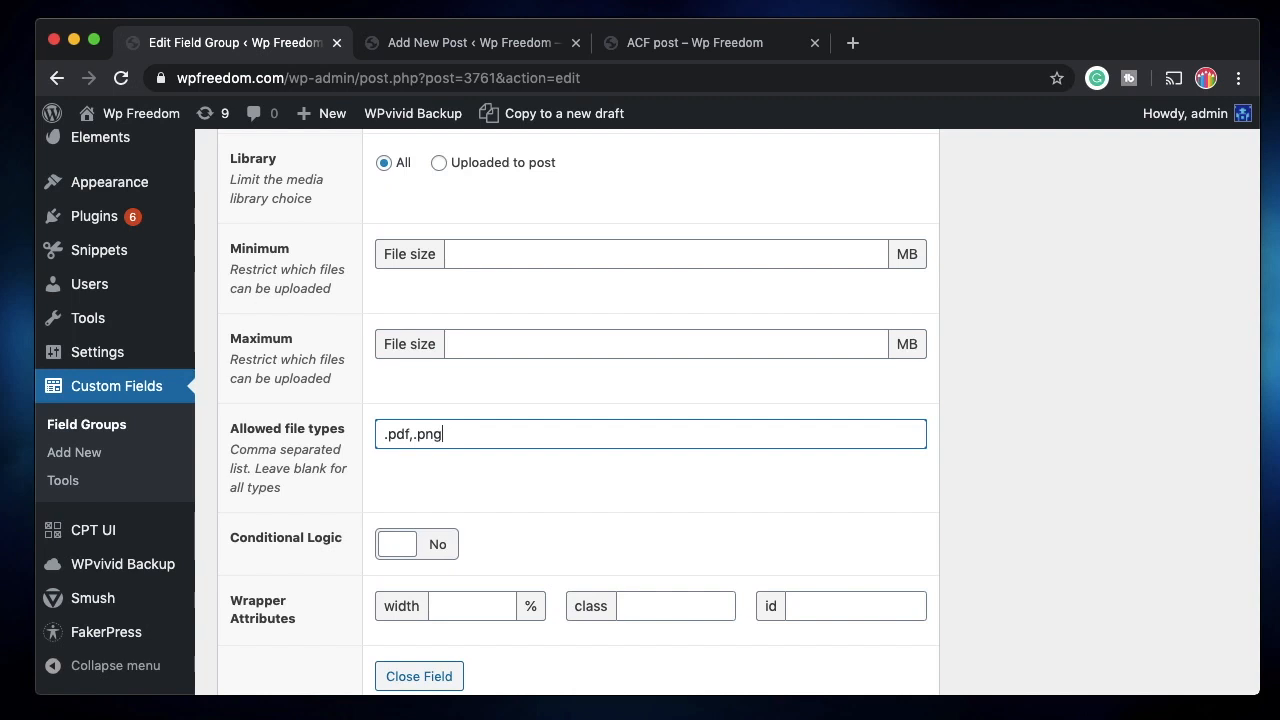
scroll(573, 412, down, 3)
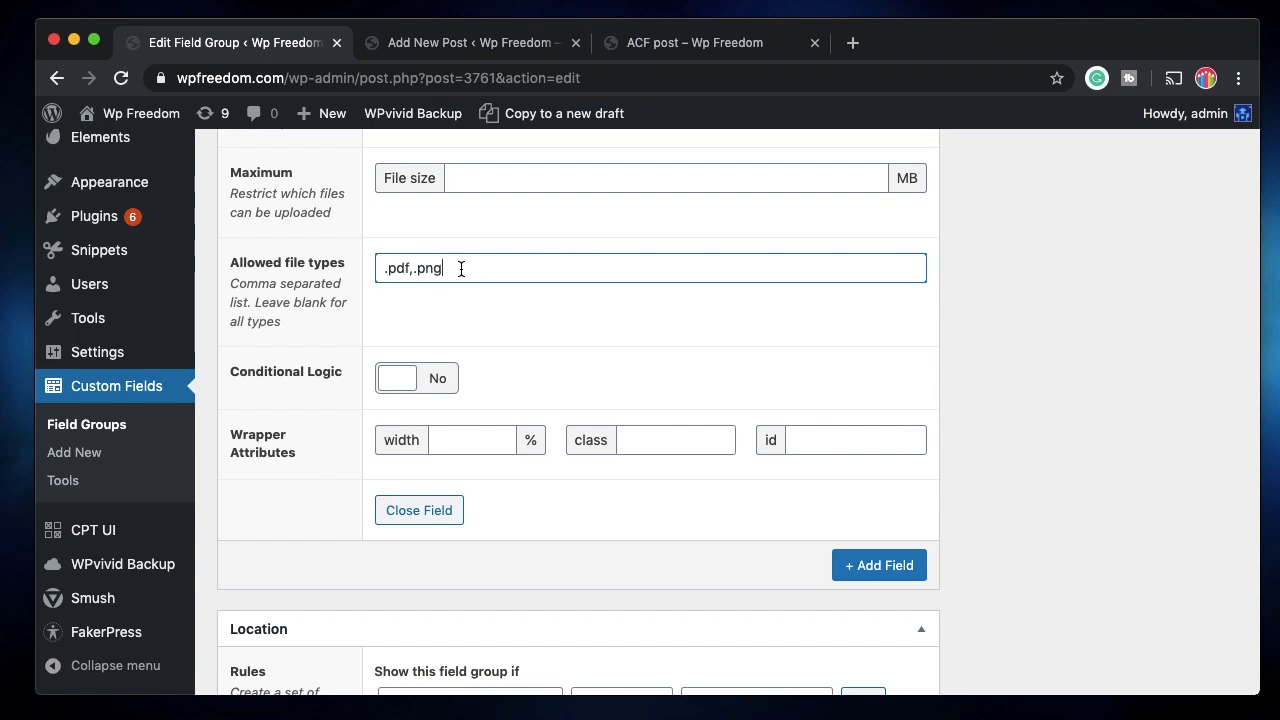
scroll(461, 268, up, 1)
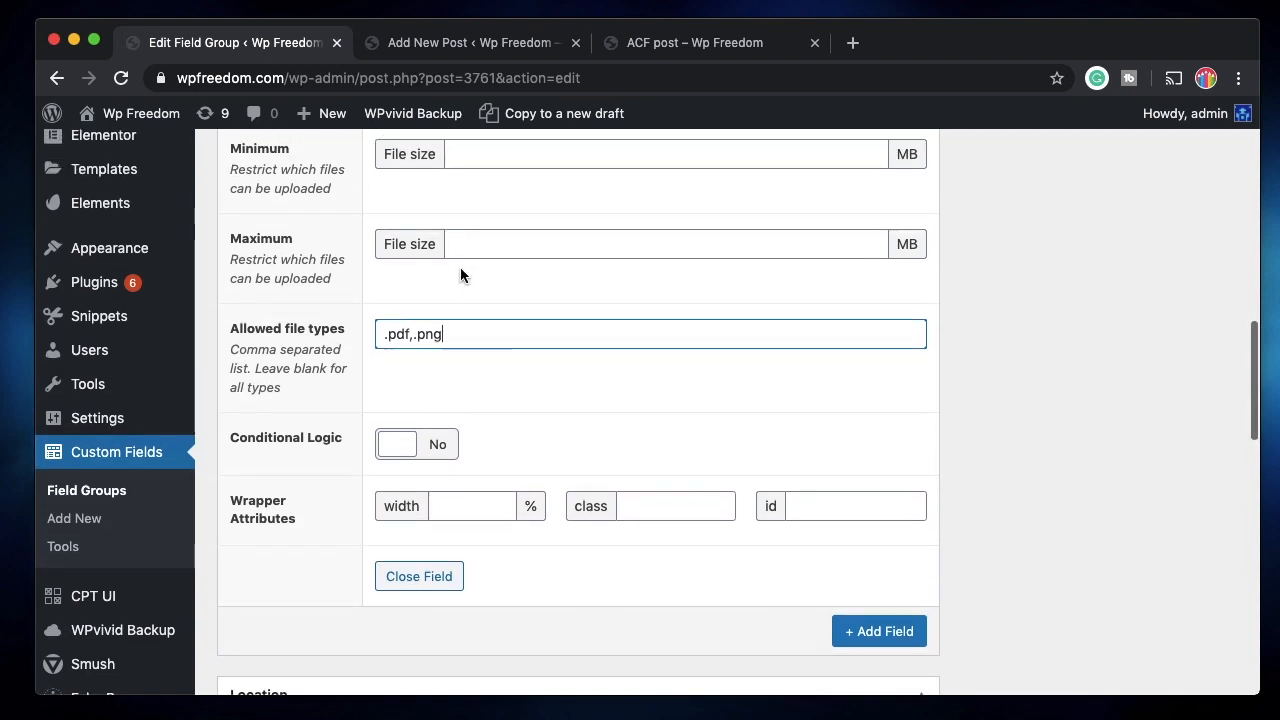
double_click(396, 336)
double_click(430, 336)
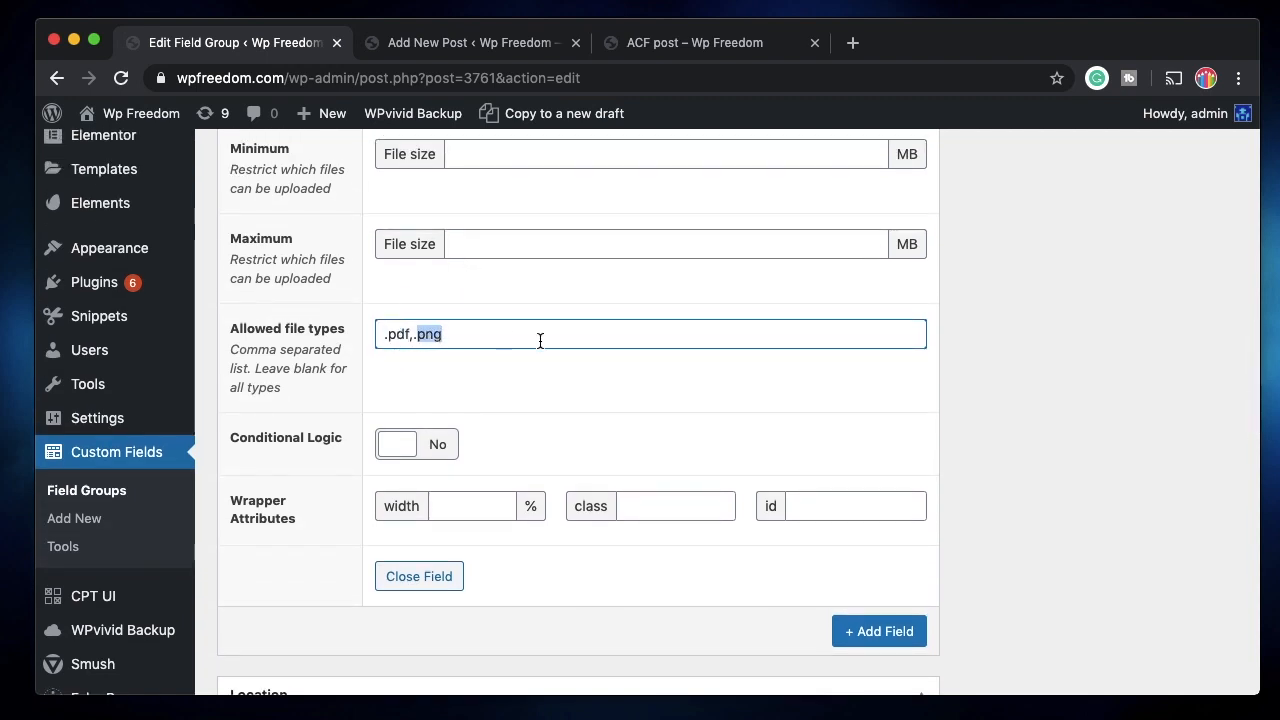
scroll(651, 395, up, 15)
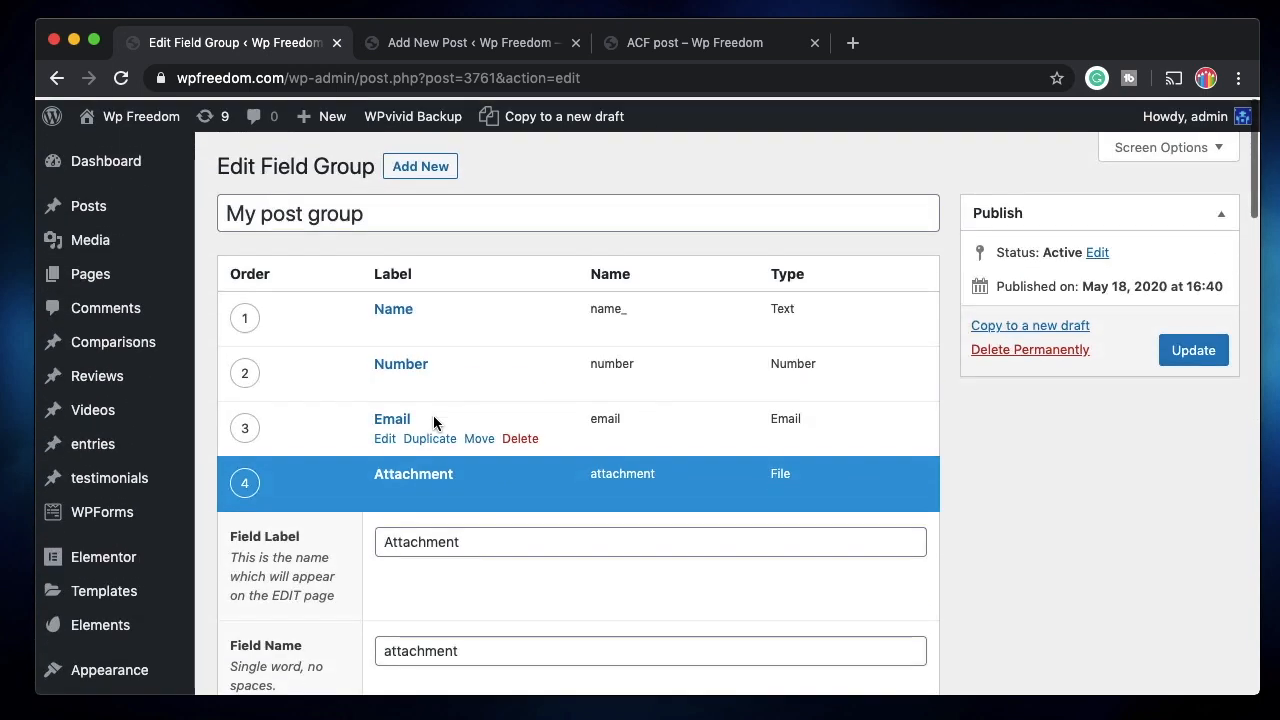
click(391, 501)
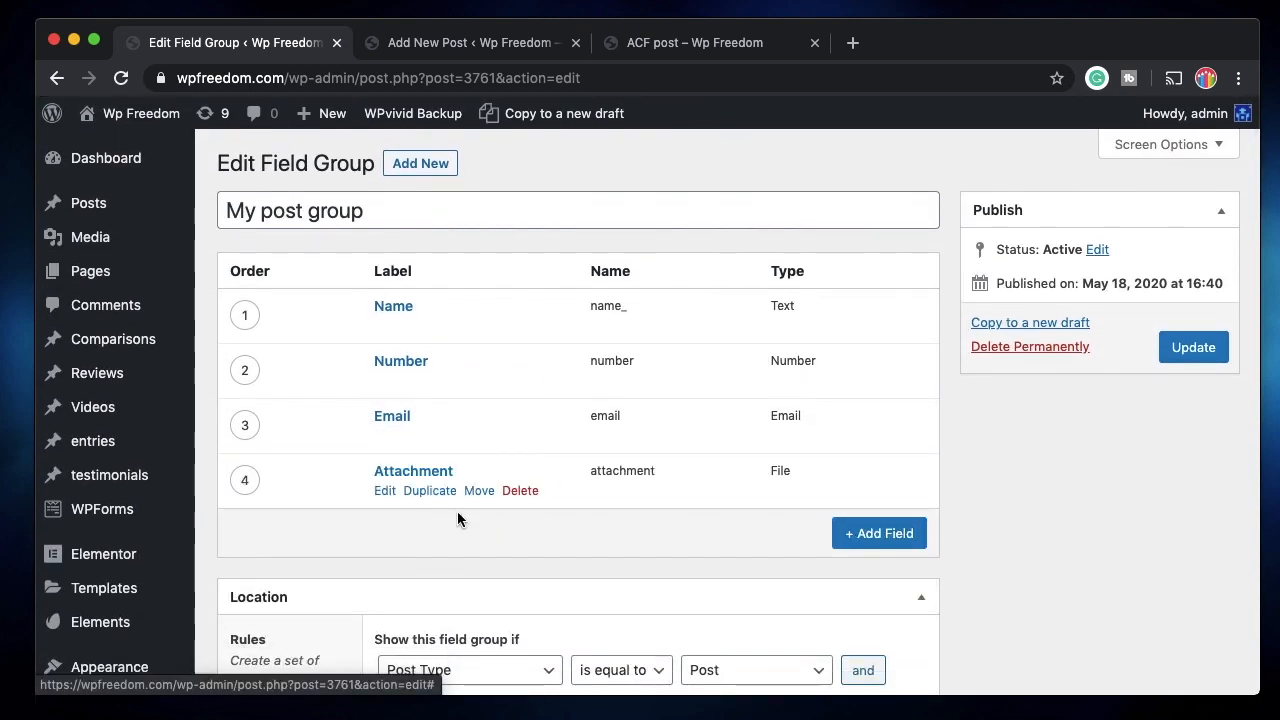
Save the updated field group and open ACF post in the post editor.
click(1197, 352)
mouse_move(271, 197)
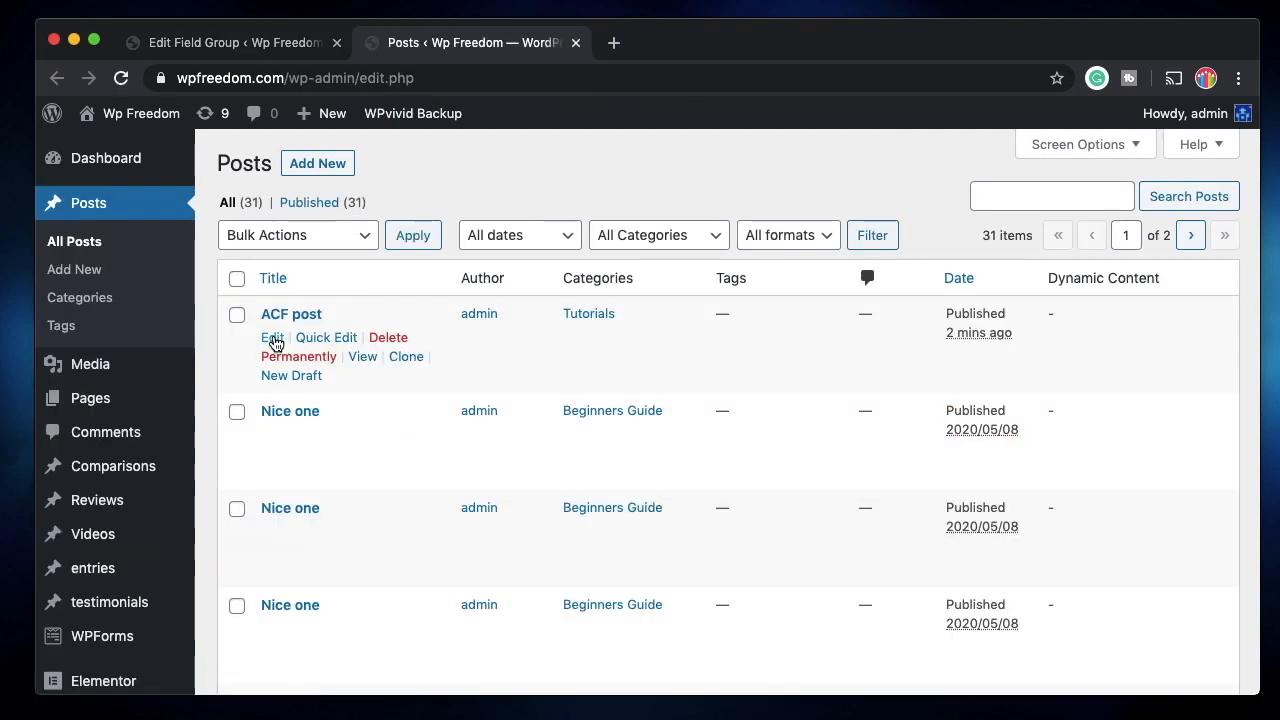
click(272, 338)
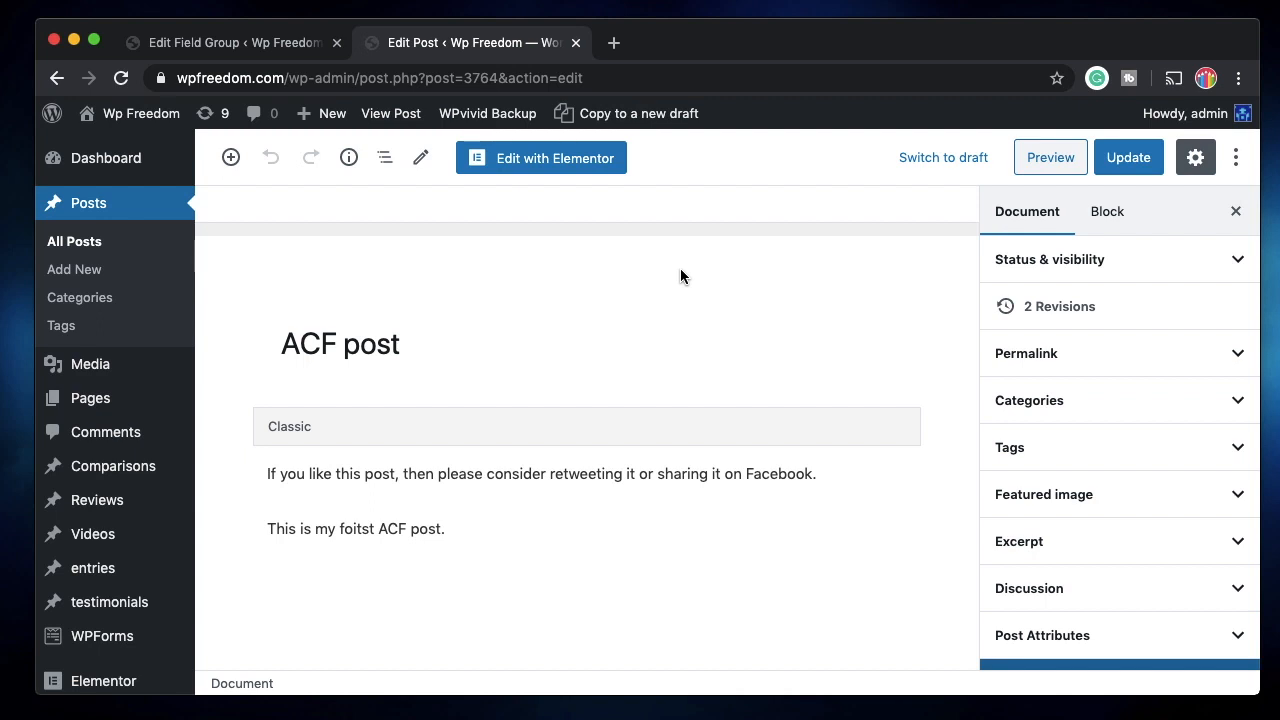
Start entering an e-mail address in the post's Email field.
scroll(680, 276, down, 5)
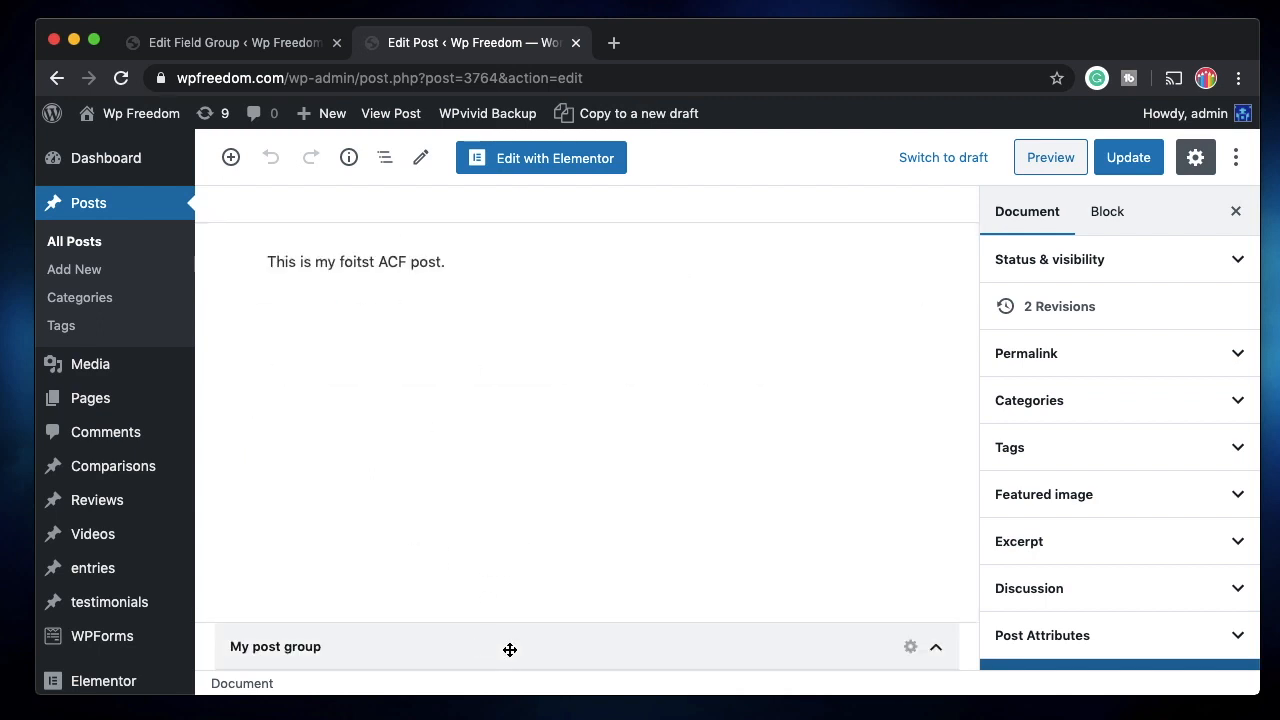
scroll(510, 651, down, 5)
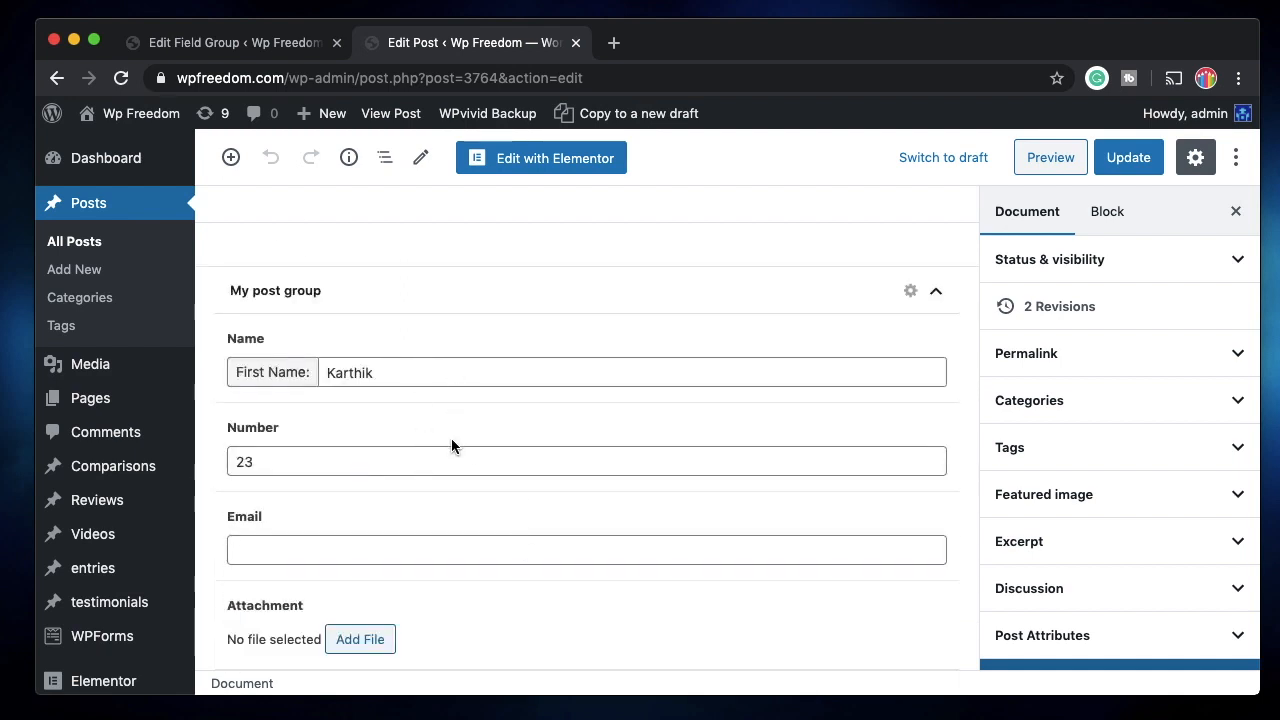
click(397, 550)
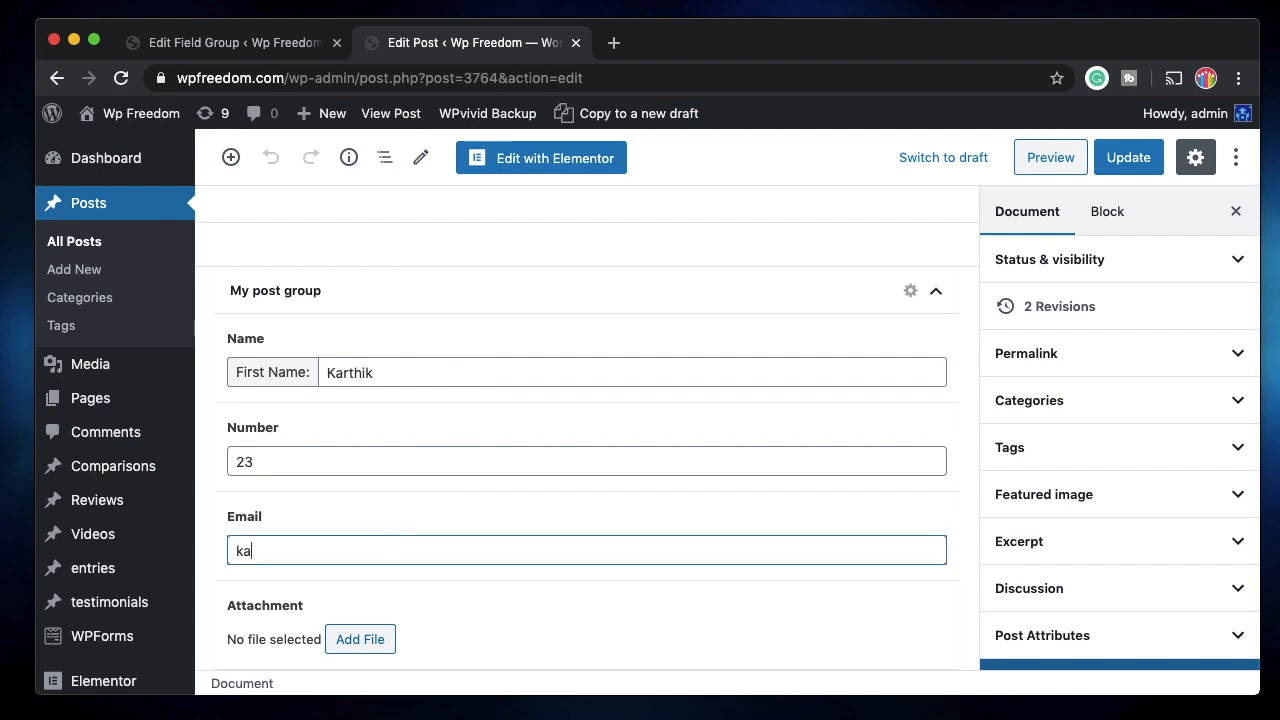
Attach patreon-image.png from the Media Library to the Attachment field, since JPG files are refused.
click(378, 637)
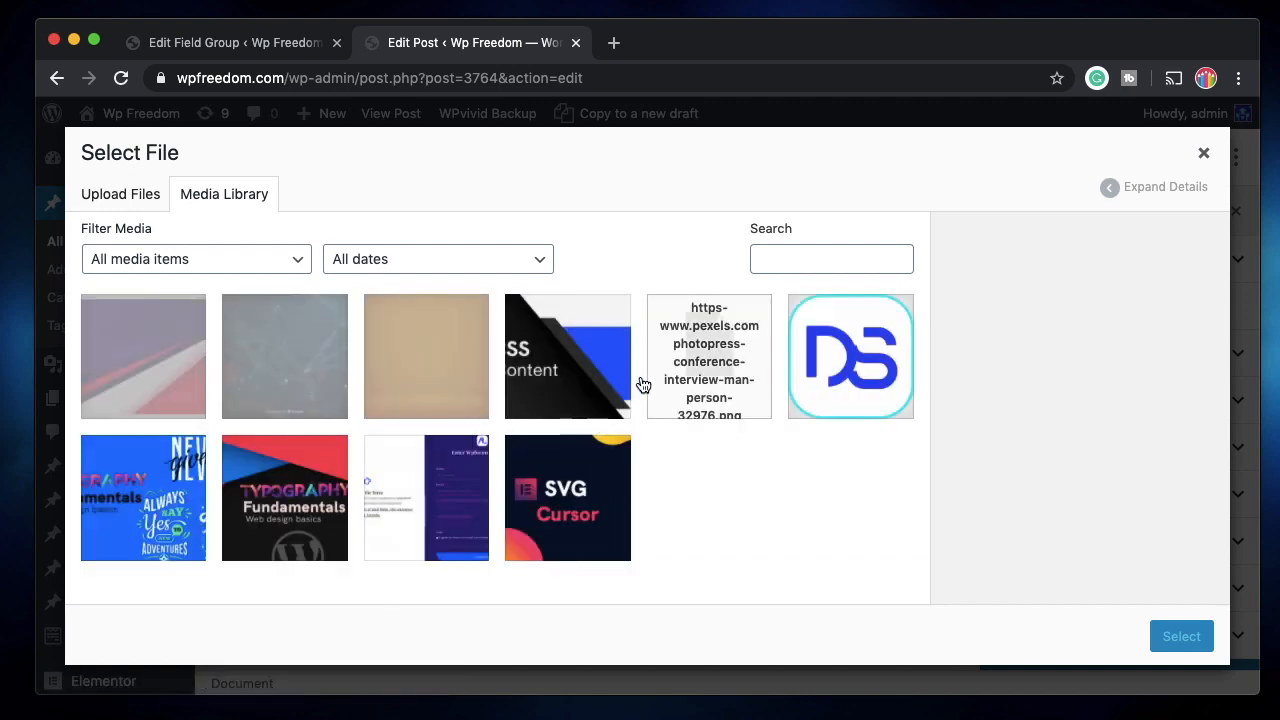
click(297, 371)
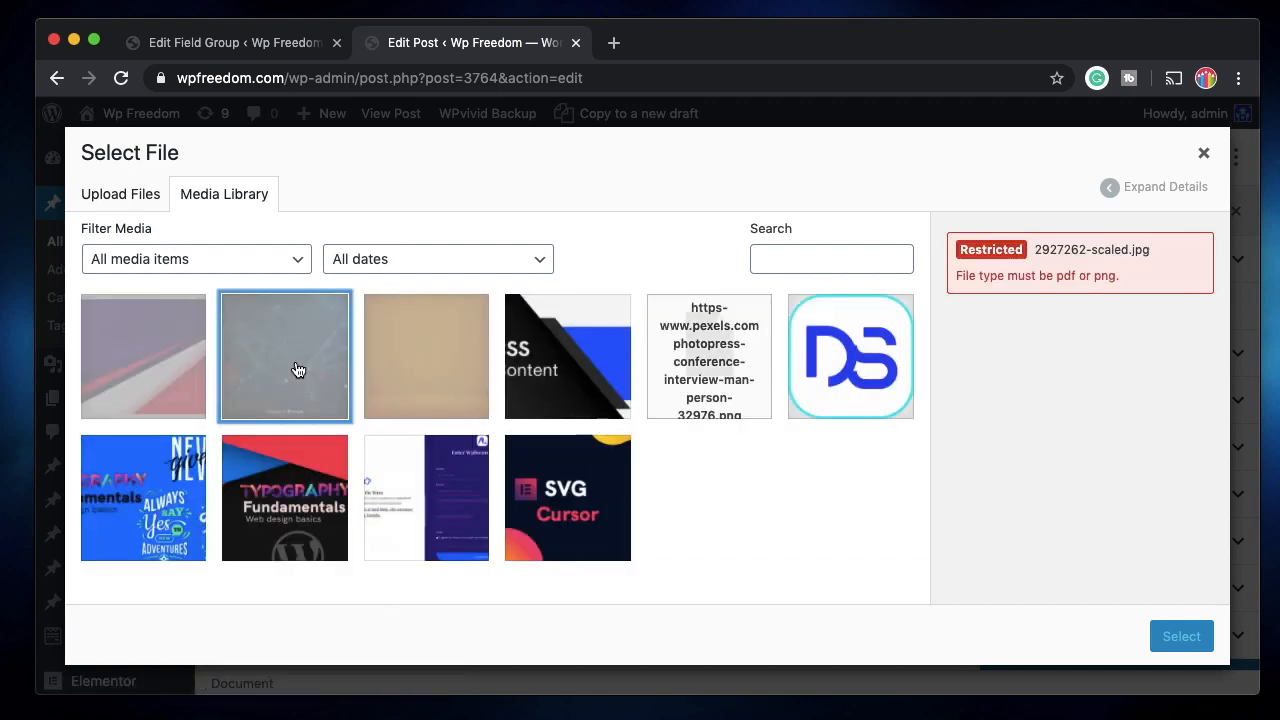
triple_click(1050, 278)
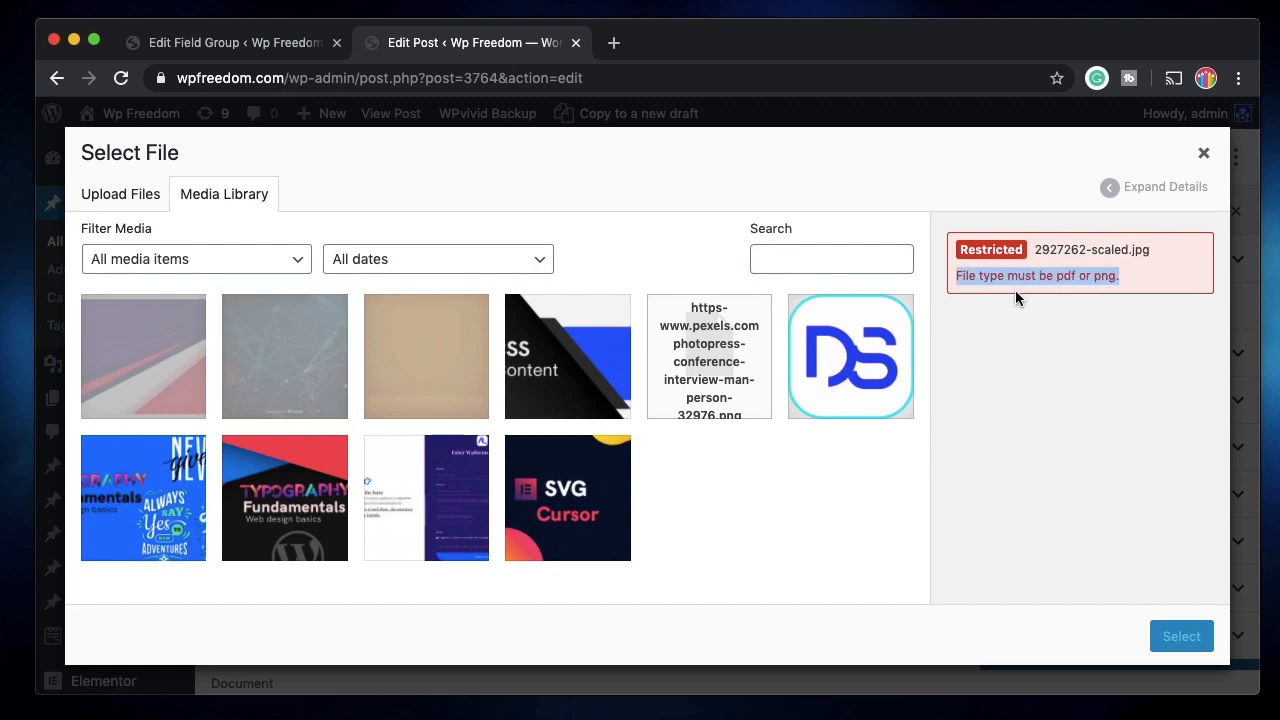
double_click(1064, 276)
click(851, 352)
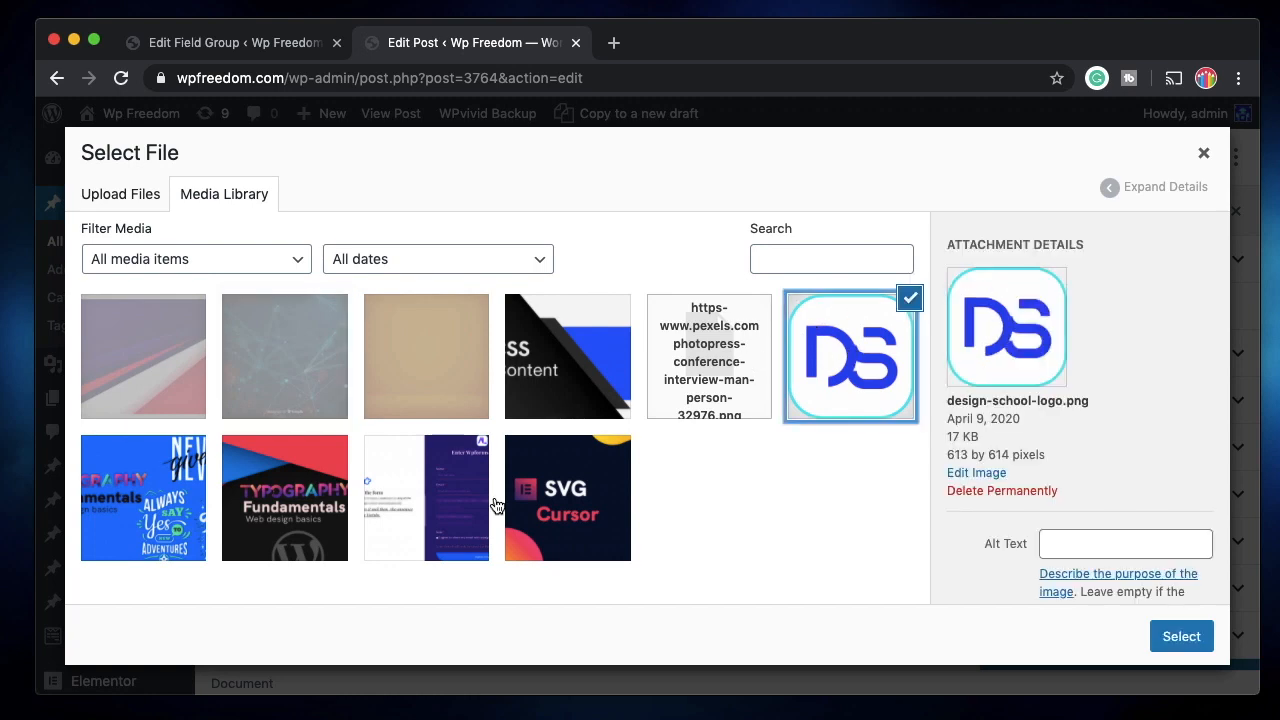
click(488, 502)
click(545, 490)
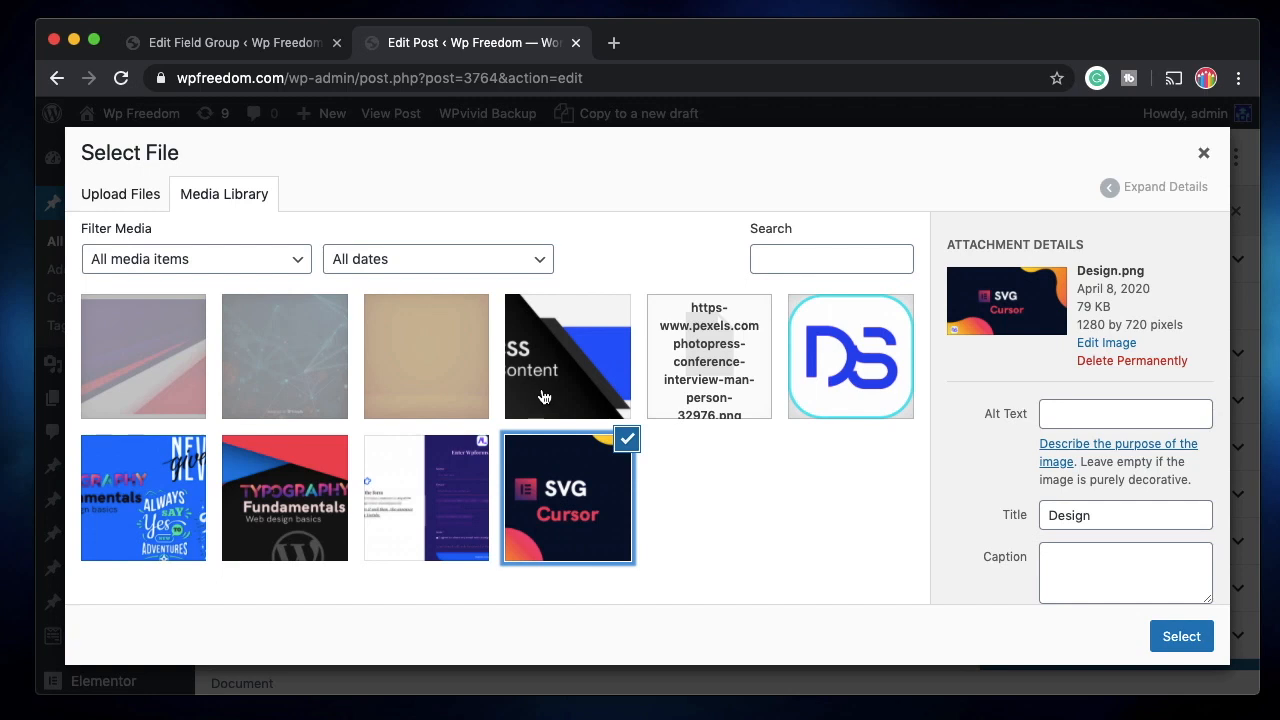
click(541, 383)
click(451, 377)
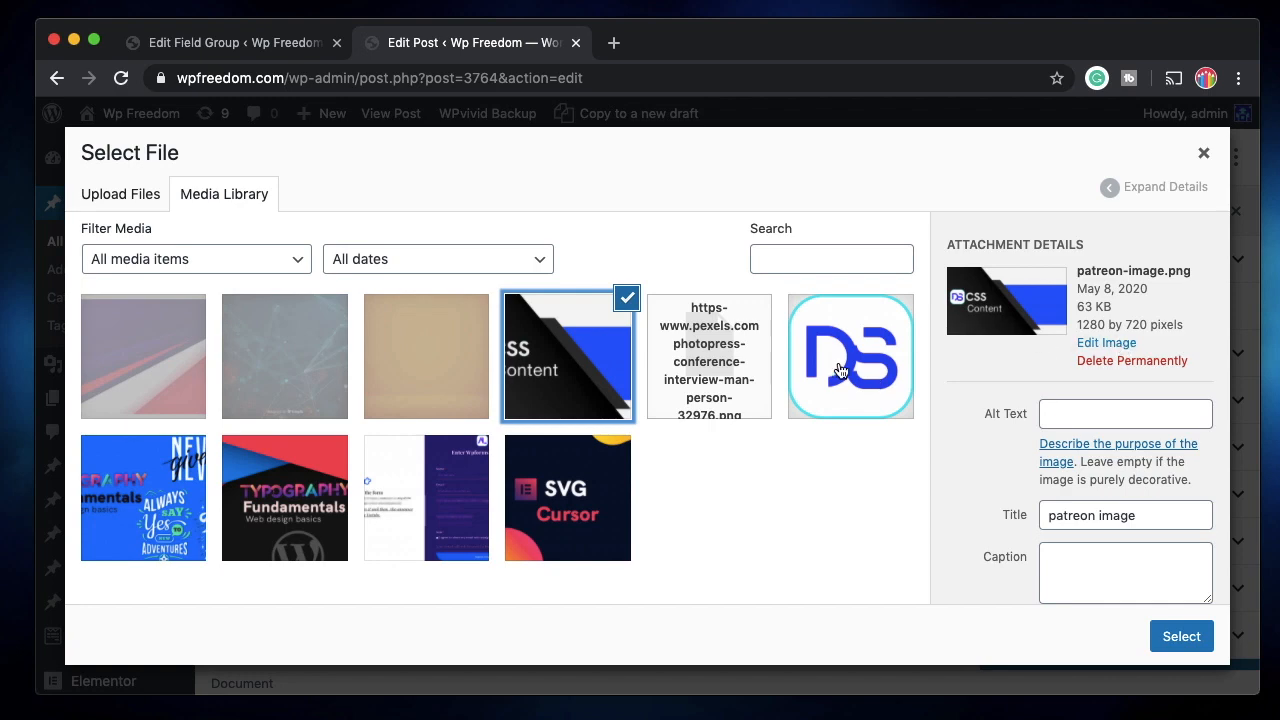
click(1174, 640)
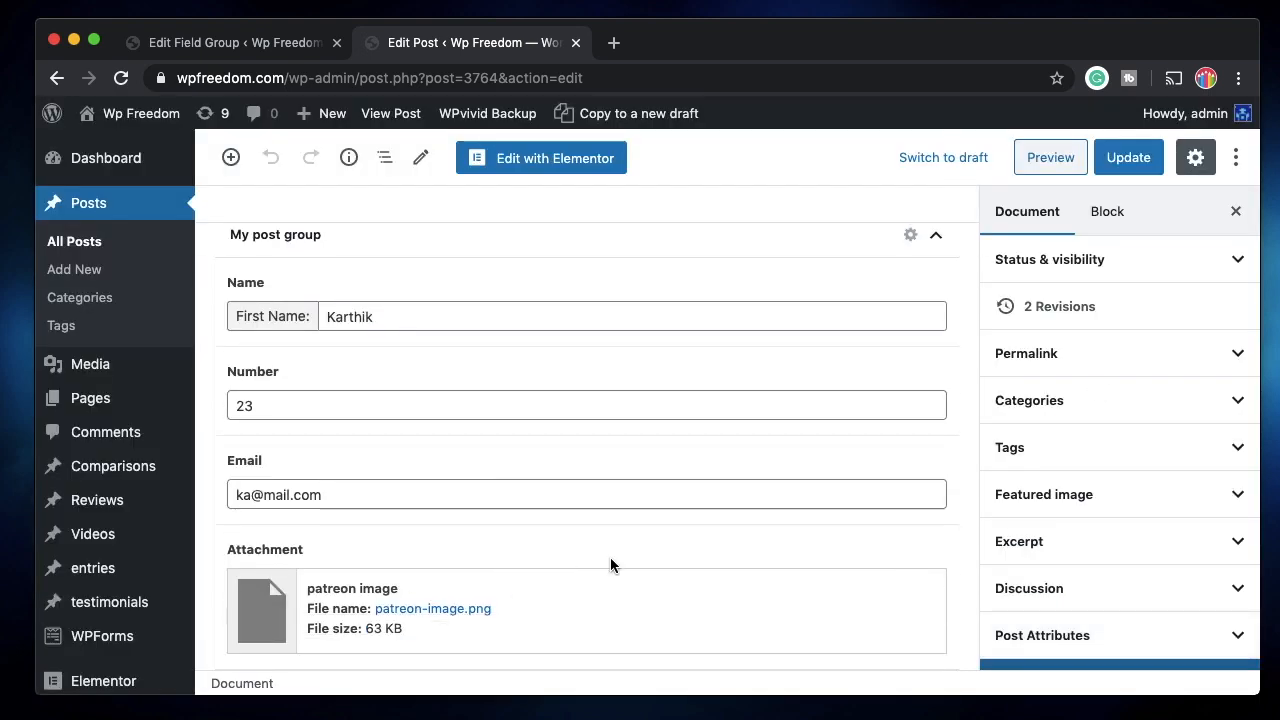
Update ACF post, then check the saved e-mail and attachment in My post group.
scroll(611, 560, up, 10)
click(1128, 160)
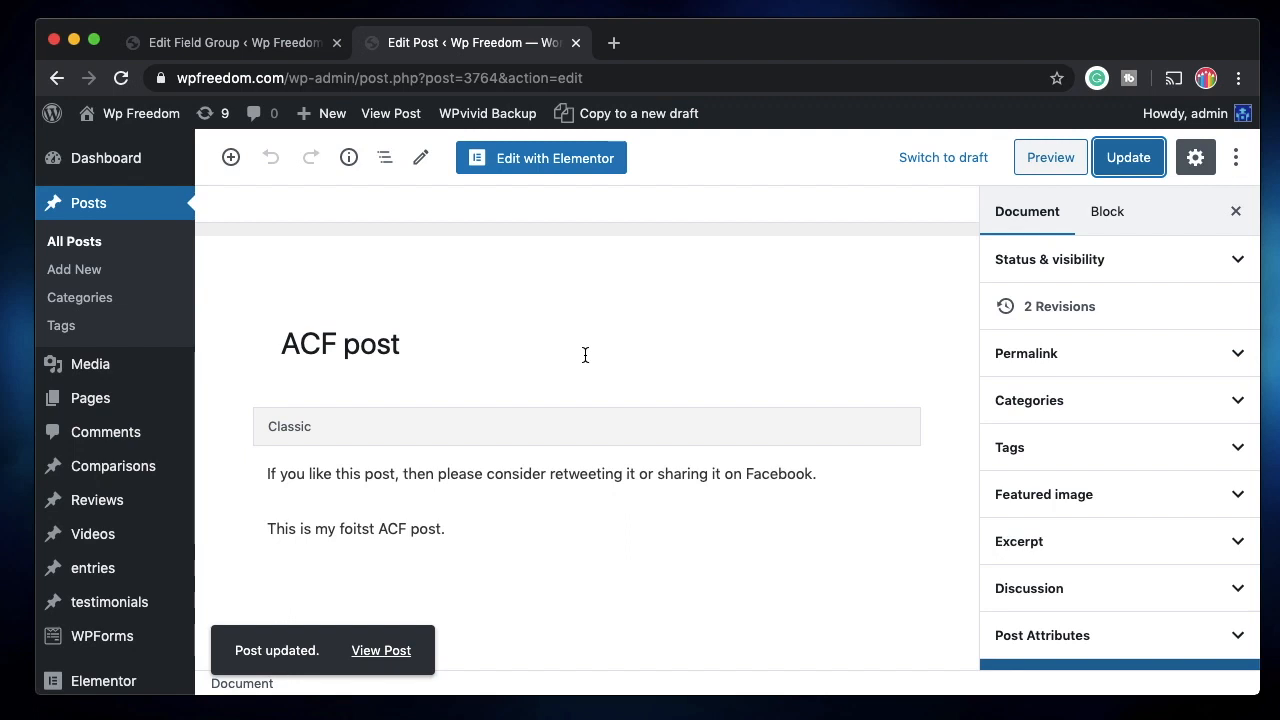
scroll(509, 397, down, 5)
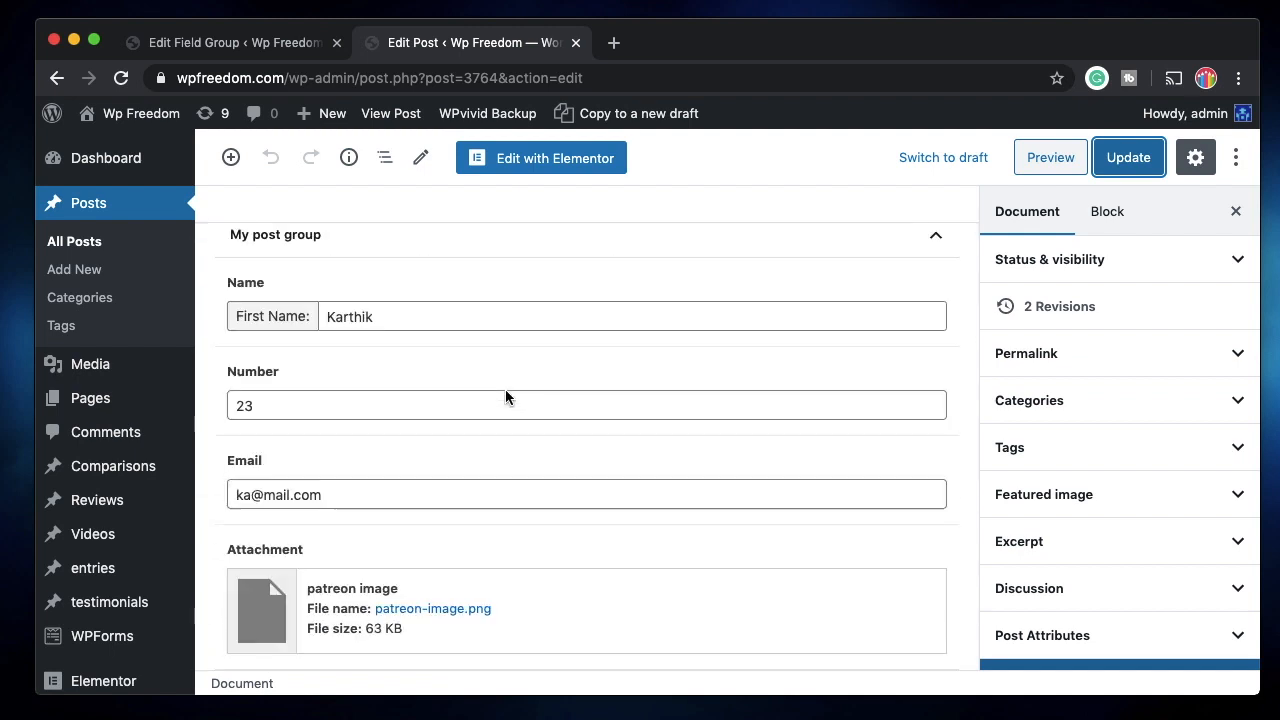
scroll(414, 567, up, 5)
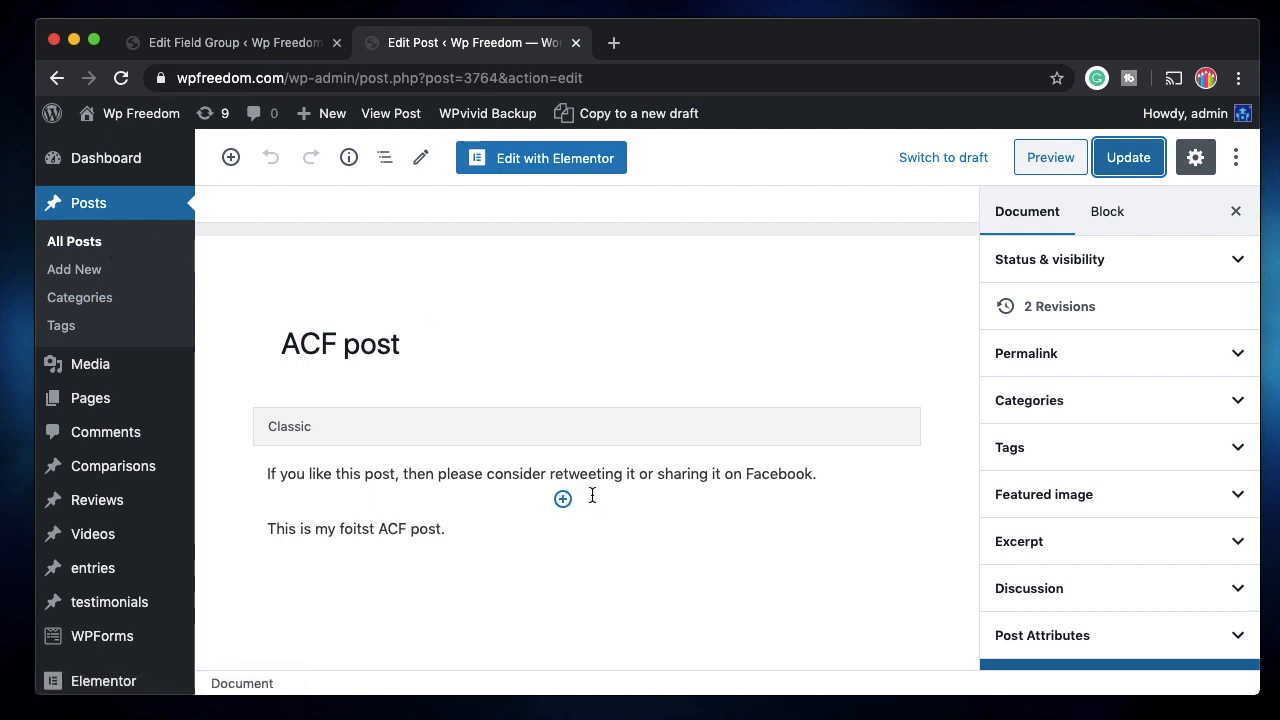
scroll(592, 495, down, 5)
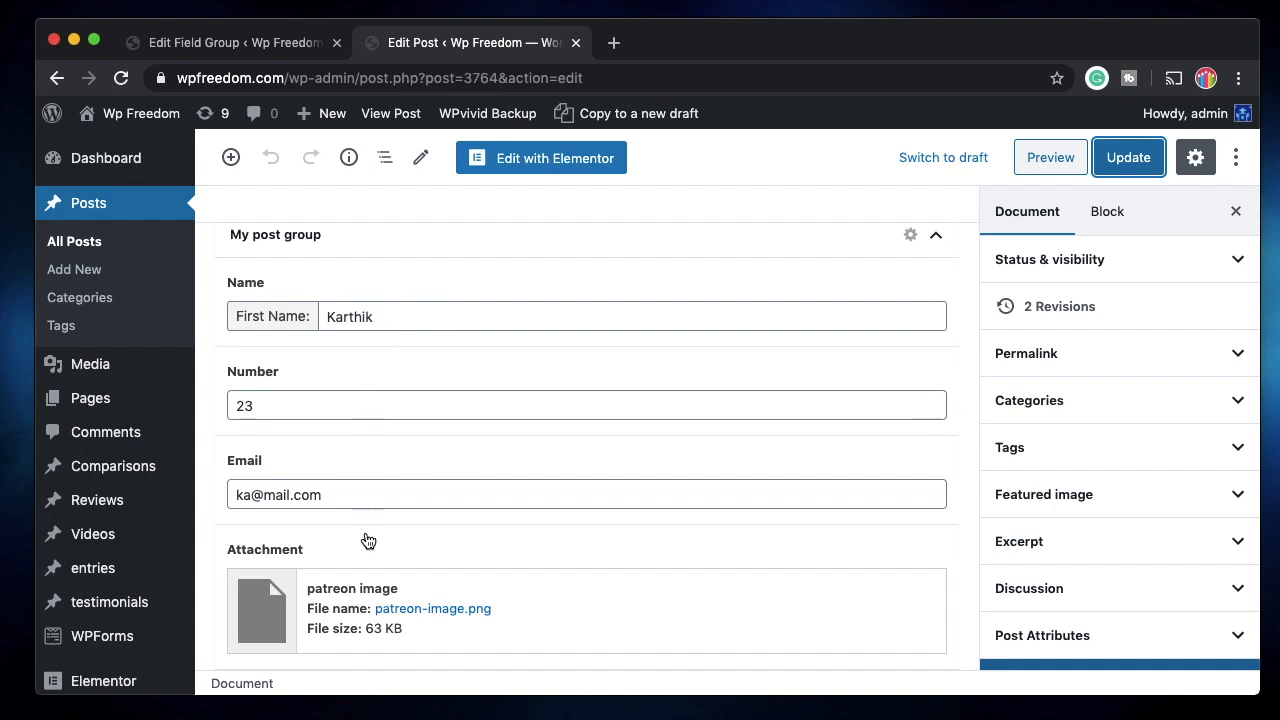
scroll(433, 478, up, 5)
scroll(433, 483, up, 2)
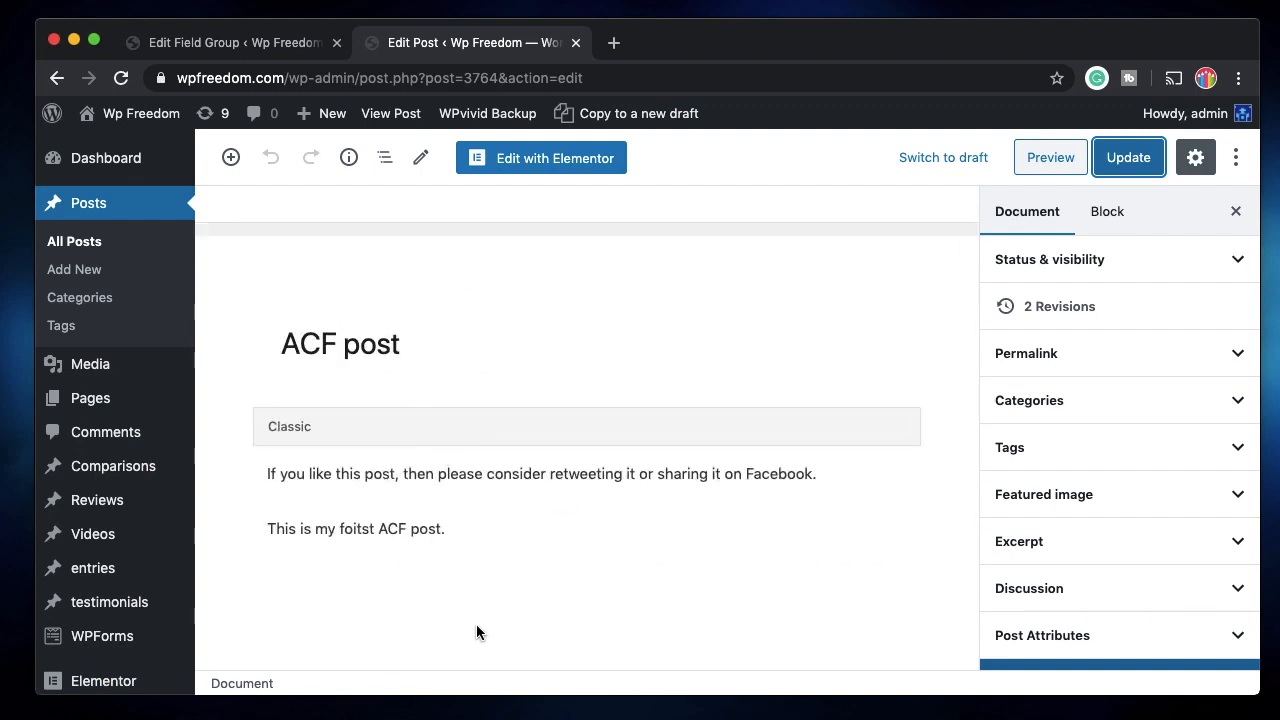
Open ACF post with Elementor and select its paragraph text widget.
click(565, 172)
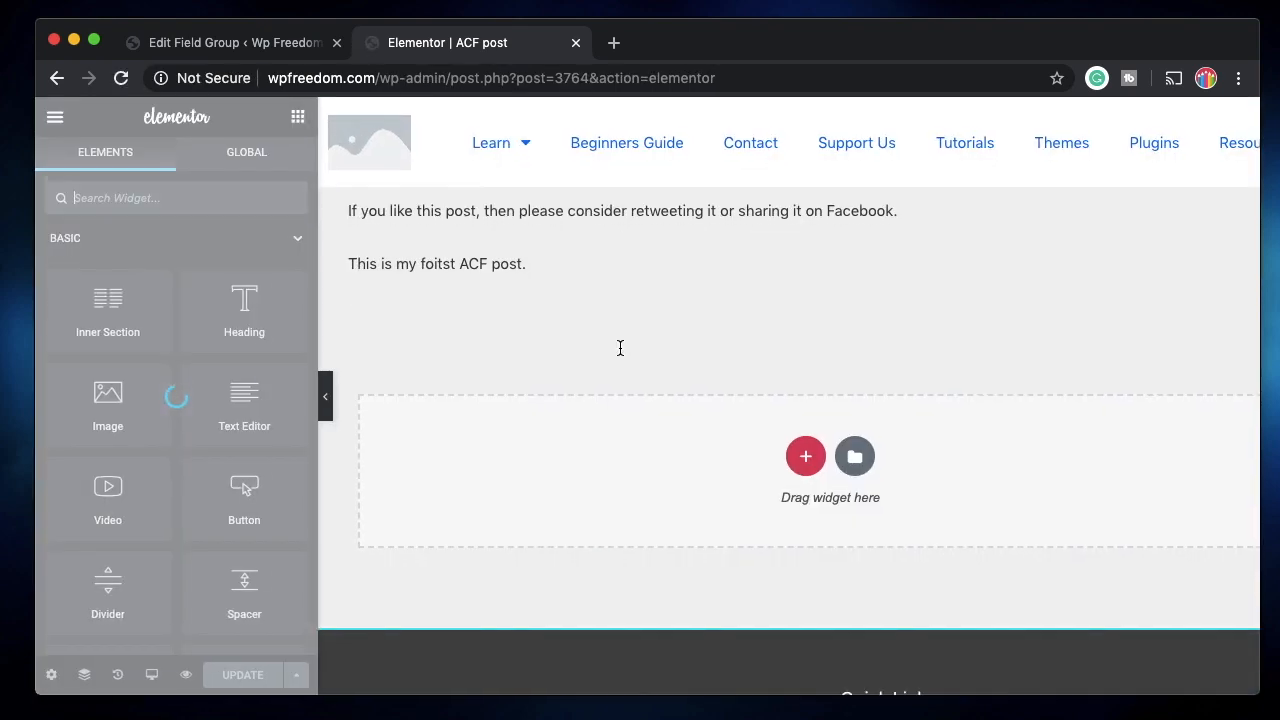
click(720, 242)
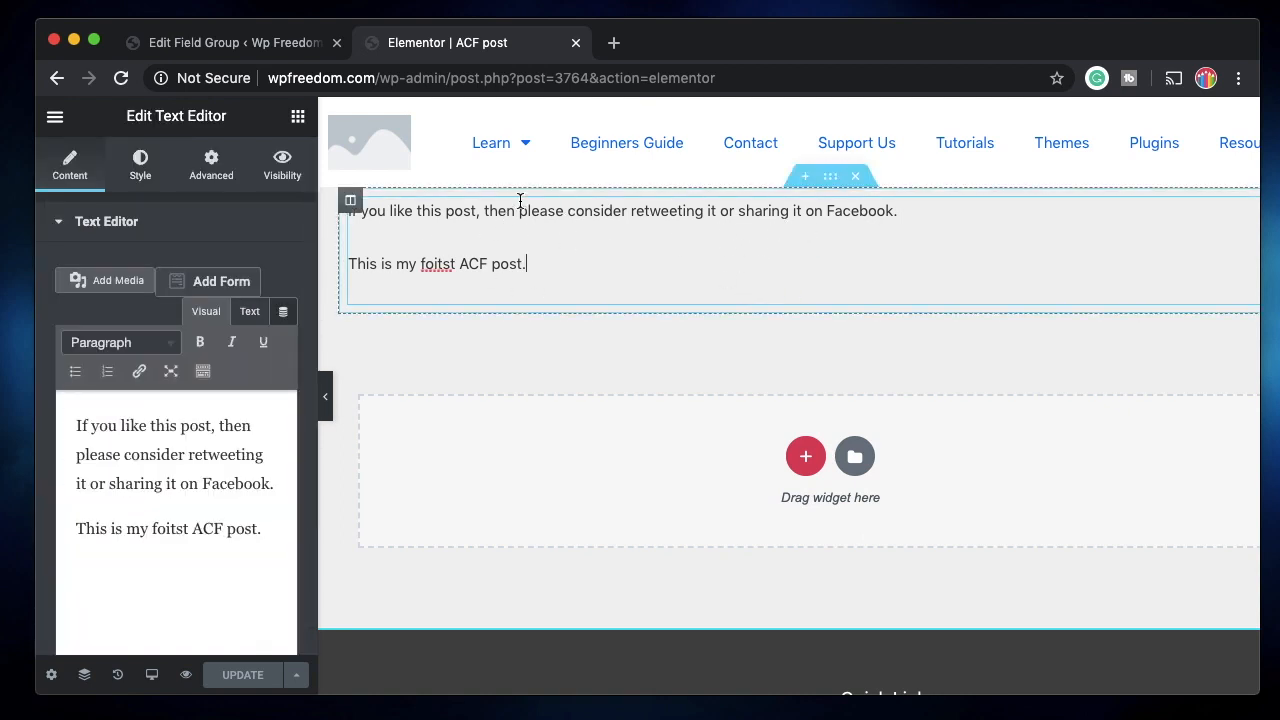
click(298, 116)
scroll(169, 506, down, 15)
scroll(169, 507, up, 15)
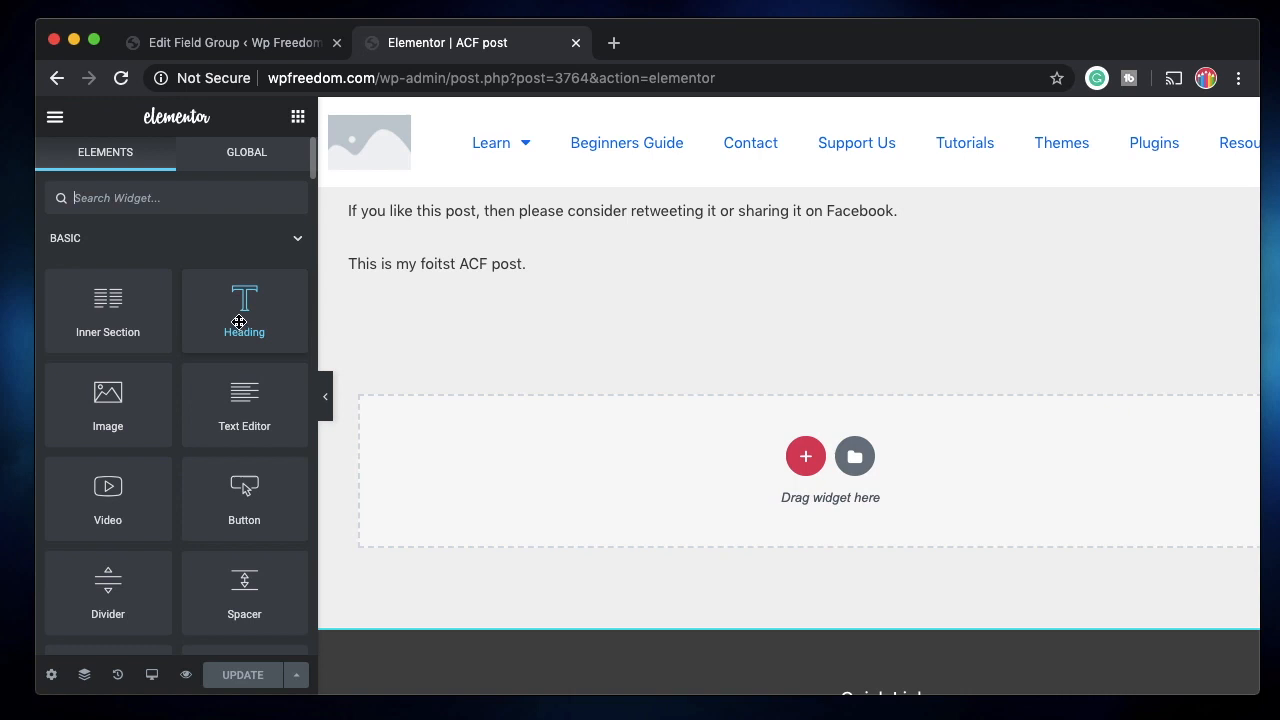
Place a Heading widget above the post text, bound to the ACF Field tag with key Name.
drag(239, 321, 453, 201)
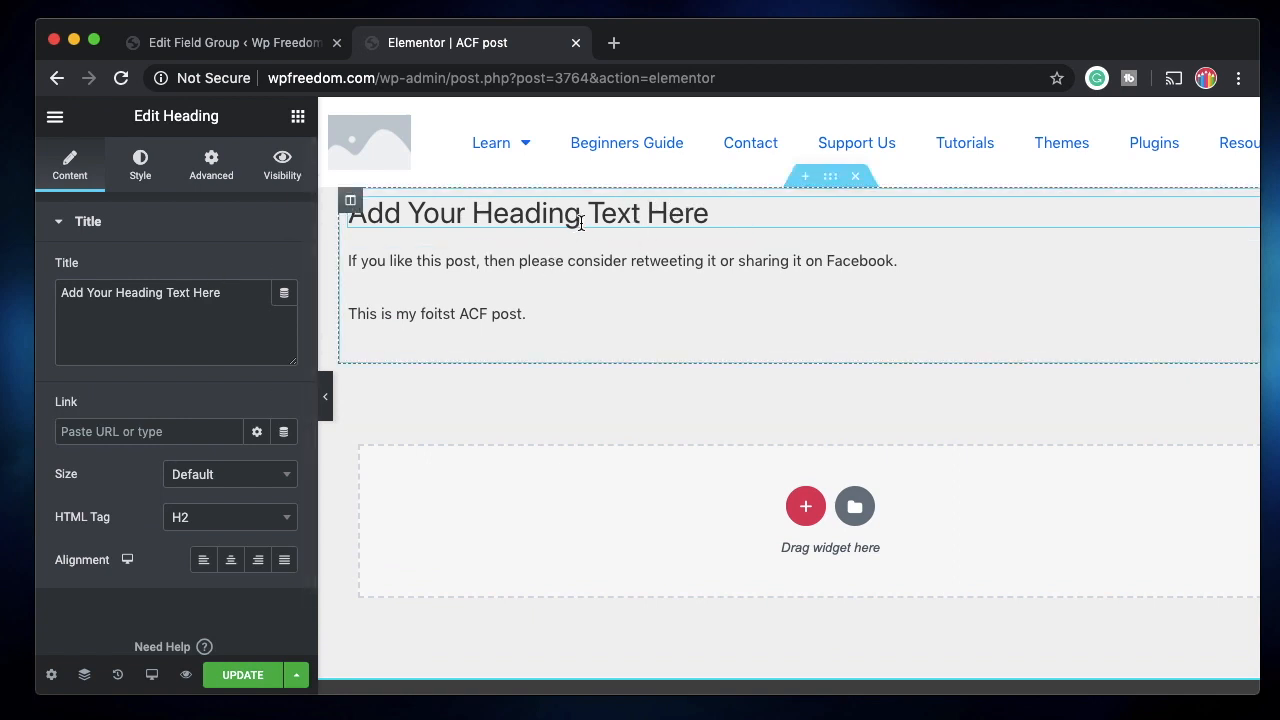
click(284, 298)
scroll(195, 432, down, 5)
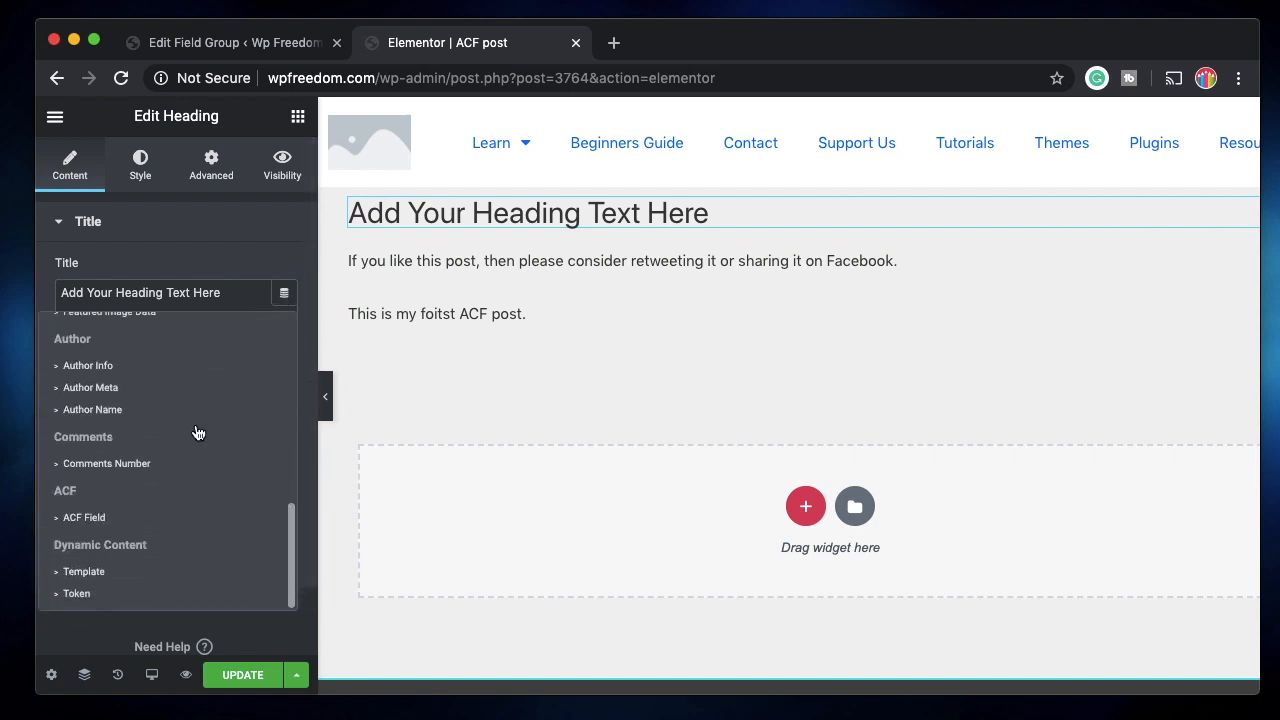
click(130, 521)
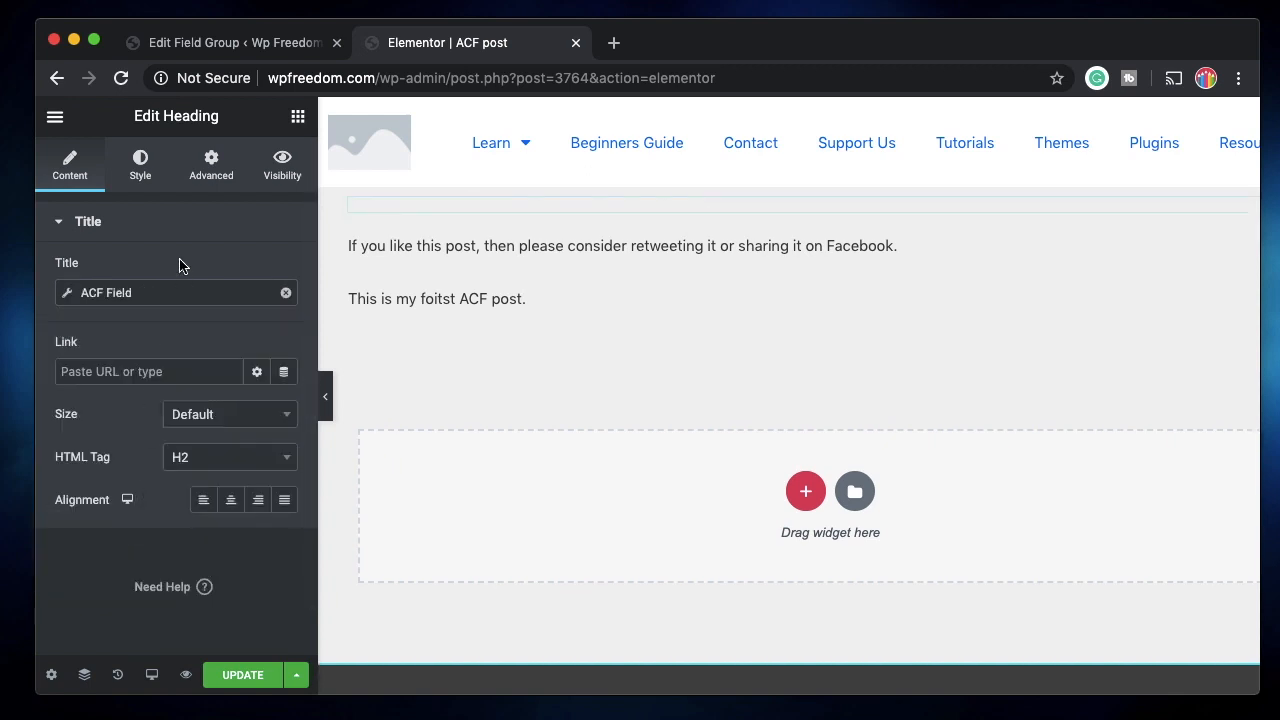
click(146, 298)
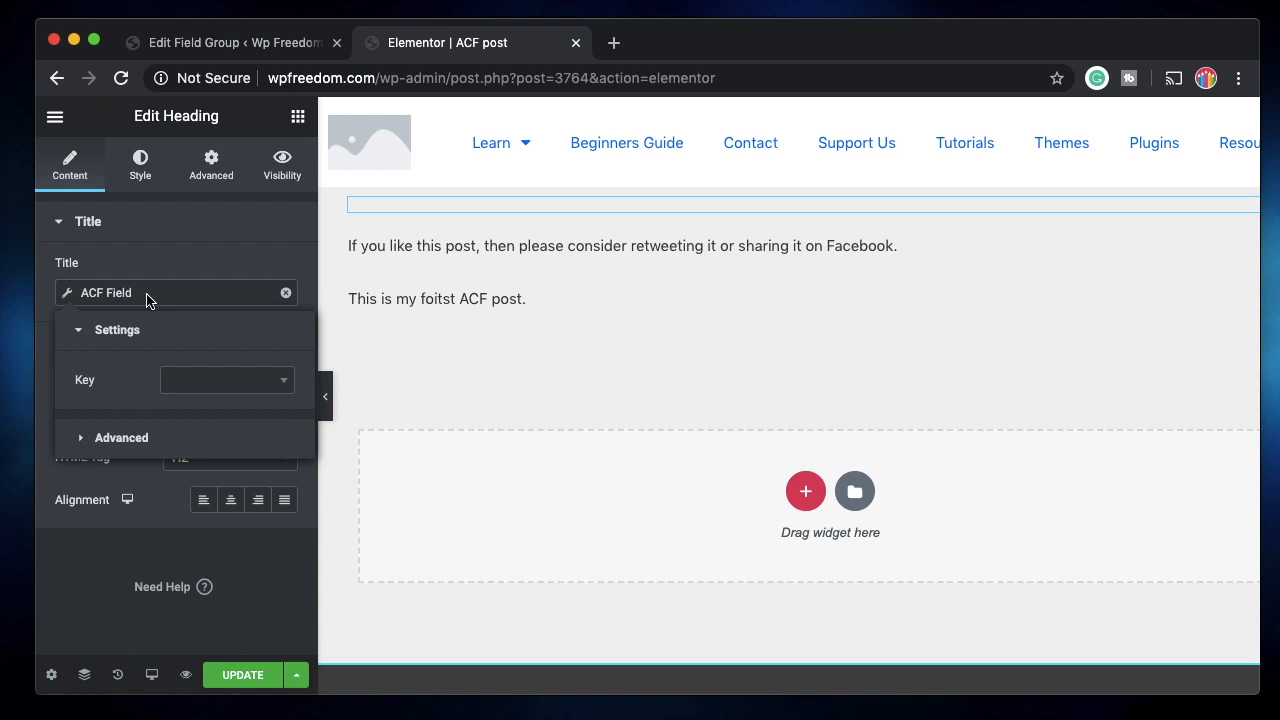
click(268, 392)
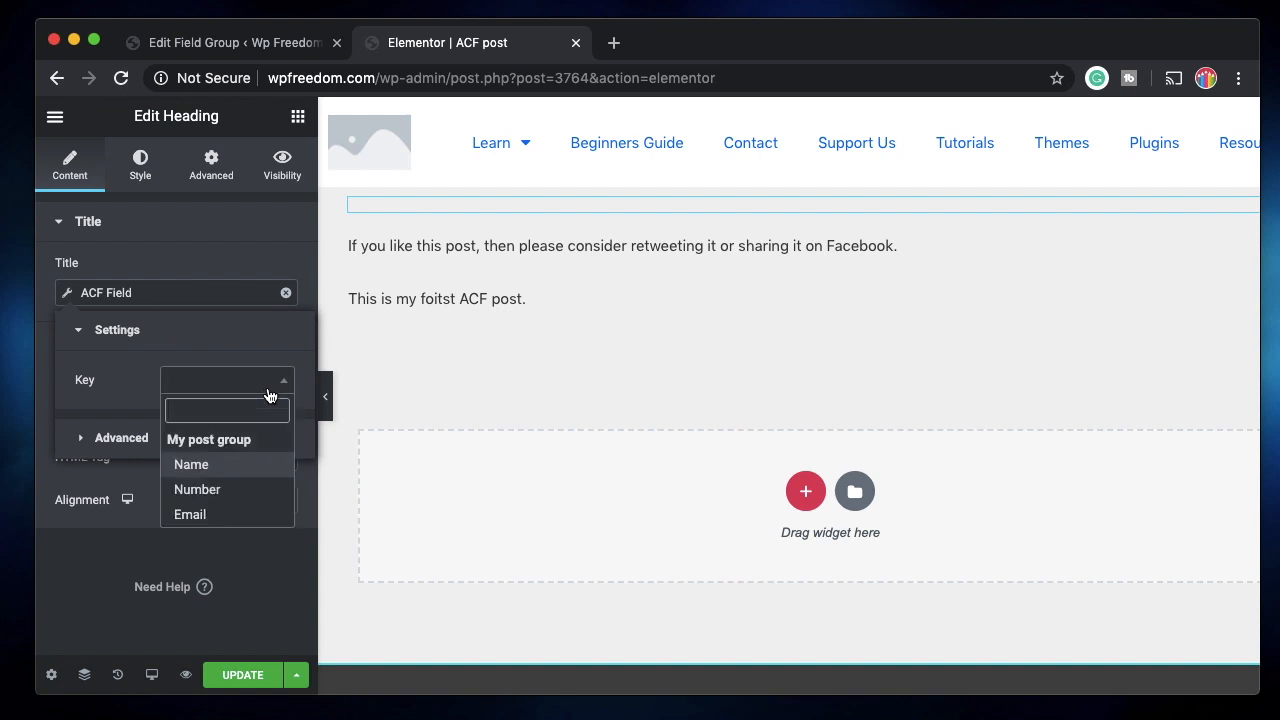
click(221, 477)
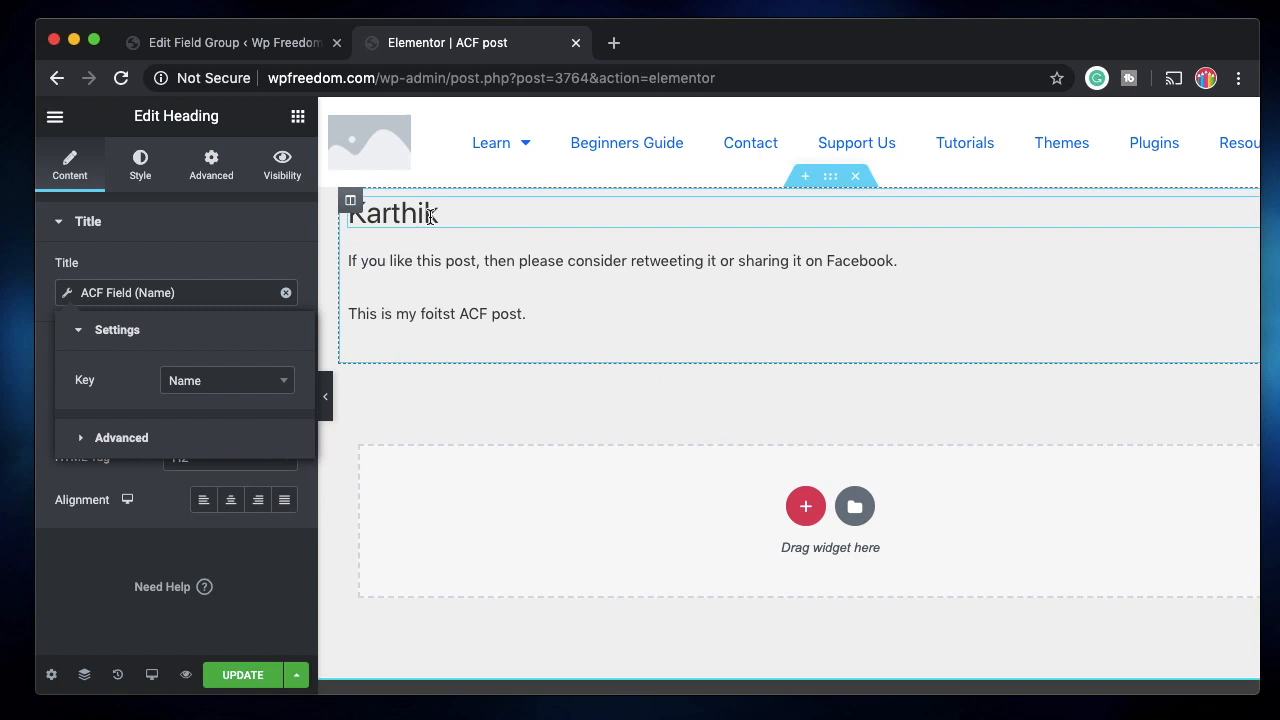
Test the Number and Email keys on the heading, then set it back to Name.
click(264, 388)
click(237, 490)
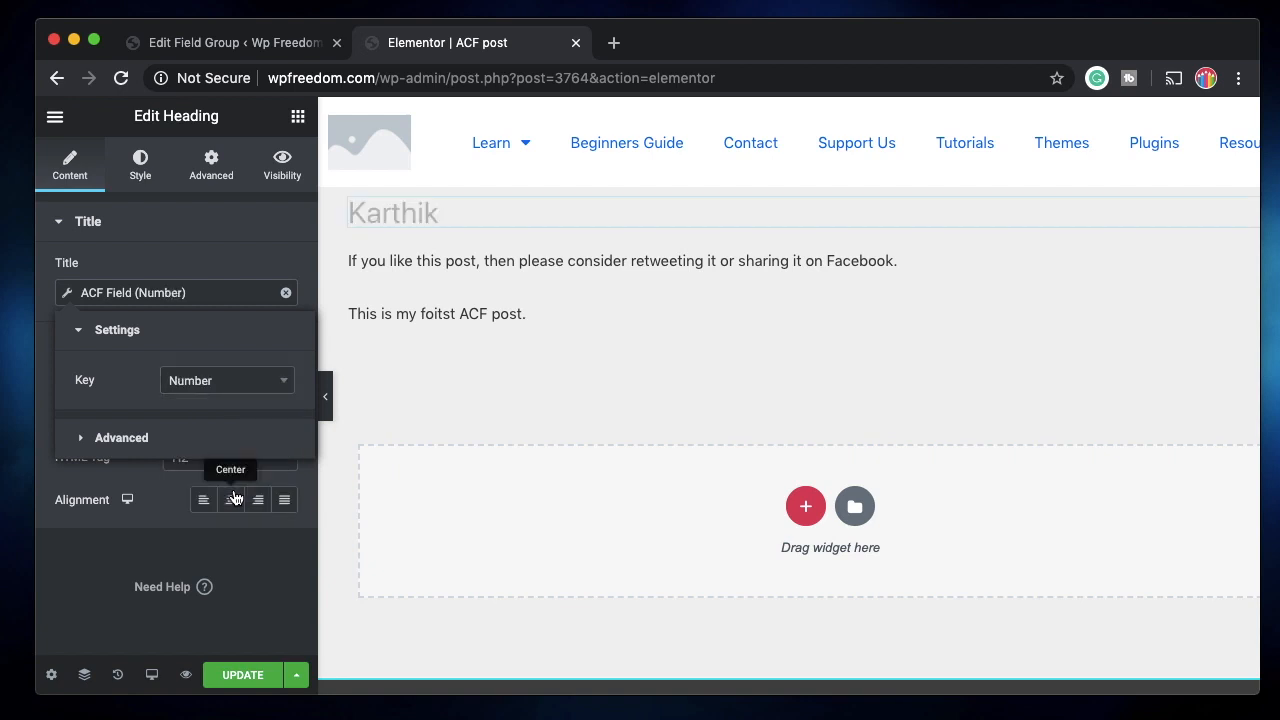
click(266, 389)
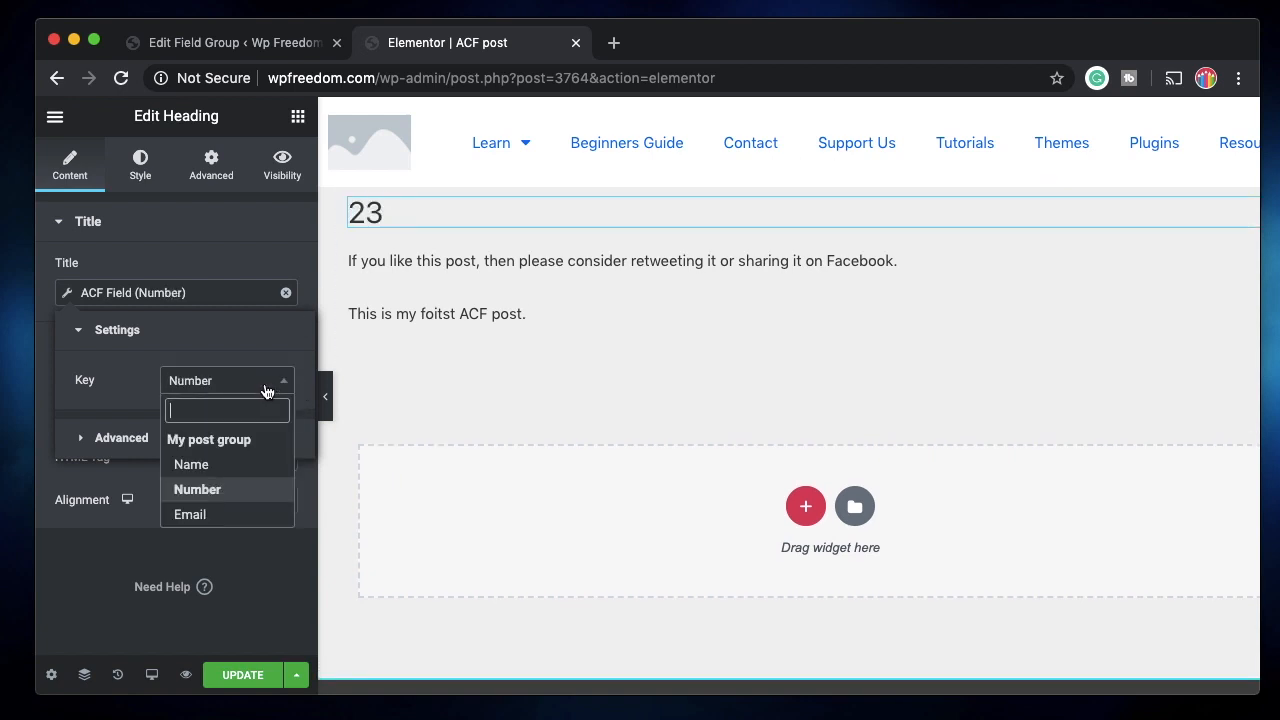
click(226, 514)
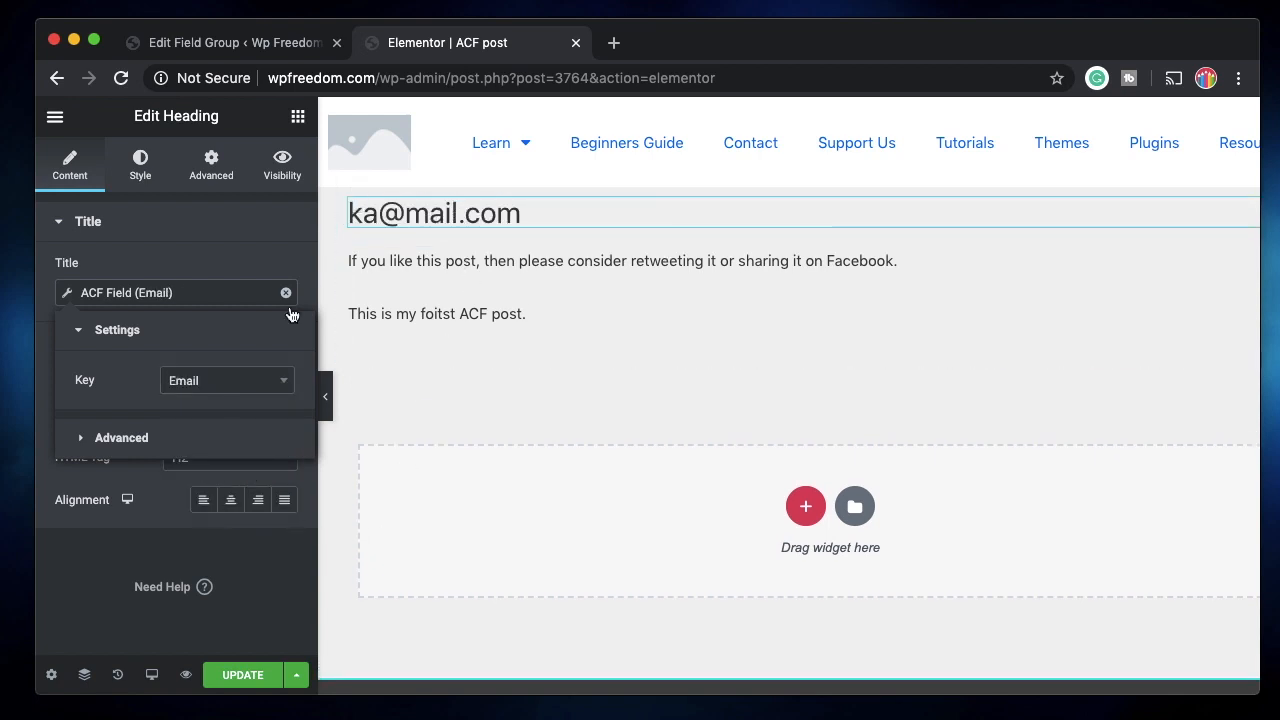
click(258, 389)
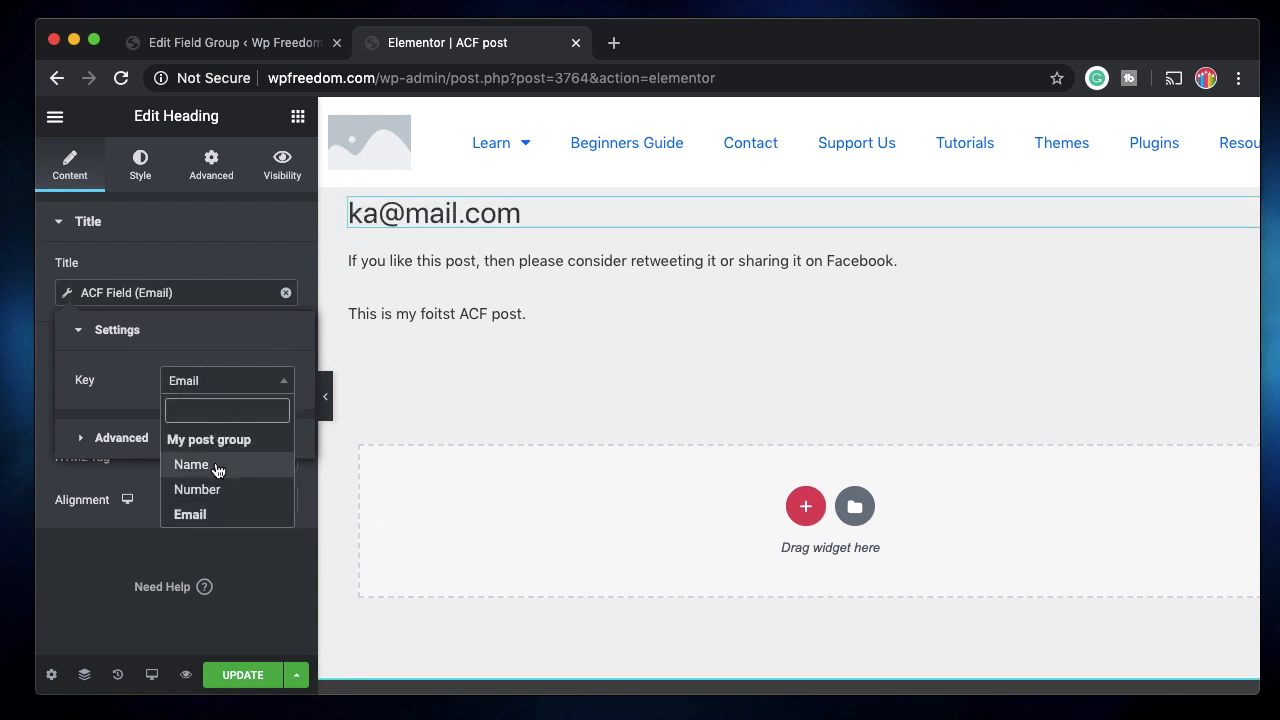
click(214, 463)
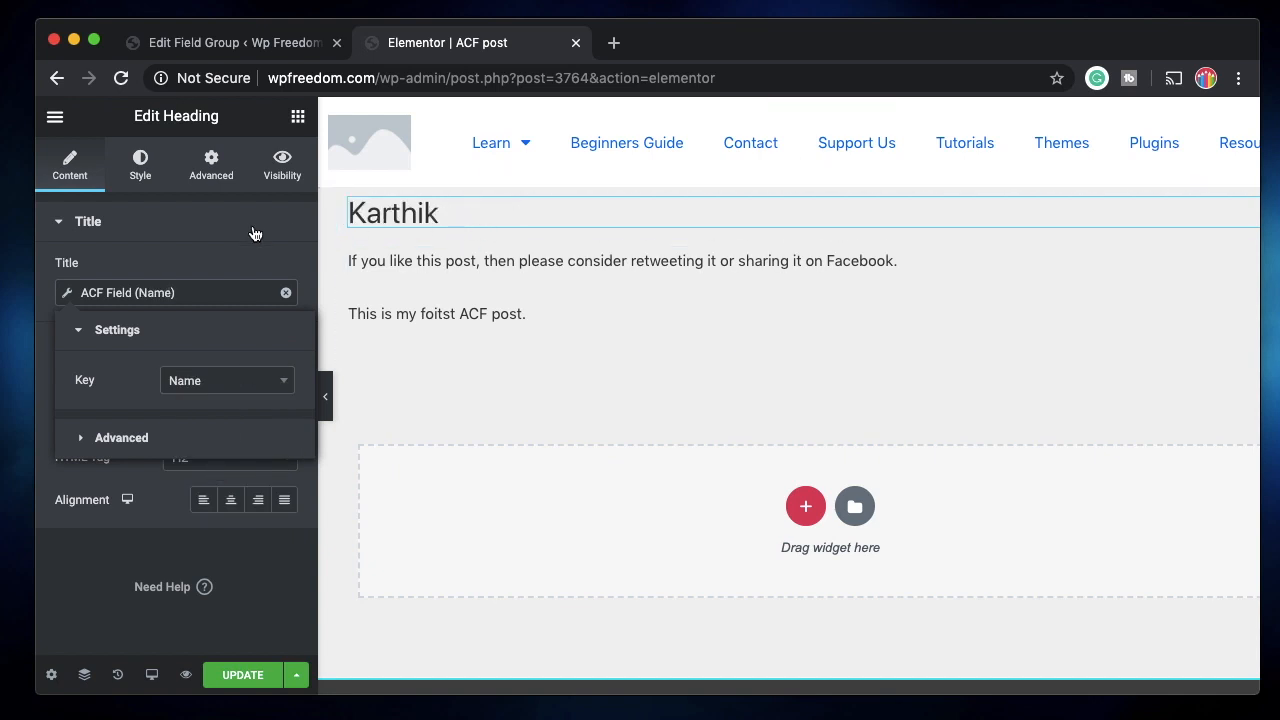
click(197, 246)
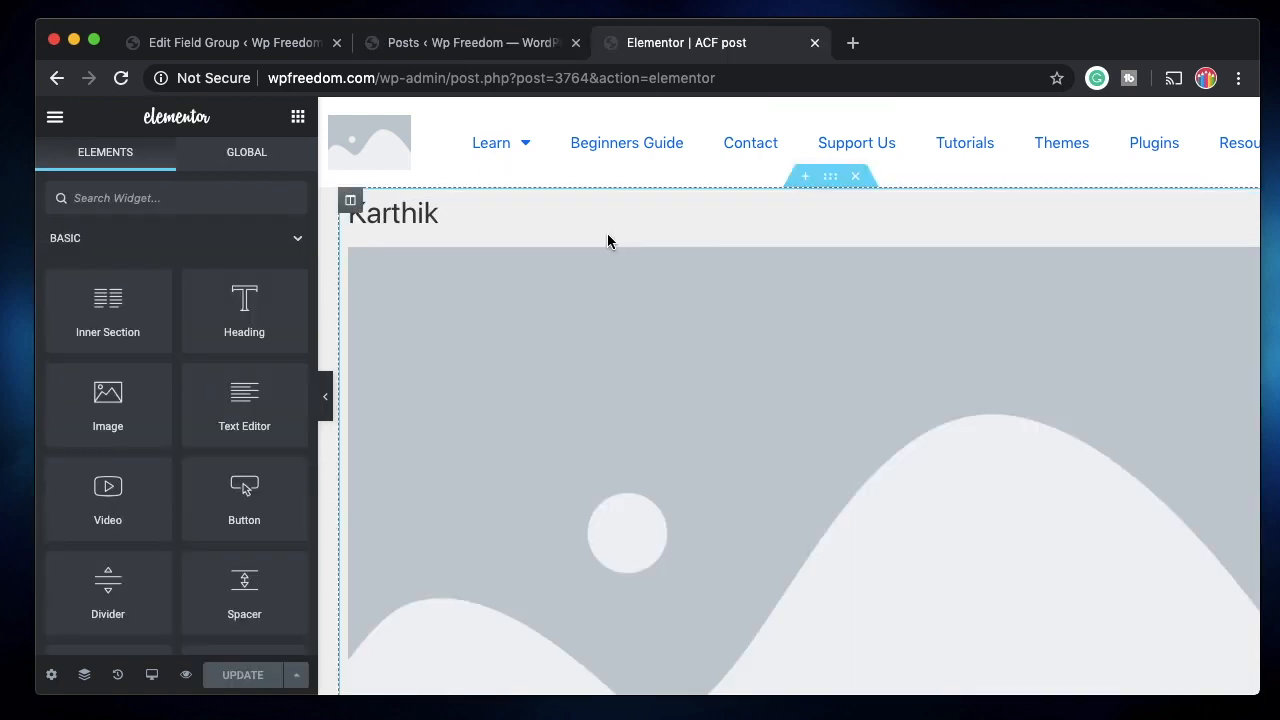
Delete the placeholder Image widget below the Name heading via its context menu.
click(617, 355)
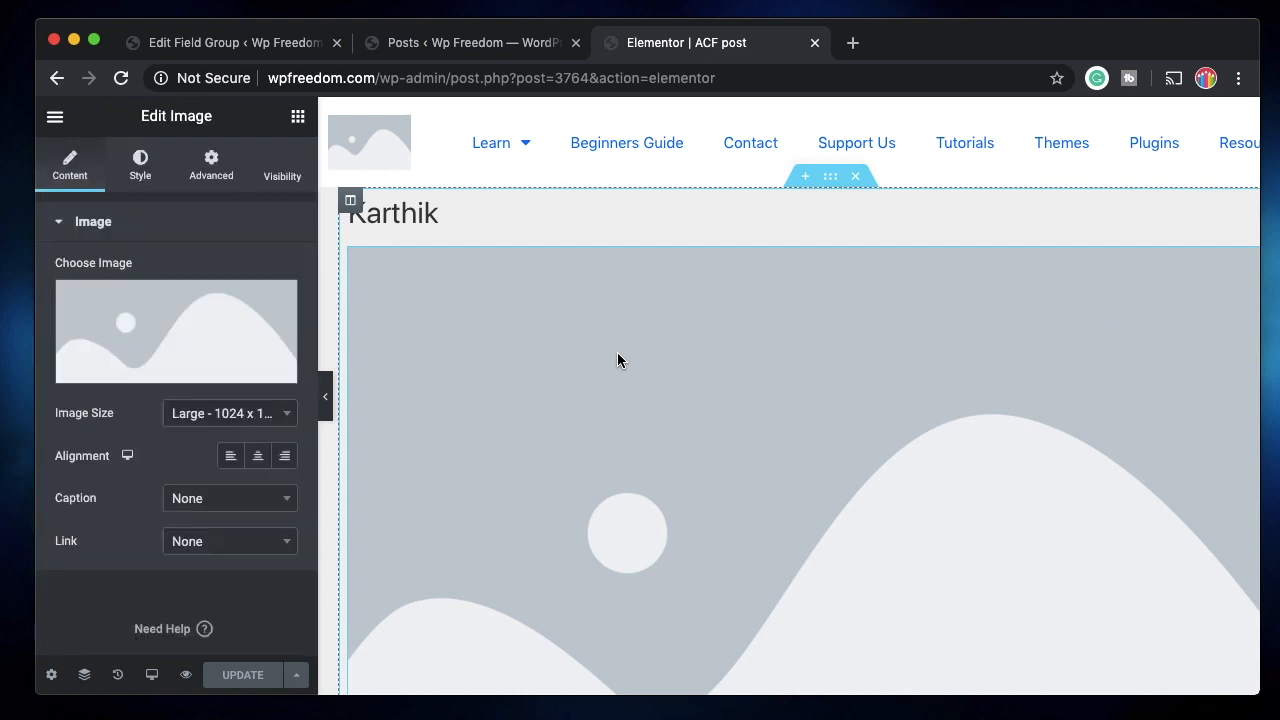
scroll(800, 340, down, 2)
scroll(1160, 335, up, 1)
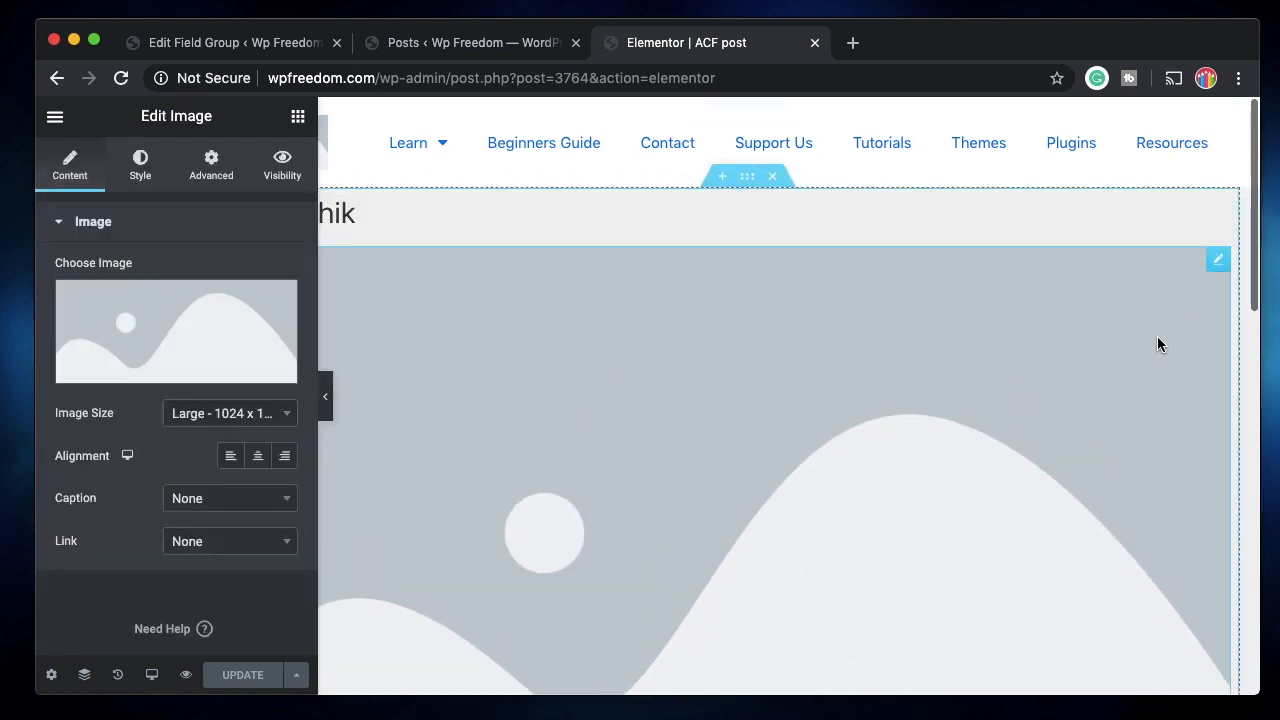
right_click(1220, 272)
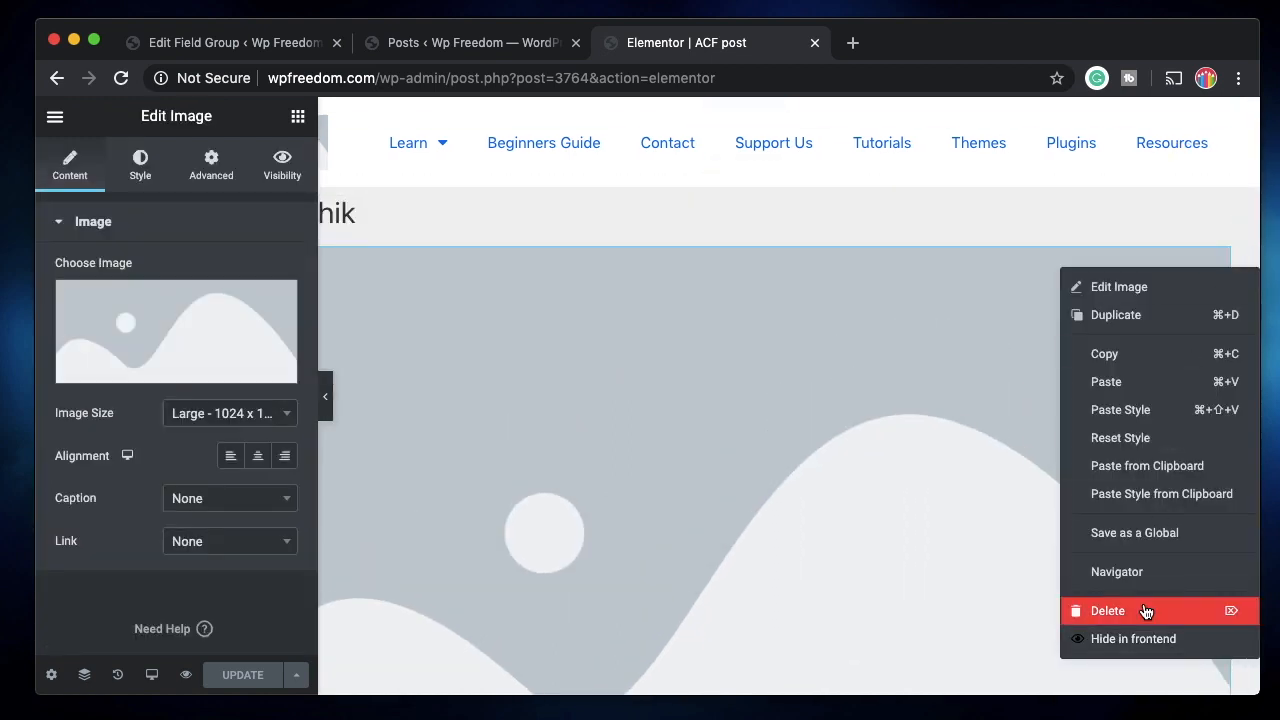
click(1143, 609)
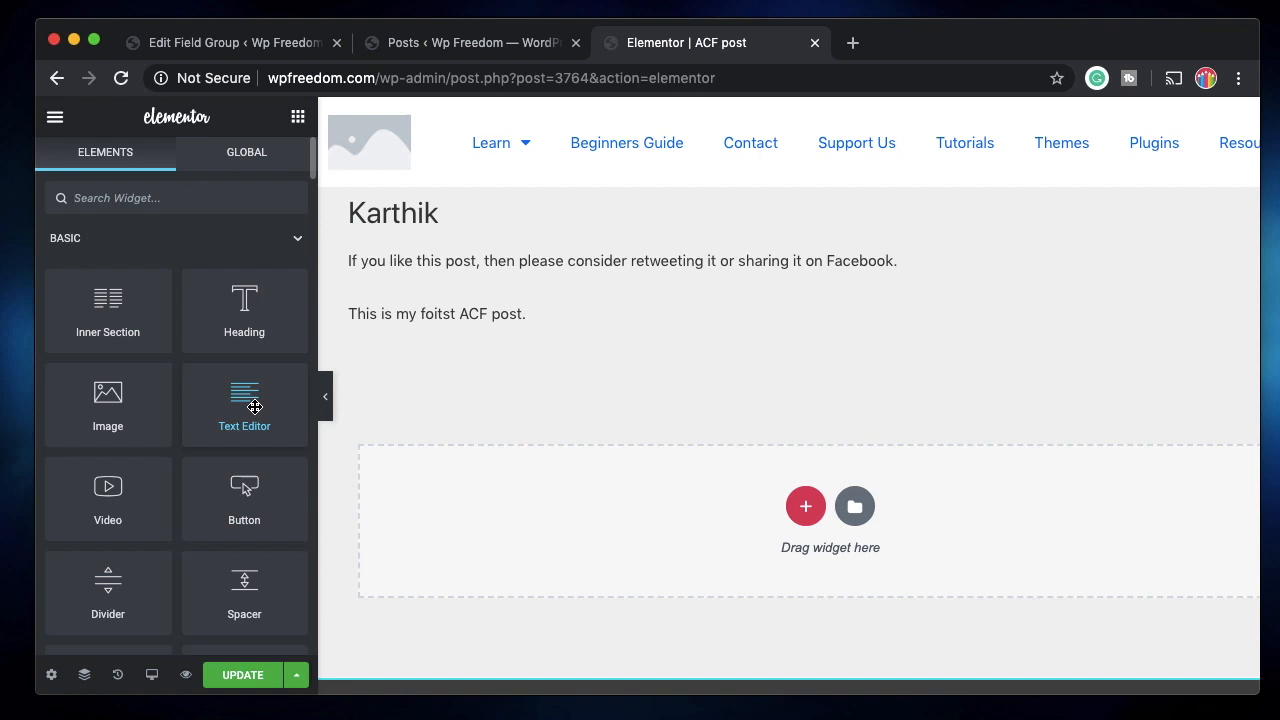
Place a Text Editor widget under the heading, bound to an ACF Field dynamic tag.
drag(255, 407, 400, 219)
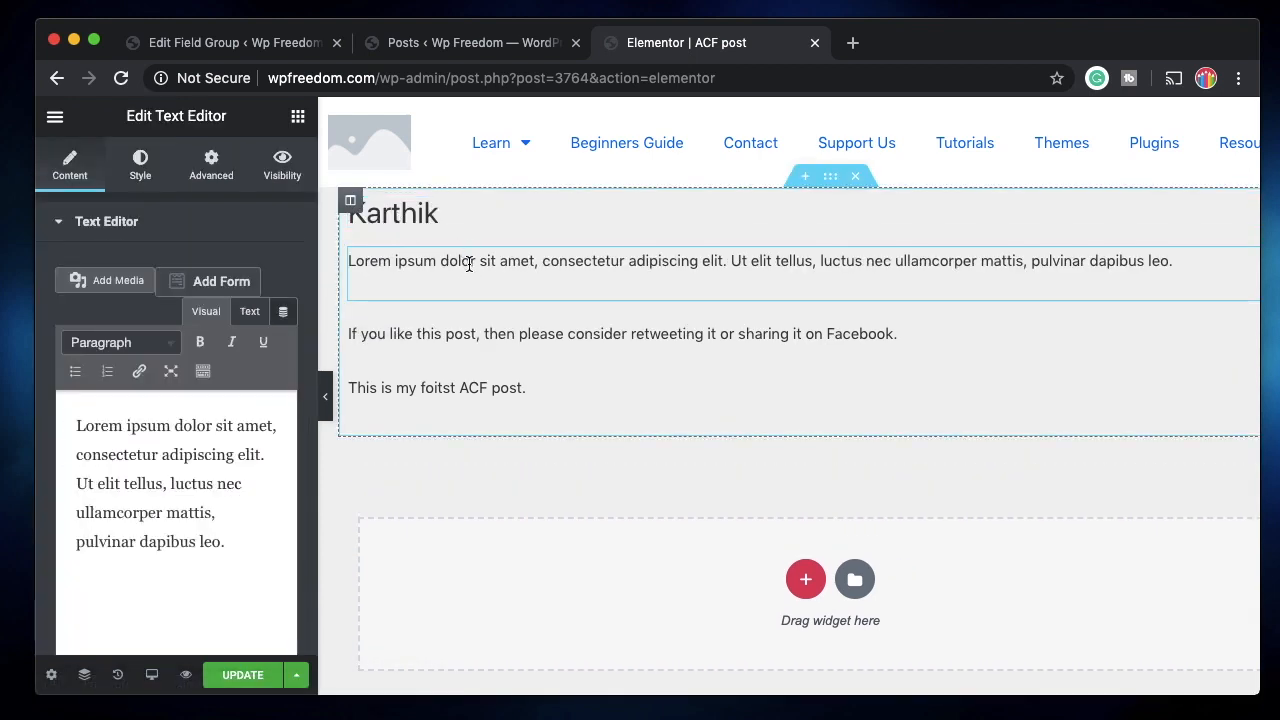
click(284, 315)
scroll(175, 515, down, 5)
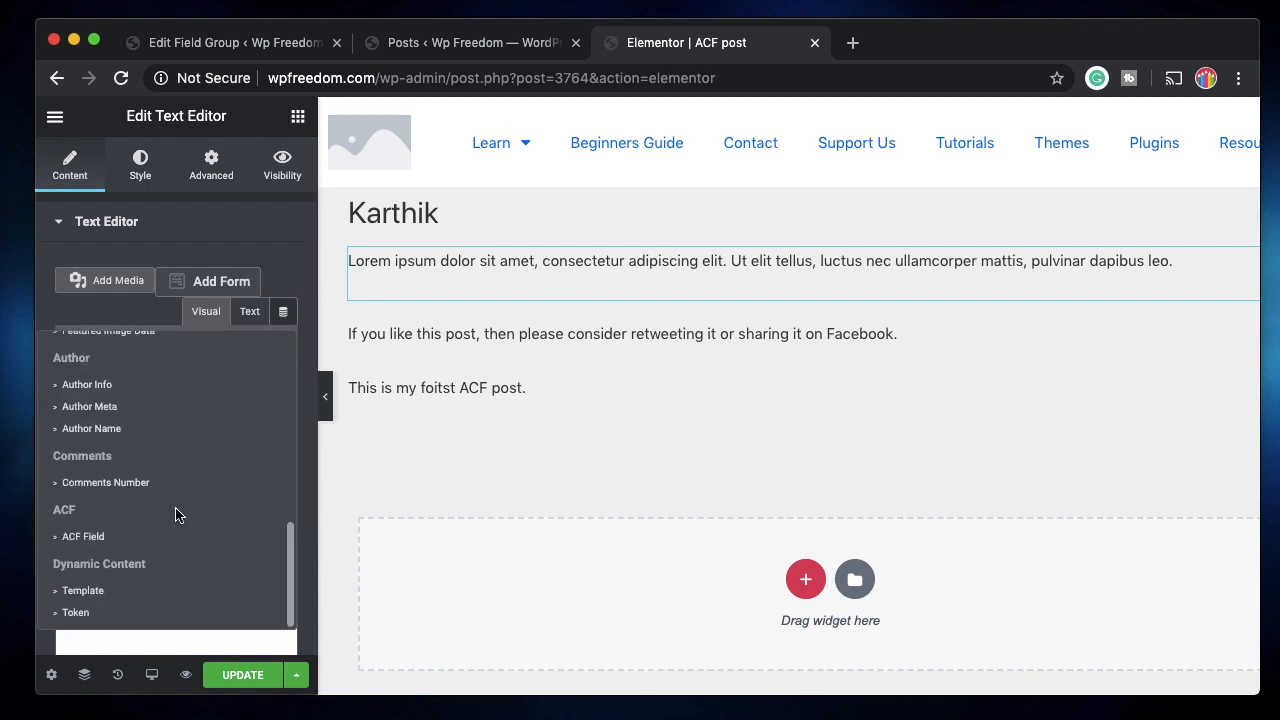
click(124, 538)
click(143, 281)
click(216, 382)
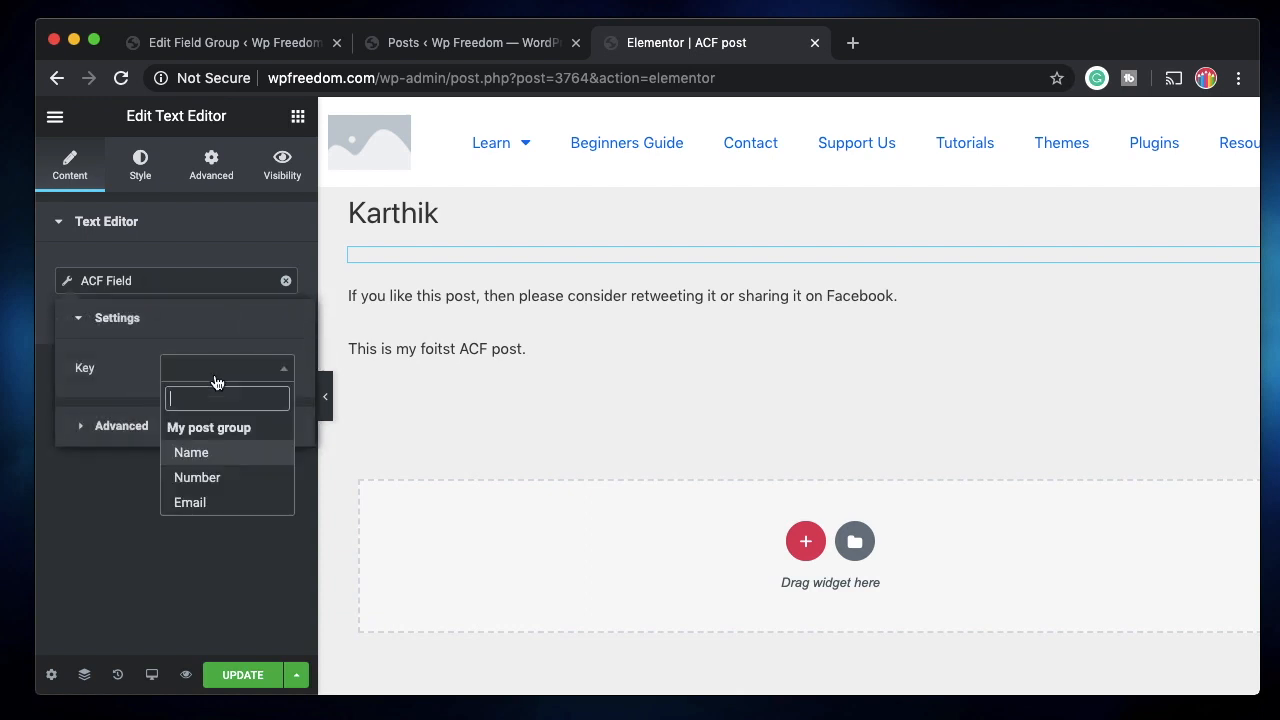
Test the Number and Name keys, settle on Email, then return to the Edit Field Group page.
click(197, 478)
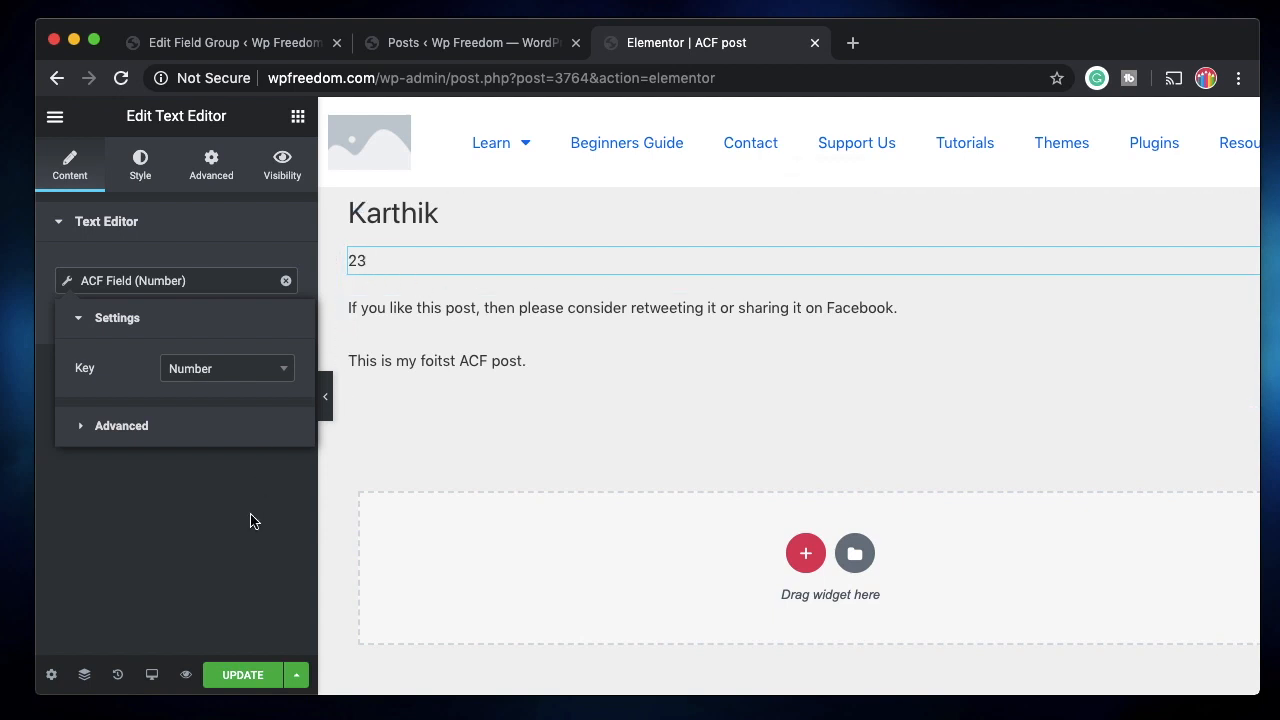
click(222, 378)
click(205, 455)
click(226, 372)
click(210, 502)
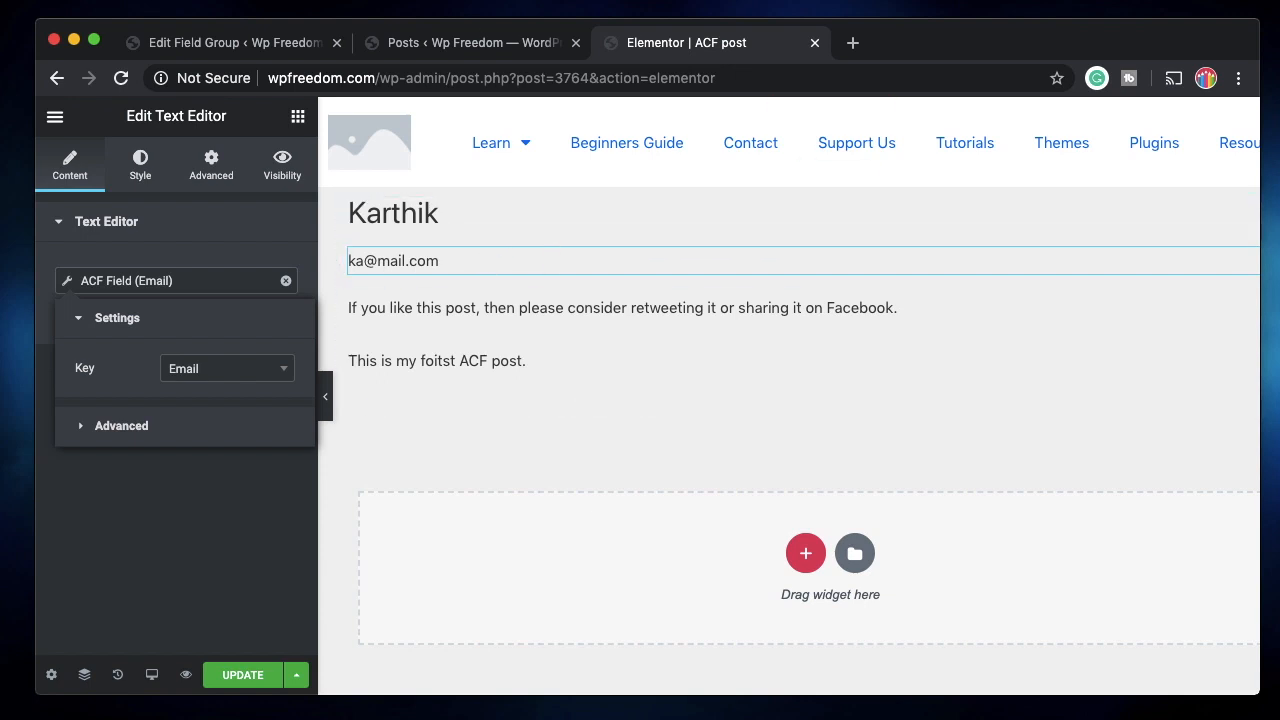
click(215, 44)
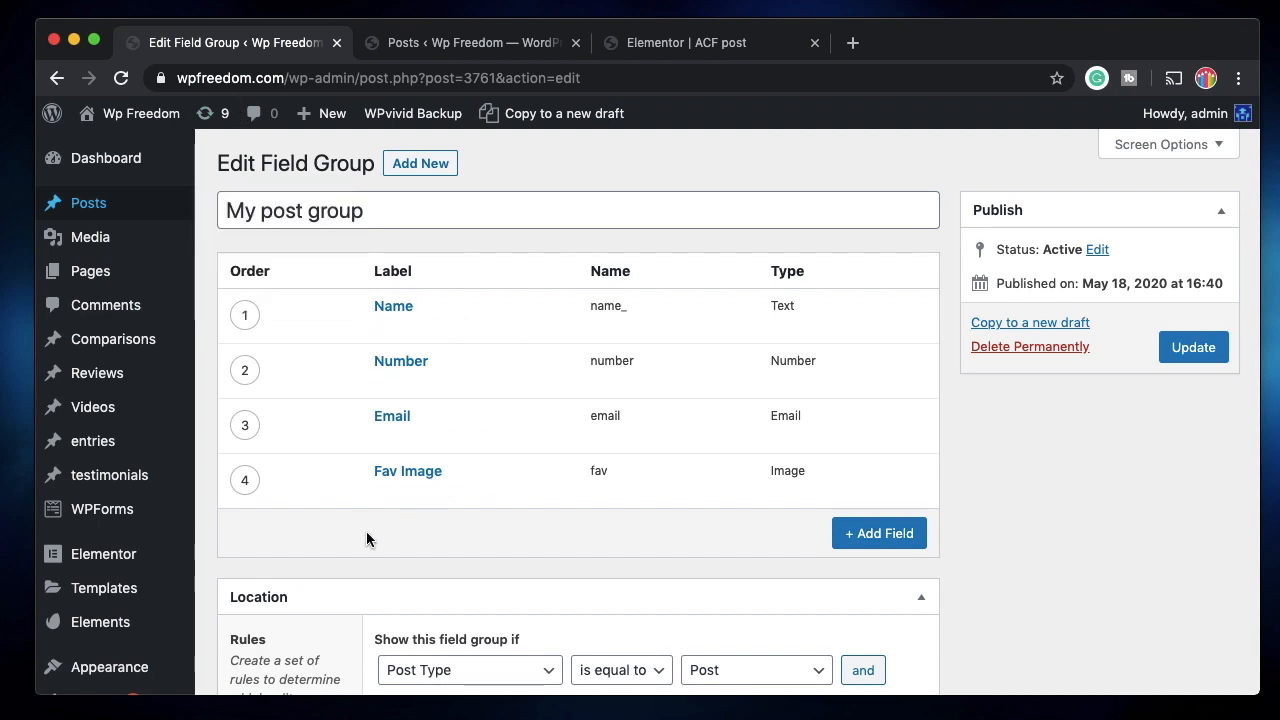
Review the Fav Image field's settings, including its Library option, and the Email field.
click(385, 491)
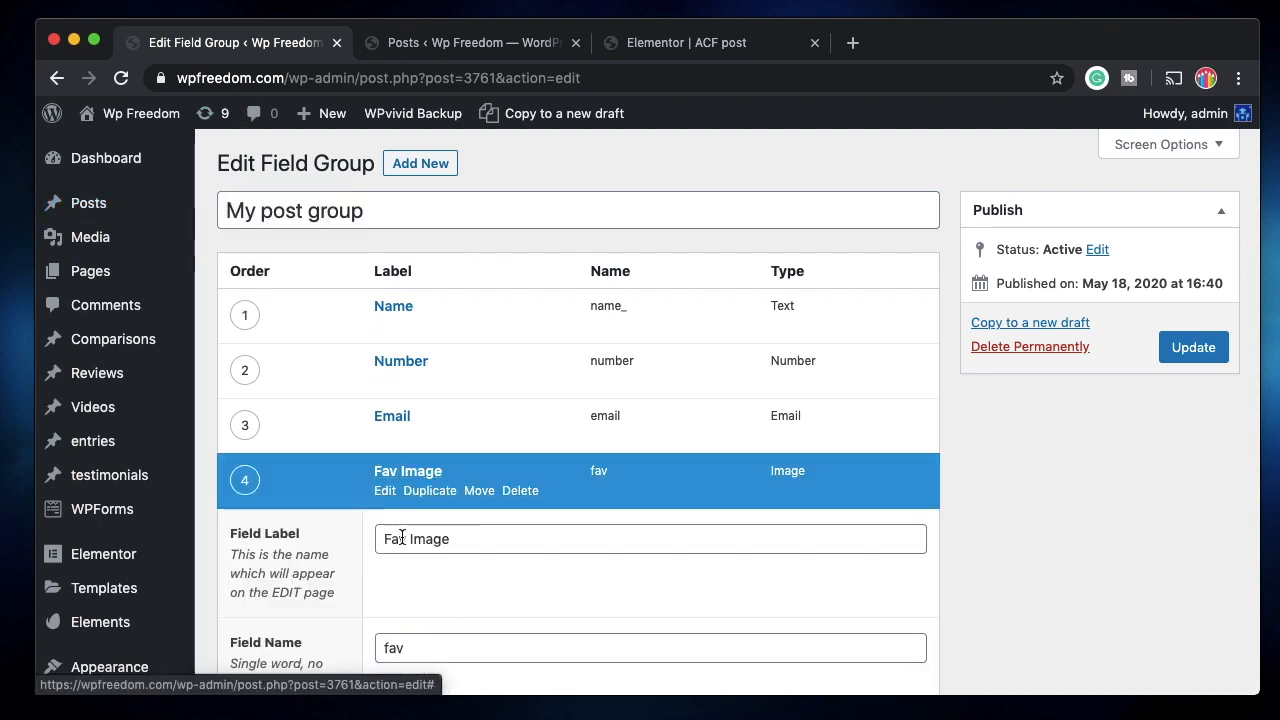
scroll(466, 397, down, 5)
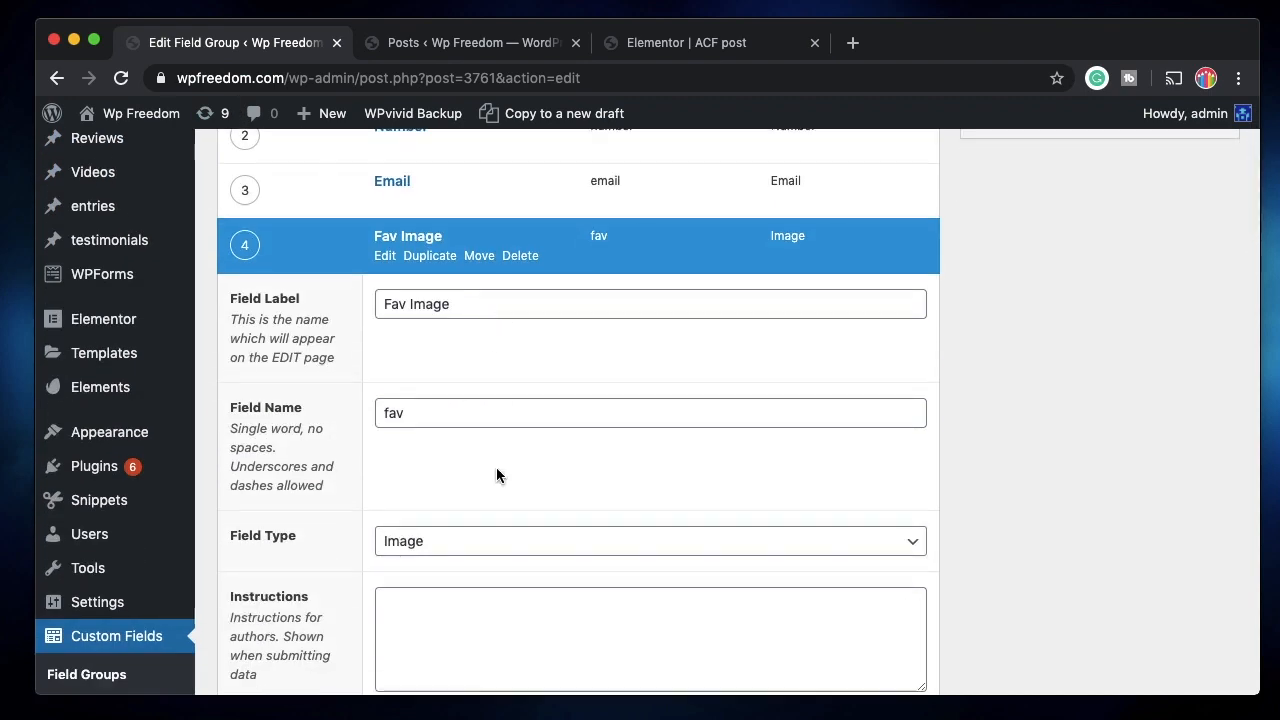
scroll(497, 474, down, 4)
scroll(486, 430, down, 10)
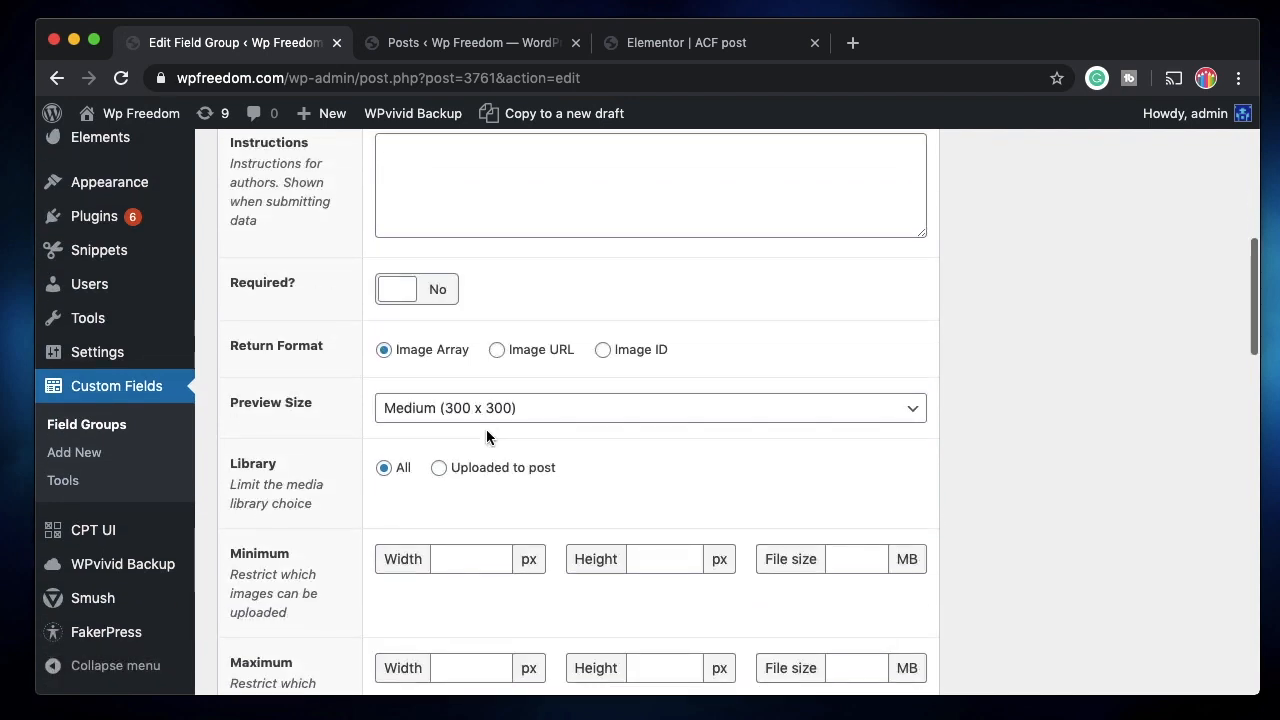
scroll(486, 550, up, 4)
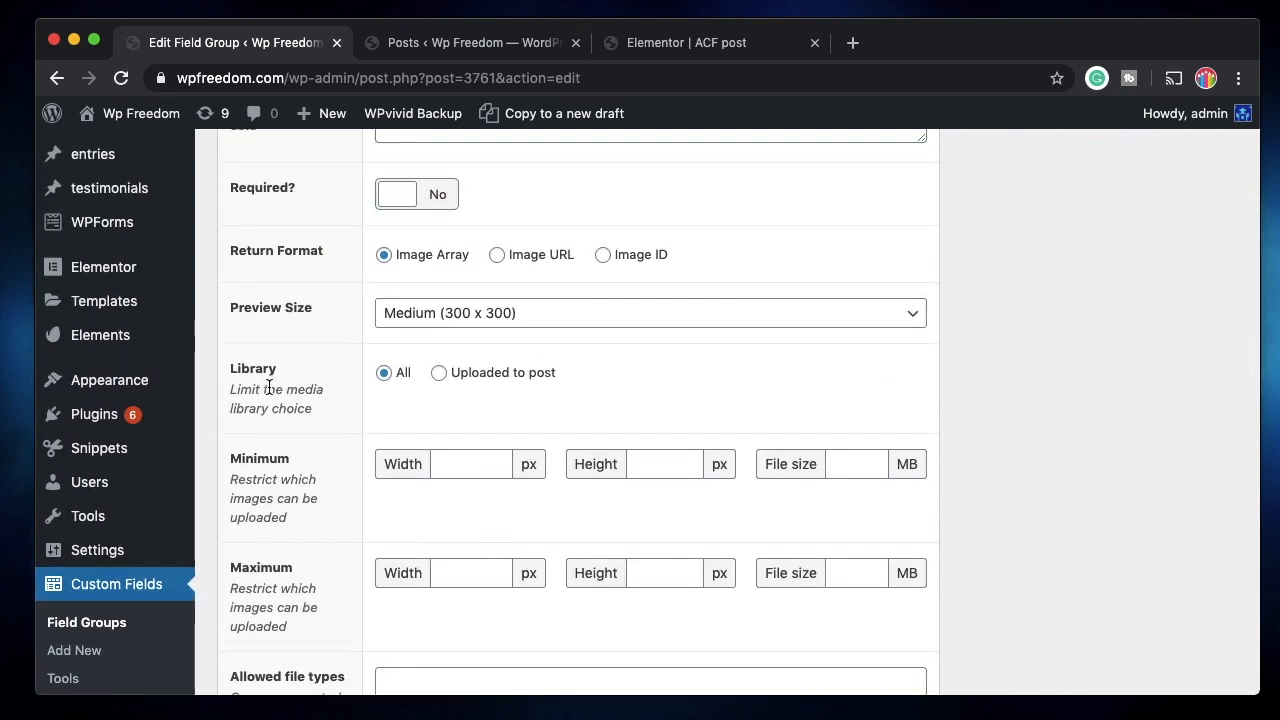
triple_click(294, 408)
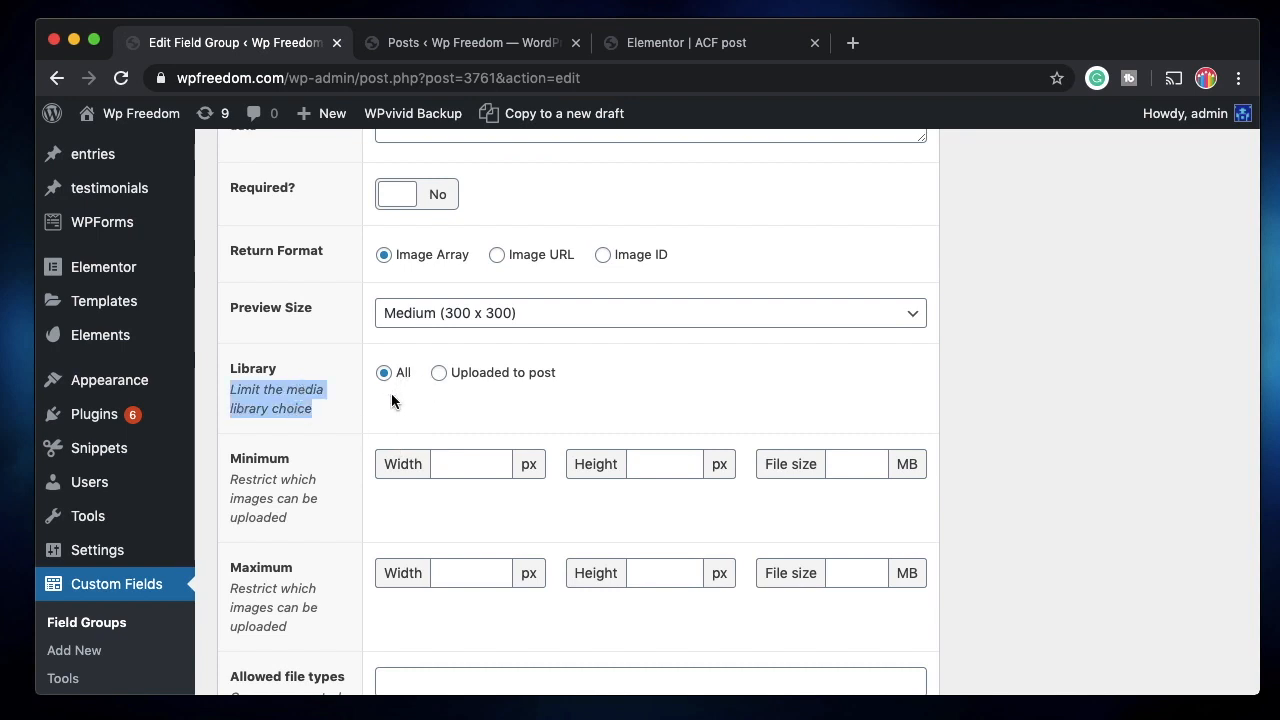
scroll(411, 424, down, 5)
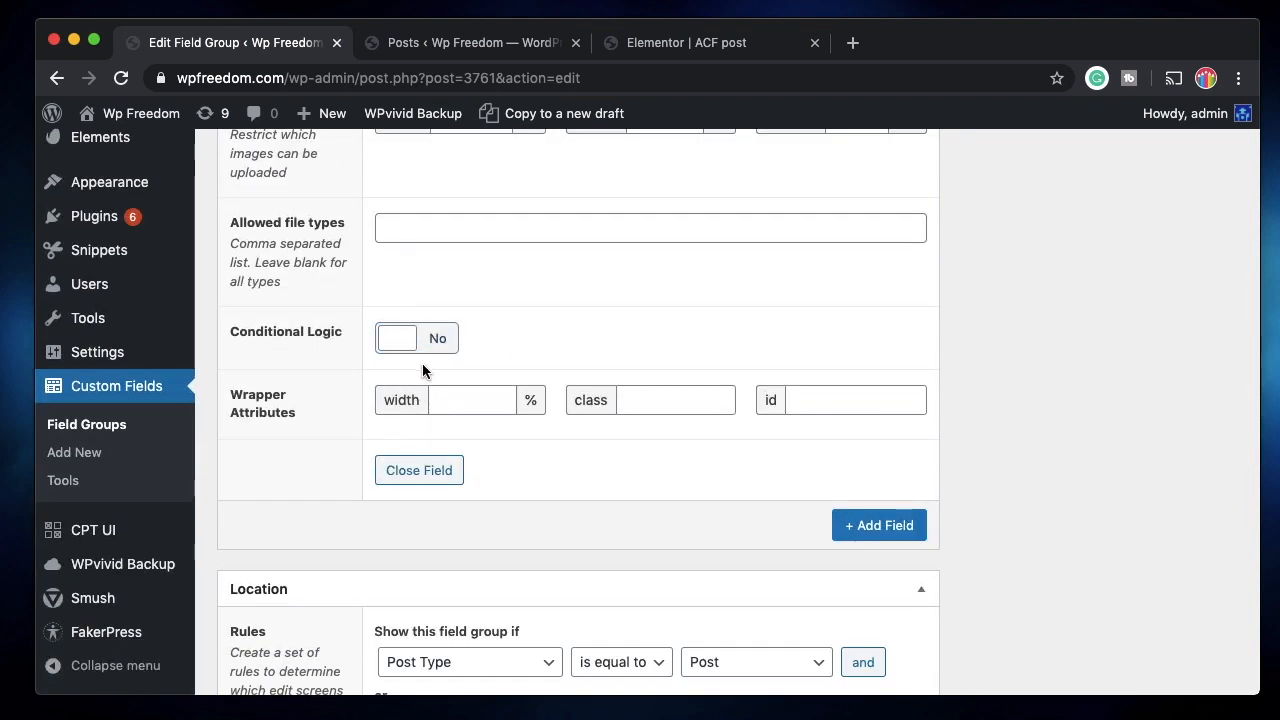
scroll(541, 306, up, 2)
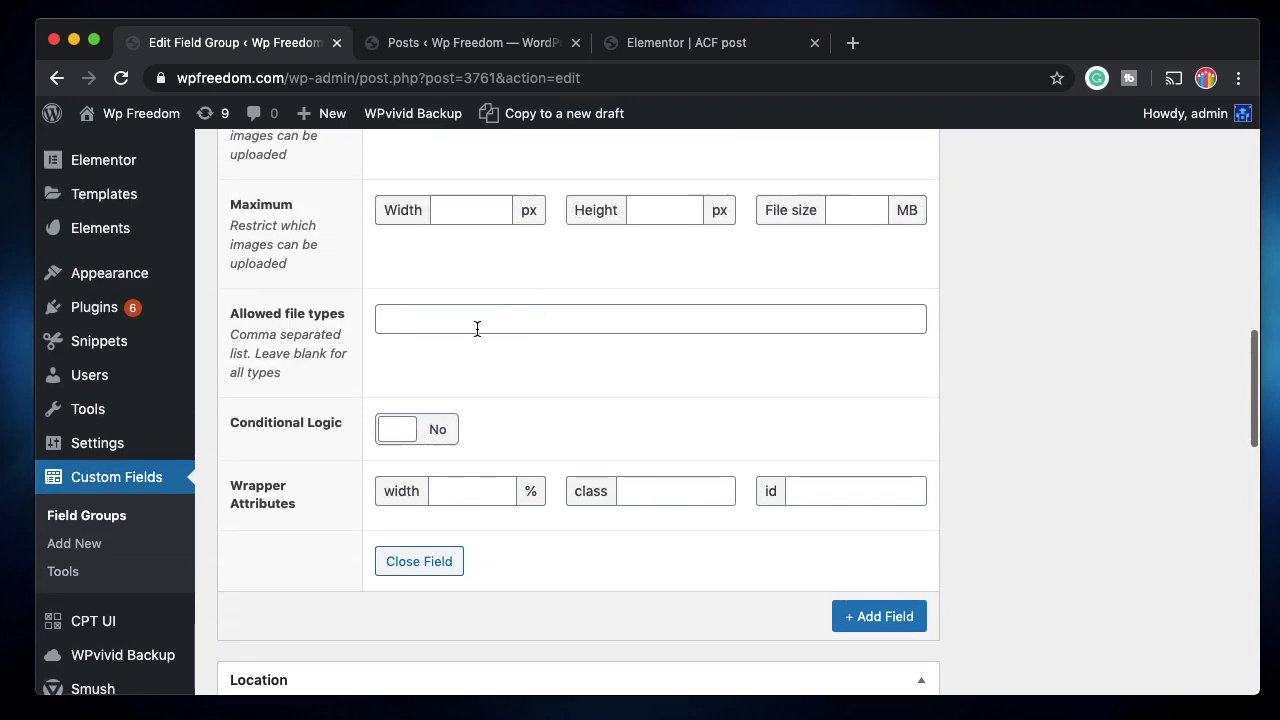
scroll(477, 327, up, 6)
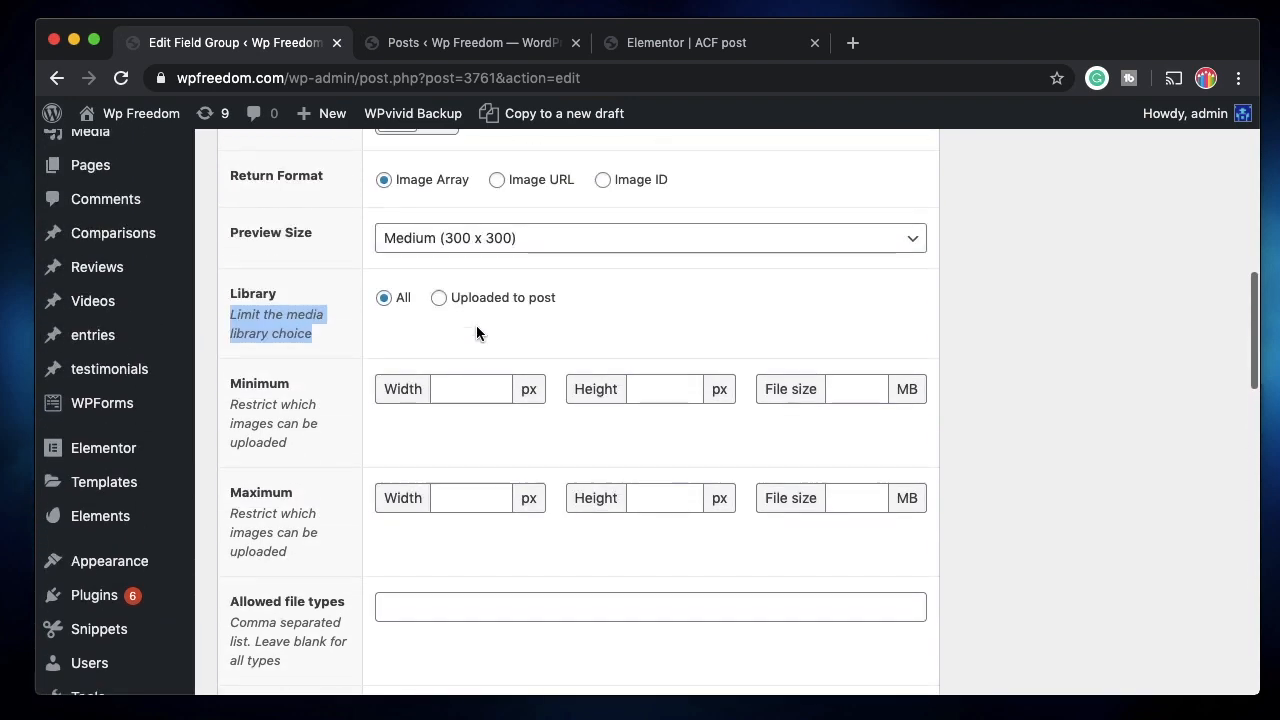
scroll(476, 325, down, 3)
scroll(476, 325, up, 9)
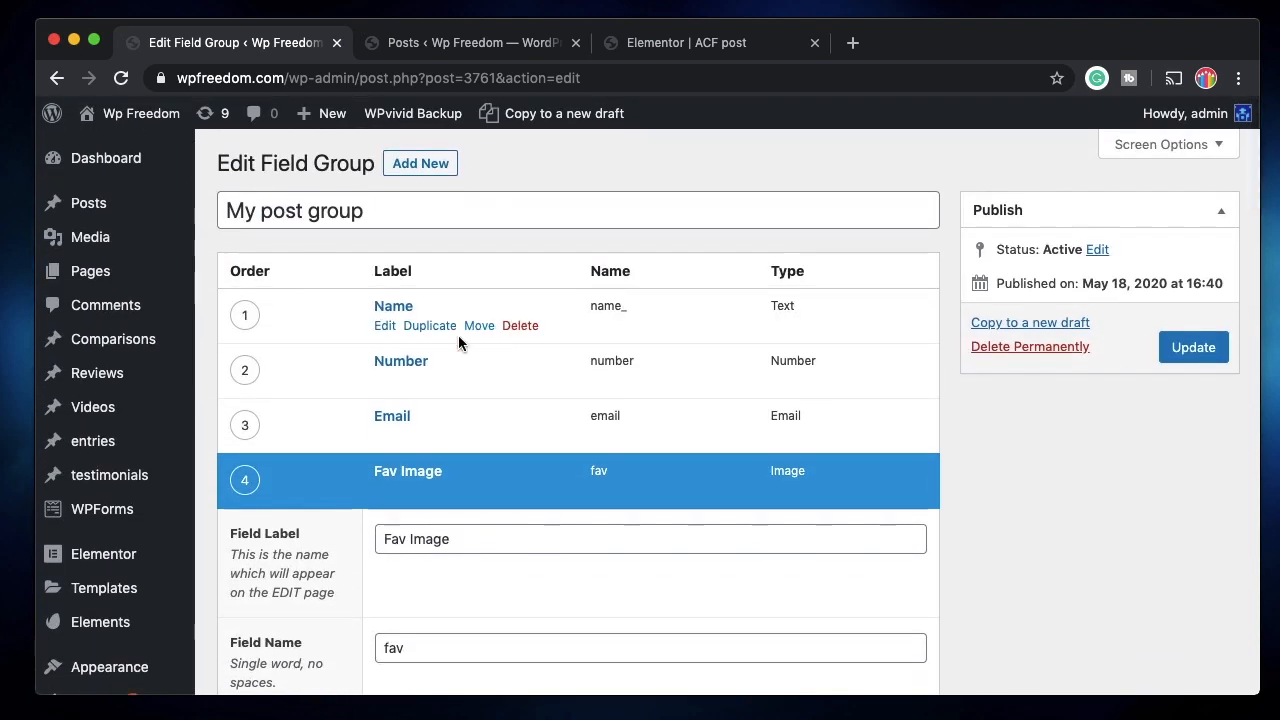
click(378, 435)
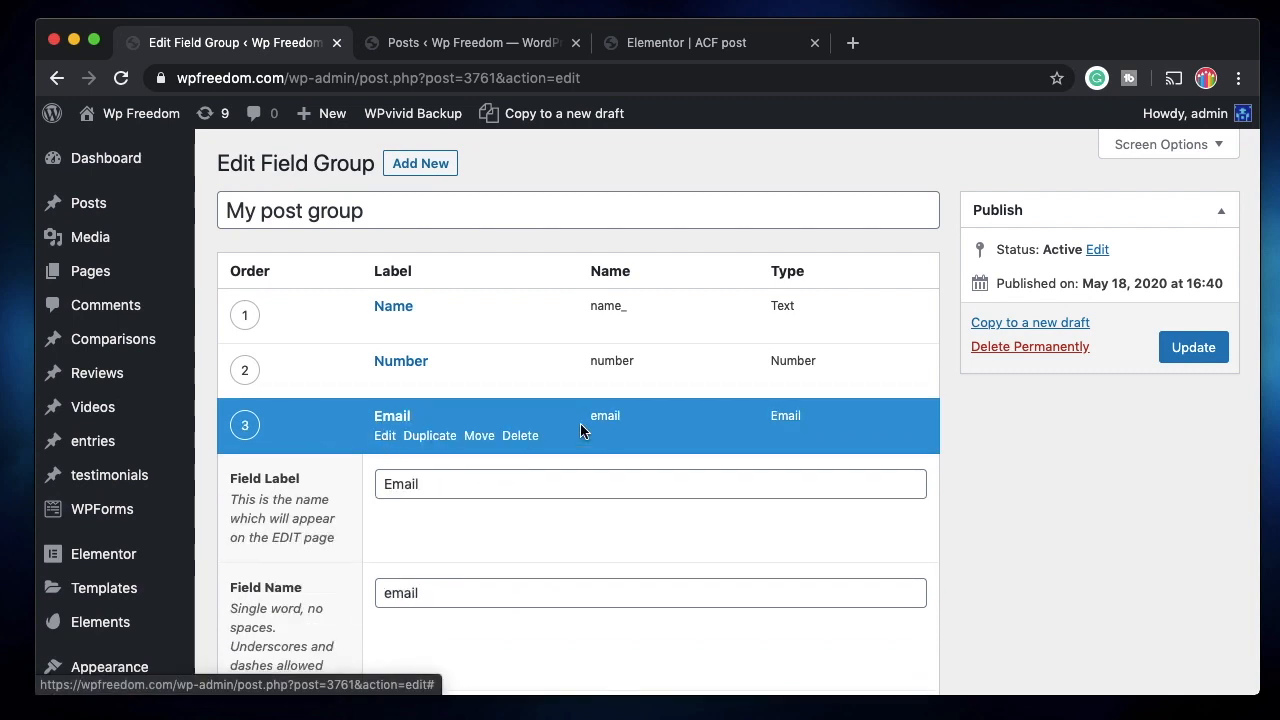
click(384, 438)
click(385, 492)
click(385, 492)
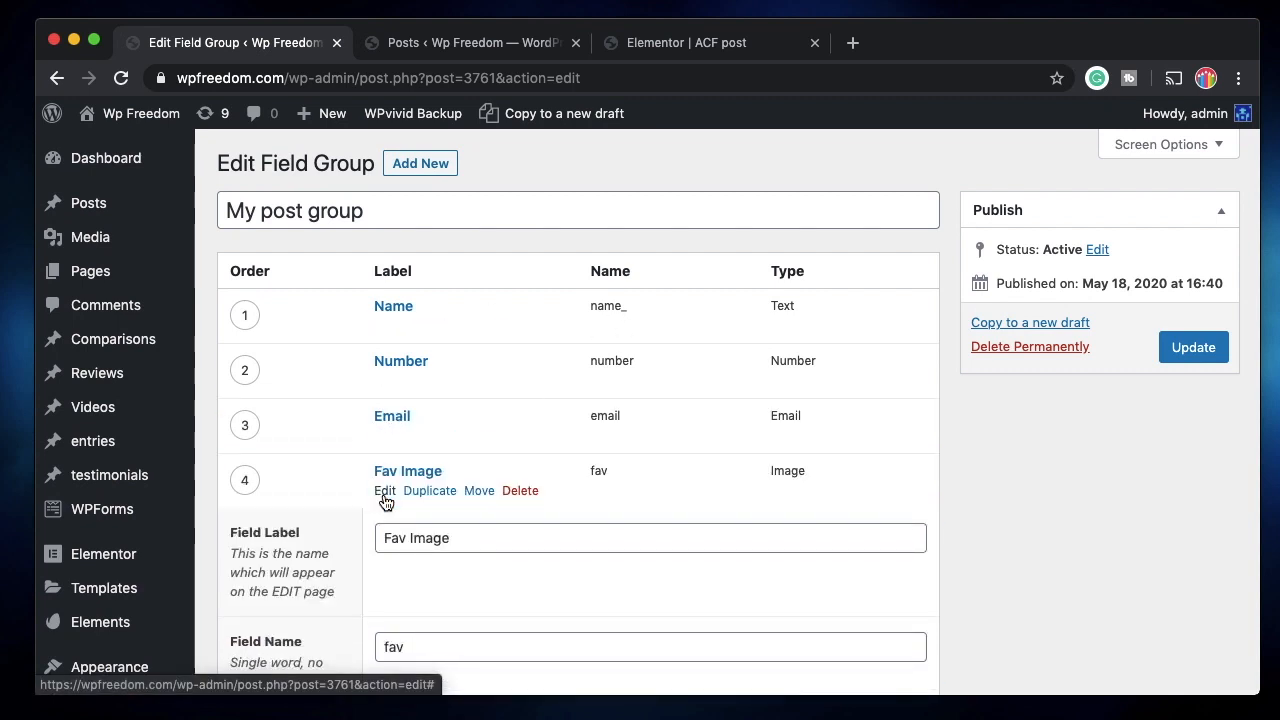
Save the field group and go to the Posts list.
click(1195, 348)
click(443, 44)
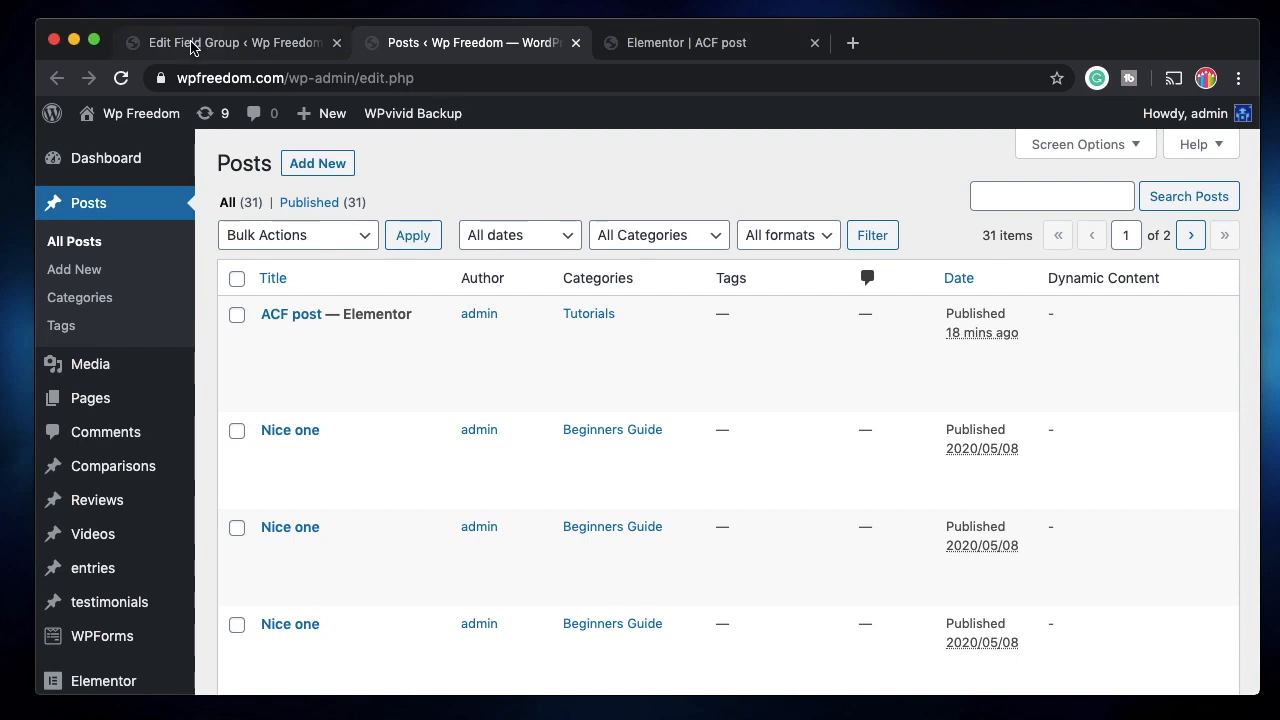
click(664, 48)
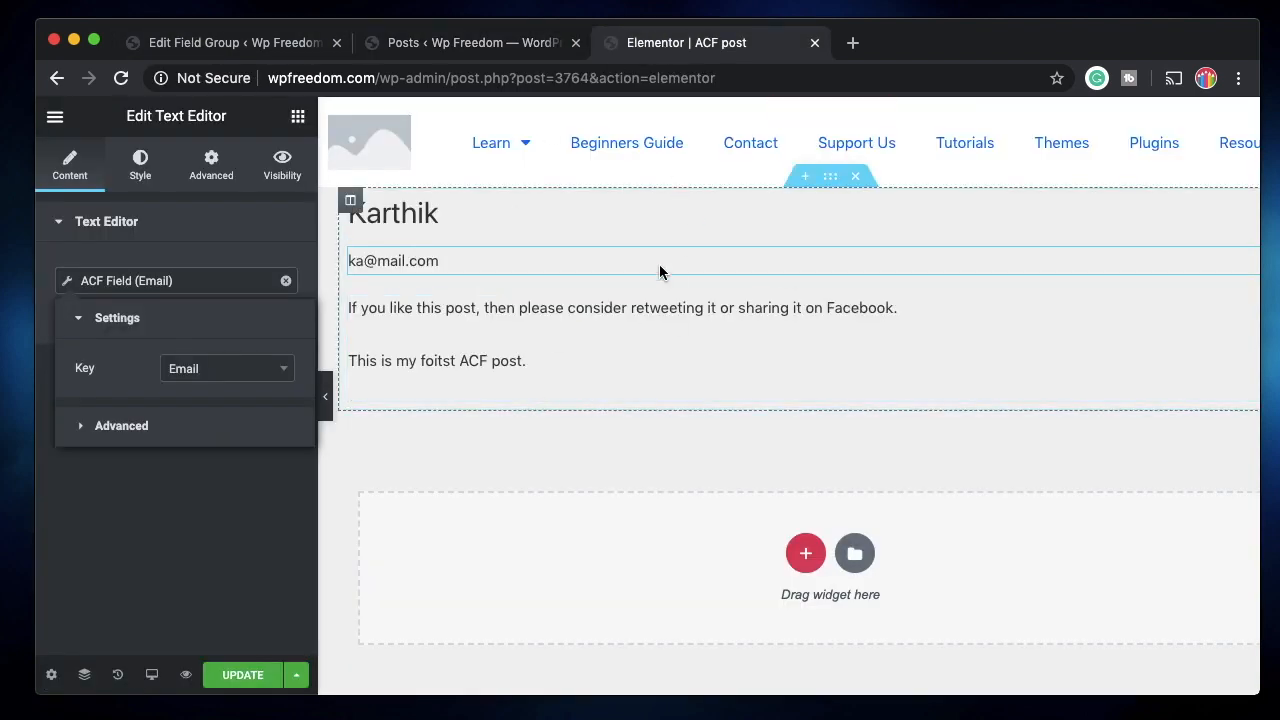
click(185, 565)
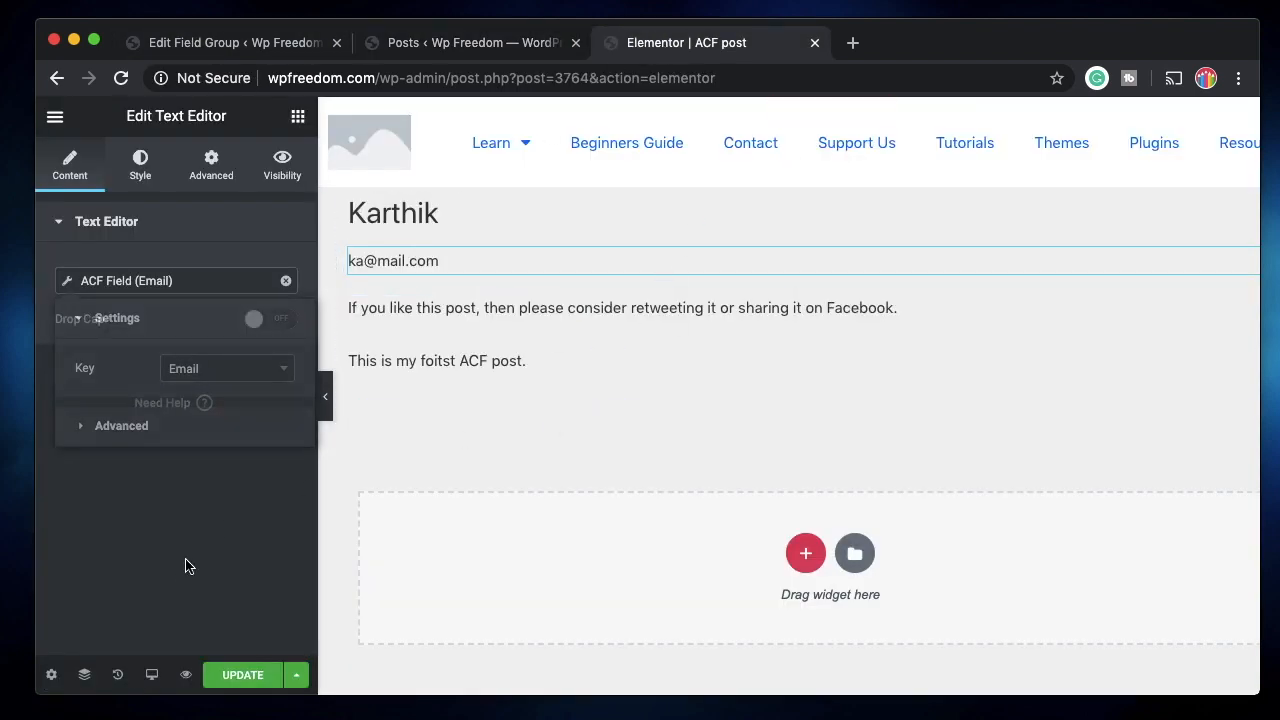
click(418, 48)
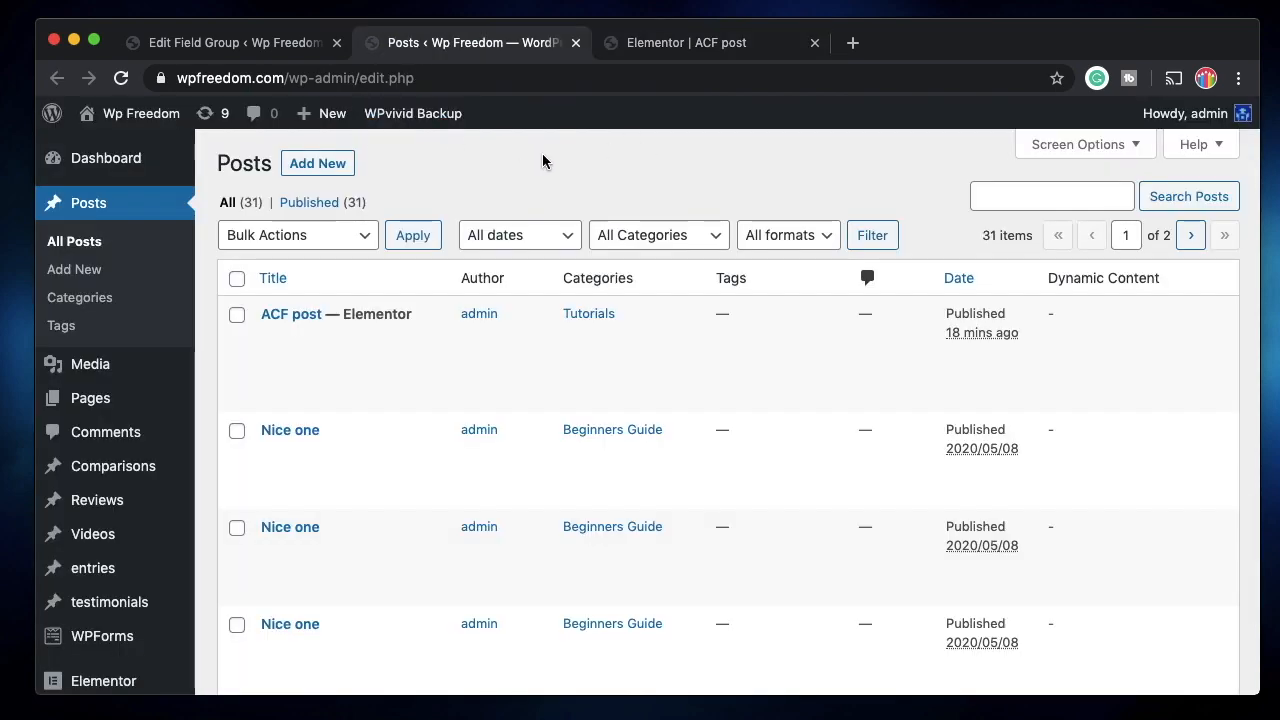
click(278, 38)
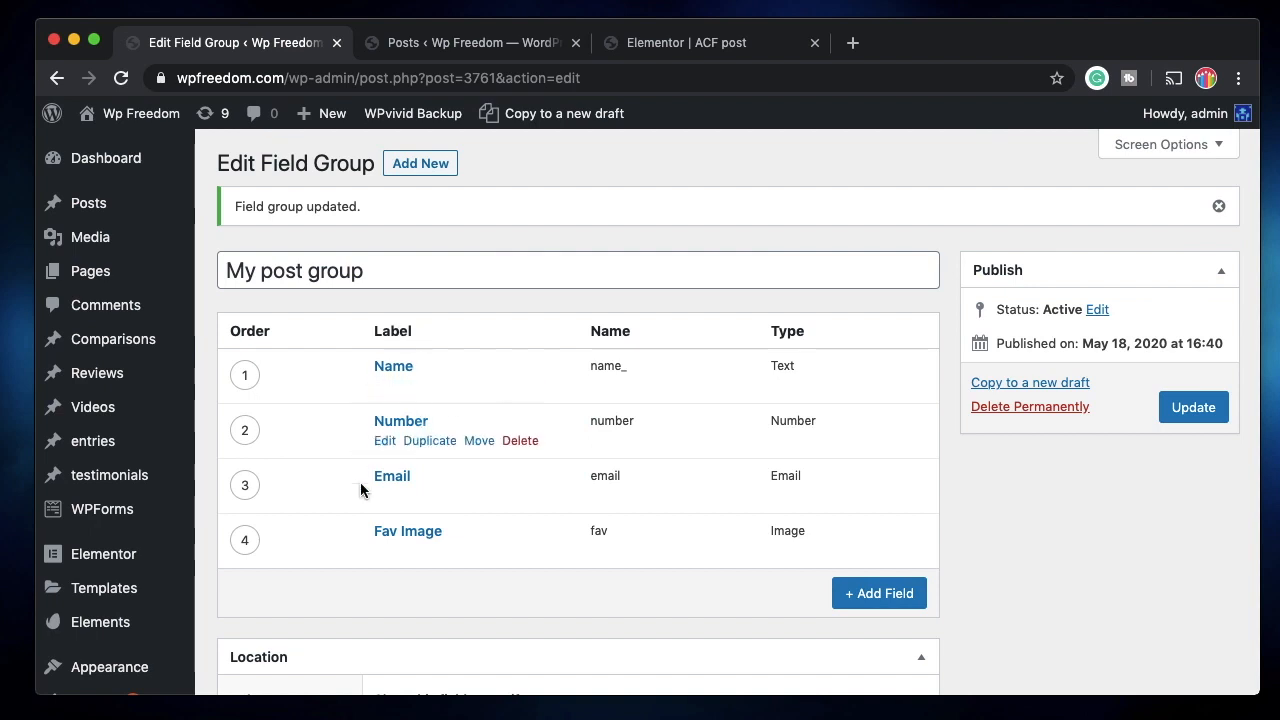
click(434, 46)
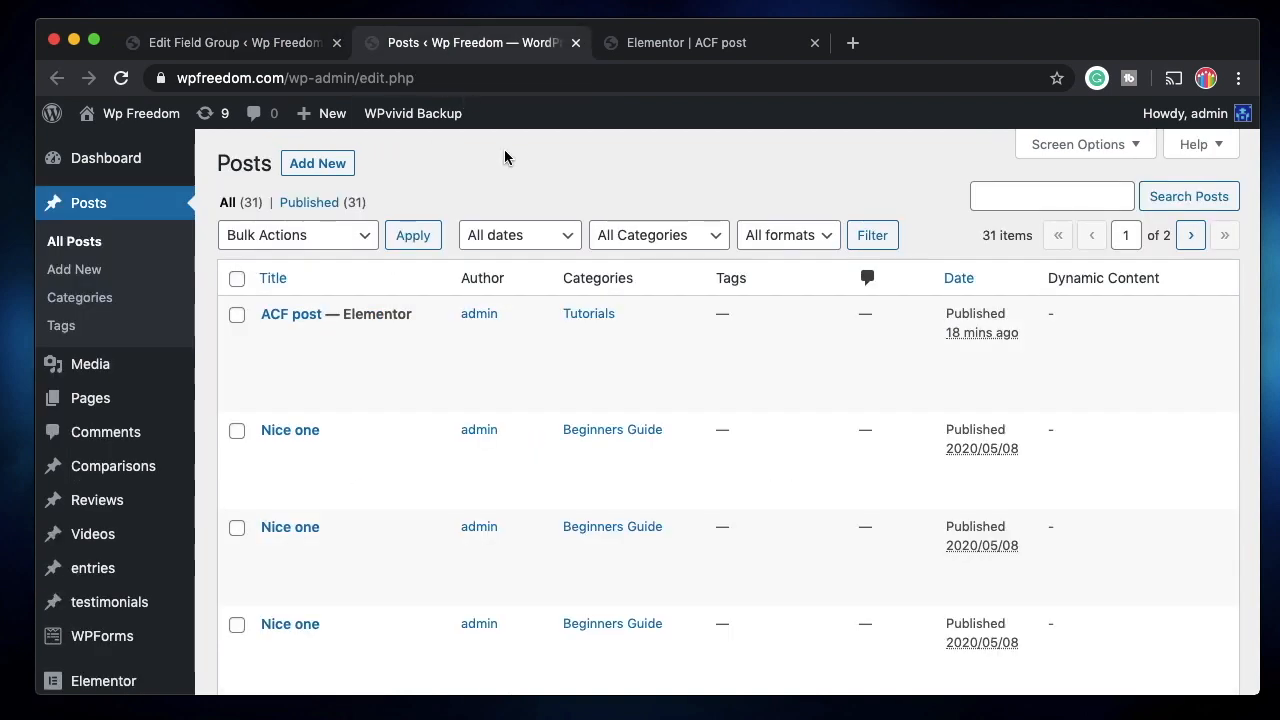
mouse_move(271, 338)
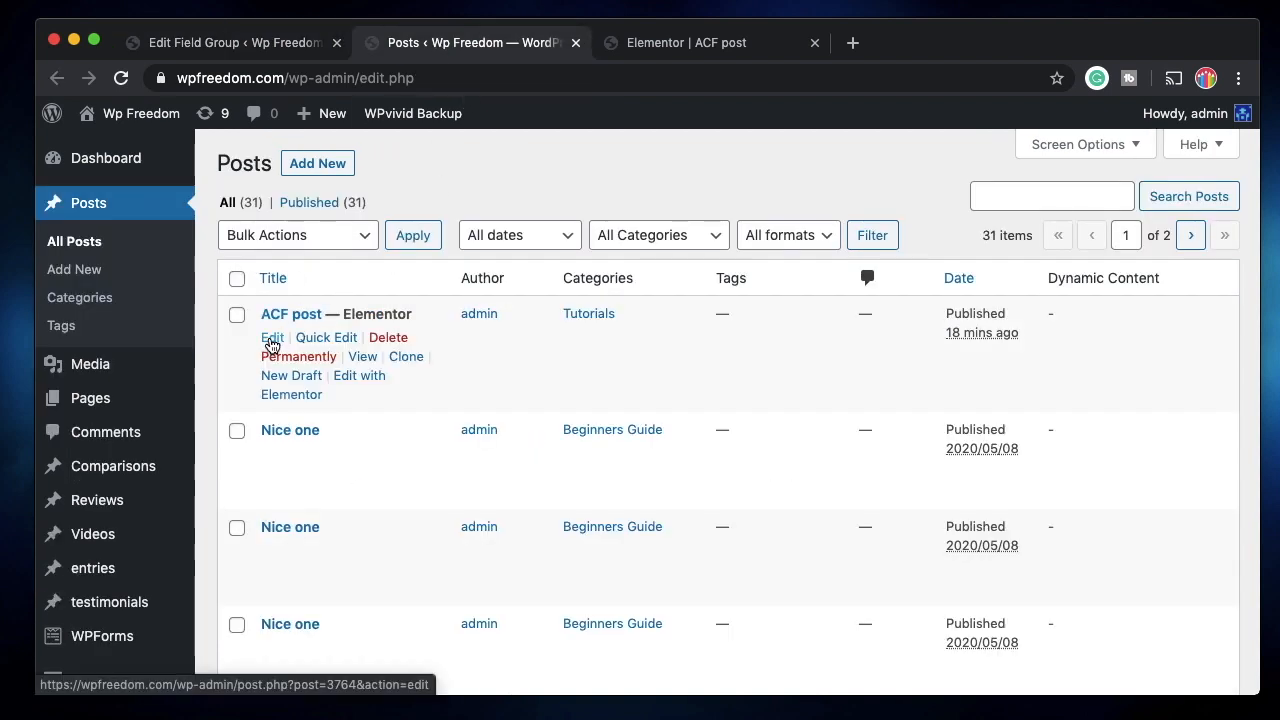
Set ACF post's Fav Image field to the orange background image, 263-scaled.jpg.
click(271, 340)
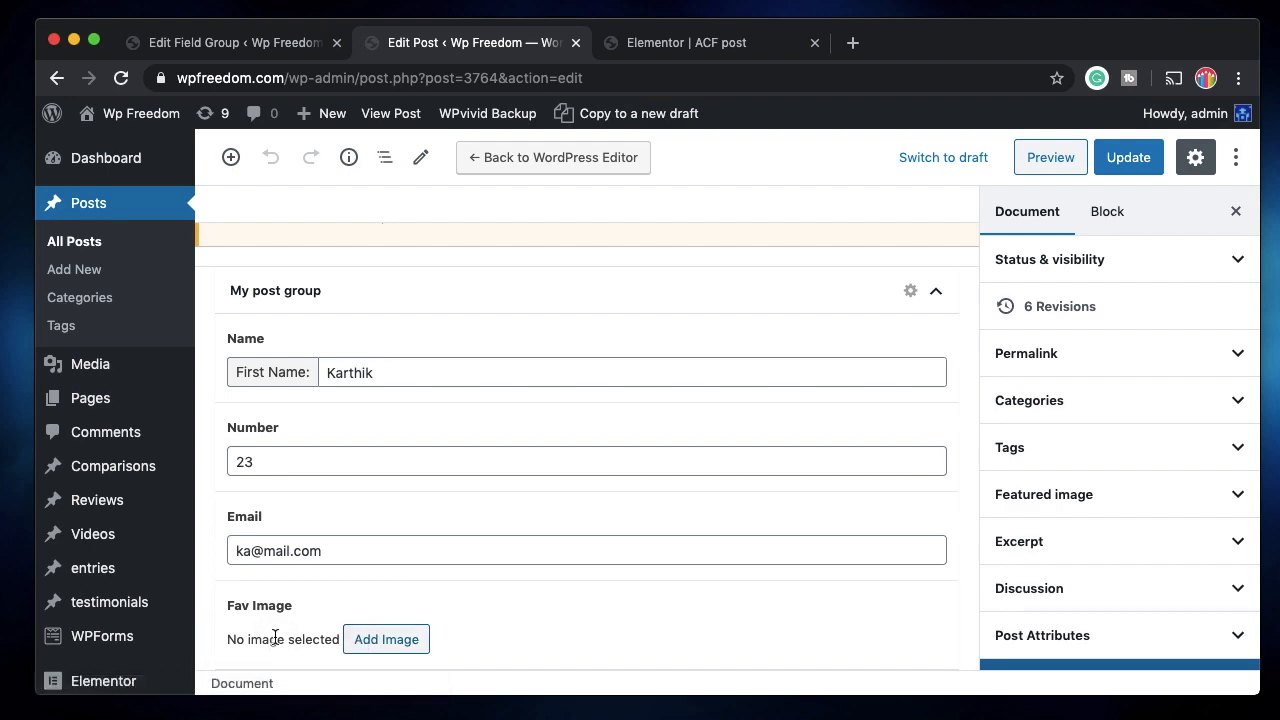
click(380, 640)
click(428, 387)
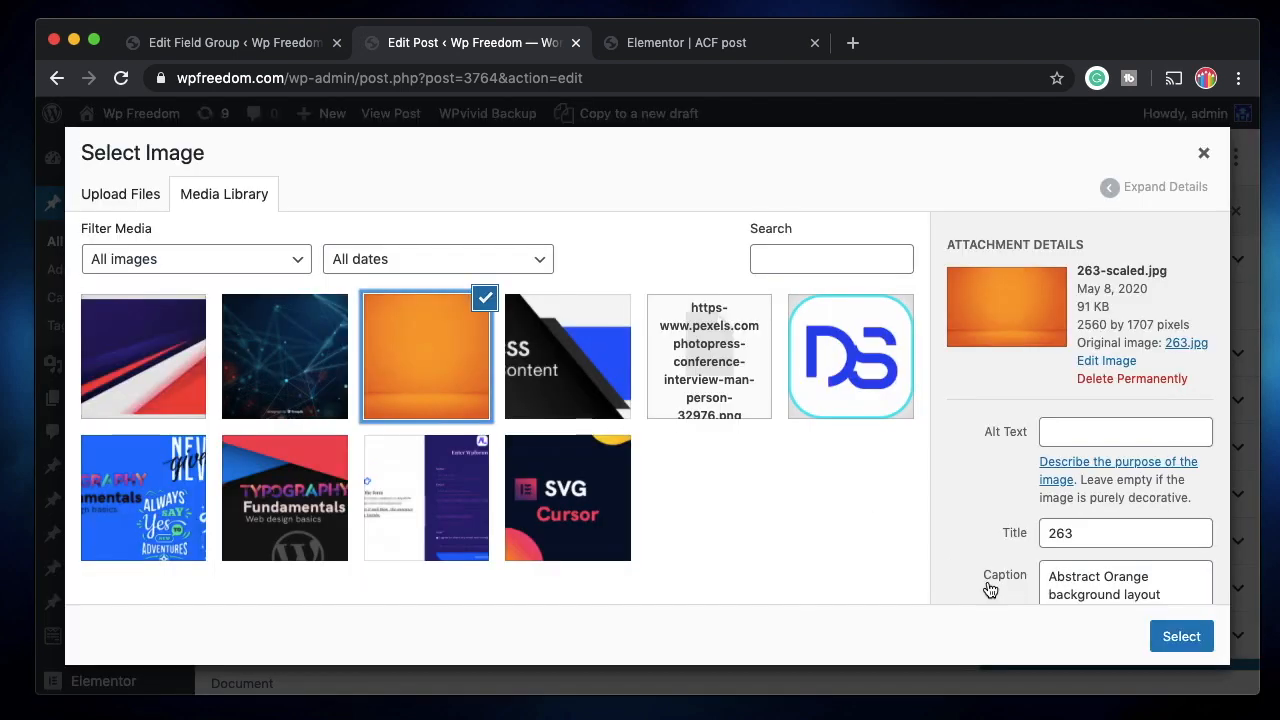
click(1181, 636)
Update the post and return to the Elementor editor.
click(1140, 158)
scroll(587, 438, up, 8)
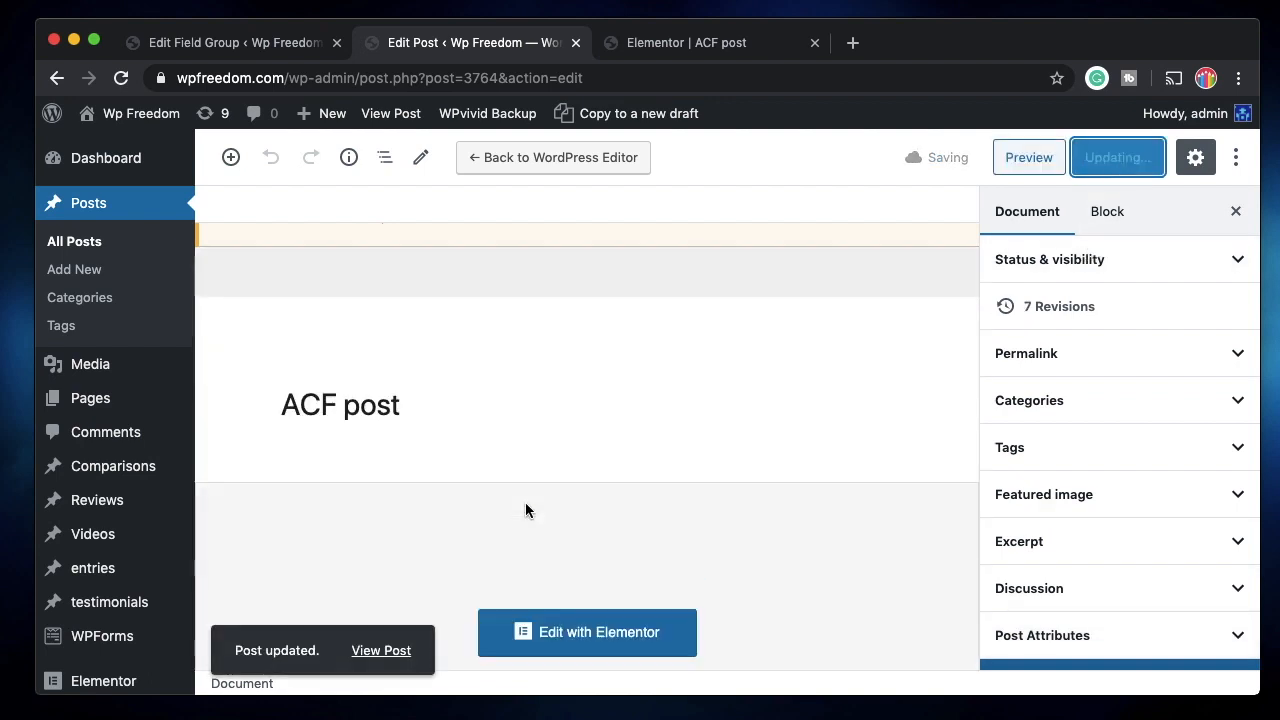
click(694, 45)
Save the Elementor layout, reload it, and check the post editor before returning.
click(240, 673)
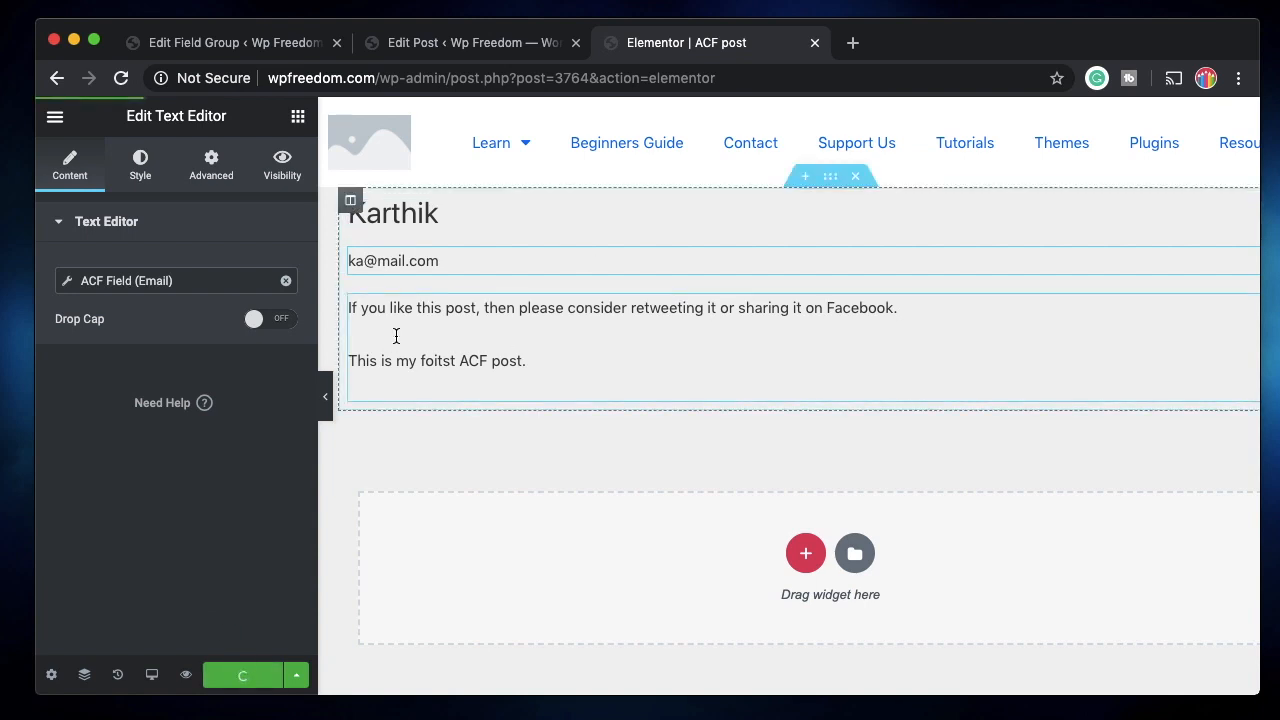
click(121, 80)
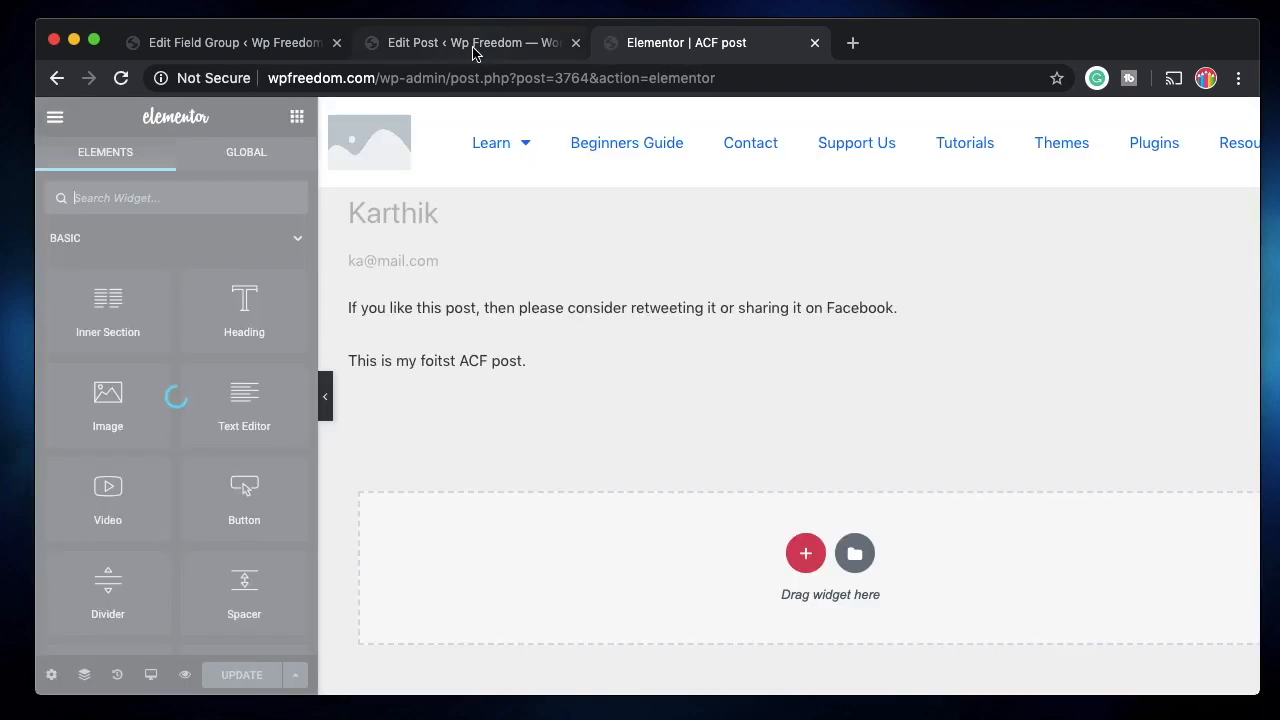
click(471, 45)
scroll(445, 430, down, 3)
scroll(440, 488, down, 5)
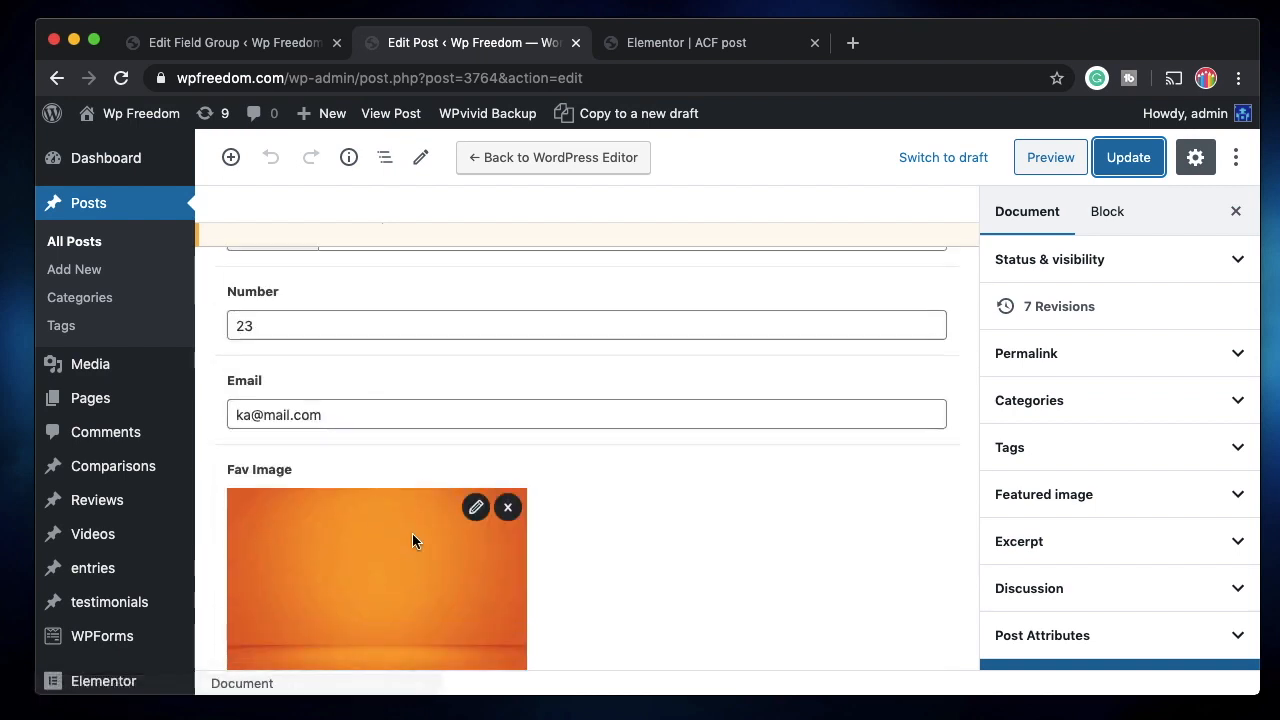
click(692, 57)
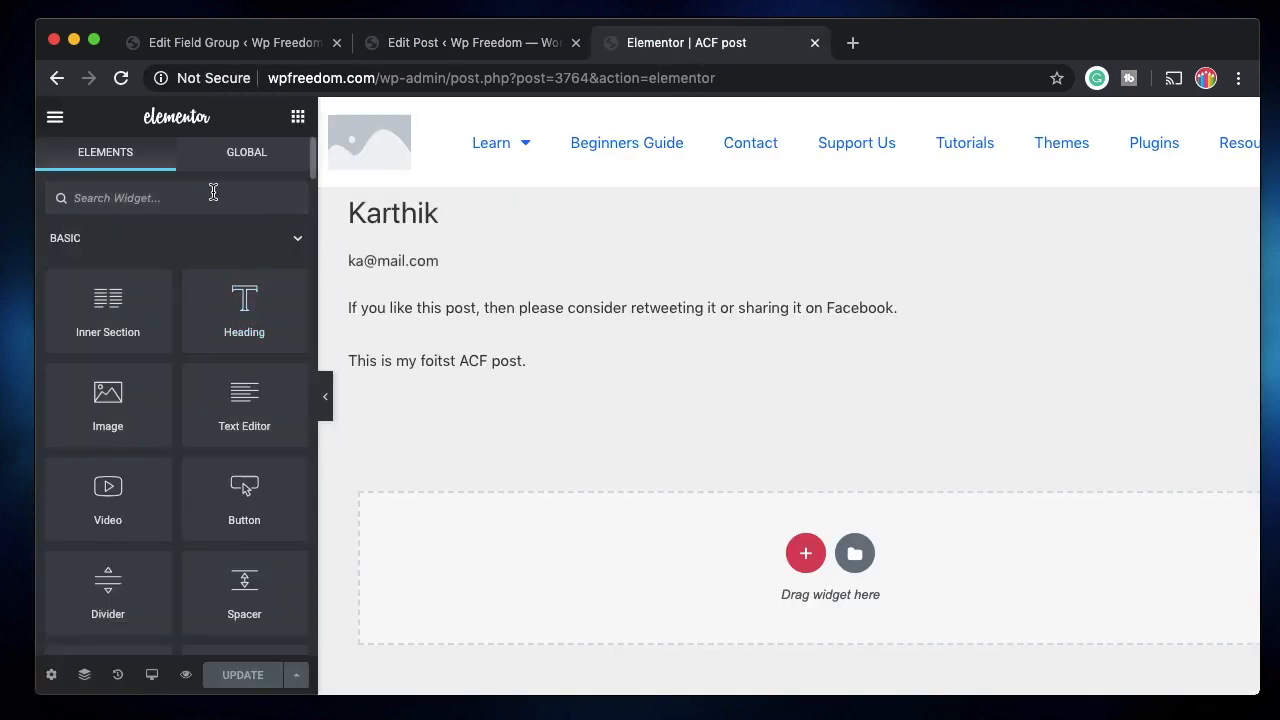
Add an Image widget below the Name heading sourced from ACF Image Field key Fav Image.
text(ima)
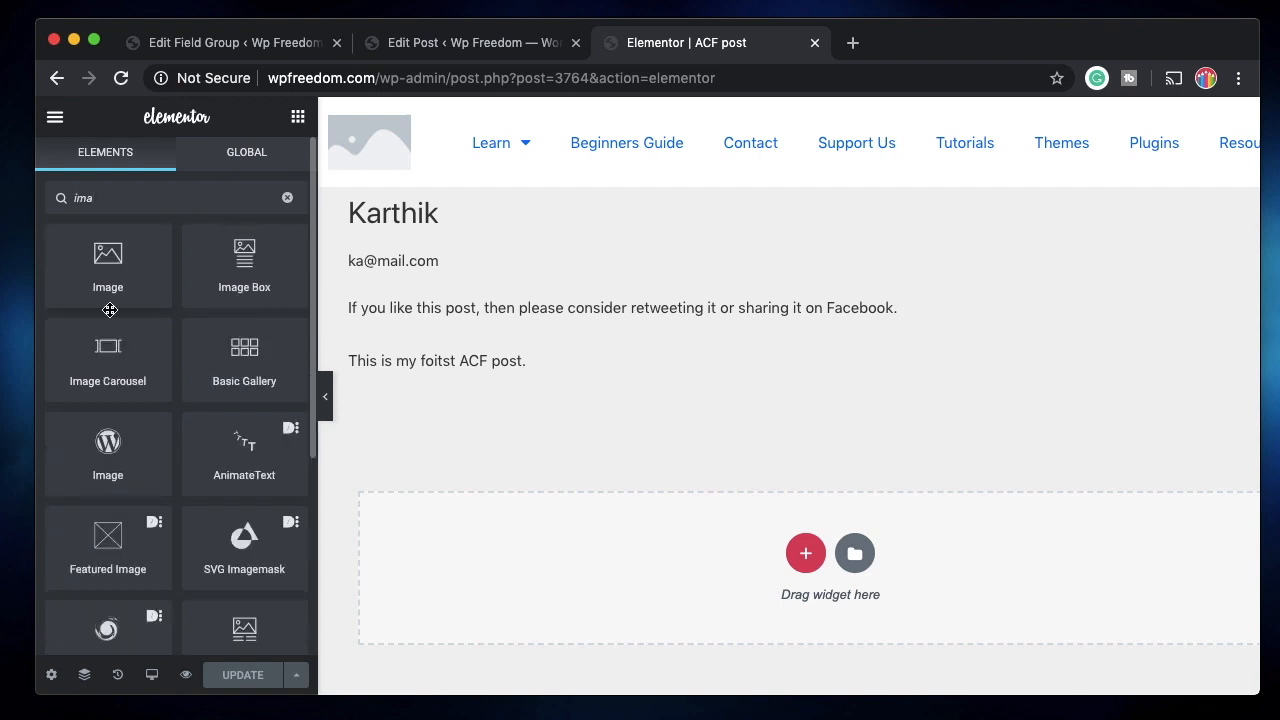
drag(122, 270, 110, 183)
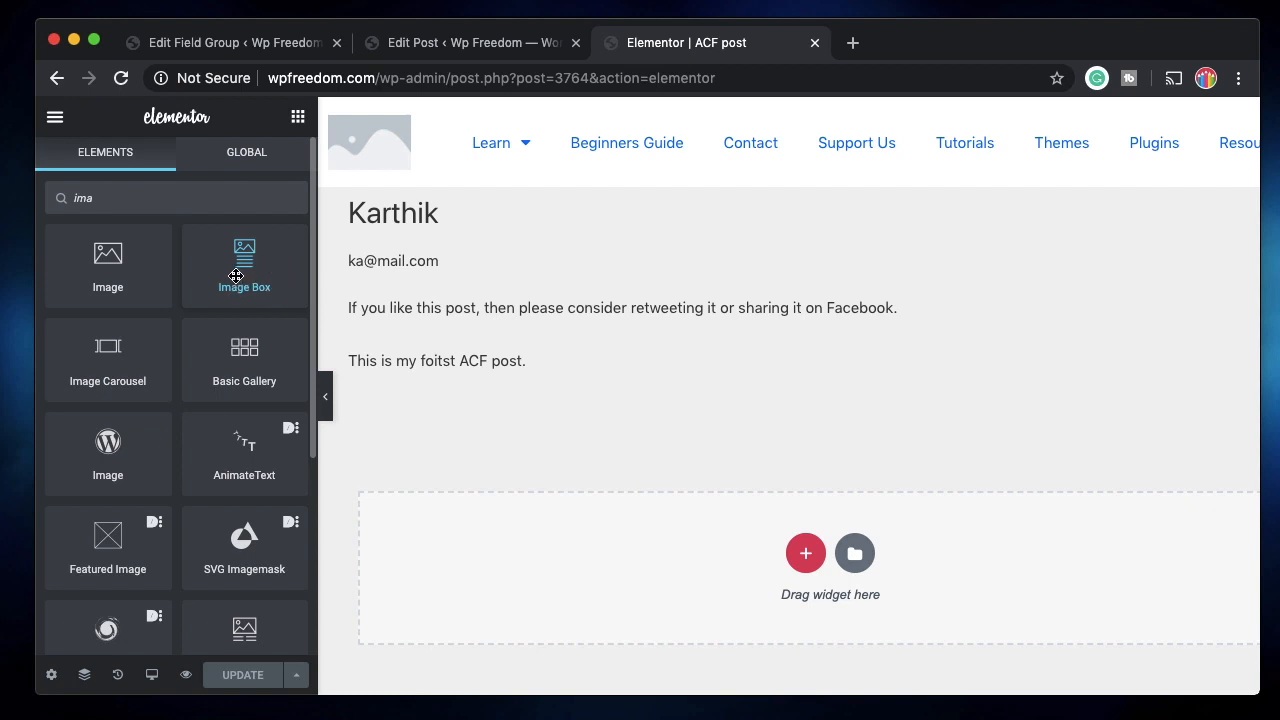
drag(127, 269, 403, 257)
click(283, 371)
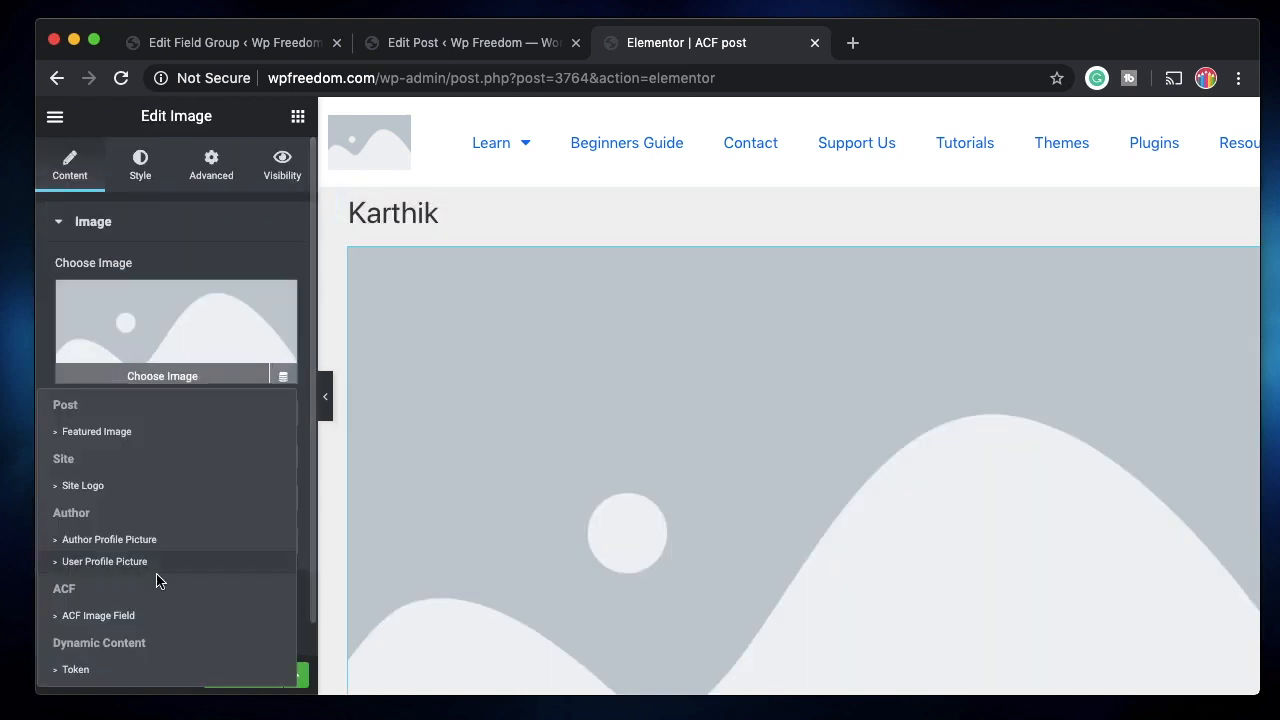
click(110, 616)
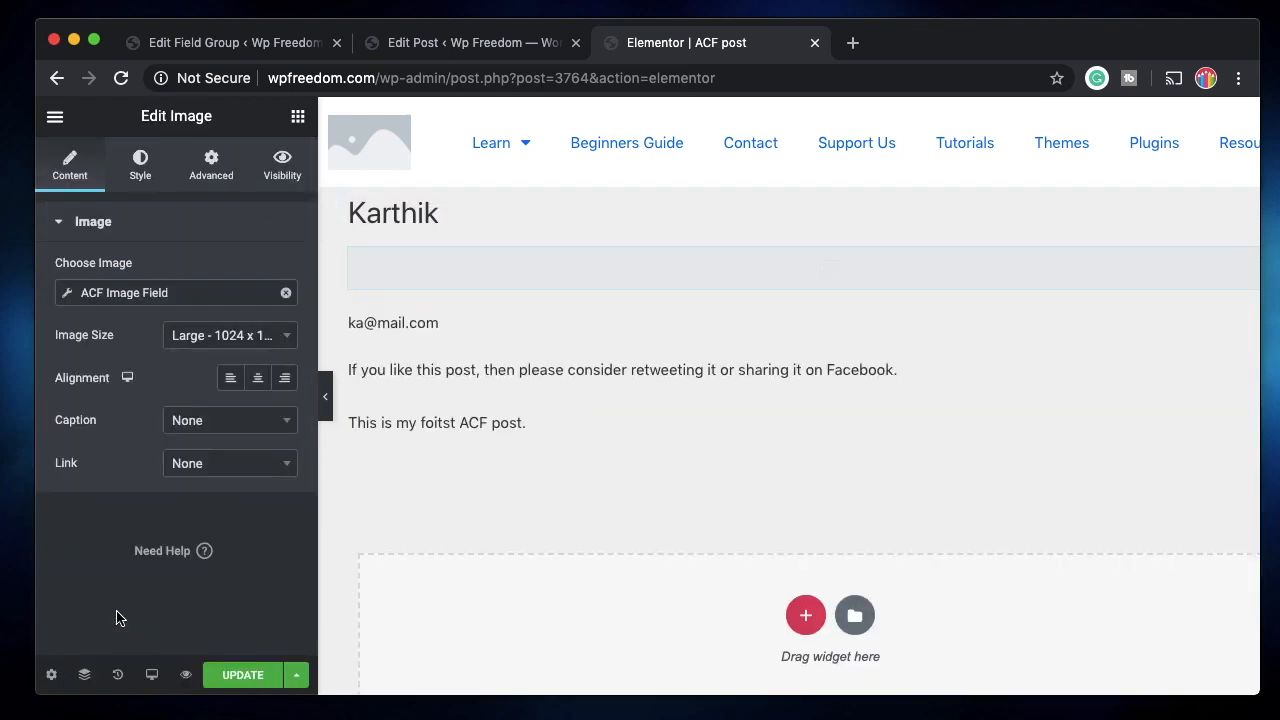
click(157, 287)
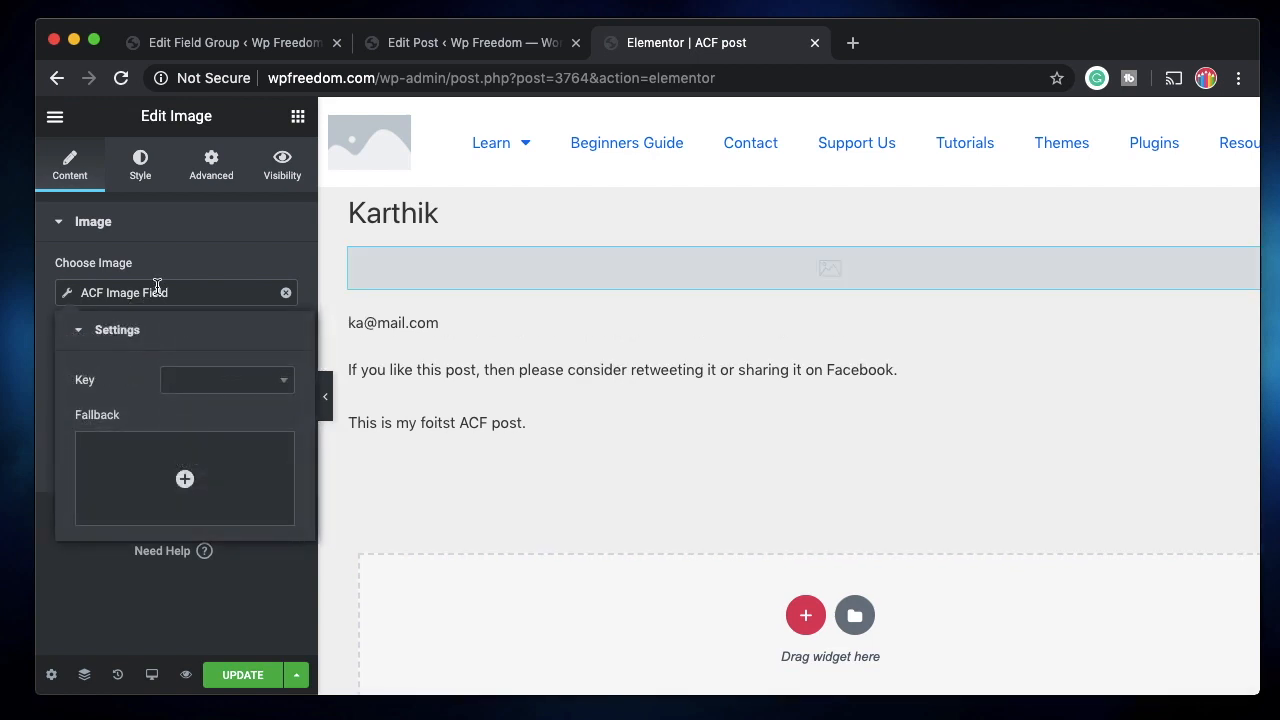
click(254, 381)
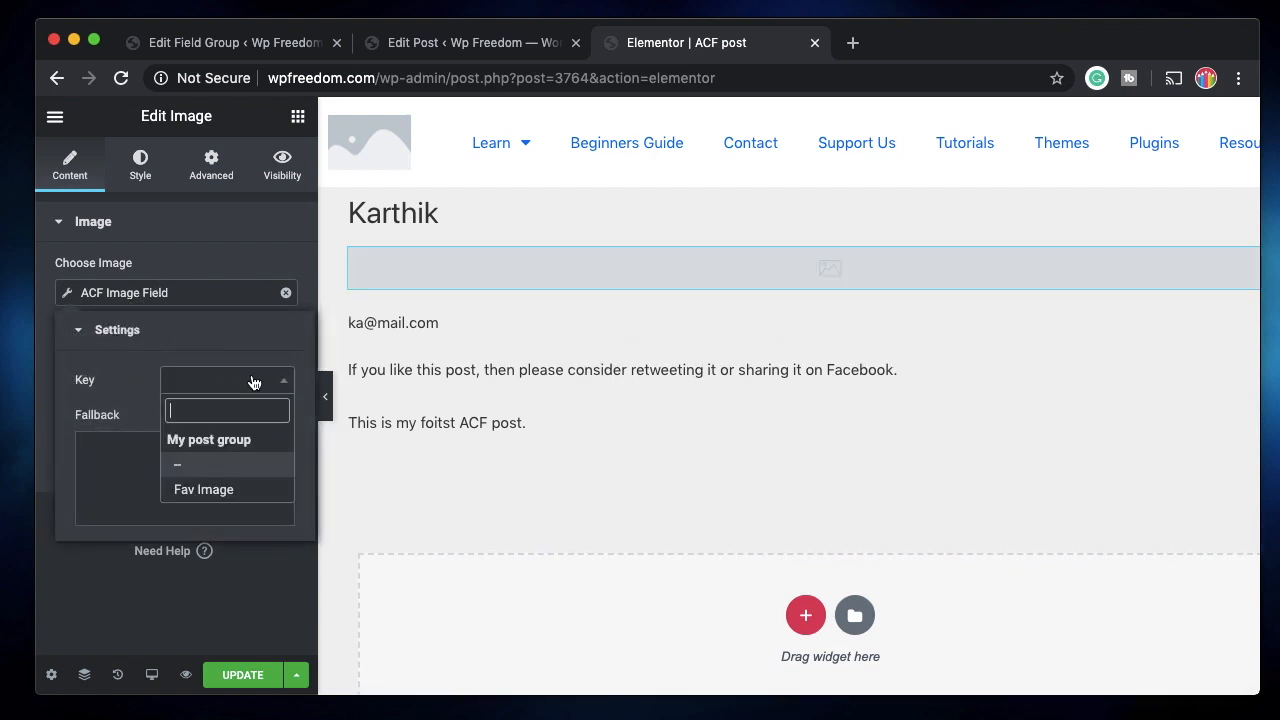
click(212, 490)
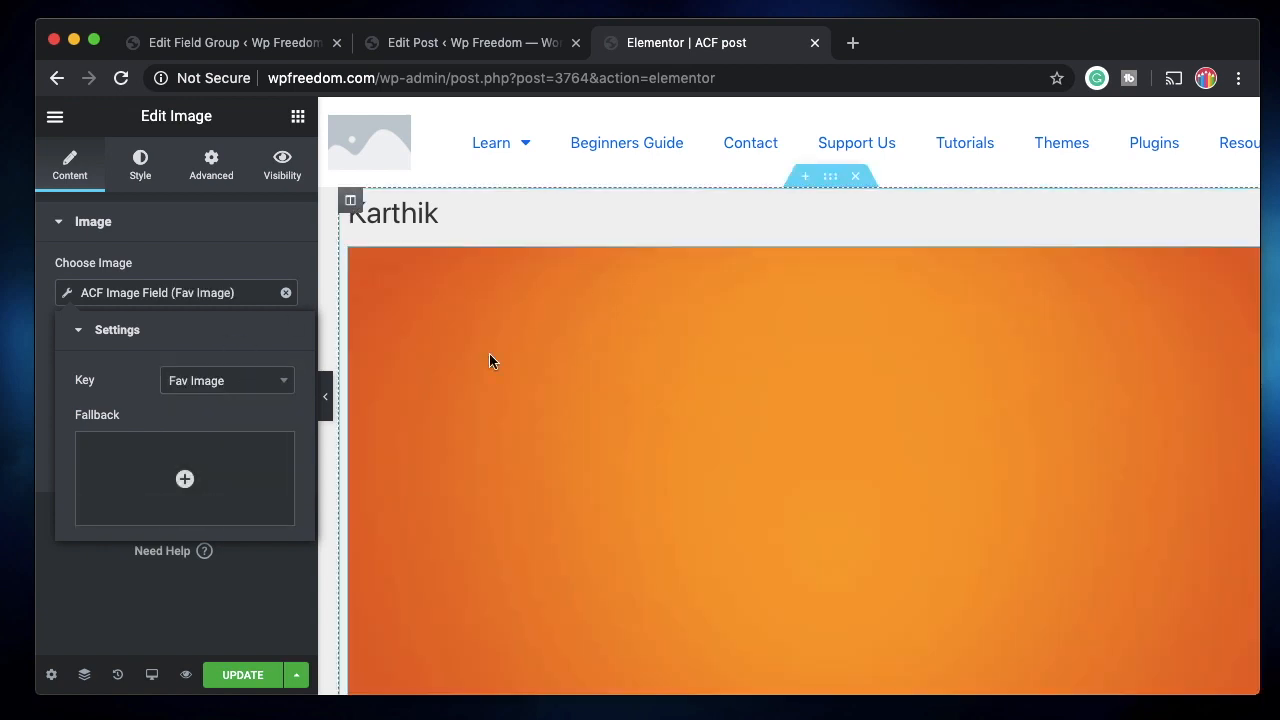
click(187, 228)
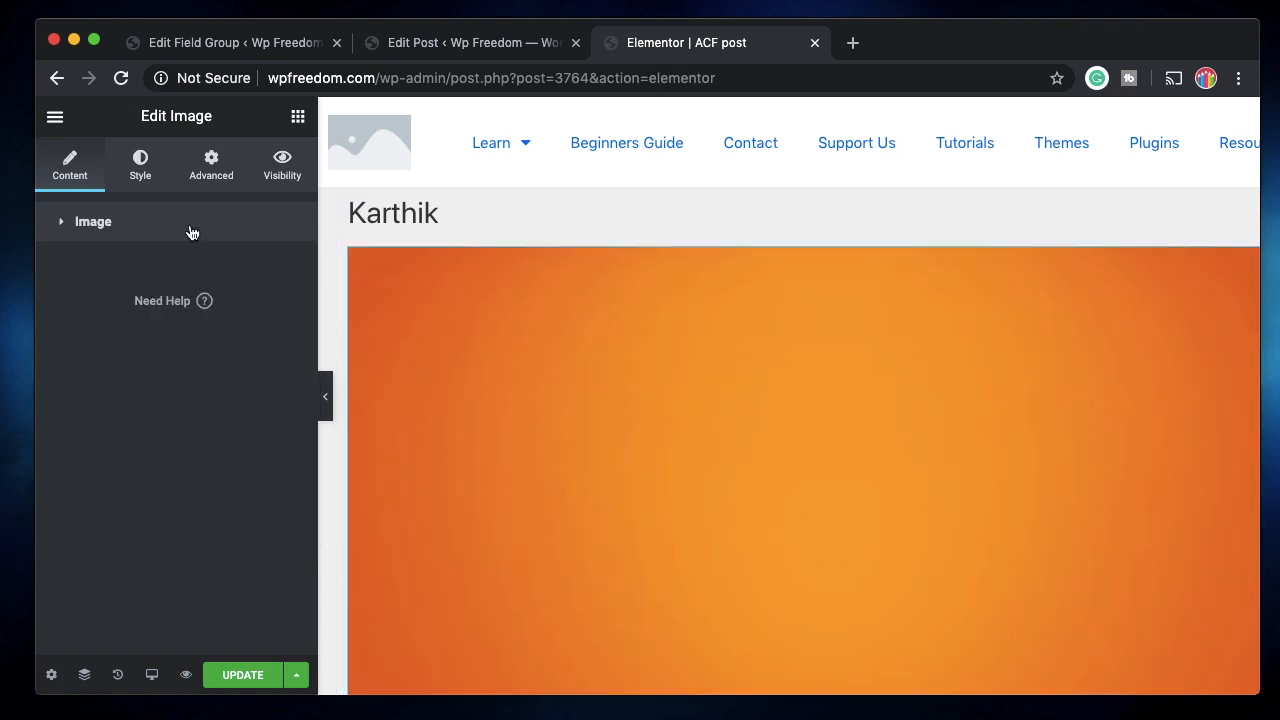
Style the image with 29% width, max width 26 and a solid border.
click(126, 178)
drag(55, 308, 105, 311)
drag(55, 385, 109, 388)
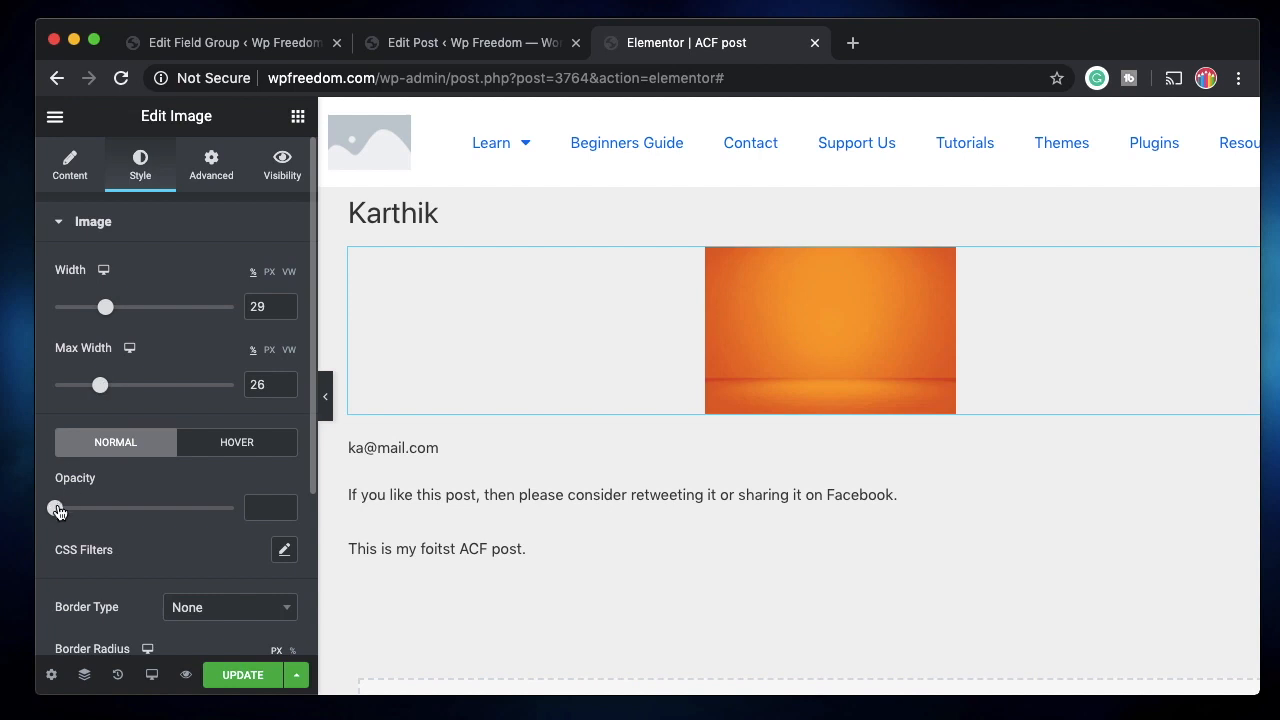
scroll(130, 583, down, 4)
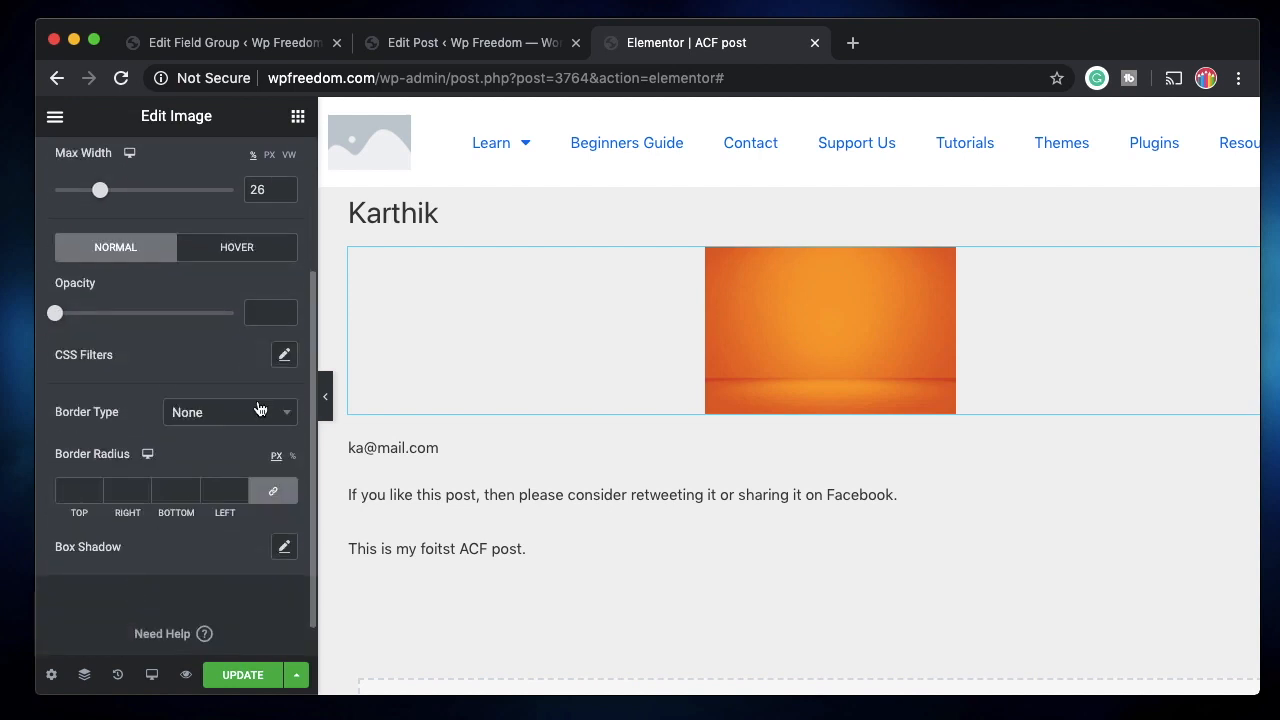
click(259, 408)
click(225, 492)
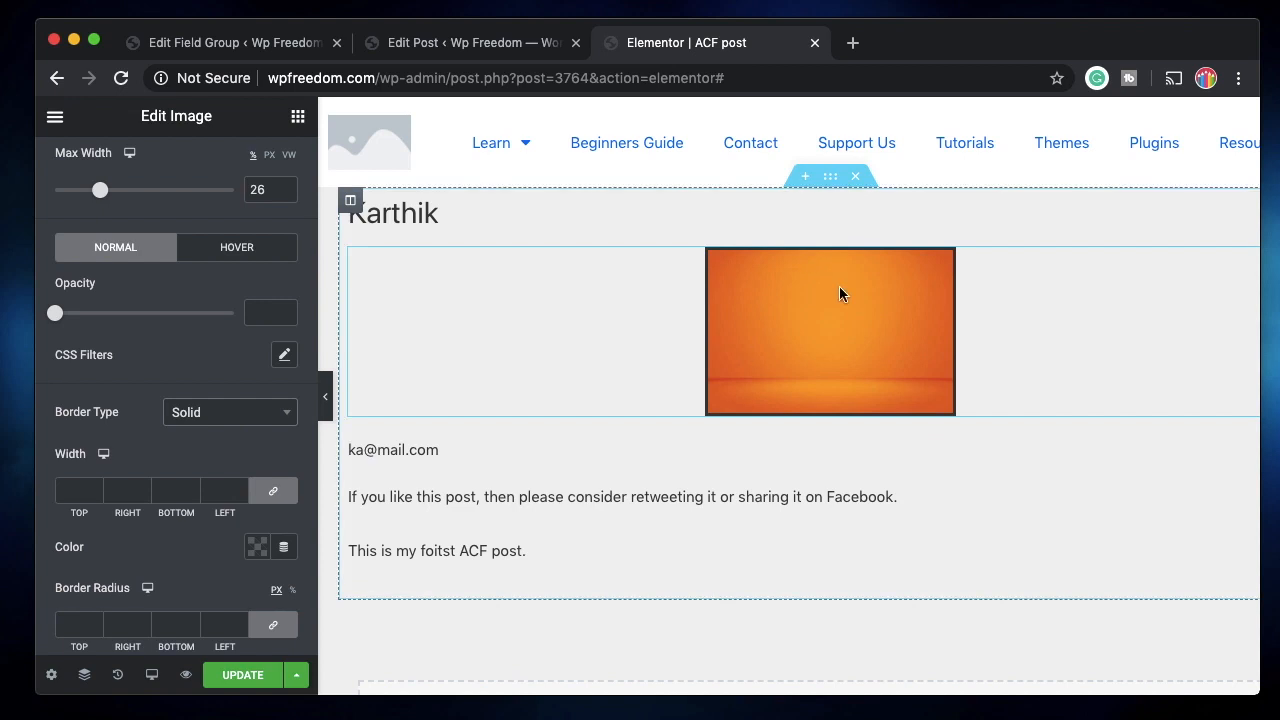
Compare the layout against the post editor and bring up the Elementor widgets list.
click(427, 44)
scroll(467, 346, down, 1)
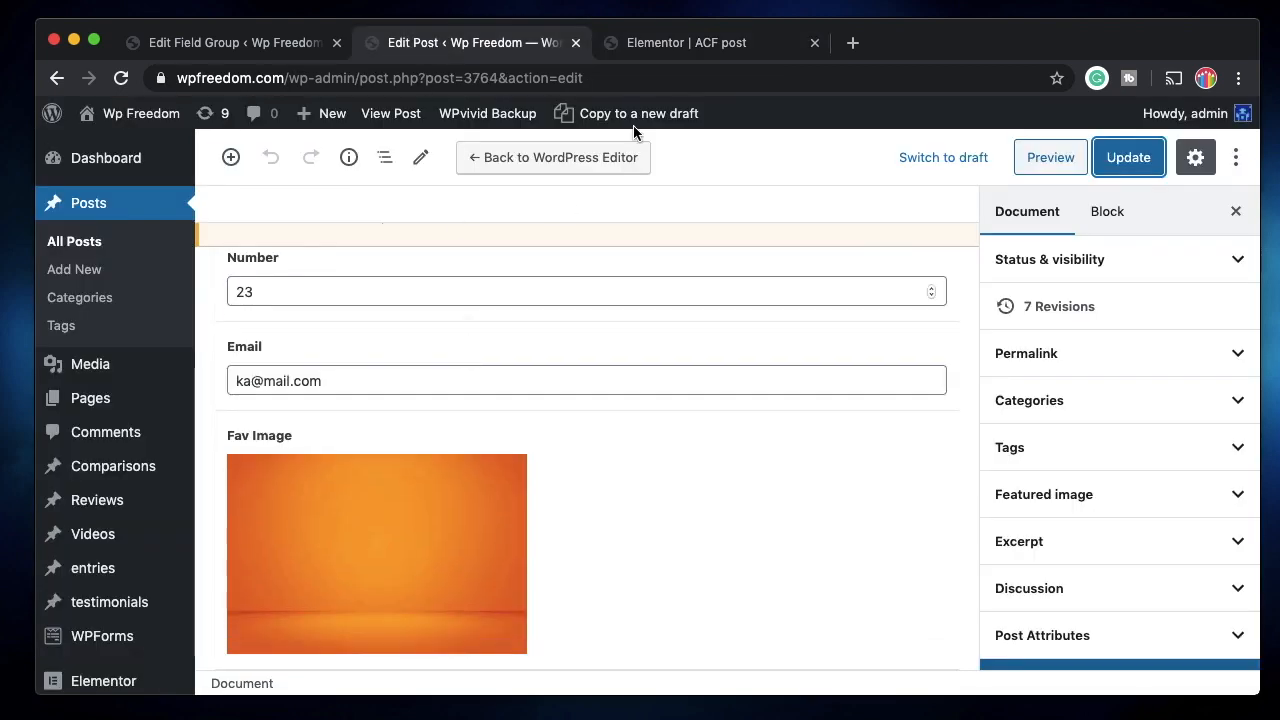
click(705, 48)
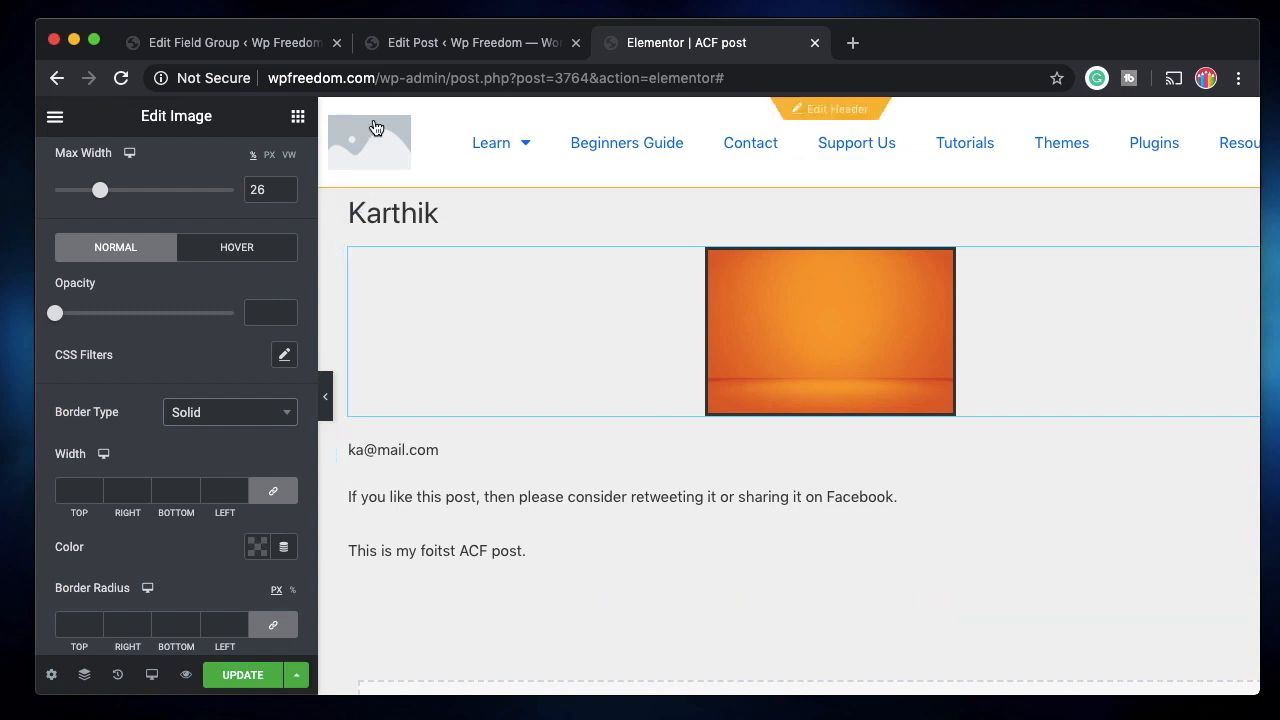
click(298, 117)
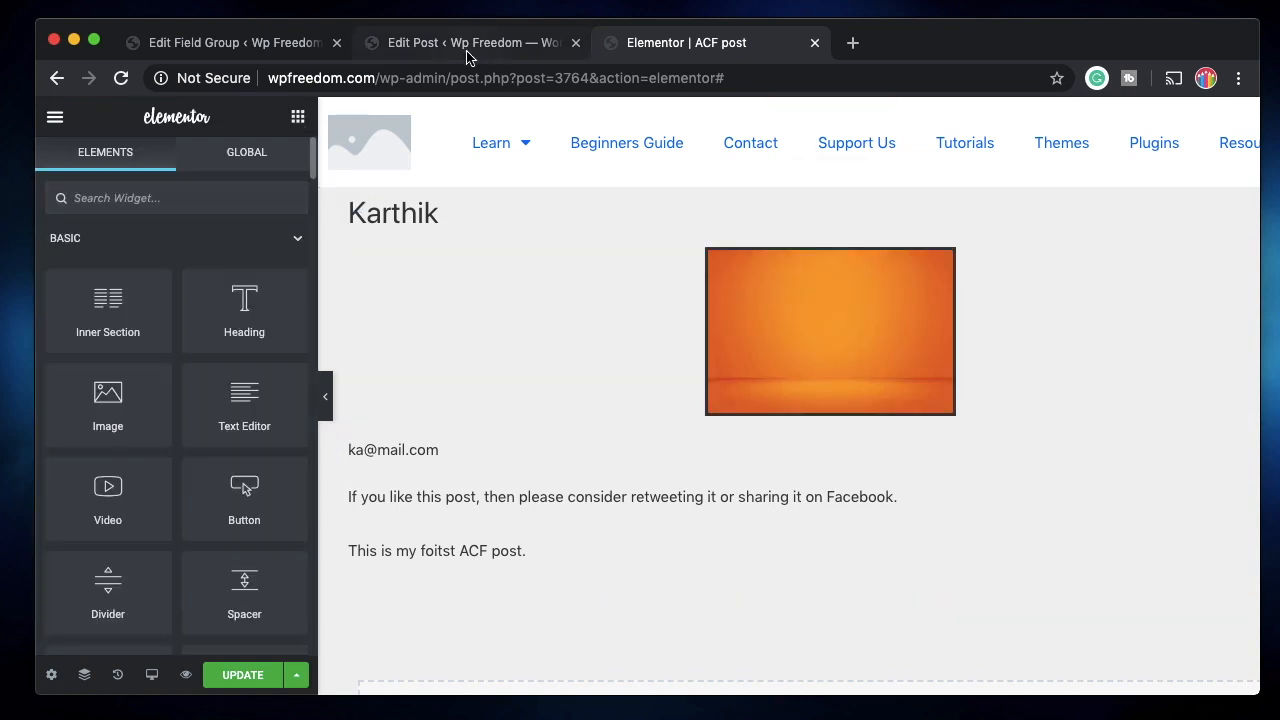
click(466, 44)
scroll(584, 525, up, 5)
scroll(584, 525, down, 5)
scroll(584, 525, up, 2)
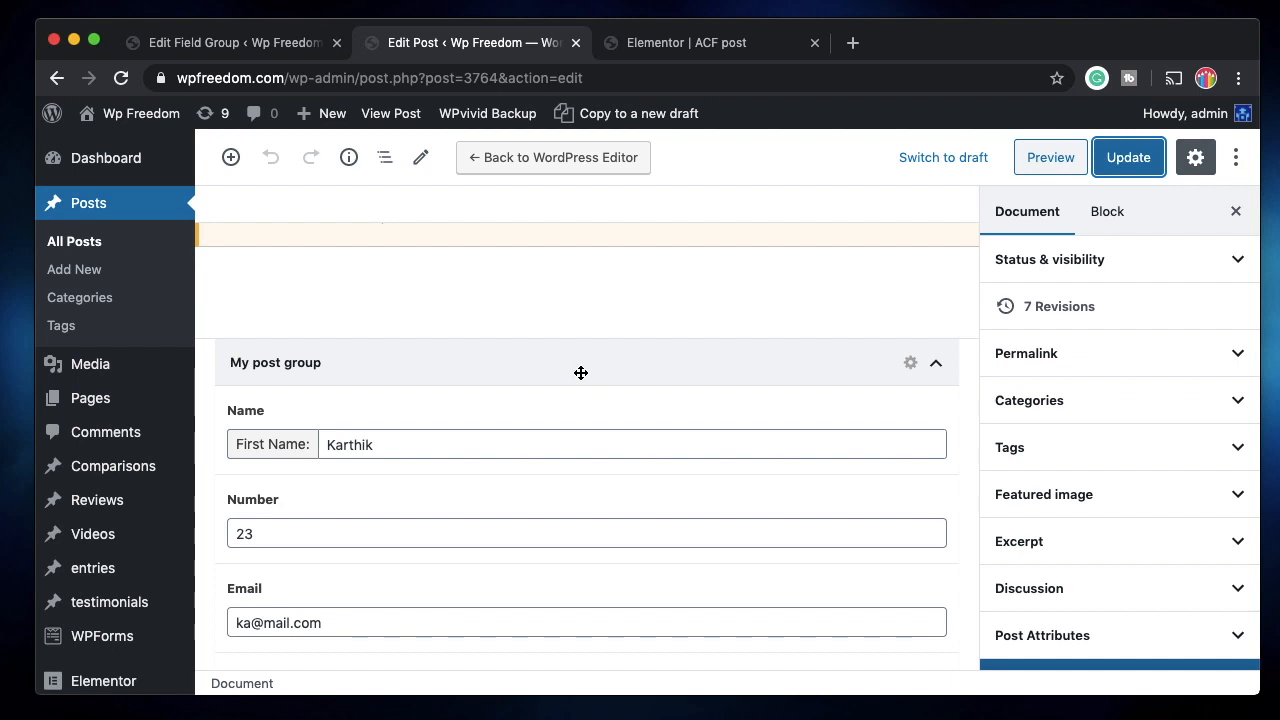
Save the Elementor layout and go back to the My post group field settings.
click(581, 373)
click(666, 43)
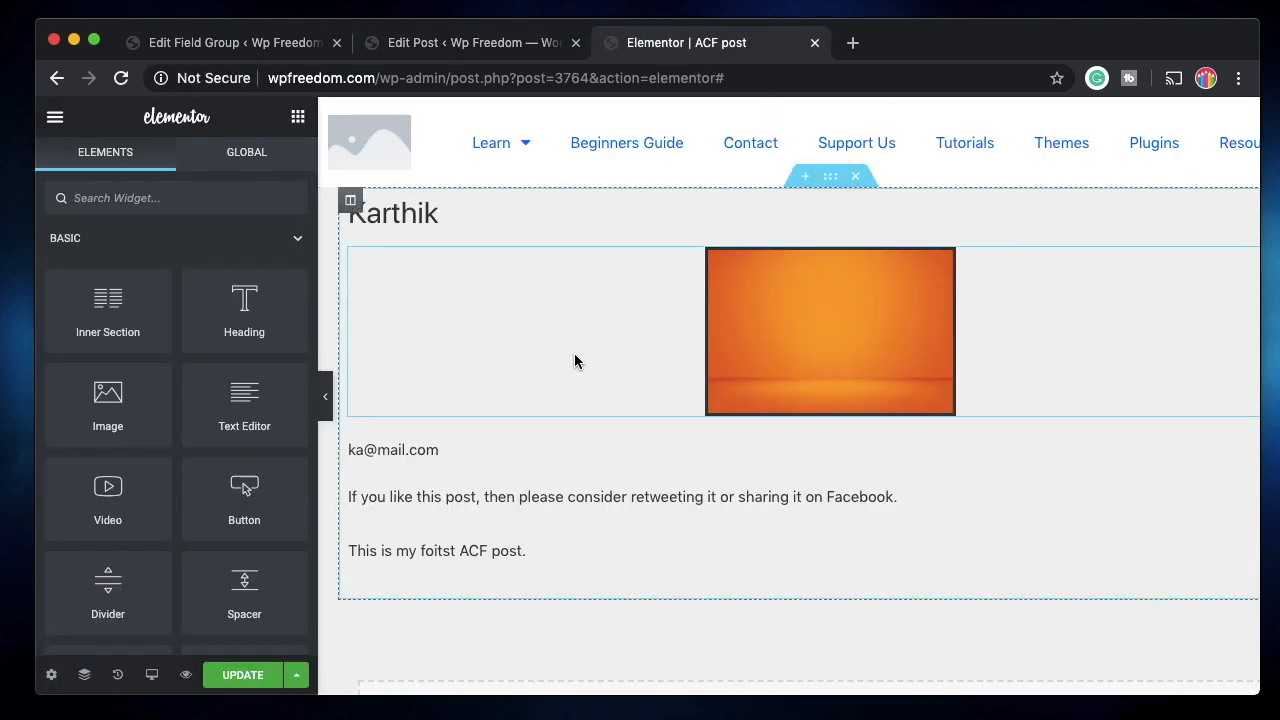
click(255, 676)
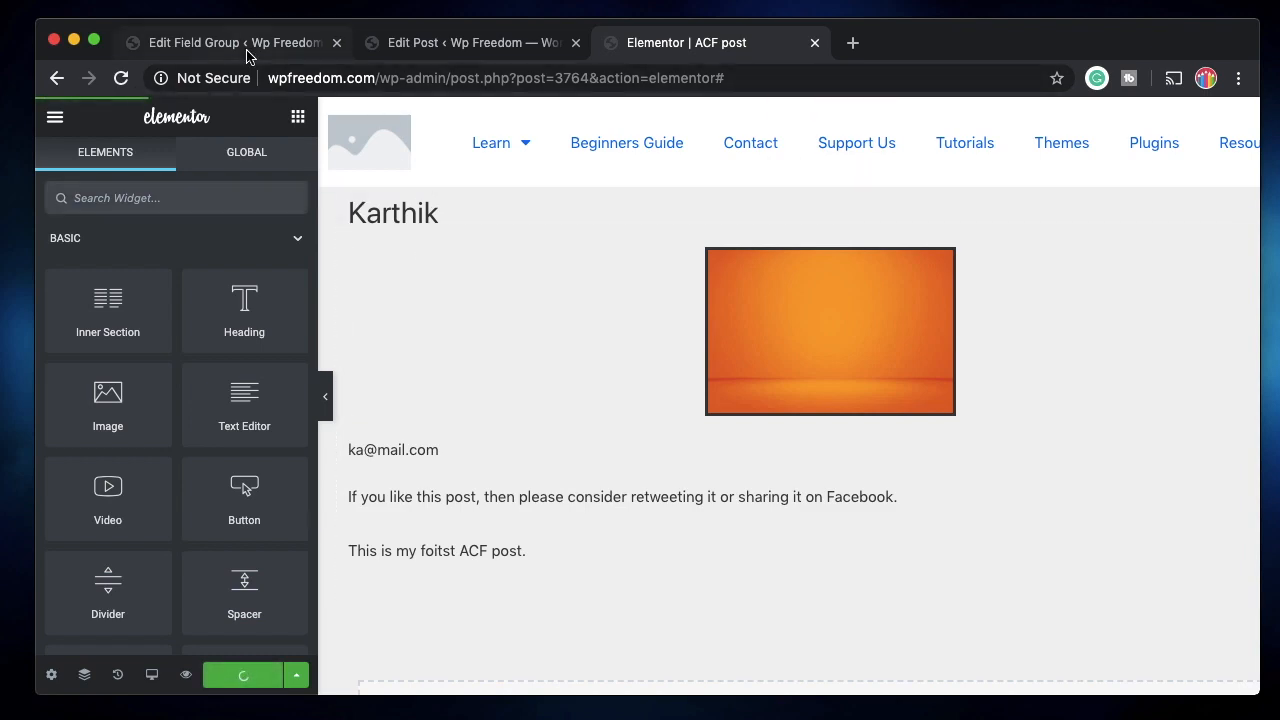
click(247, 50)
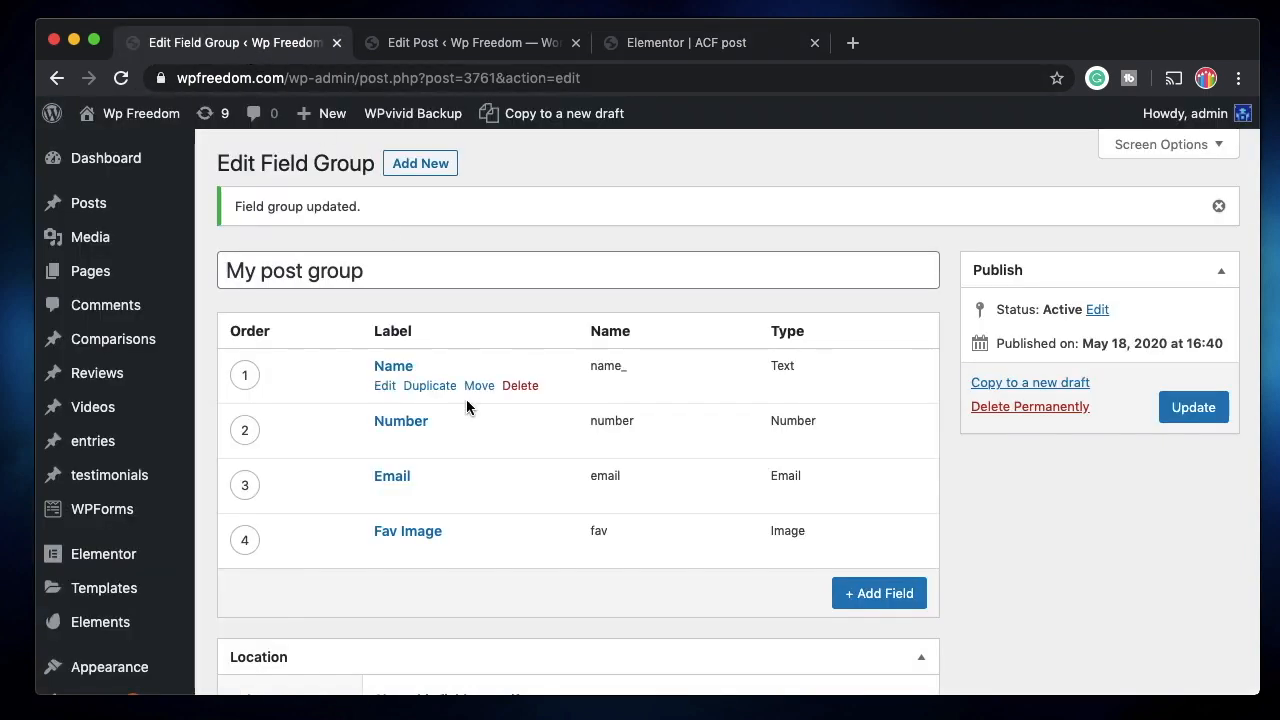
Add a new field labelled Link, named link, with field type Url.
click(879, 594)
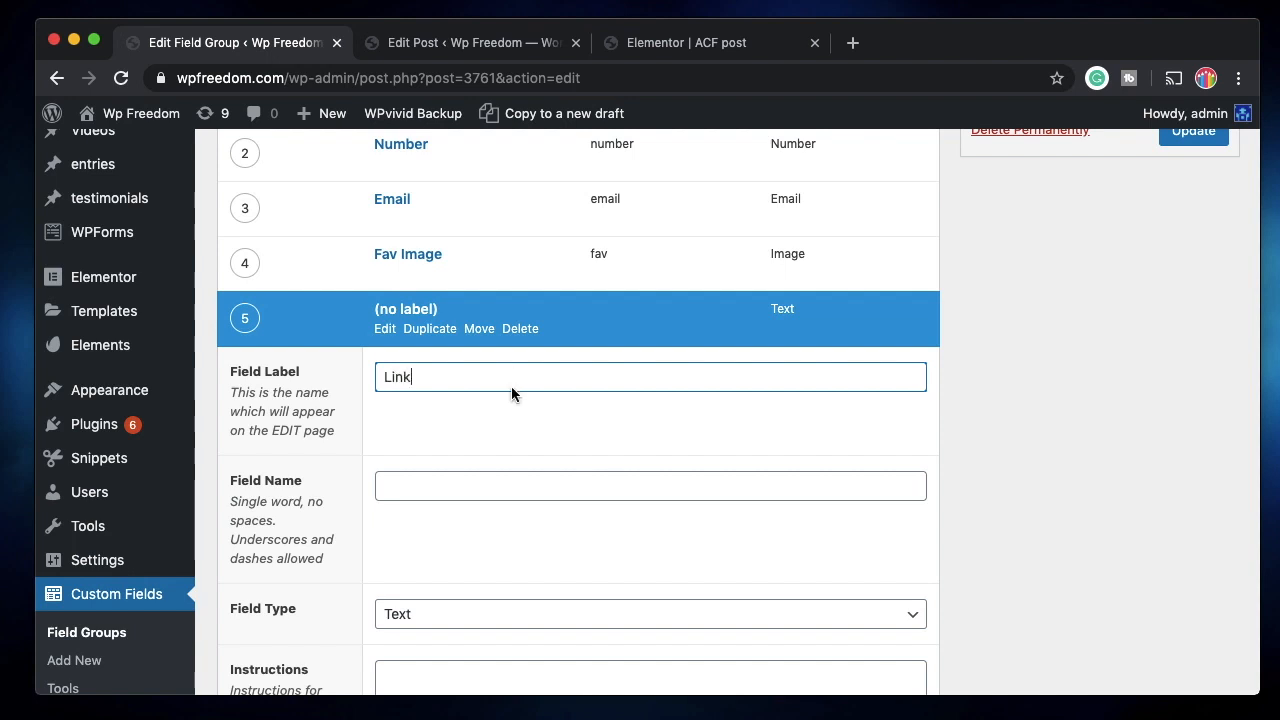
click(570, 491)
scroll(654, 408, down, 5)
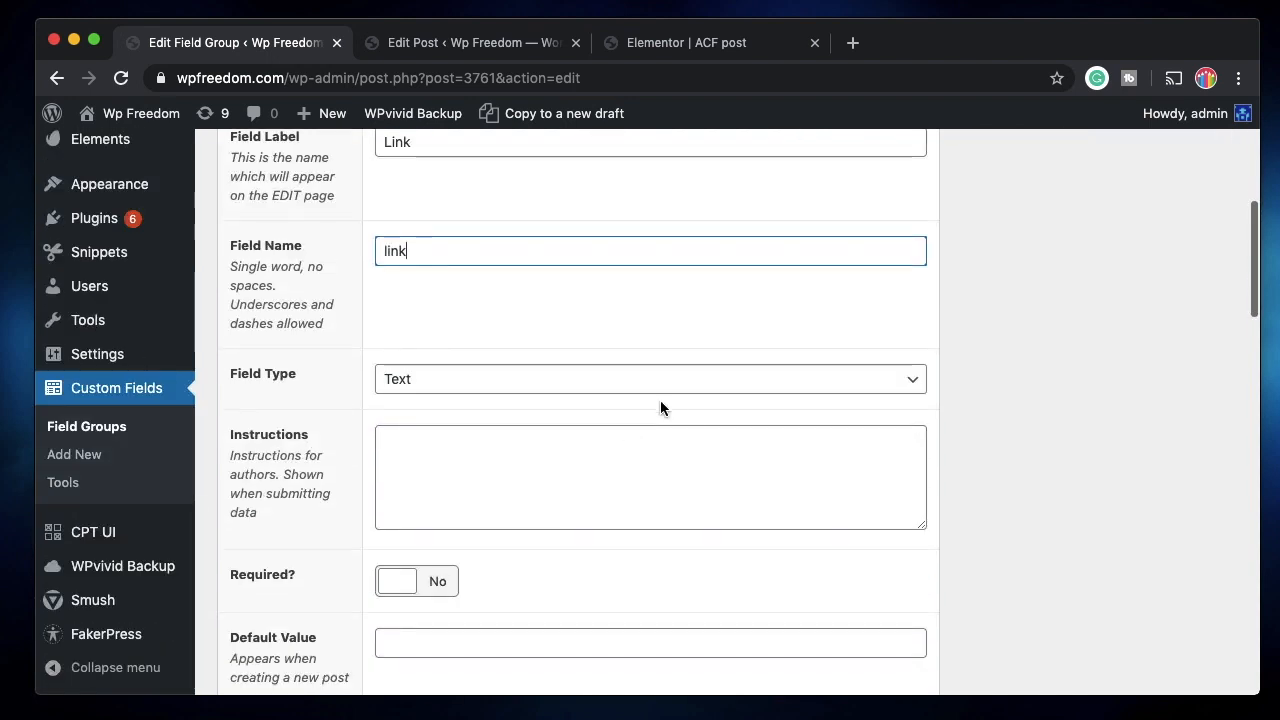
click(690, 390)
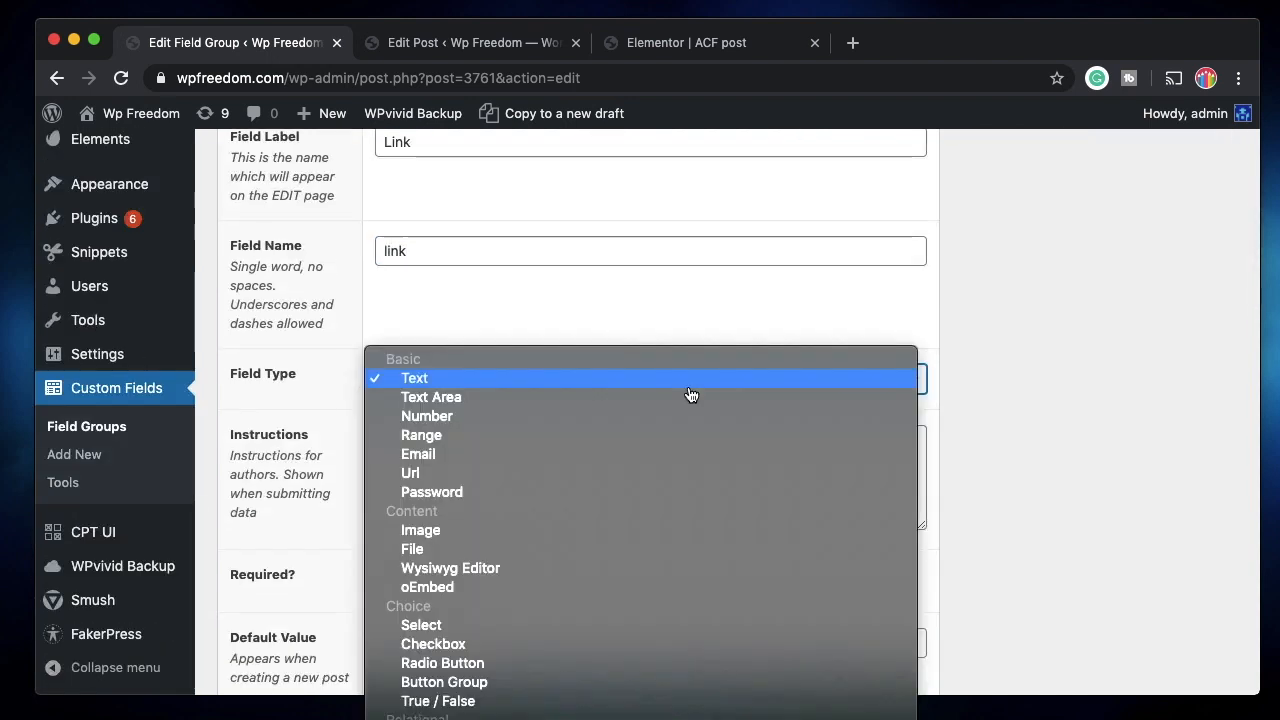
click(560, 476)
Mark the Link field as required and collapse its settings.
scroll(463, 473, down, 3)
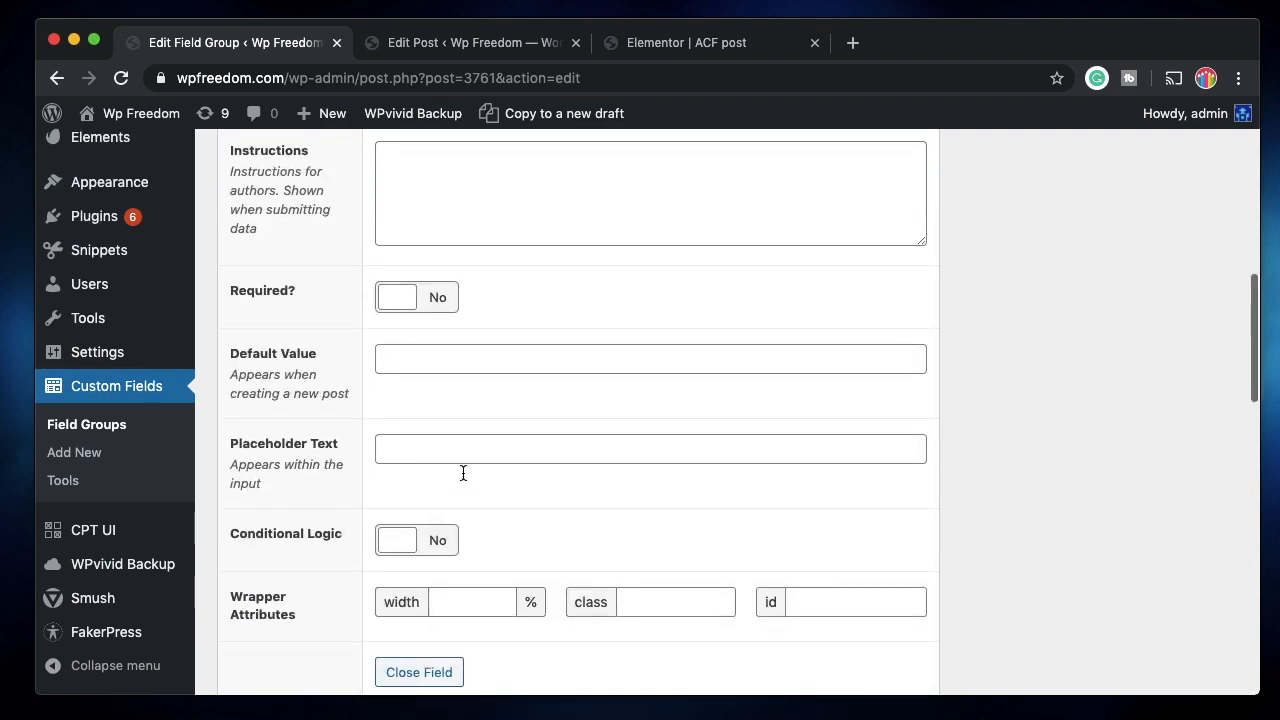
click(409, 297)
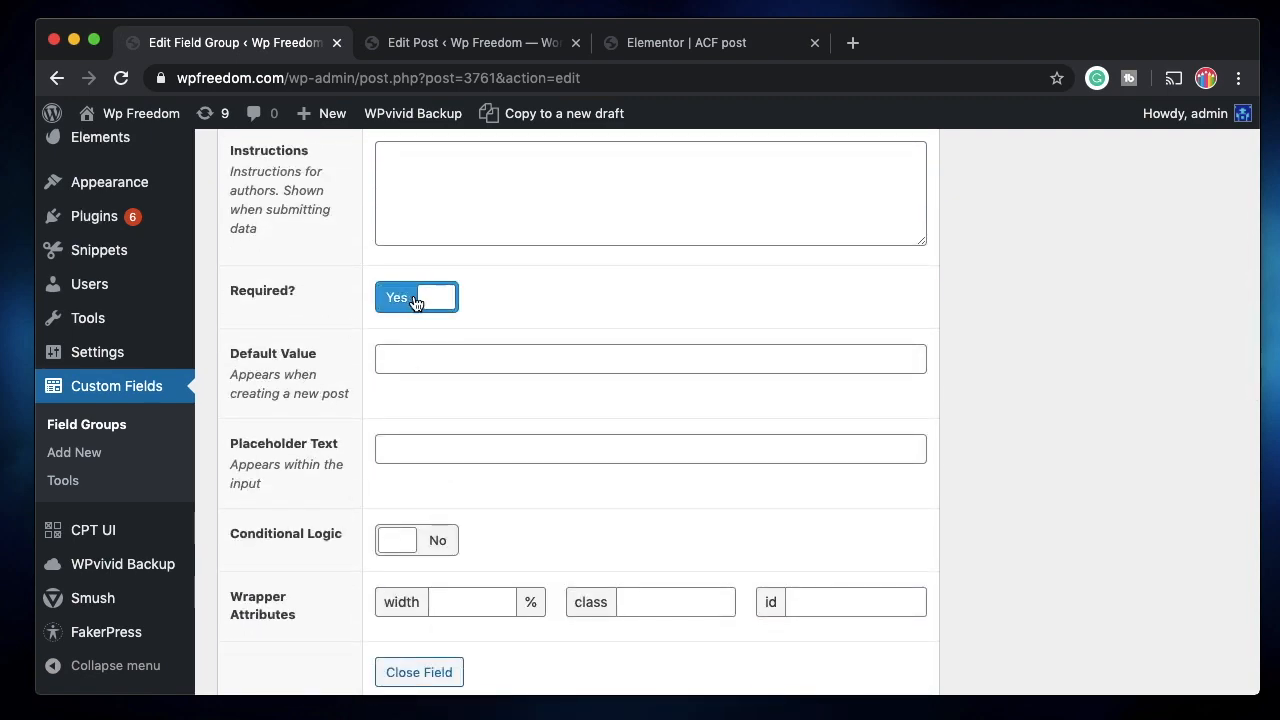
scroll(525, 298, up, 1)
scroll(525, 298, up, 5)
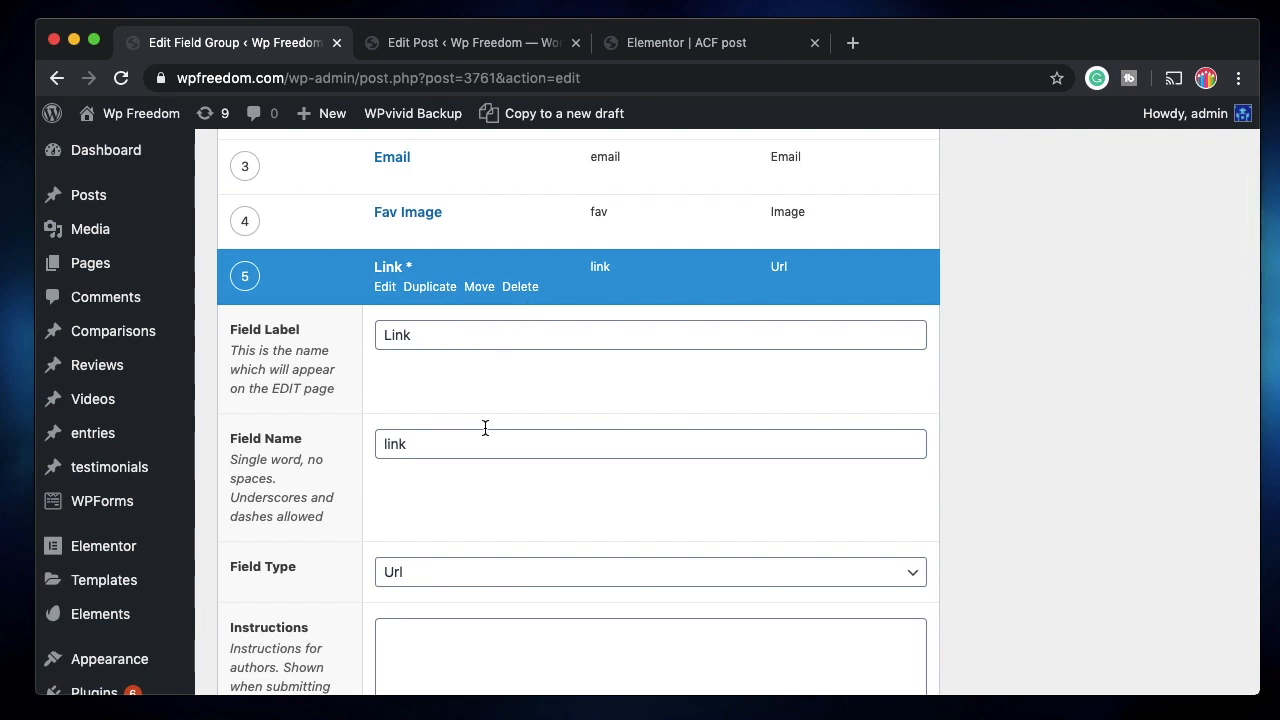
scroll(458, 521, down, 5)
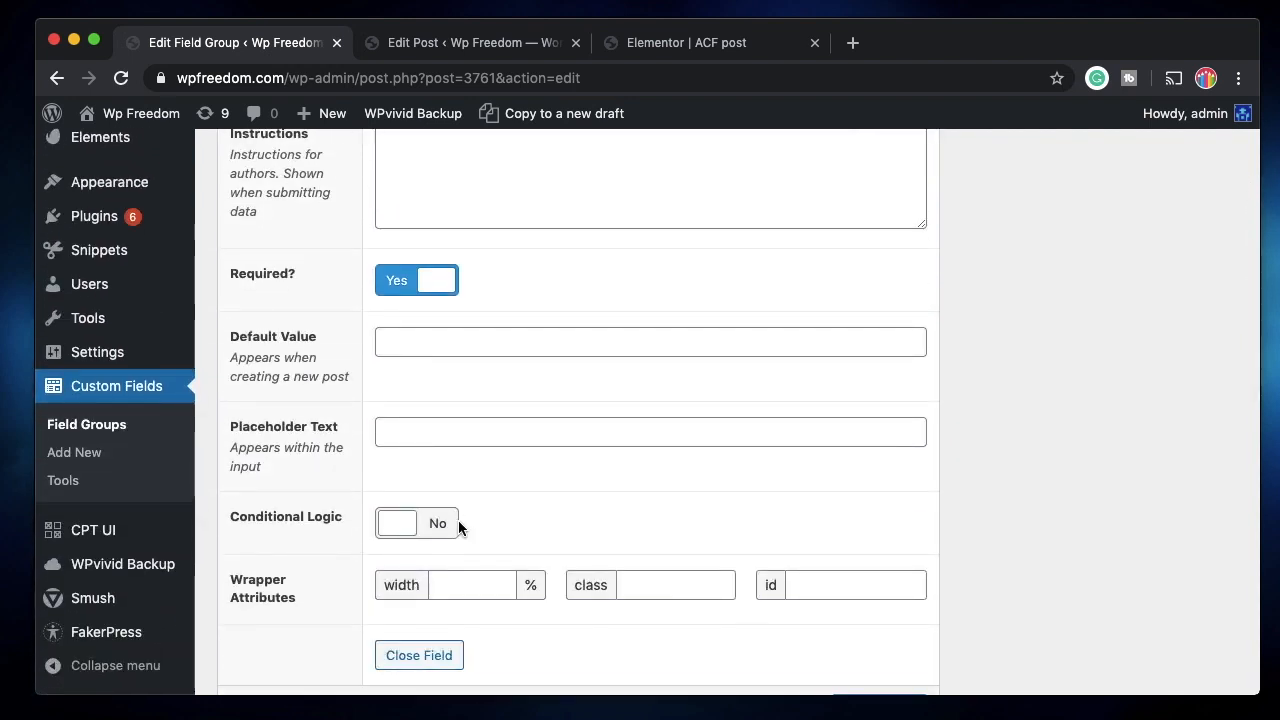
scroll(458, 523, up, 7)
scroll(463, 533, down, 4)
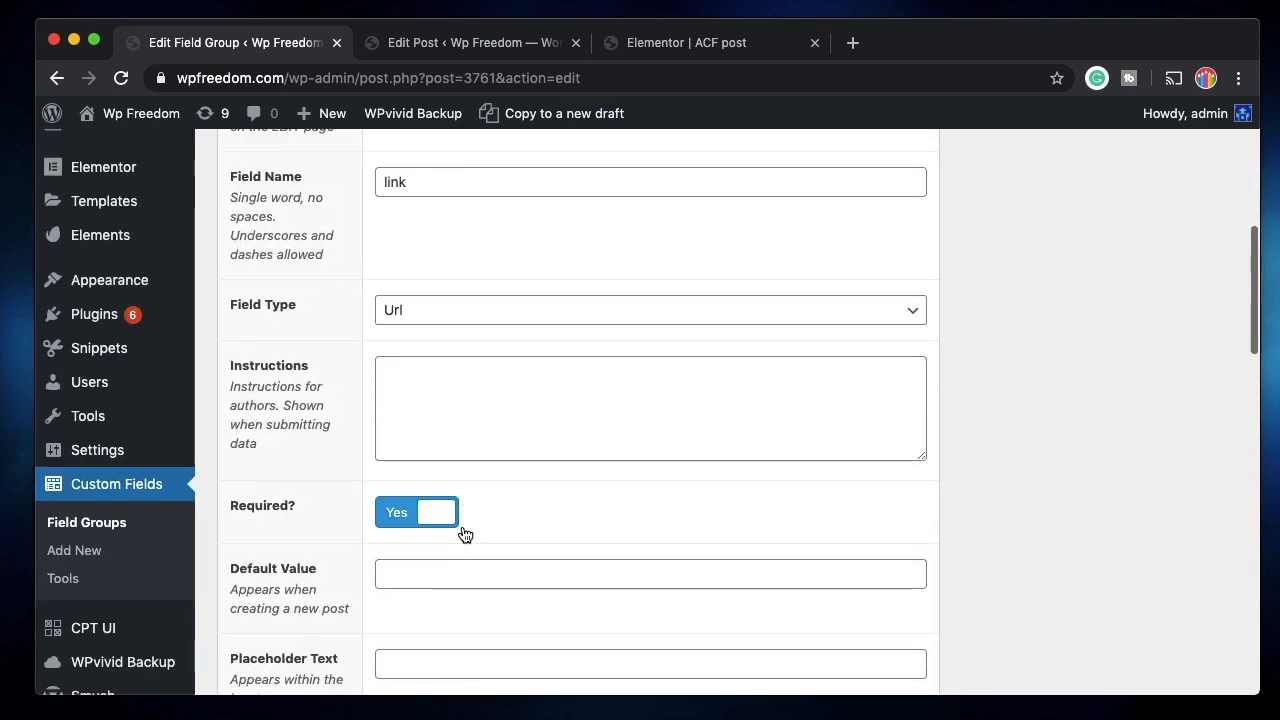
scroll(477, 526, up, 6)
click(386, 557)
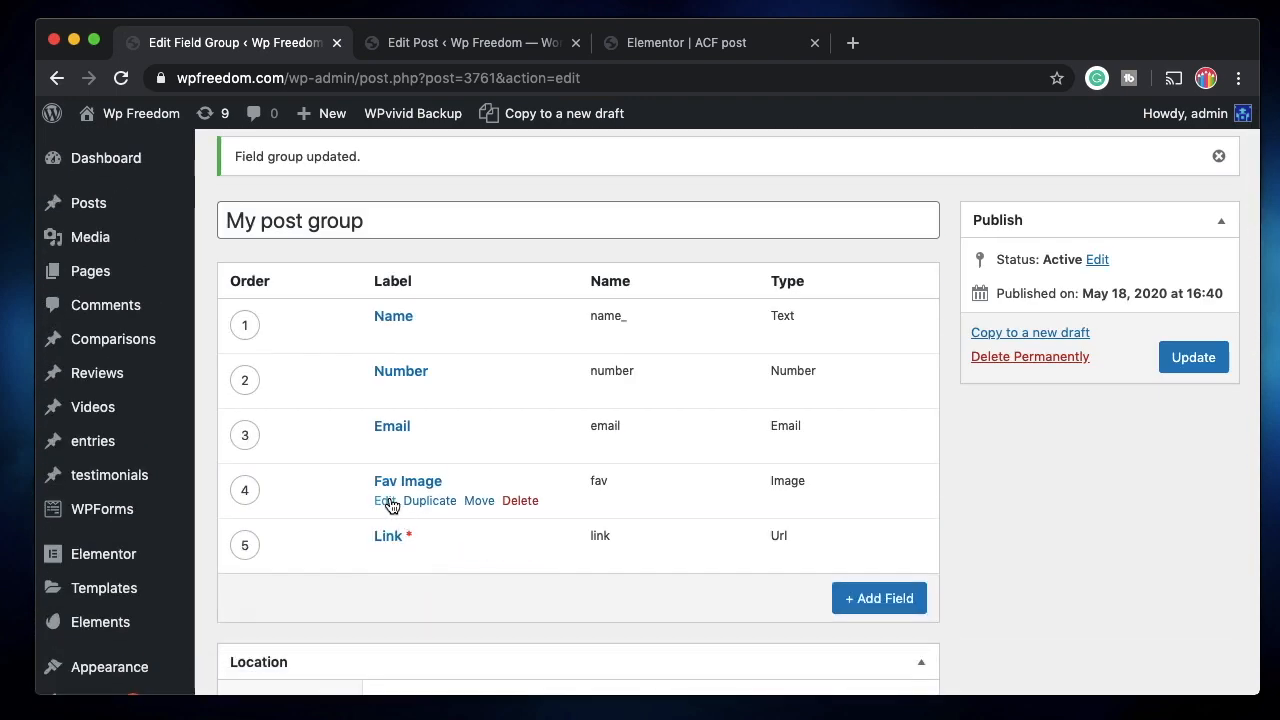
Give the Link field conditional logic: show only when Fav Image has any value.
click(388, 503)
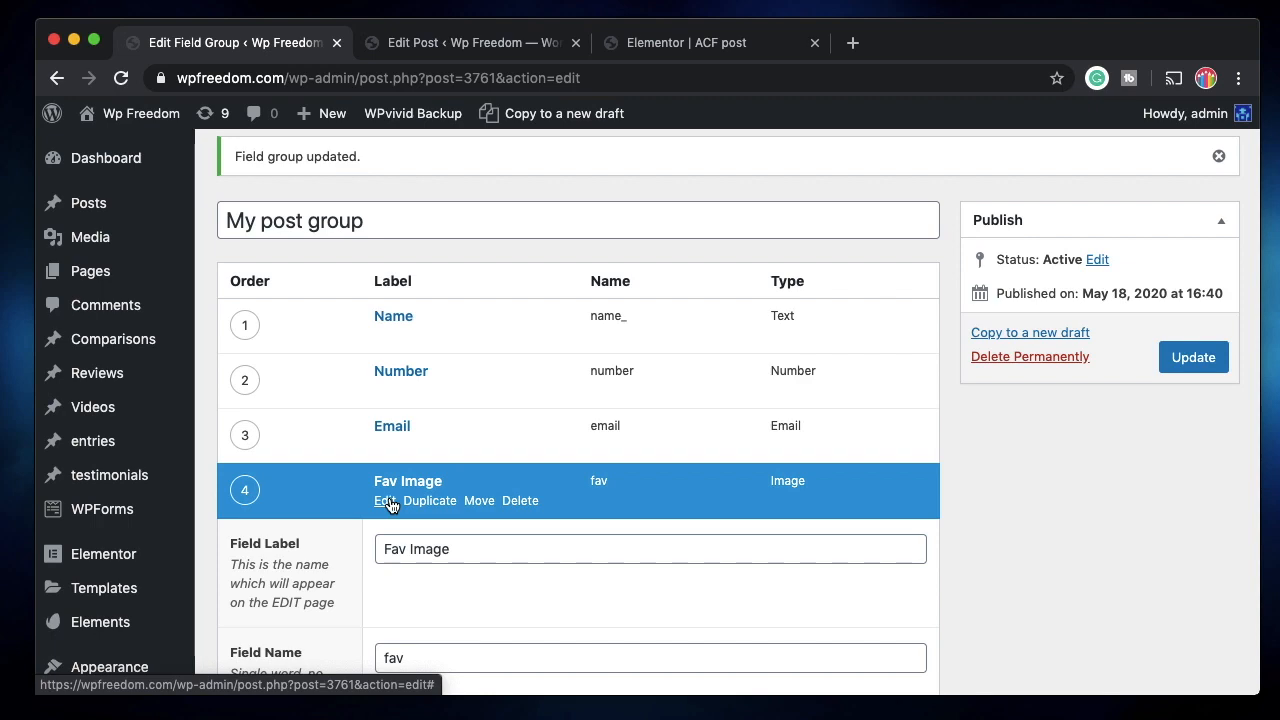
click(388, 503)
scroll(388, 480, down, 4)
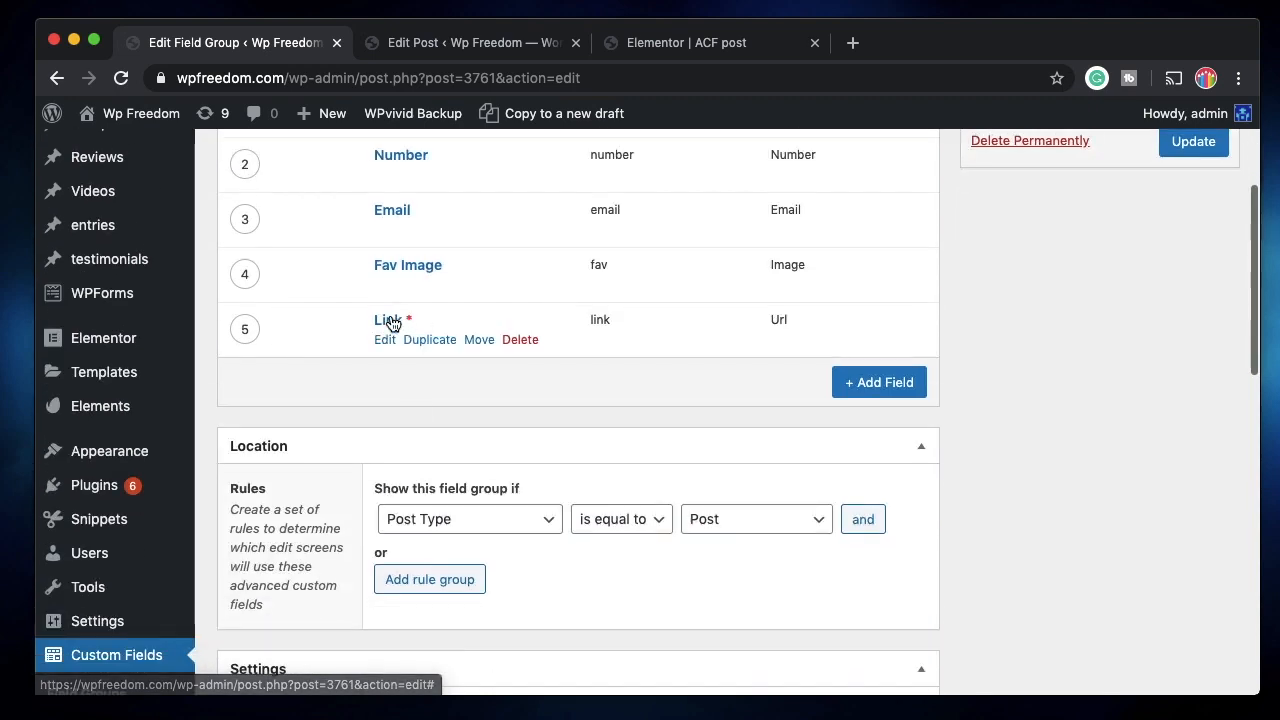
click(385, 340)
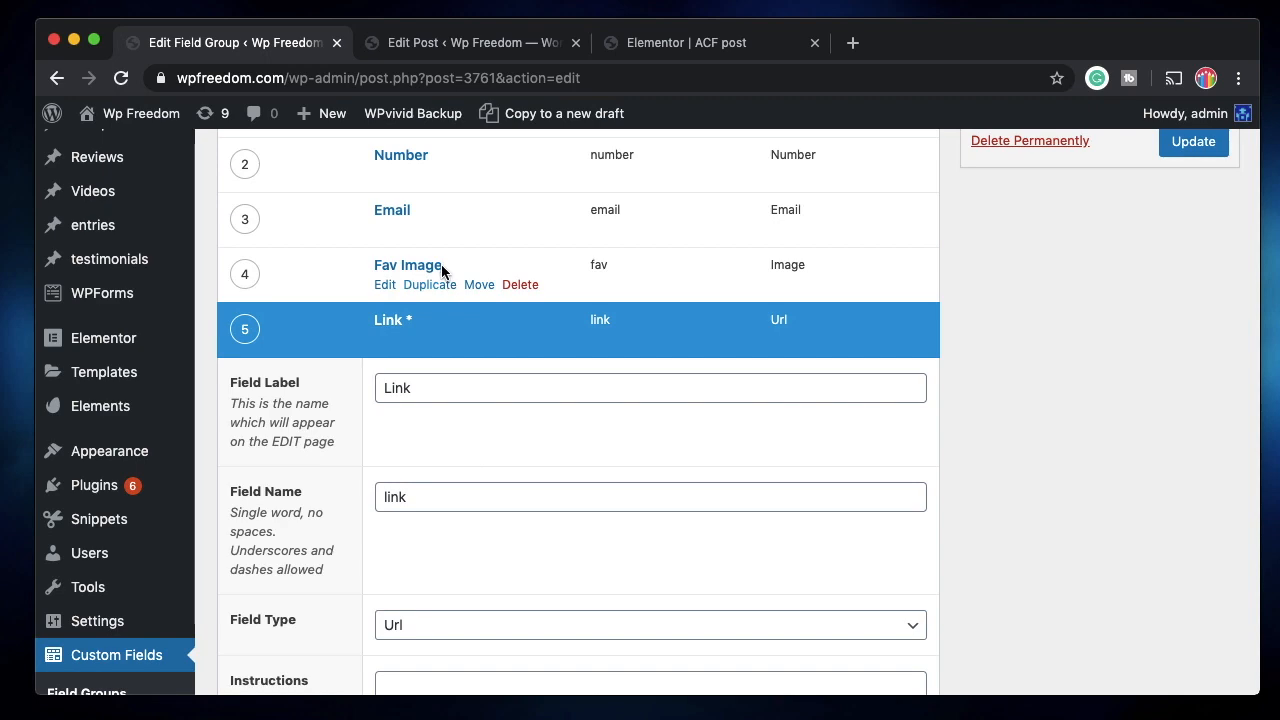
scroll(539, 543, down, 6)
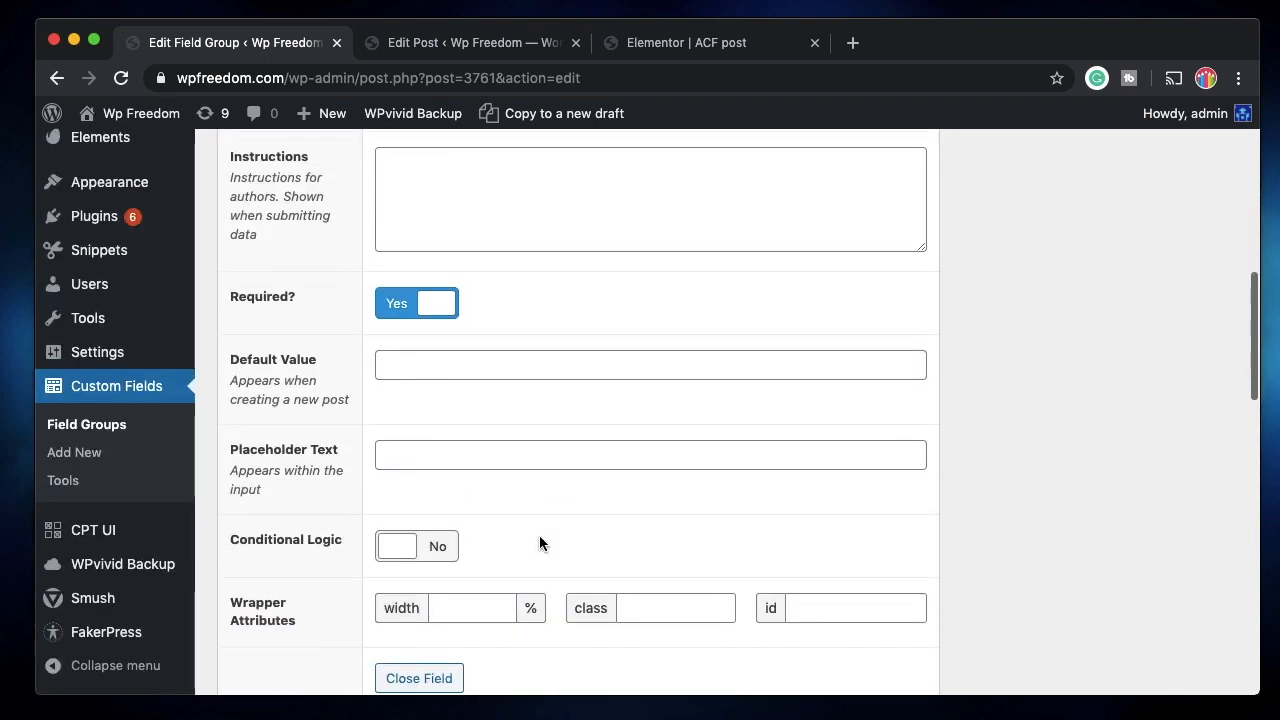
click(421, 448)
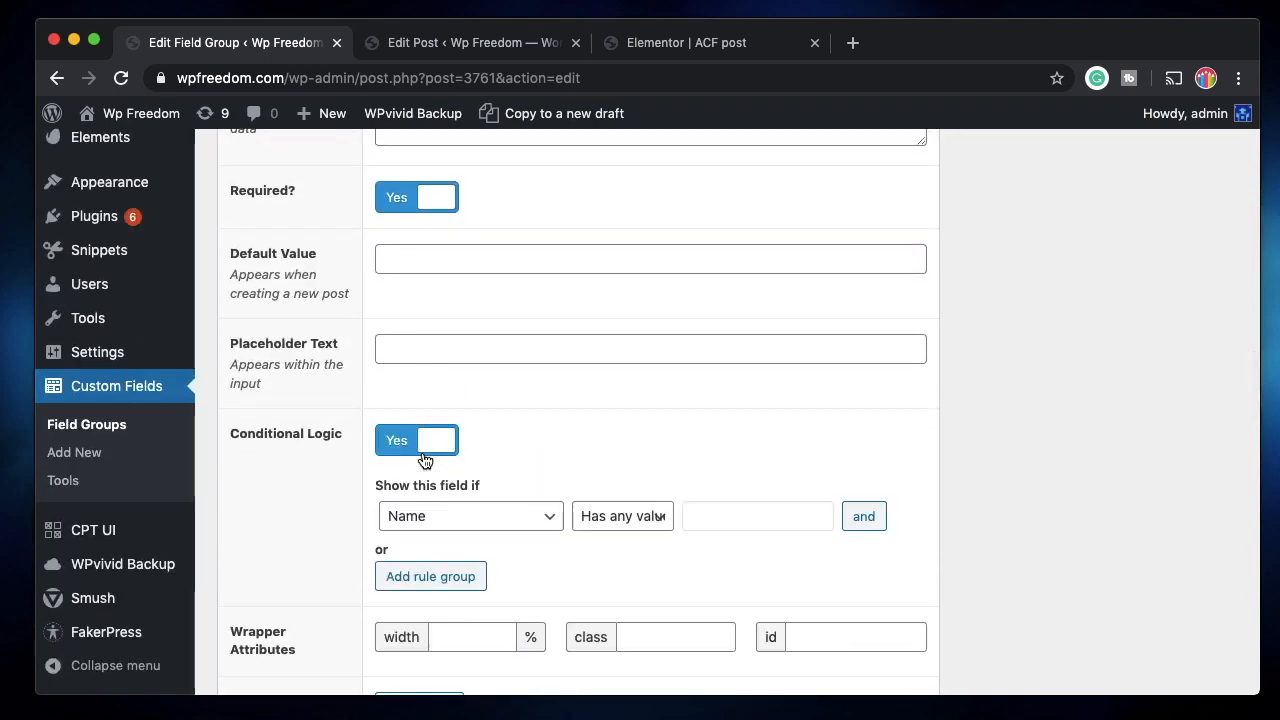
click(492, 514)
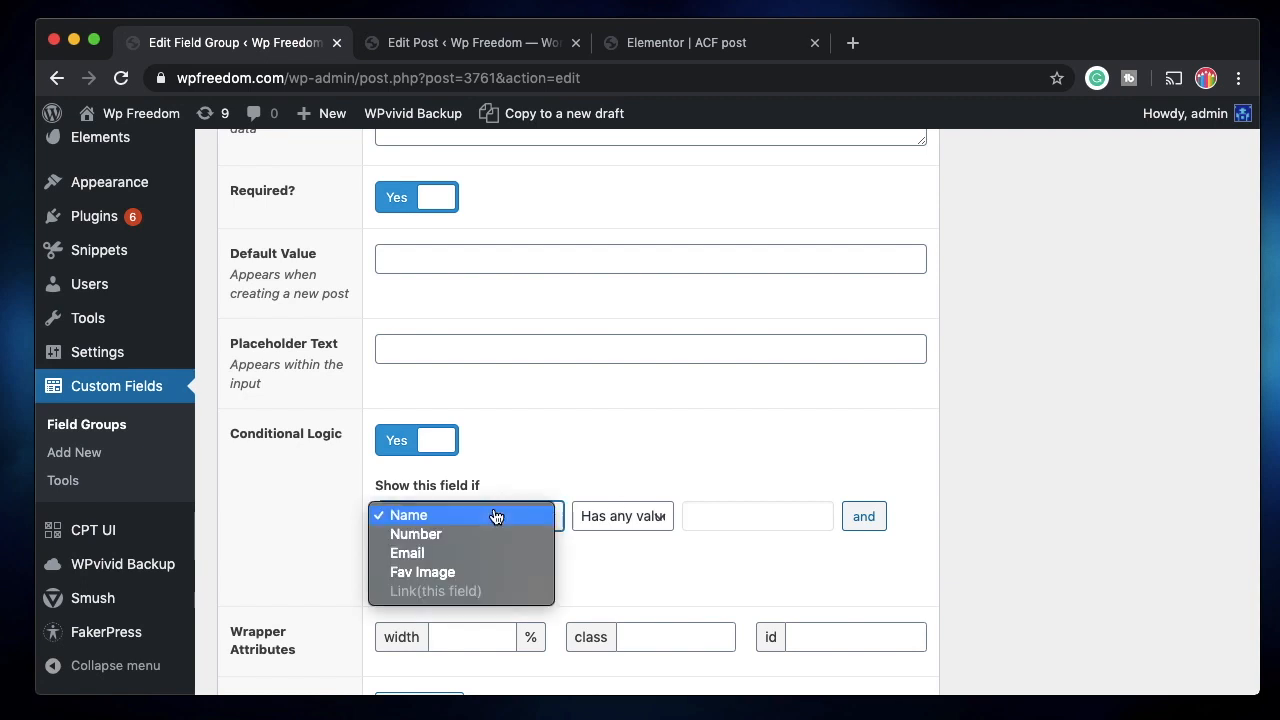
click(451, 577)
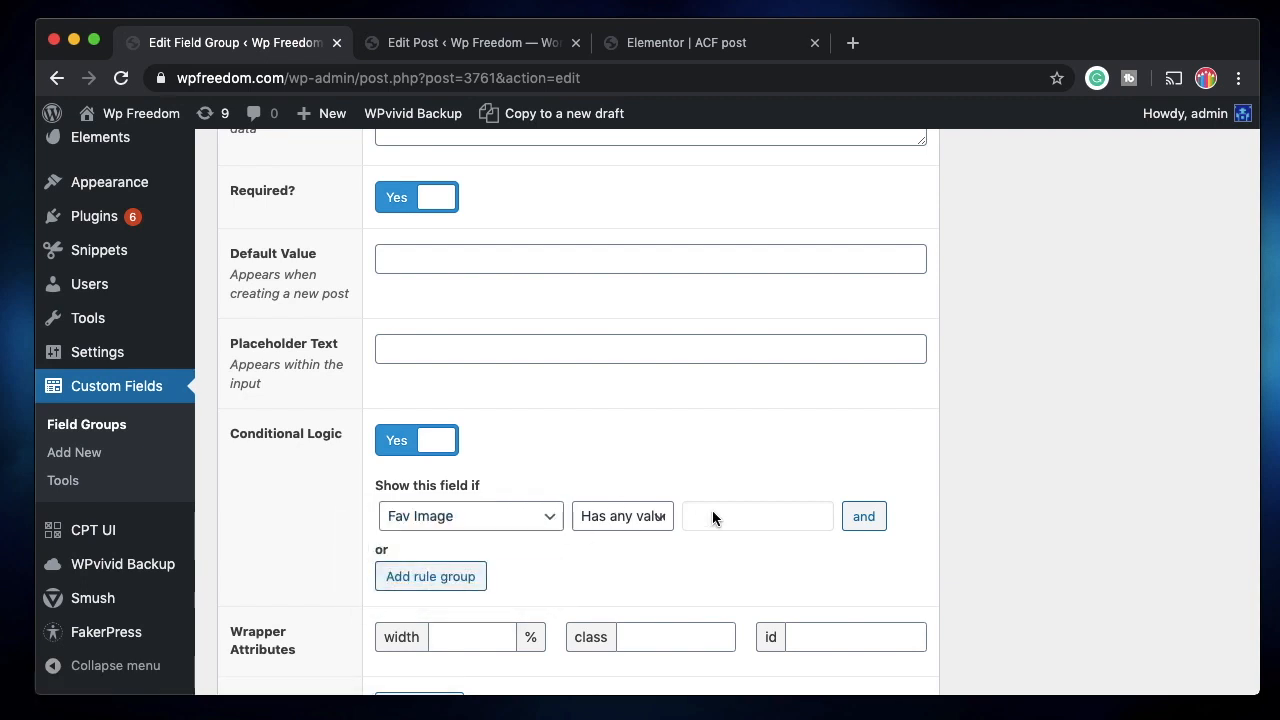
click(627, 522)
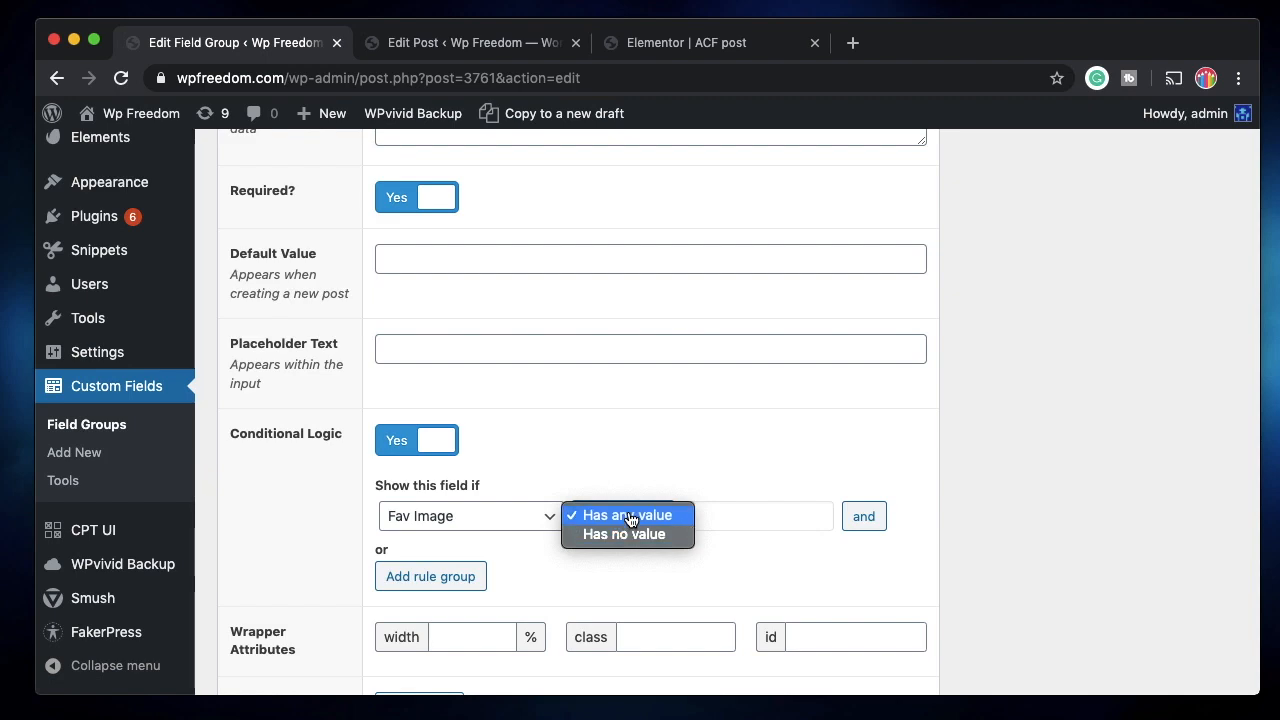
click(625, 516)
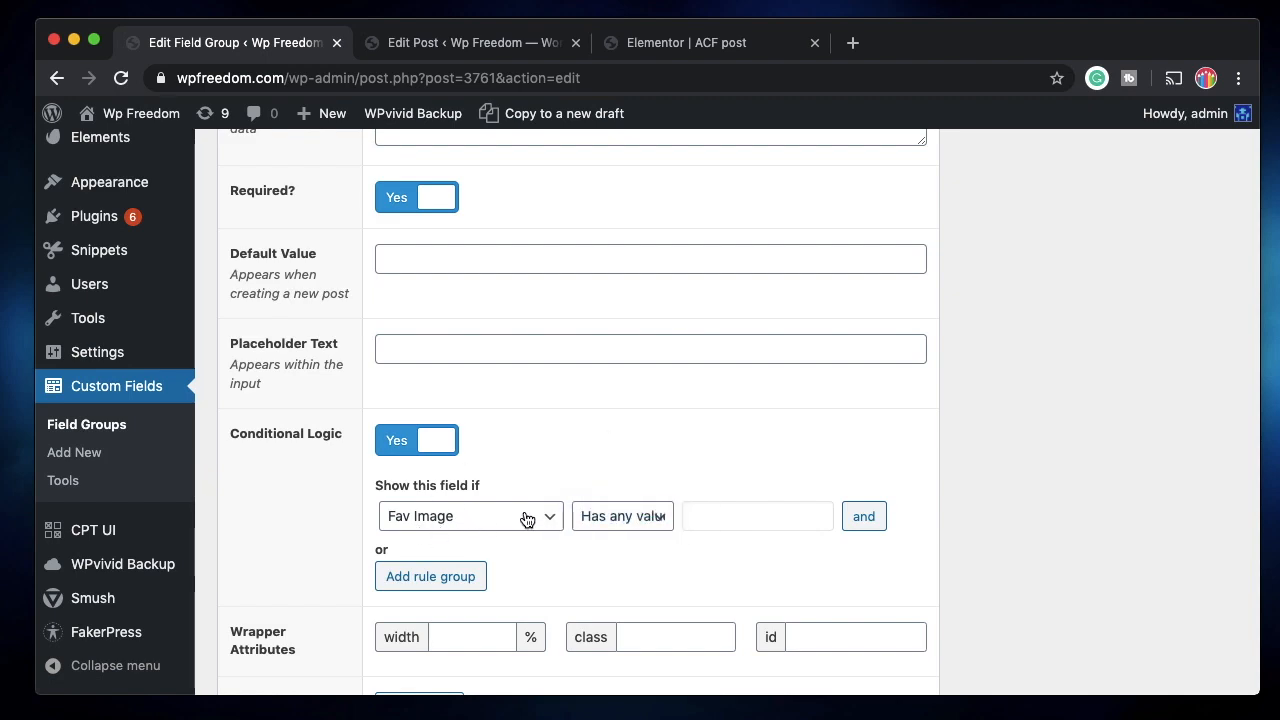
Update the field group and return to the post's edit screen.
scroll(656, 425, up, 10)
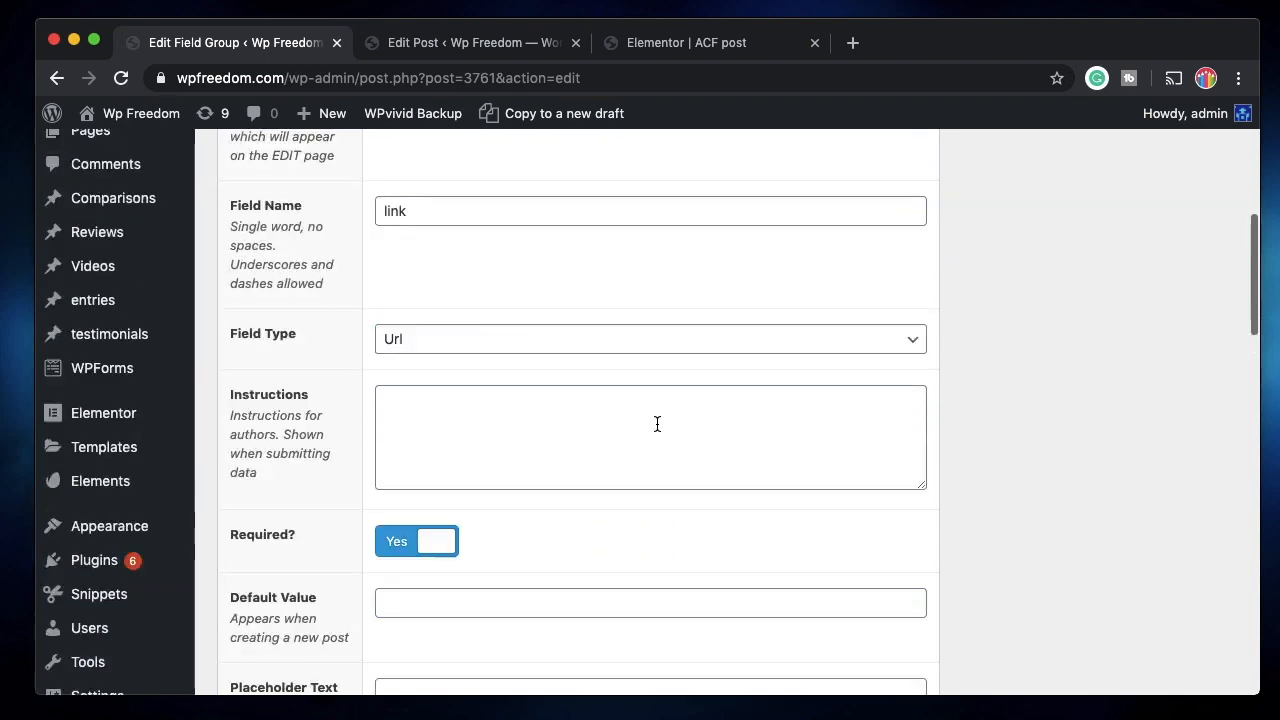
scroll(534, 526, down, 5)
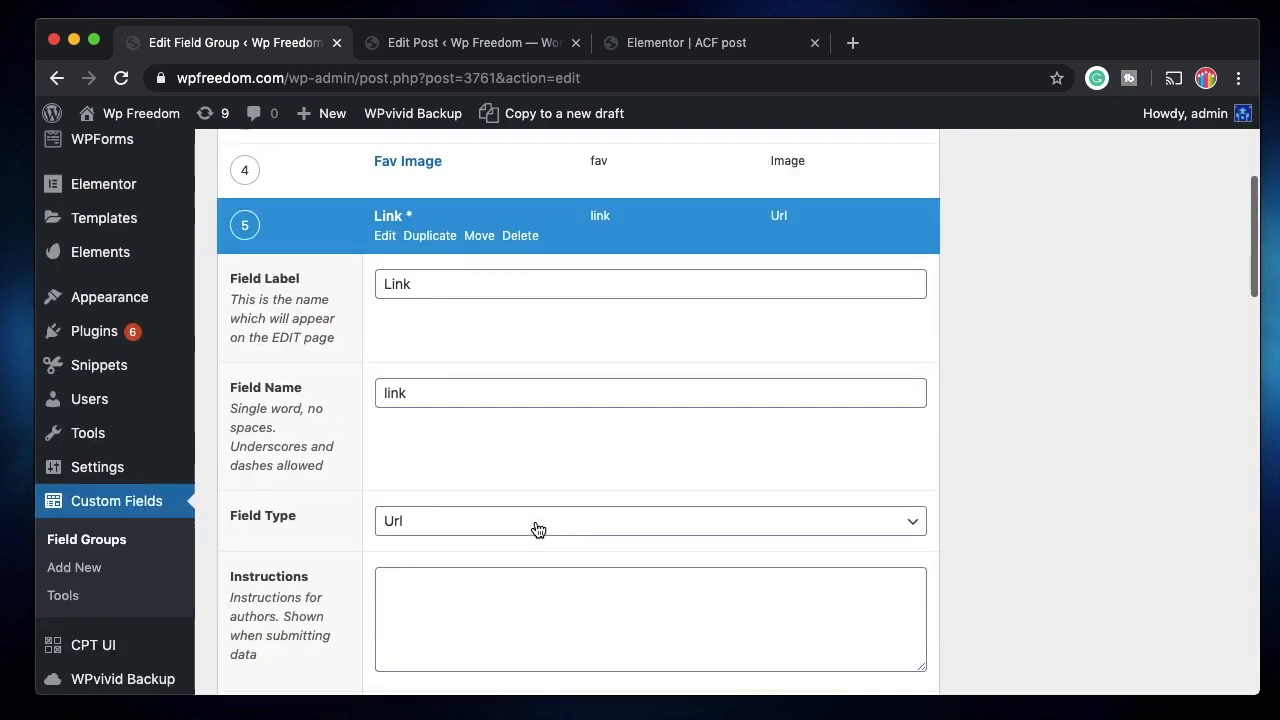
scroll(534, 526, up, 5)
click(1200, 414)
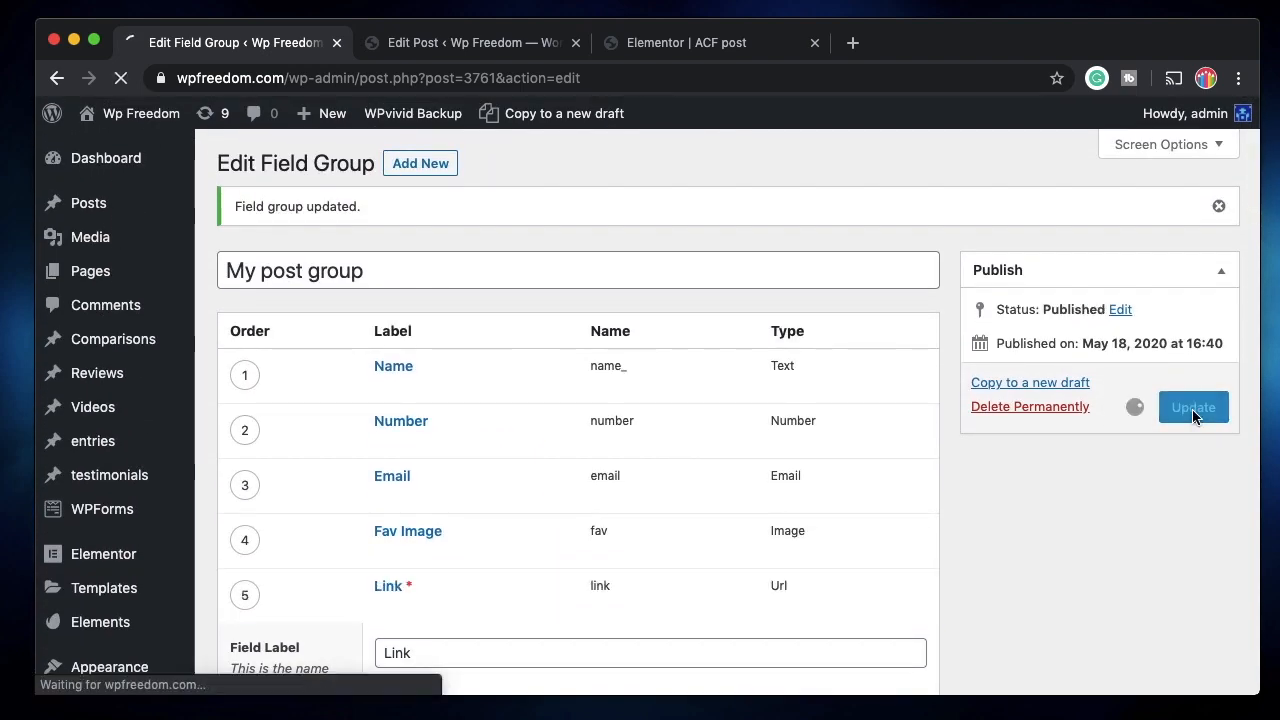
click(500, 42)
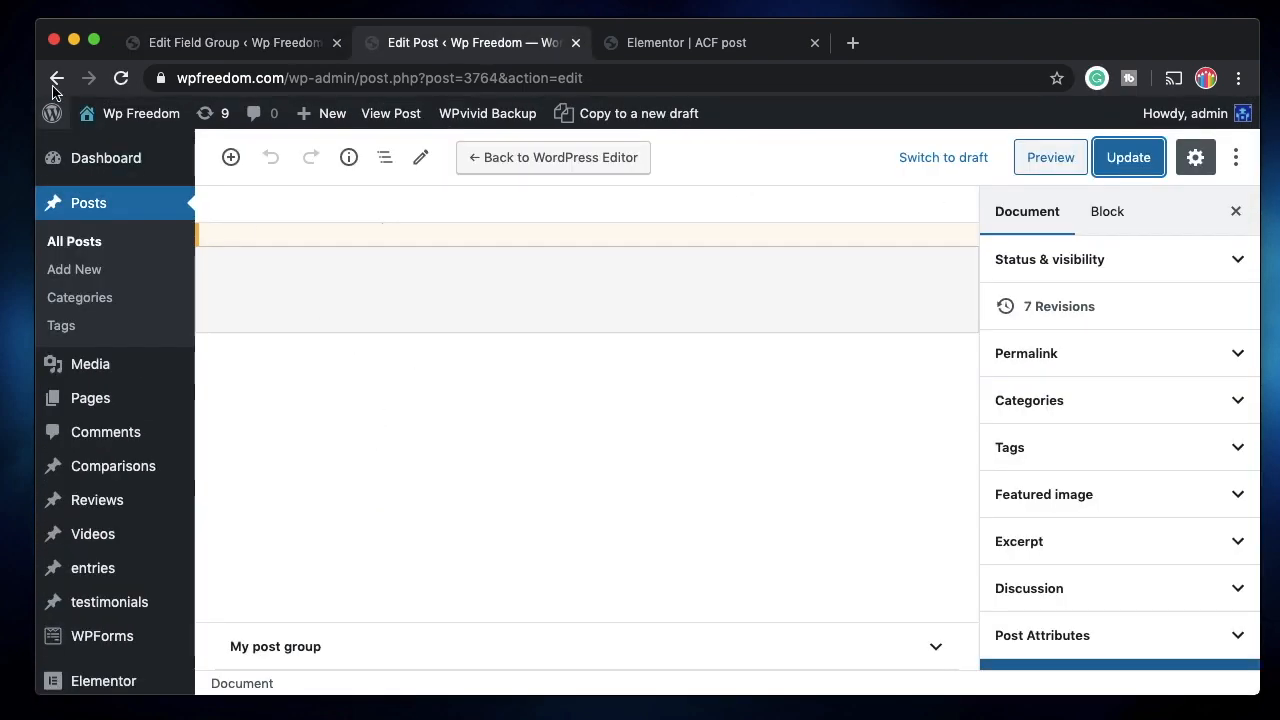
Reload the post editor and remove the current Fav Image from the post.
click(122, 80)
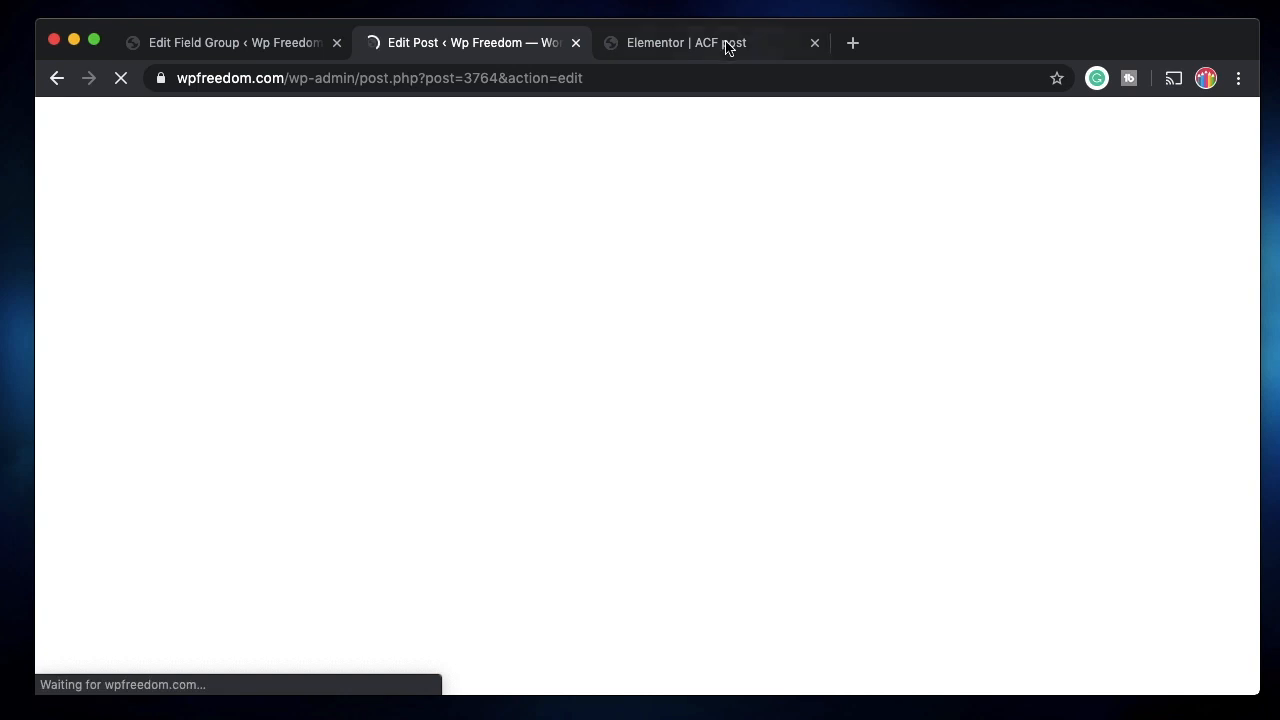
click(727, 45)
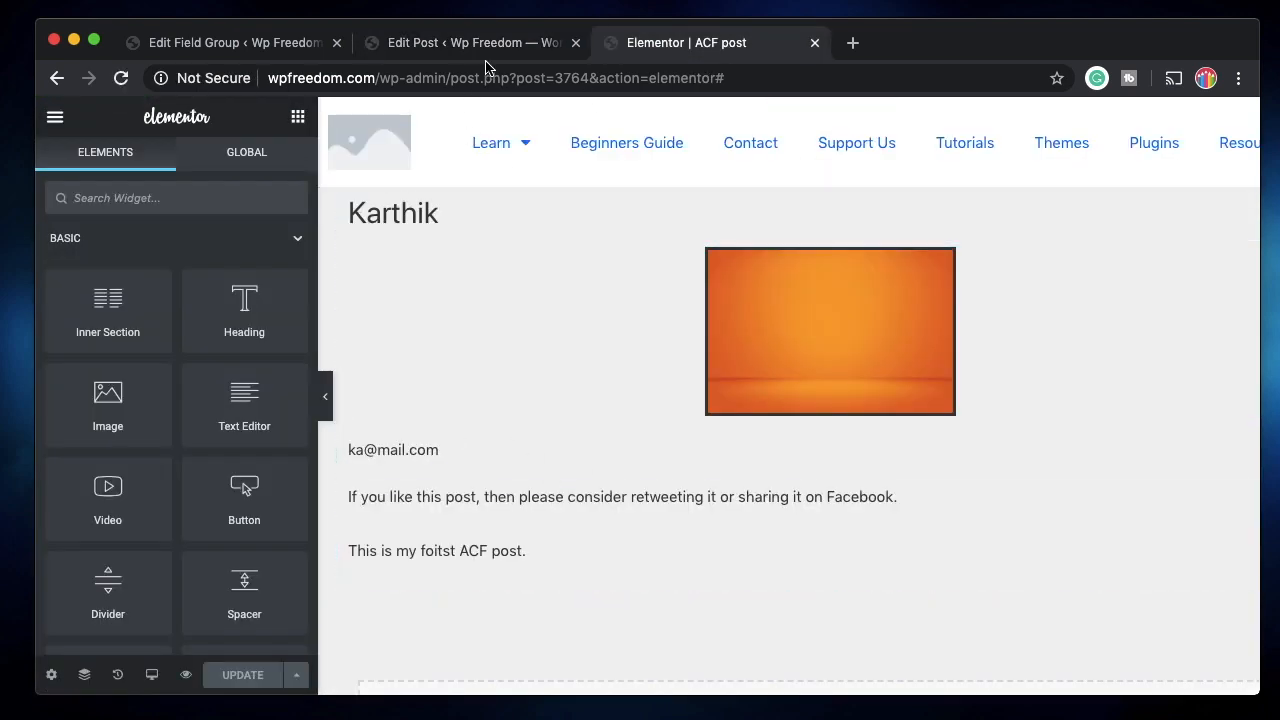
click(478, 42)
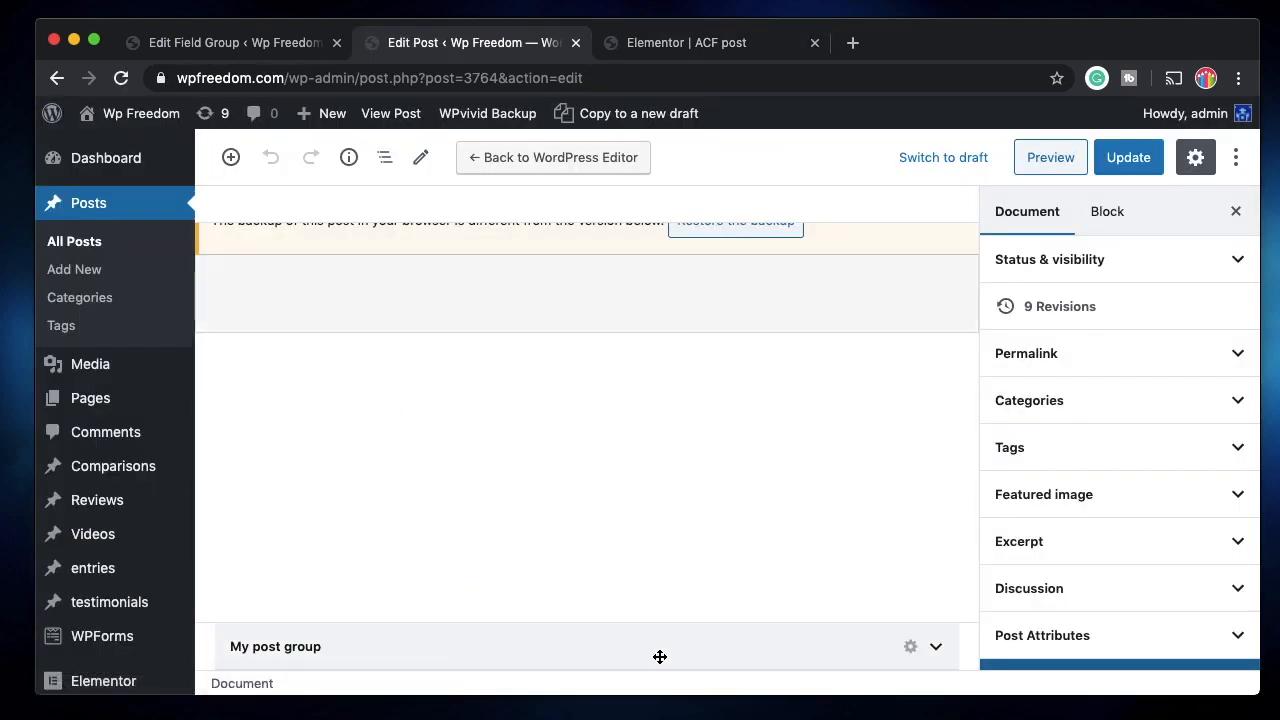
scroll(660, 656, down, 6)
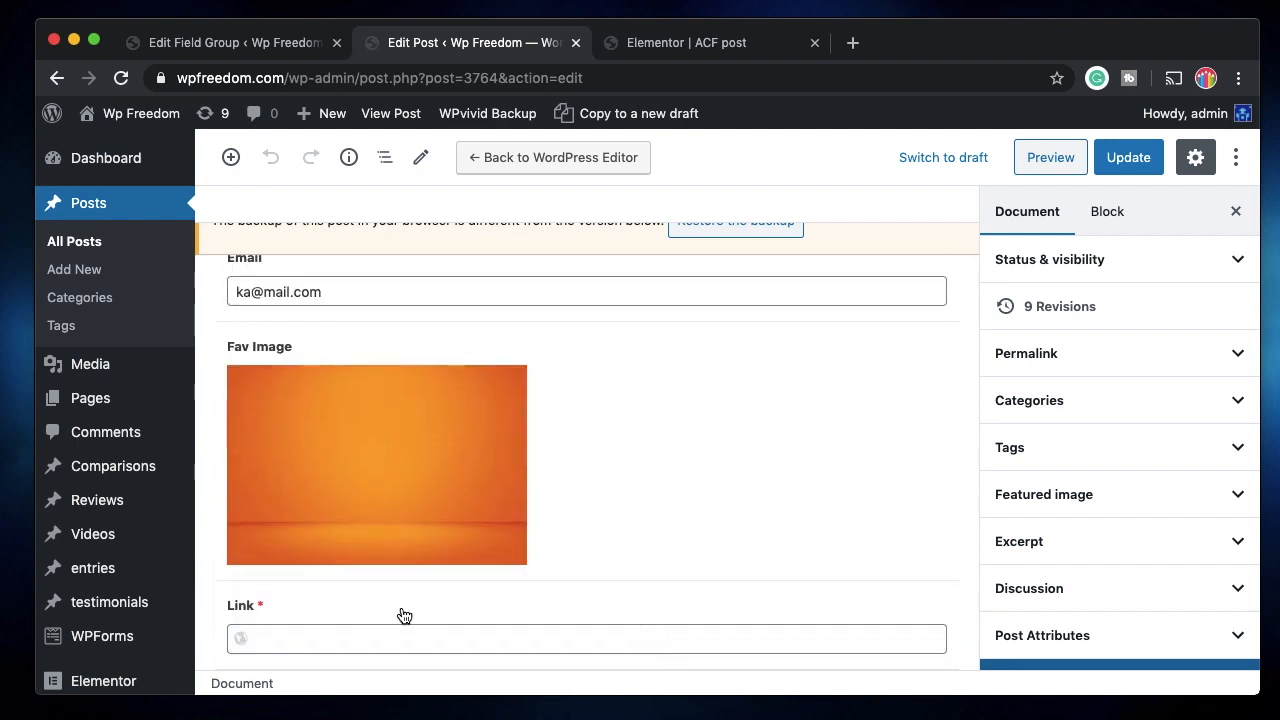
click(506, 380)
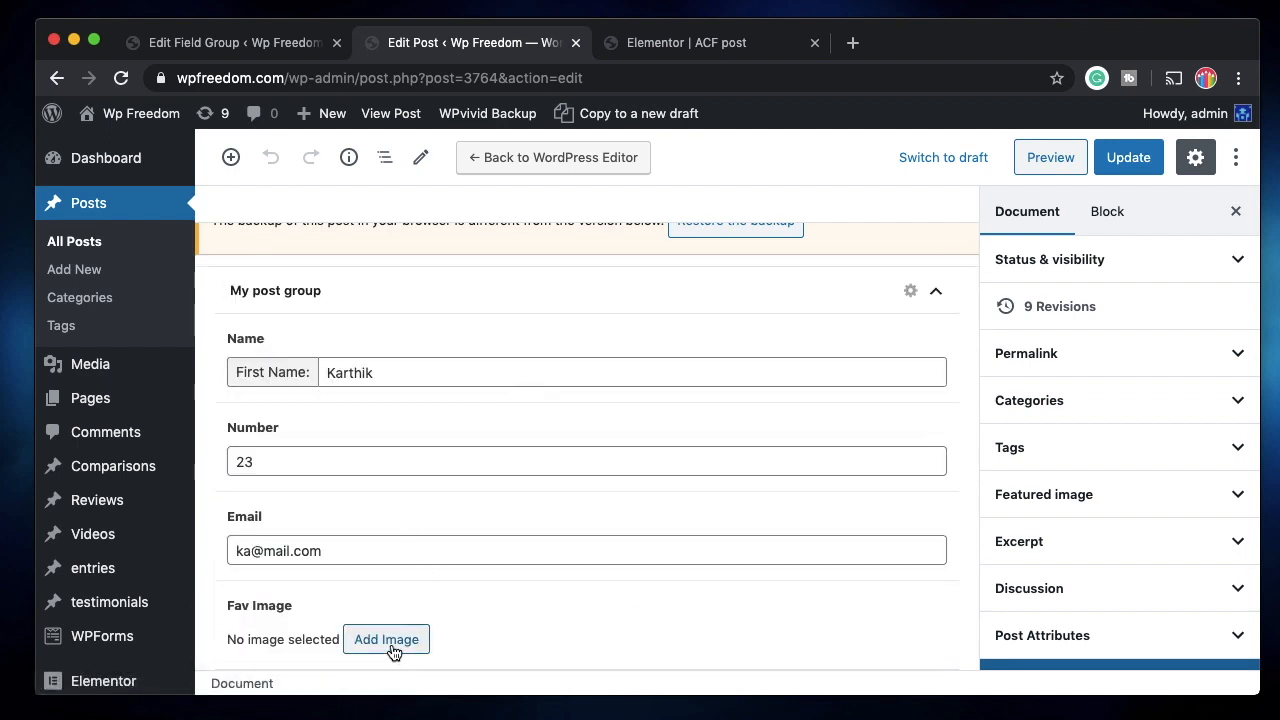
Review the Link field's settings in the field group, then return to the post editor.
click(237, 50)
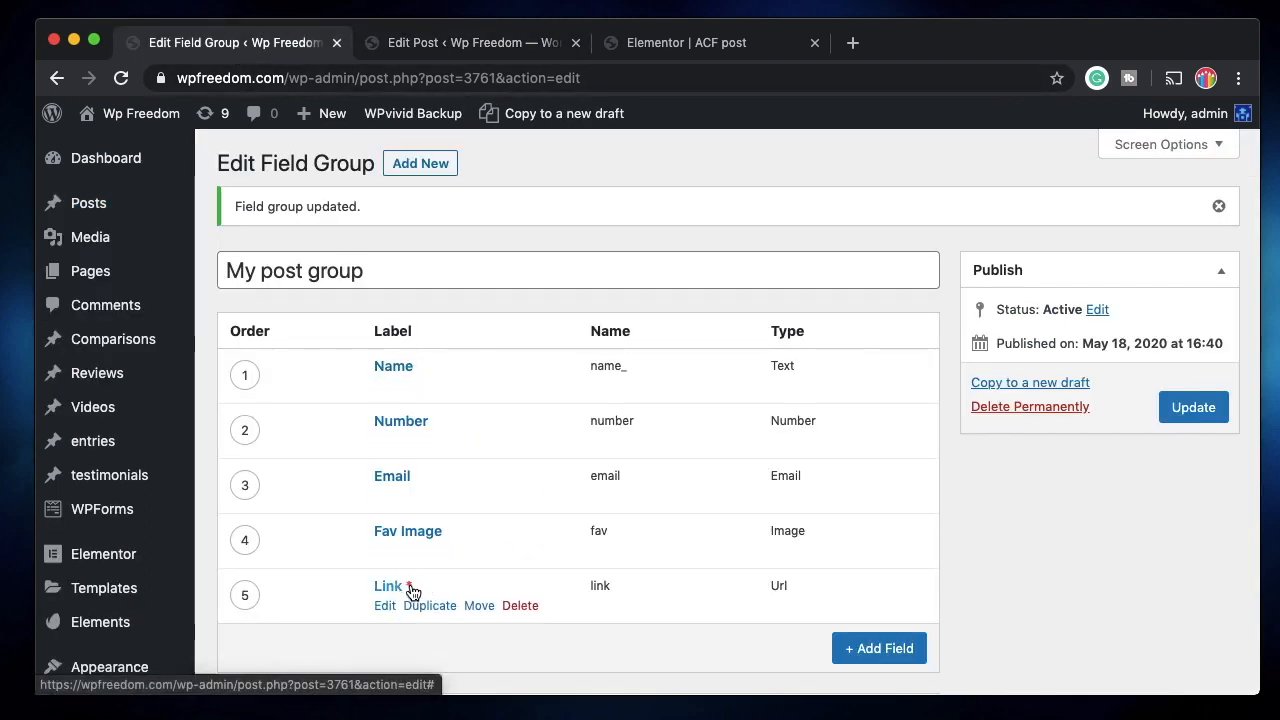
click(391, 610)
scroll(400, 606, down, 8)
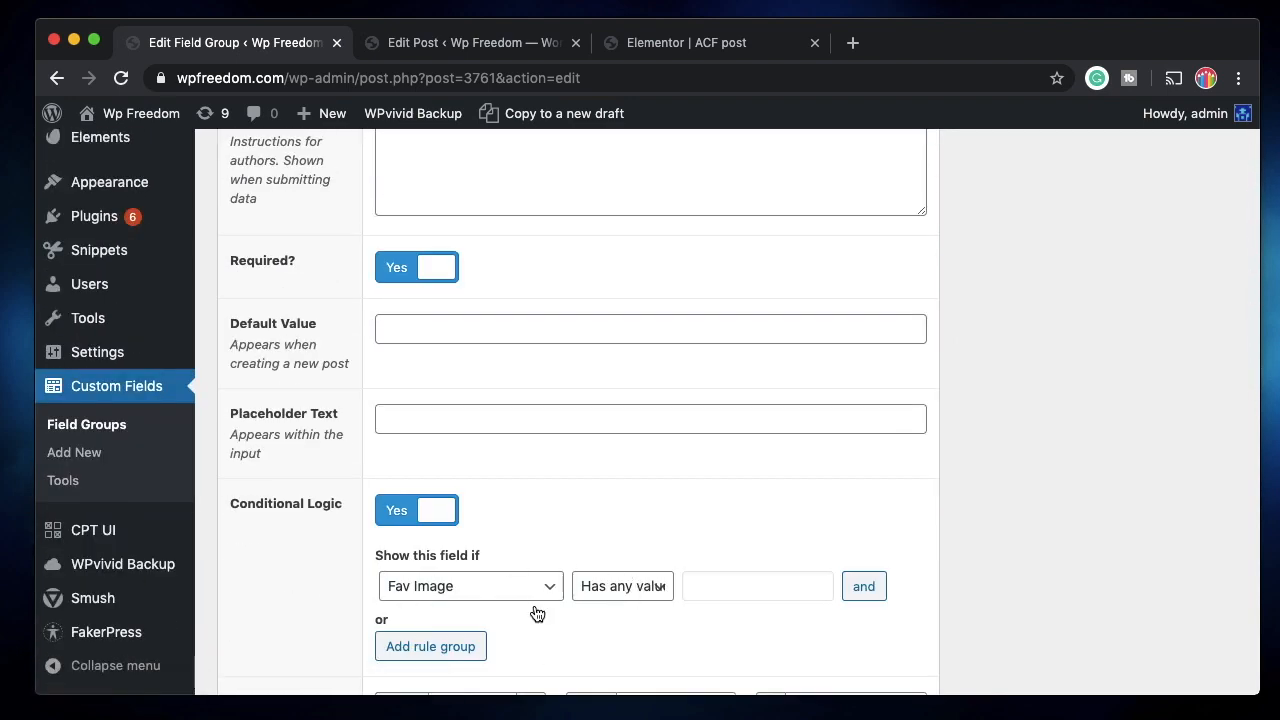
scroll(509, 555, up, 15)
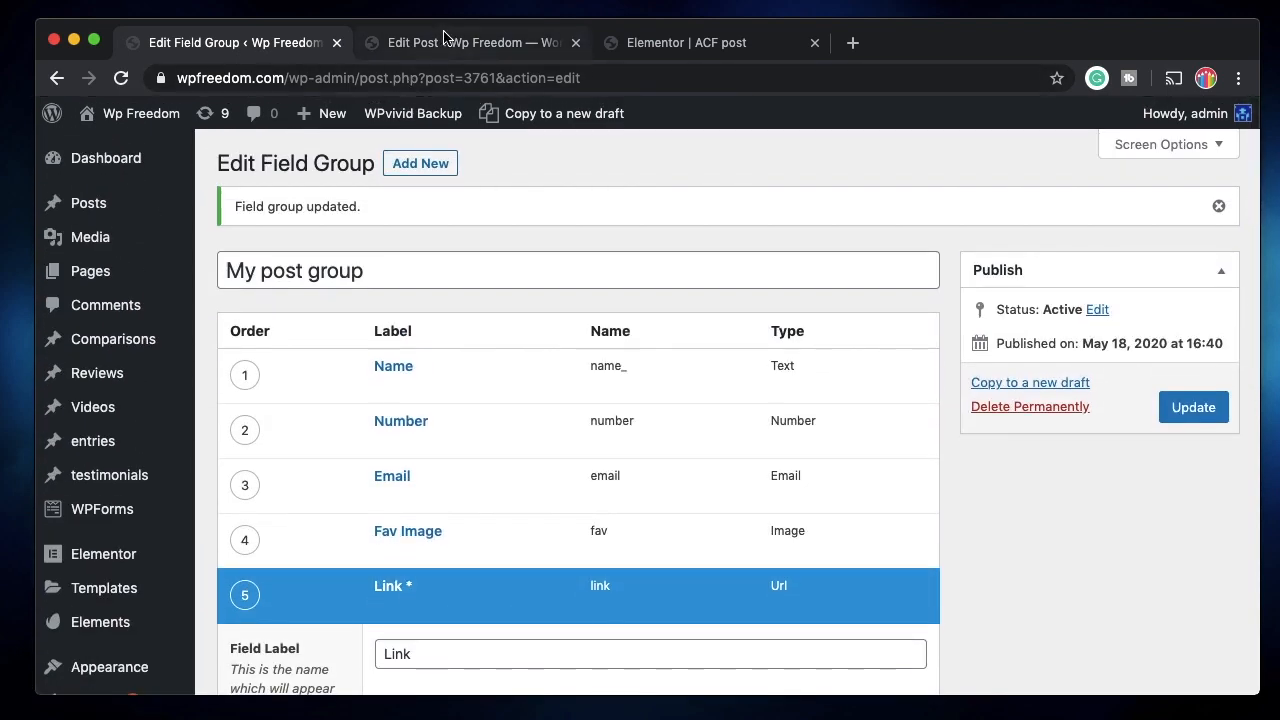
click(445, 37)
click(391, 646)
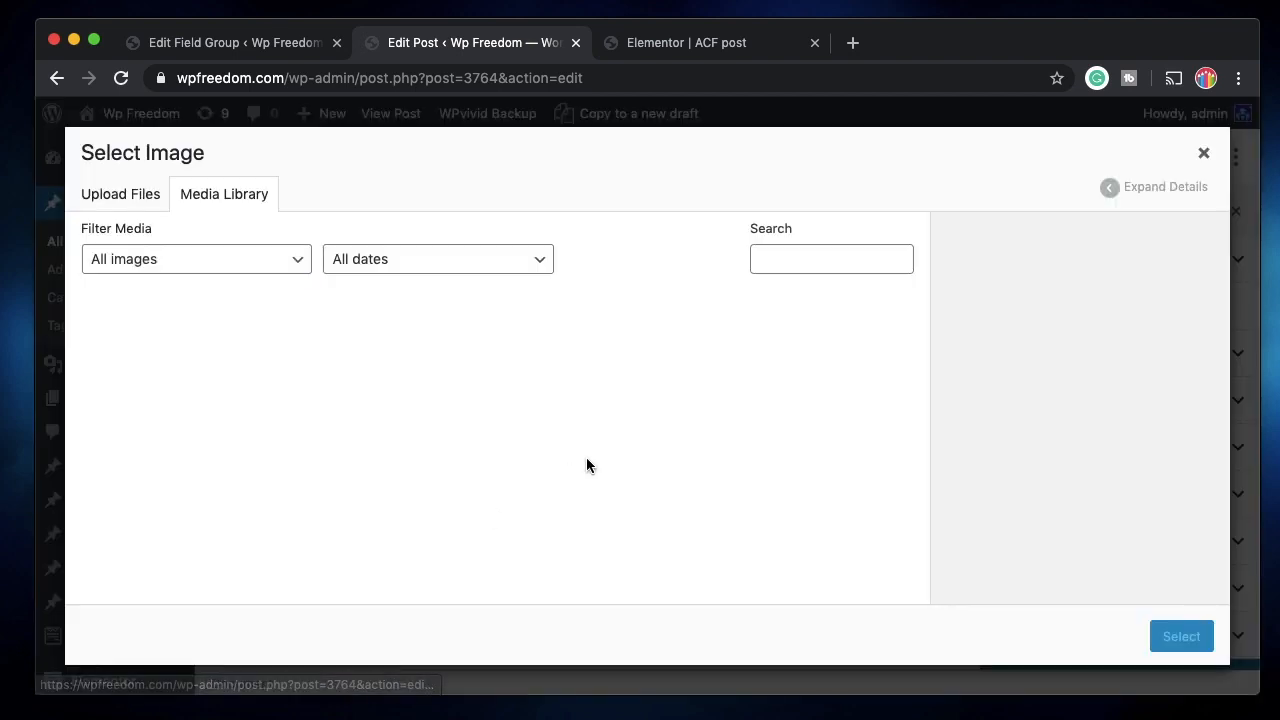
click(457, 379)
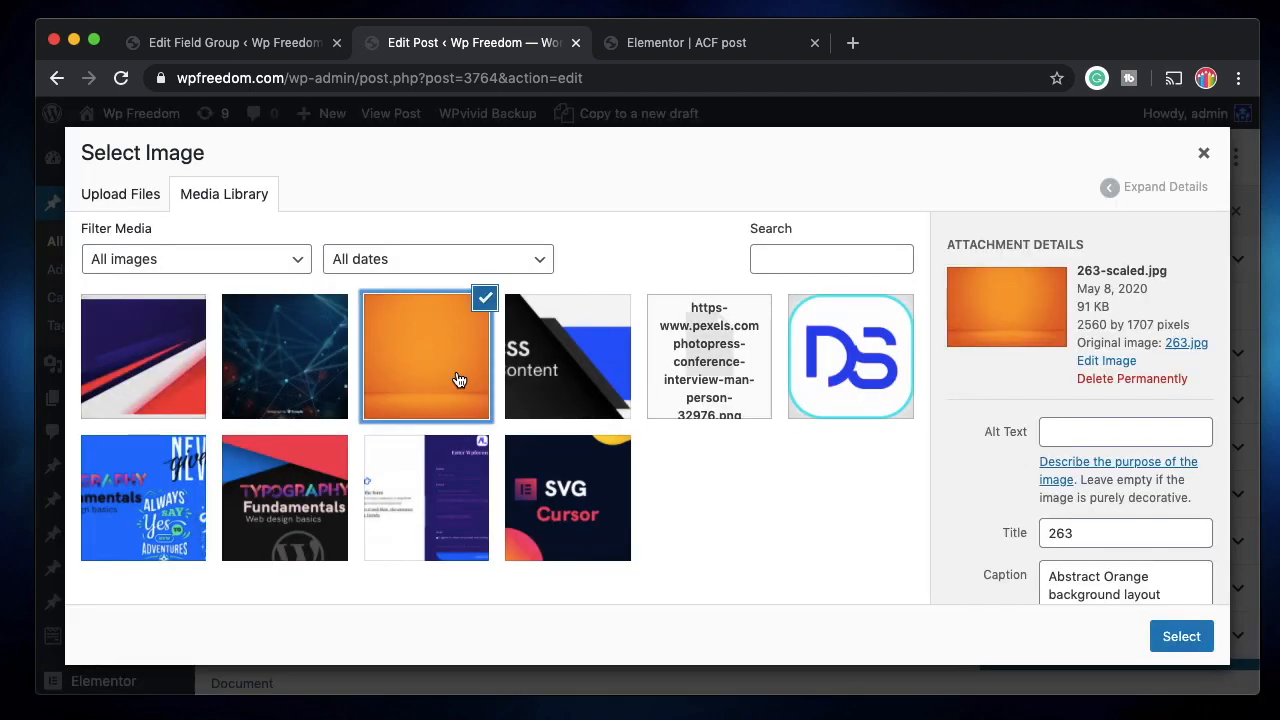
click(1170, 638)
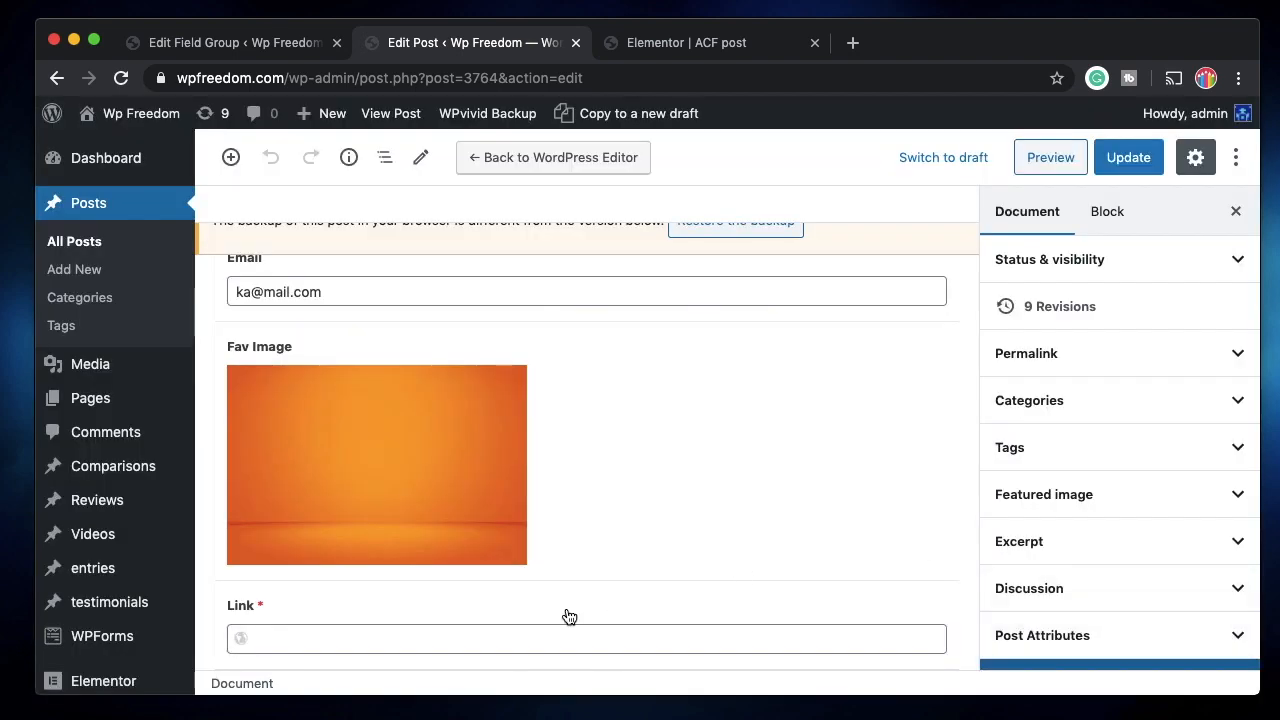
click(330, 641)
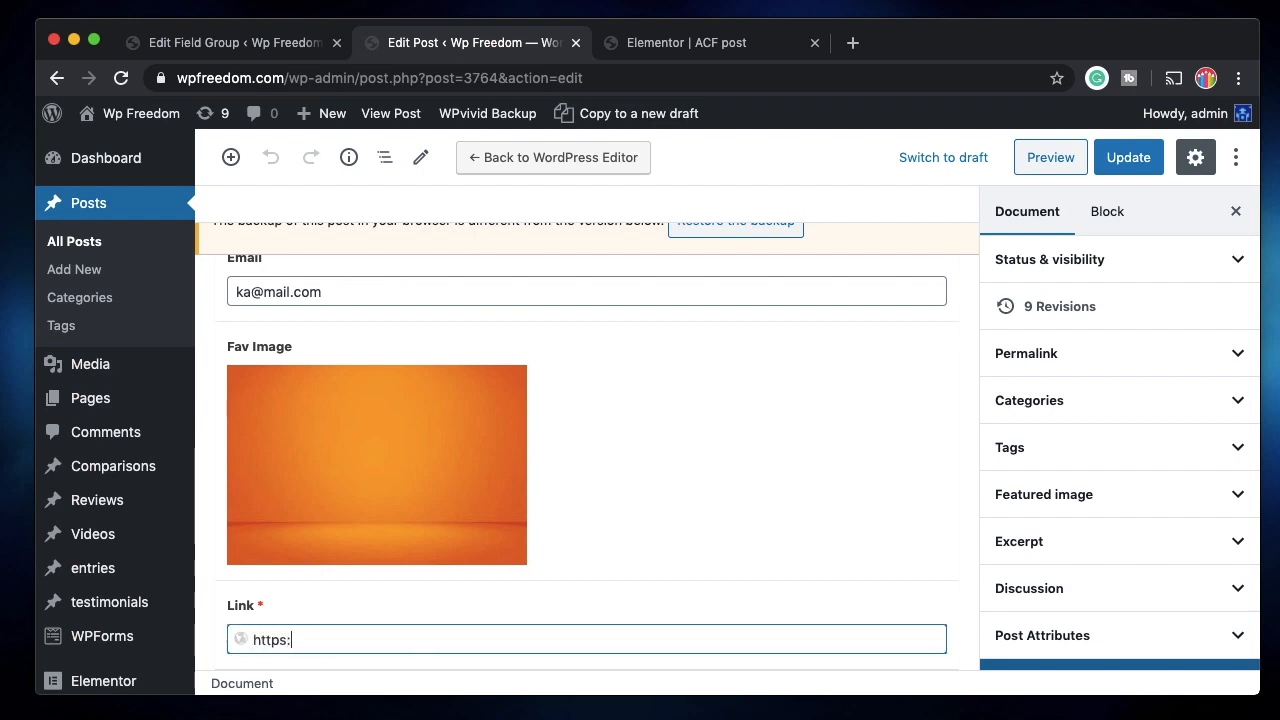
text(https://apple.com)
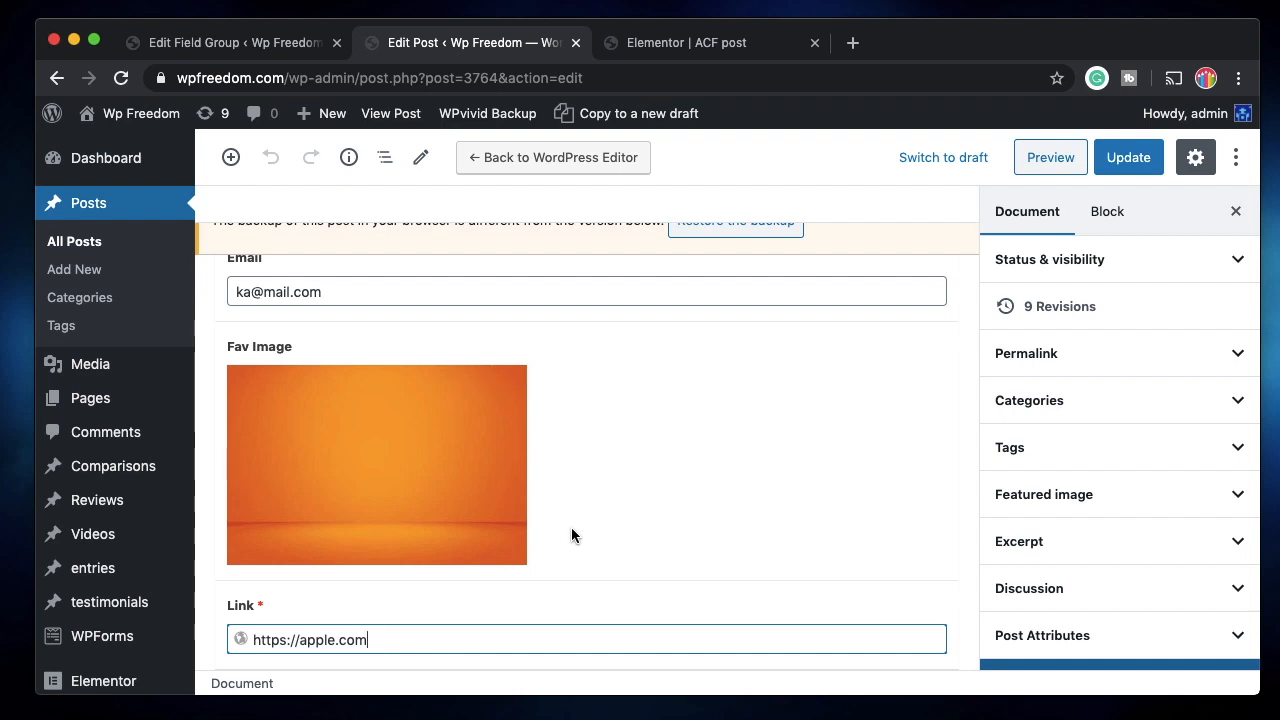
click(1135, 157)
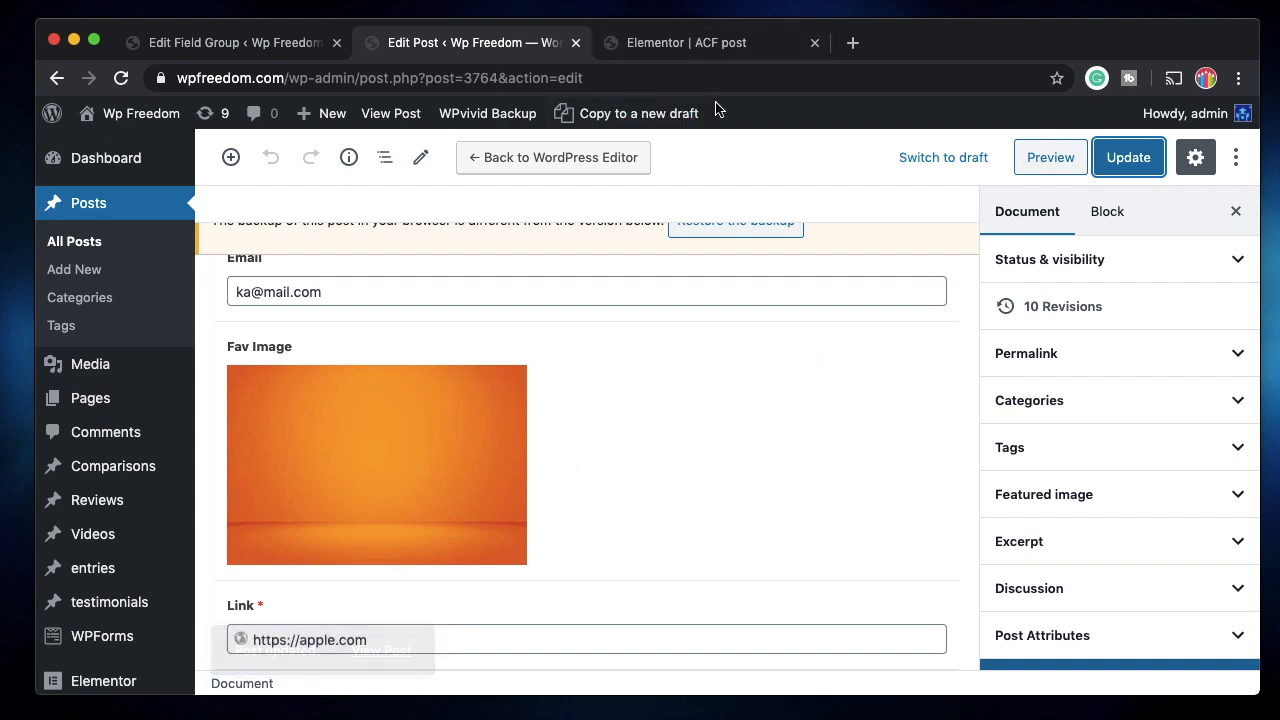
click(706, 44)
Reload the Elementor editor so it picks up the updated post fields.
click(121, 78)
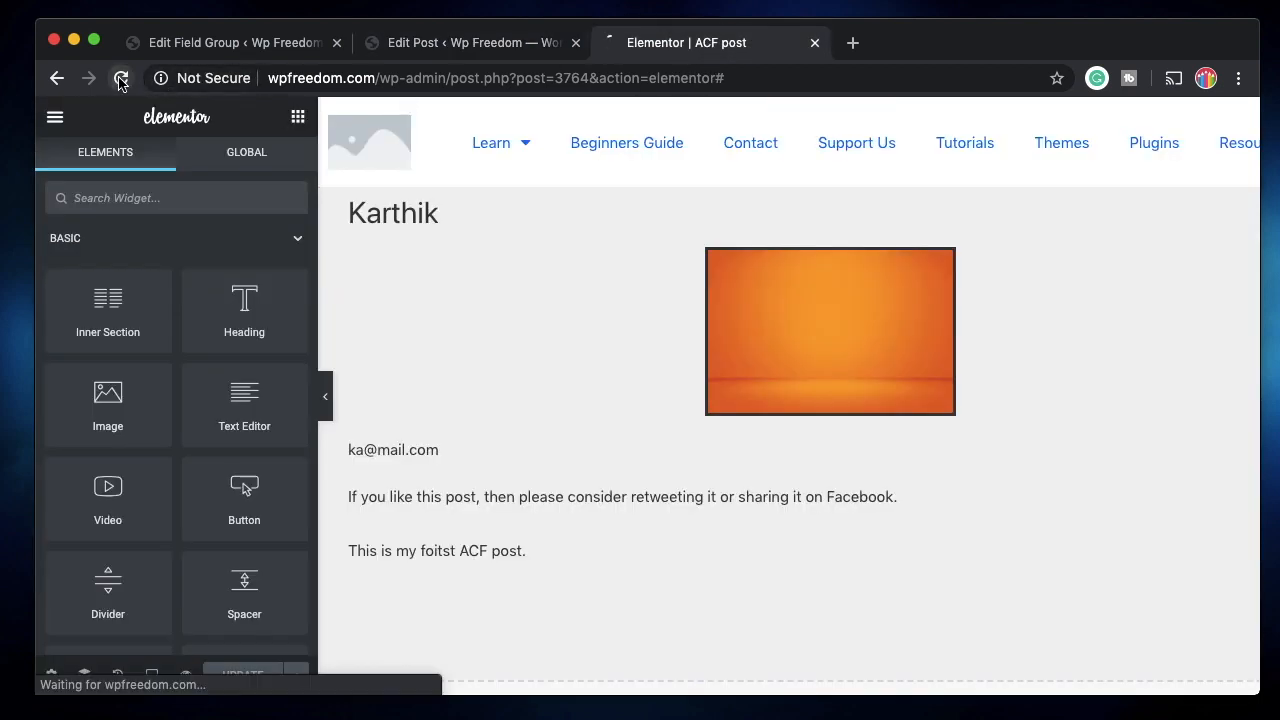
click(470, 42)
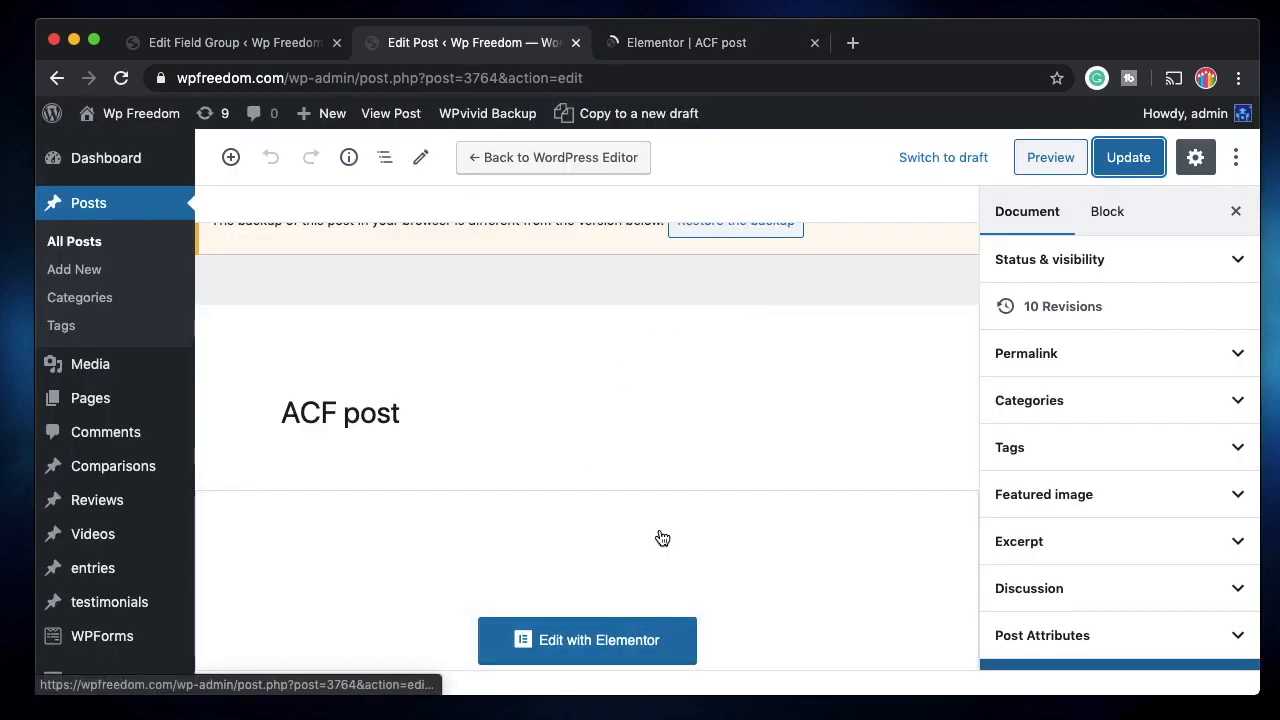
click(697, 55)
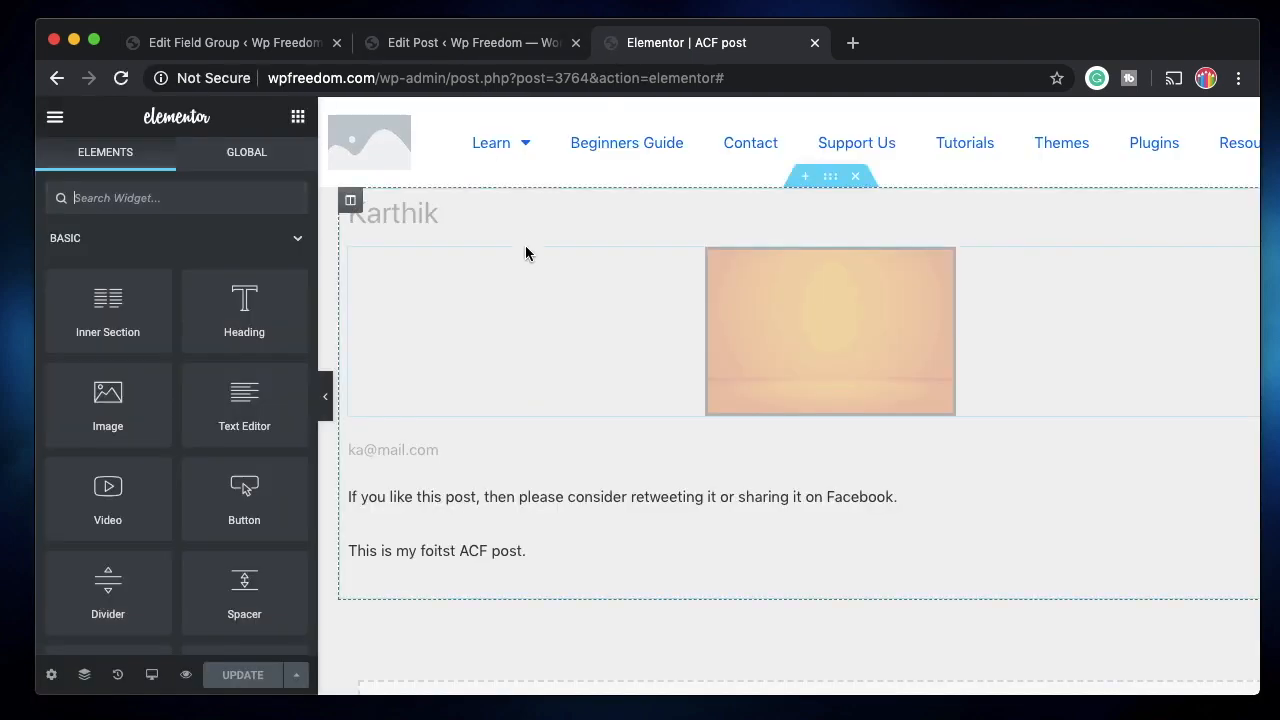
Link the Fav Image to a Custom URL from ACF URL Field key Link, and save.
click(985, 306)
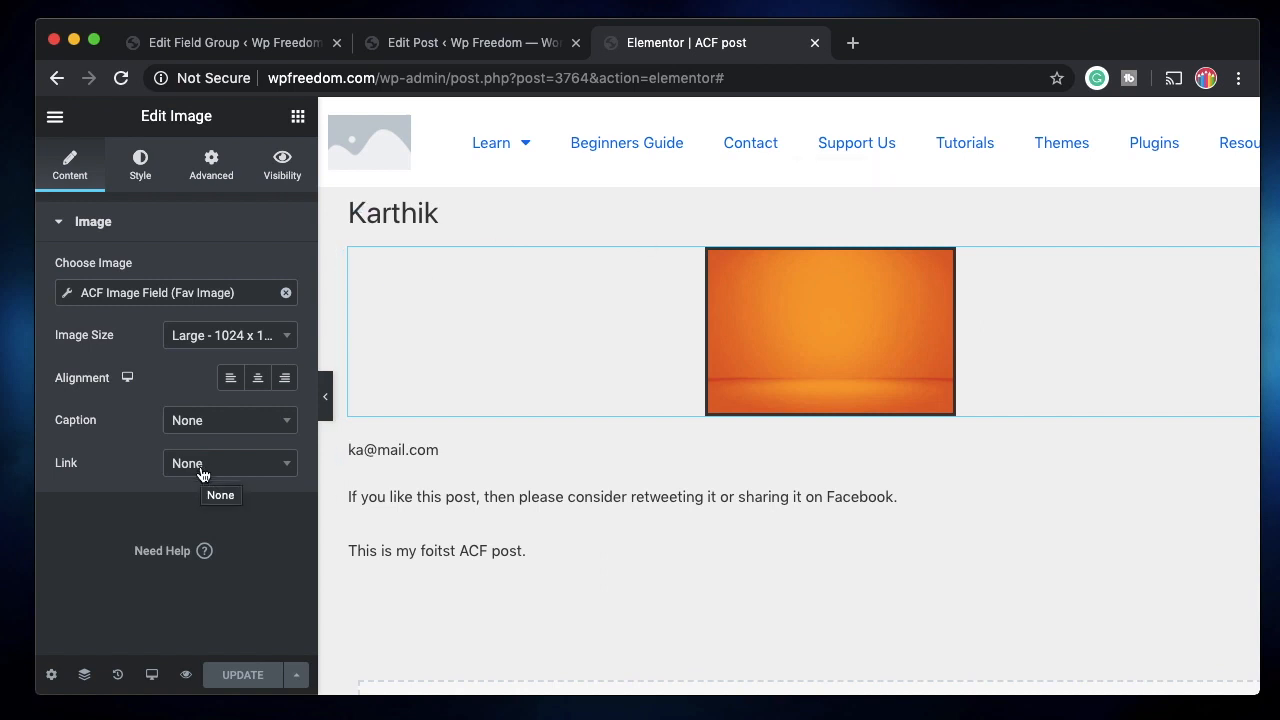
click(202, 474)
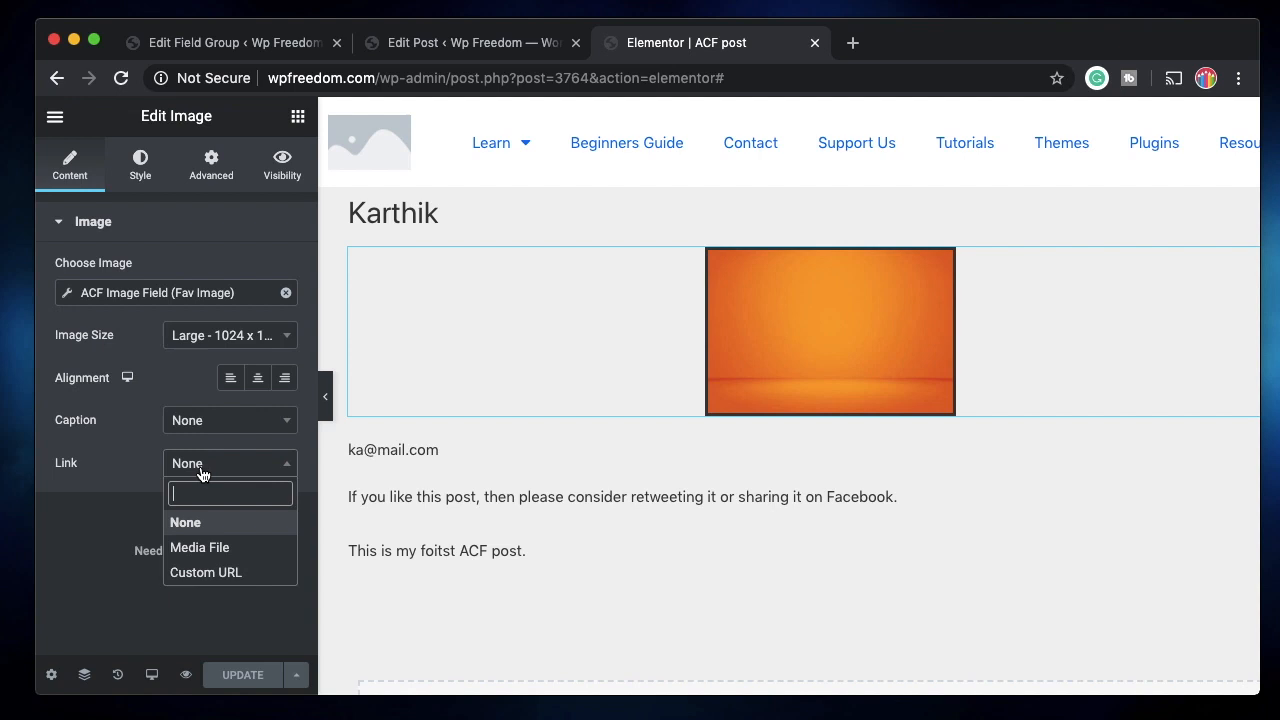
click(200, 572)
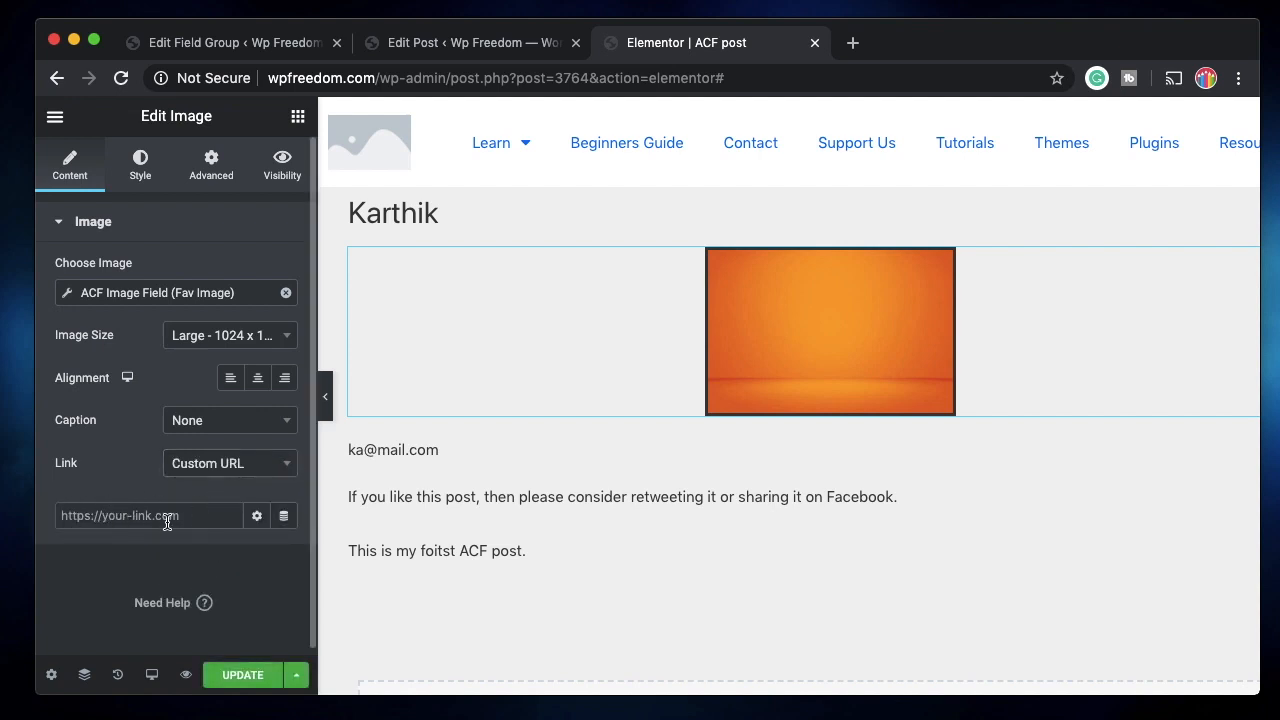
click(283, 516)
scroll(200, 430, down, 5)
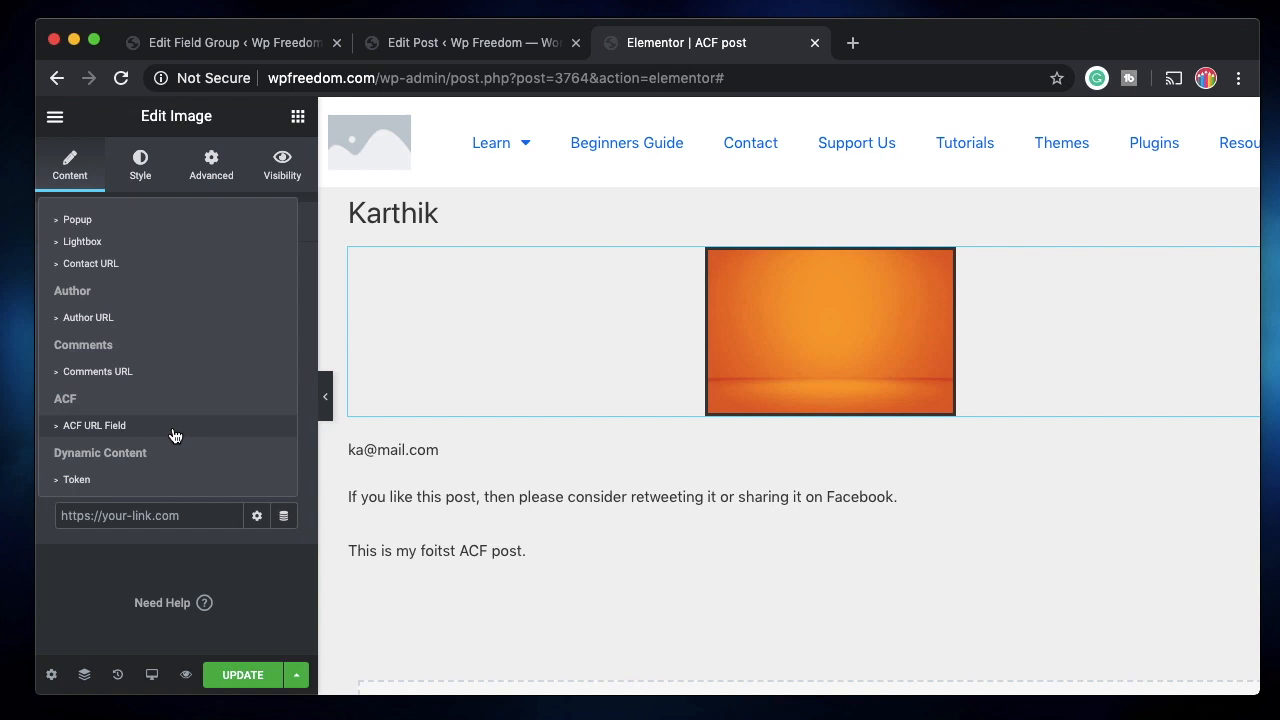
click(174, 436)
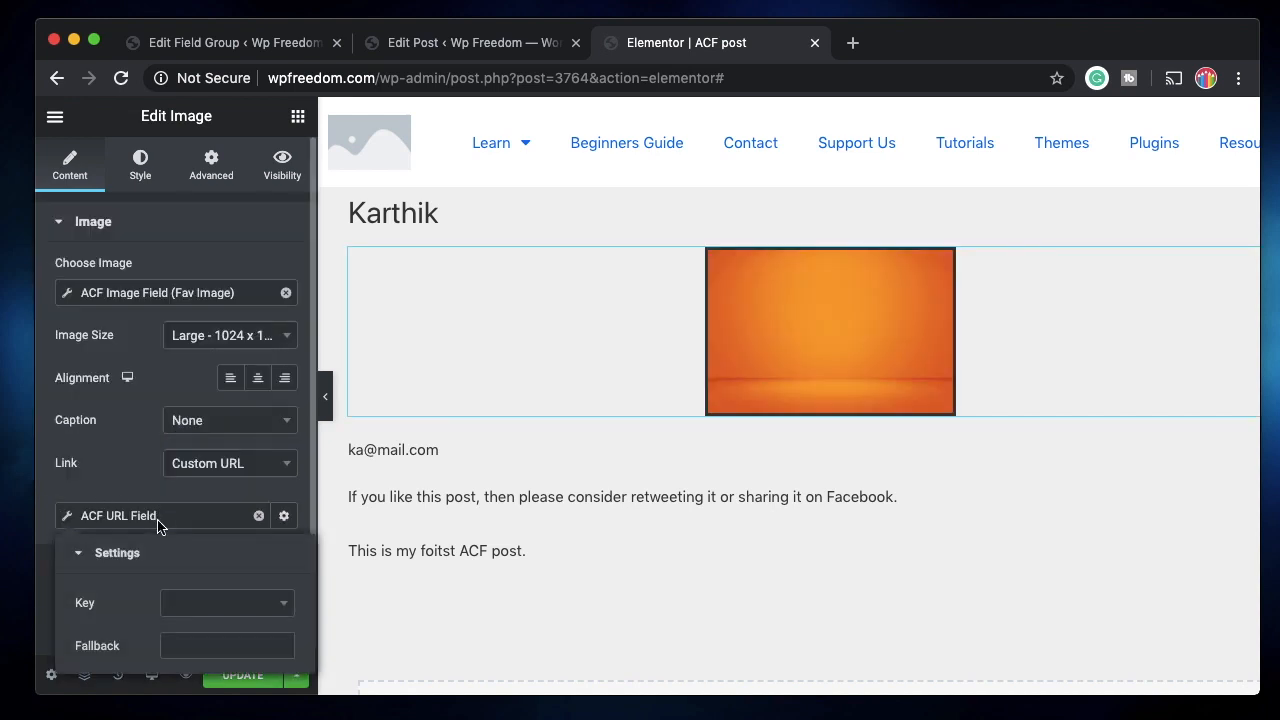
click(254, 613)
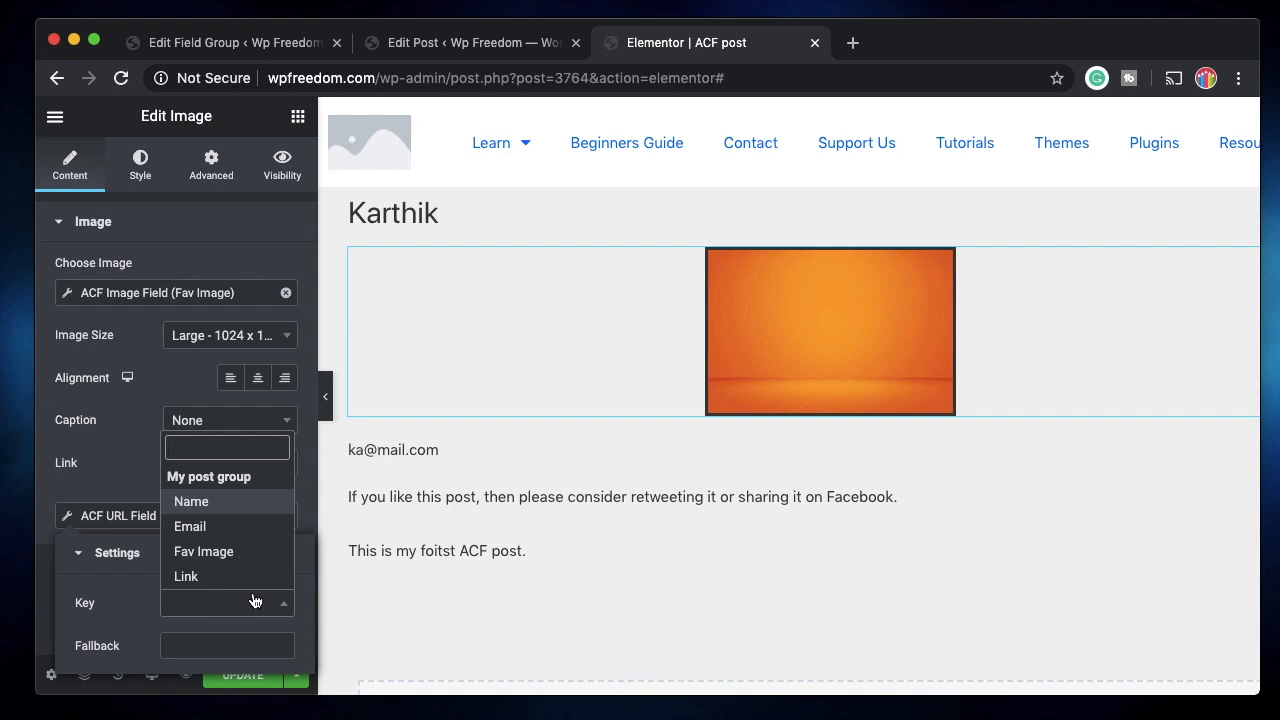
click(240, 577)
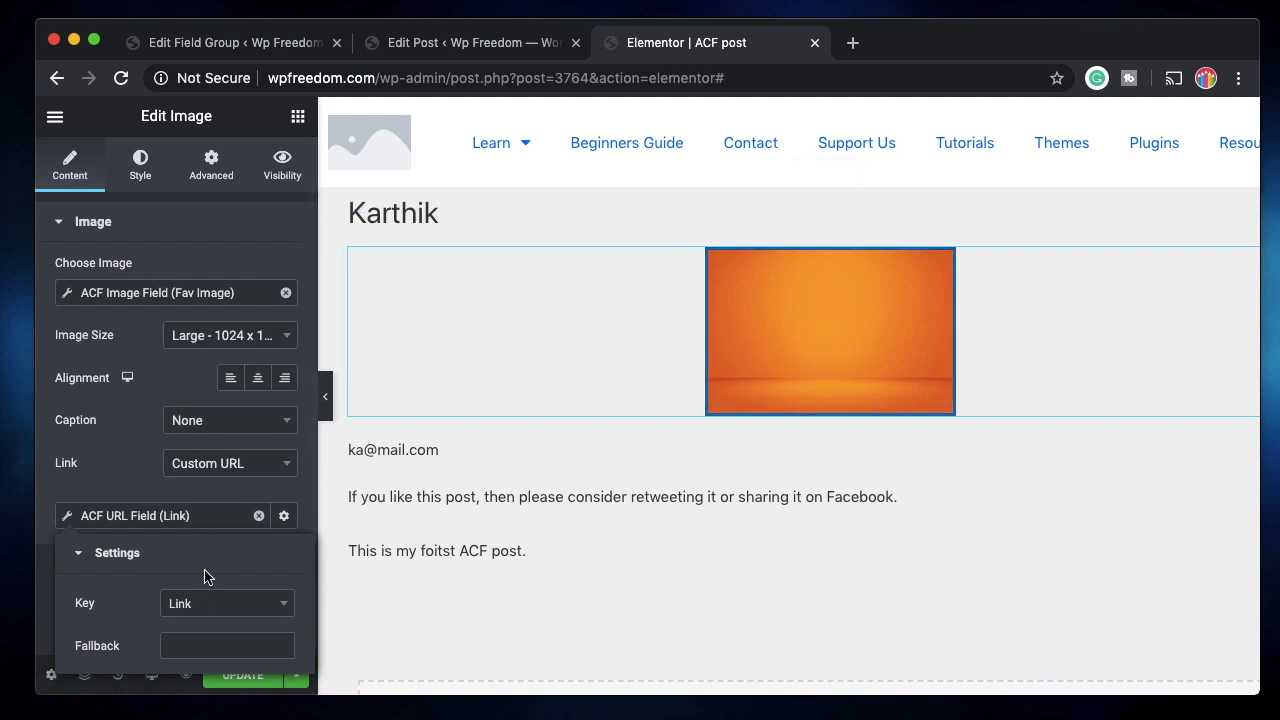
click(243, 675)
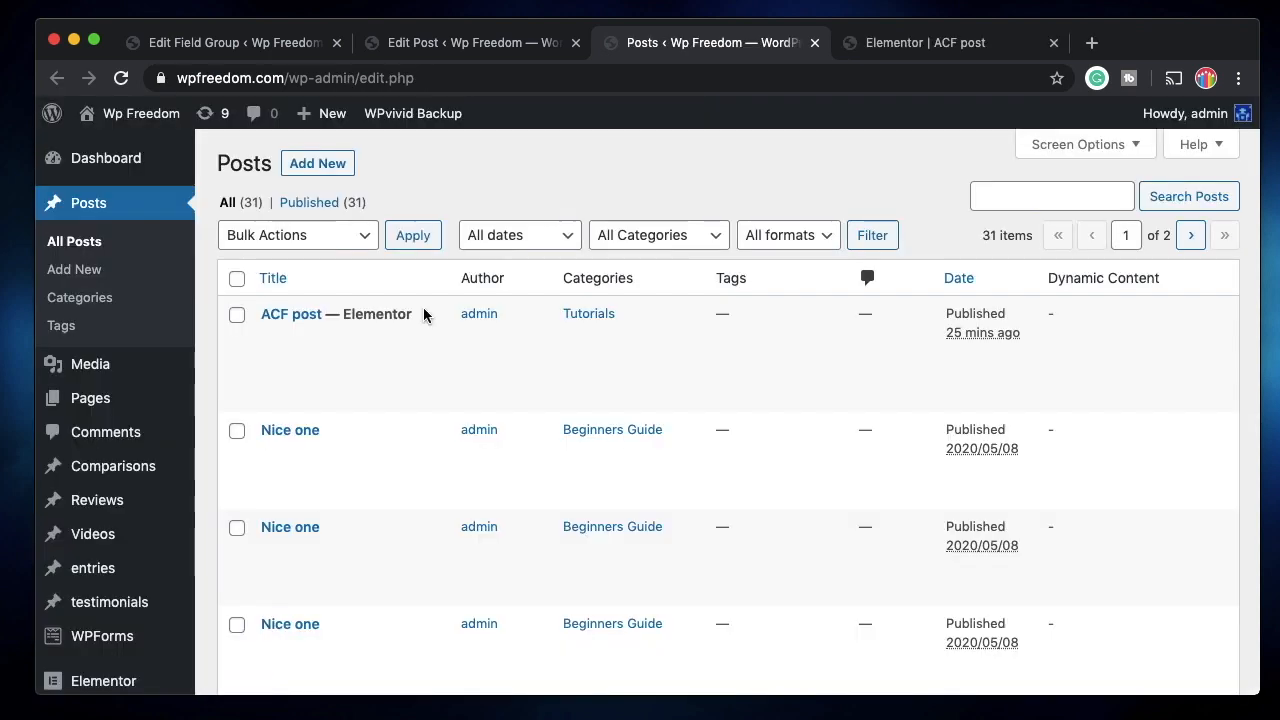
Open the live ACF post, confirm the orange image opens apple.com, then return to the post editor.
super+click(362, 356)
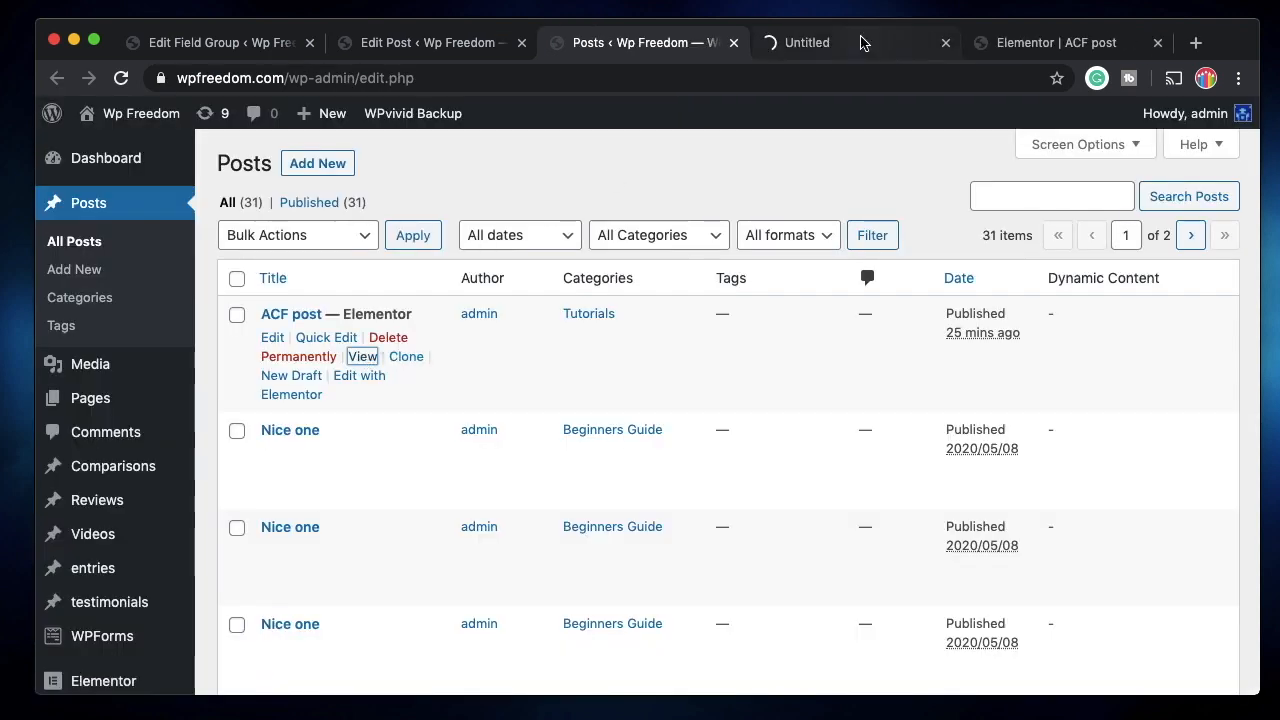
click(862, 42)
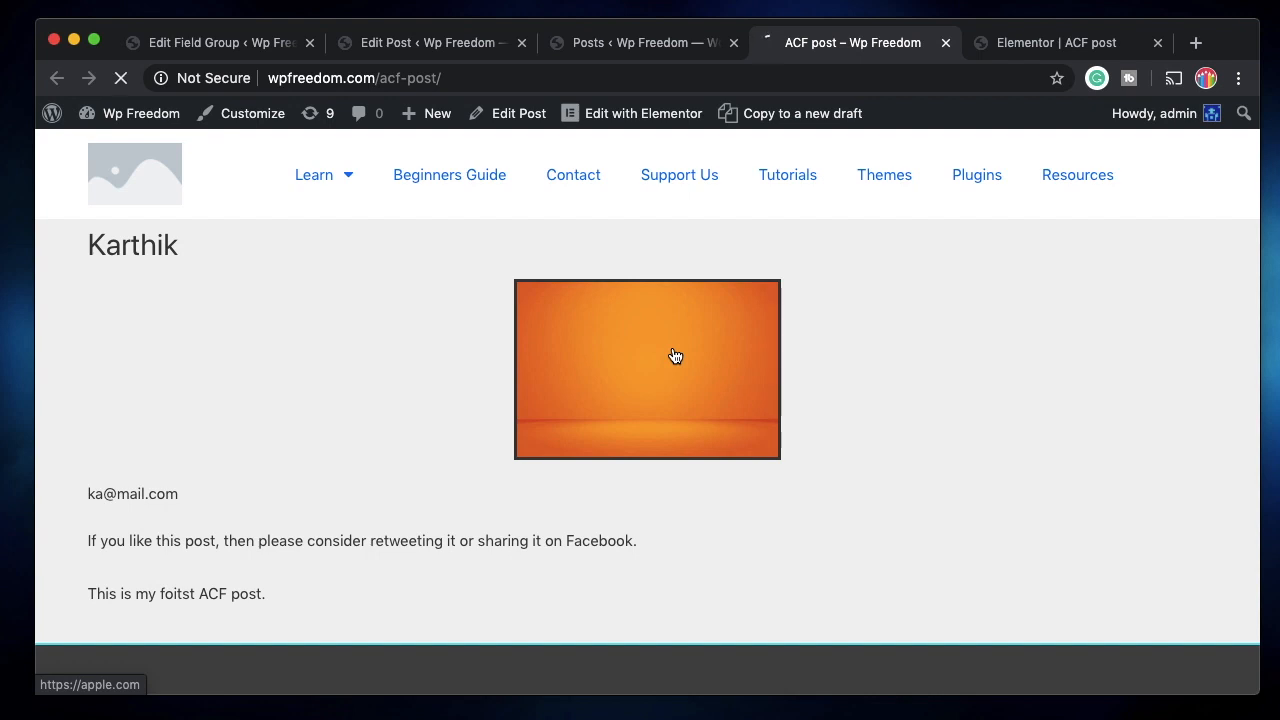
click(675, 356)
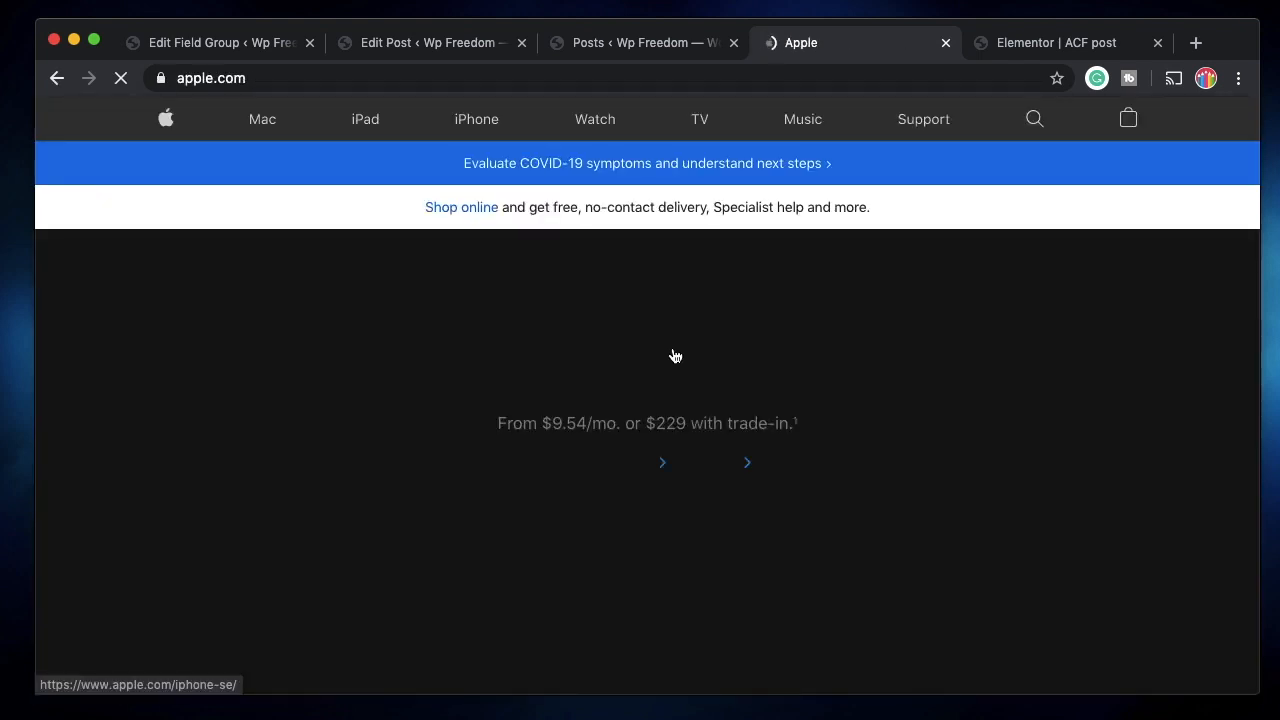
scroll(675, 356, left, 5)
click(944, 43)
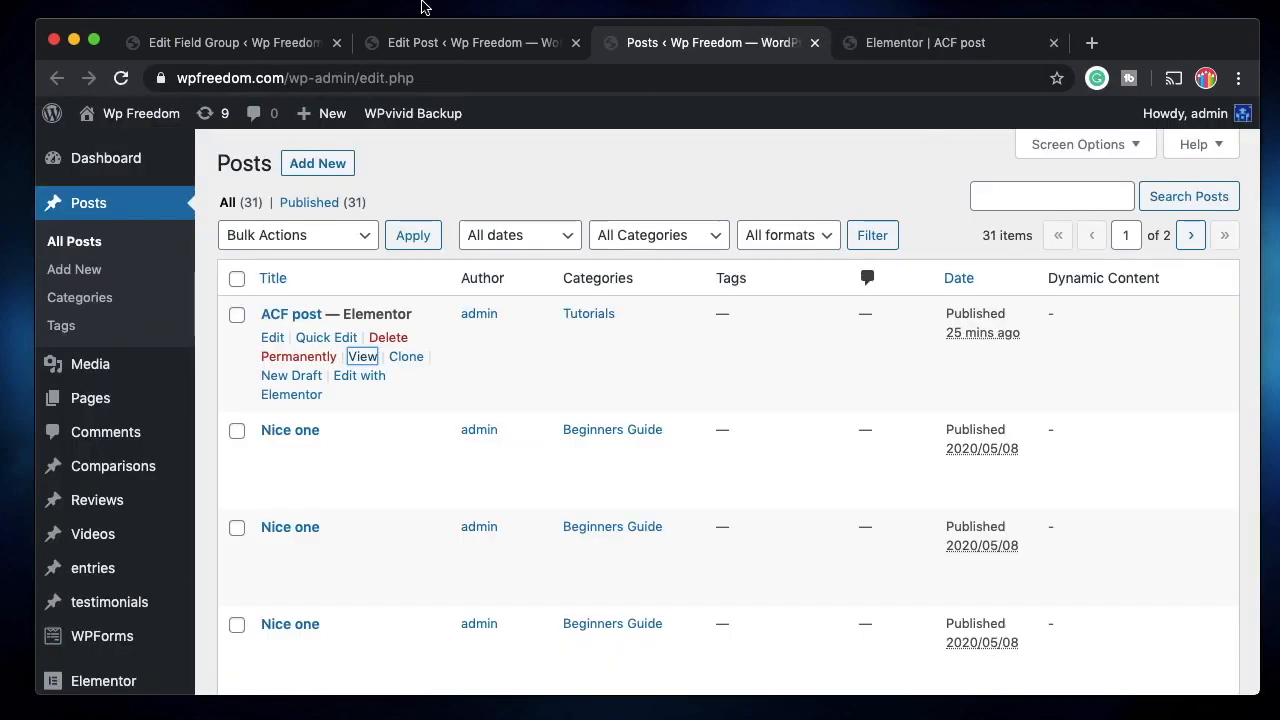
click(428, 42)
scroll(519, 438, down, 5)
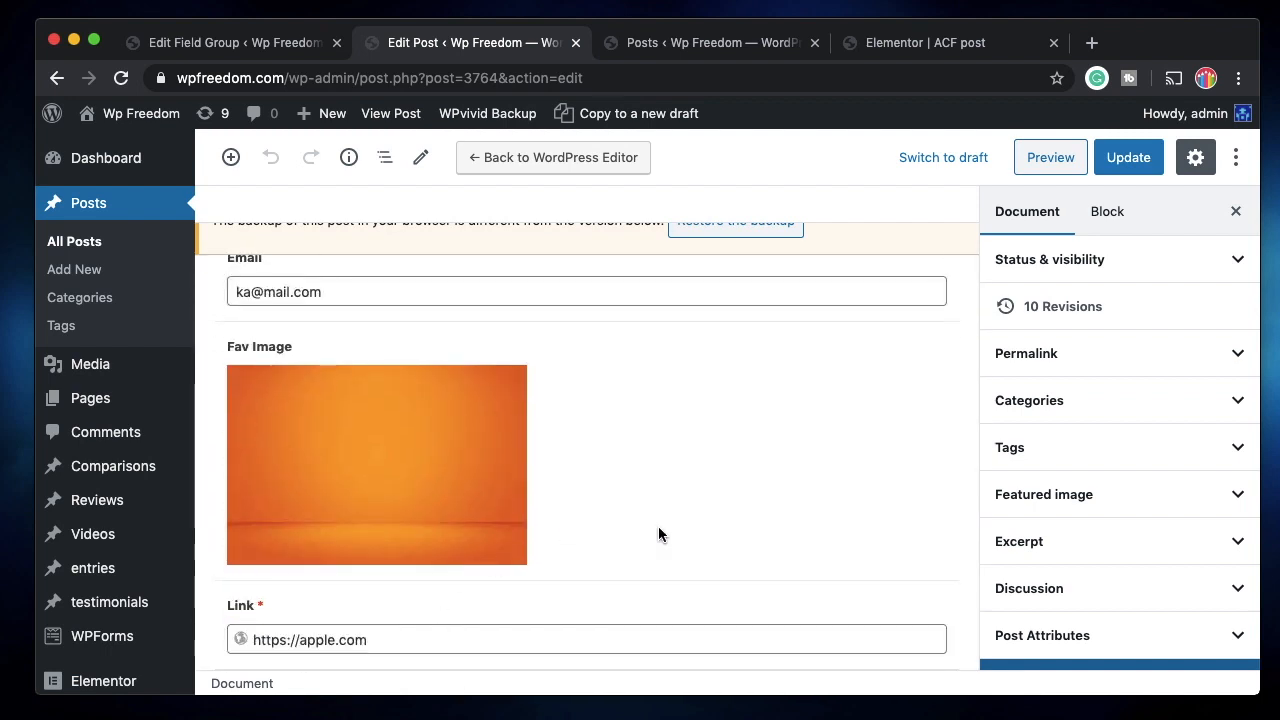
Start another field in My post group and open its Field Type list.
scroll(658, 526, up, 5)
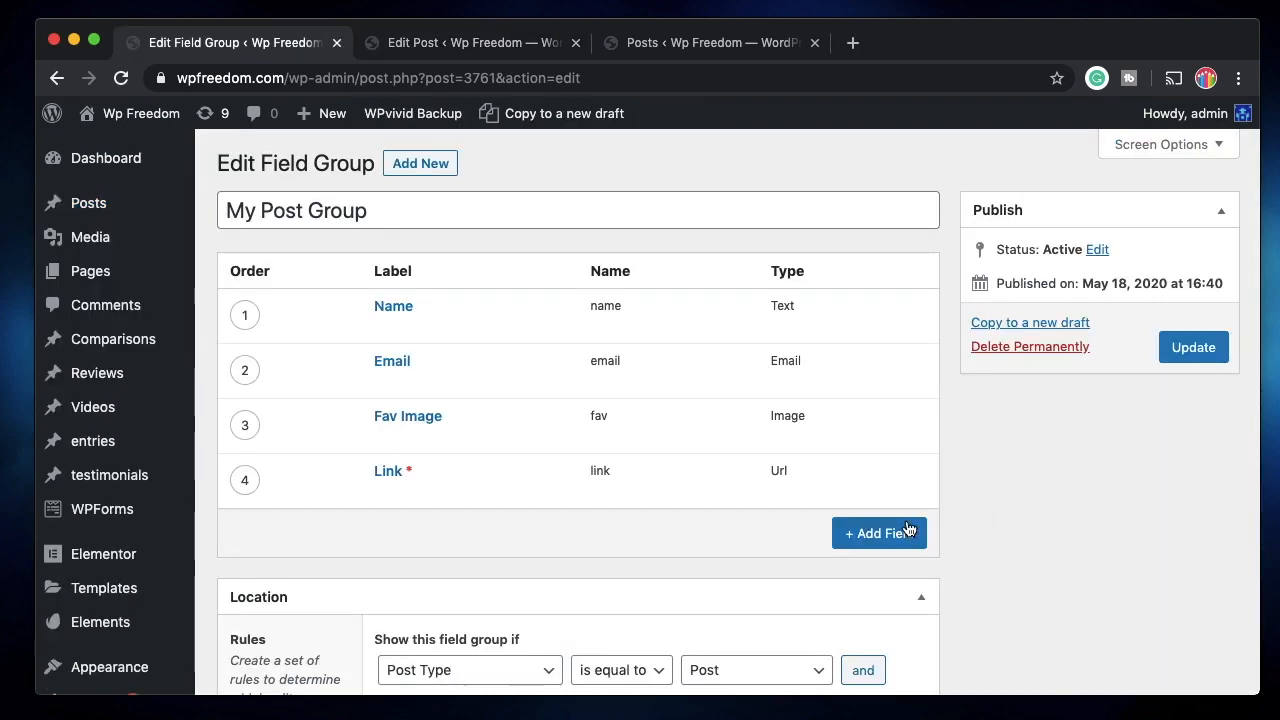
click(899, 533)
scroll(659, 578, down, 8)
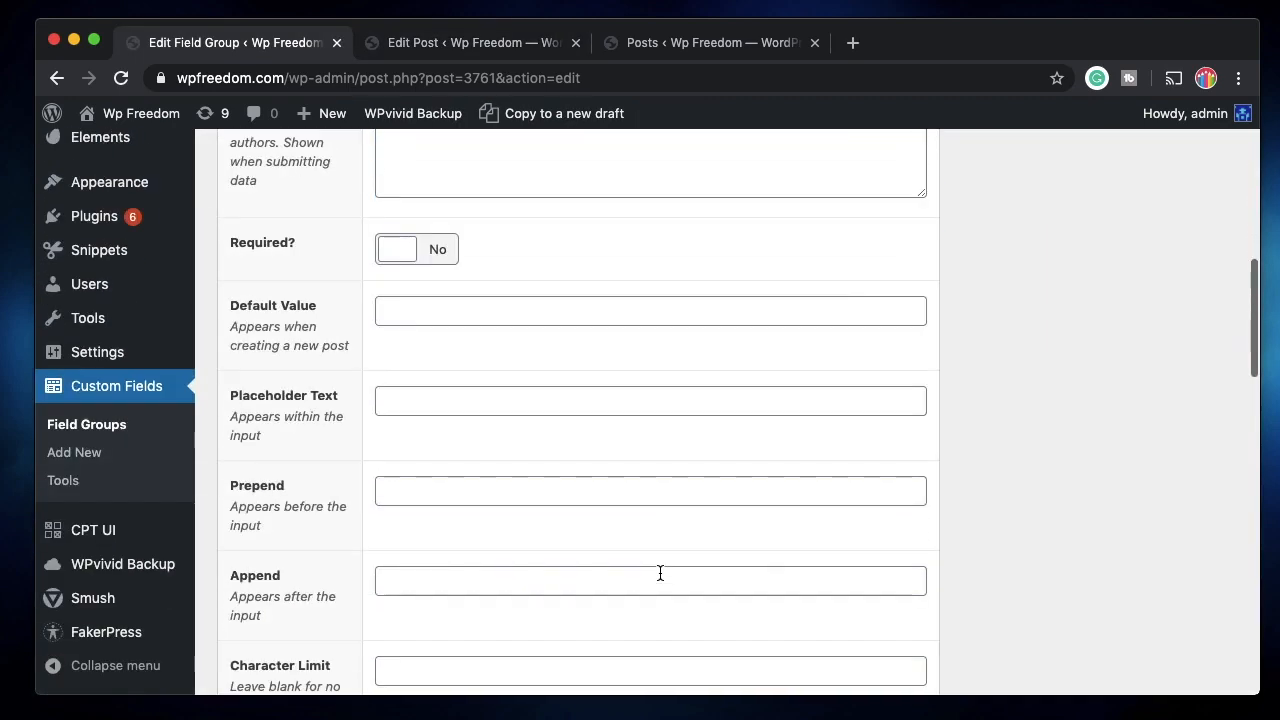
scroll(659, 578, up, 3)
click(511, 241)
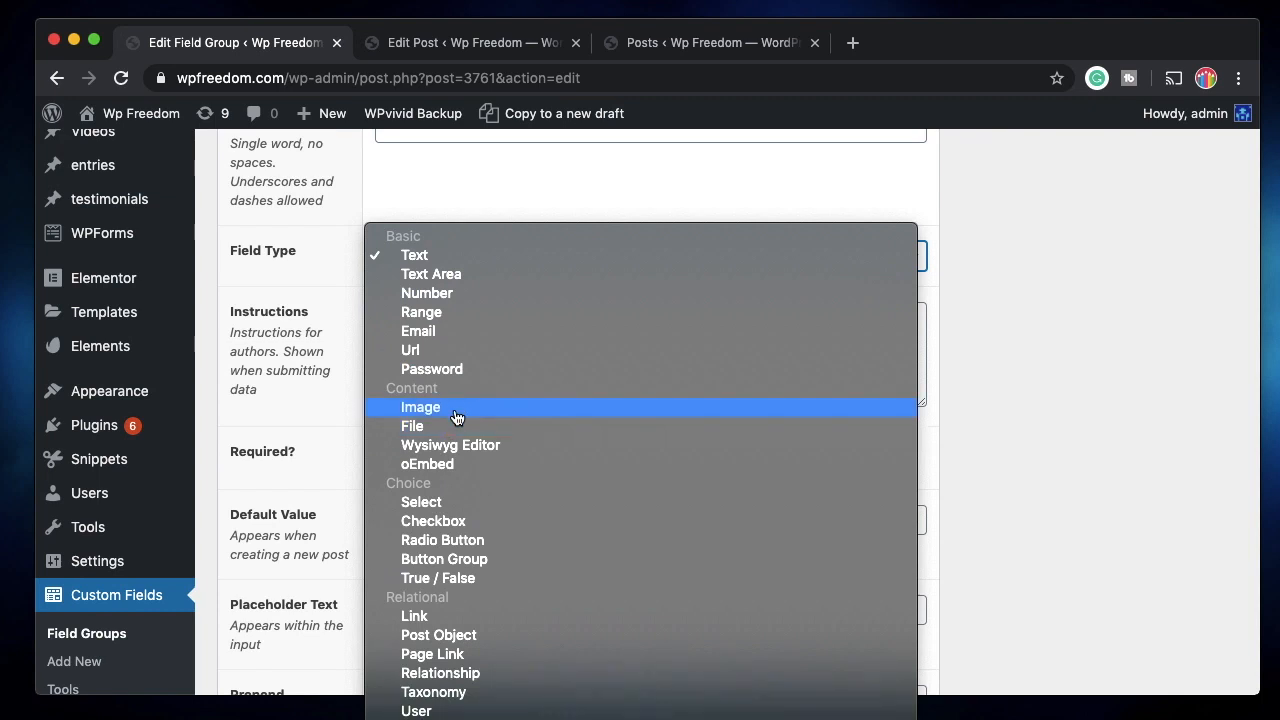
scroll(455, 548, down, 3)
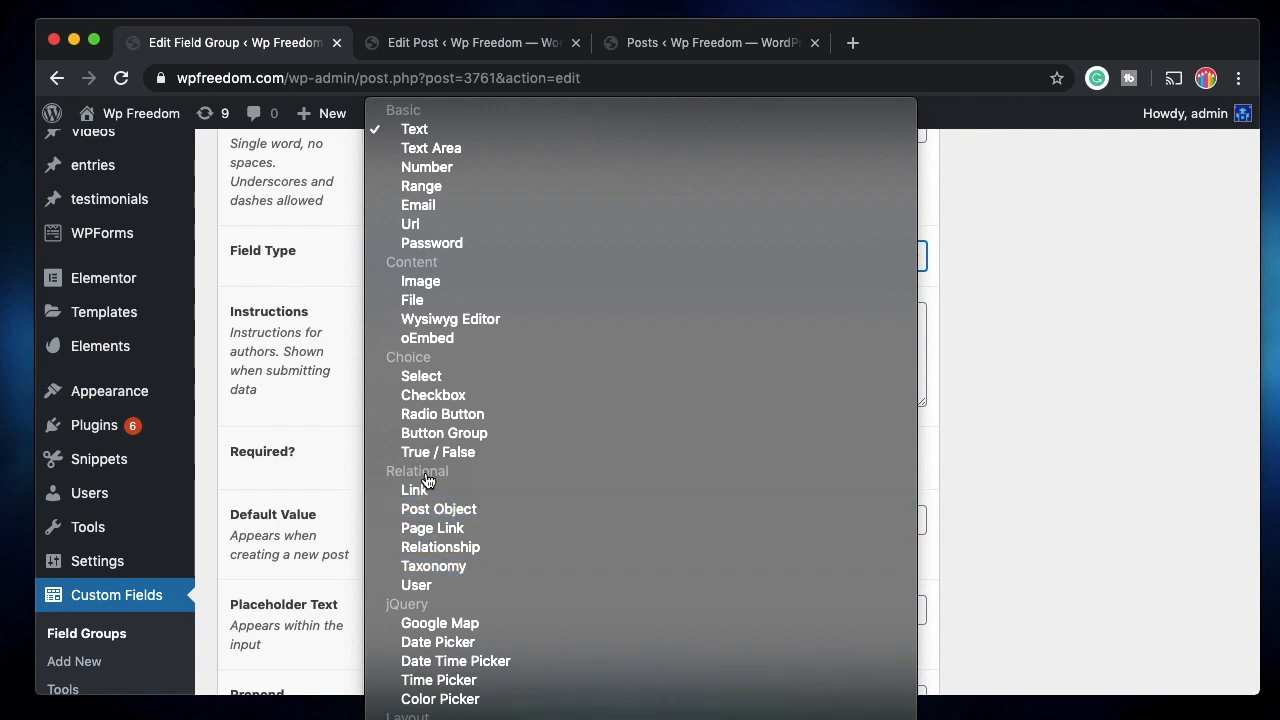
Make the fifth field a Message type labelled 'Message'.
scroll(440, 400, down, 2)
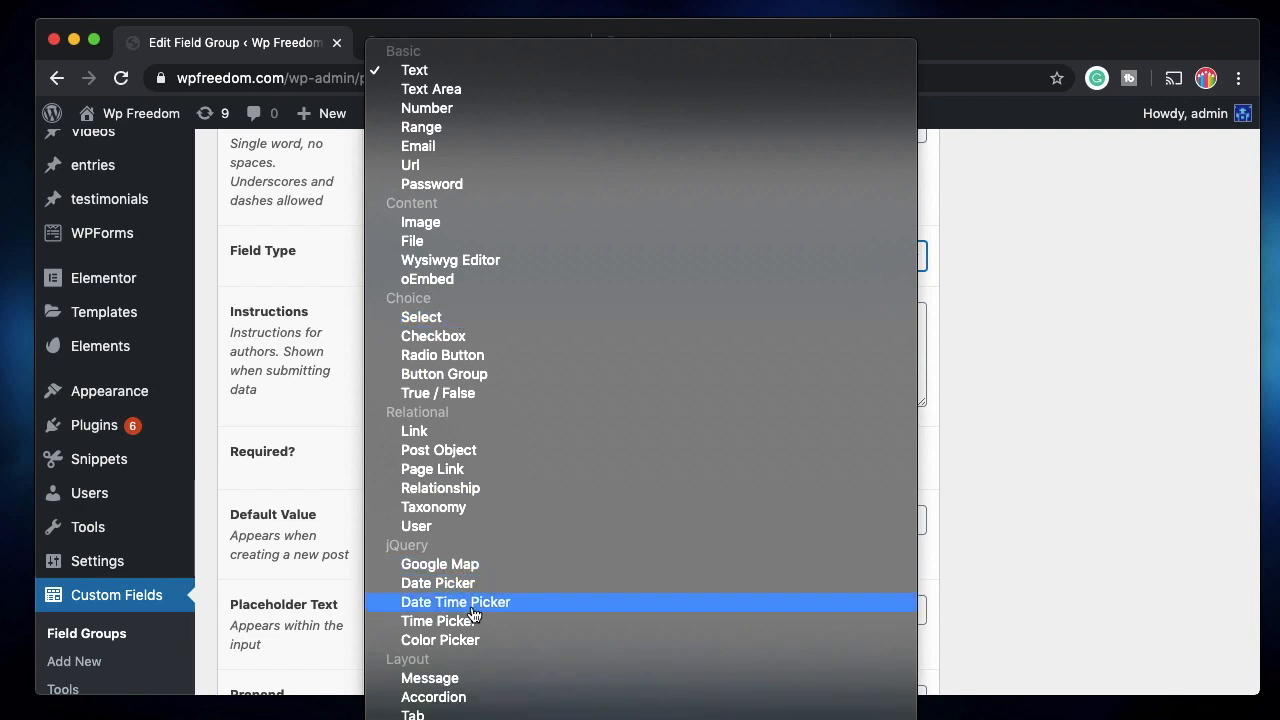
click(478, 684)
scroll(939, 472, up, 4)
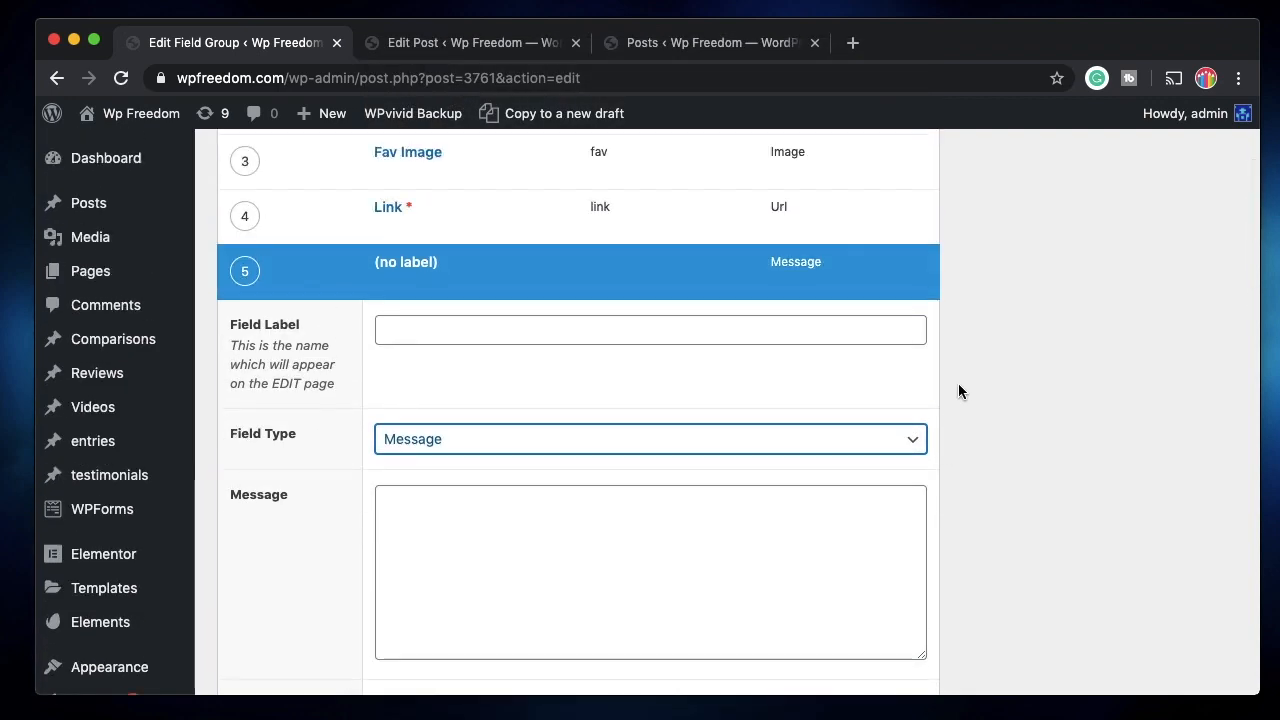
click(758, 328)
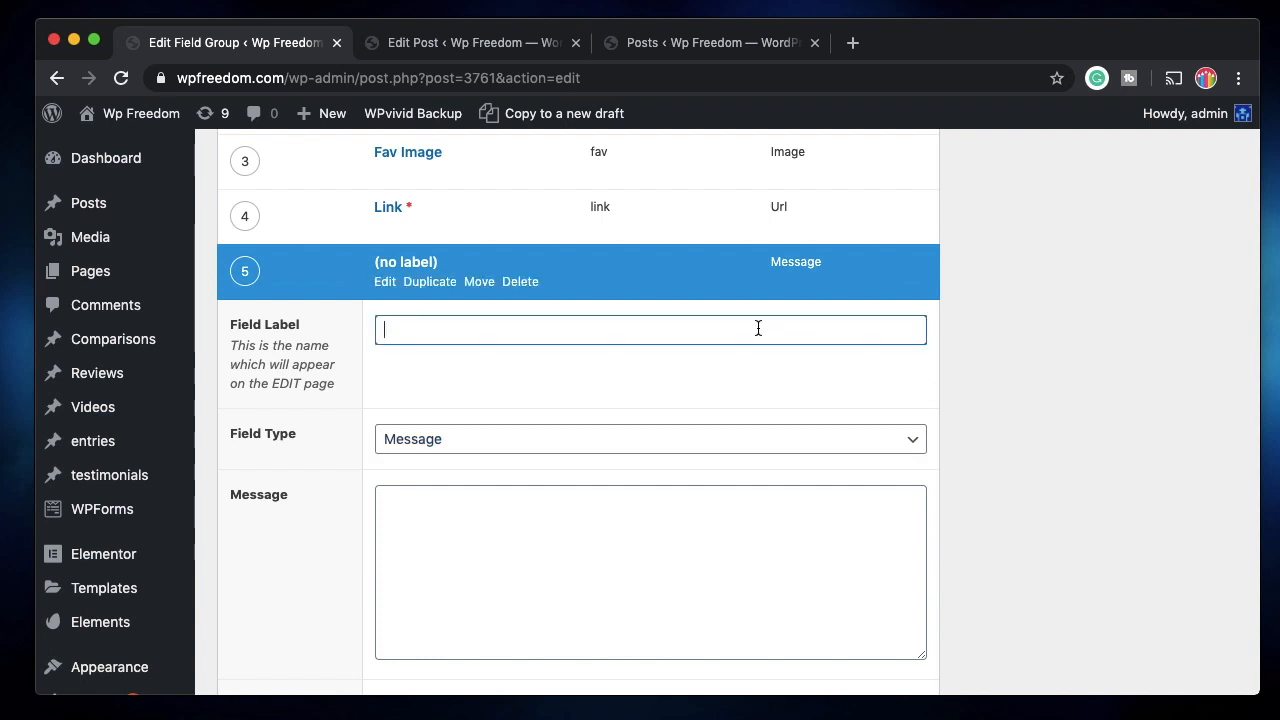
text(Message)
Paste the two-line message text, collapse the field, and save My Post Group.
click(686, 537)
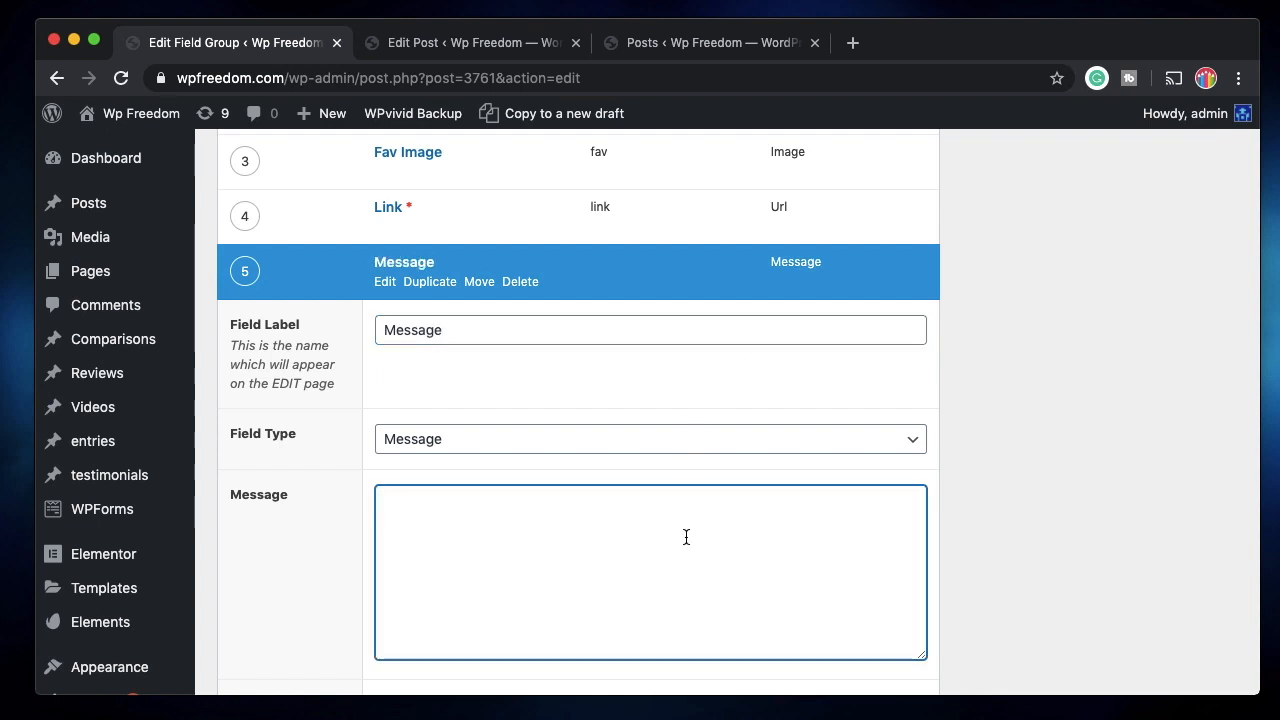
scroll(686, 537, up, 3)
scroll(685, 535, down, 4)
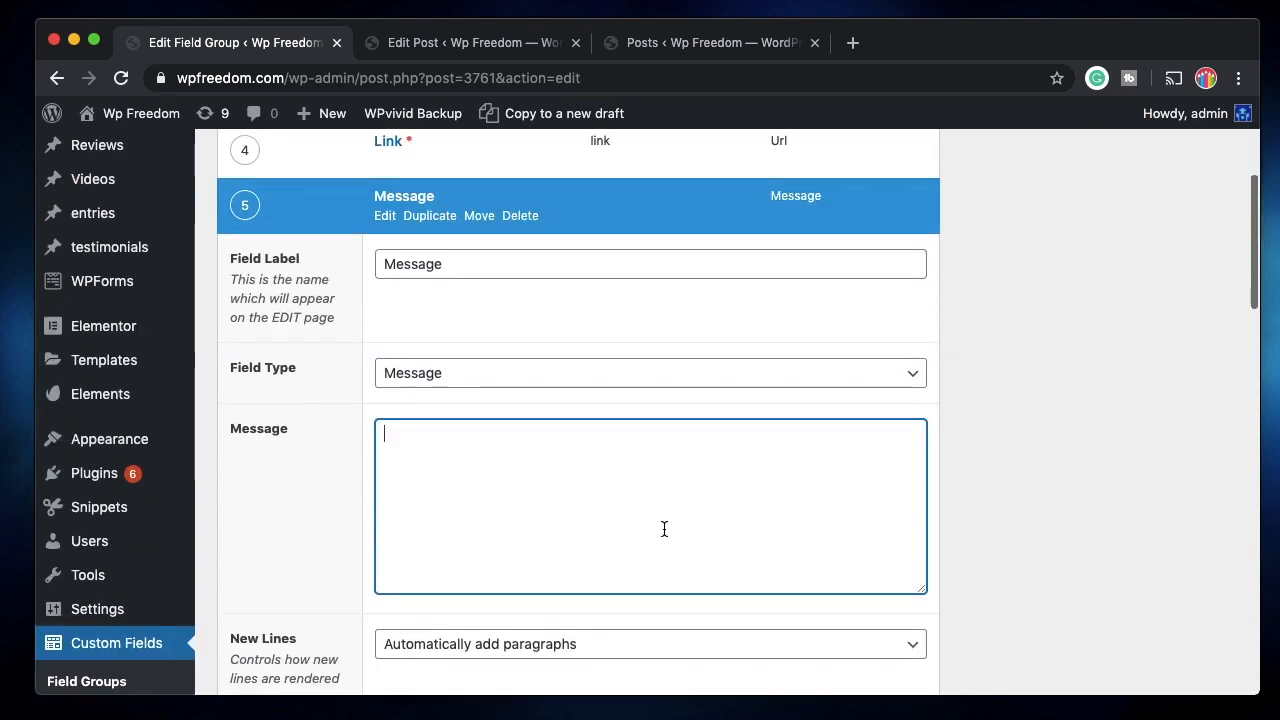
text(ACF is really powerful. I love to use it with Elementor Pro)
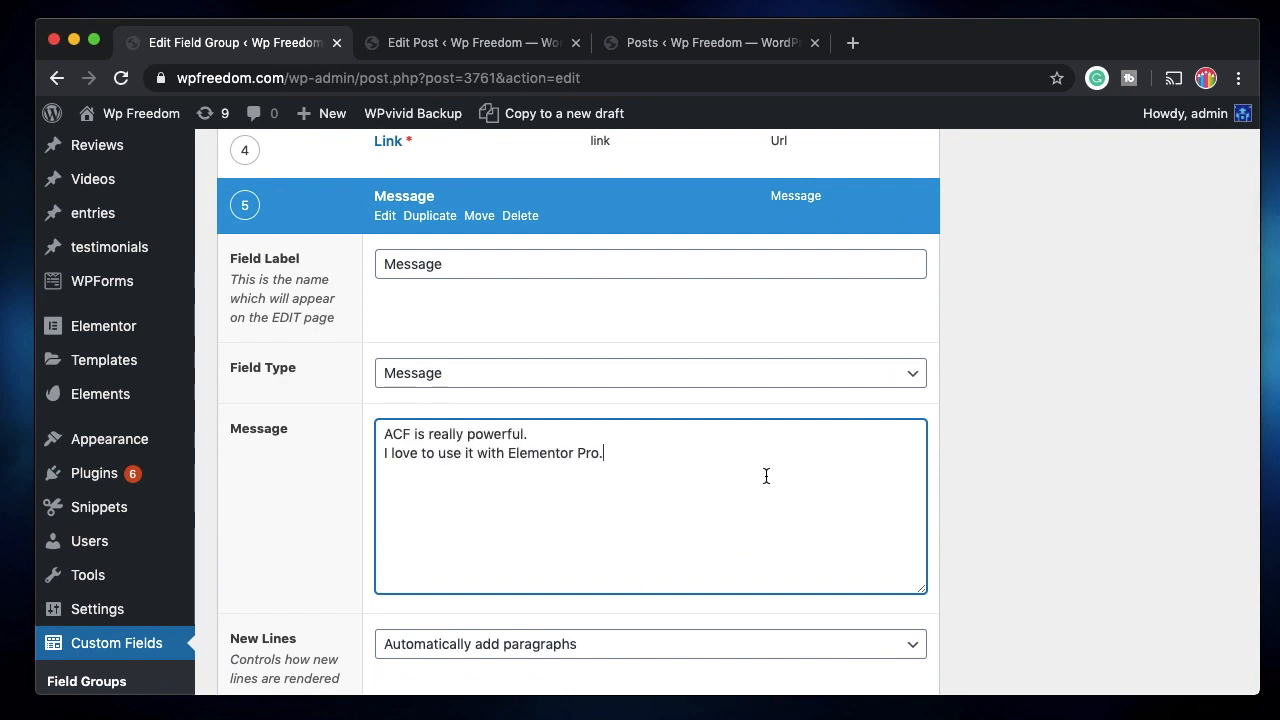
click(384, 215)
scroll(381, 218, up, 5)
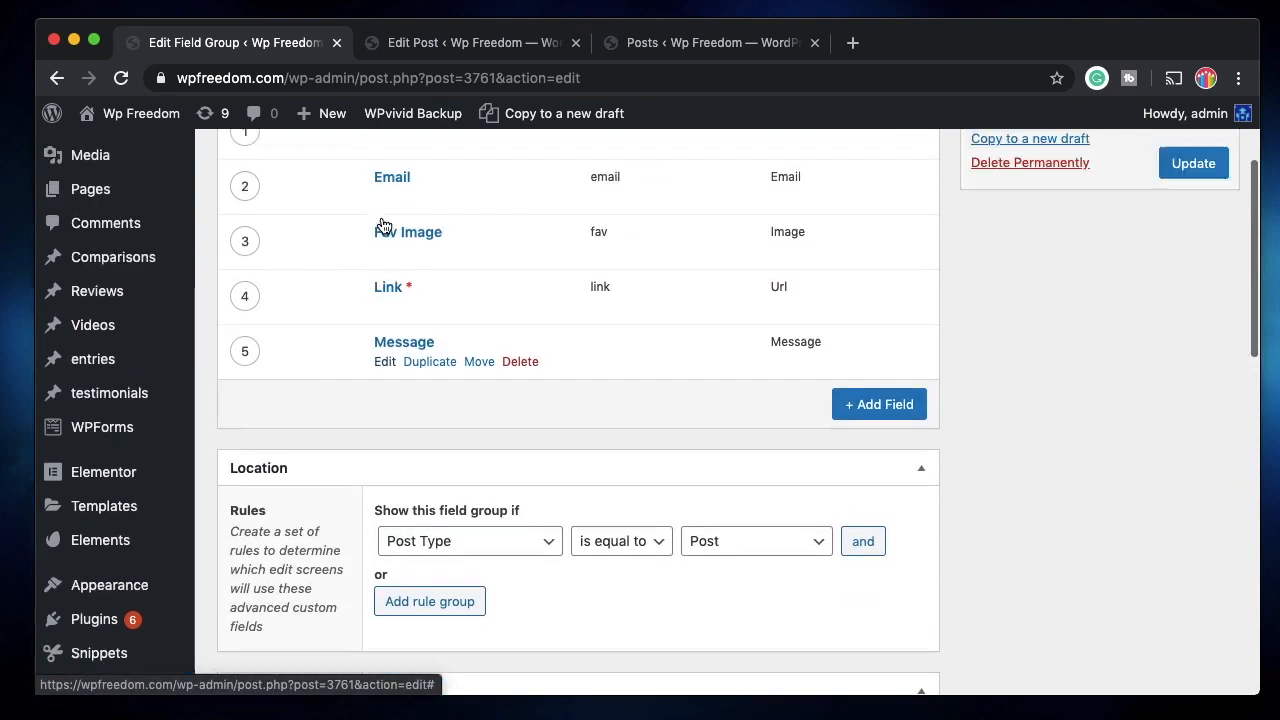
click(1195, 332)
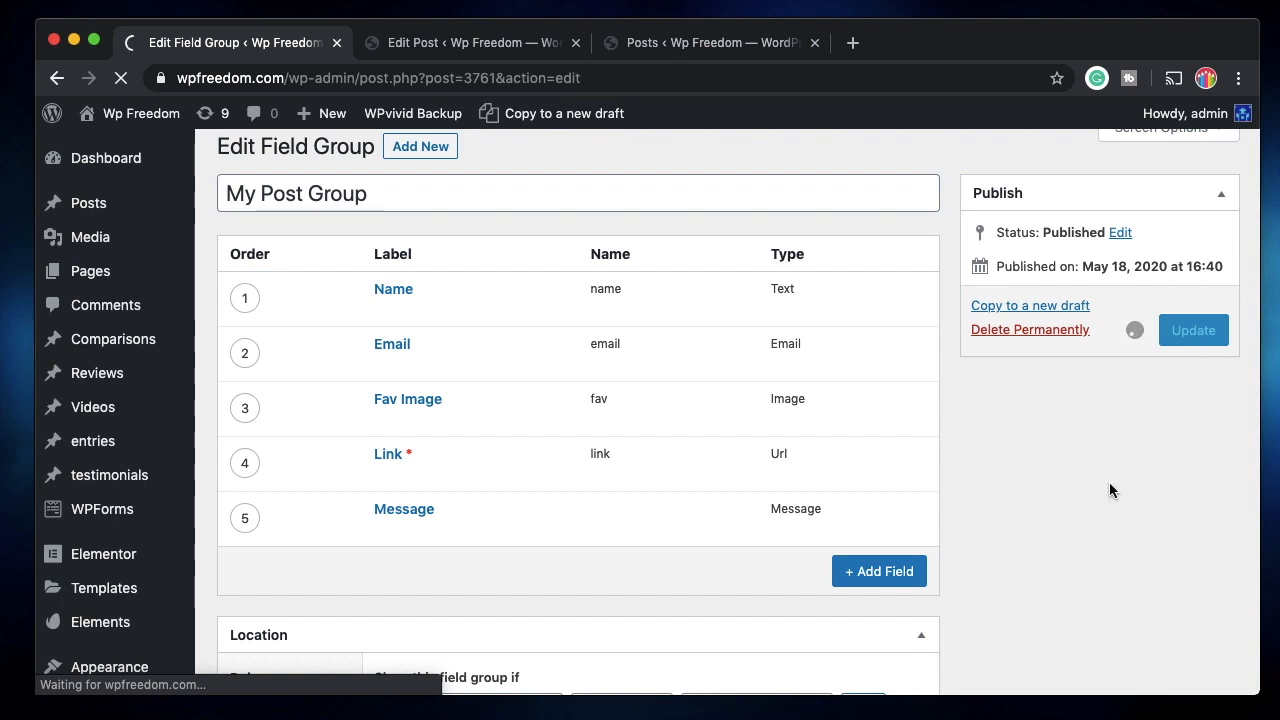
click(478, 45)
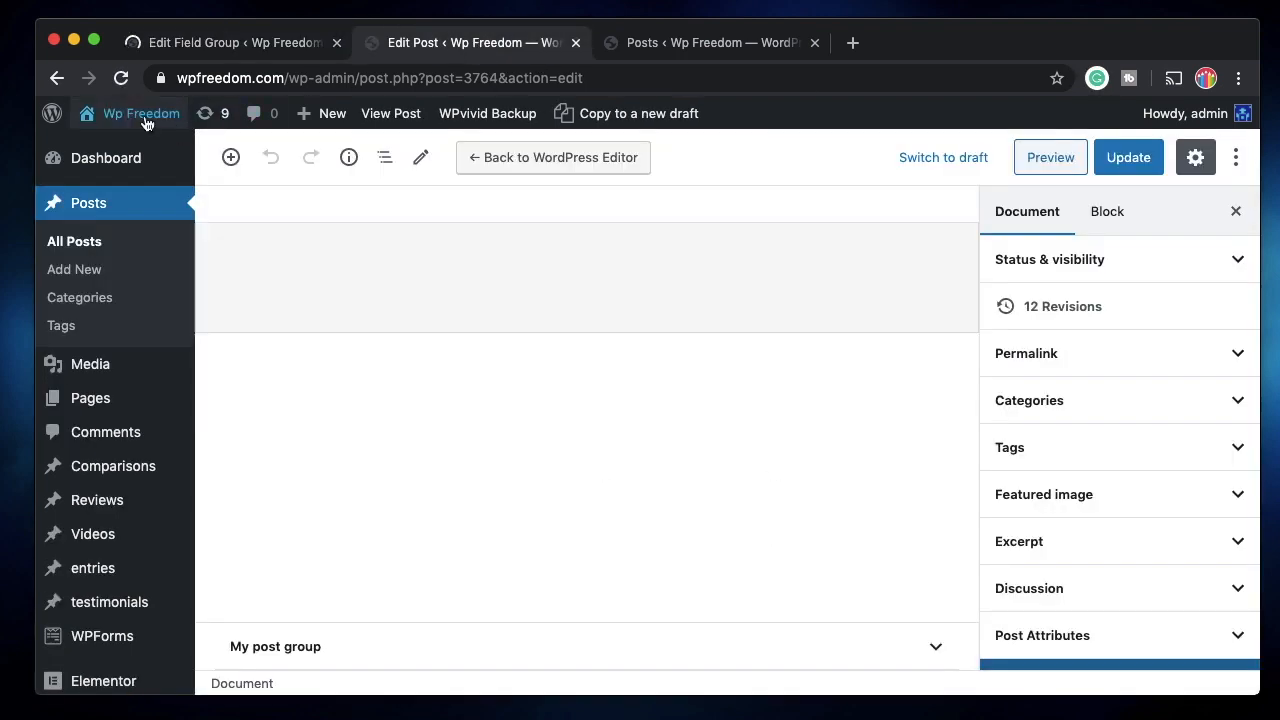
click(120, 80)
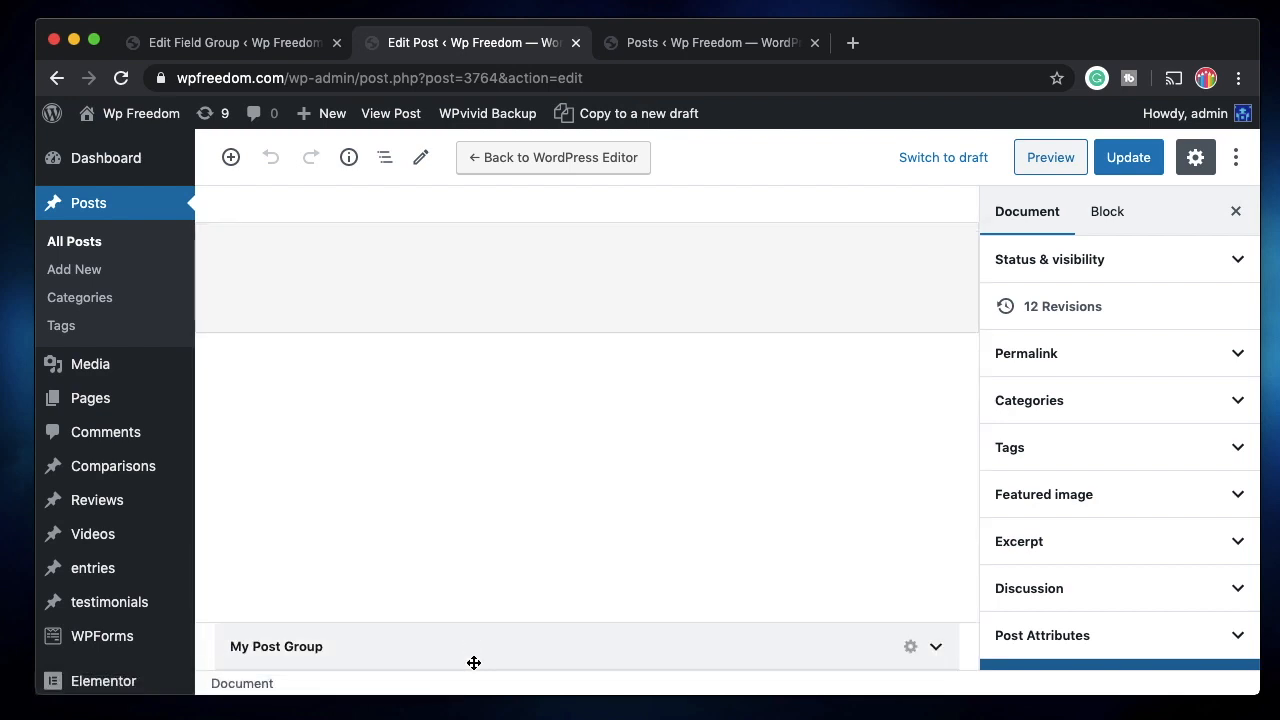
scroll(479, 657, down, 6)
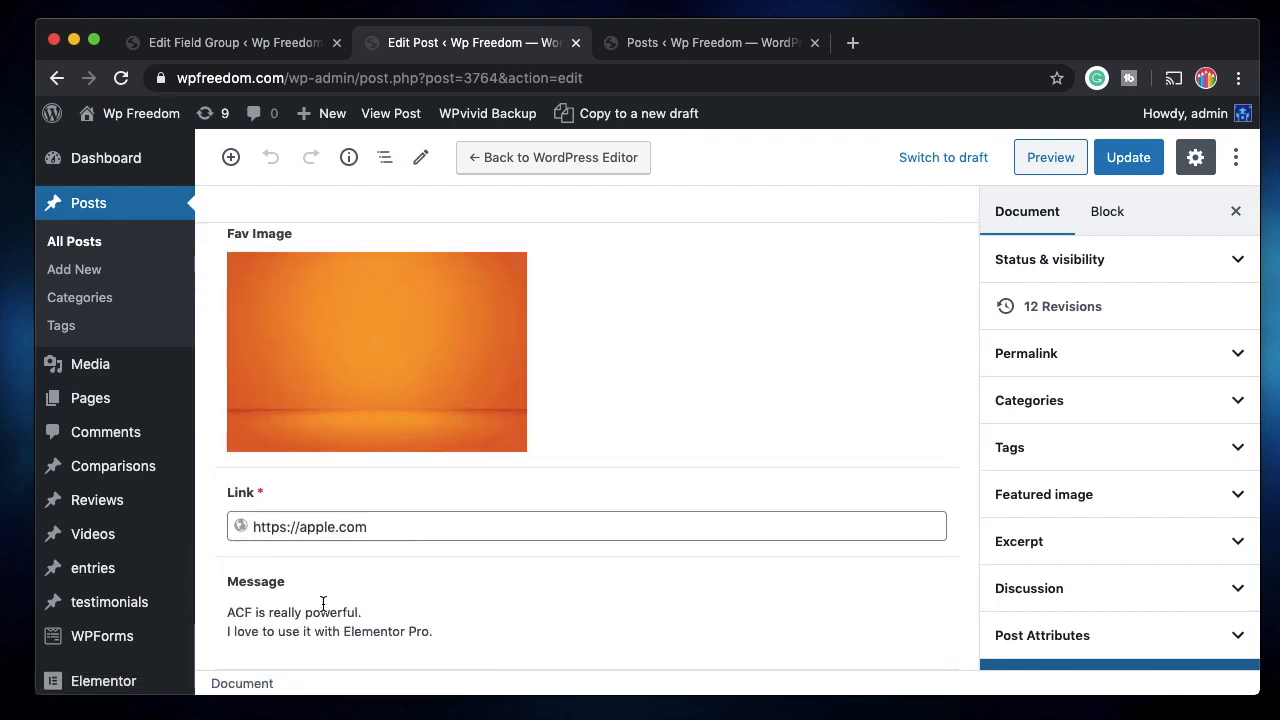
triple_click(320, 618)
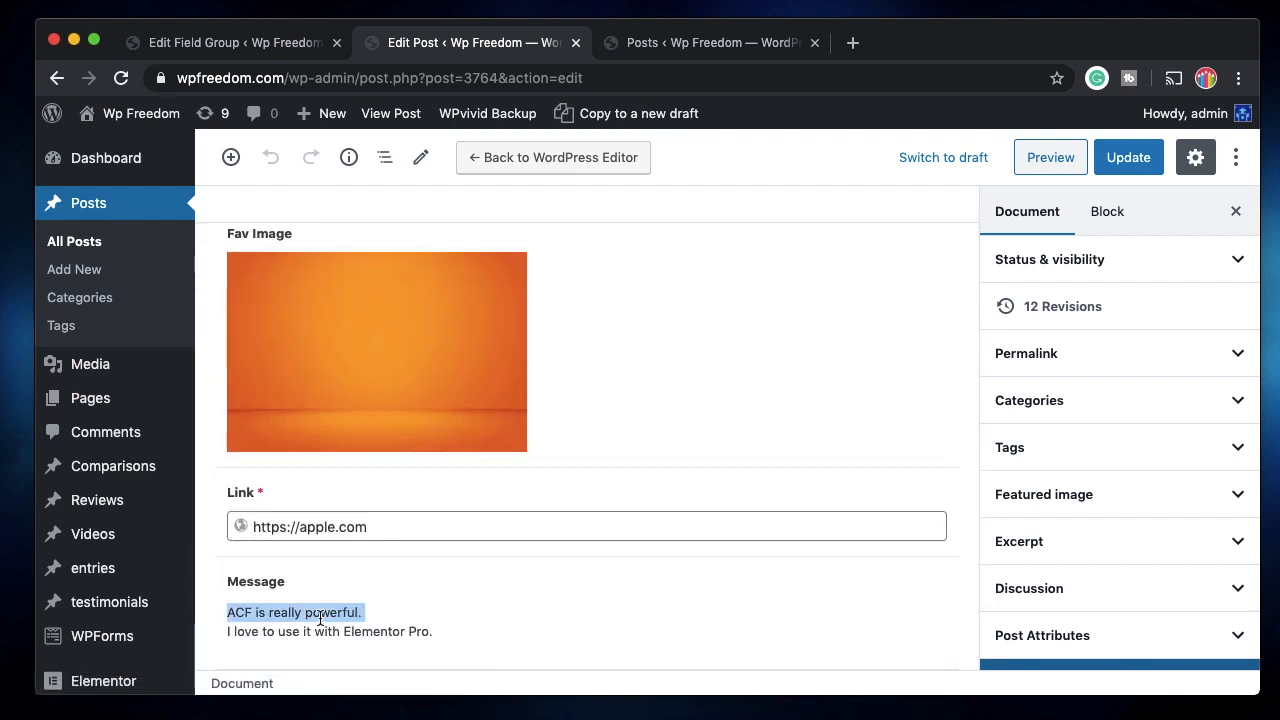
click(228, 45)
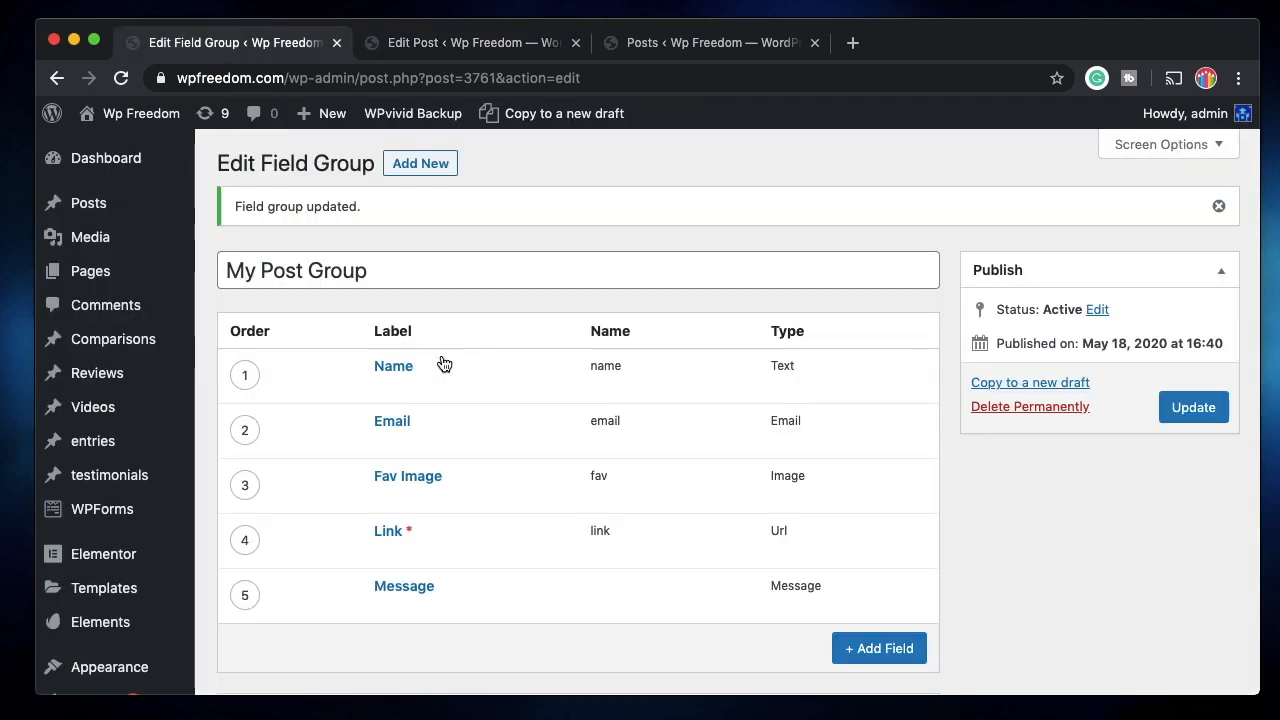
scroll(450, 400, down, 5)
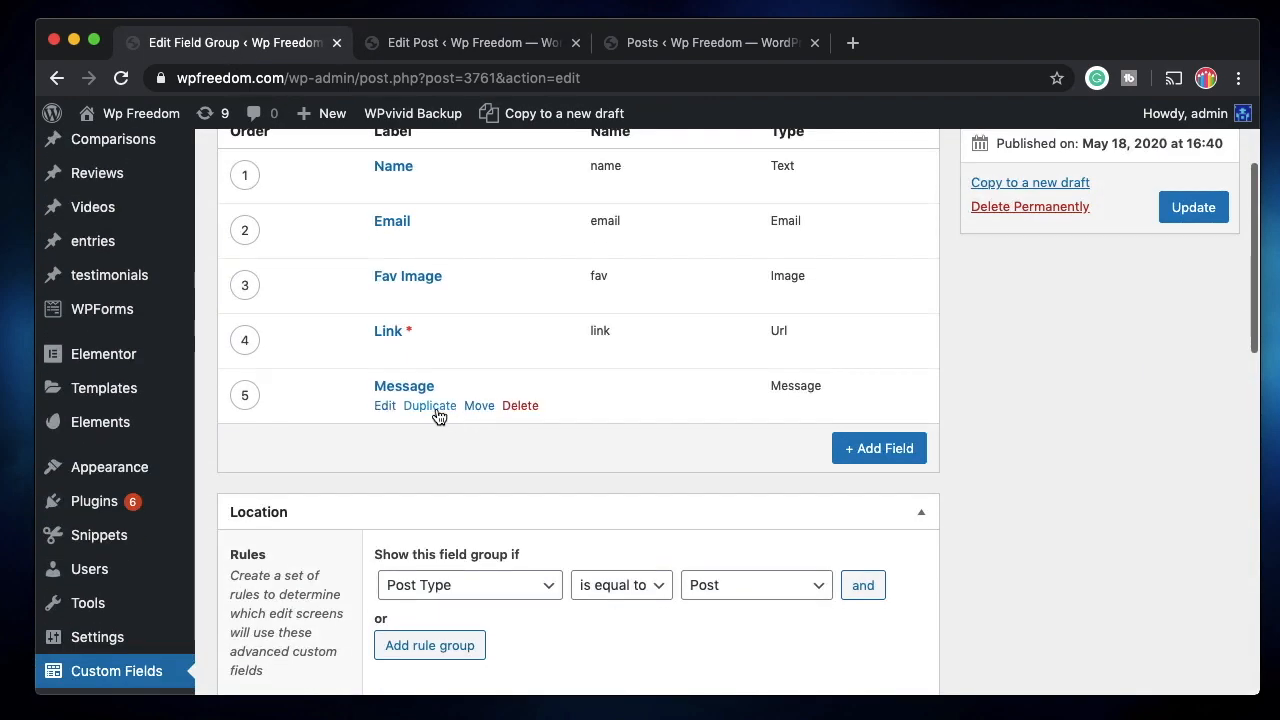
Add a sixth field to My Post Group and make it an Accordion.
click(877, 448)
scroll(554, 521, down, 5)
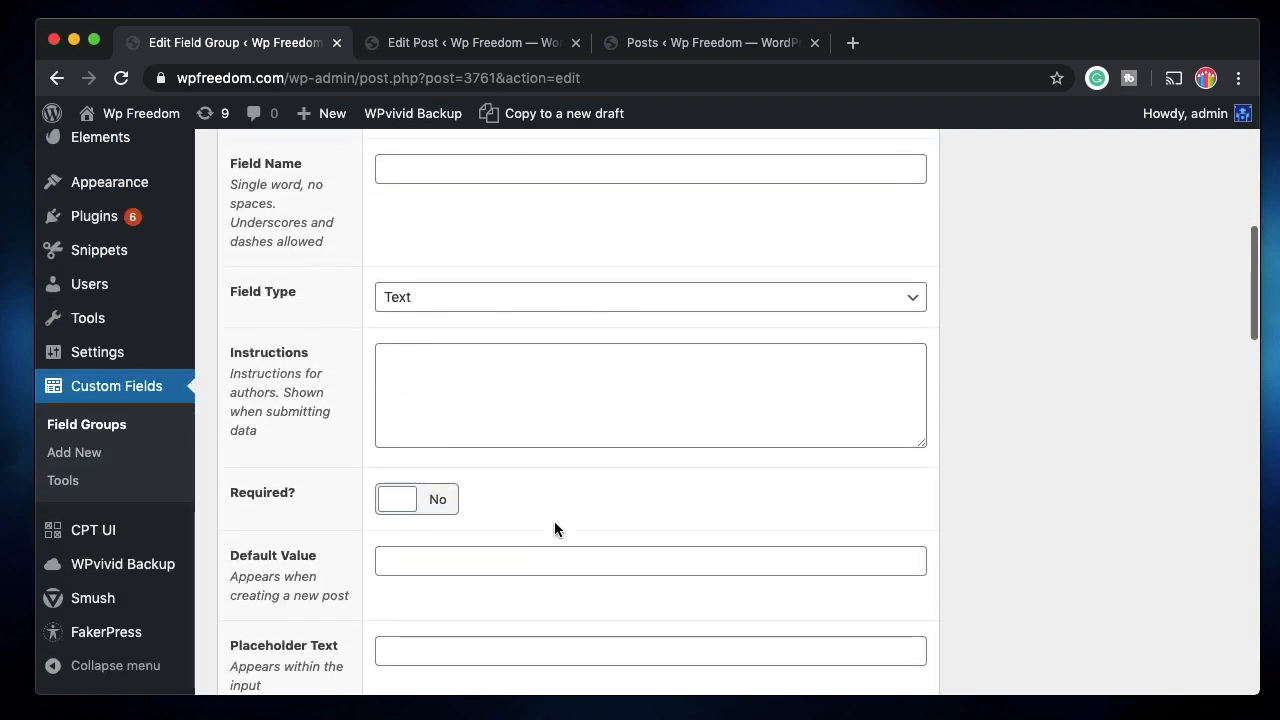
click(727, 298)
scroll(540, 590, down, 3)
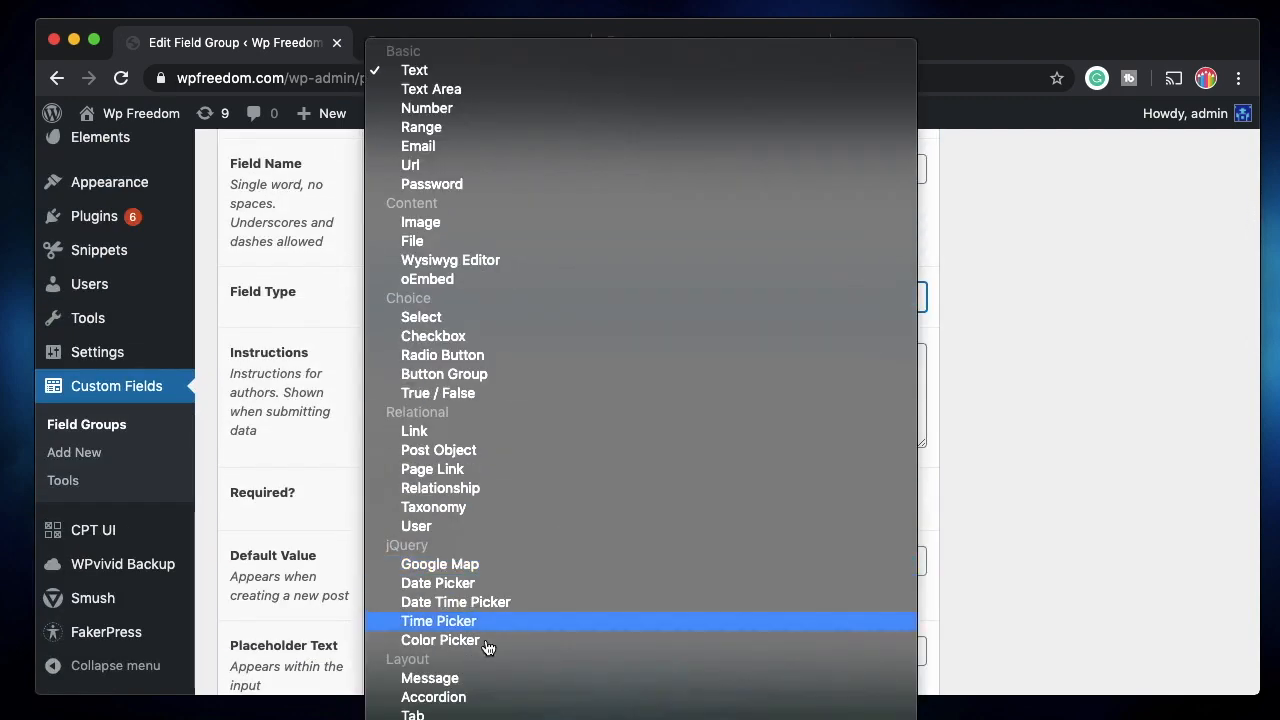
click(480, 702)
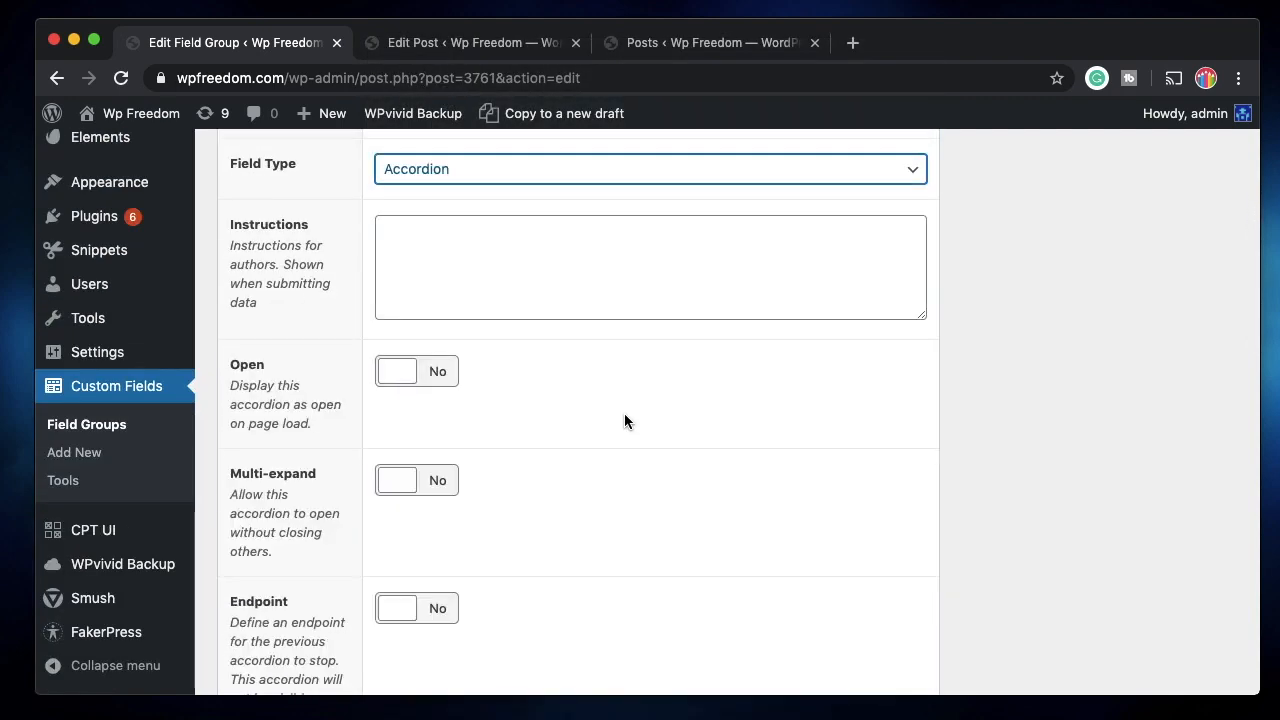
scroll(624, 413, up, 3)
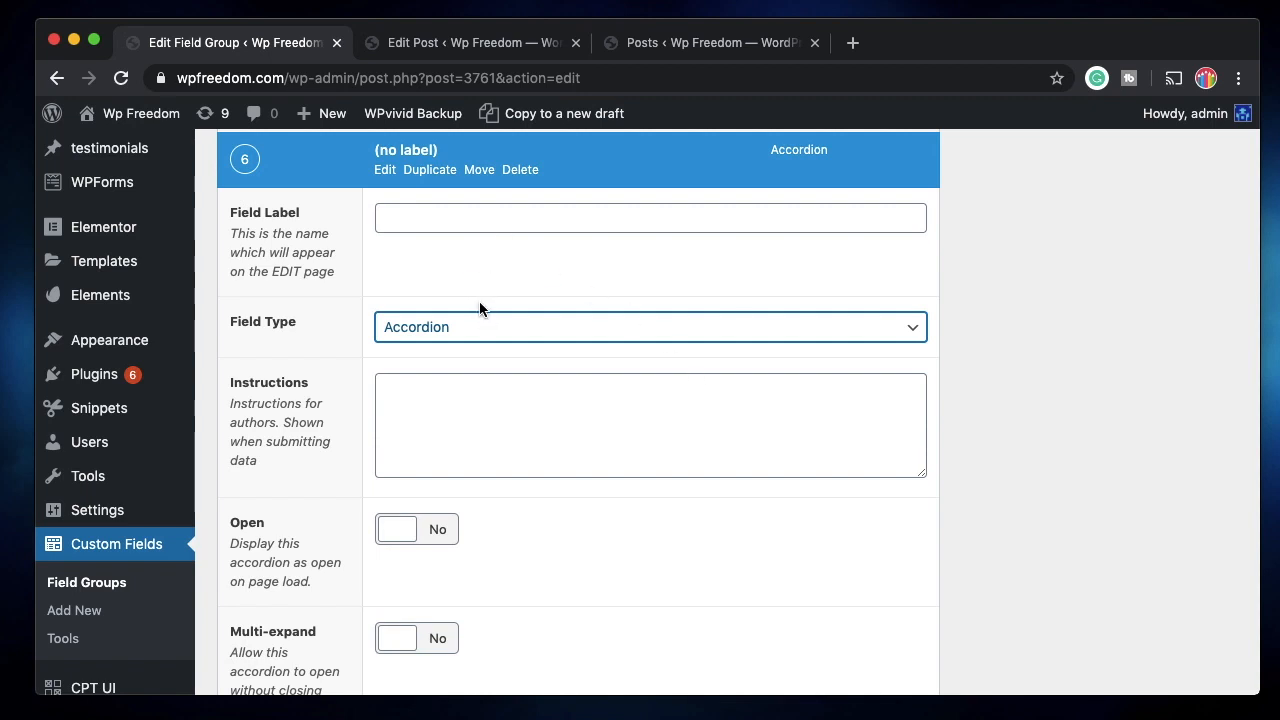
Label the accordion 'Group 1' and collapse its settings.
click(432, 220)
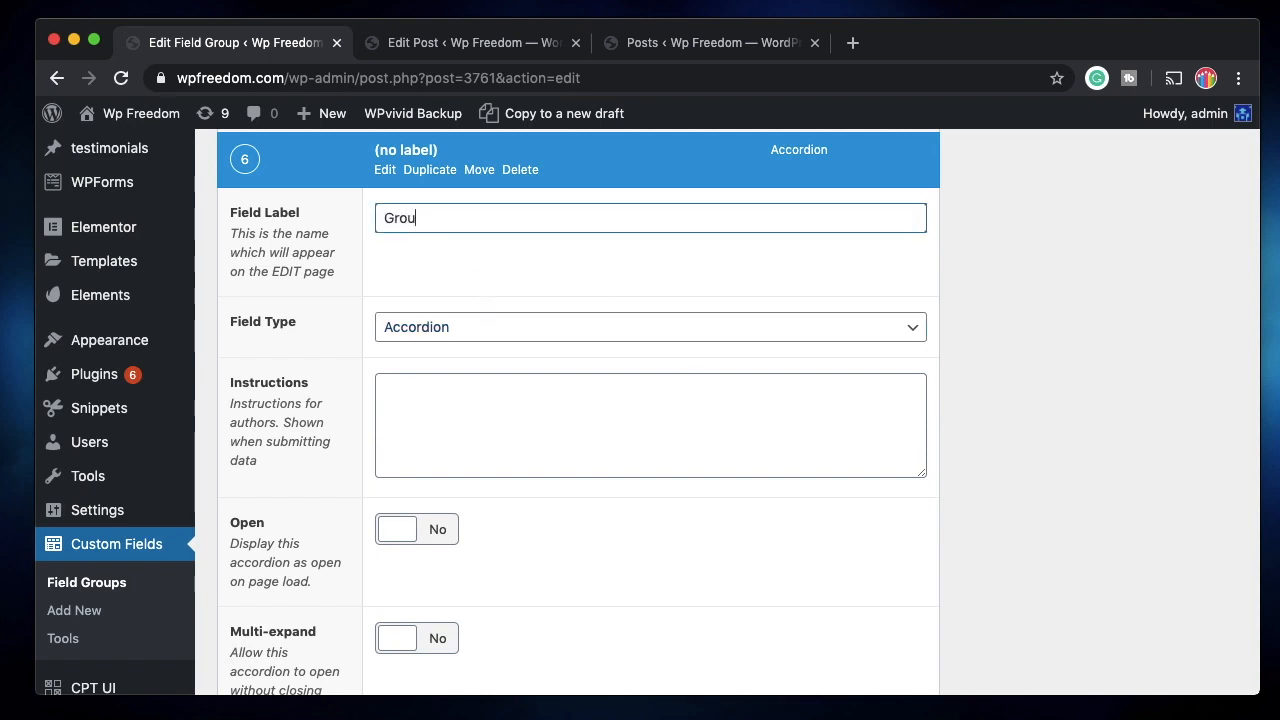
scroll(549, 240, up, 1)
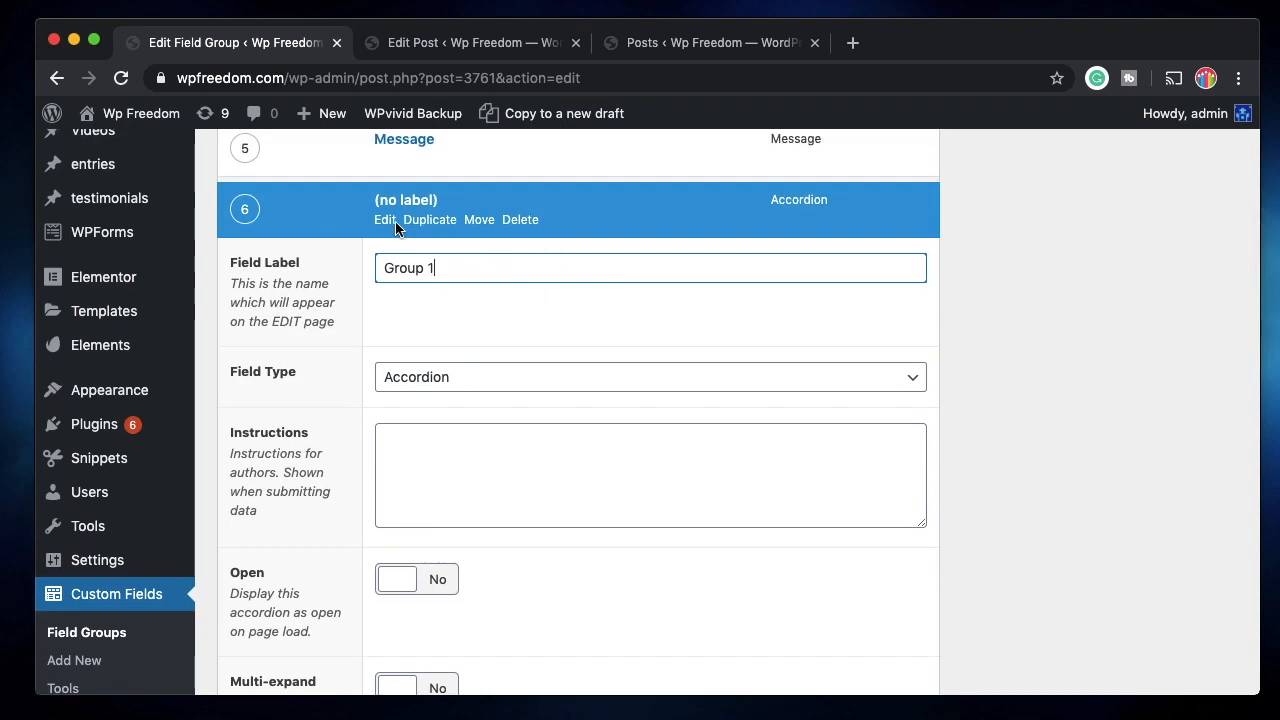
scroll(470, 398, down, 1)
scroll(469, 394, down, 4)
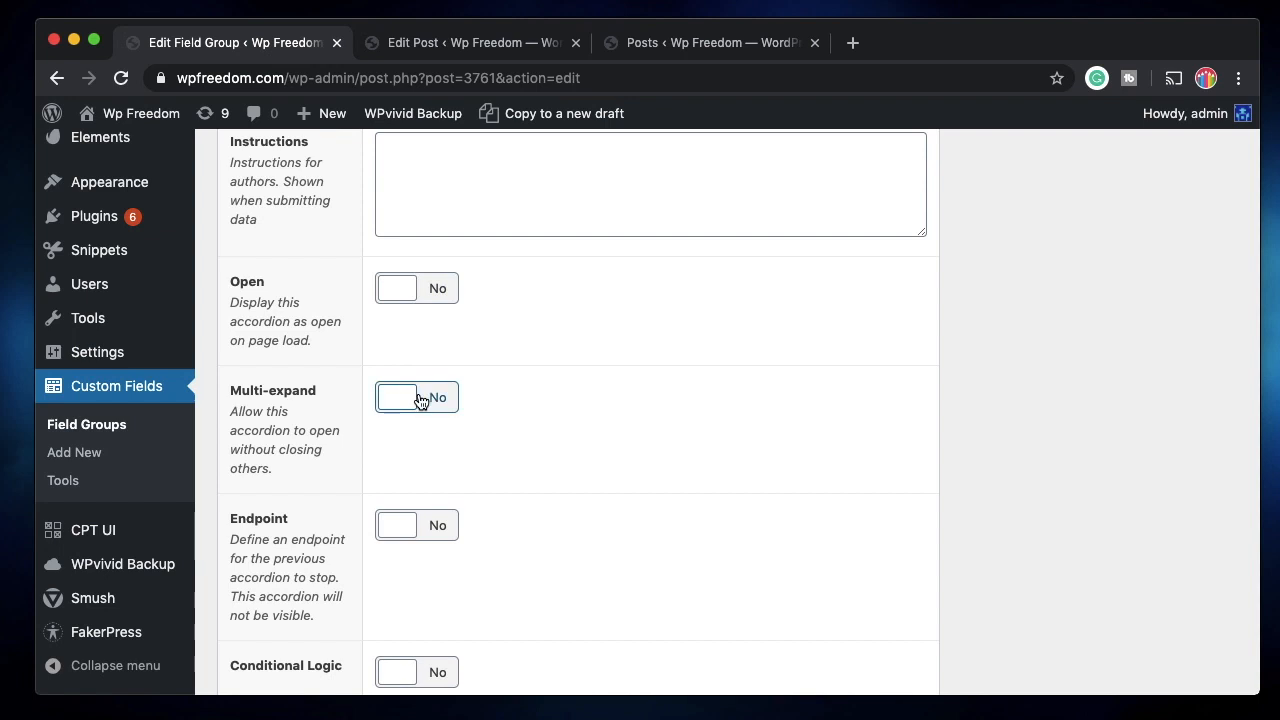
scroll(469, 520, down, 1)
scroll(512, 394, up, 5)
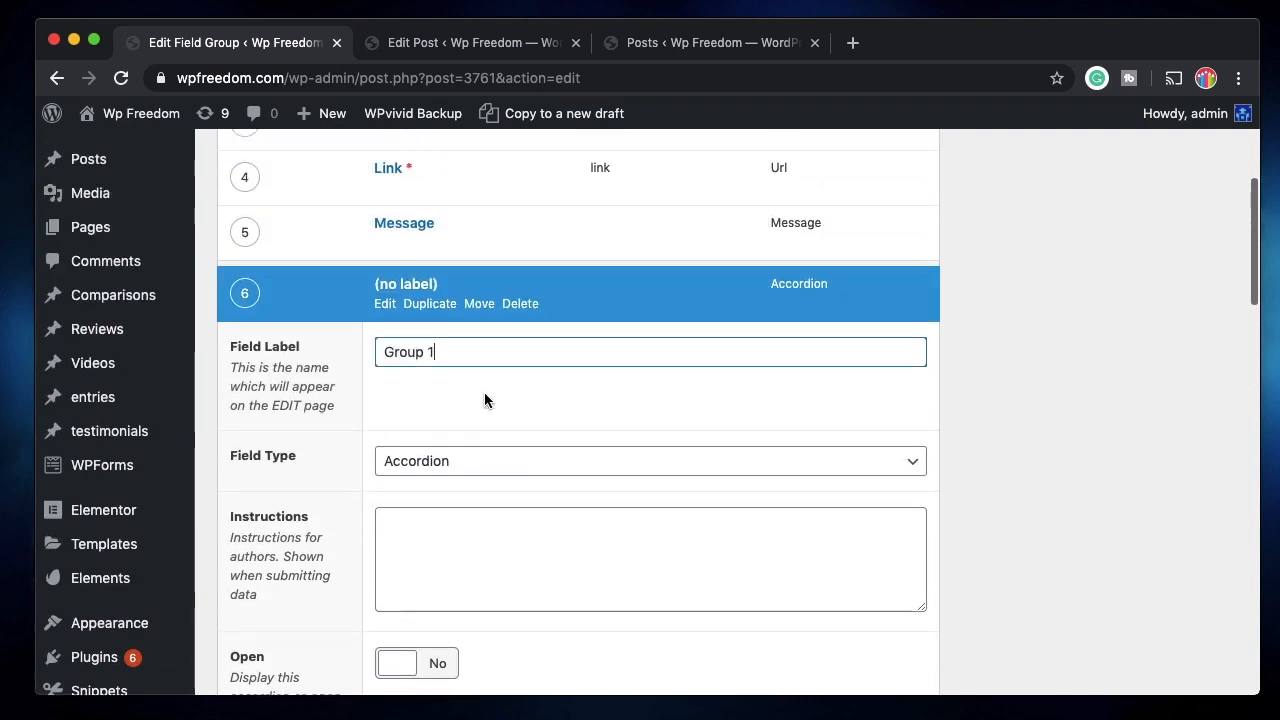
click(386, 308)
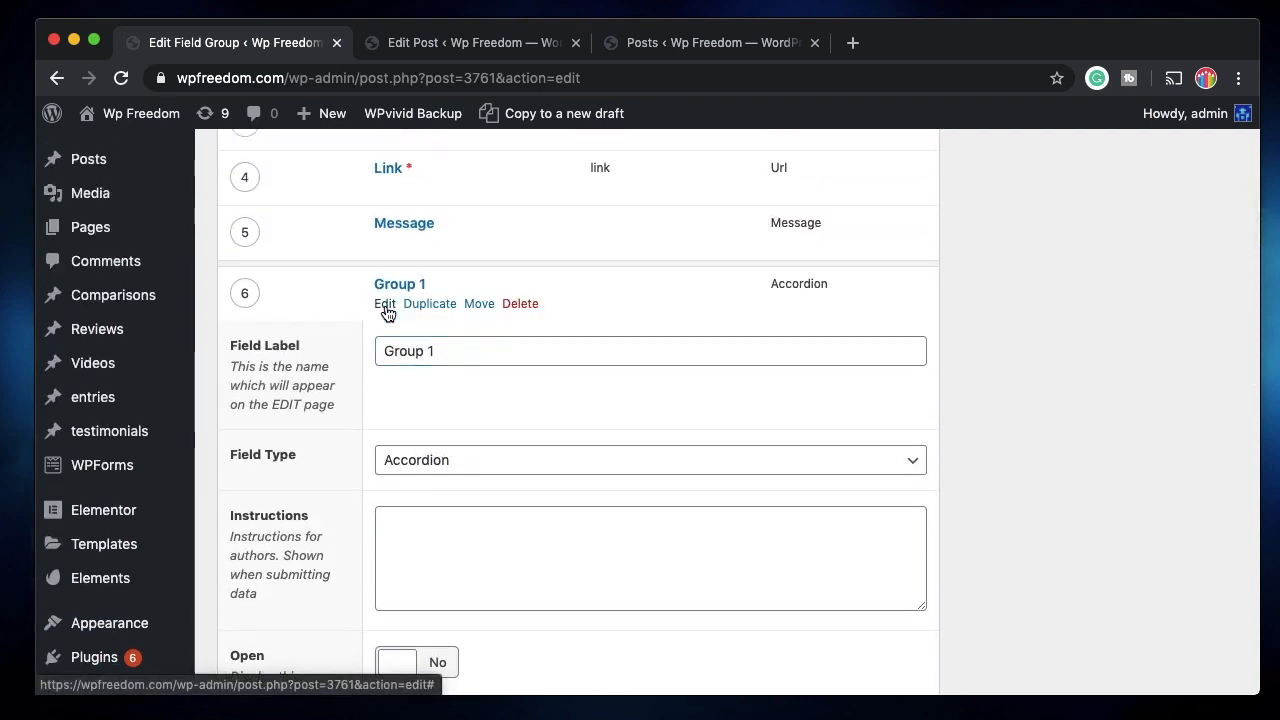
scroll(674, 375, up, 3)
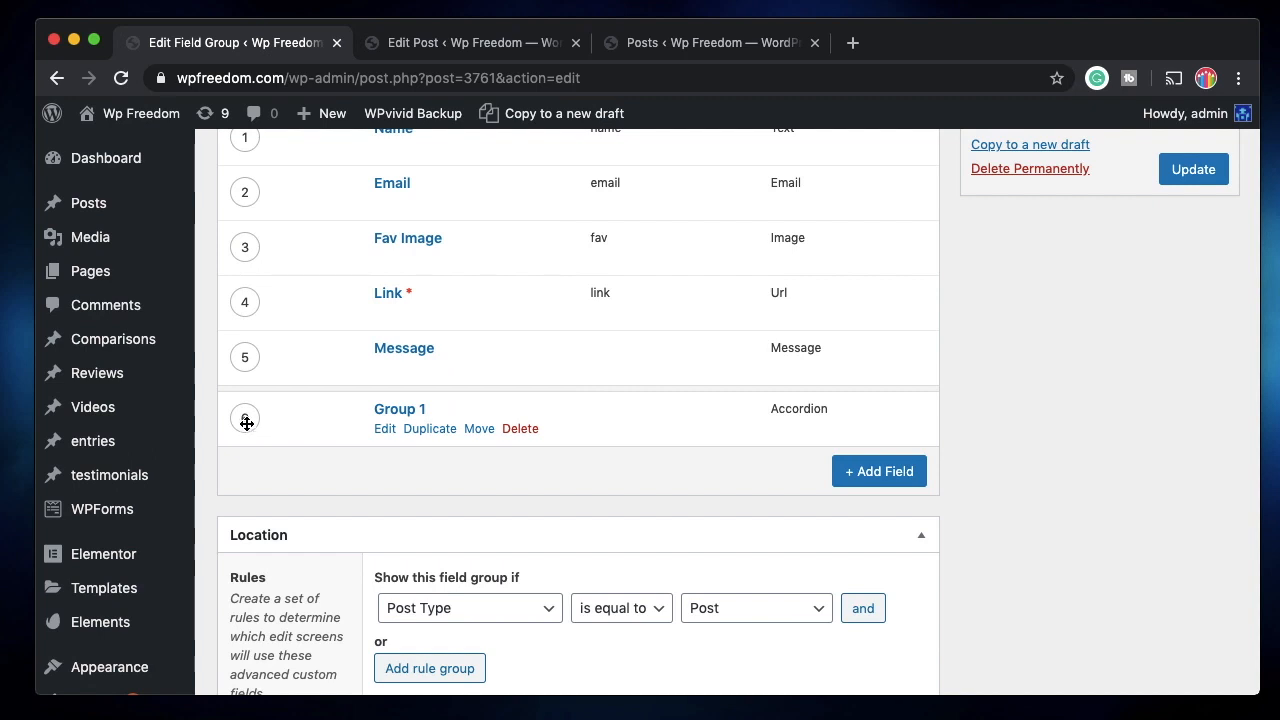
Drag Group 1 to second place above Email, save, and return to the post.
drag(246, 422, 249, 249)
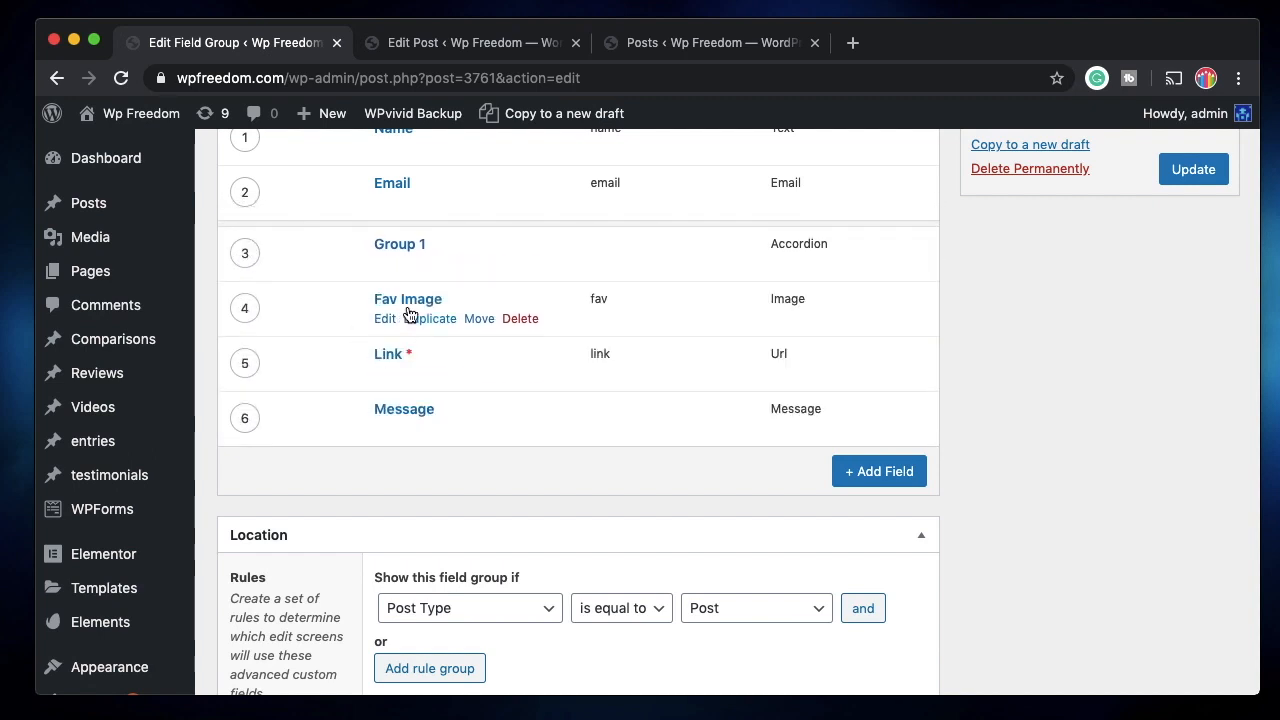
drag(250, 252, 249, 191)
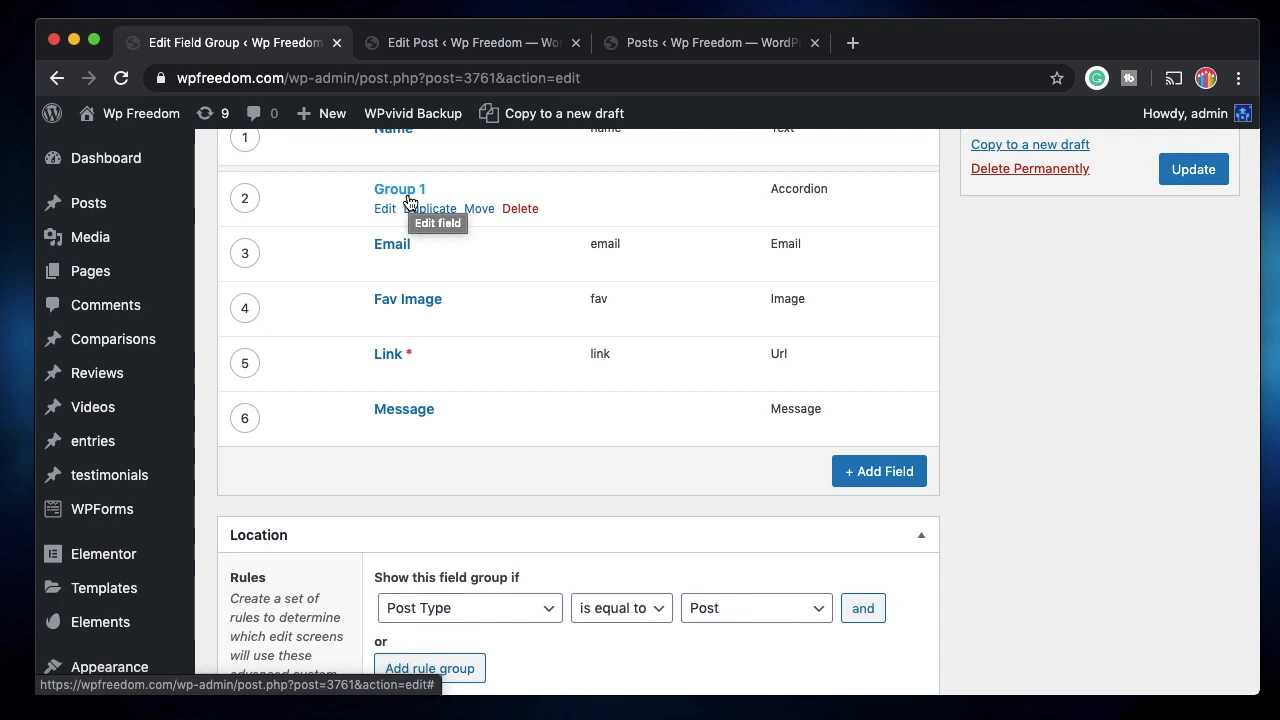
click(1204, 174)
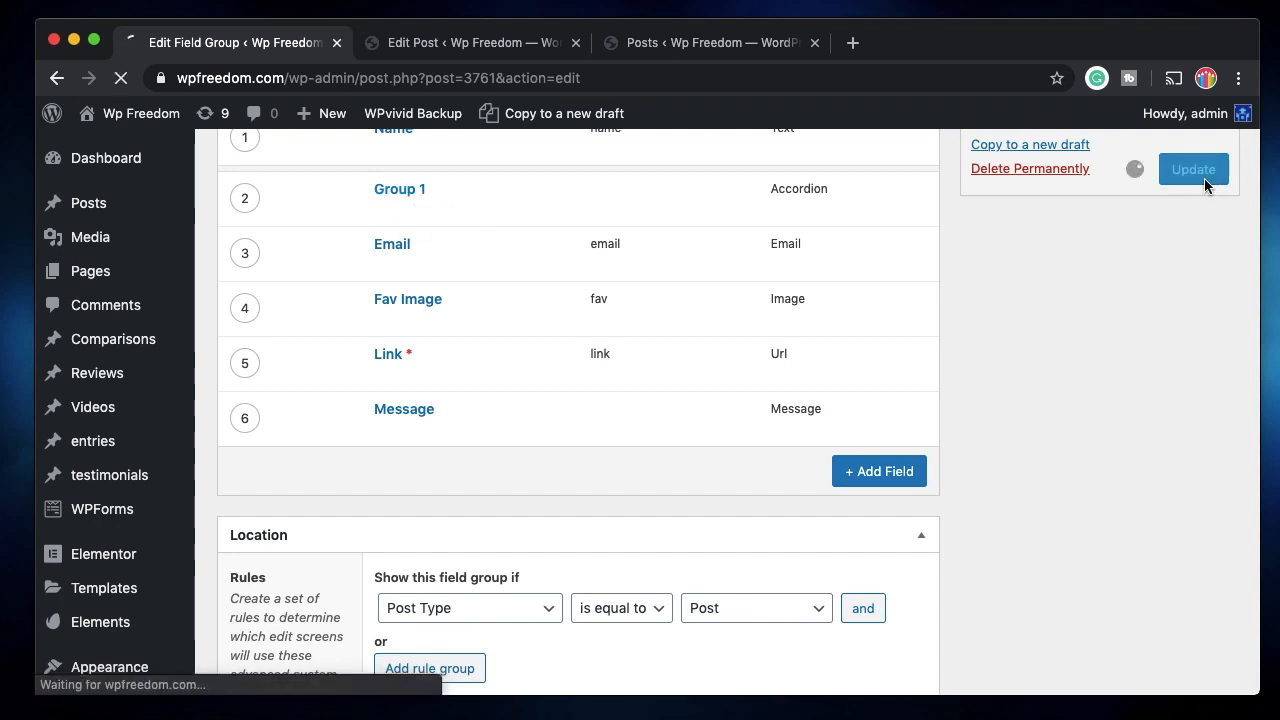
click(486, 45)
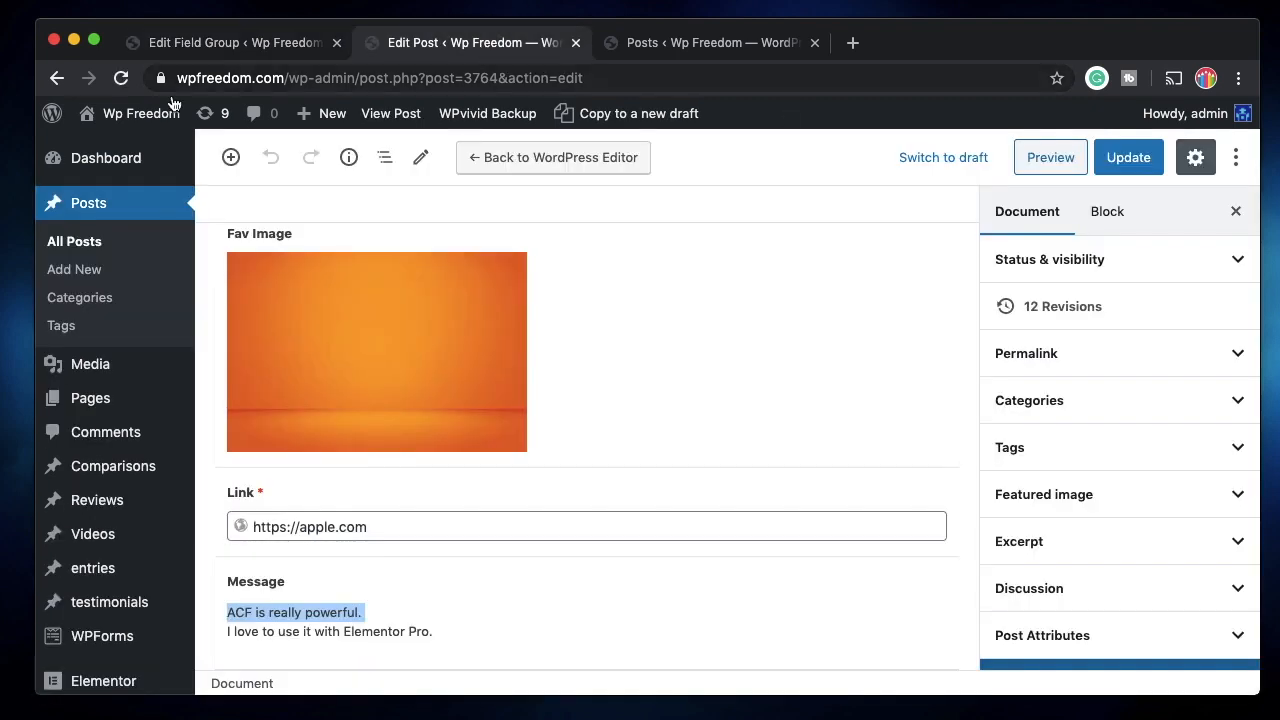
Reload the post and expand Group 1 to see its fields, then return to the field group.
click(121, 80)
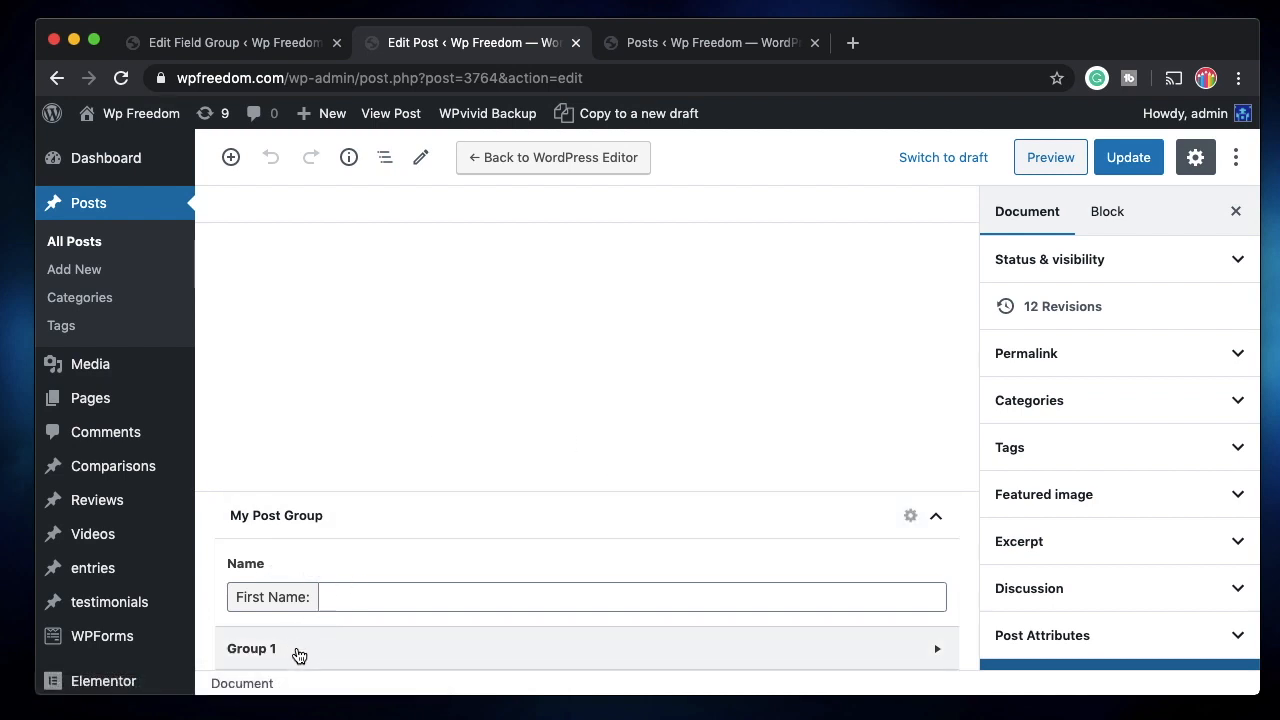
click(300, 652)
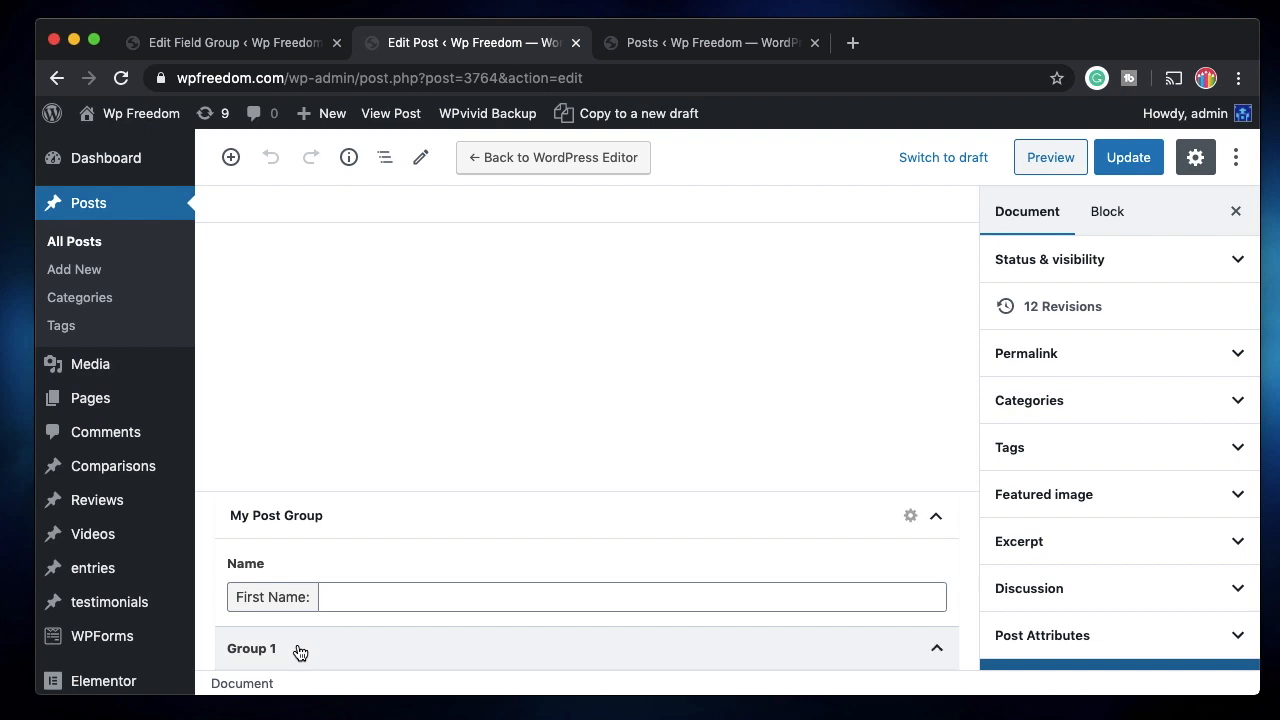
scroll(300, 652, down, 10)
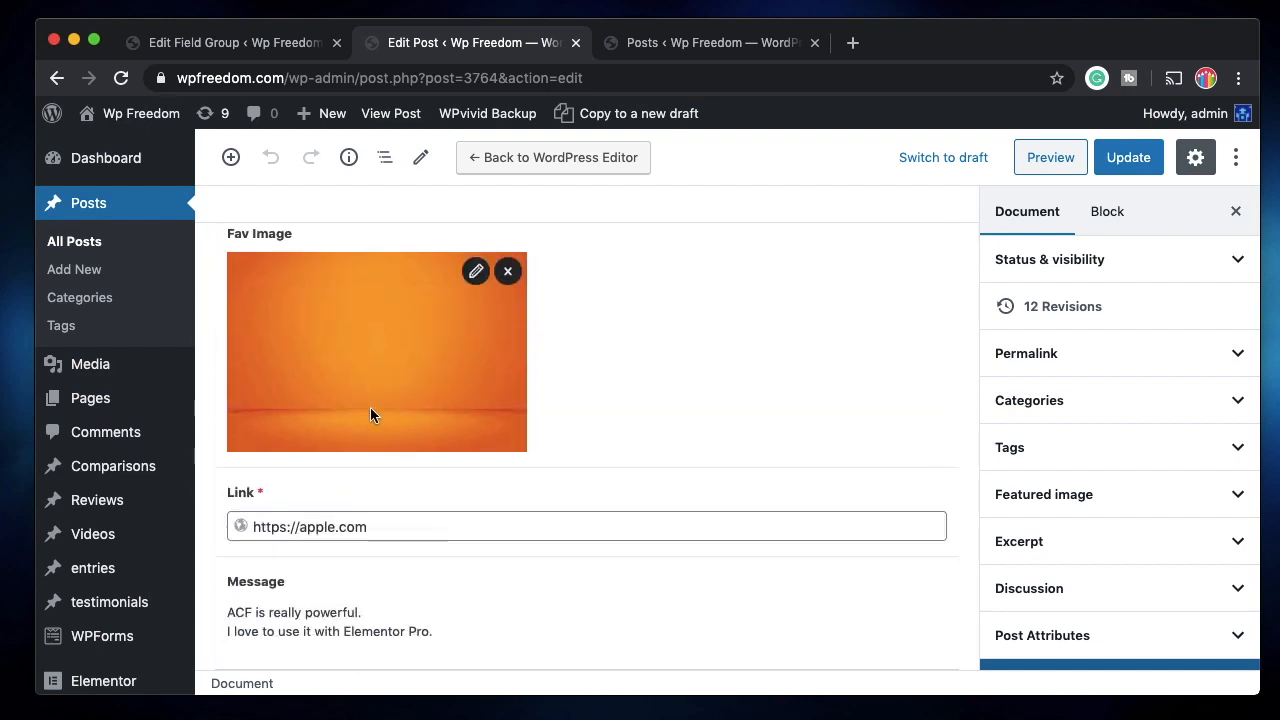
scroll(370, 407, up, 10)
click(397, 325)
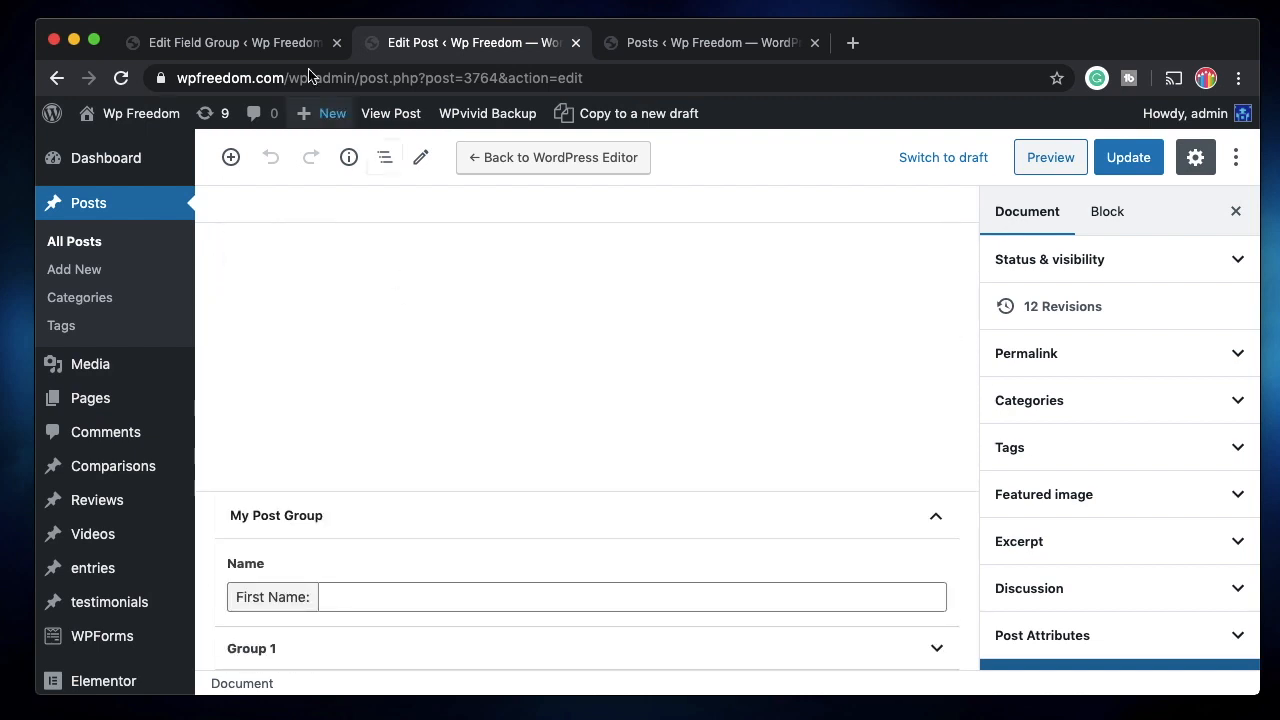
click(252, 45)
scroll(431, 425, down, 3)
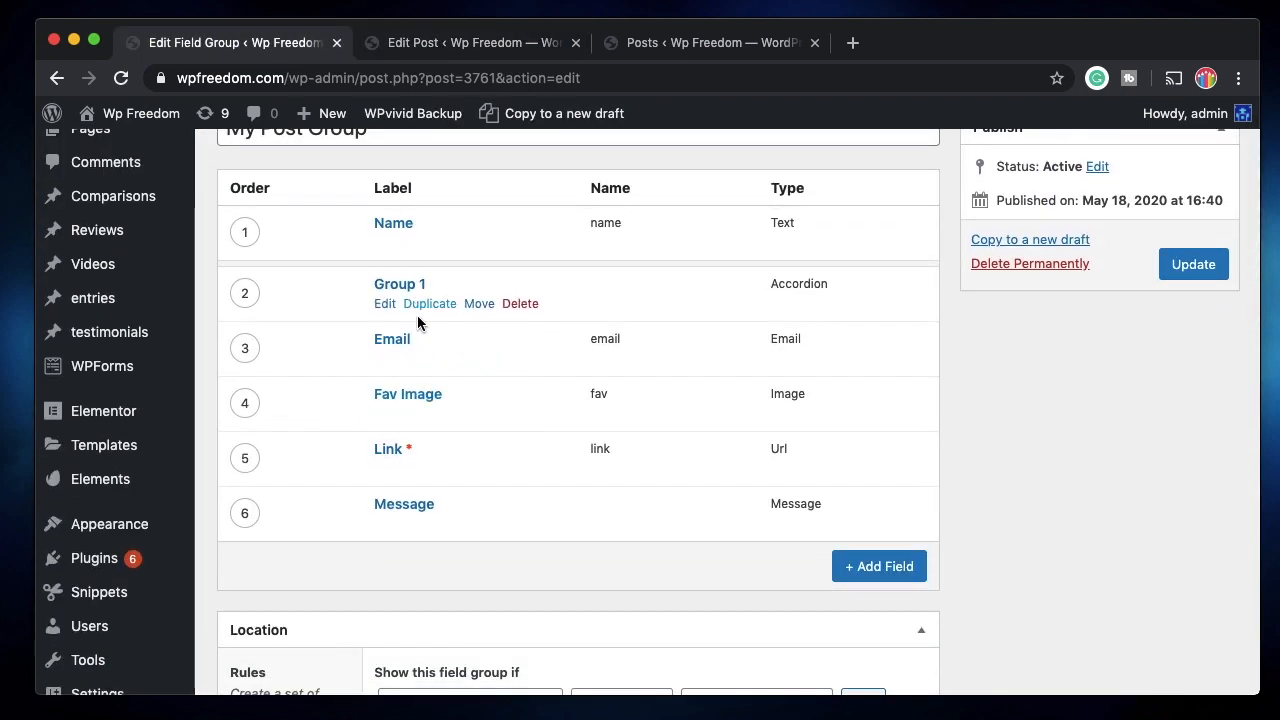
Add a seventh field labelled 'end1' with Field Type Accordion.
click(862, 567)
scroll(649, 529, down, 2)
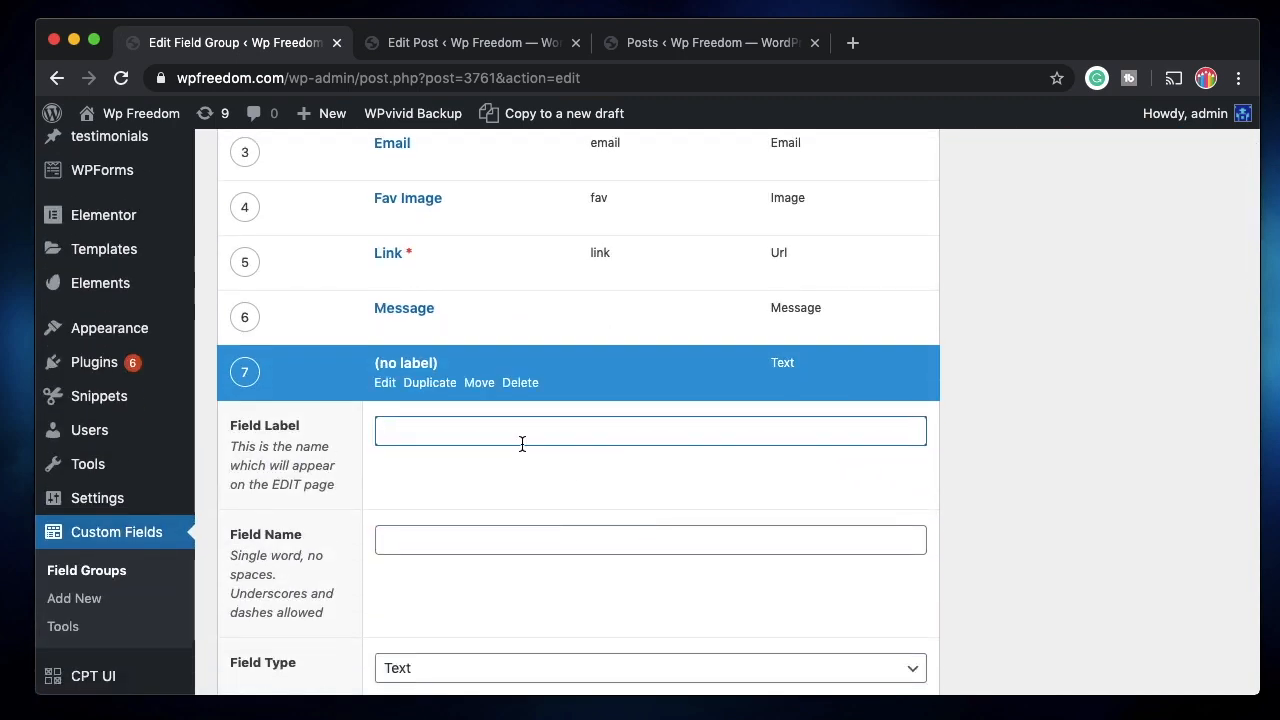
text(end1)
scroll(486, 420, down, 5)
click(449, 368)
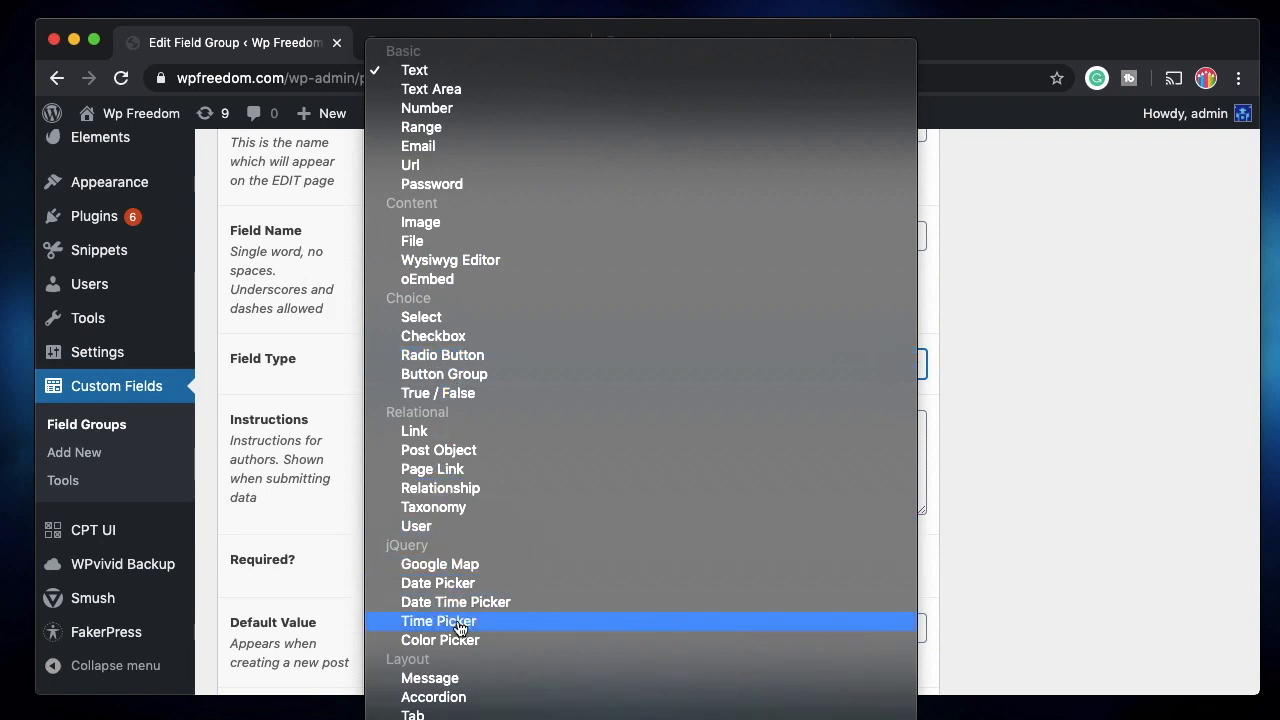
click(448, 700)
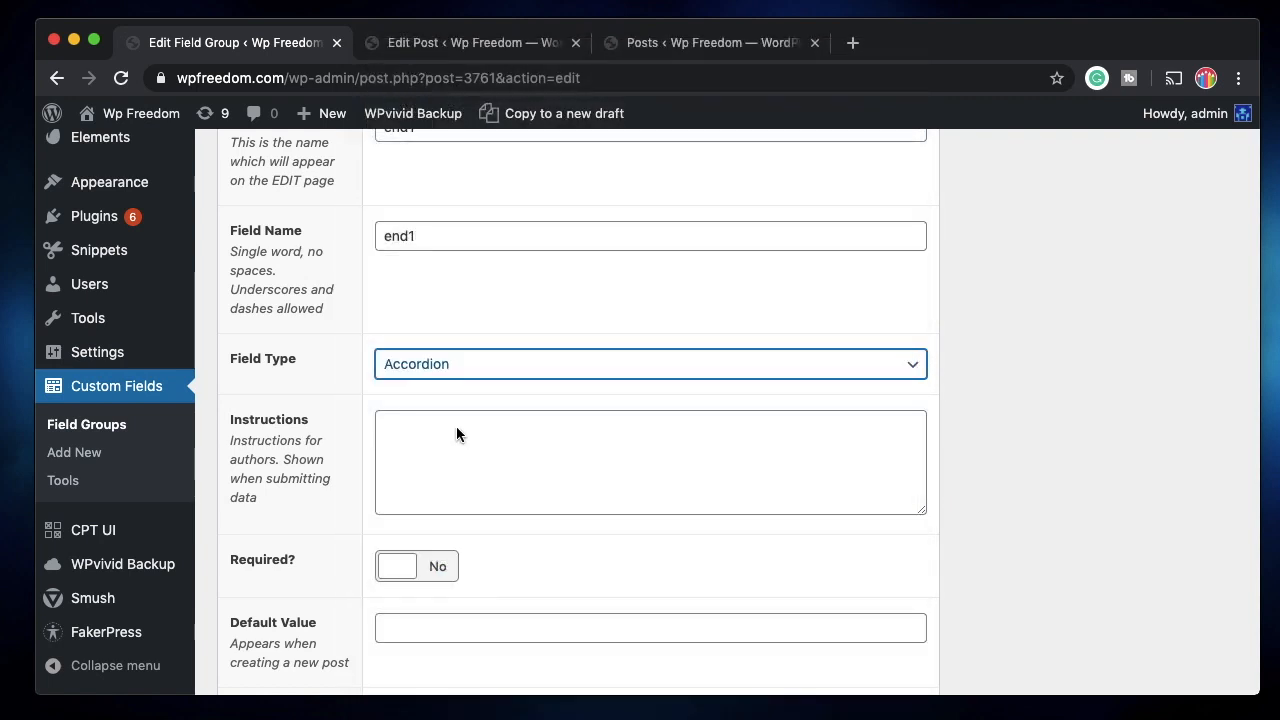
Set end1's Endpoint to Yes and collapse its settings.
scroll(436, 449, down, 2)
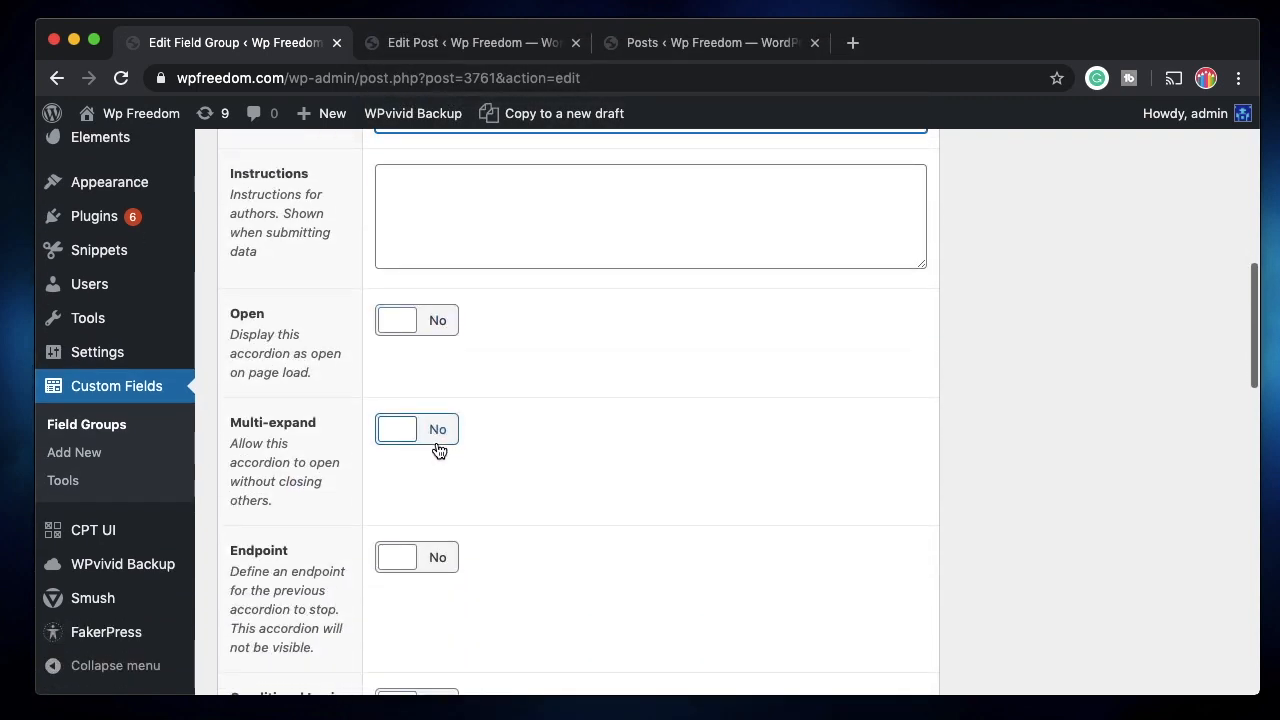
click(437, 557)
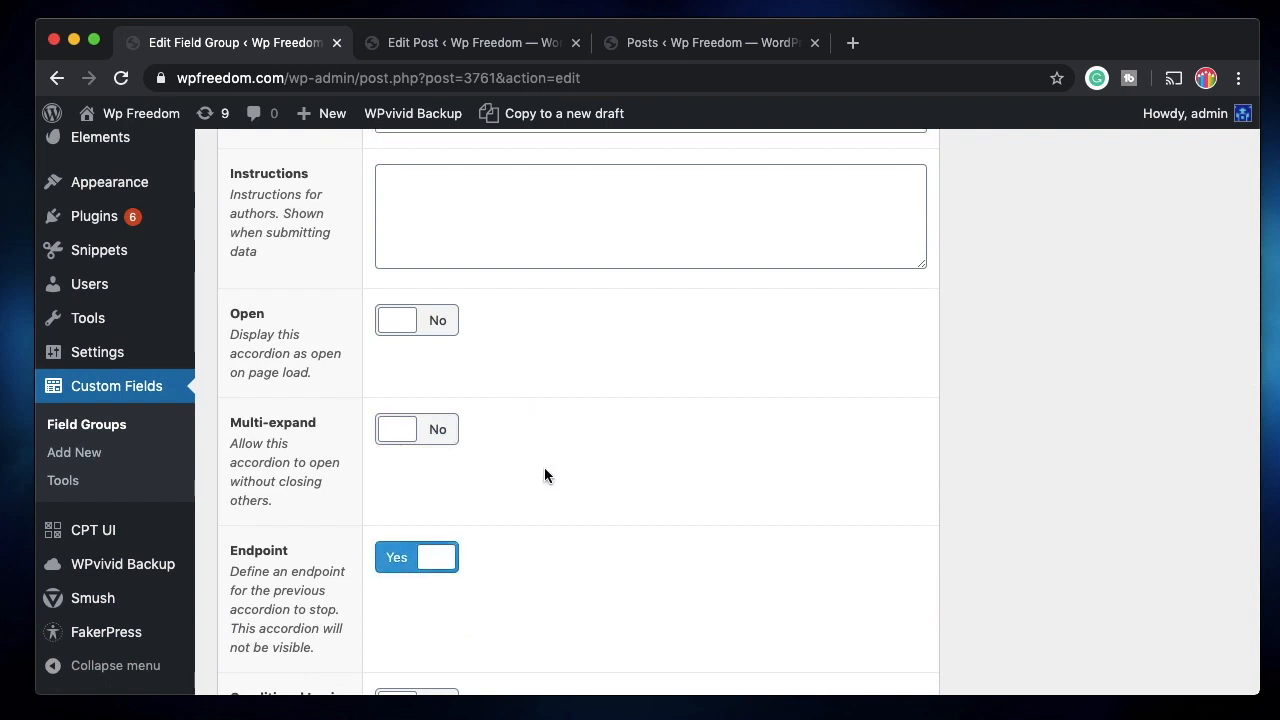
scroll(540, 470, up, 4)
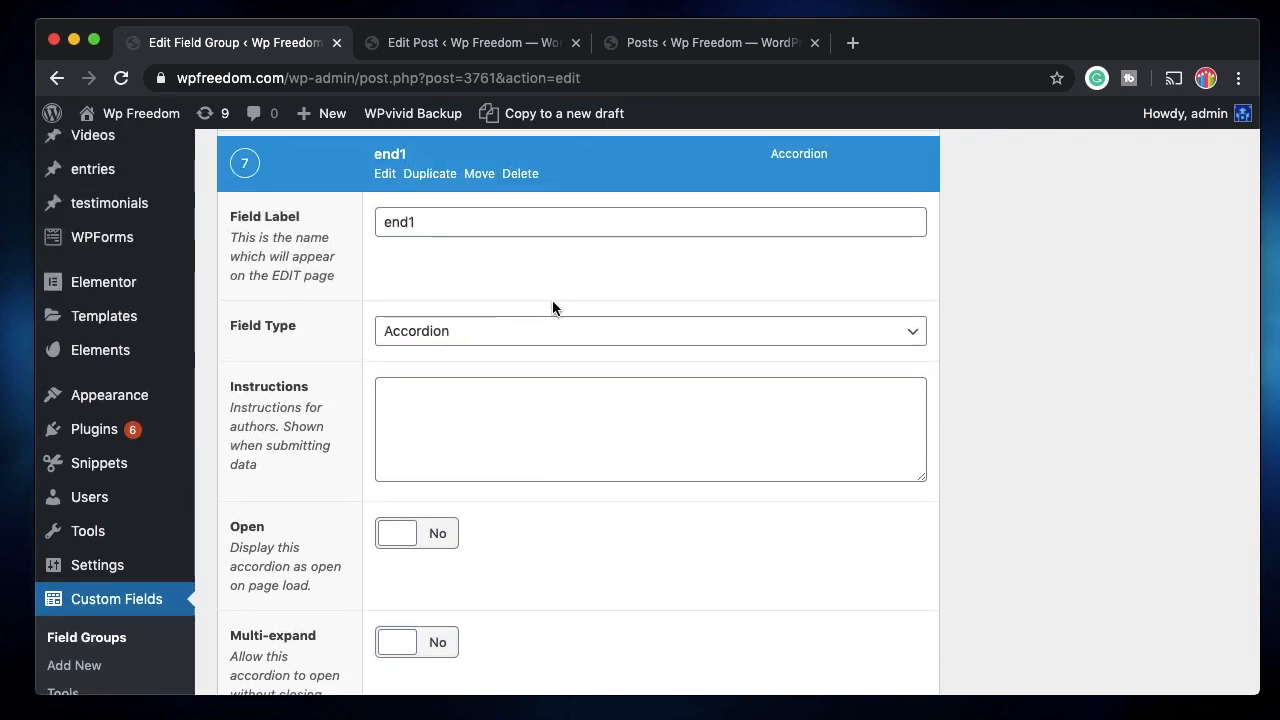
scroll(552, 300, up, 3)
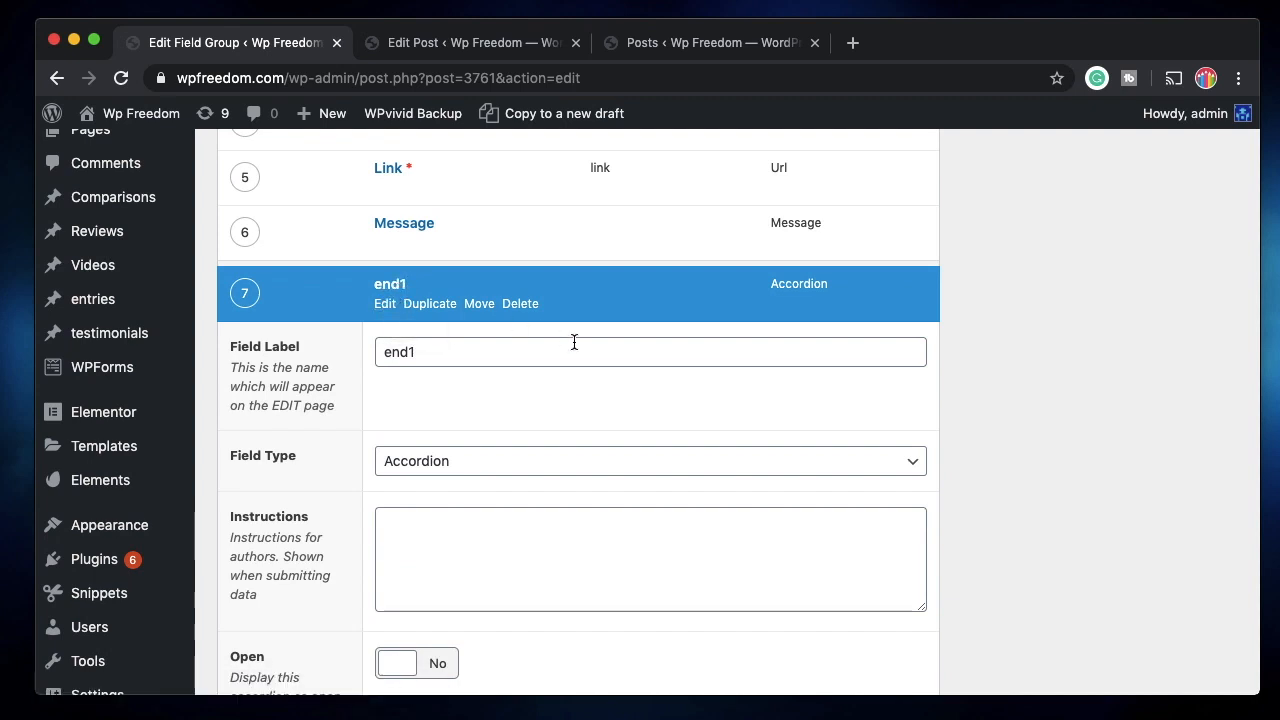
scroll(572, 342, up, 2)
scroll(566, 363, down, 5)
scroll(534, 484, up, 3)
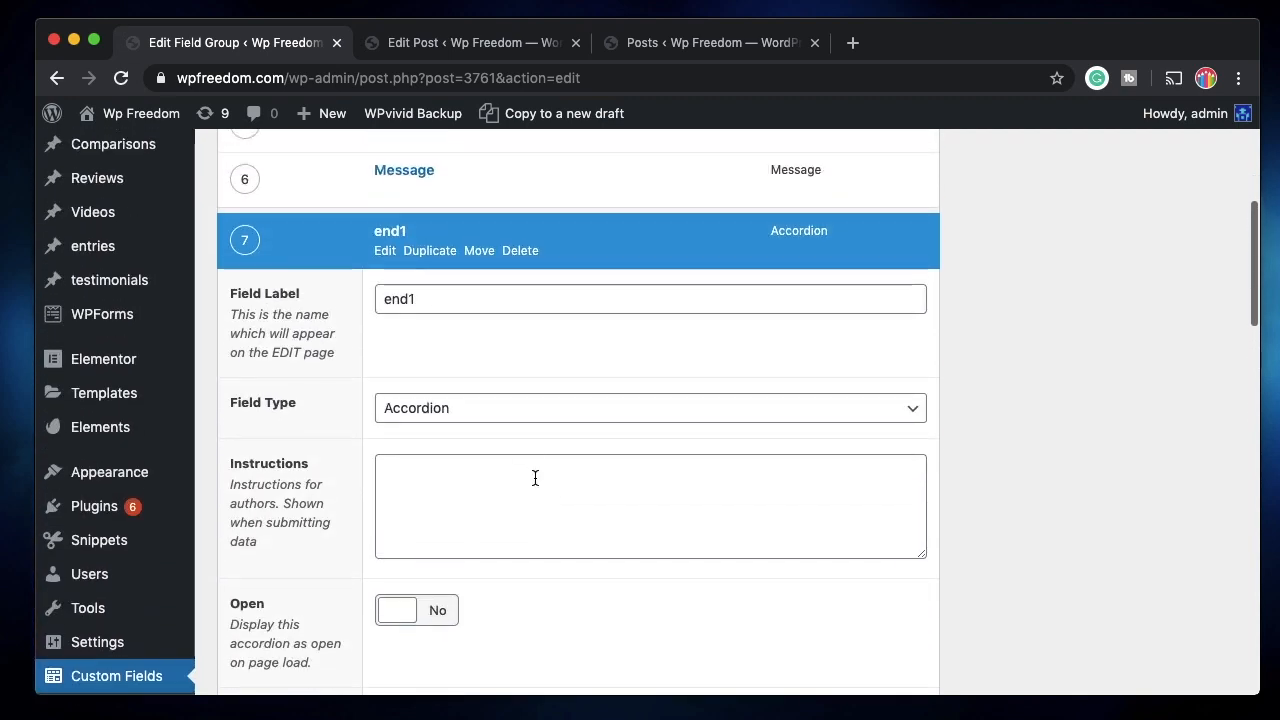
click(382, 251)
scroll(505, 312, up, 2)
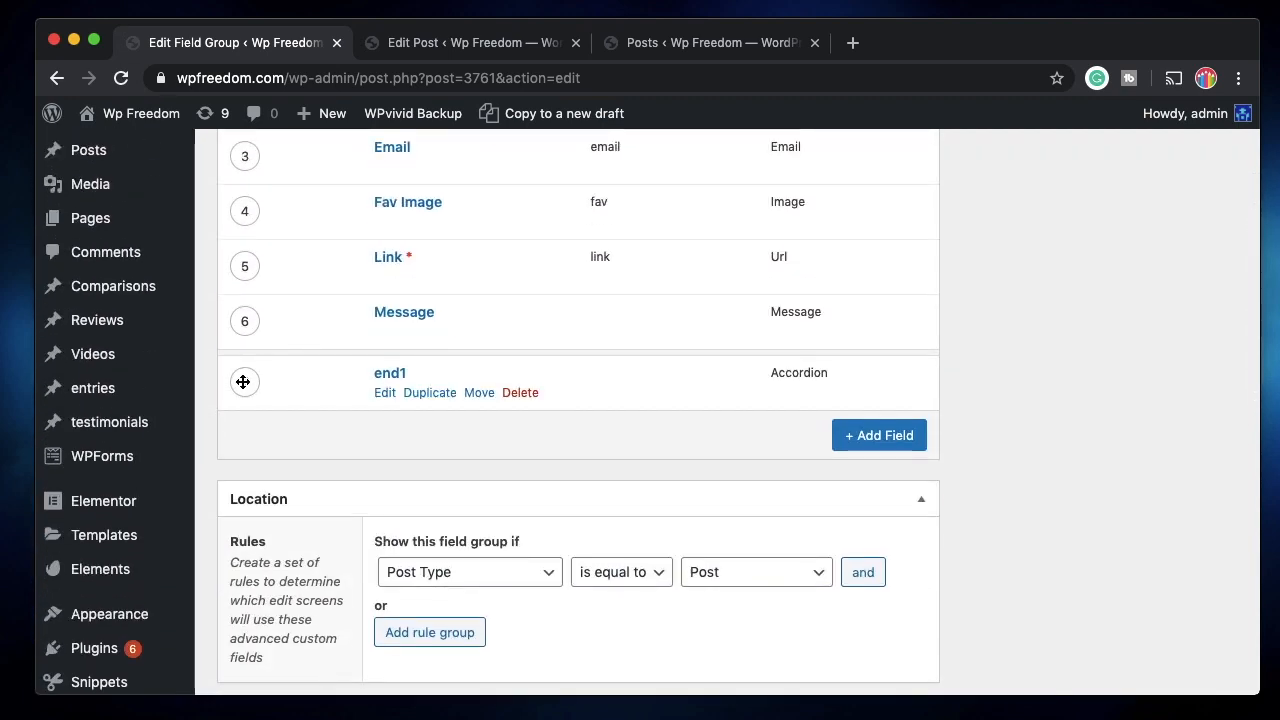
Move end1 to just after Fav Image, save the field group, and return to the post.
scroll(355, 300, up, 3)
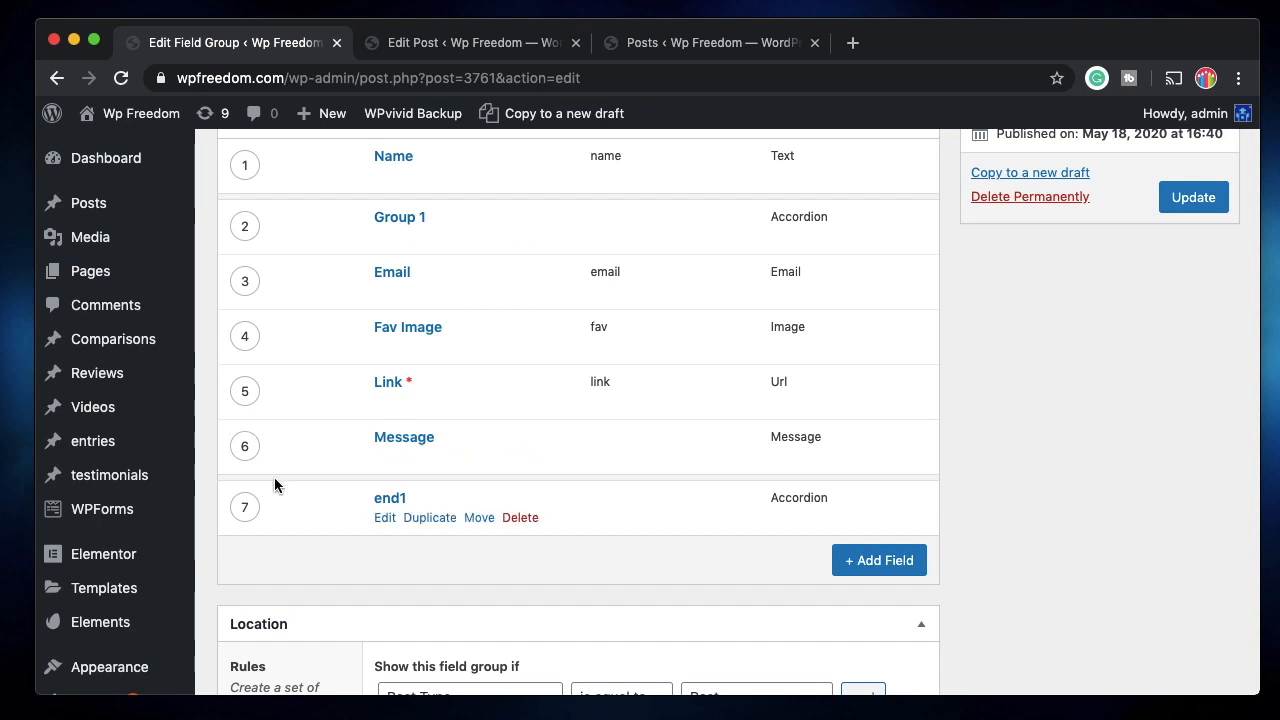
drag(248, 505, 251, 384)
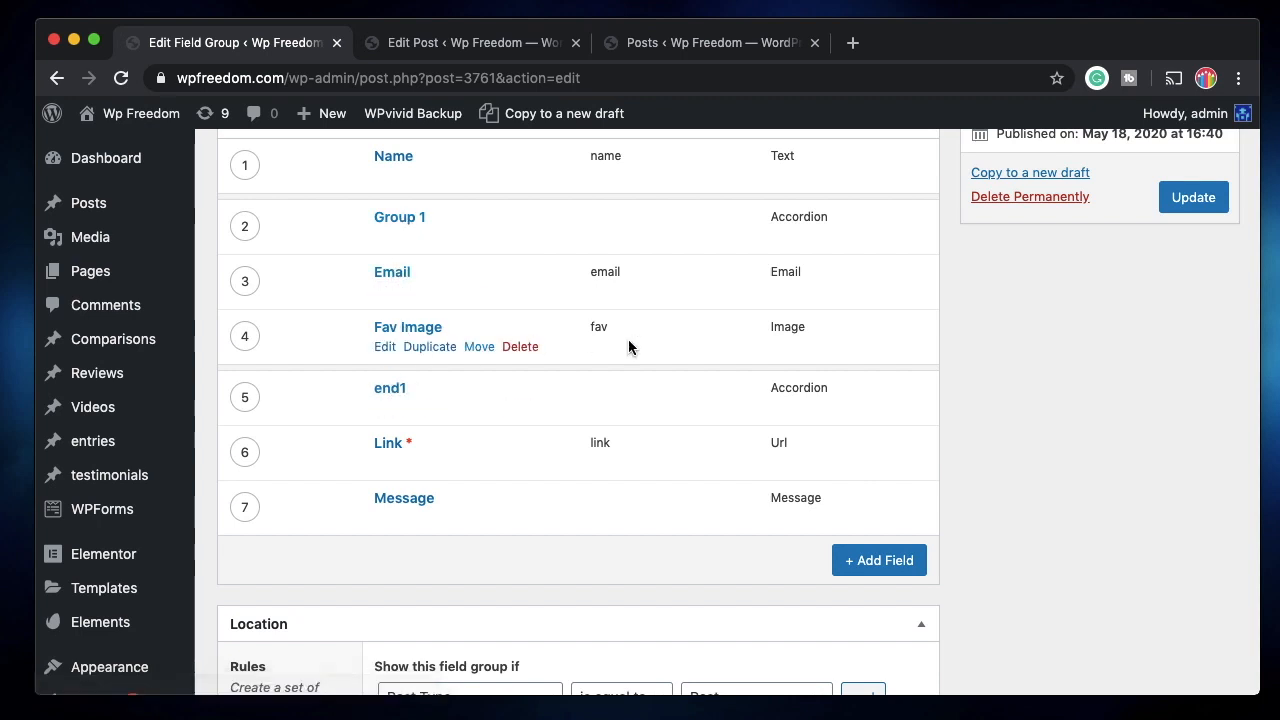
click(1190, 201)
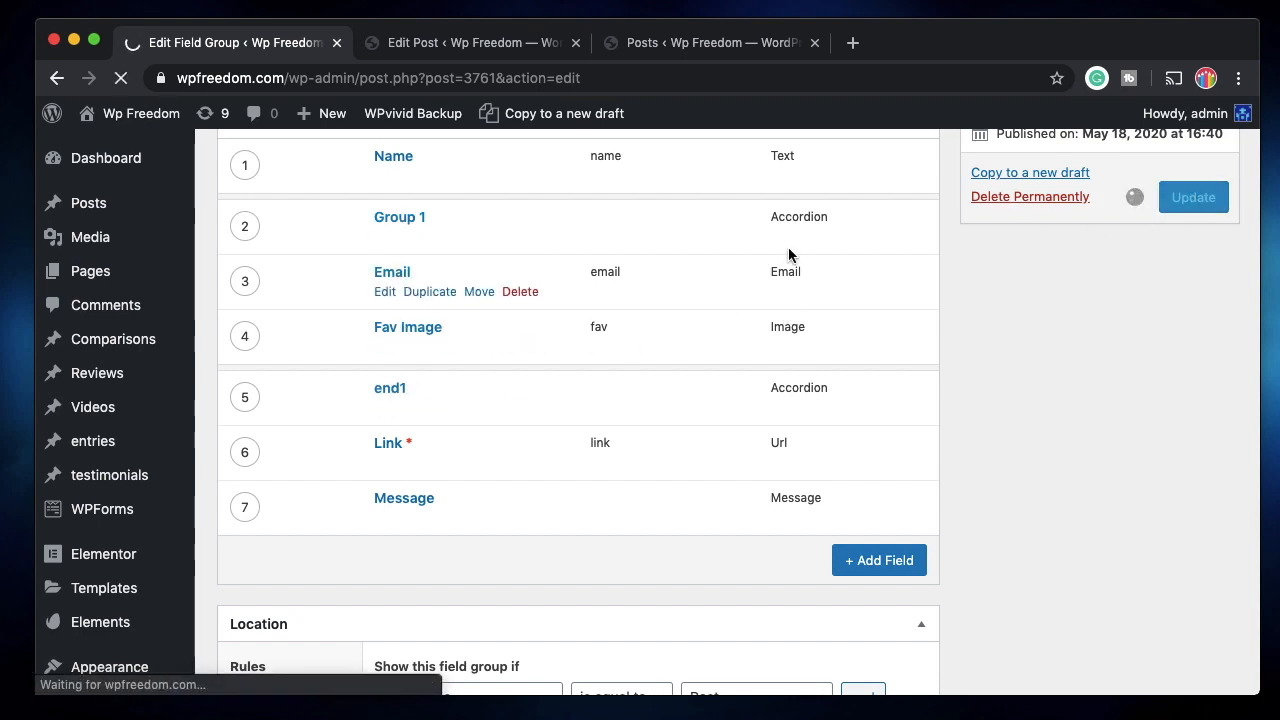
click(480, 43)
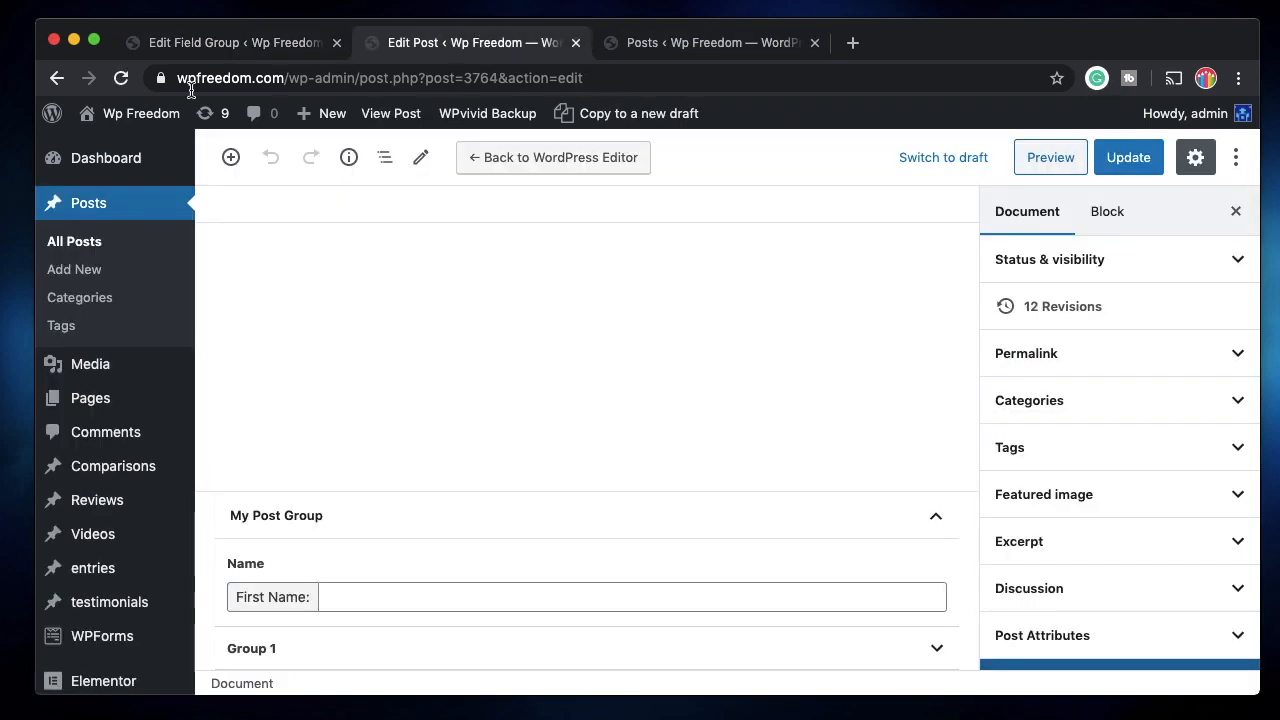
Reload the post and confirm Group 1 holds only Email and Fav Image, then return to the field group.
click(120, 78)
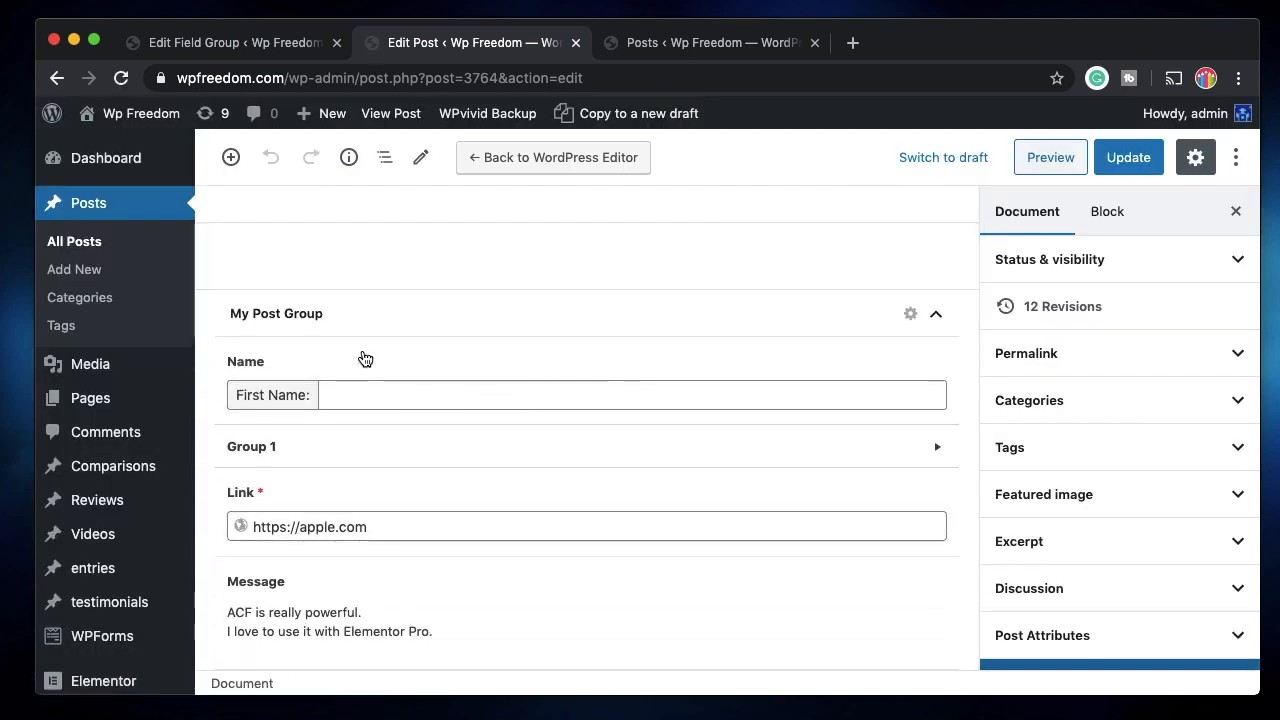
click(449, 457)
scroll(436, 393, down, 3)
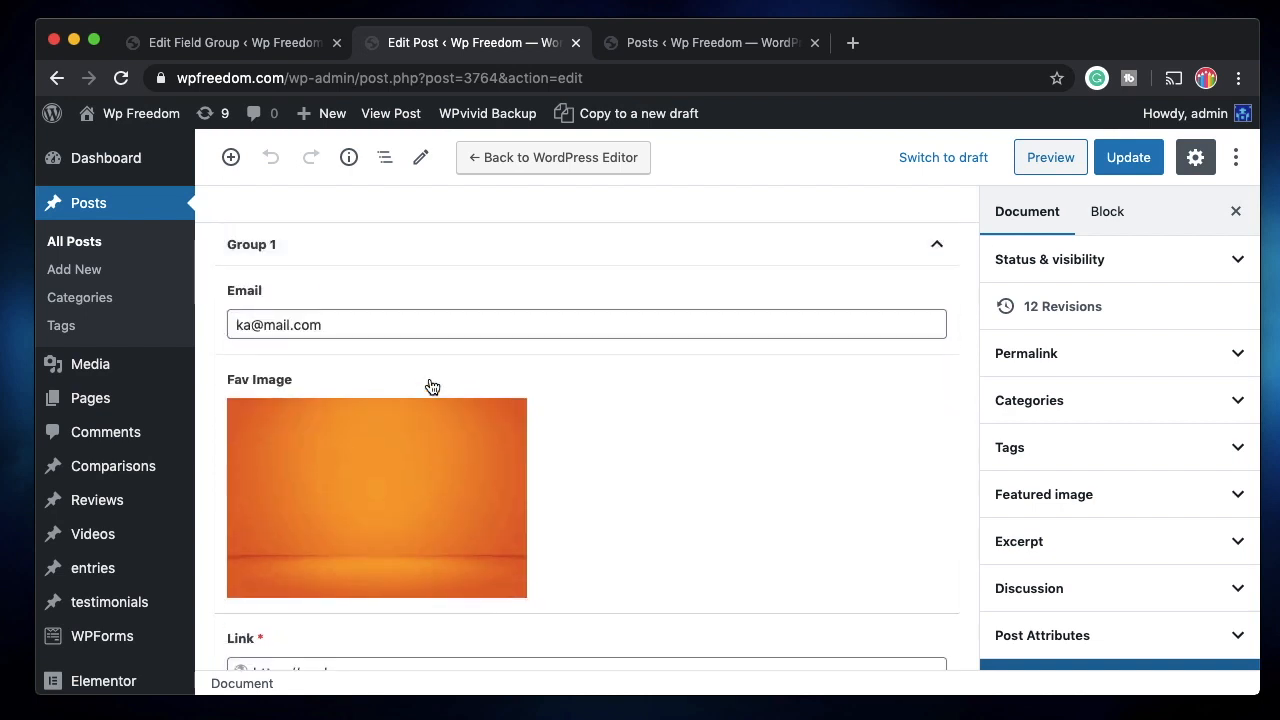
scroll(443, 366, up, 1)
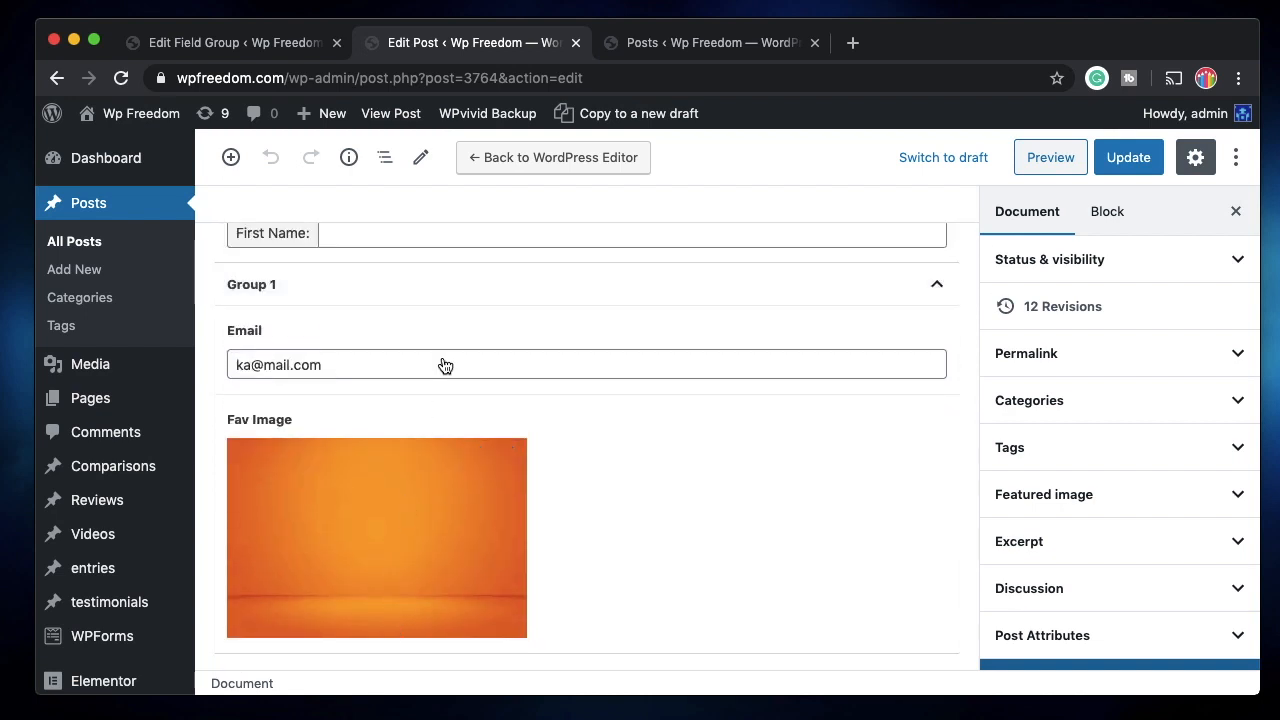
click(474, 294)
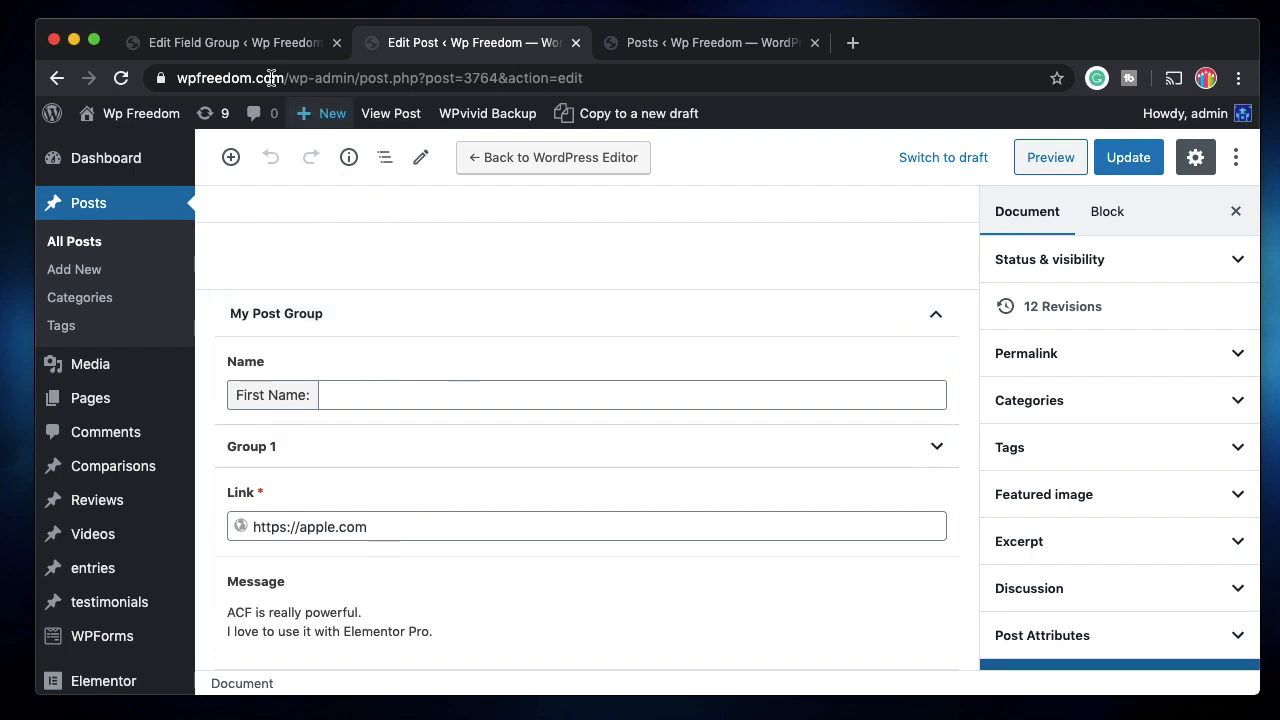
click(268, 43)
scroll(481, 440, down, 3)
Change Group 1's Field Type from Accordion to Tab.
scroll(481, 440, down, 1)
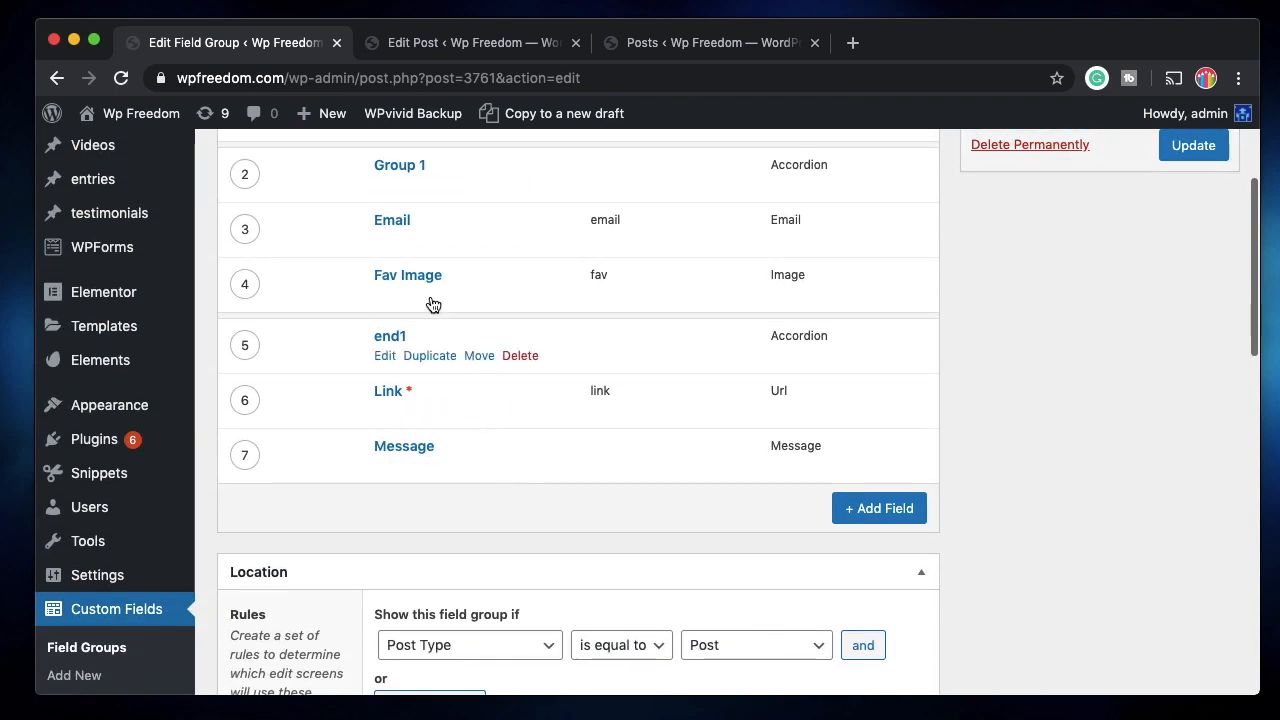
click(385, 188)
scroll(606, 530, down, 2)
scroll(606, 530, down, 6)
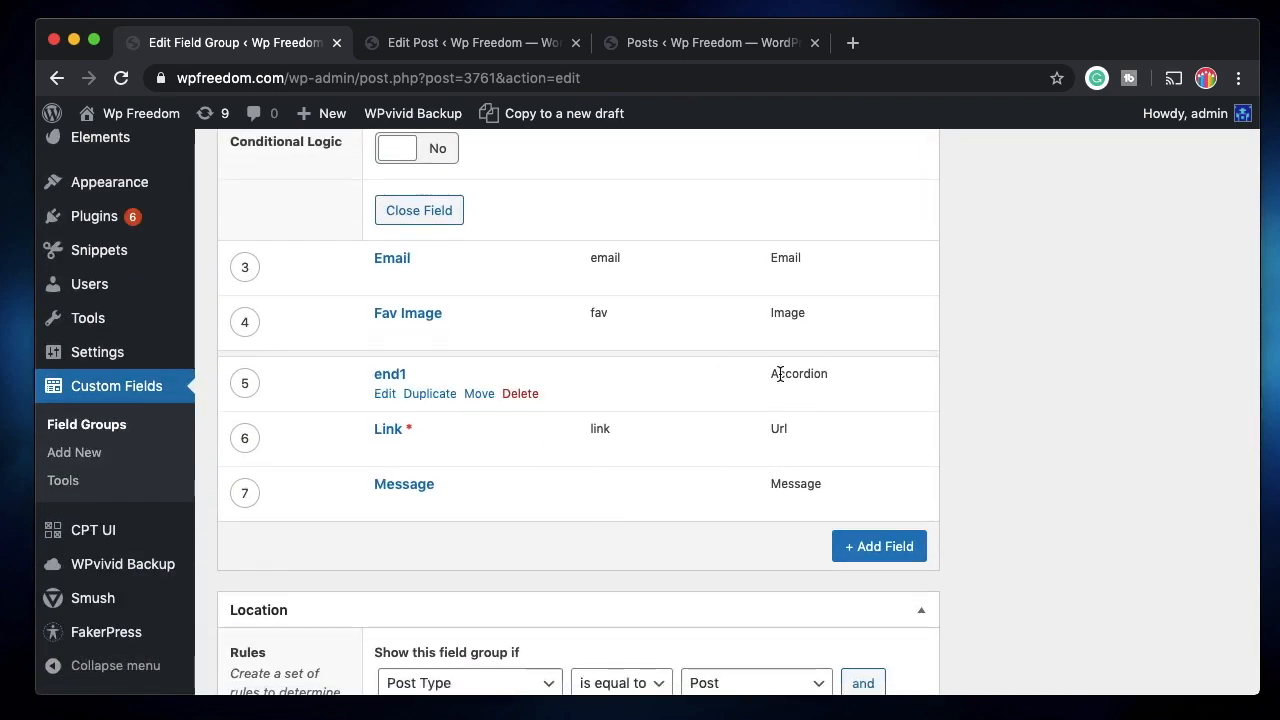
scroll(486, 300, up, 5)
scroll(486, 300, up, 3)
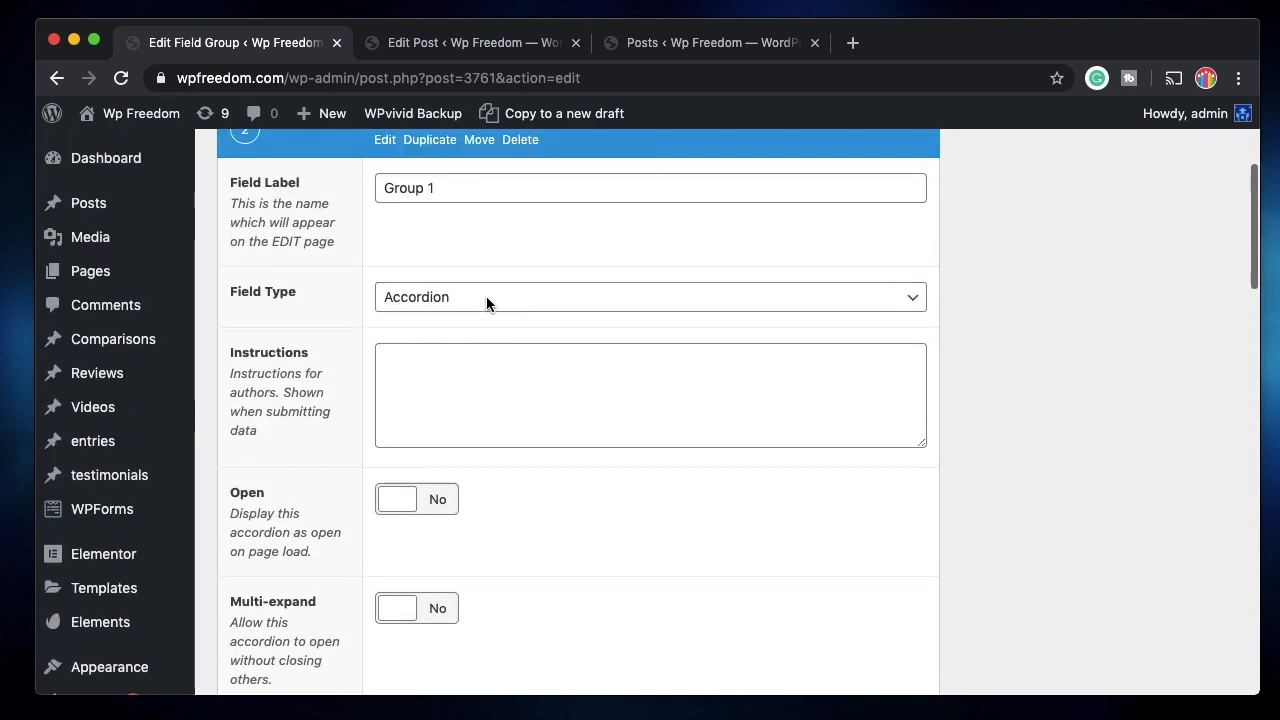
click(501, 393)
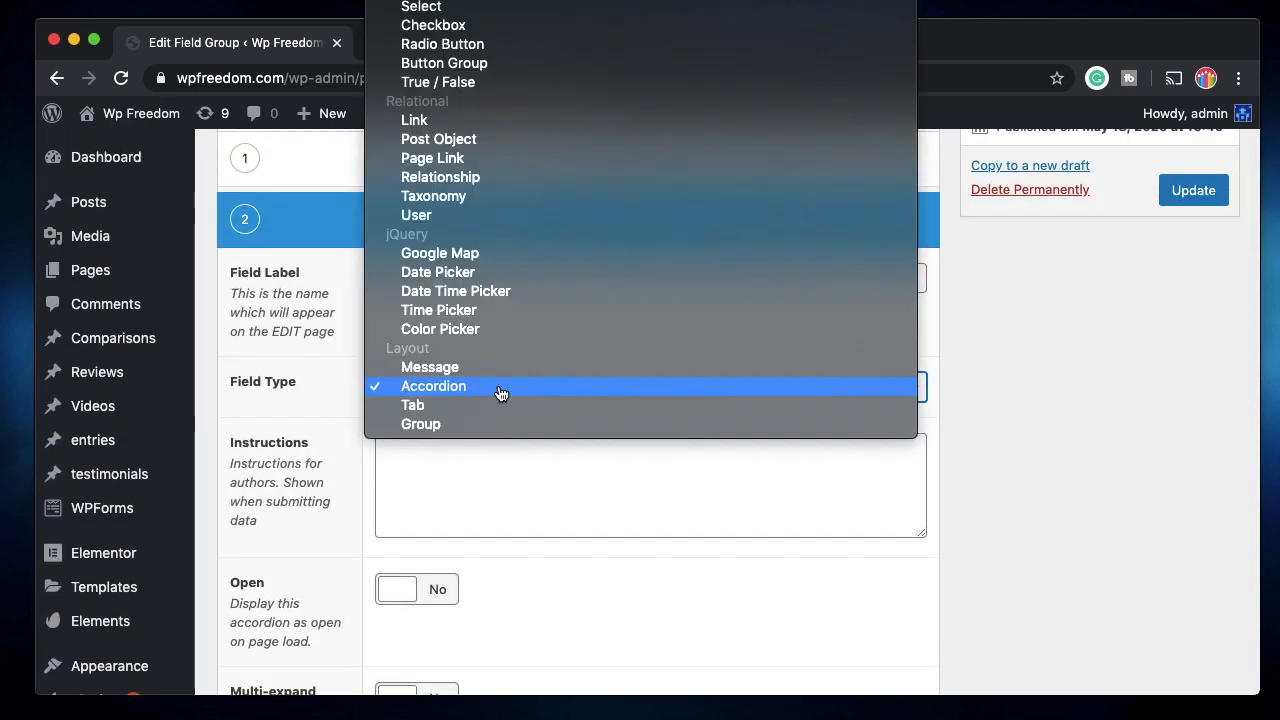
click(467, 410)
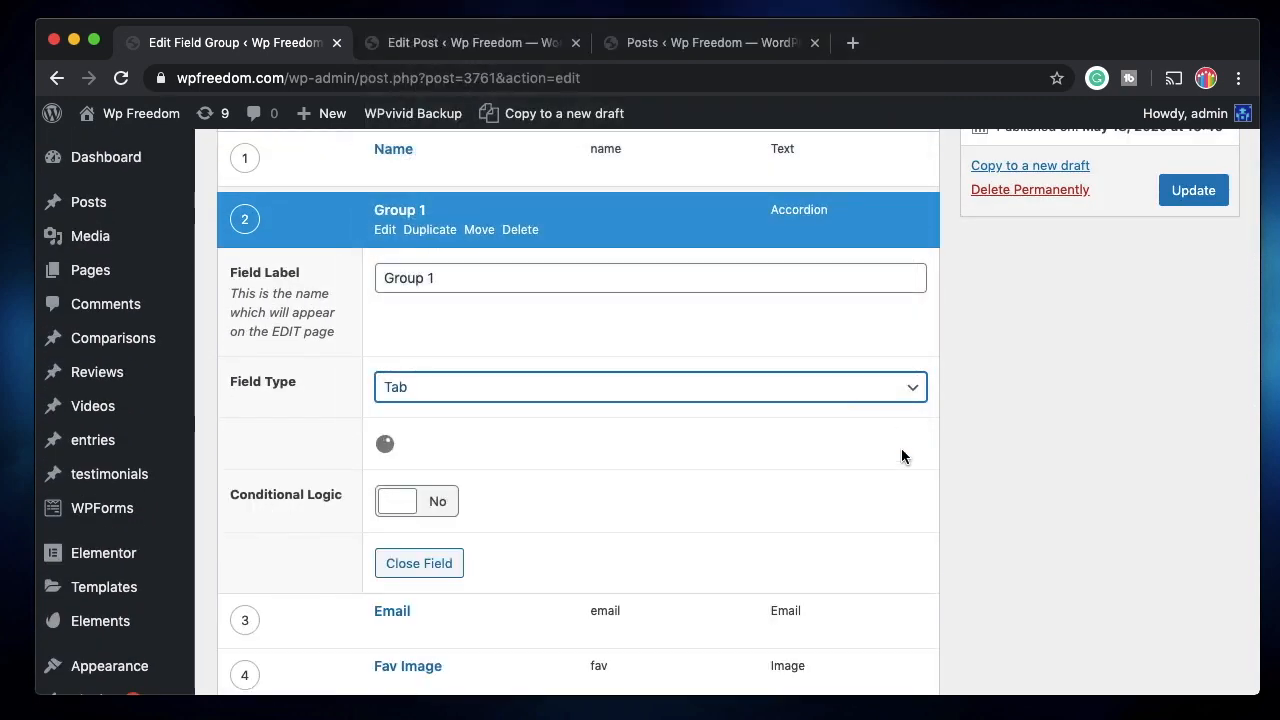
click(386, 230)
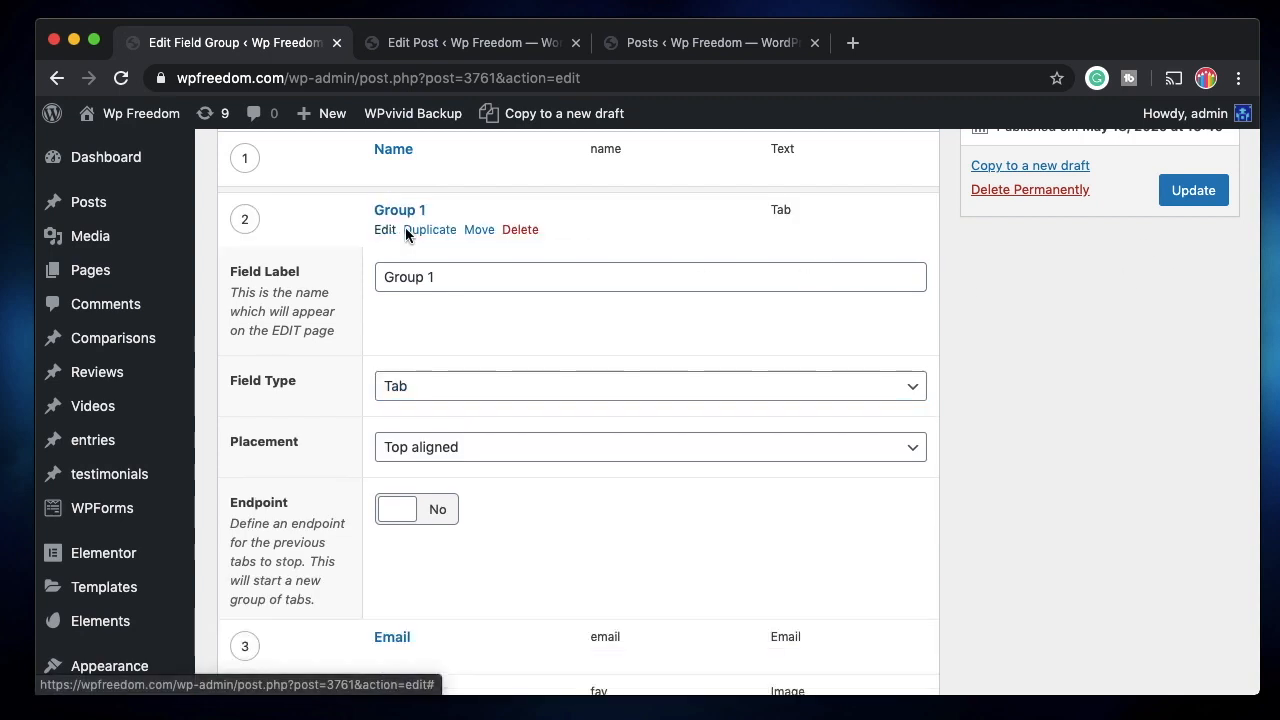
Save the field group and reload the post editor.
click(1194, 199)
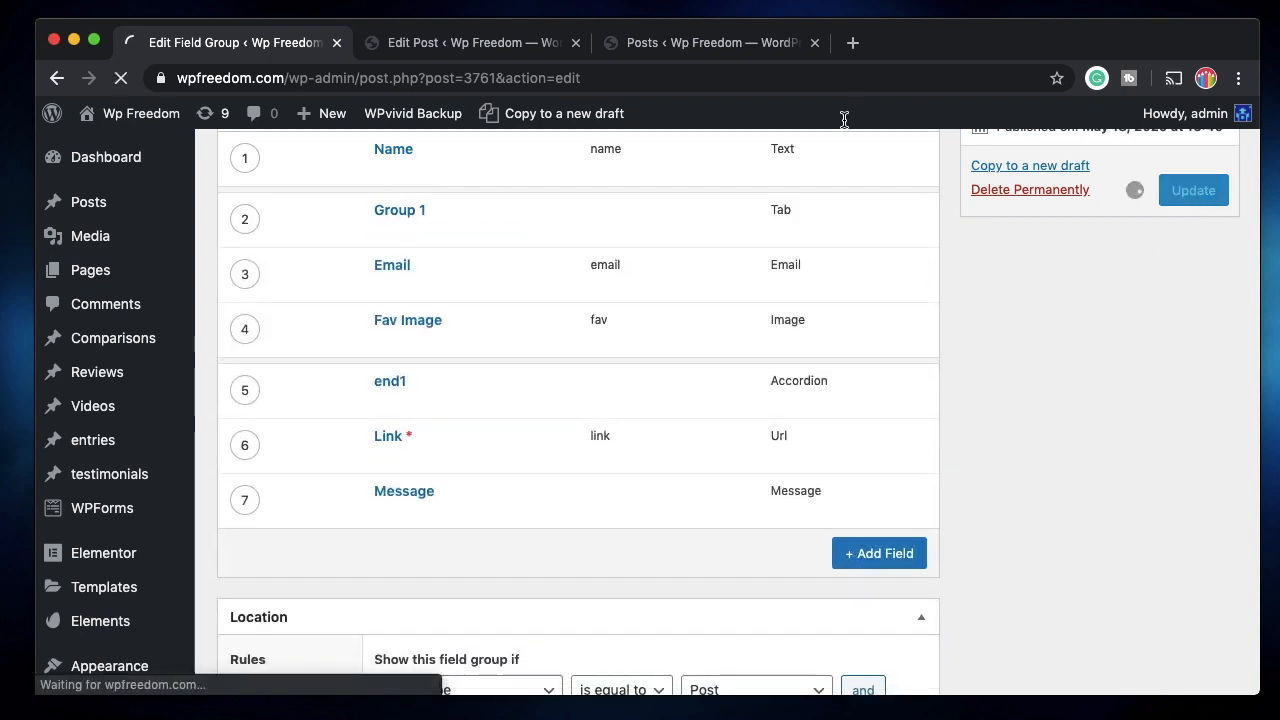
click(493, 40)
click(121, 78)
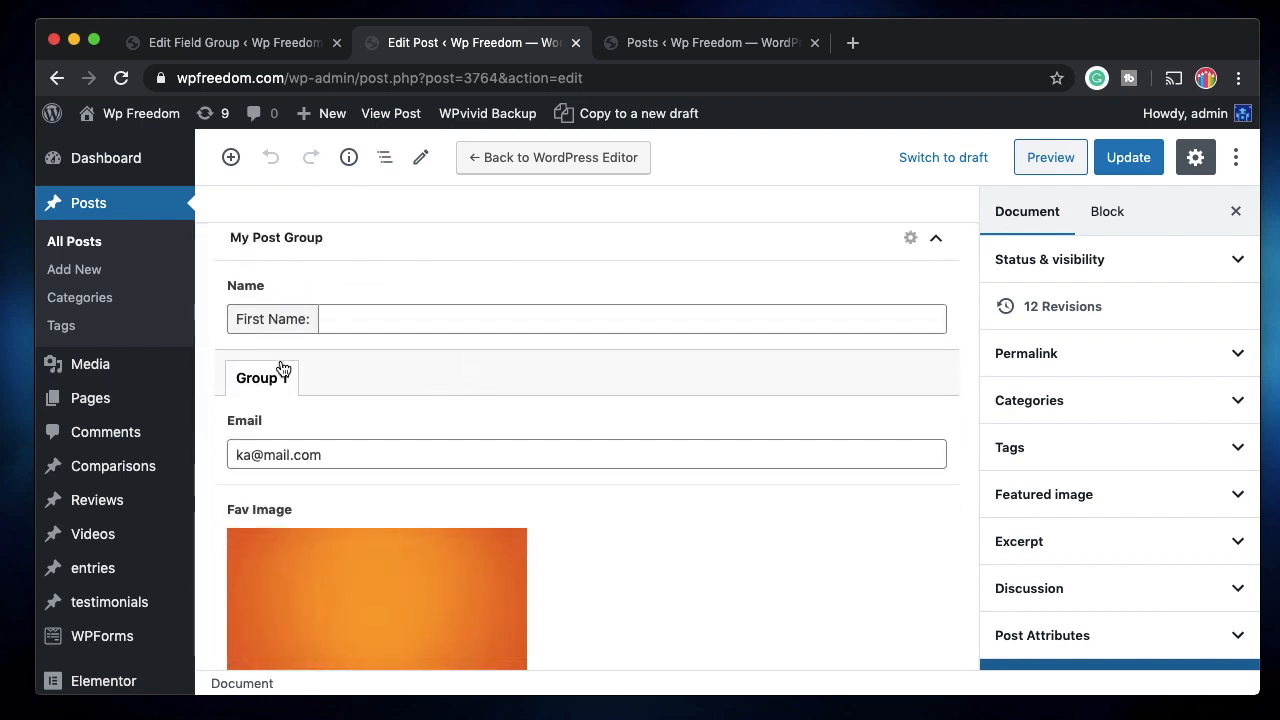
Scroll through the post's Email, Link and Message values, then go back to the Fields list.
scroll(270, 383, down, 3)
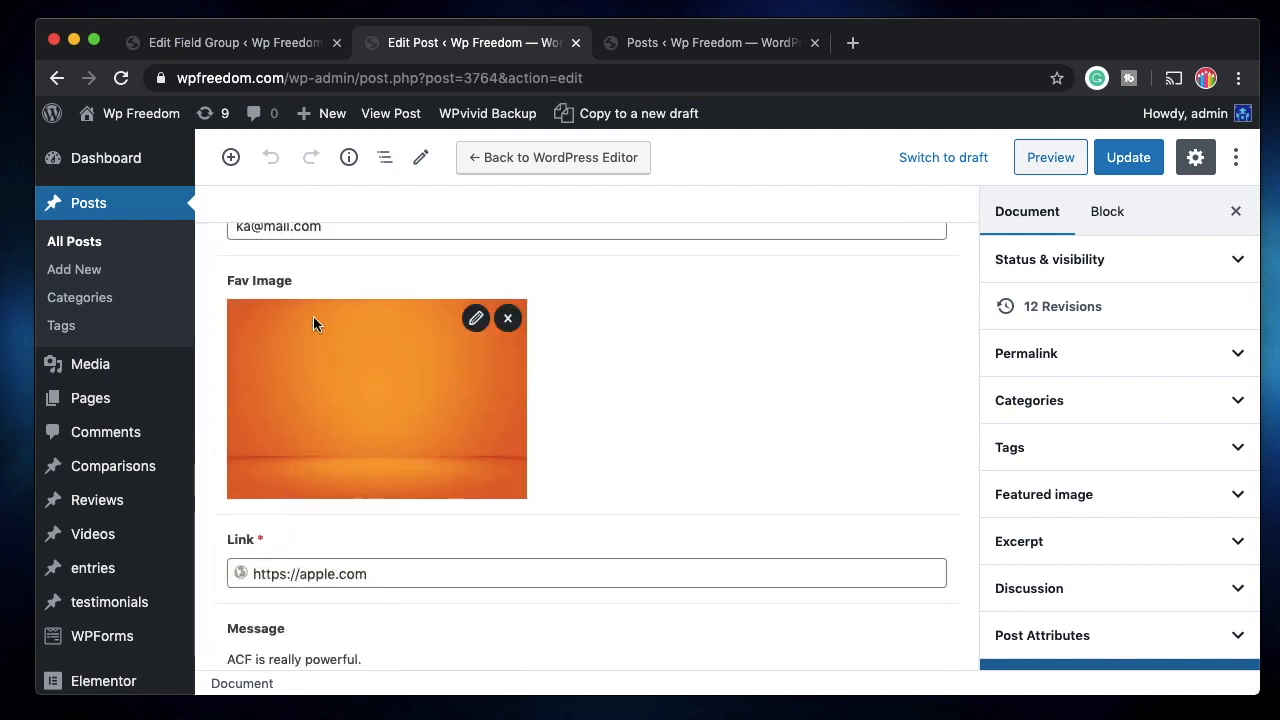
scroll(309, 600, up, 2)
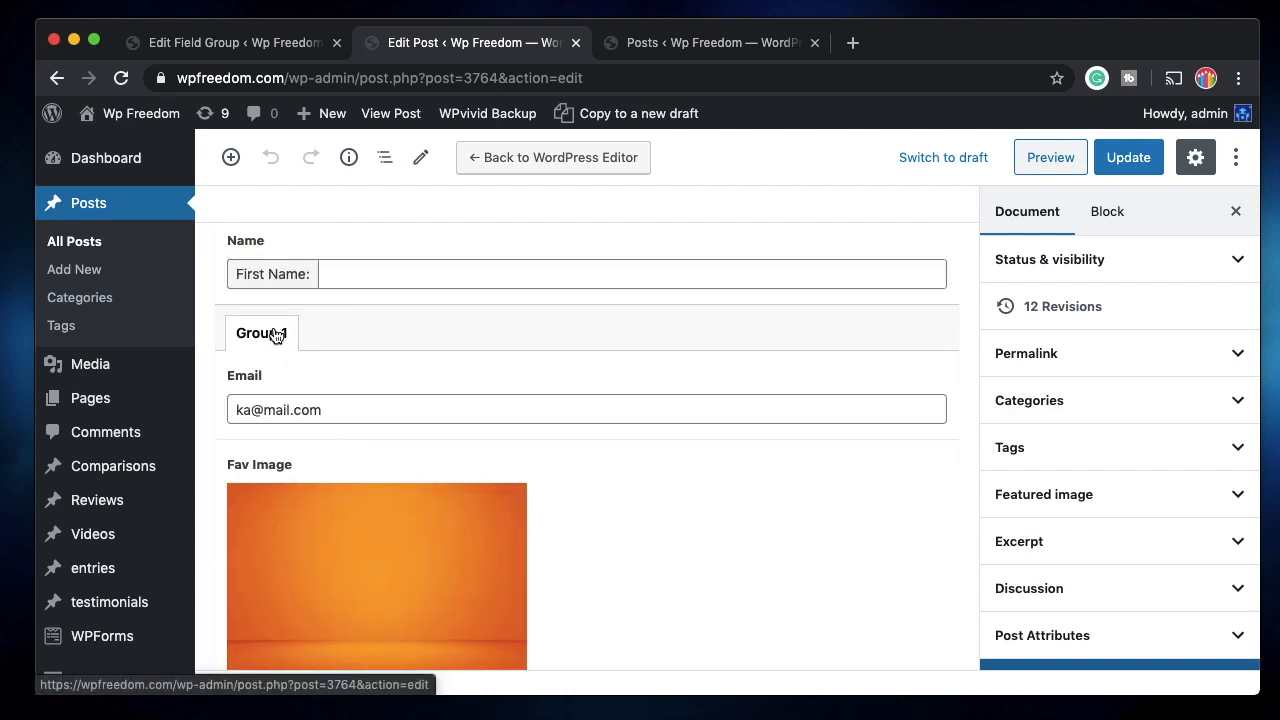
scroll(421, 477, down, 2)
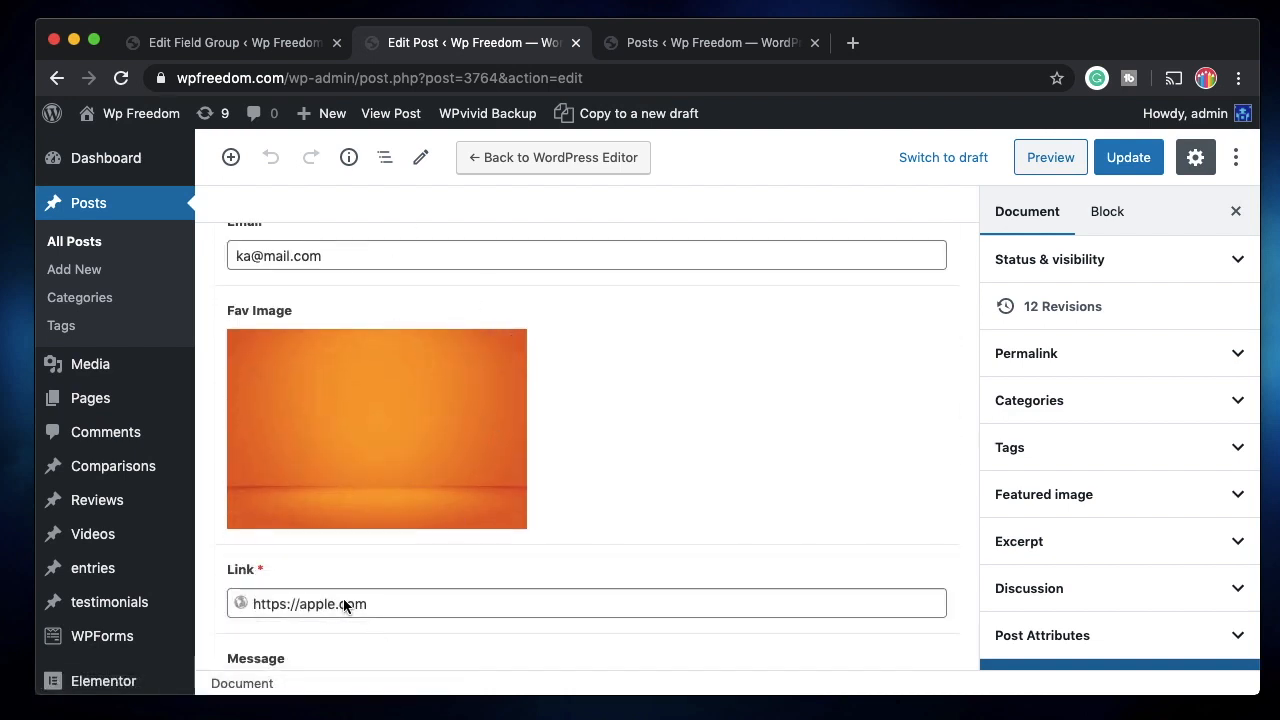
scroll(292, 568, down, 1)
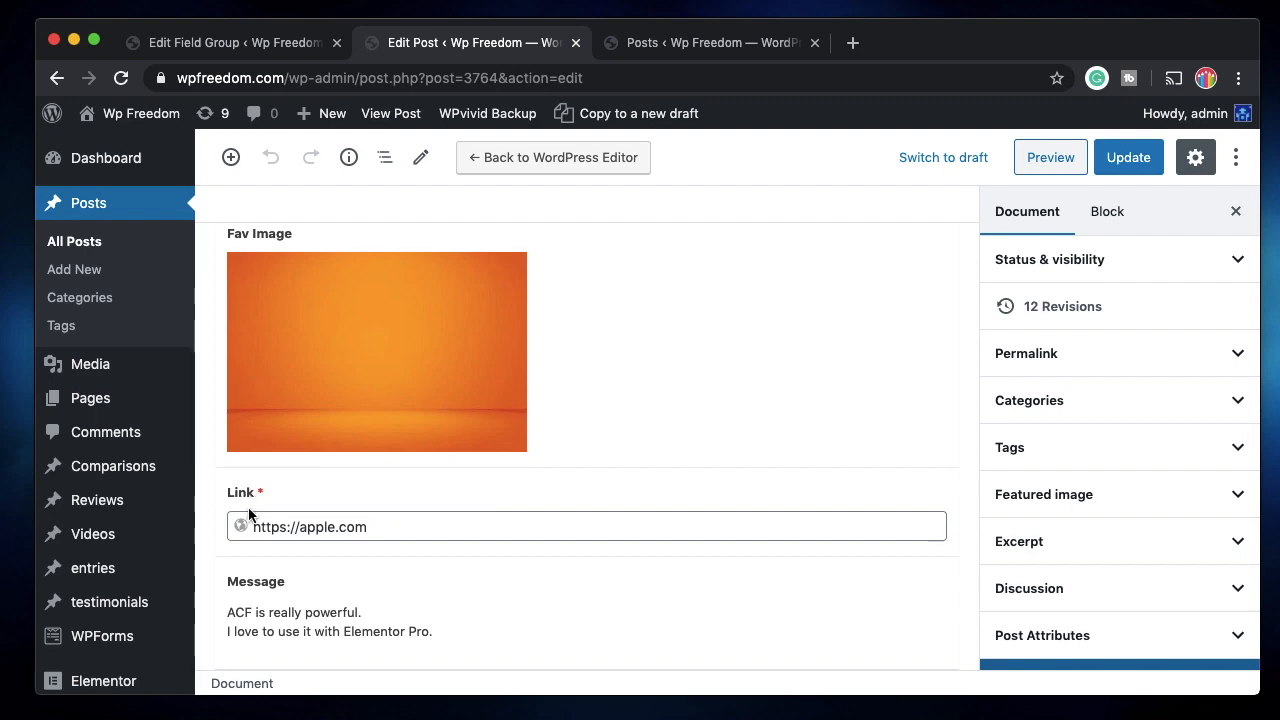
click(250, 43)
scroll(360, 568, down, 5)
scroll(360, 568, up, 2)
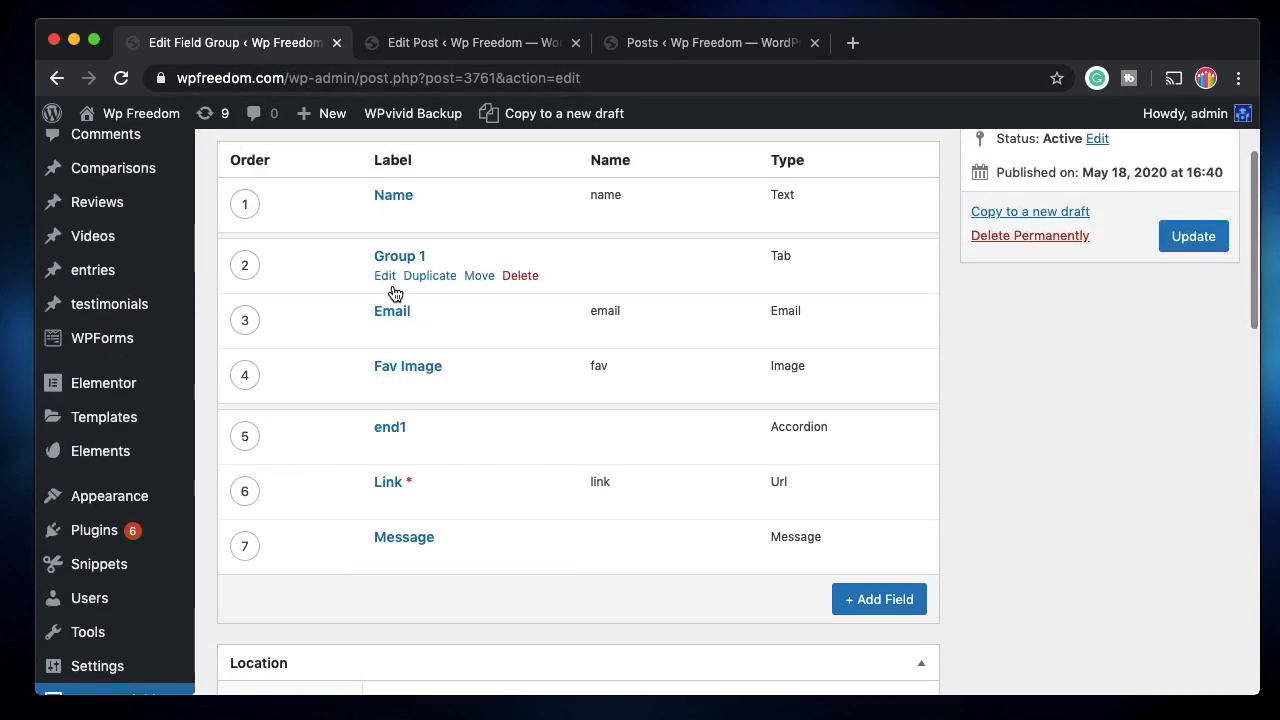
Duplicate Group 1 as a 'Group 2' tab, place it after end1 above Link, and save.
click(430, 276)
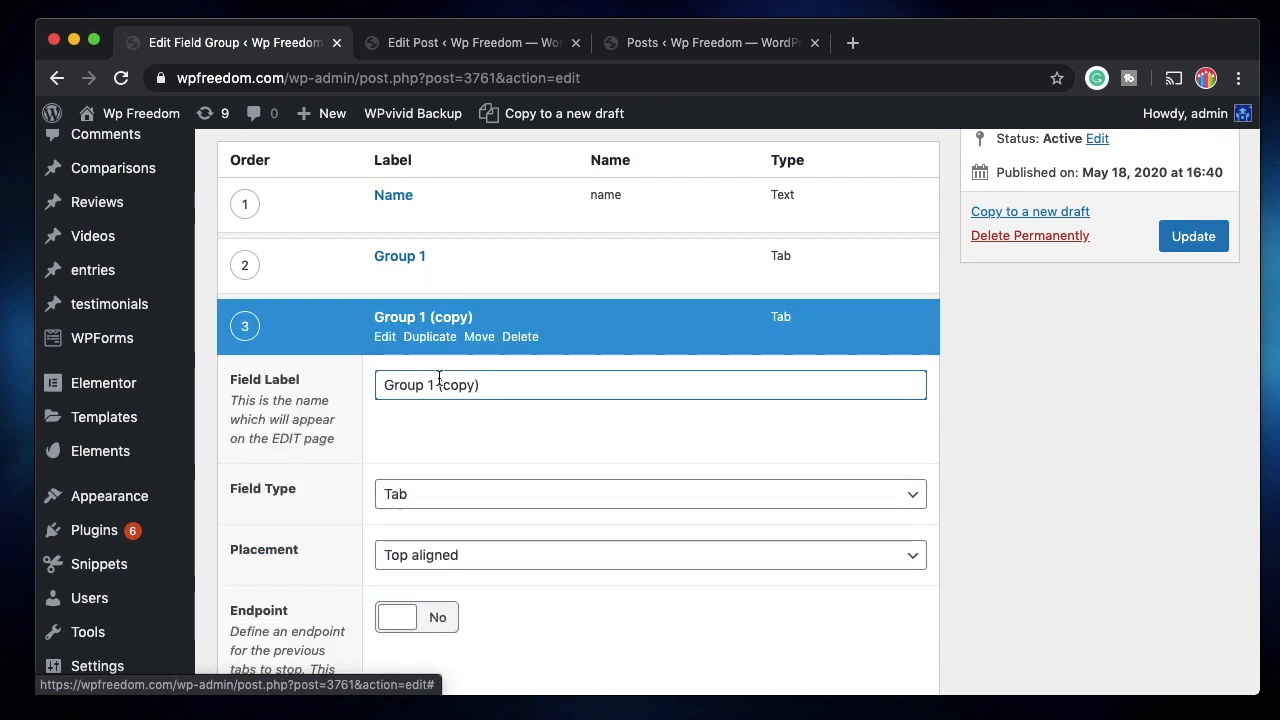
drag(469, 388, 426, 388)
text(2)
click(400, 320)
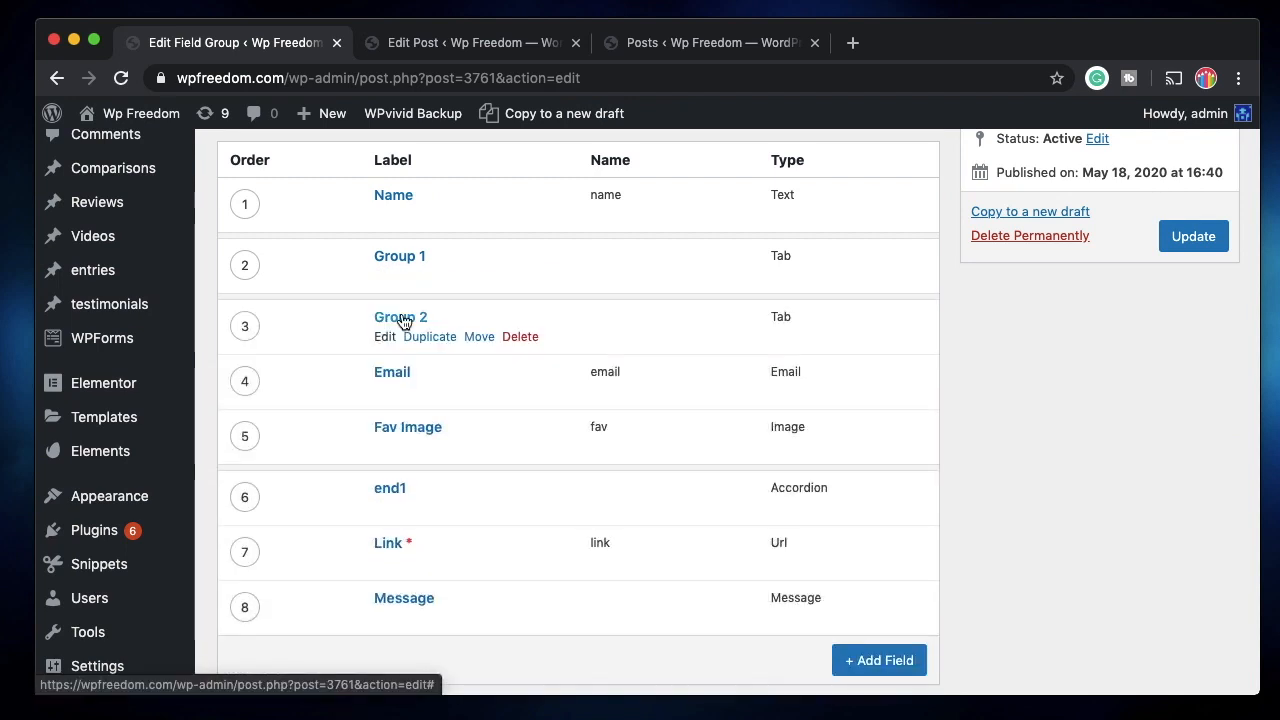
drag(250, 329, 263, 507)
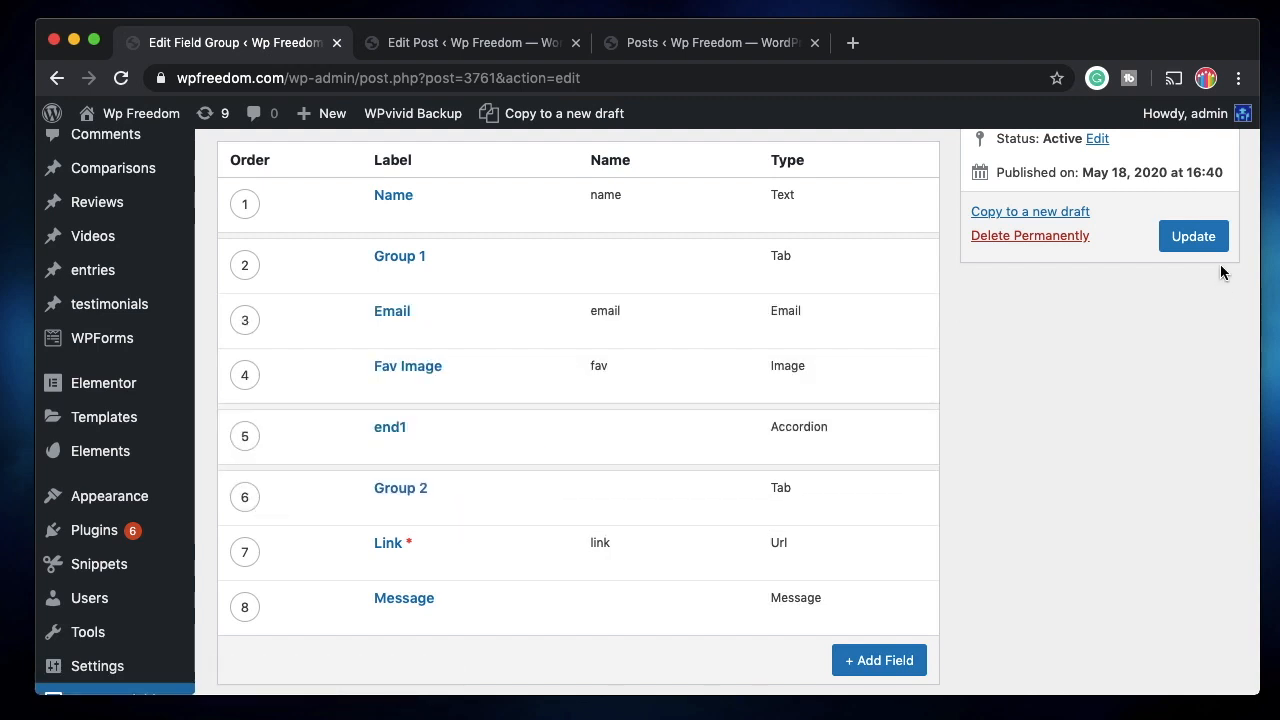
click(1200, 244)
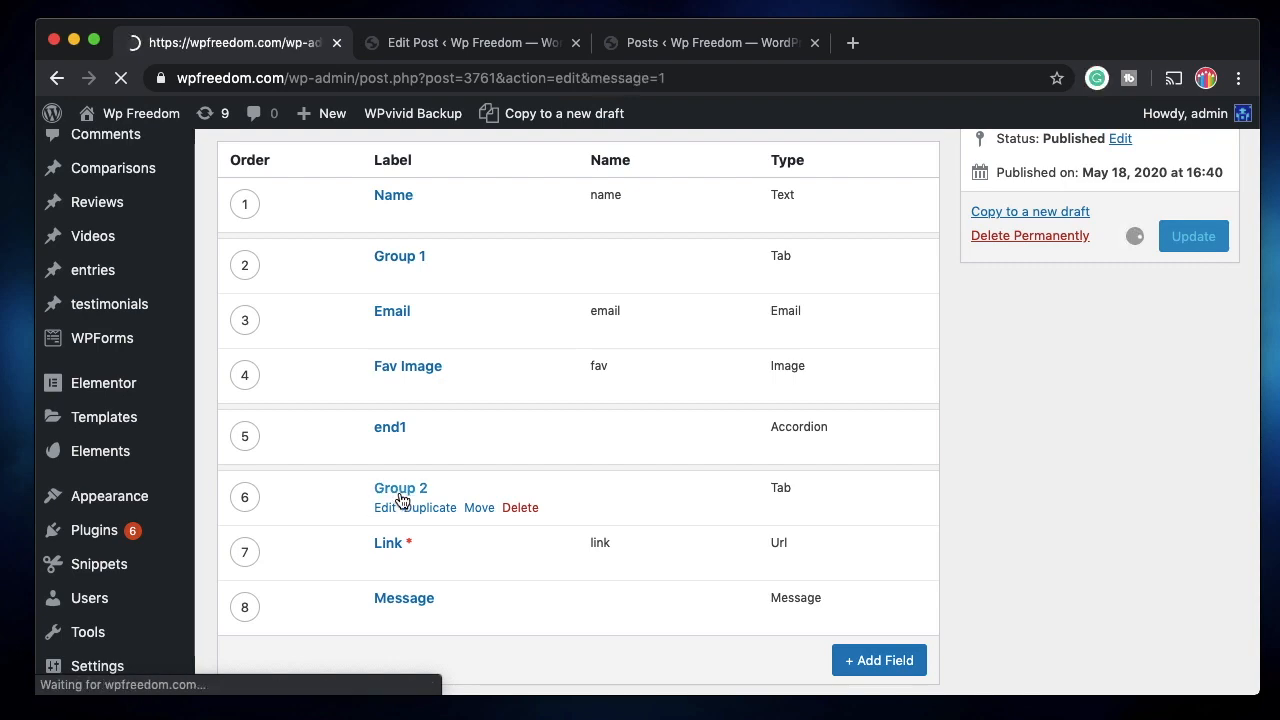
scroll(400, 560, down, 3)
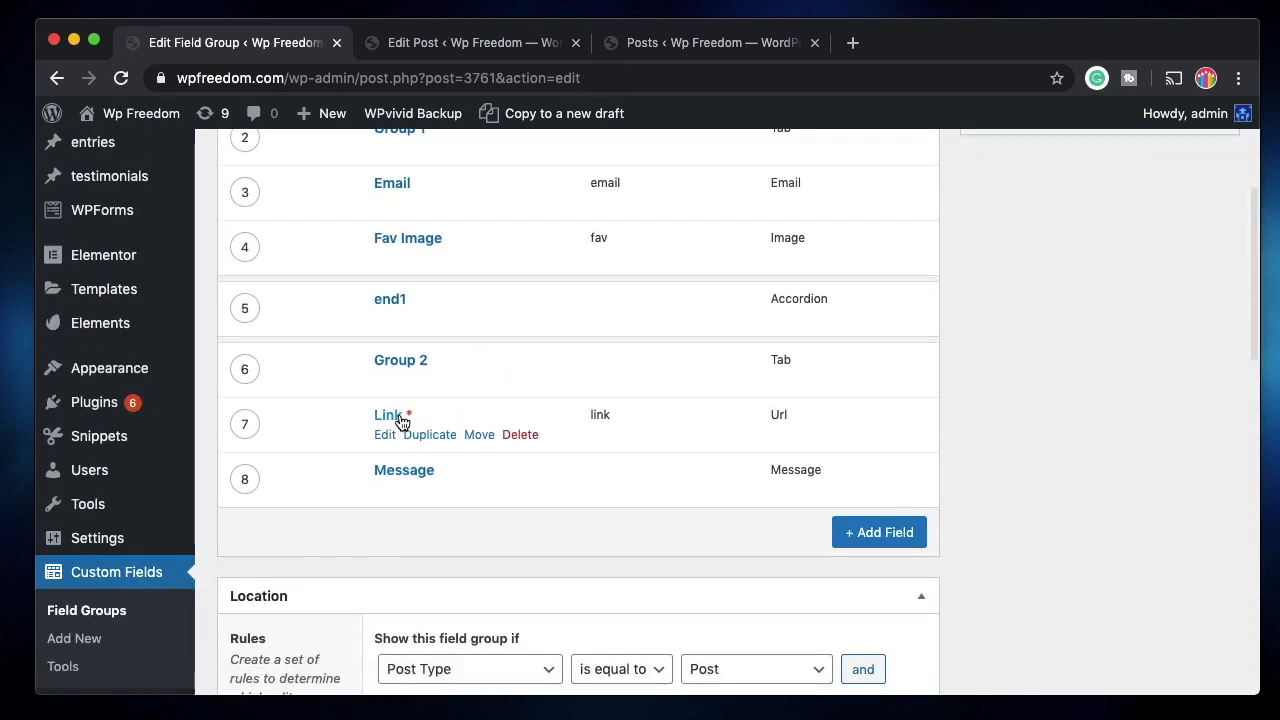
click(443, 42)
click(121, 80)
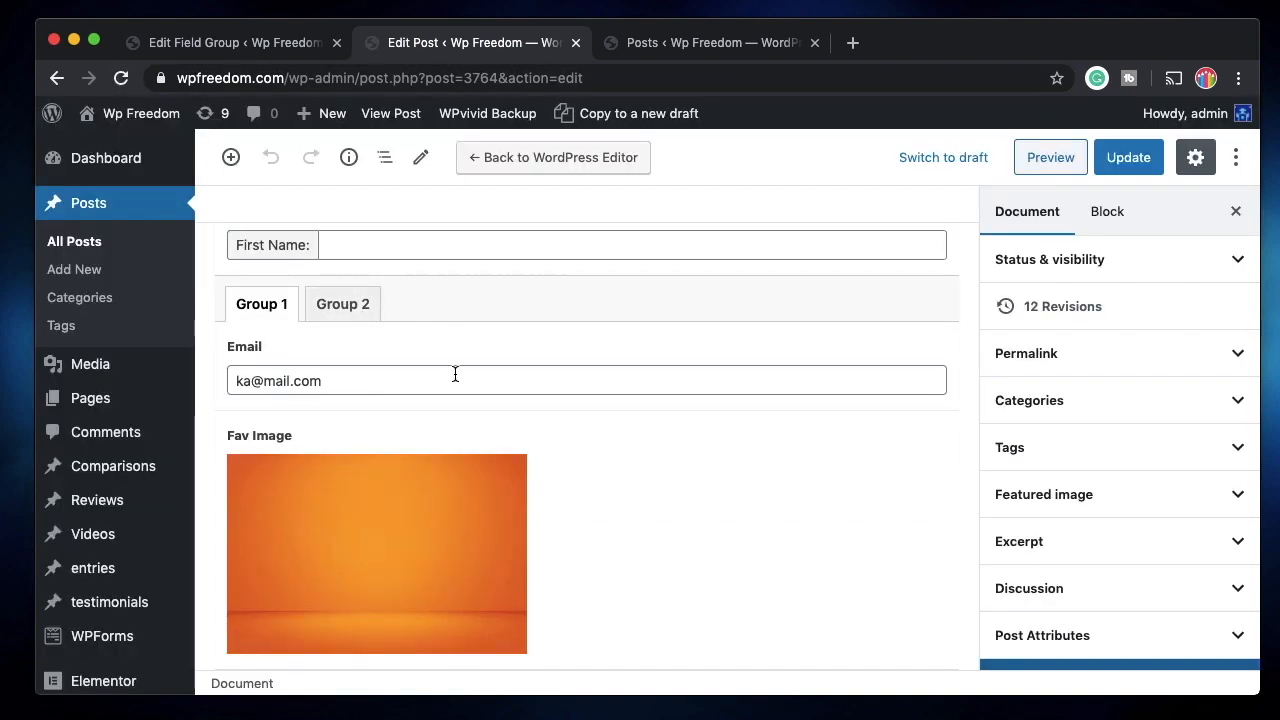
click(346, 312)
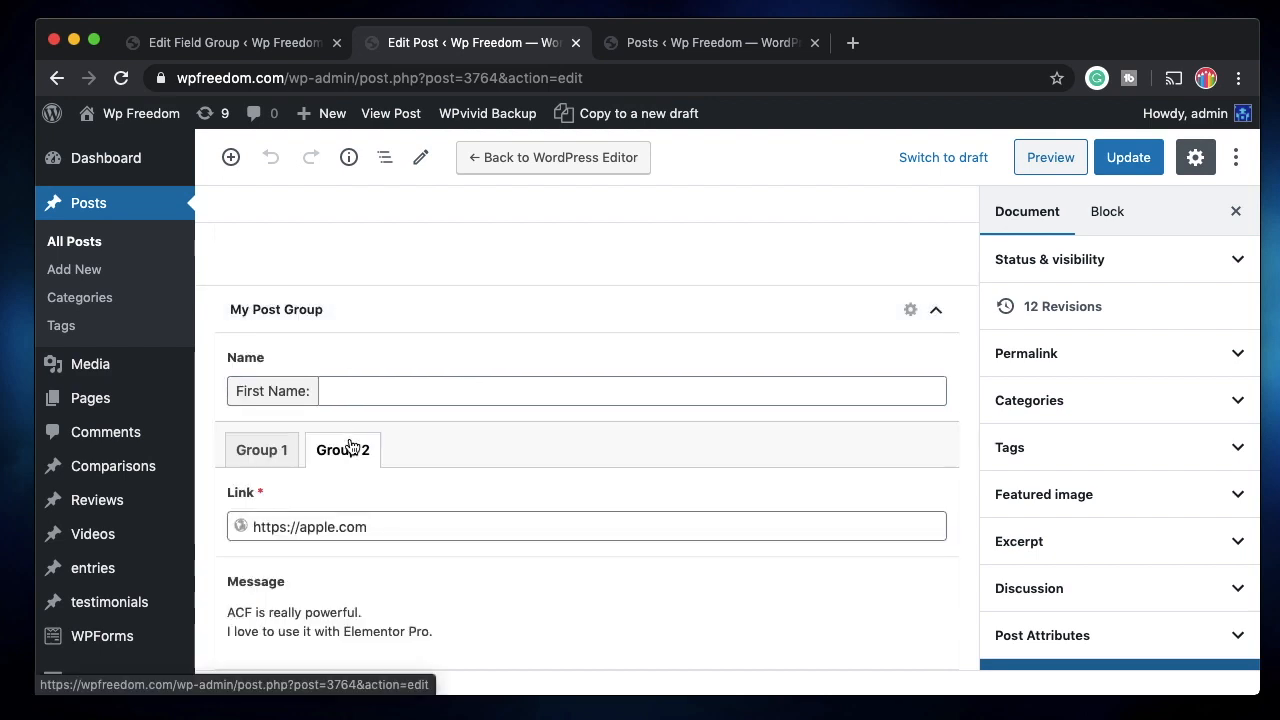
click(262, 452)
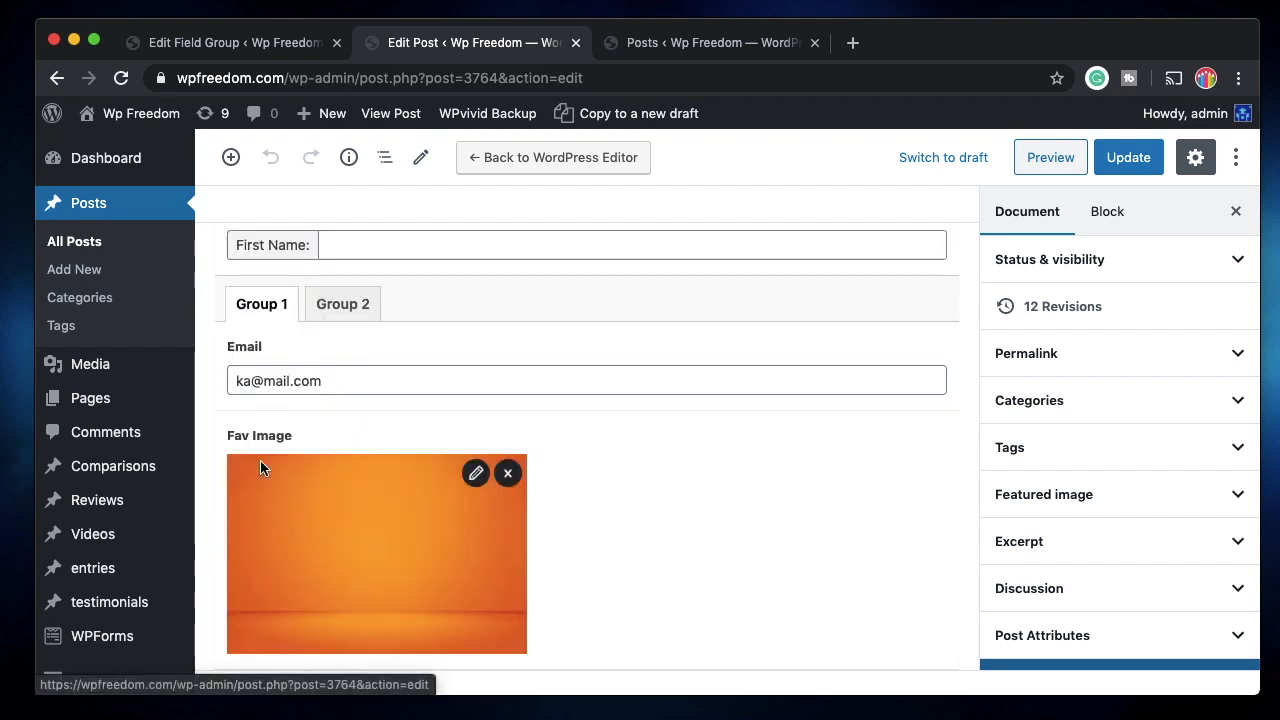
click(349, 312)
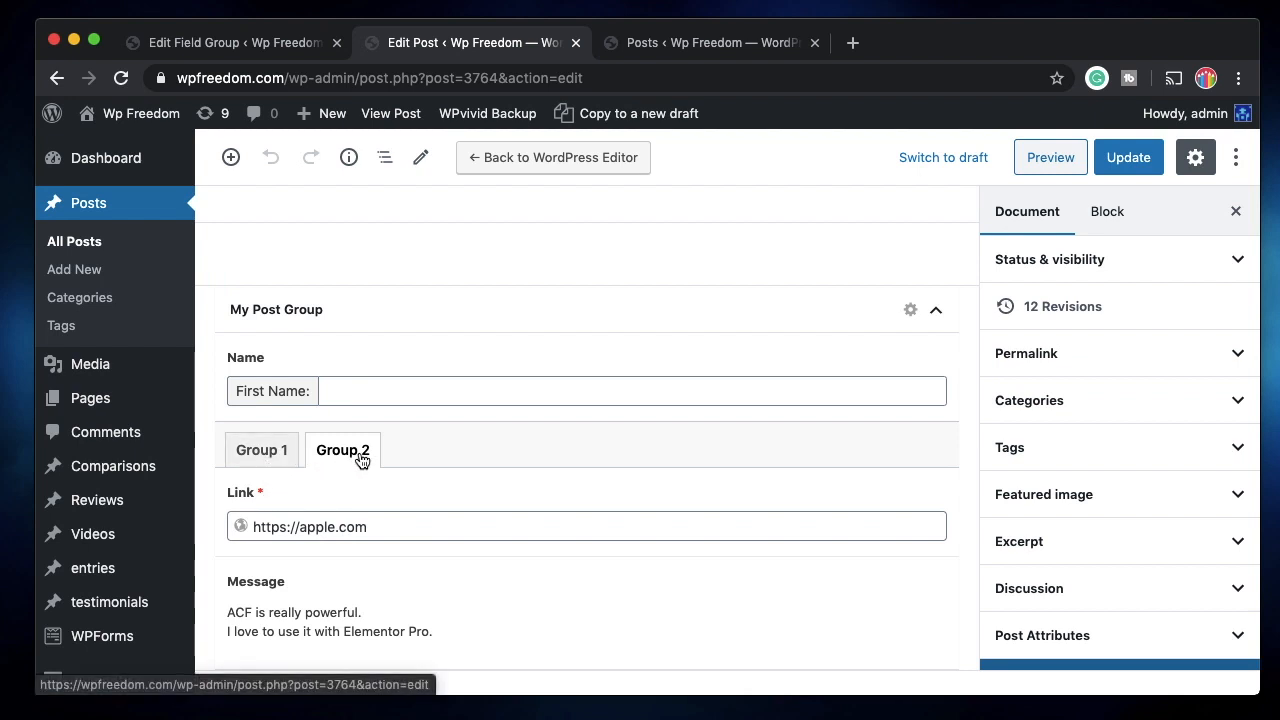
click(258, 451)
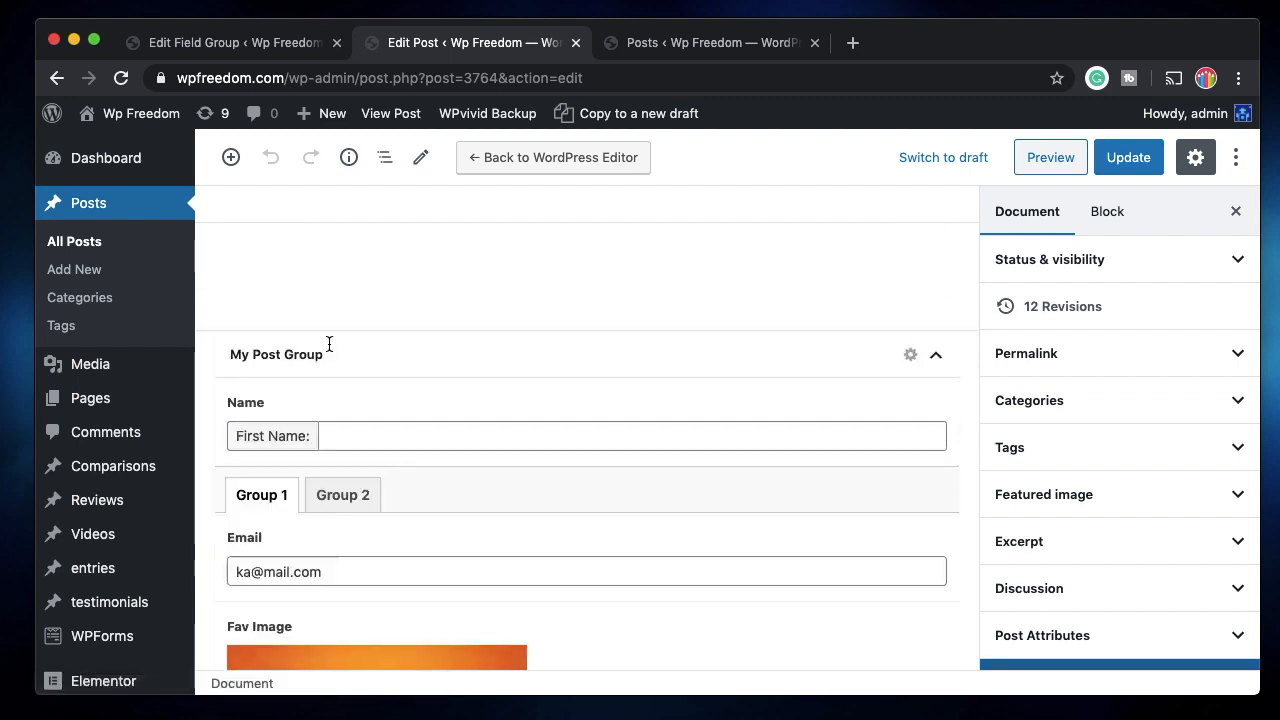
click(271, 45)
Delete the Group 1, Group 2 and end1 fields from My Post Group.
scroll(430, 226, up, 1)
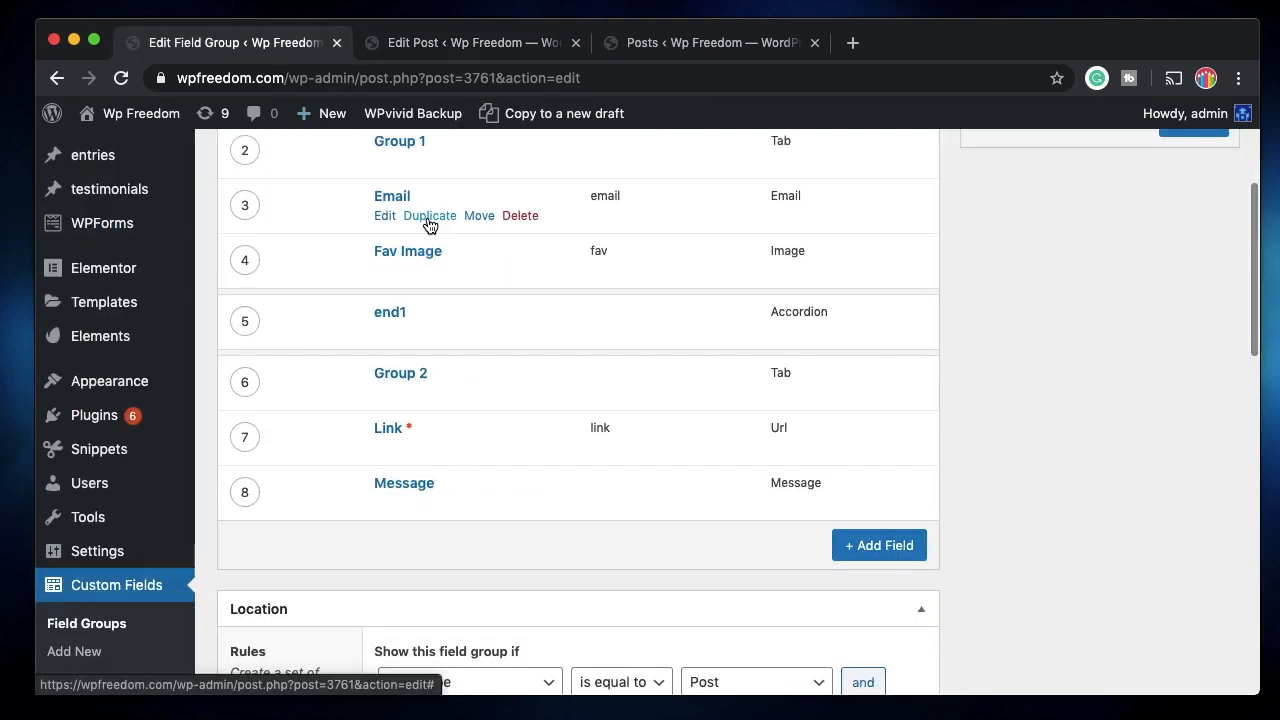
scroll(430, 226, up, 1)
click(528, 205)
click(535, 182)
click(520, 375)
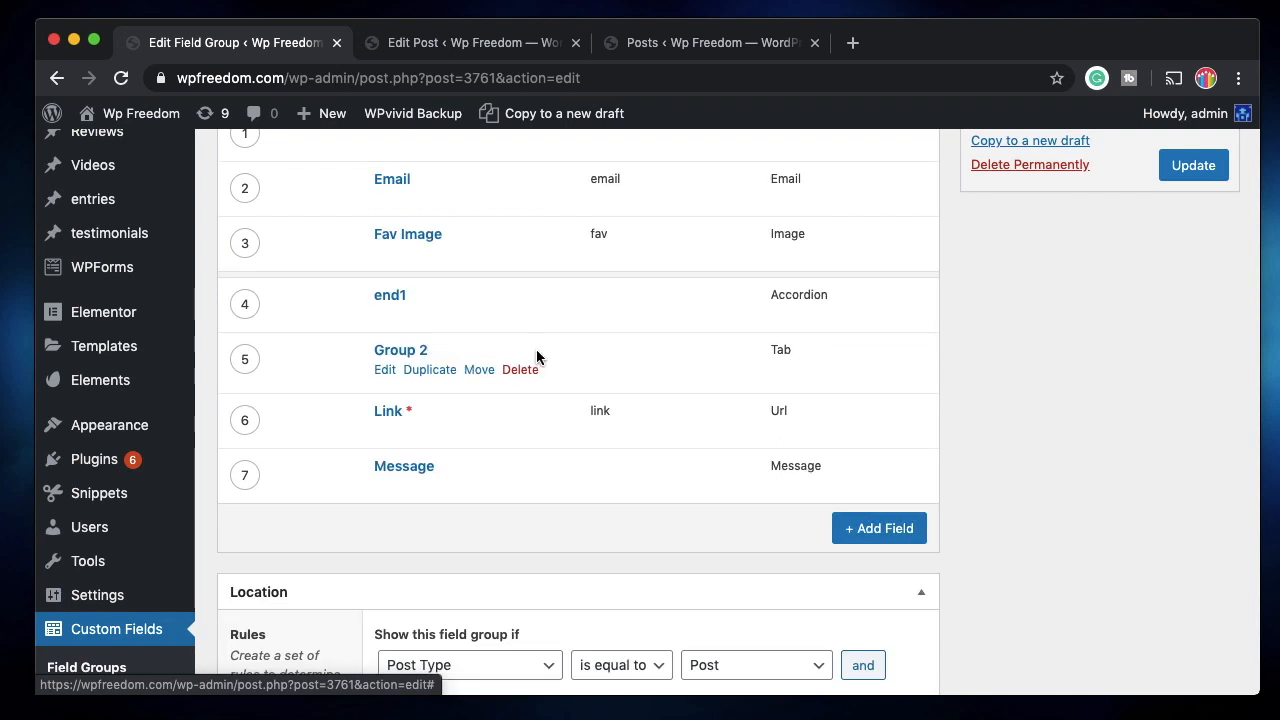
click(537, 347)
click(518, 314)
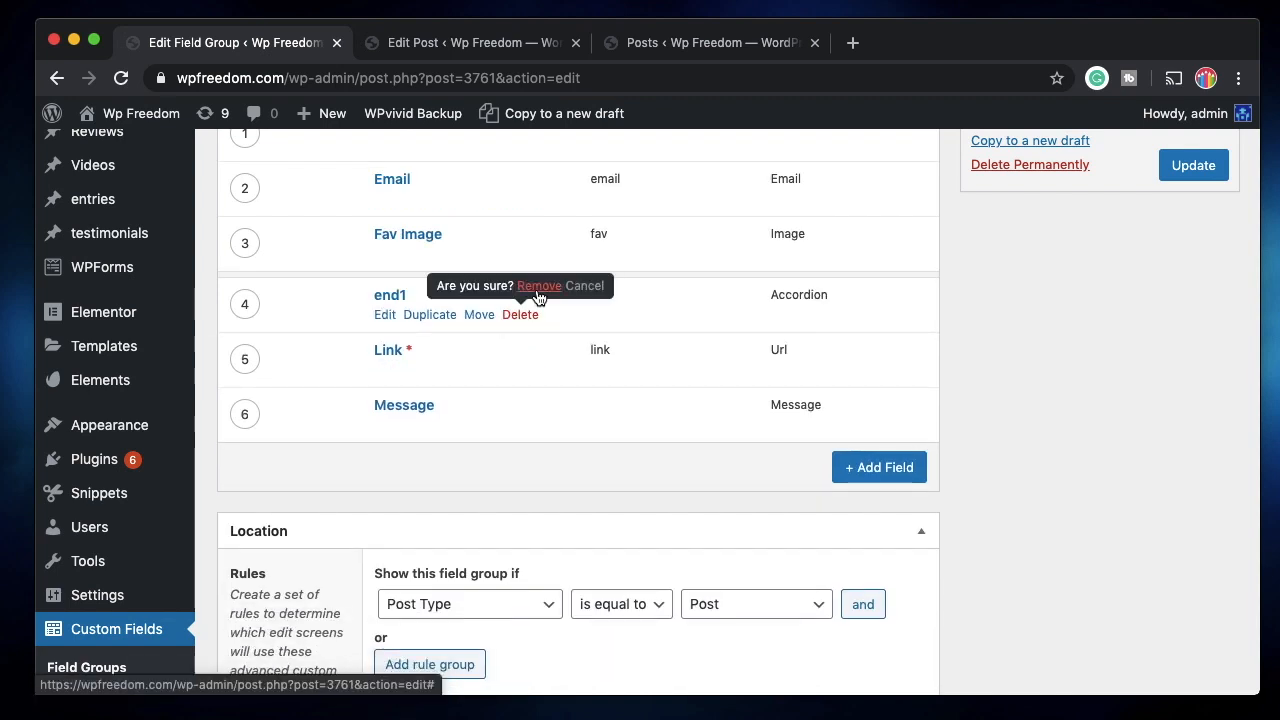
click(538, 286)
scroll(571, 297, up, 2)
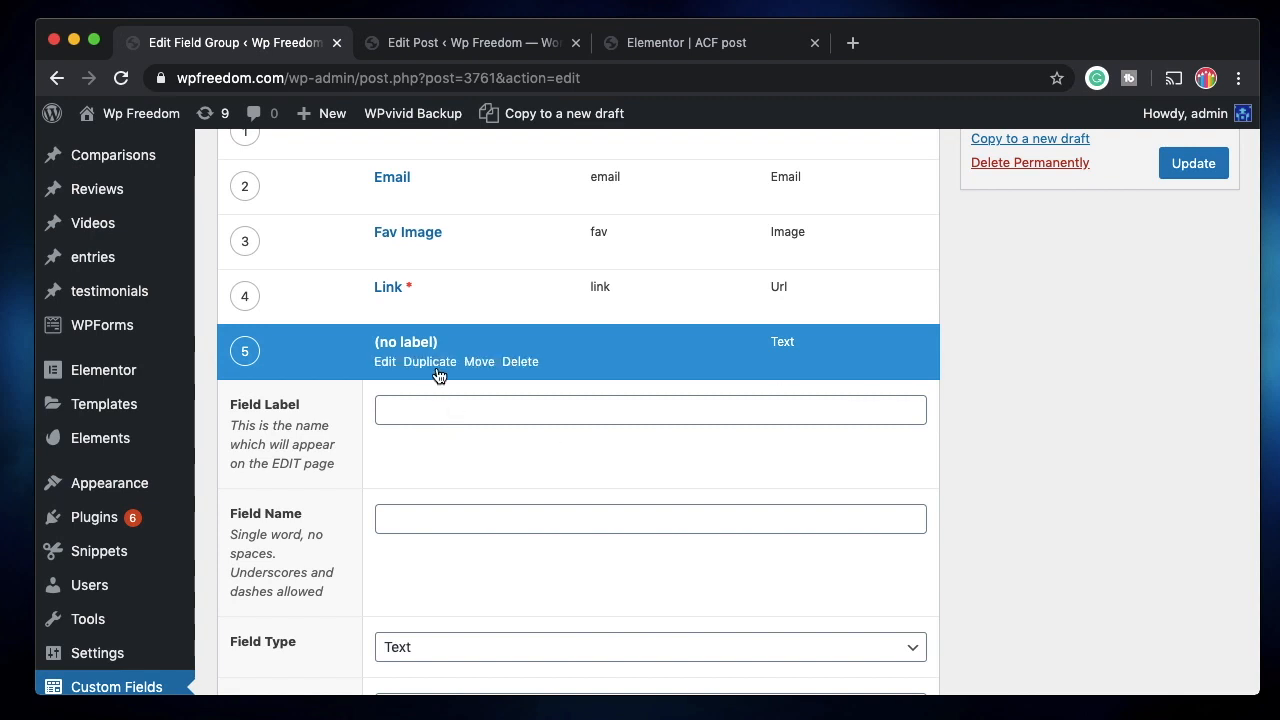
scroll(554, 514, down, 4)
Make the new field a non-required Select field with Red as its first choice.
click(675, 446)
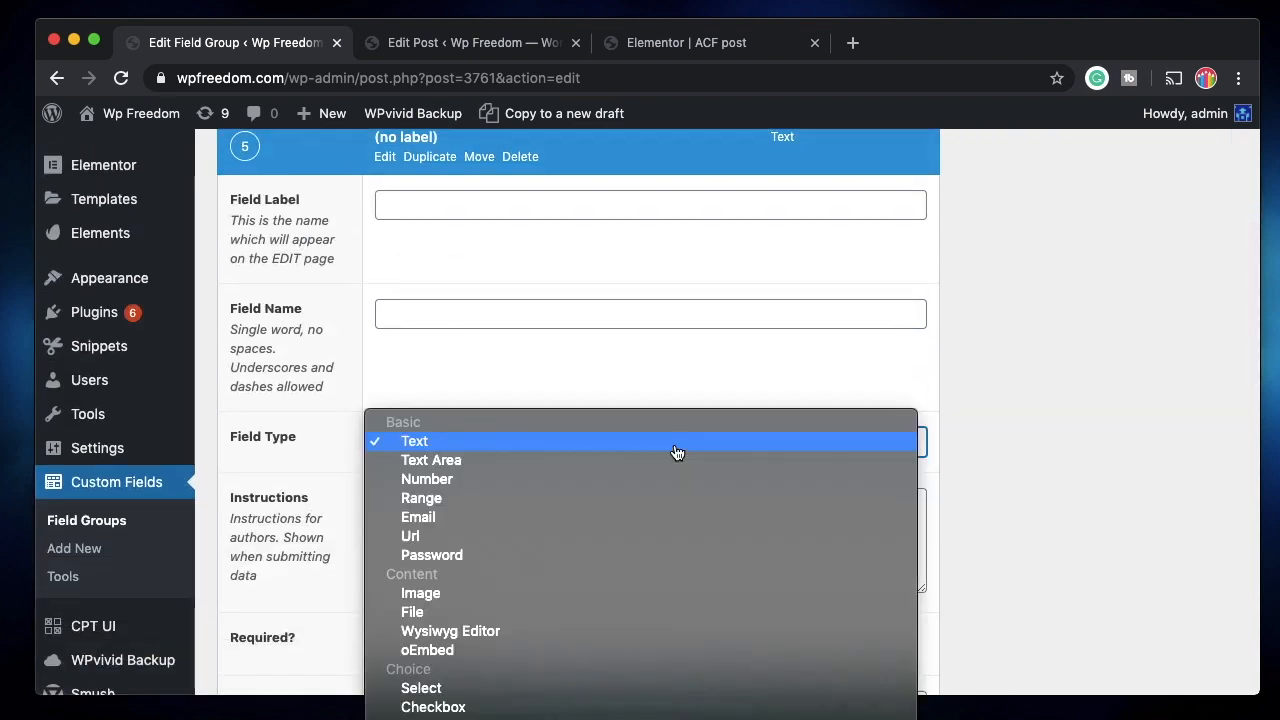
scroll(488, 625, down, 3)
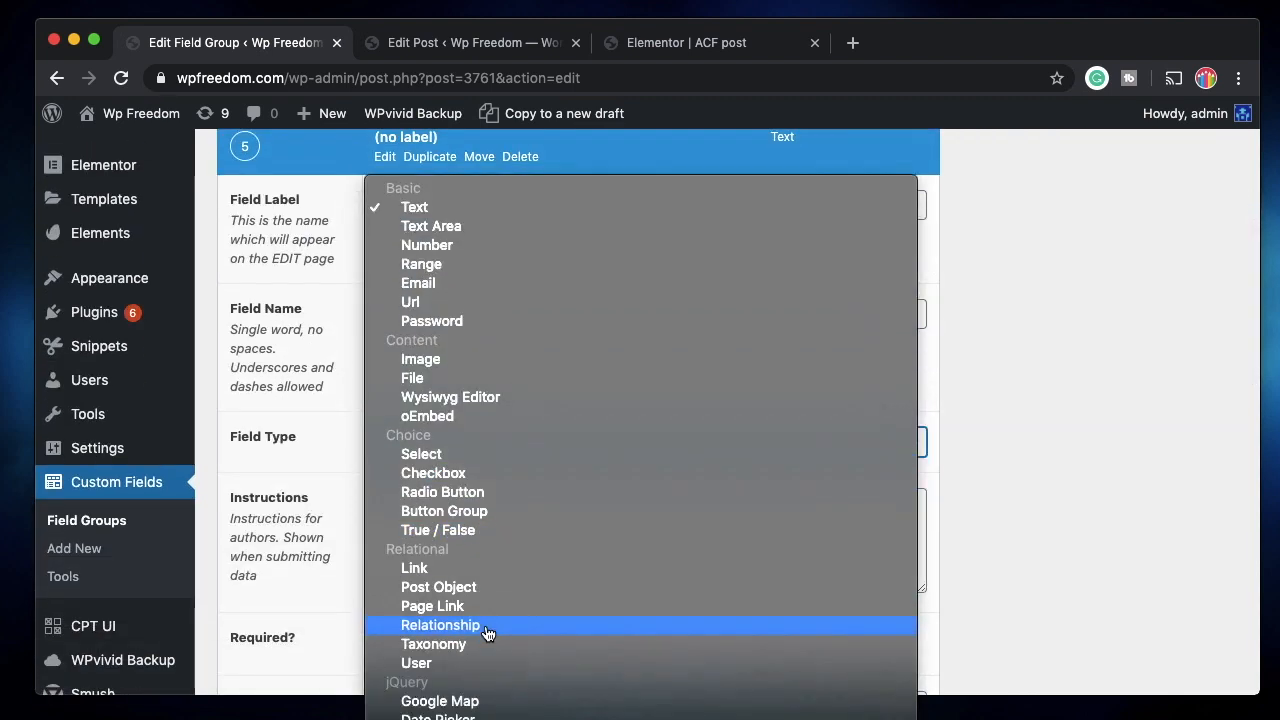
click(452, 461)
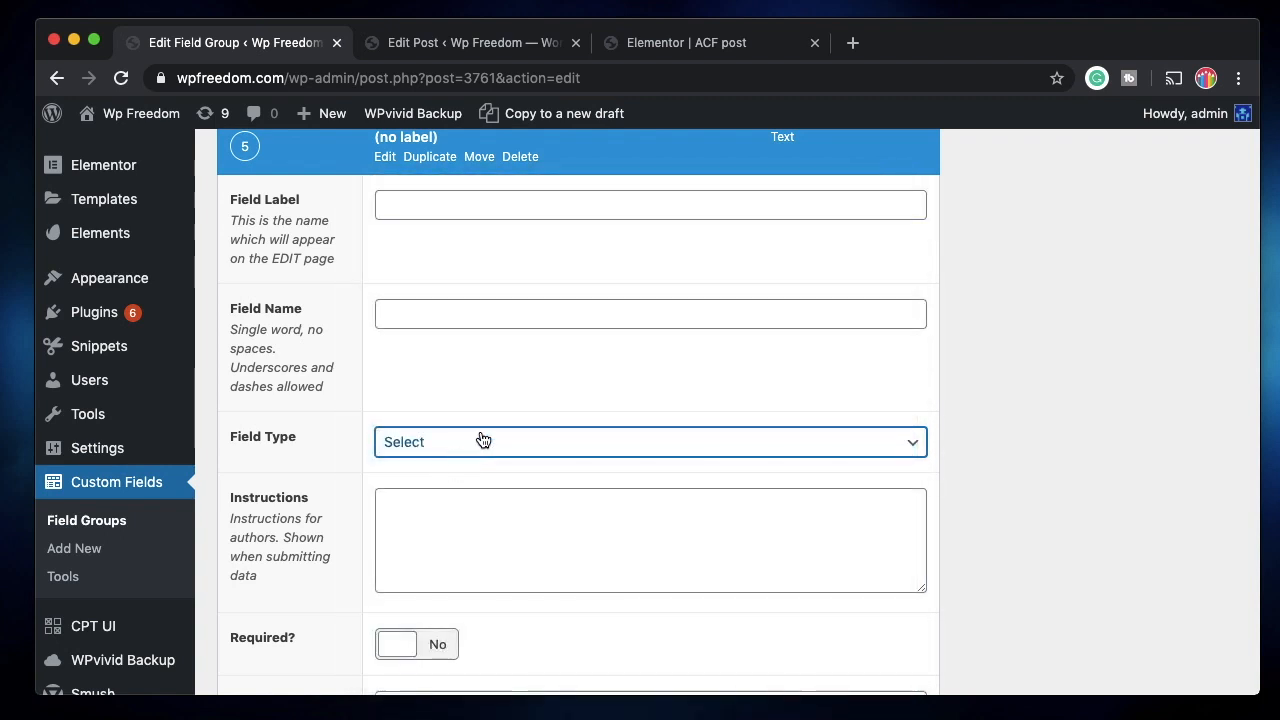
scroll(451, 500, down, 5)
click(432, 306)
click(432, 306)
click(441, 392)
text(Red)
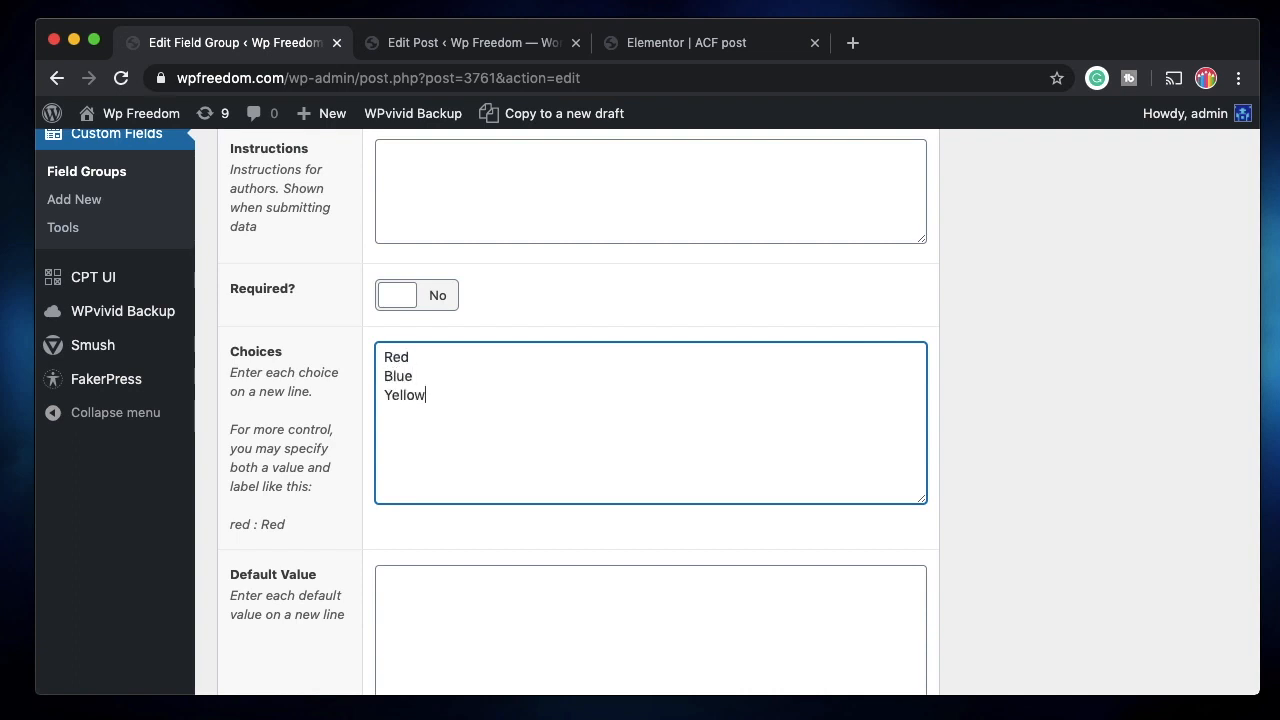
Label the field 'Color', fill its name, and allow multiple values.
scroll(443, 266, up, 8)
click(443, 270)
text(Colo)
key(BackSpace)
text(lor)
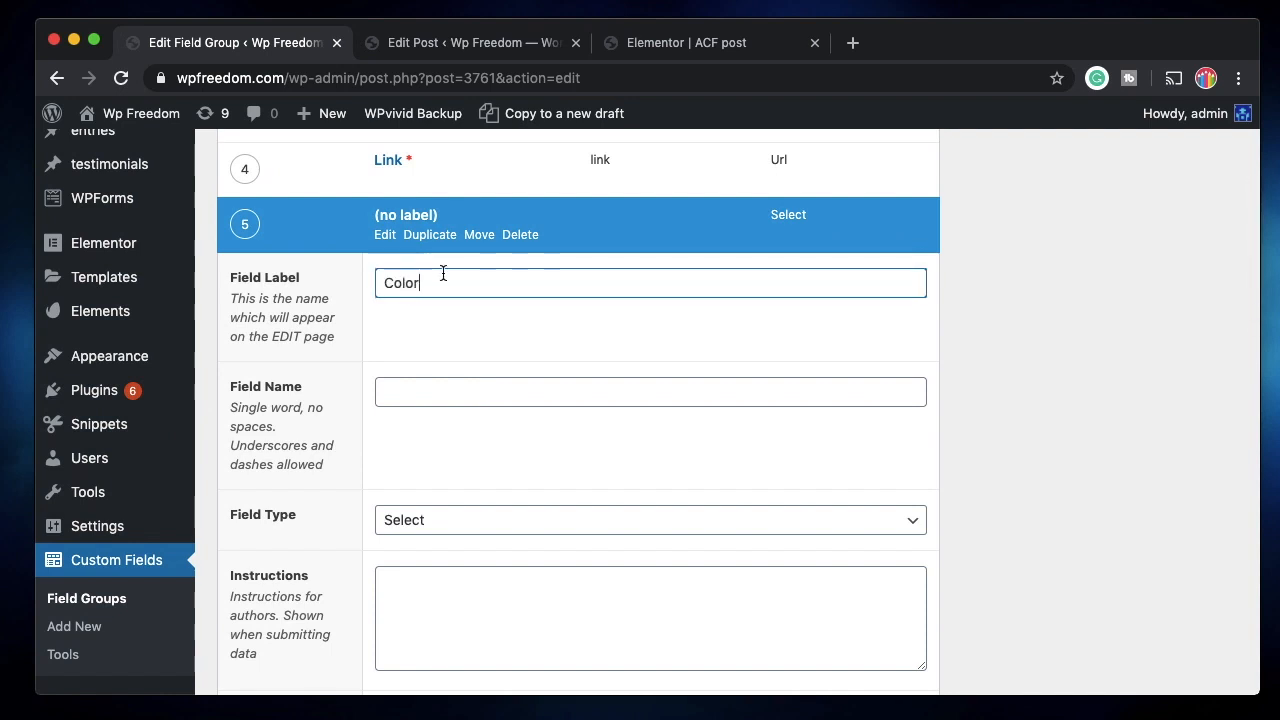
click(436, 384)
scroll(570, 417, down, 4)
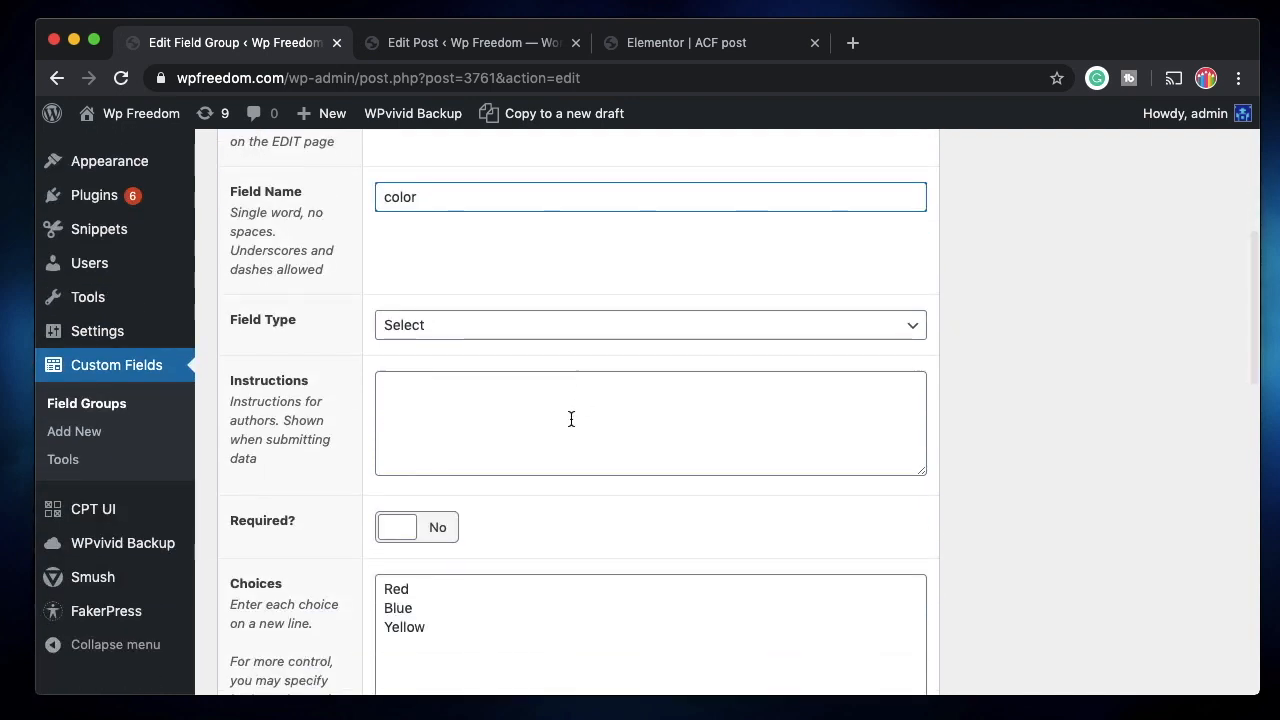
scroll(689, 400, down, 10)
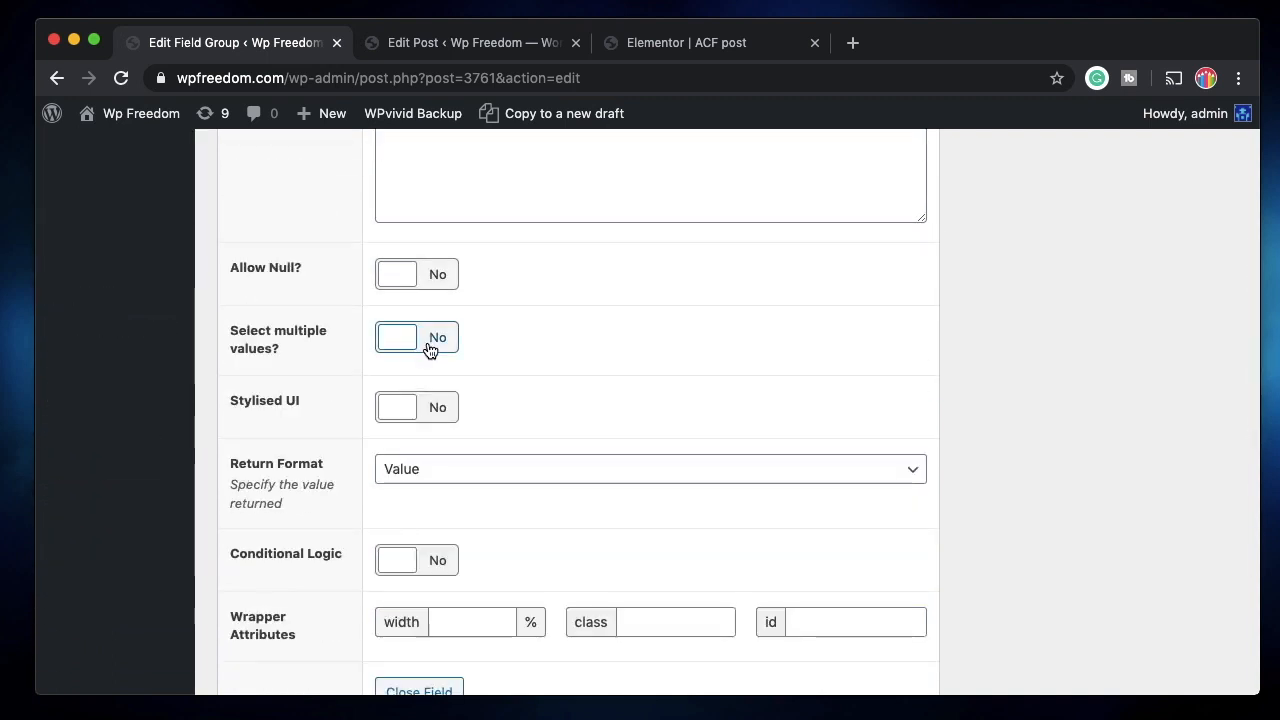
click(430, 348)
Keep the return format as Value and update the field group.
scroll(374, 355, up, 4)
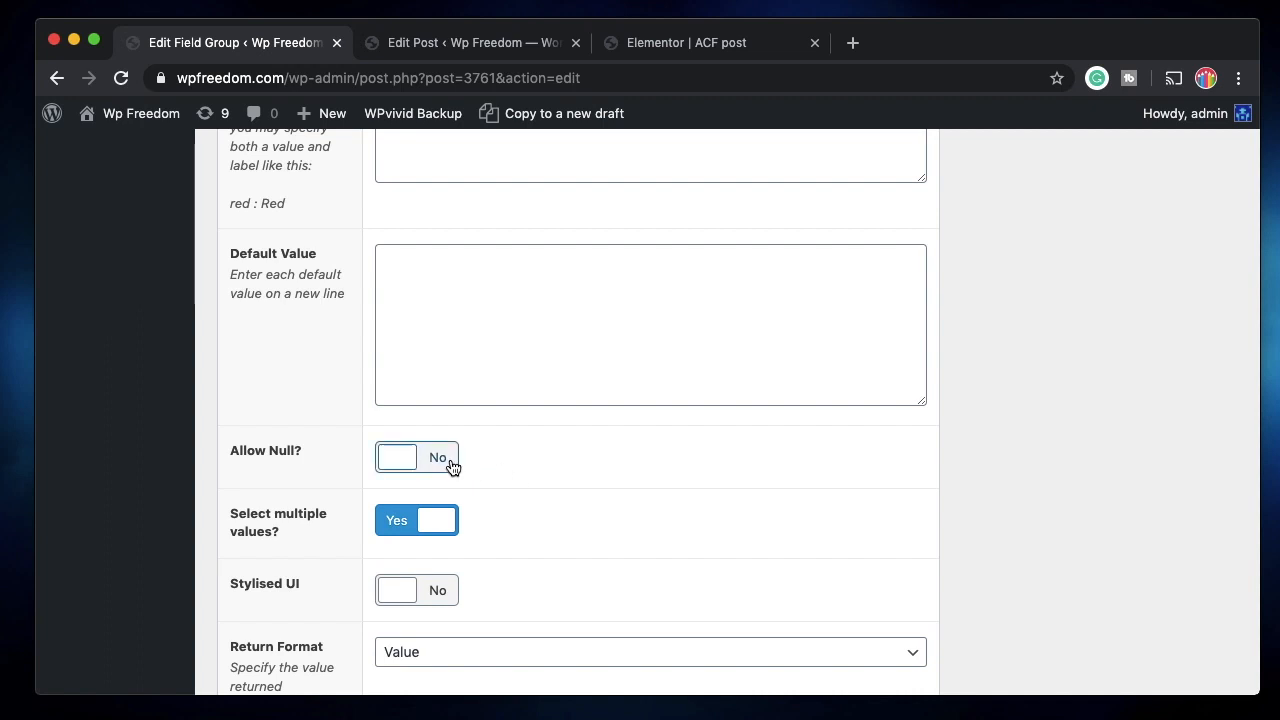
scroll(592, 506, down, 2)
scroll(592, 505, down, 5)
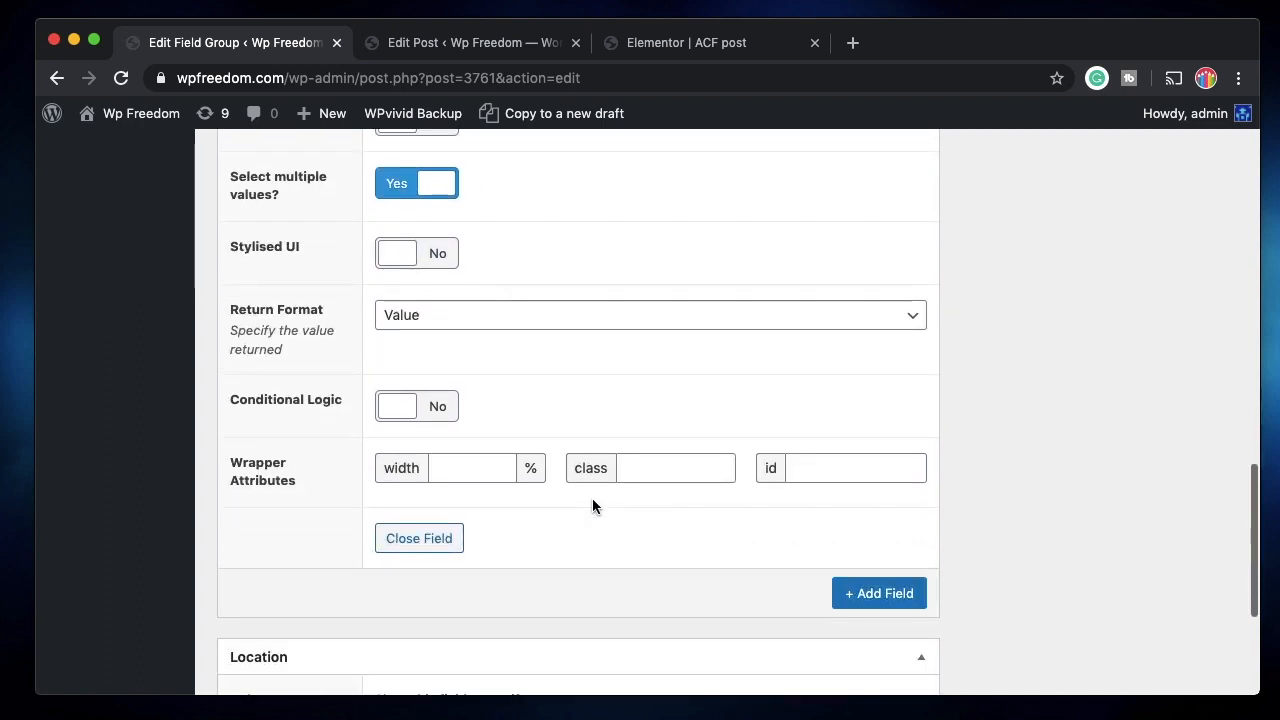
scroll(592, 505, up, 3)
scroll(592, 506, up, 1)
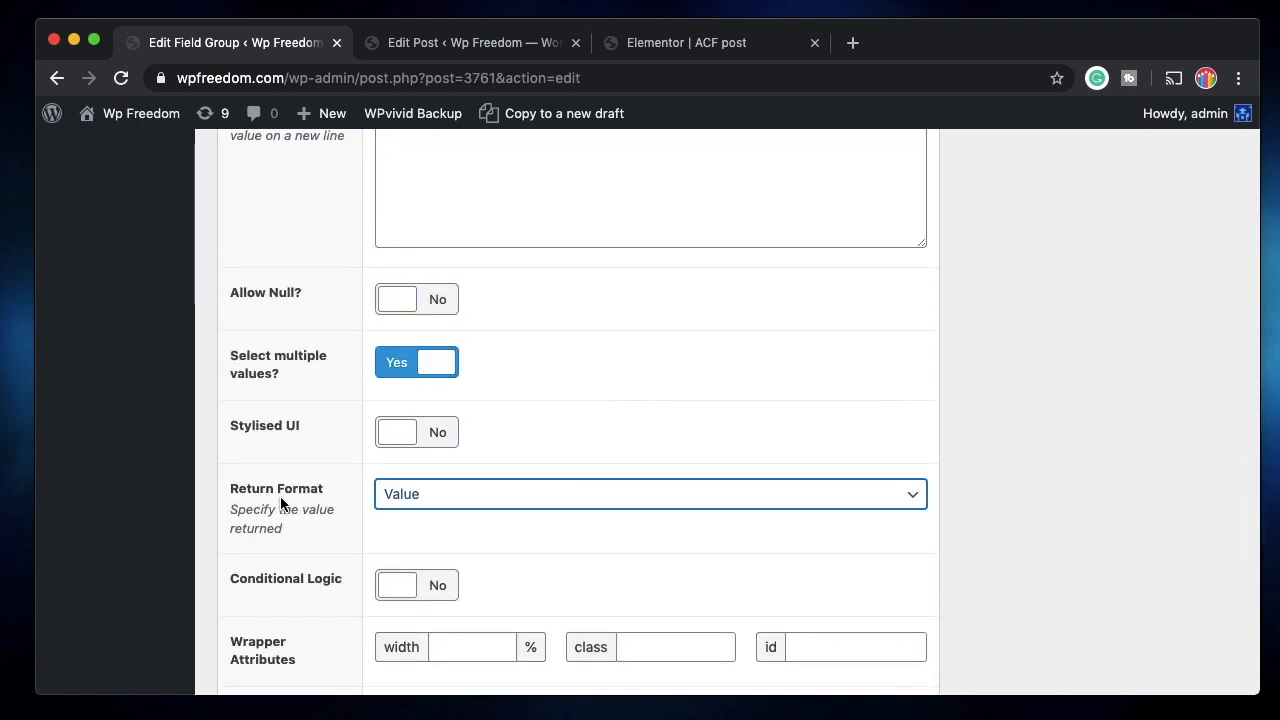
click(454, 503)
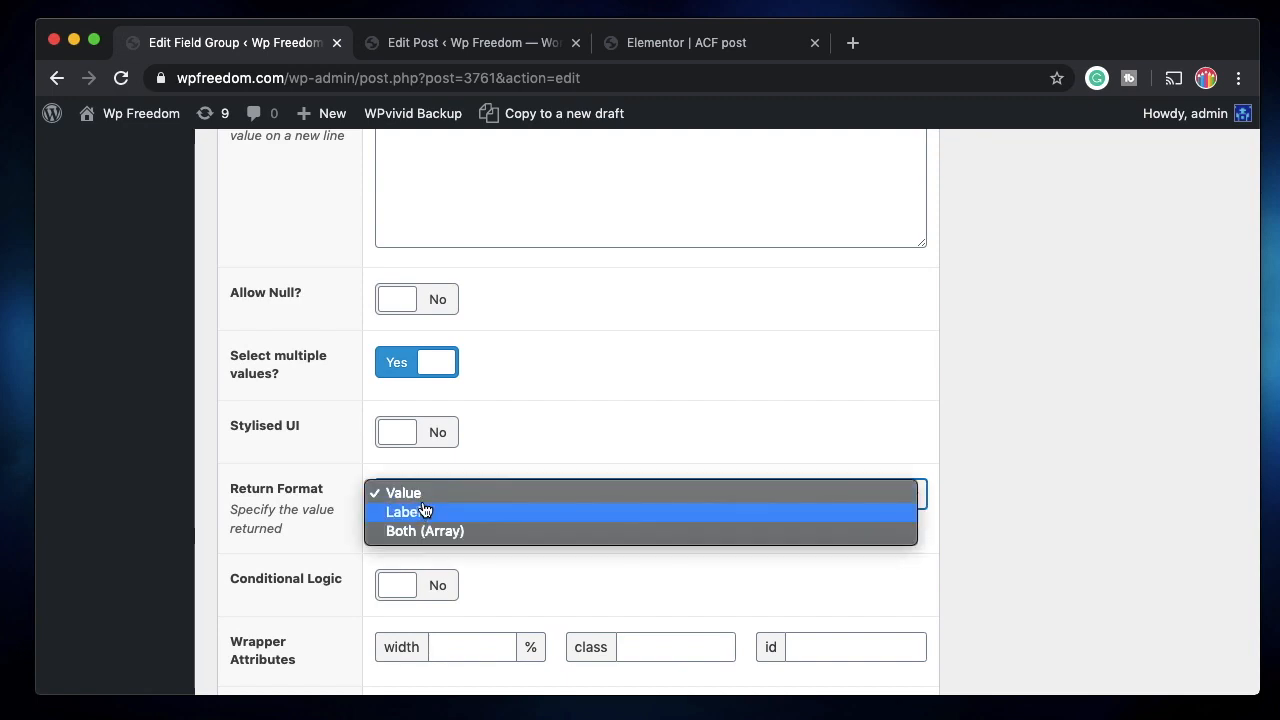
click(586, 420)
scroll(590, 417, up, 10)
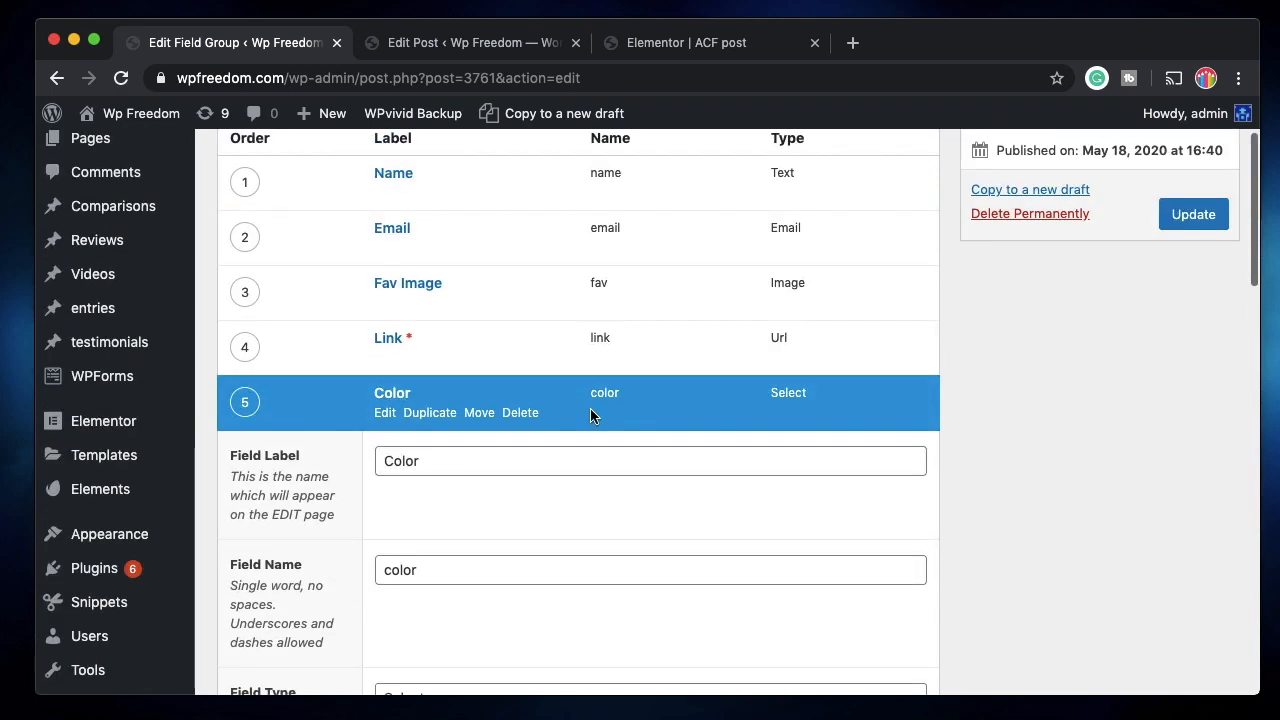
scroll(590, 412, down, 5)
scroll(483, 529, down, 3)
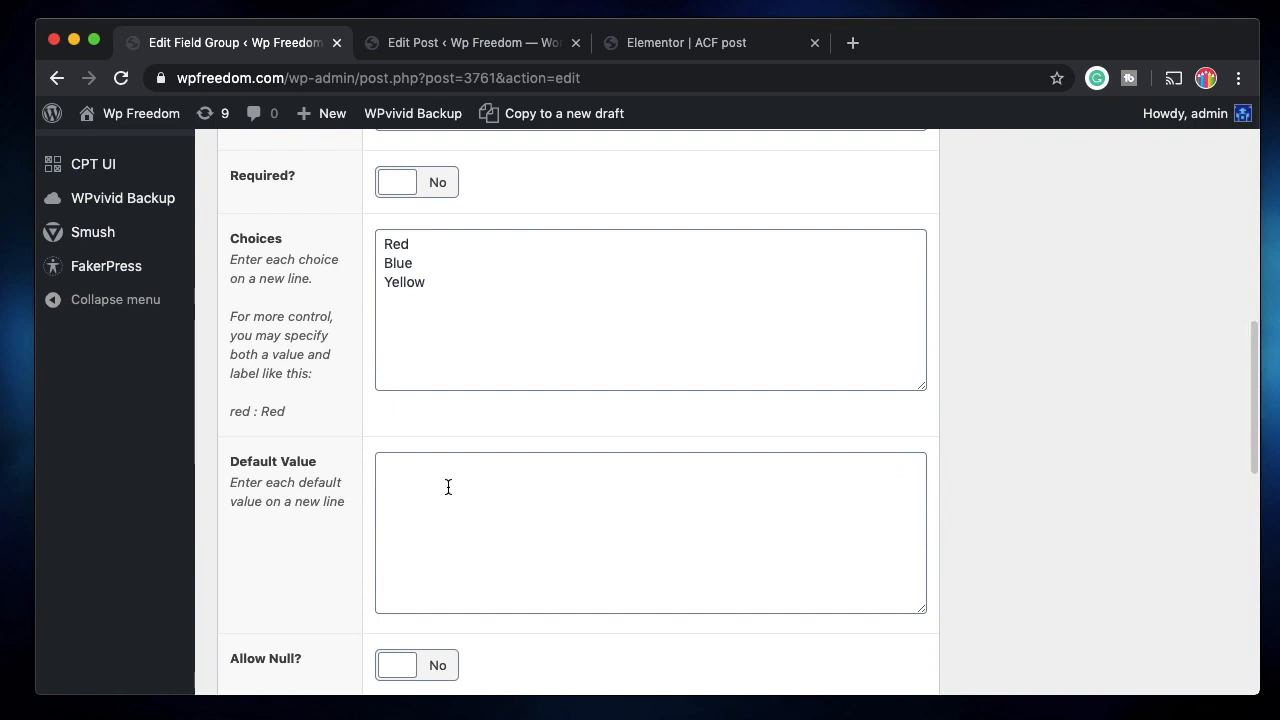
scroll(449, 488, up, 1)
double_click(393, 318)
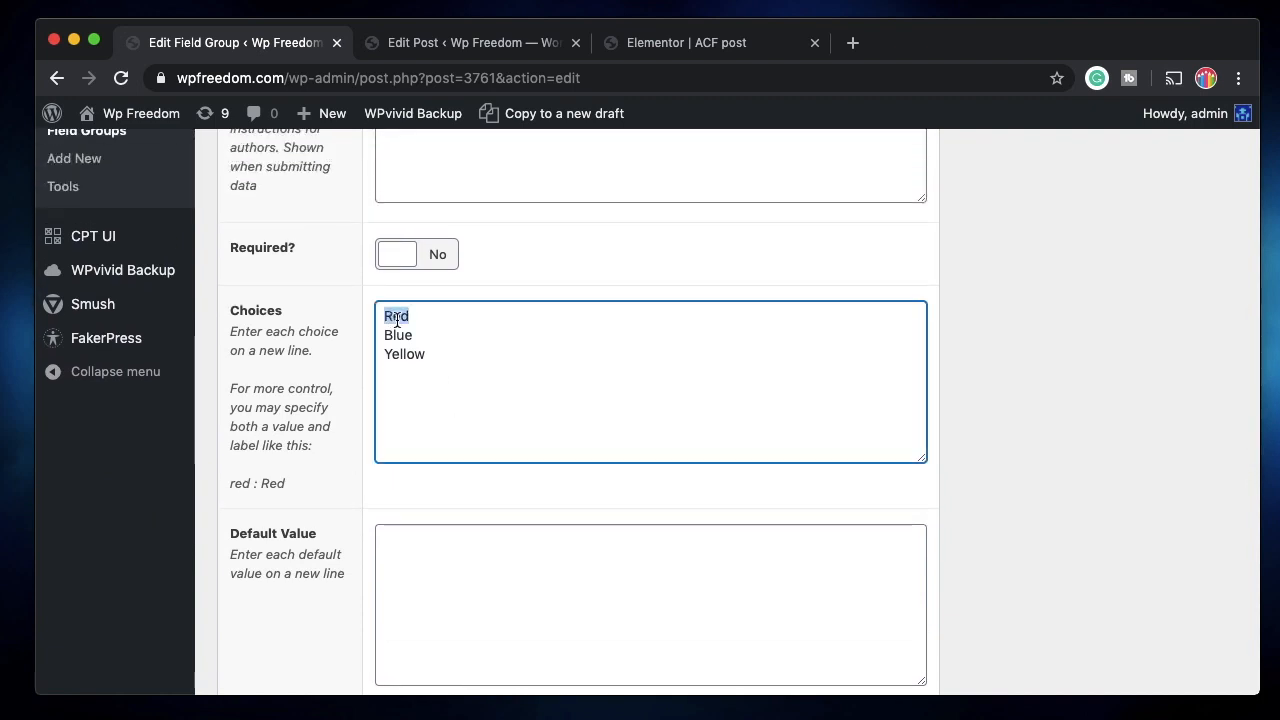
scroll(412, 441, down, 5)
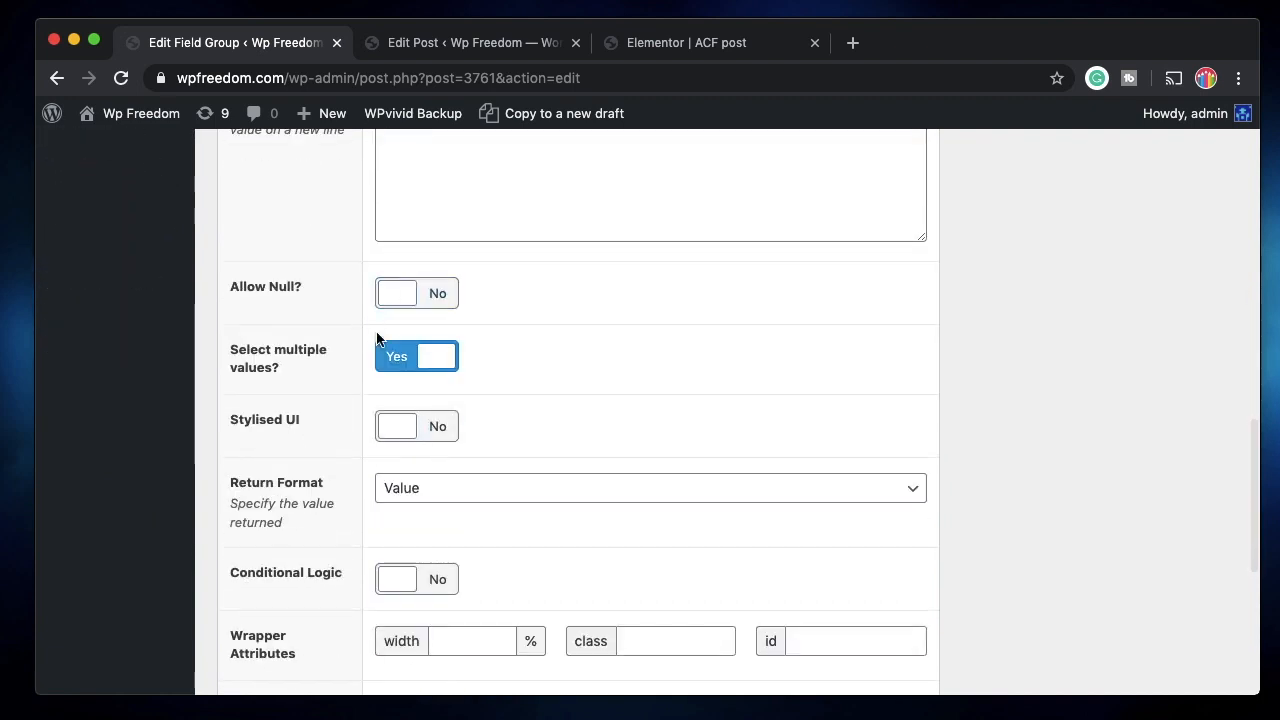
scroll(468, 362, down, 4)
scroll(470, 362, up, 10)
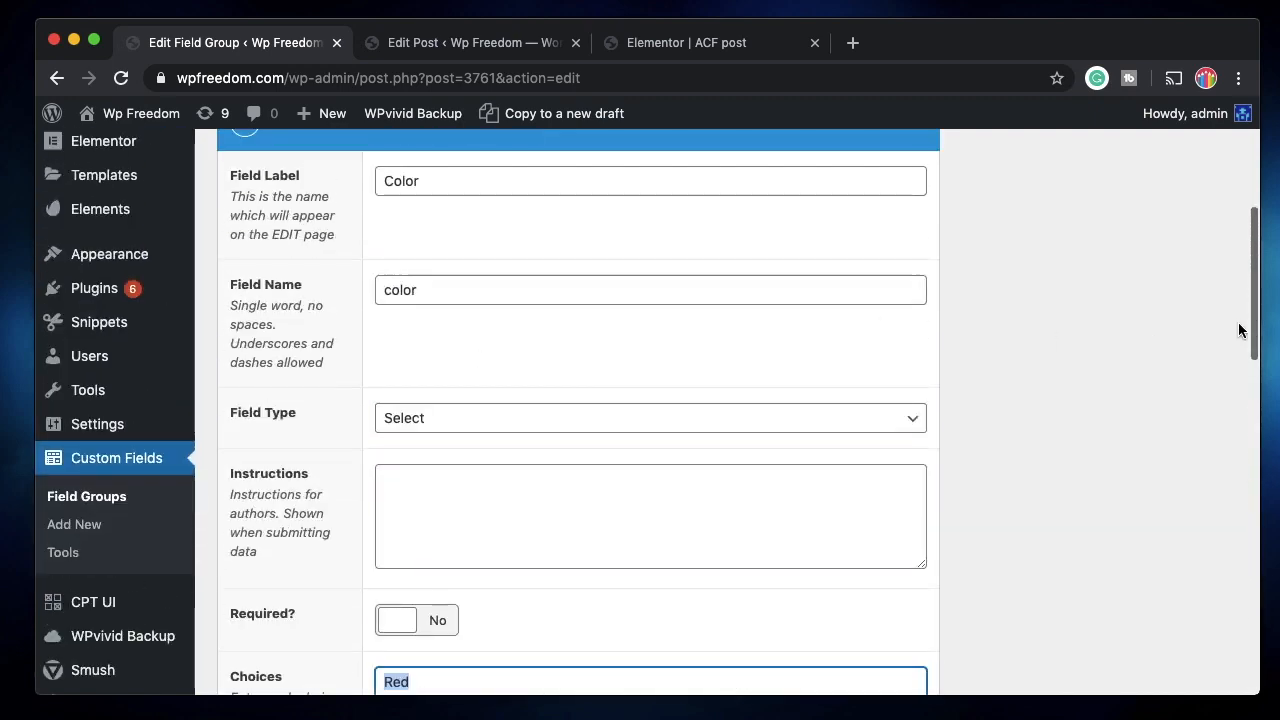
scroll(1208, 334, up, 5)
click(1203, 357)
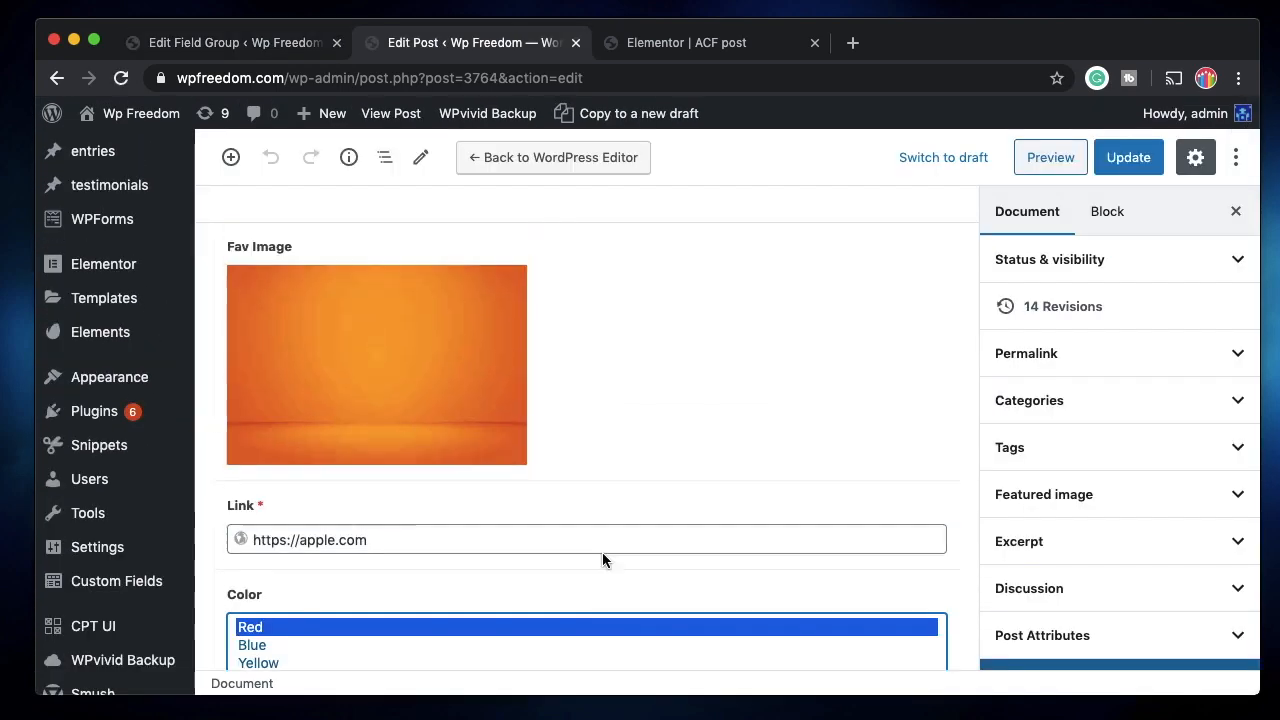
scroll(602, 552, up, 7)
scroll(471, 489, up, 3)
Select Red and Yellow as the post's Color values.
scroll(374, 510, down, 5)
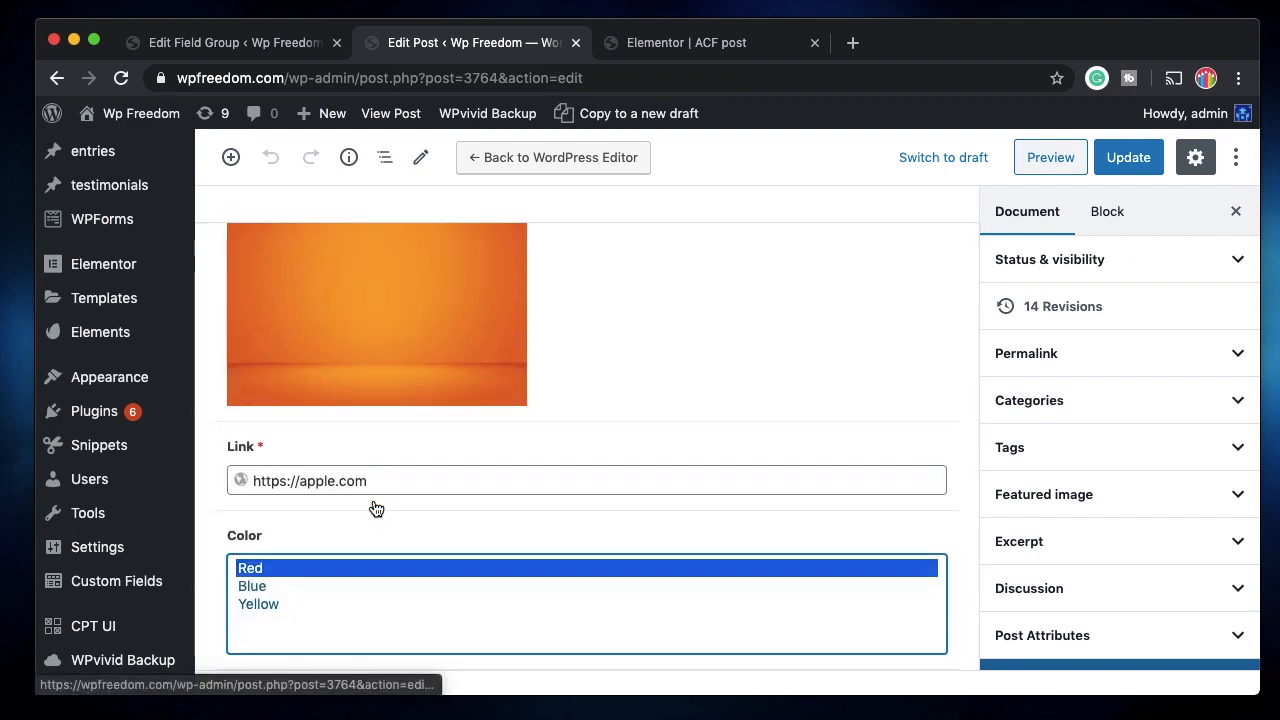
click(316, 594)
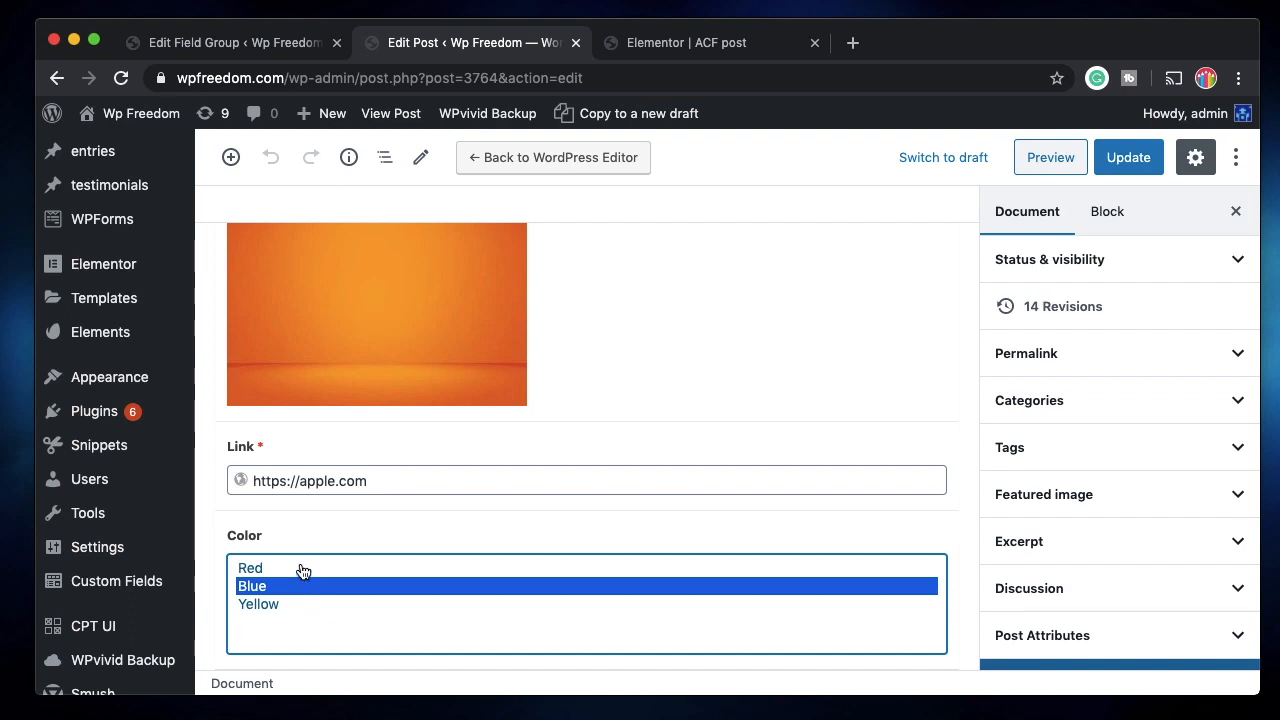
super+click(299, 569)
click(306, 602)
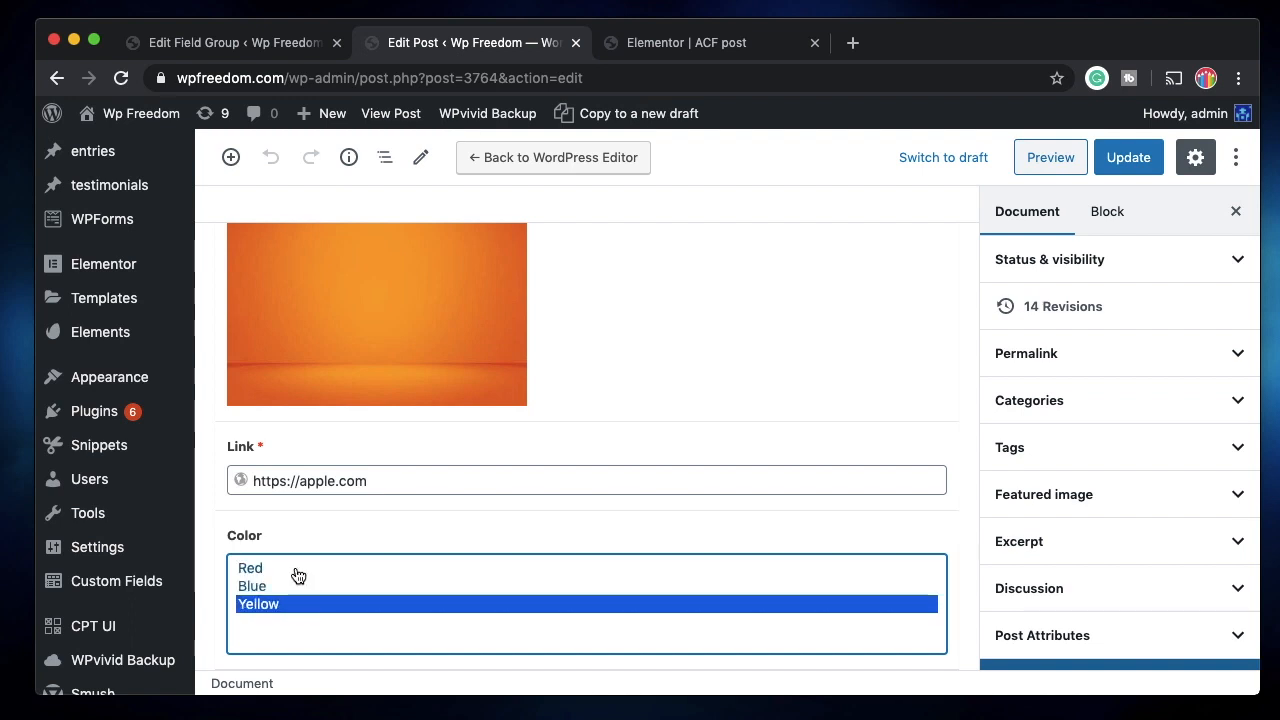
super+click(296, 570)
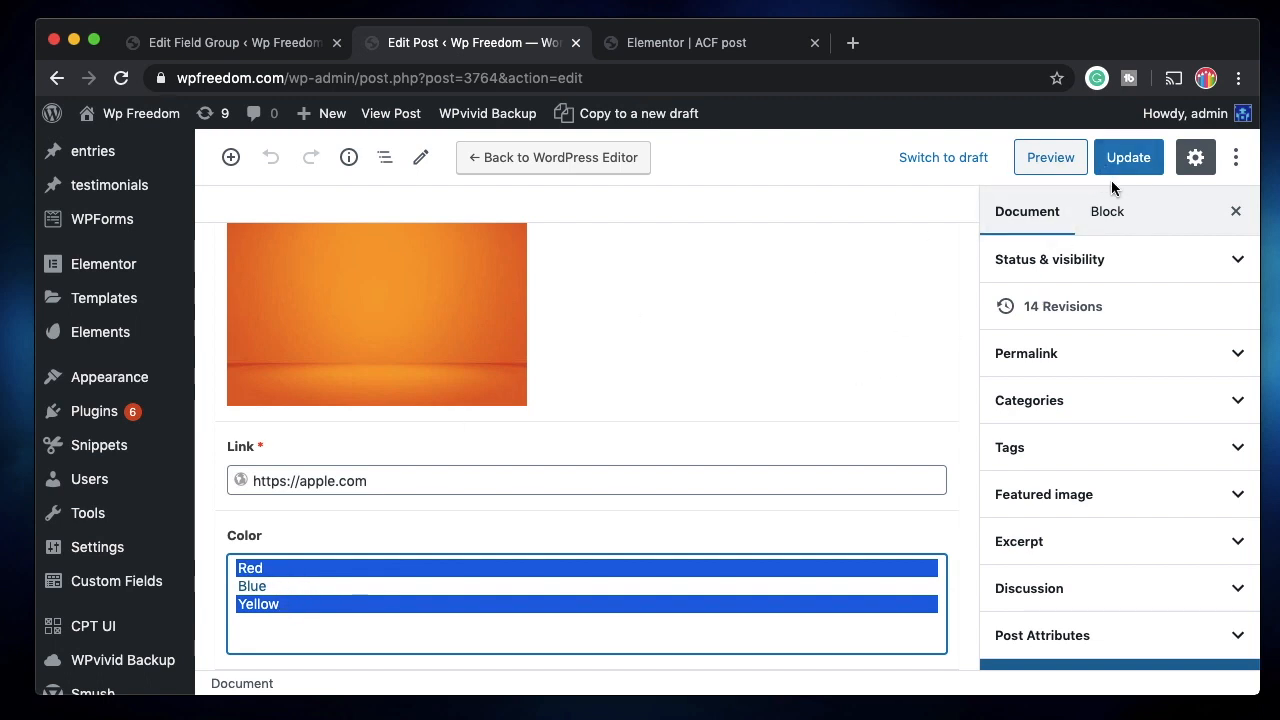
Update the post and reload it in the Elementor editor.
click(1134, 156)
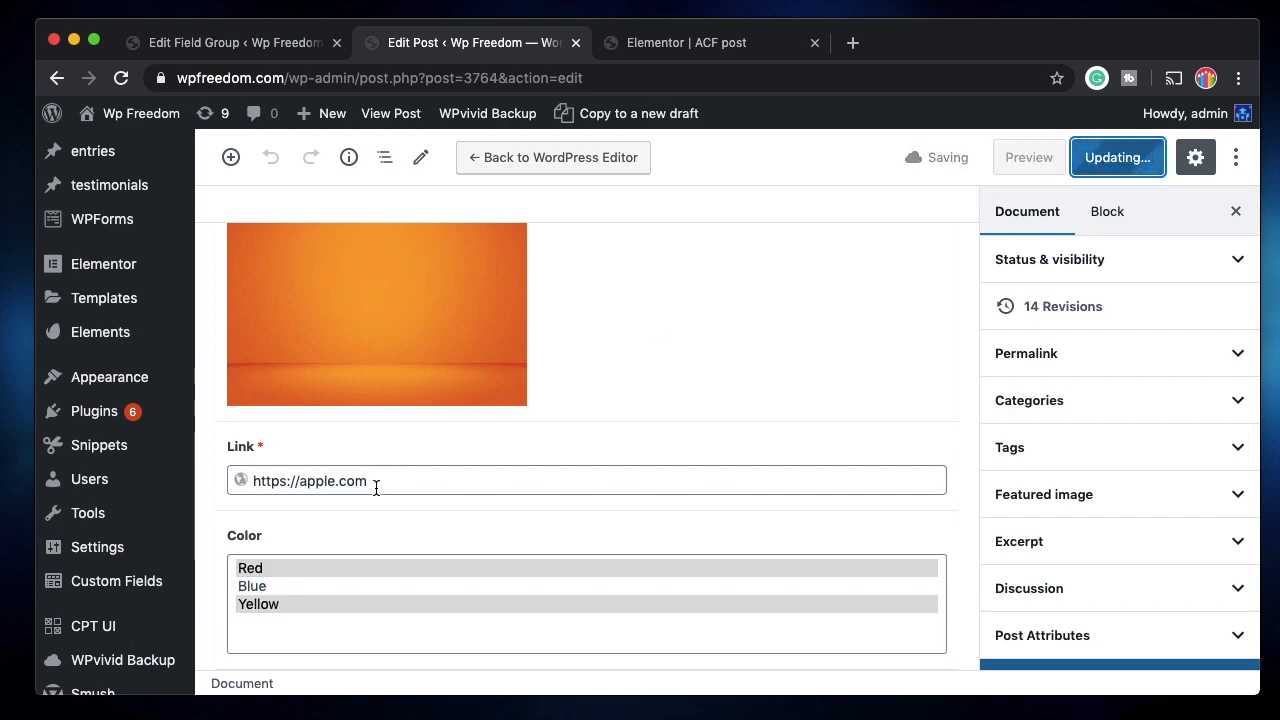
click(680, 42)
click(120, 79)
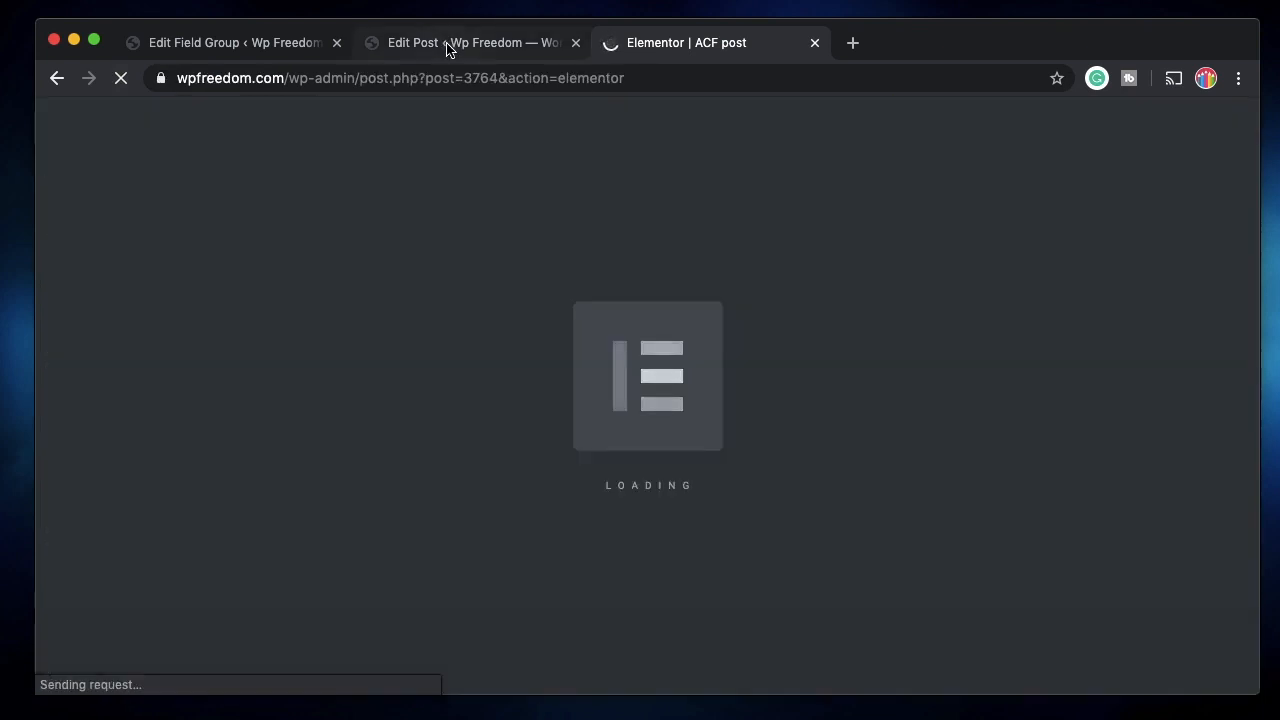
Drop a Text Editor widget below the email address in Elementor.
click(450, 44)
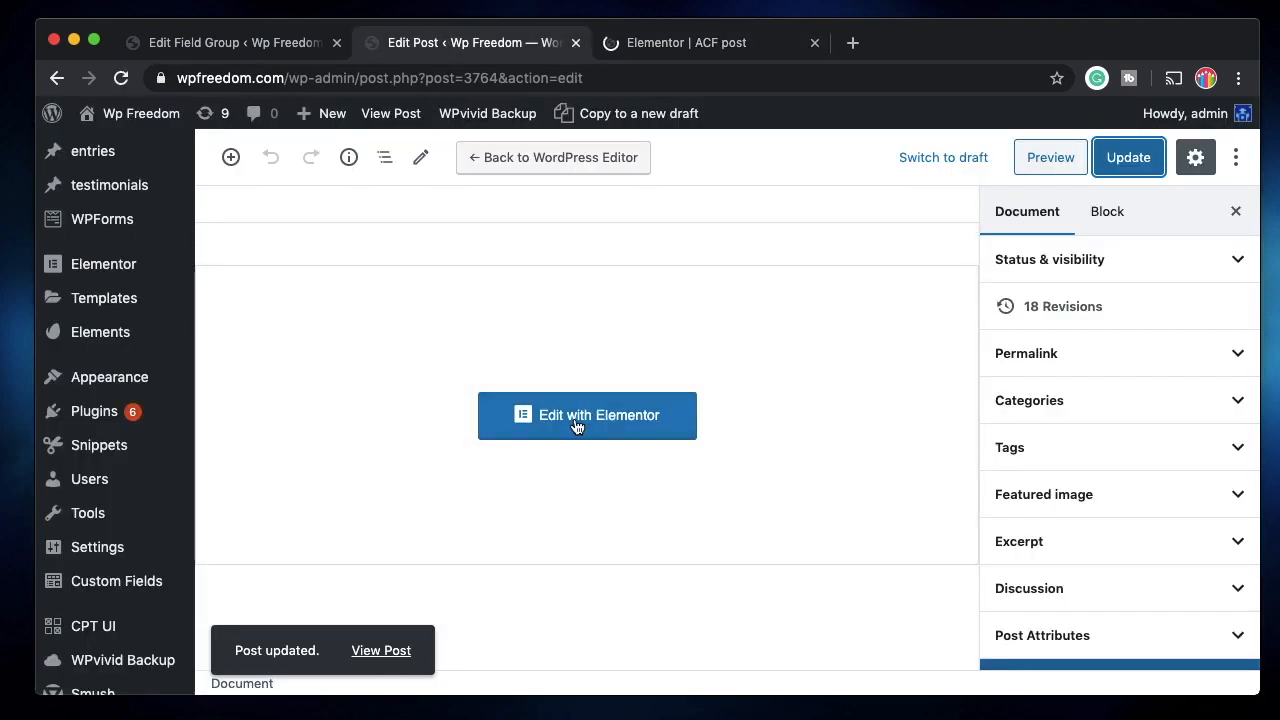
click(694, 44)
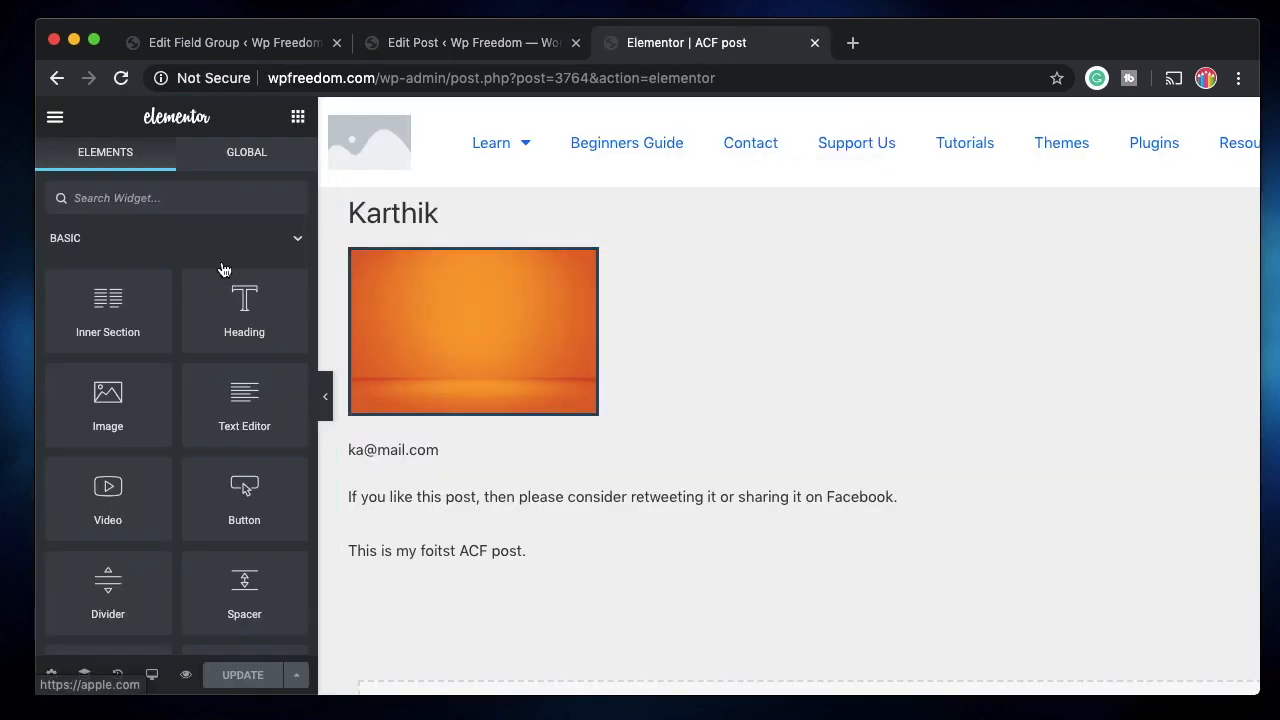
drag(223, 417, 423, 470)
Fill the text with the ACF Field dynamic tag keyed to Color, showing 'Red, Yellow'.
click(283, 311)
scroll(169, 498, down, 3)
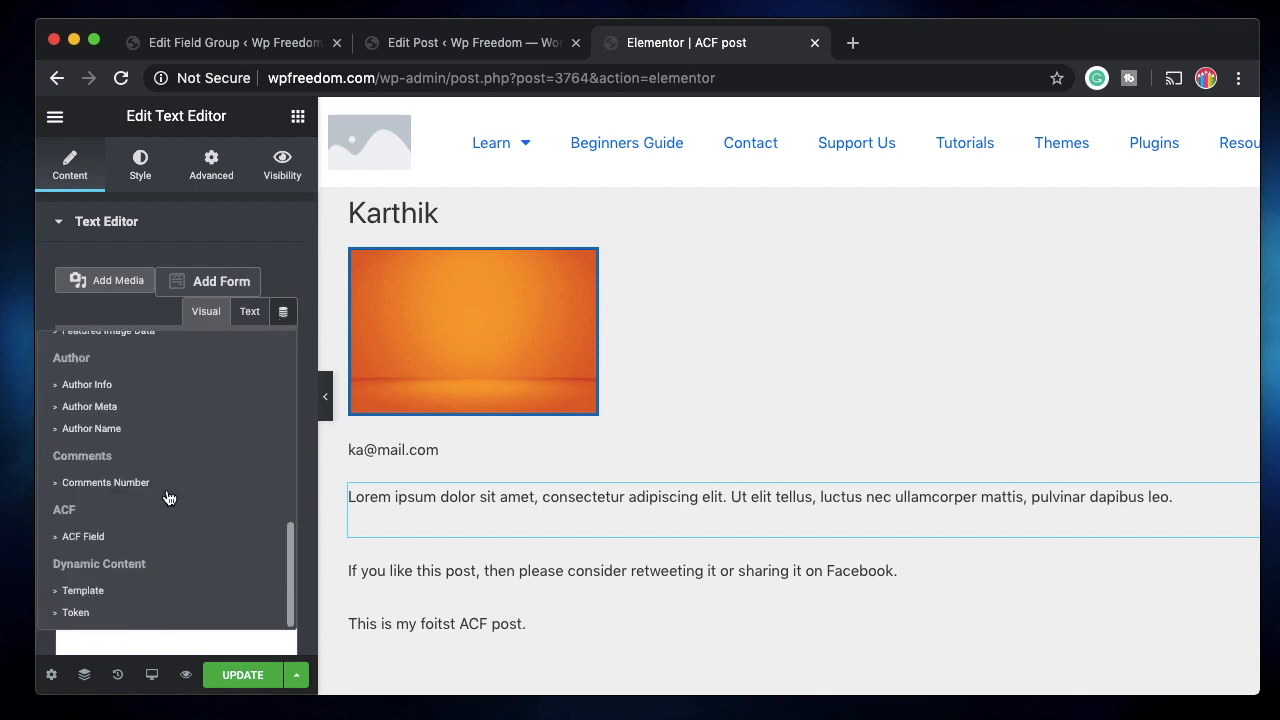
click(118, 540)
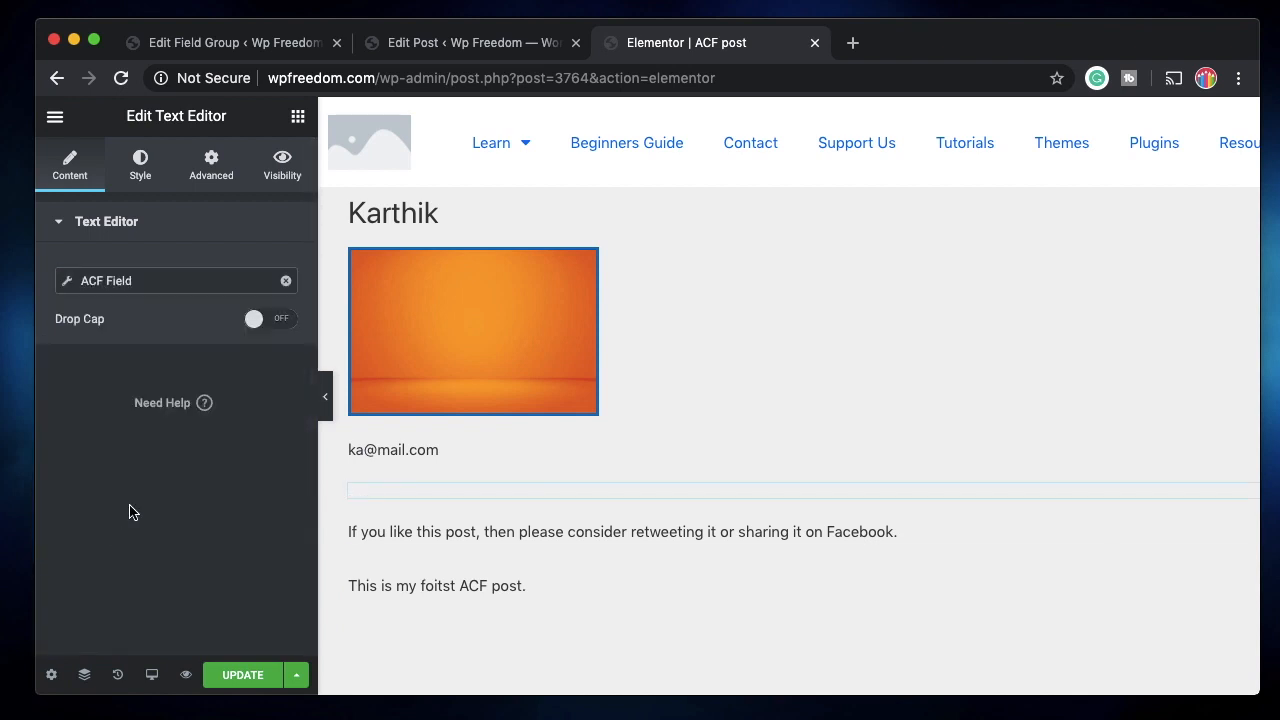
click(163, 278)
click(226, 380)
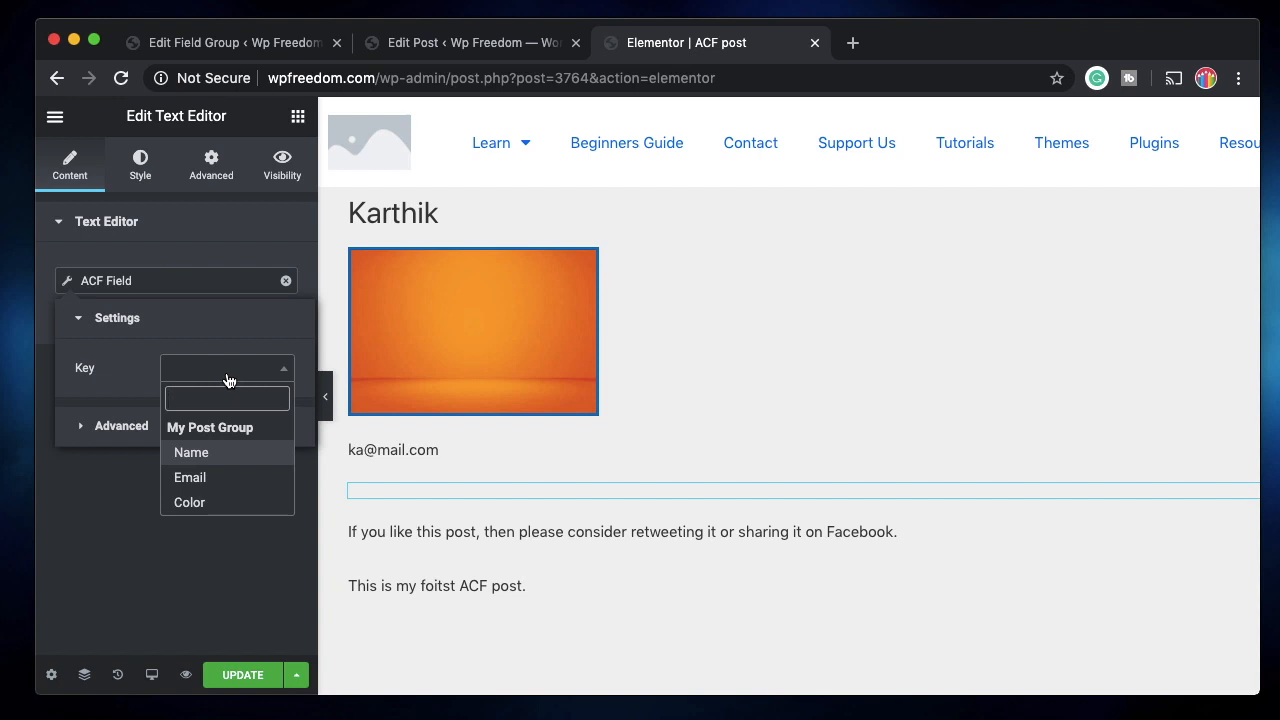
click(196, 503)
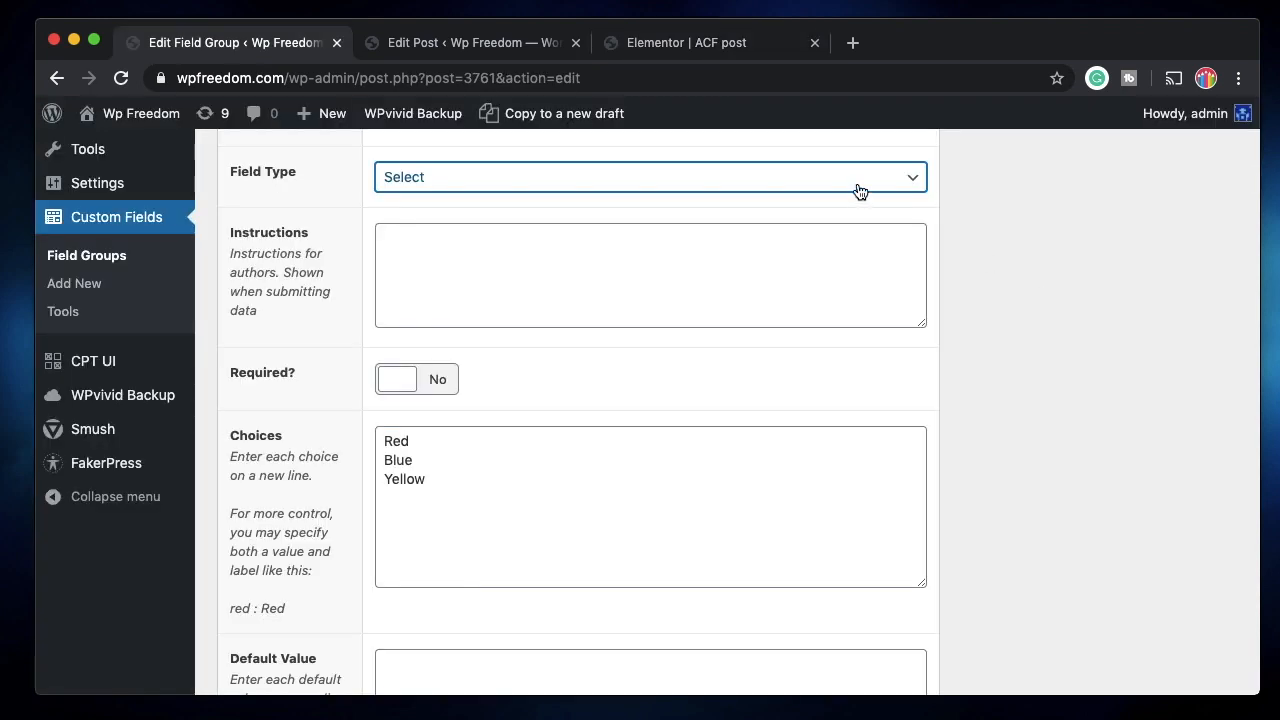
Change the Color field to Checkbox with choices Red, Blue and Green.
click(860, 192)
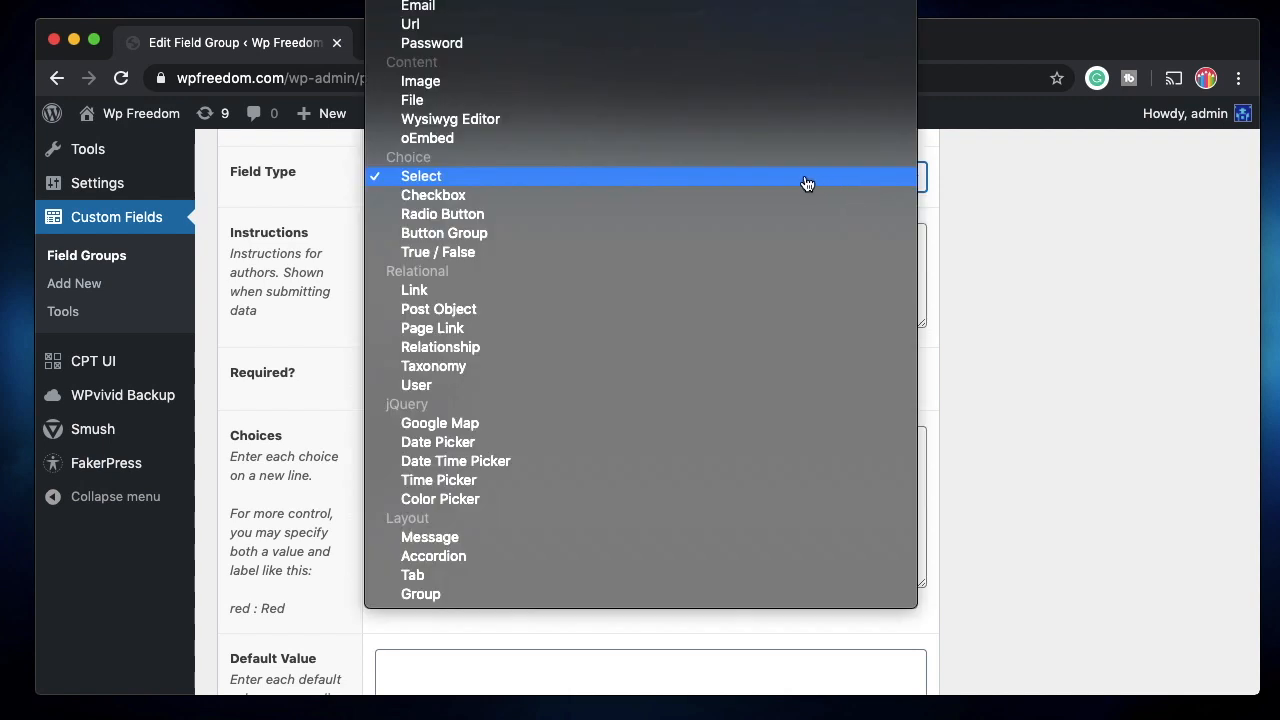
click(728, 200)
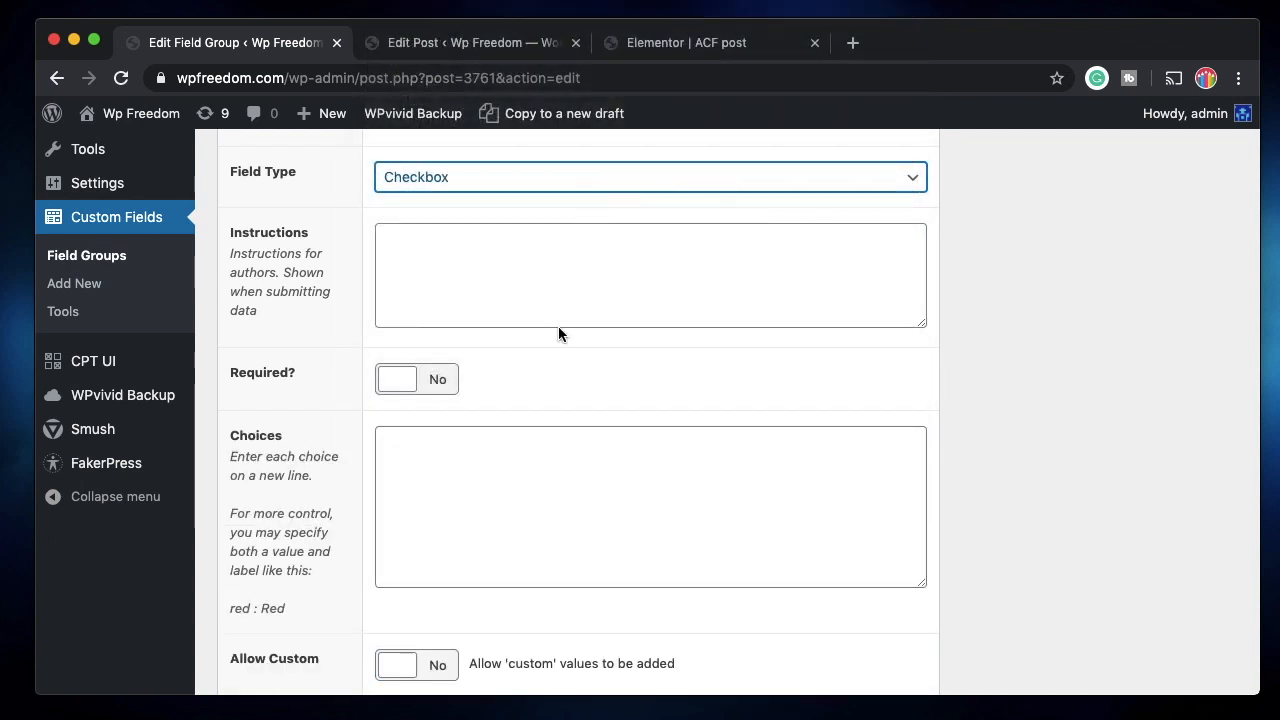
scroll(558, 333, down, 3)
click(491, 321)
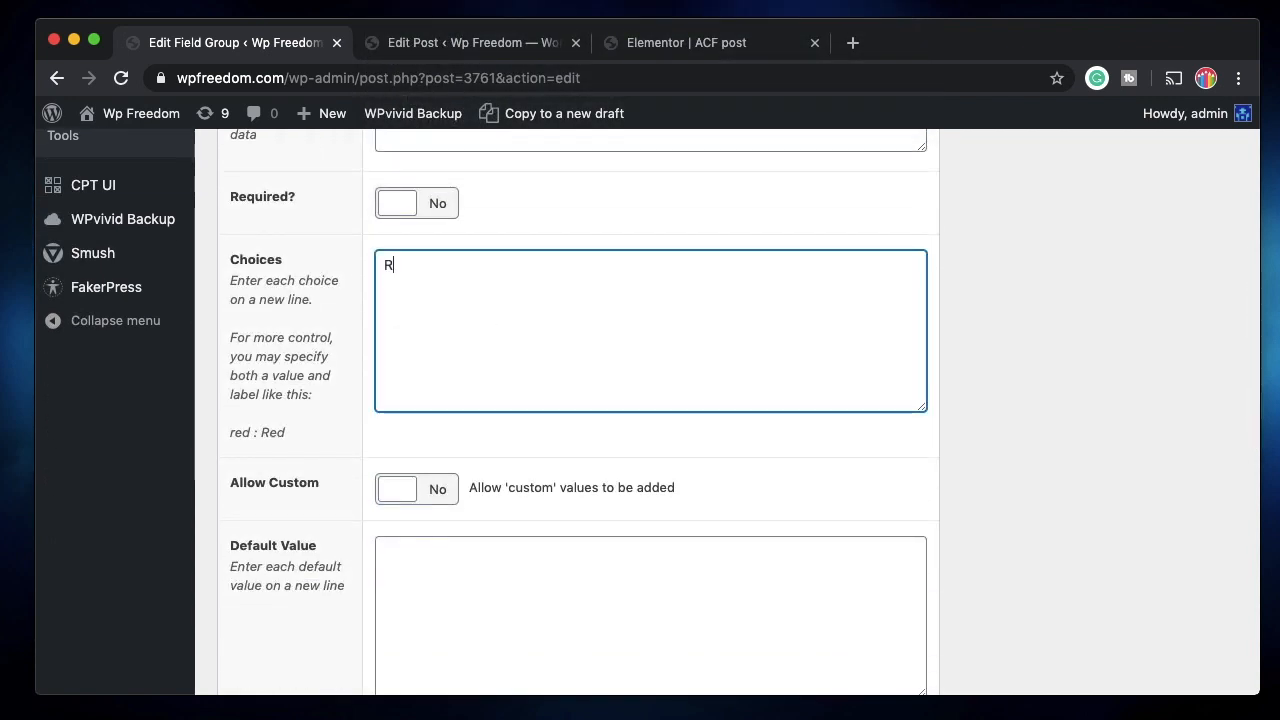
text(Red)
key(Return)
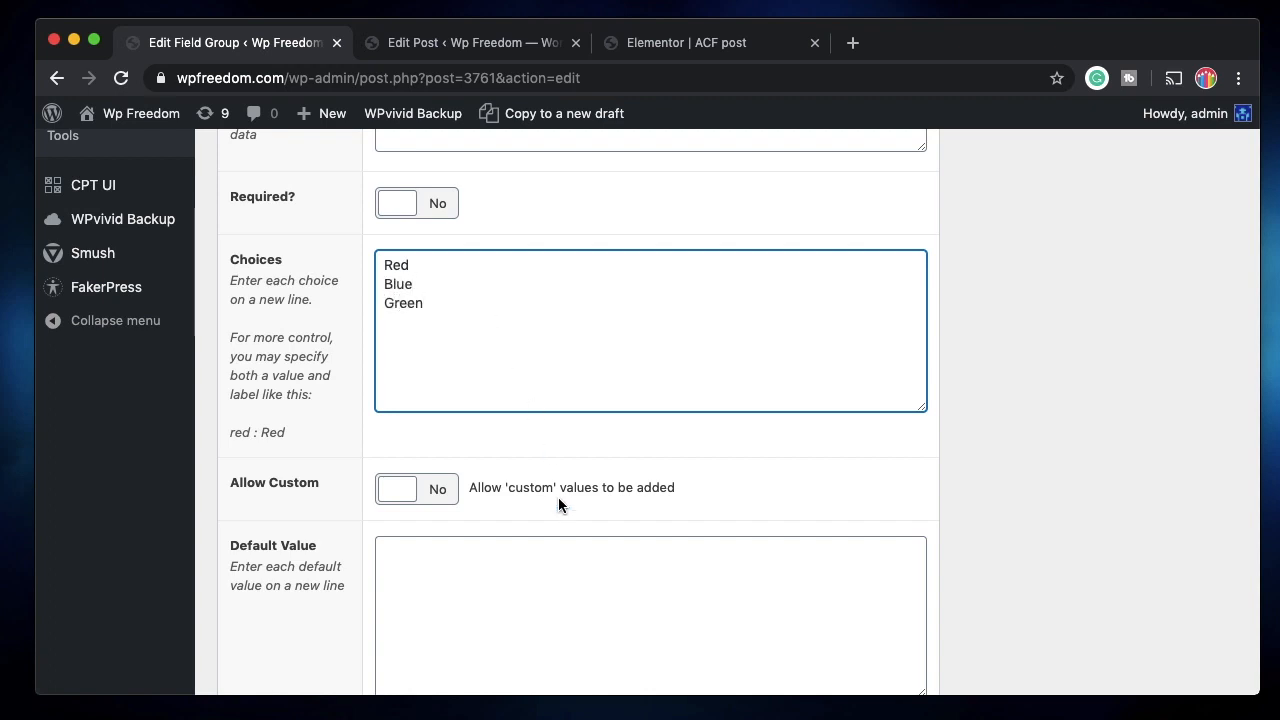
Set the checkbox layout to Horizontal and update the field group.
scroll(558, 497, down, 3)
scroll(491, 503, down, 3)
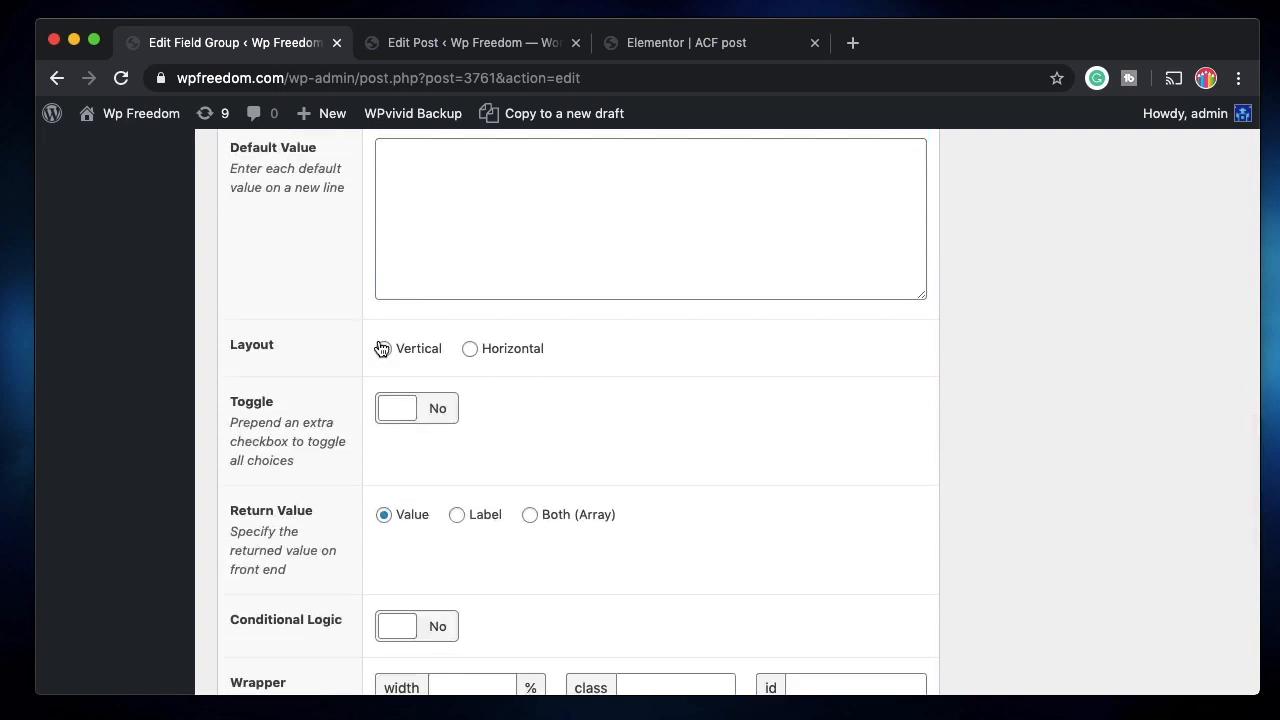
click(476, 351)
scroll(412, 580, down, 2)
scroll(467, 584, up, 5)
scroll(467, 584, up, 6)
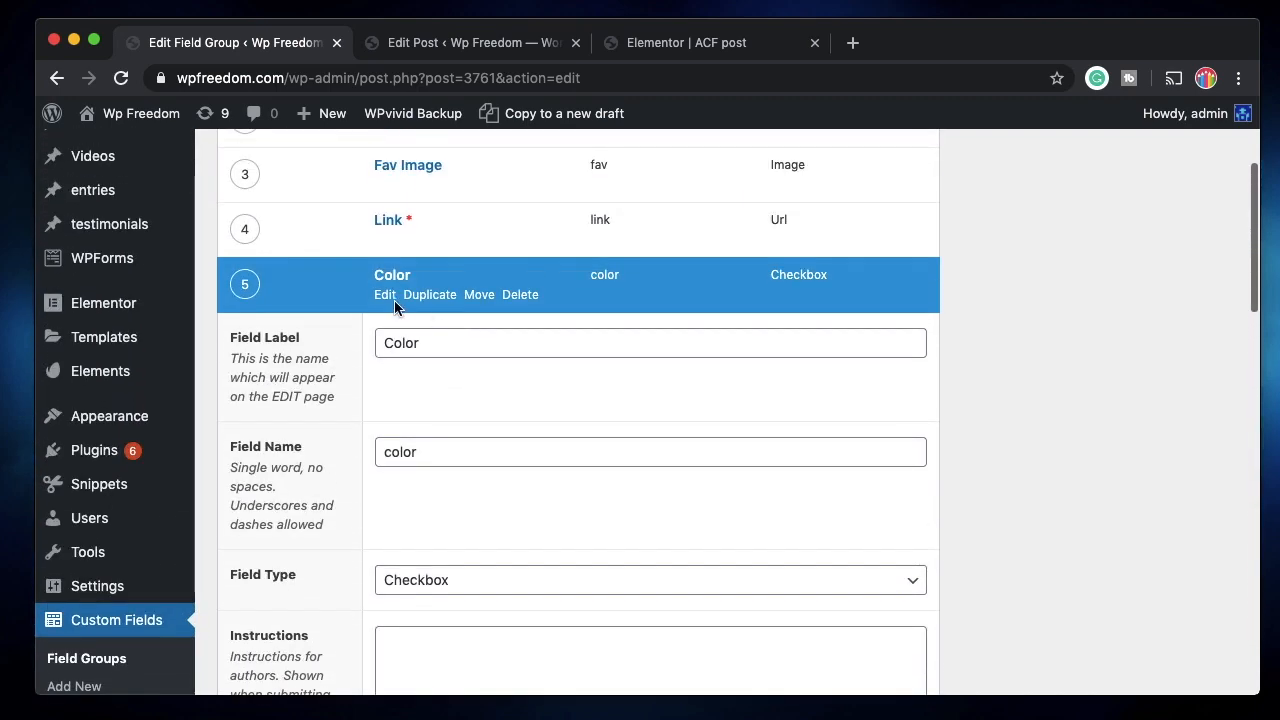
click(381, 299)
click(478, 43)
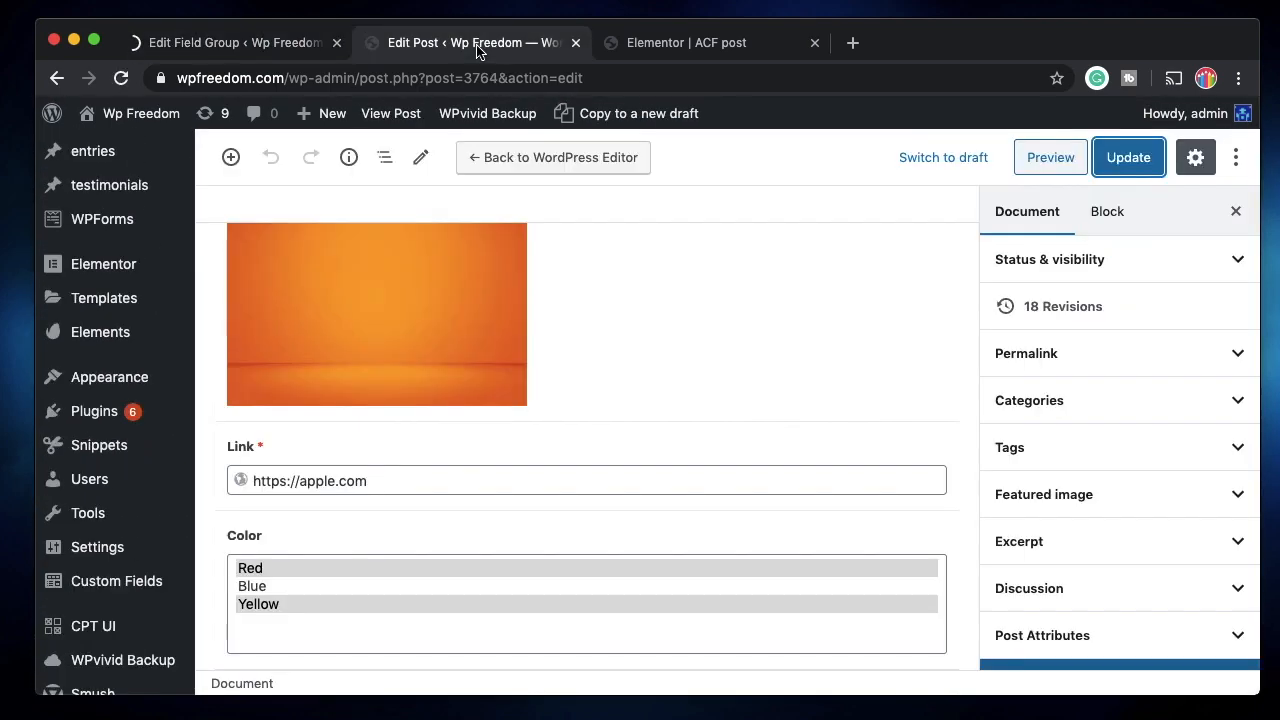
Leave only Red and Green ticked under the post's Color and update the post.
click(121, 78)
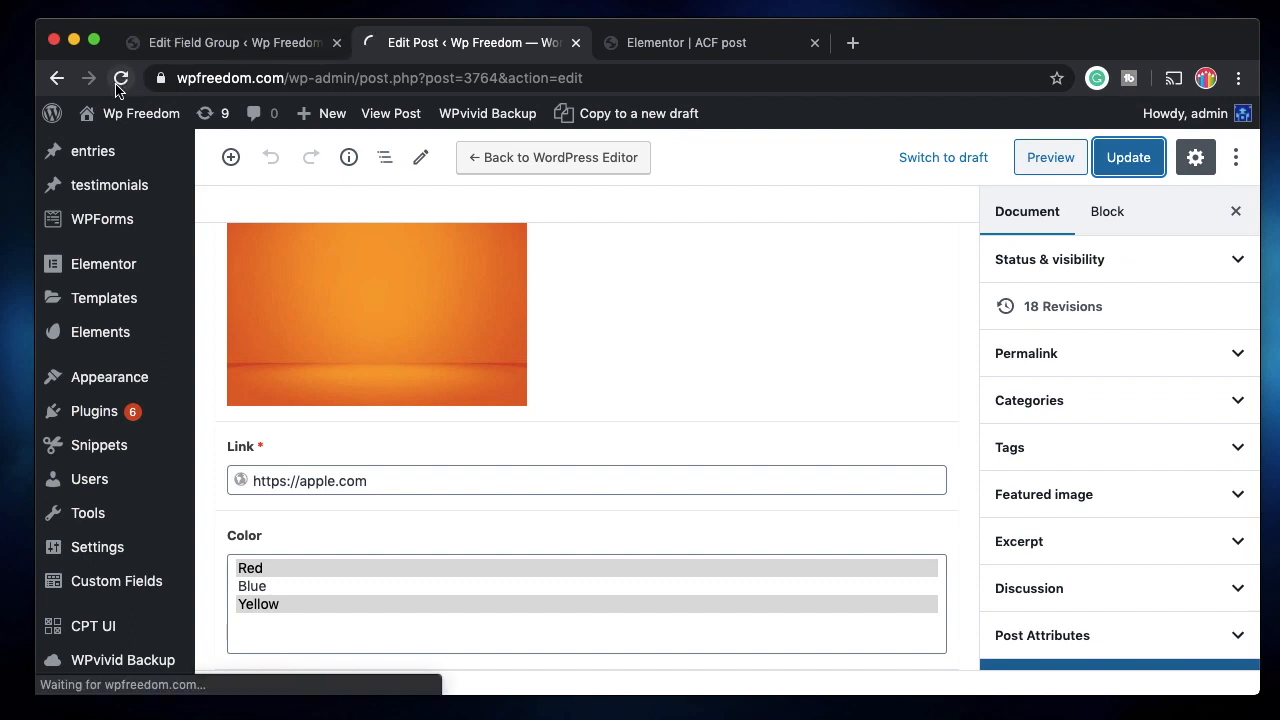
click(302, 644)
click(384, 645)
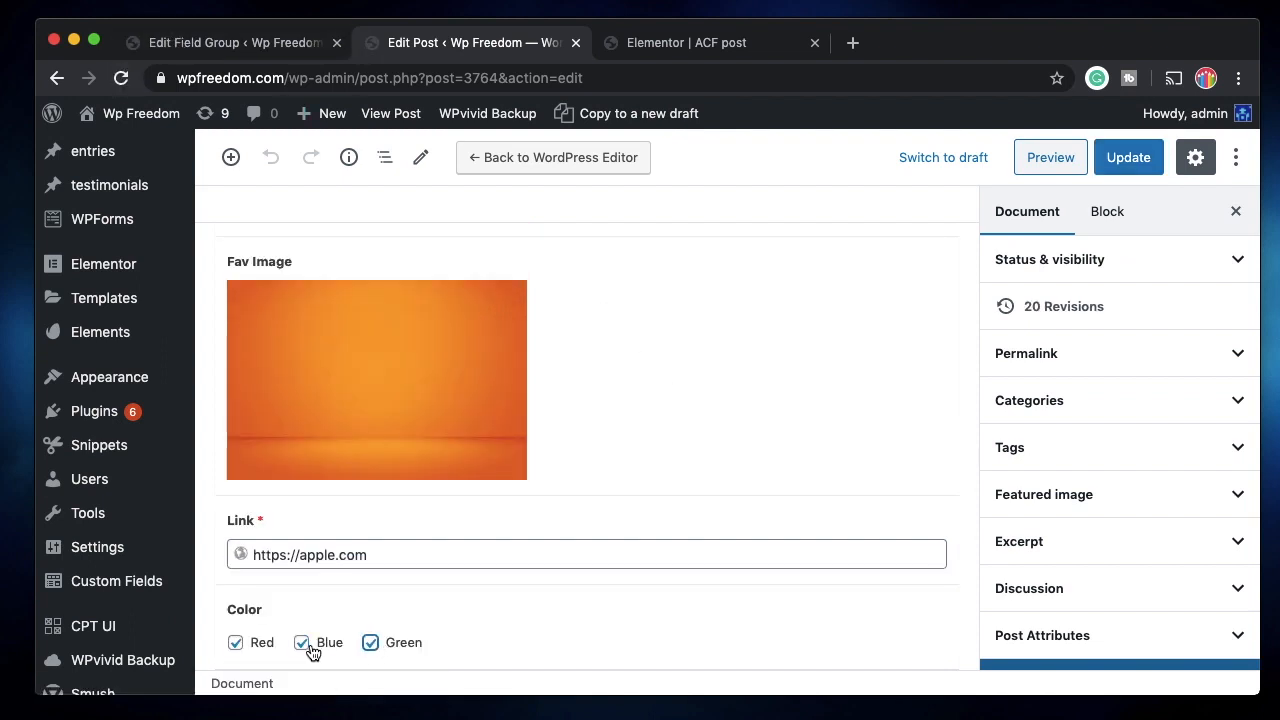
click(304, 646)
click(234, 644)
click(234, 644)
click(302, 645)
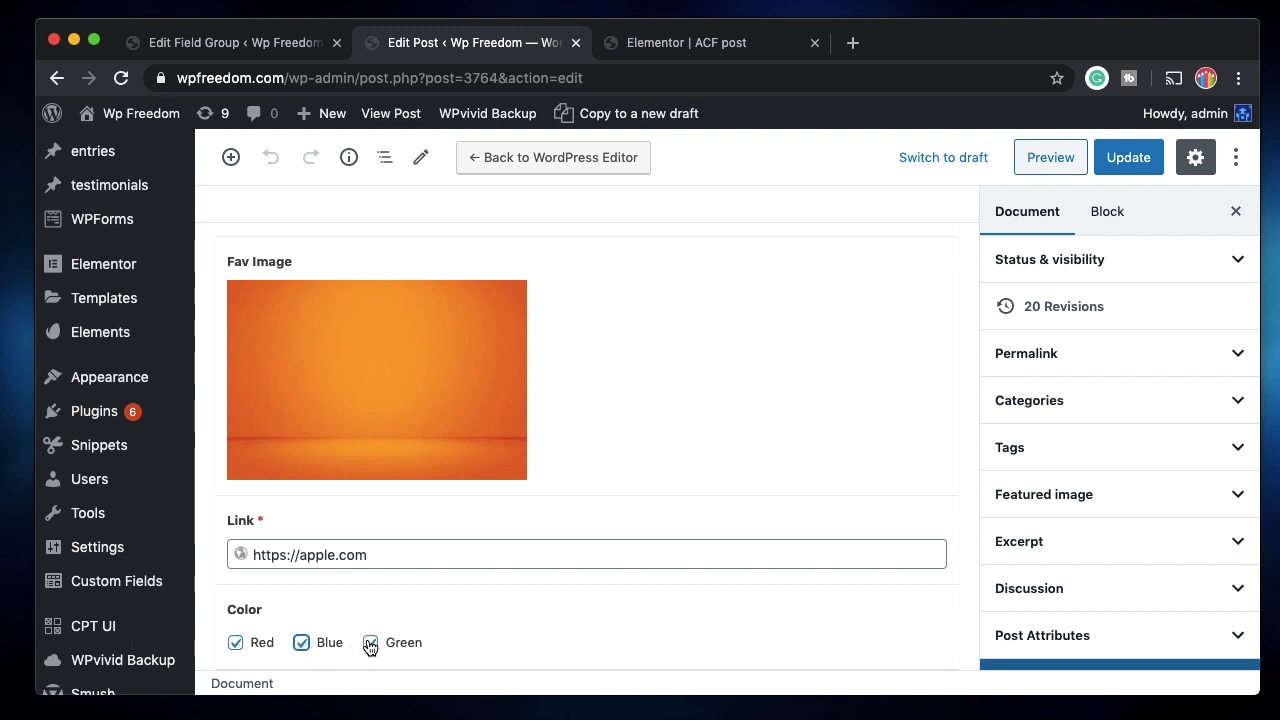
click(303, 645)
click(371, 645)
click(1117, 158)
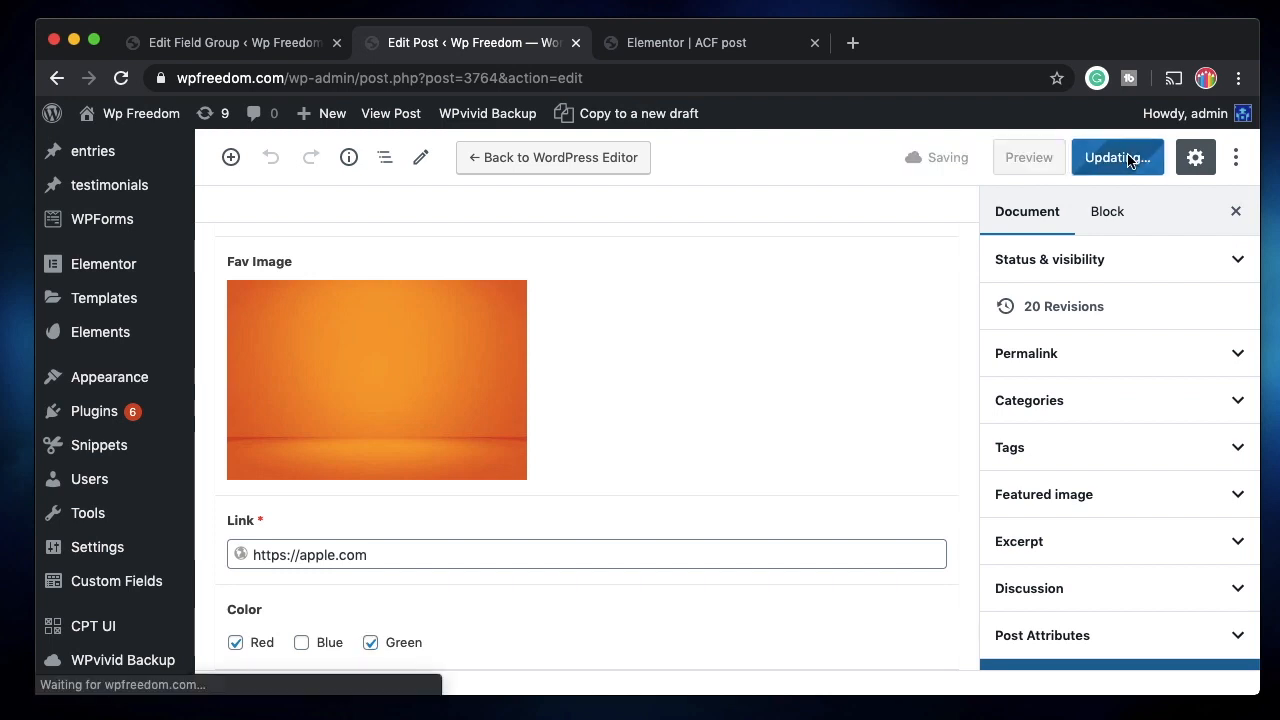
click(735, 45)
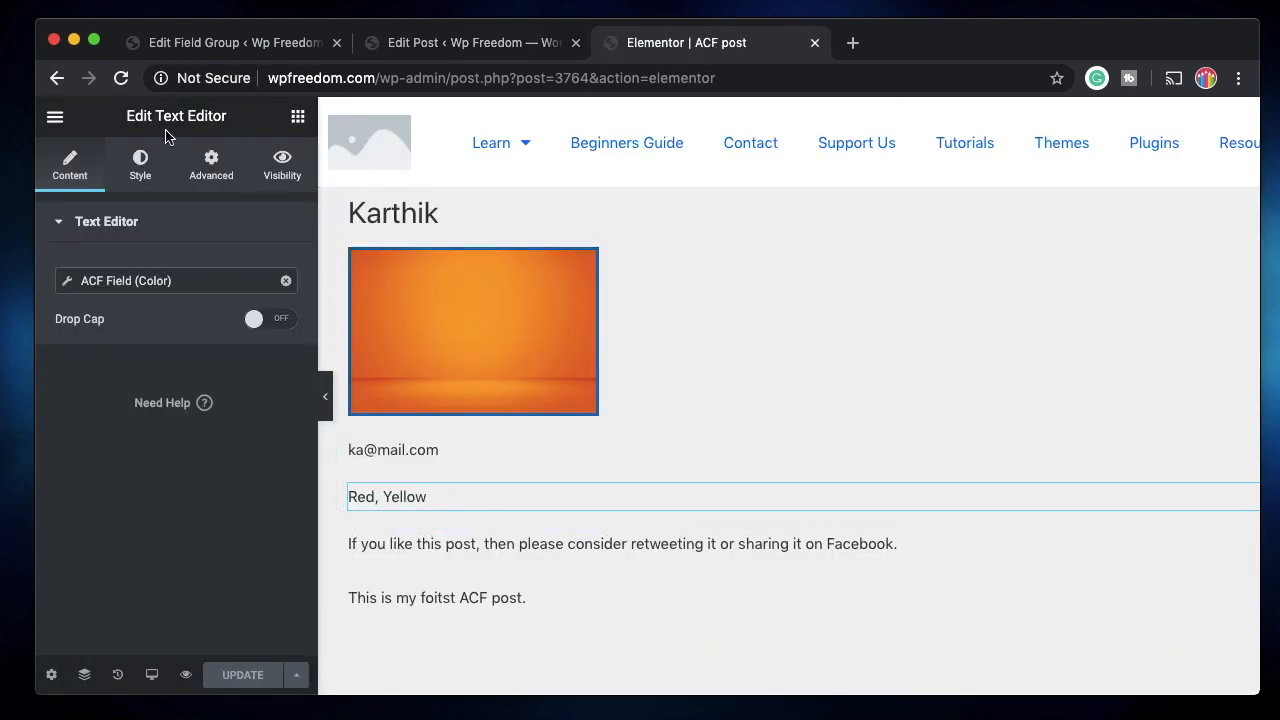
Reload Elementor and confirm the Color text widget now reads 'Red, Green'.
click(122, 78)
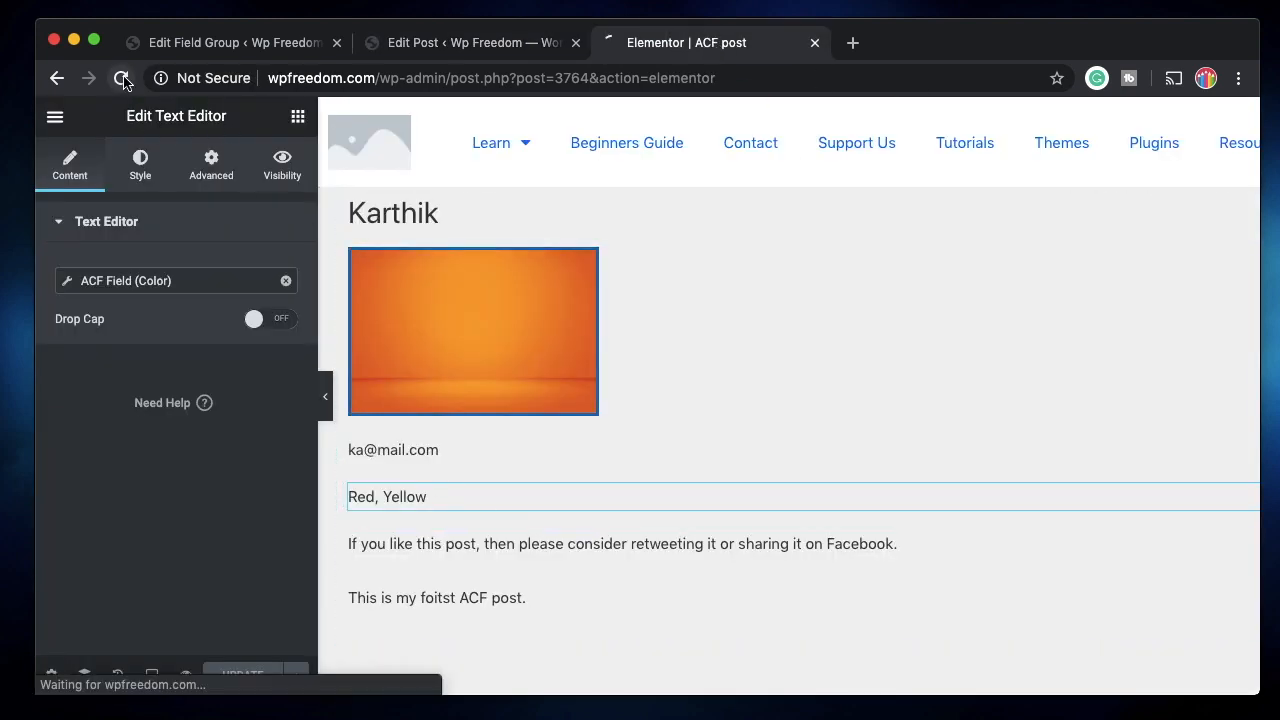
click(420, 44)
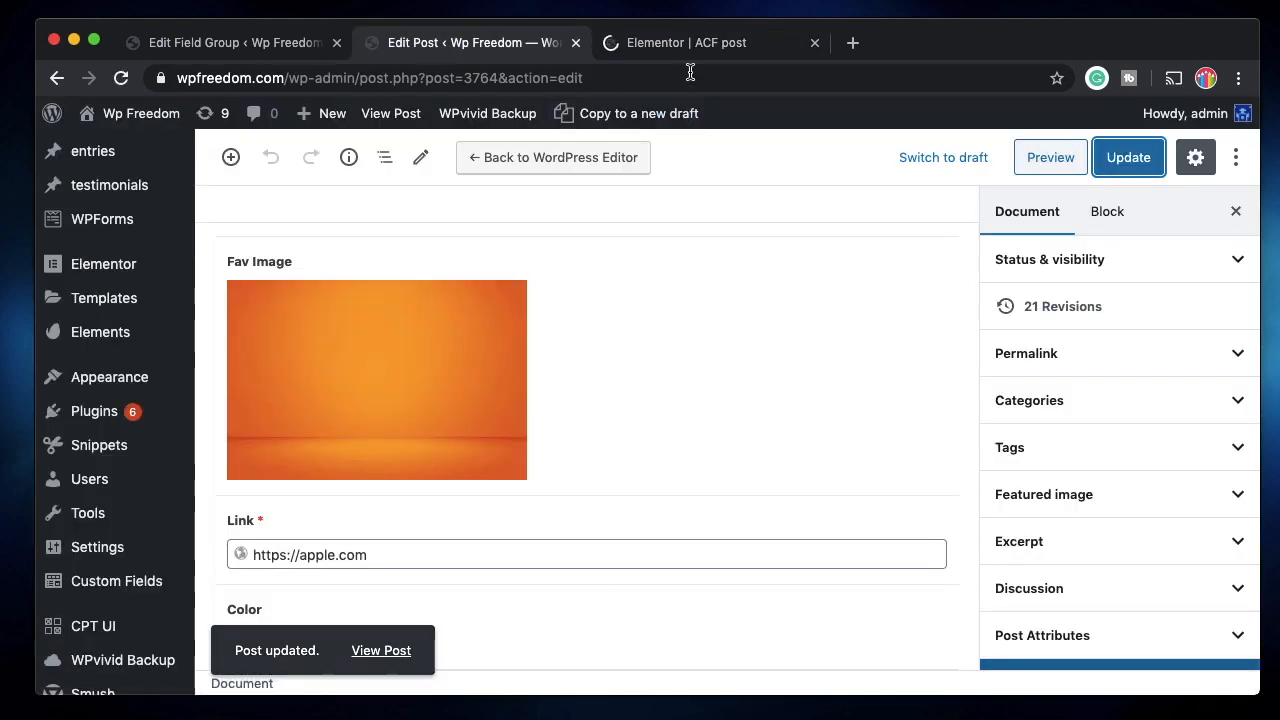
mouse_move(332, 365)
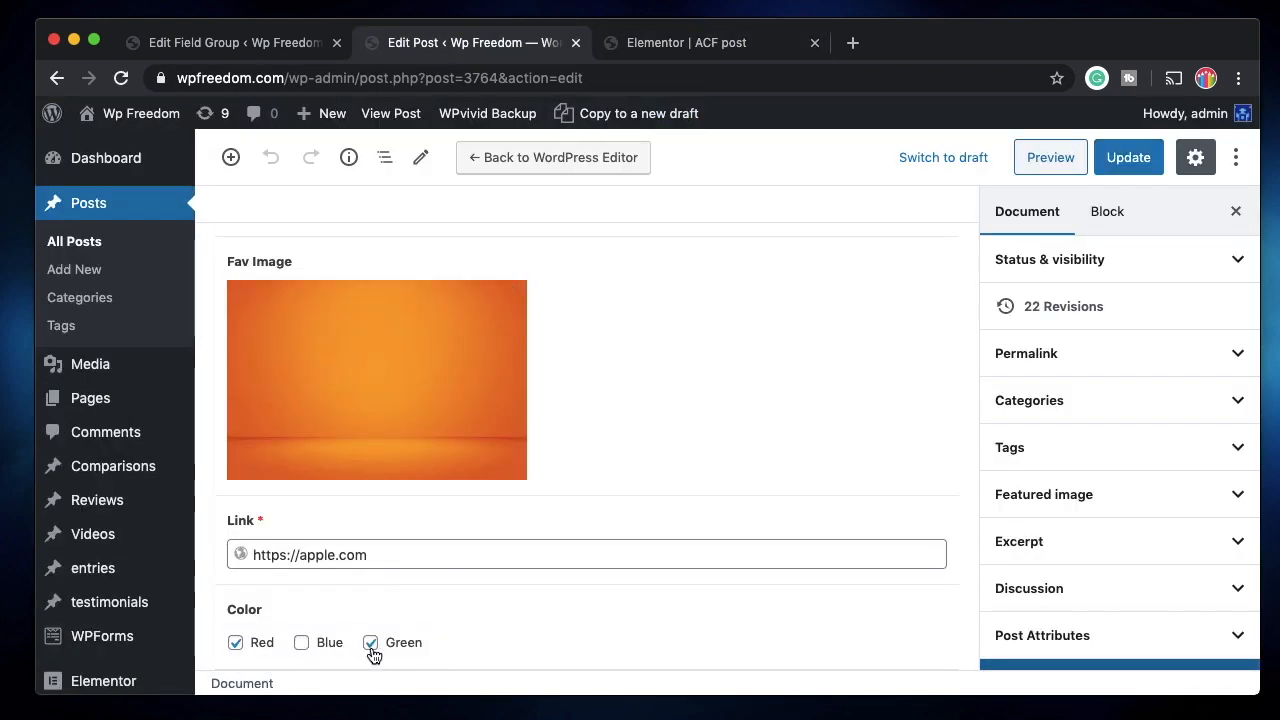
click(666, 45)
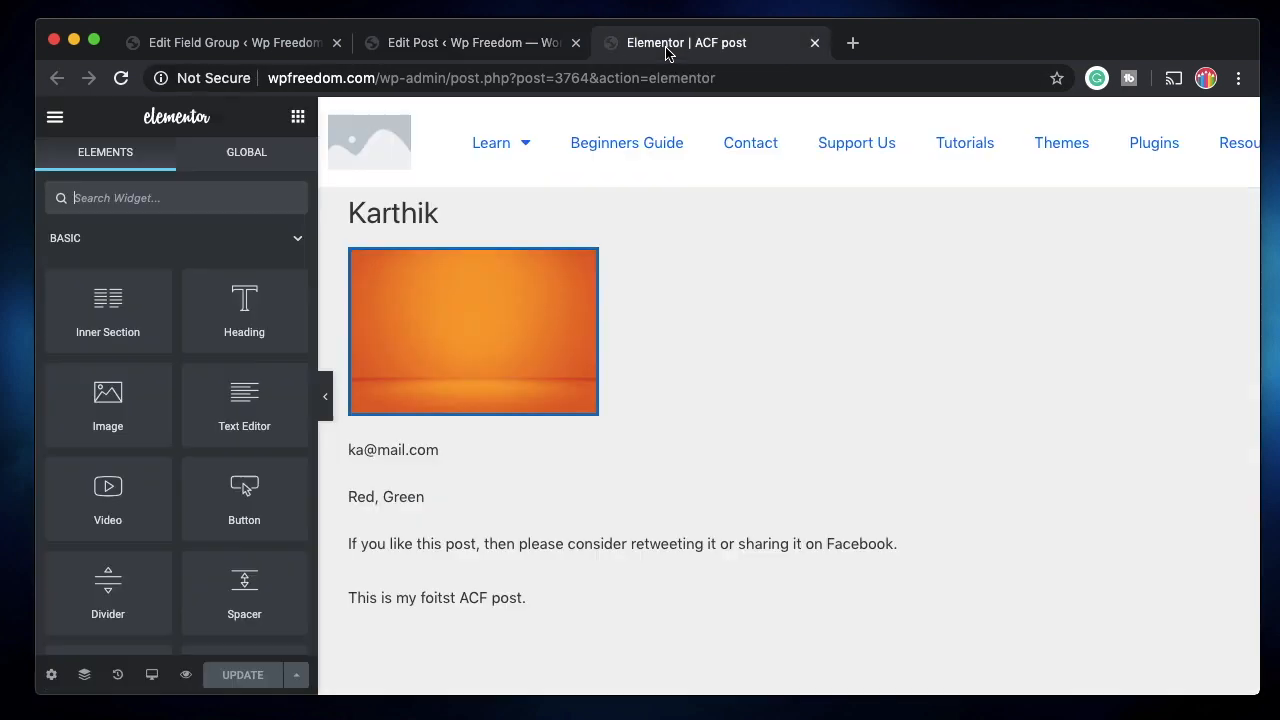
scroll(628, 520, down, 2)
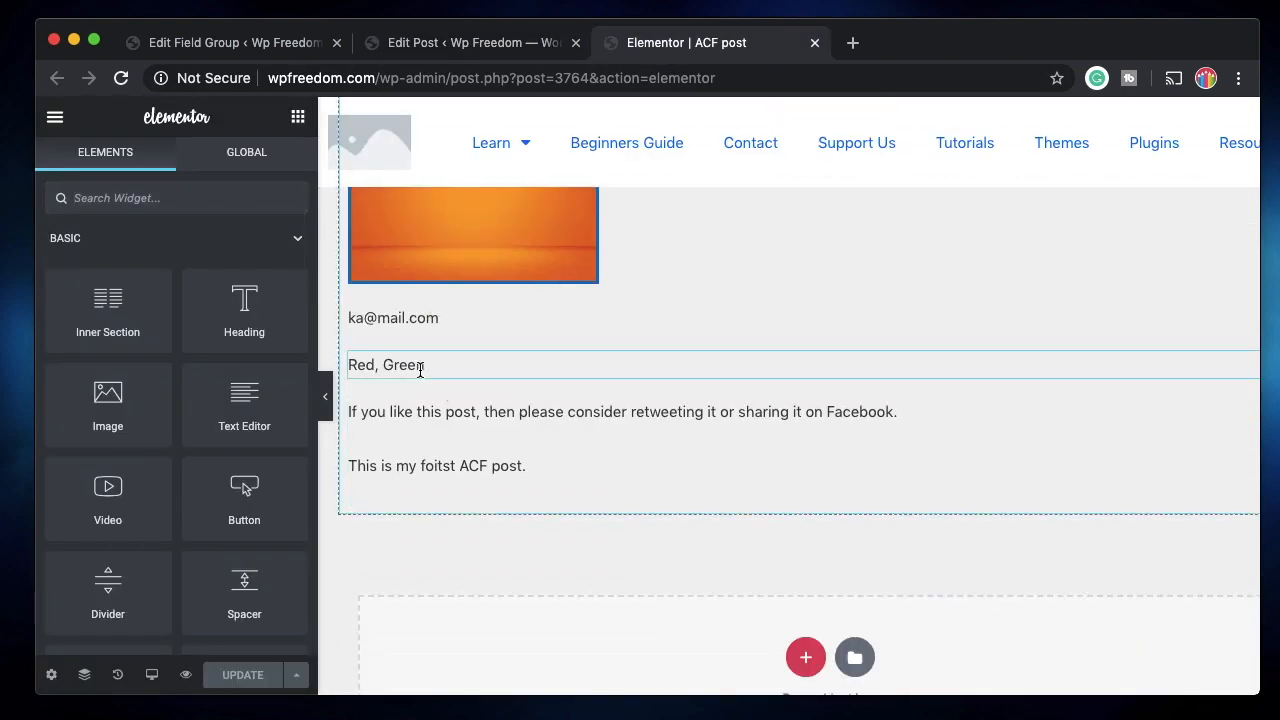
click(425, 366)
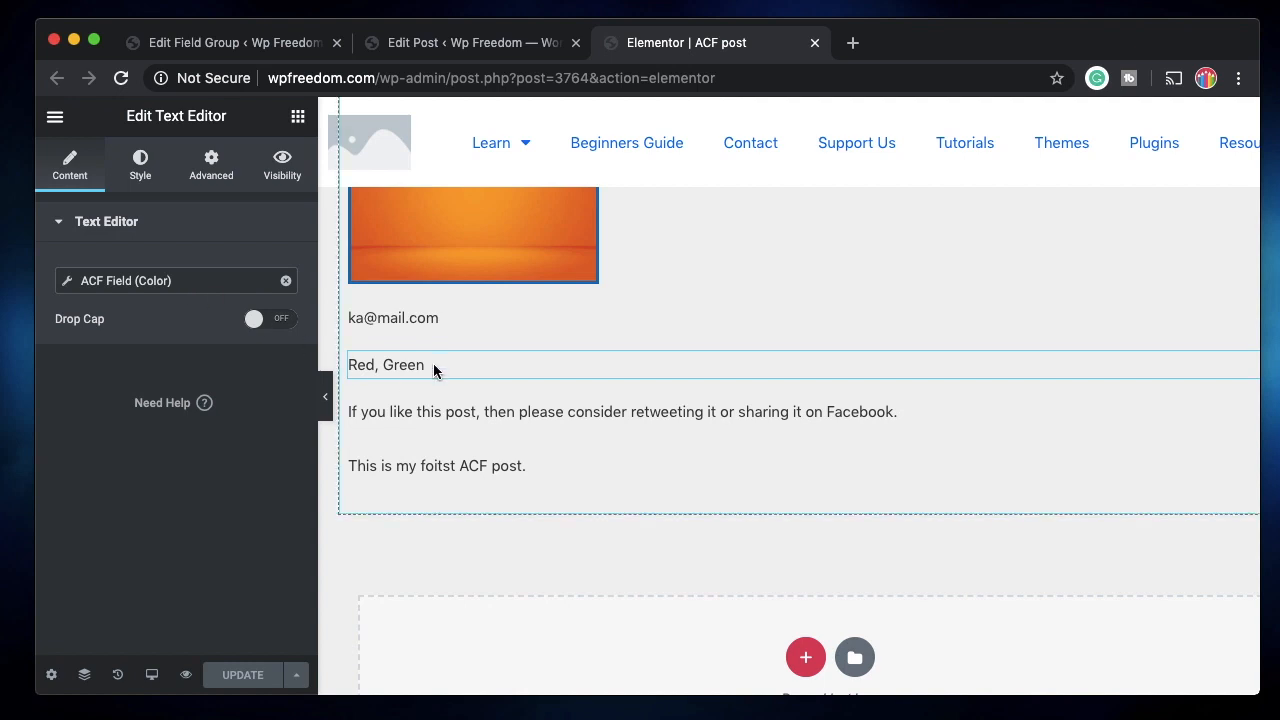
Add a new blank sixth field after Color in My Post Group.
click(476, 48)
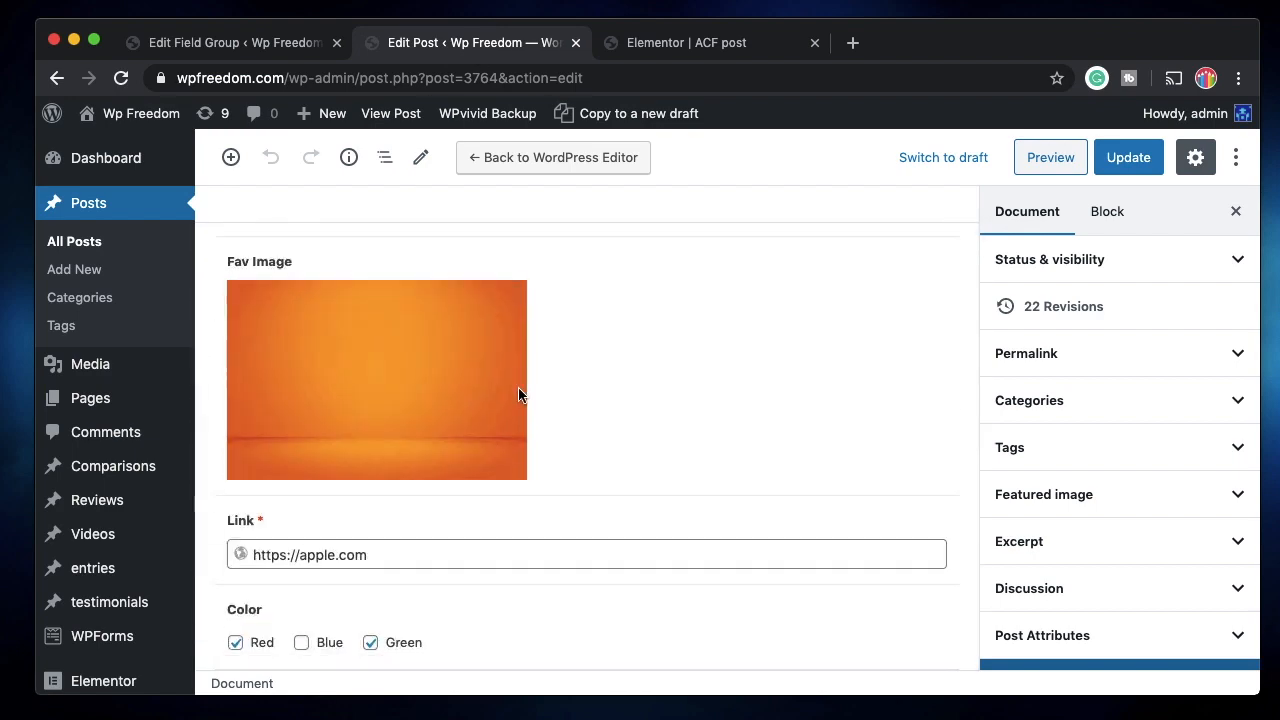
click(200, 42)
scroll(502, 390, down, 5)
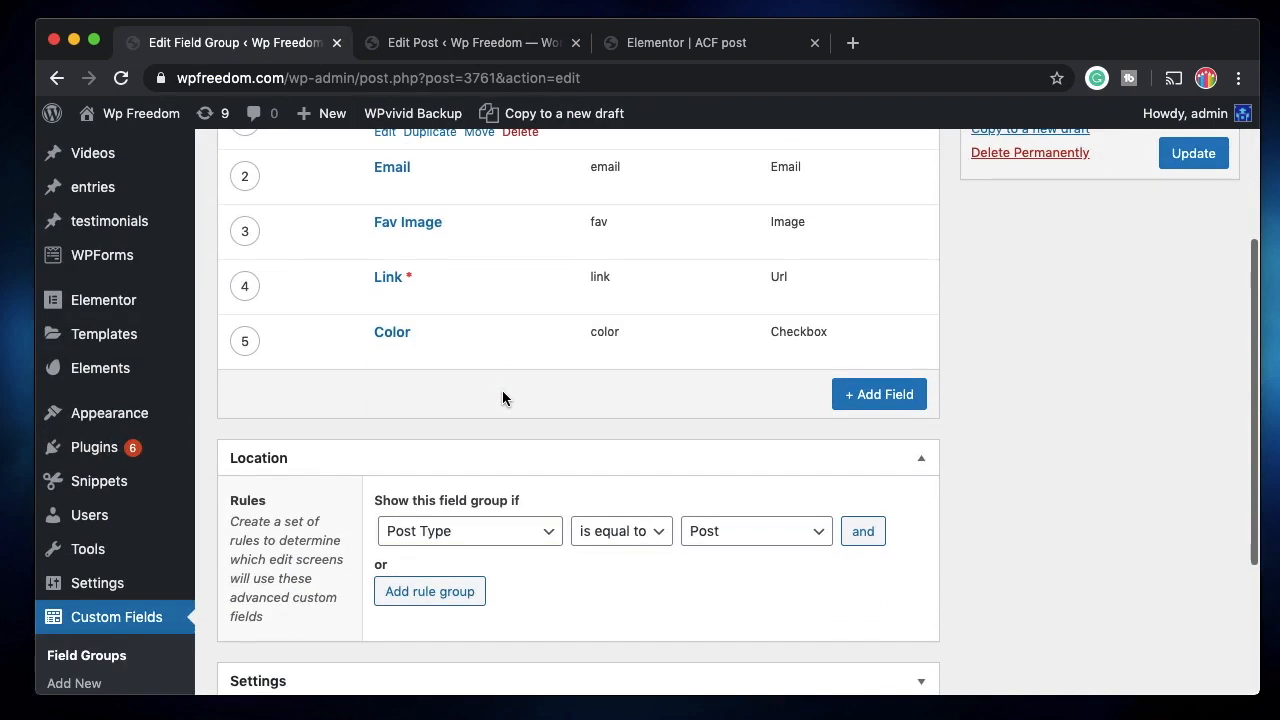
click(880, 394)
Set the new field's type to Color Picker.
scroll(600, 500, down, 3)
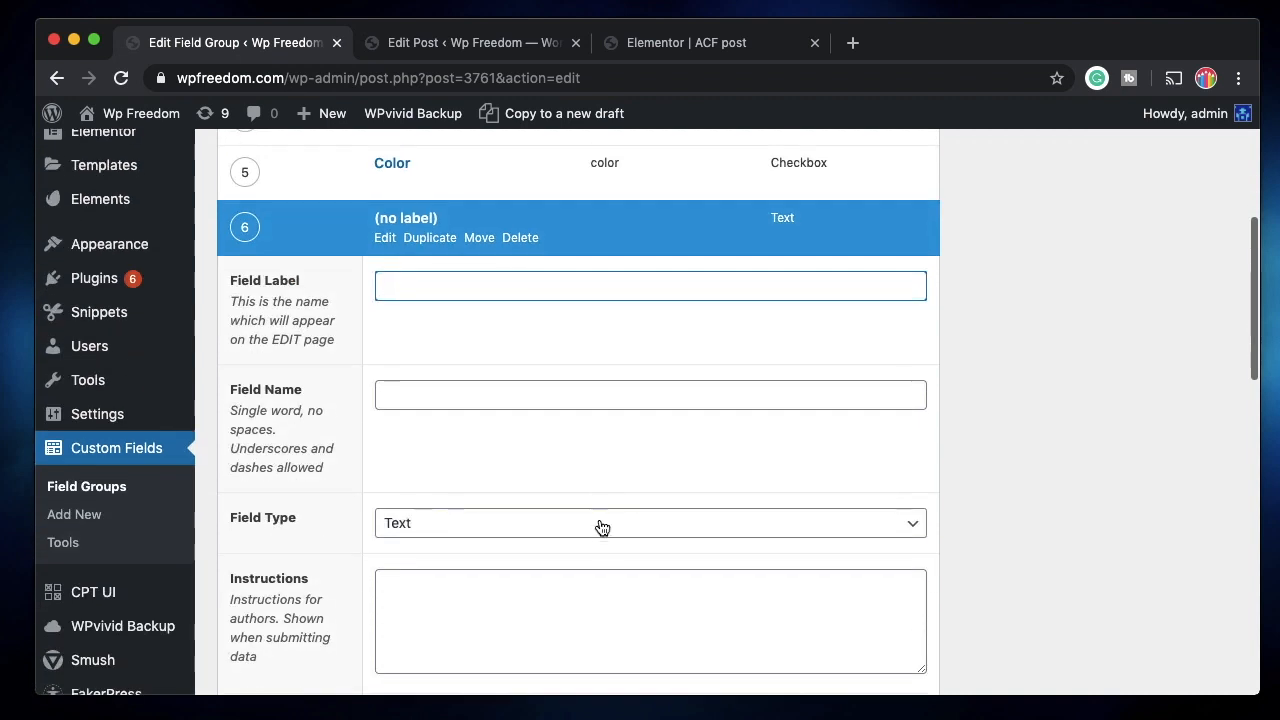
click(601, 525)
scroll(601, 541, down, 5)
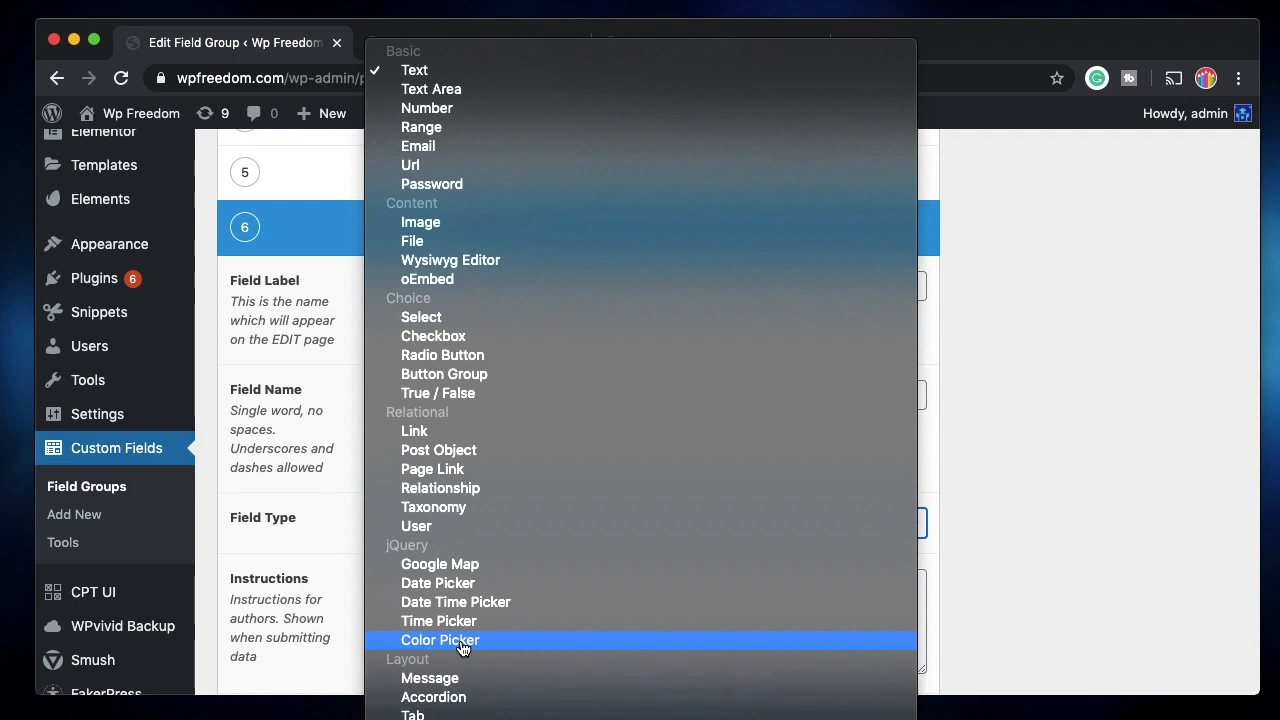
click(462, 645)
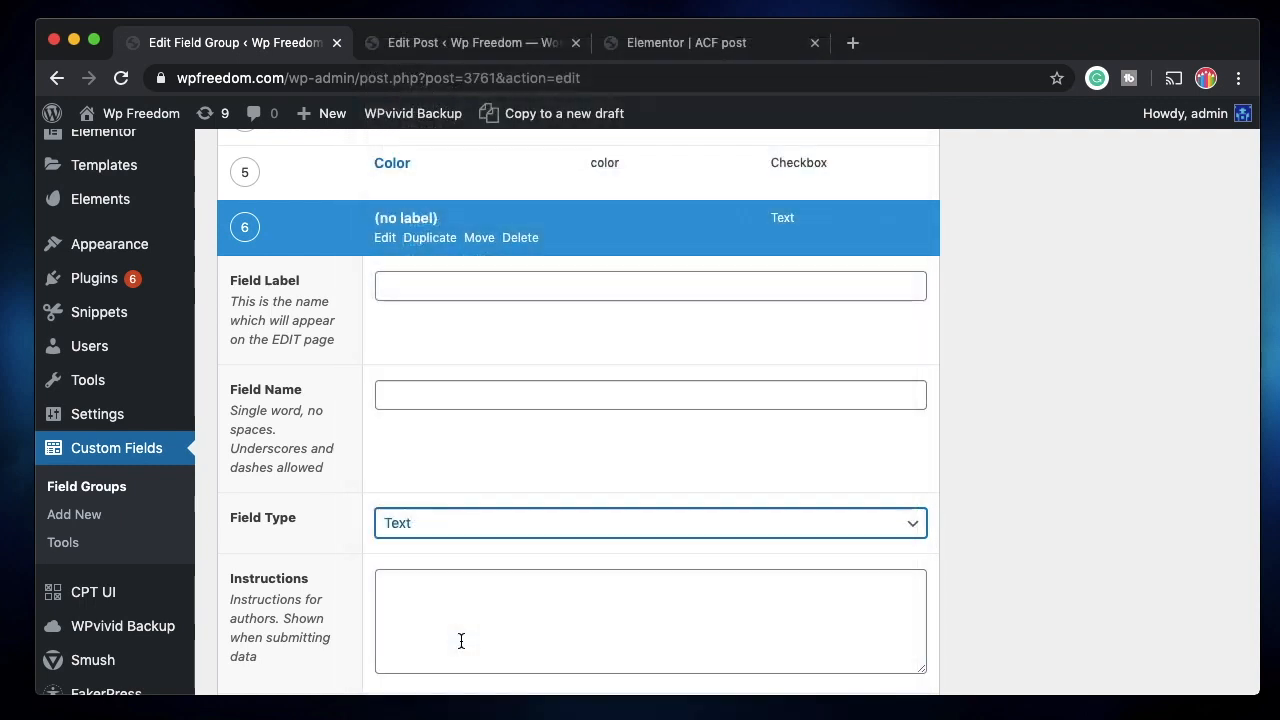
Label it Fav Color with name fav_color and update the field group.
click(430, 290)
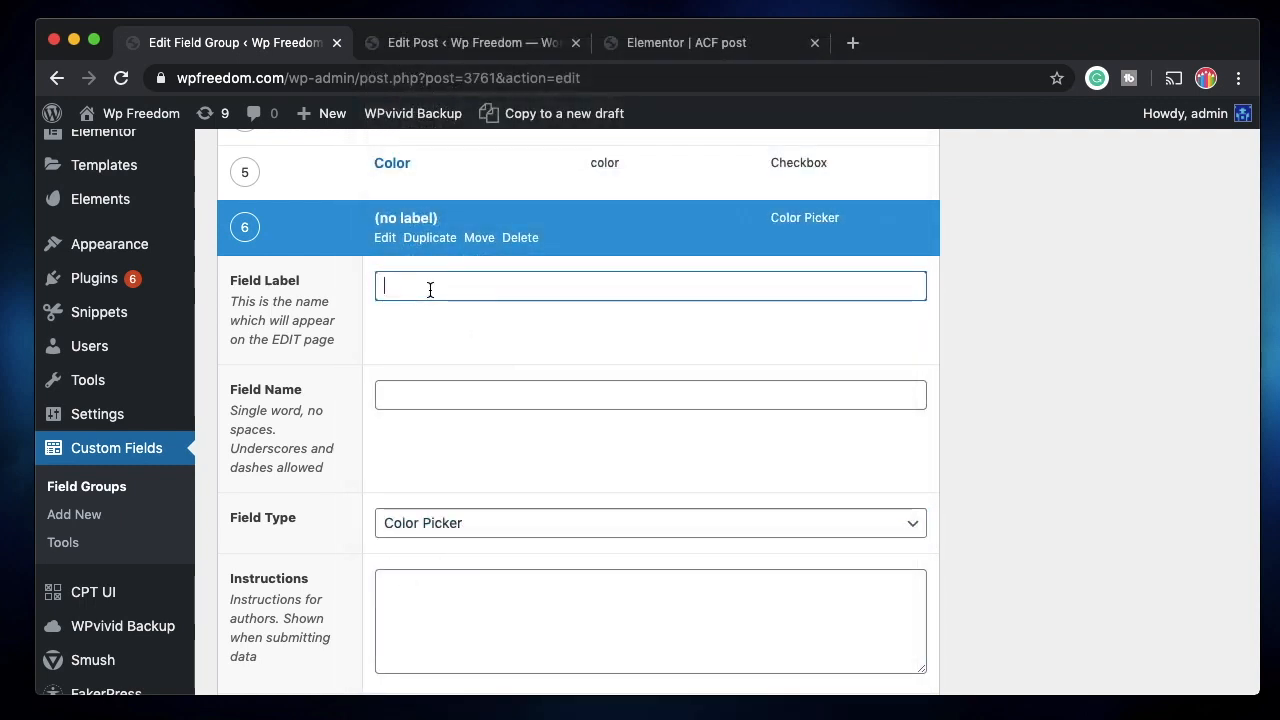
text(Fav Coloe)
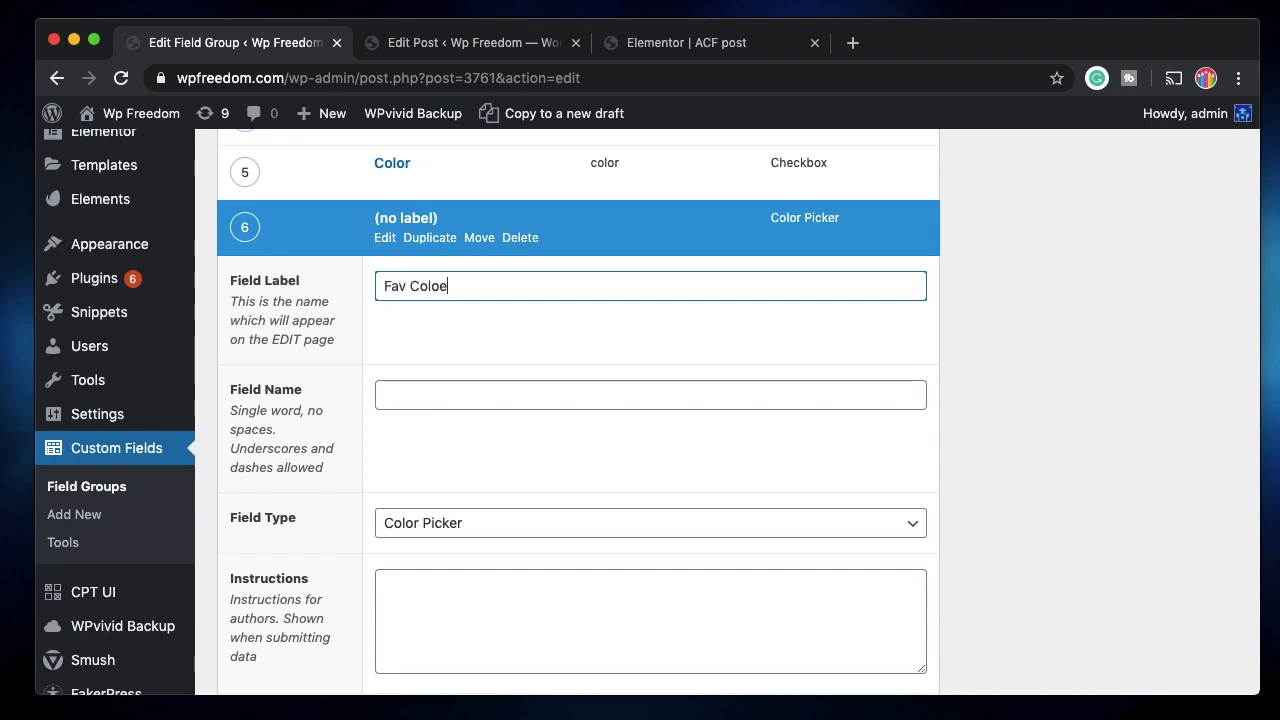
key(Tab)
scroll(452, 433, down, 4)
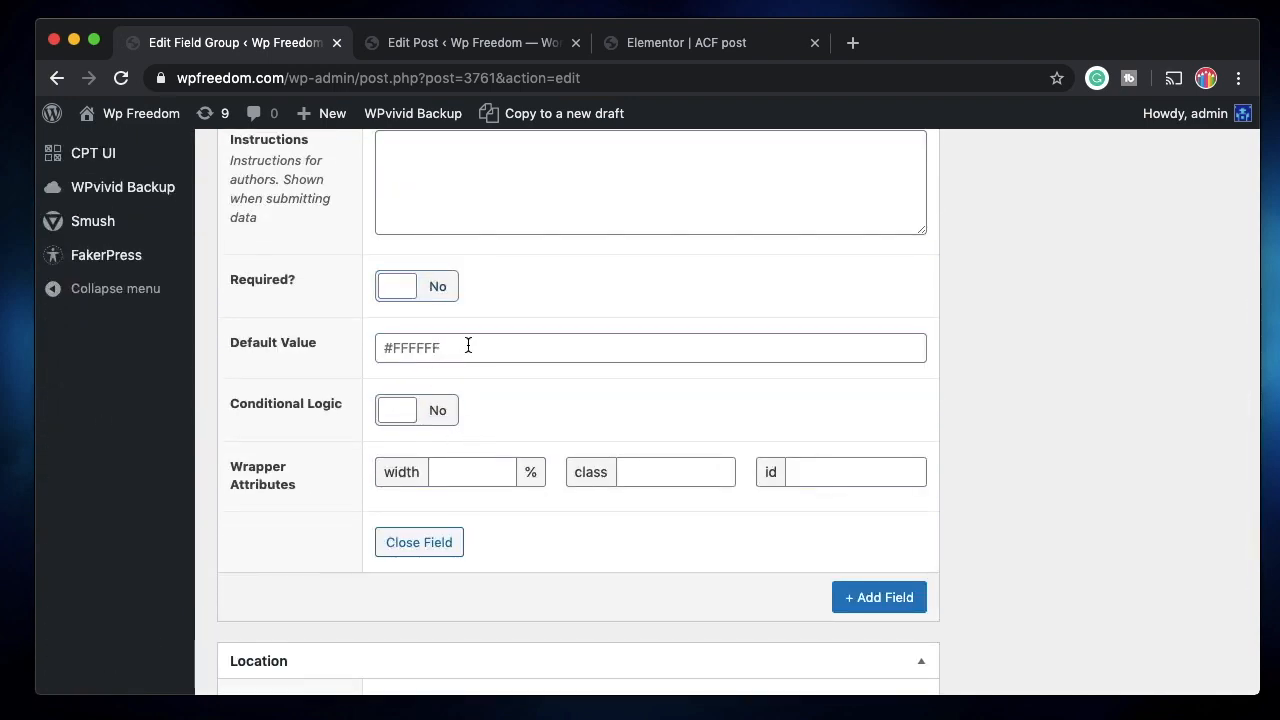
scroll(497, 448, up, 6)
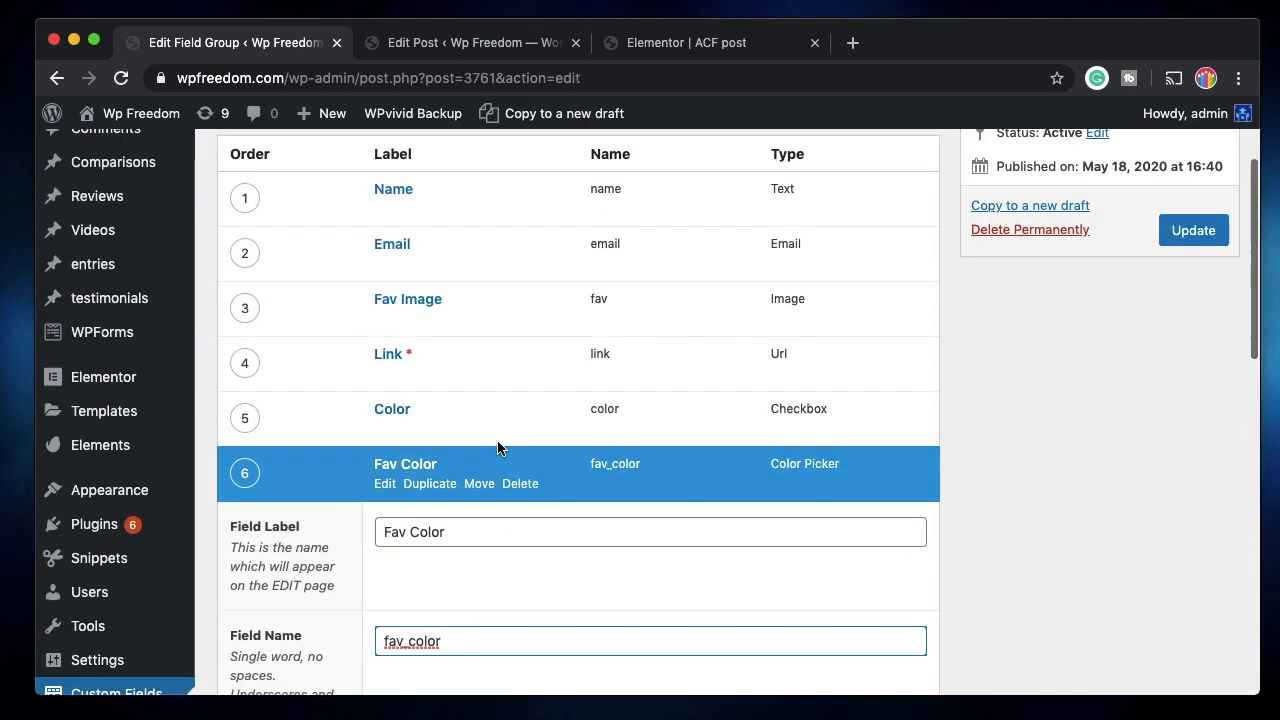
click(385, 483)
click(1190, 232)
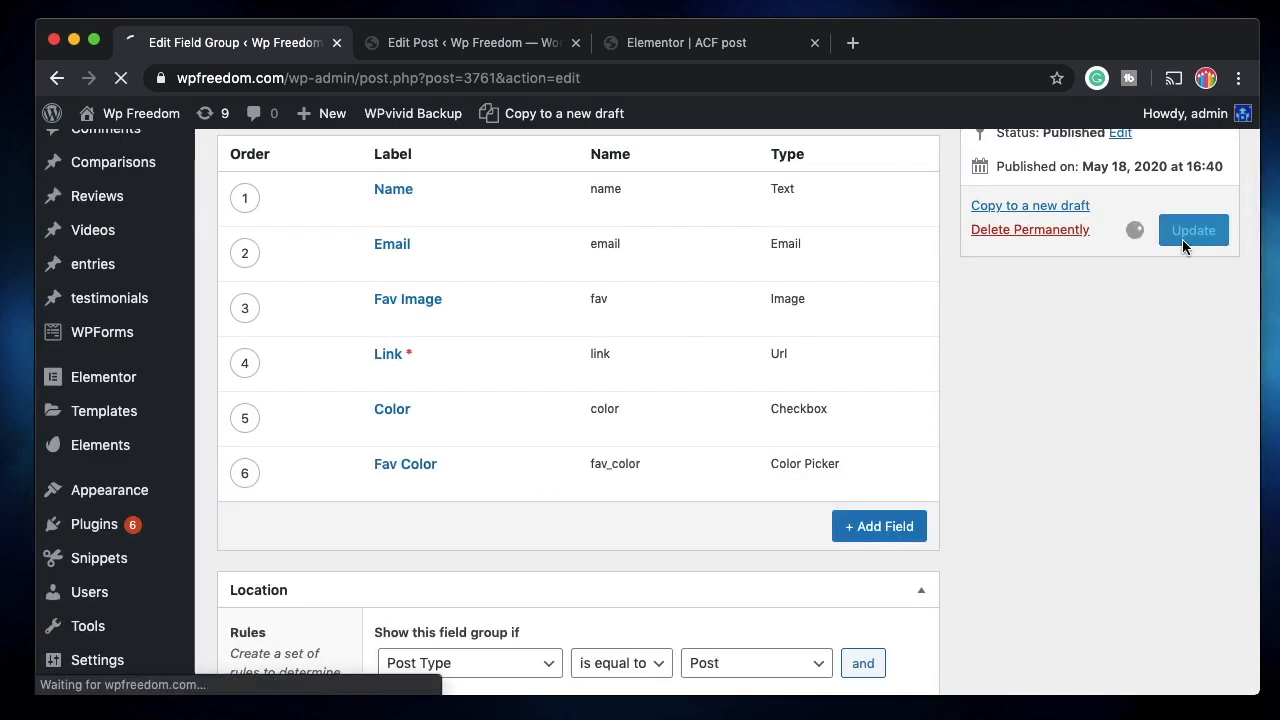
Give the post's Fav Color a dark blue hex value and save the post.
click(502, 48)
click(118, 78)
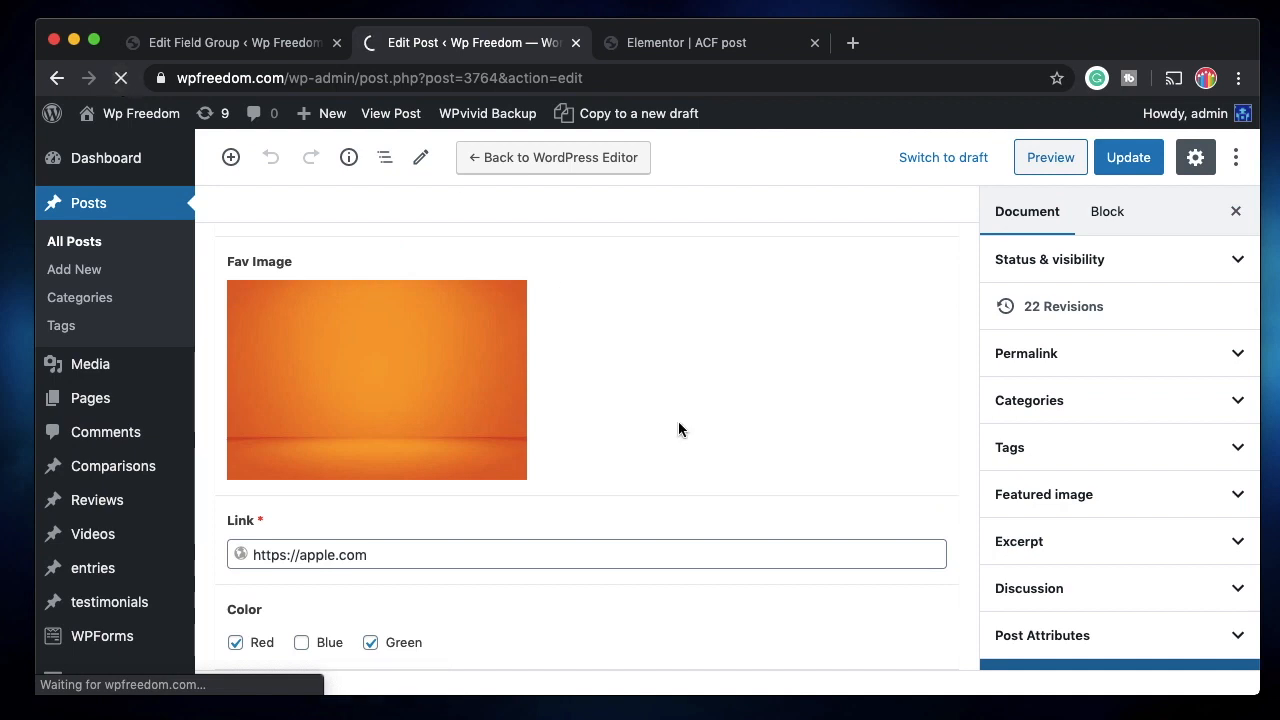
scroll(563, 437, down, 5)
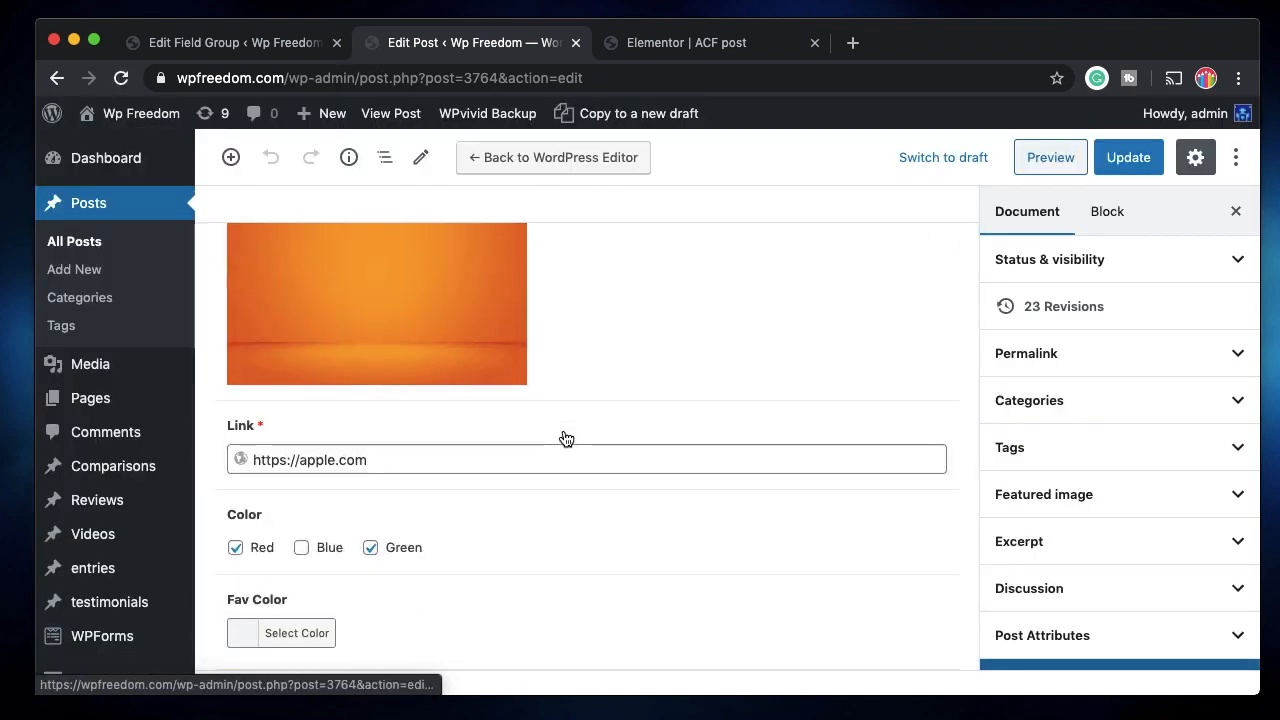
click(306, 633)
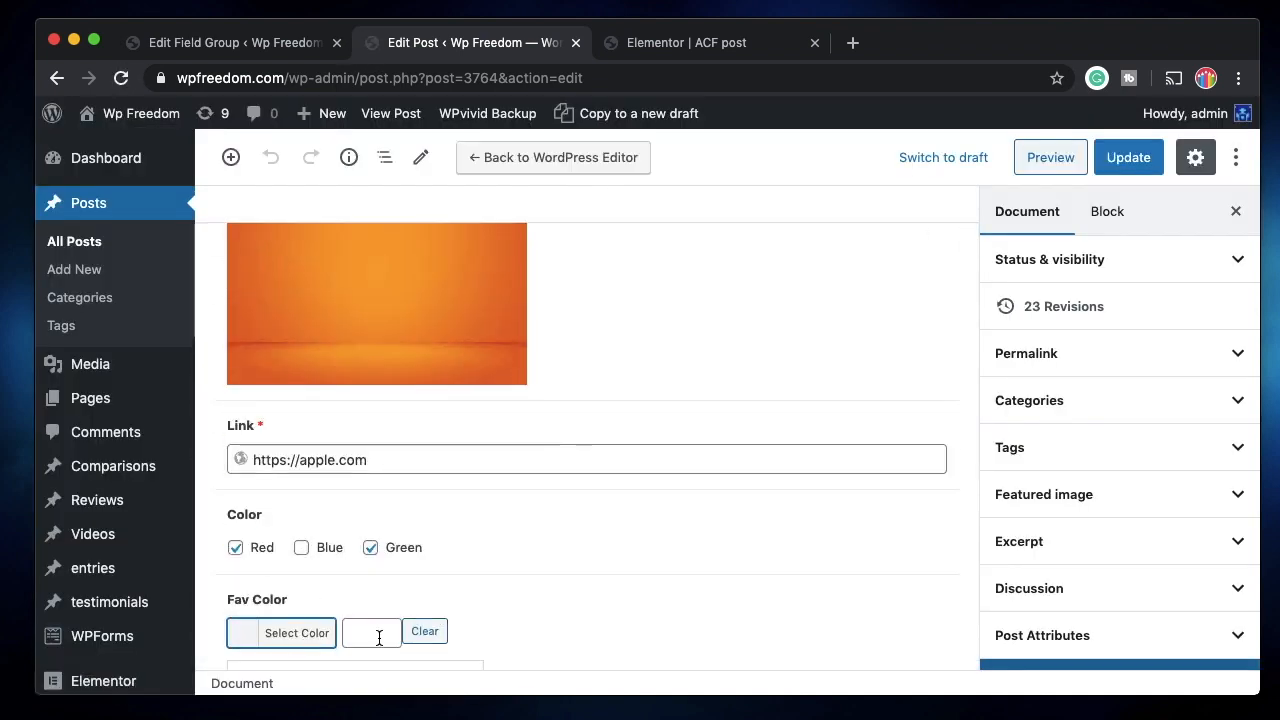
click(380, 639)
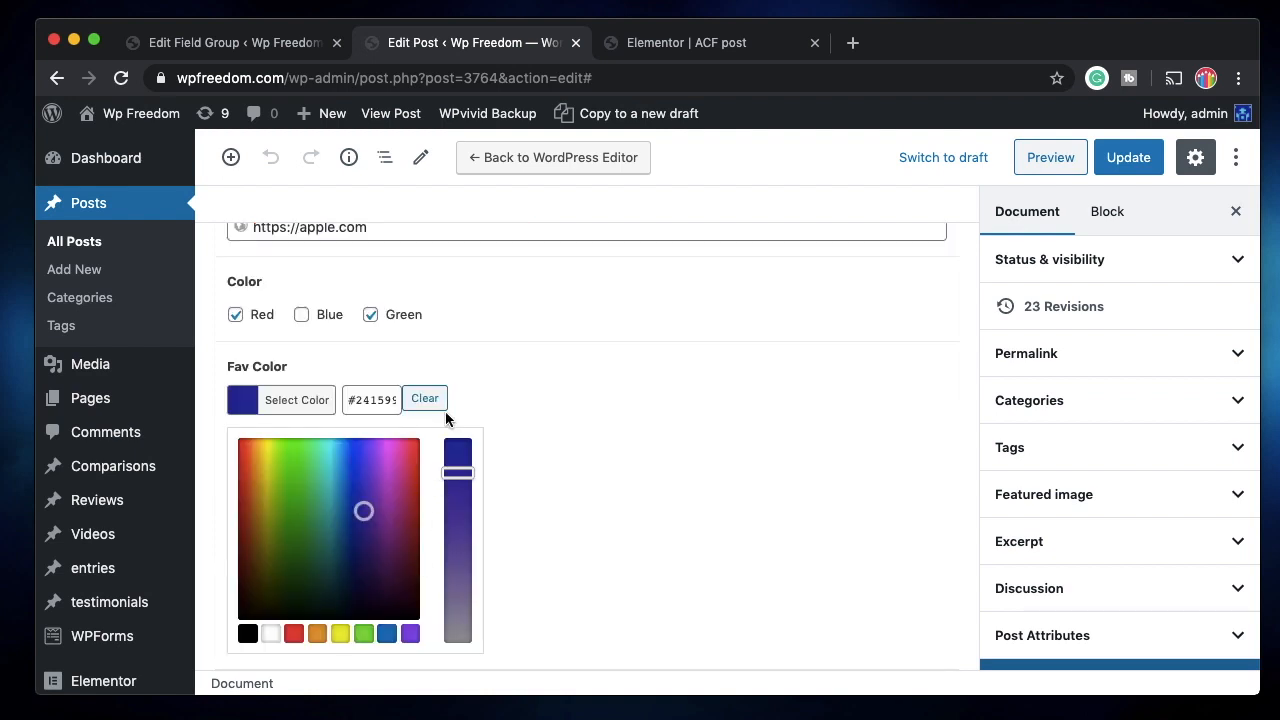
key(ctrl+Tab)
click(120, 78)
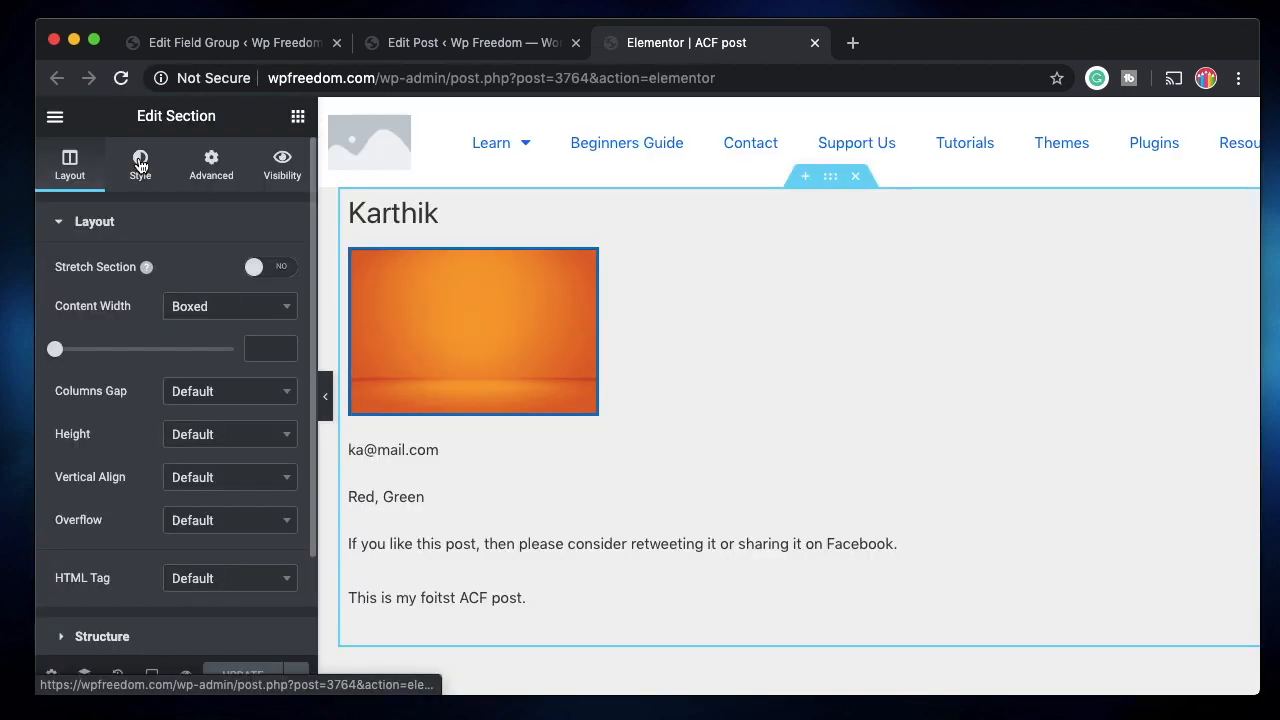
Give the section a Classic background coloured by the ACF Color Picker Field tag.
click(140, 165)
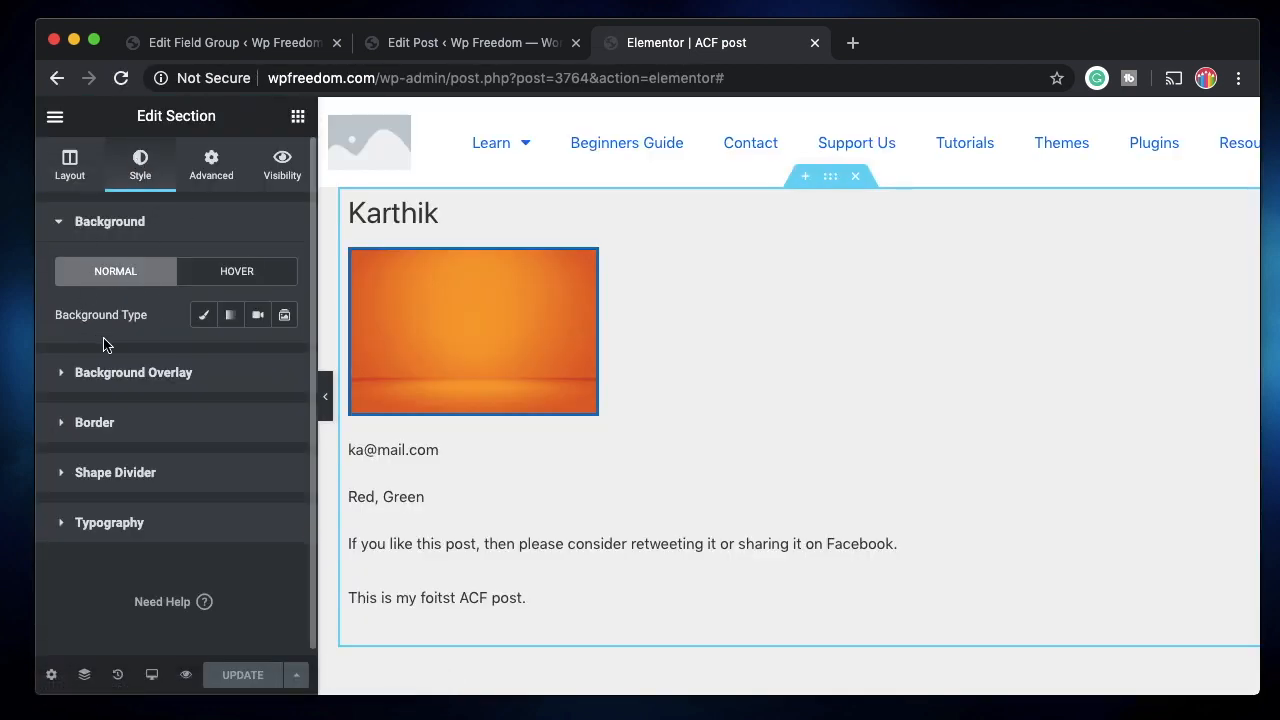
click(204, 318)
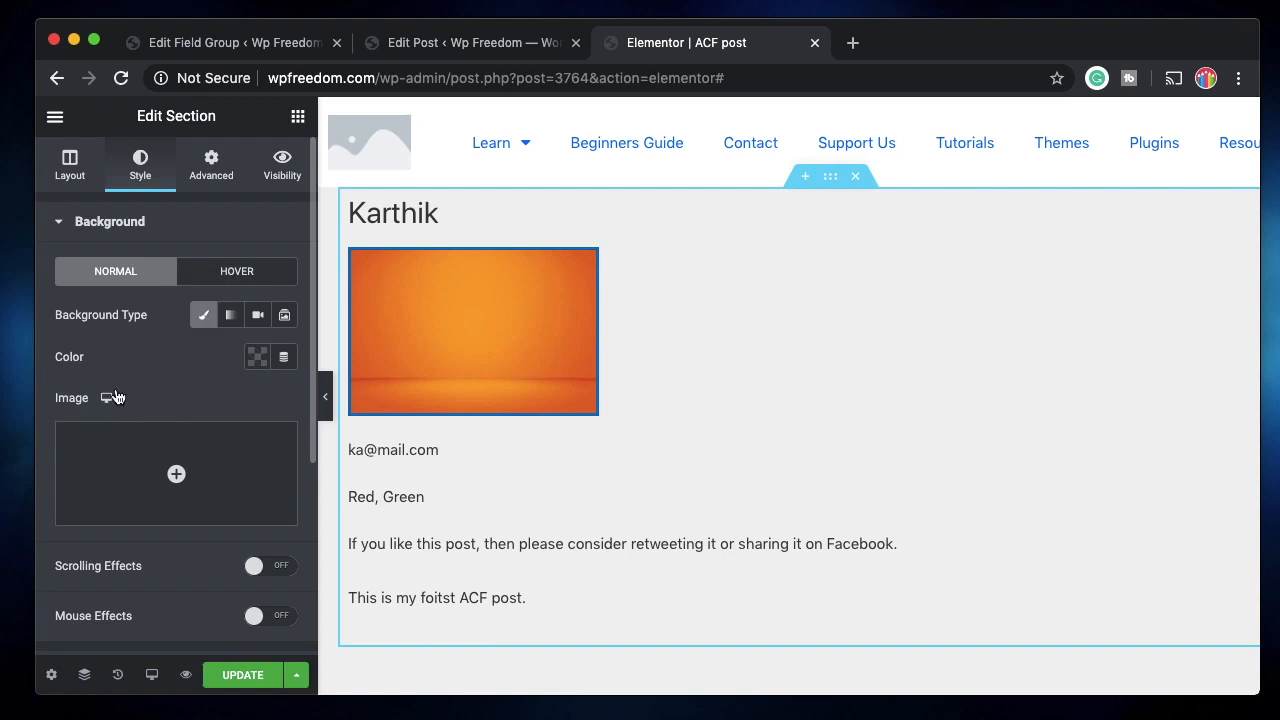
click(285, 360)
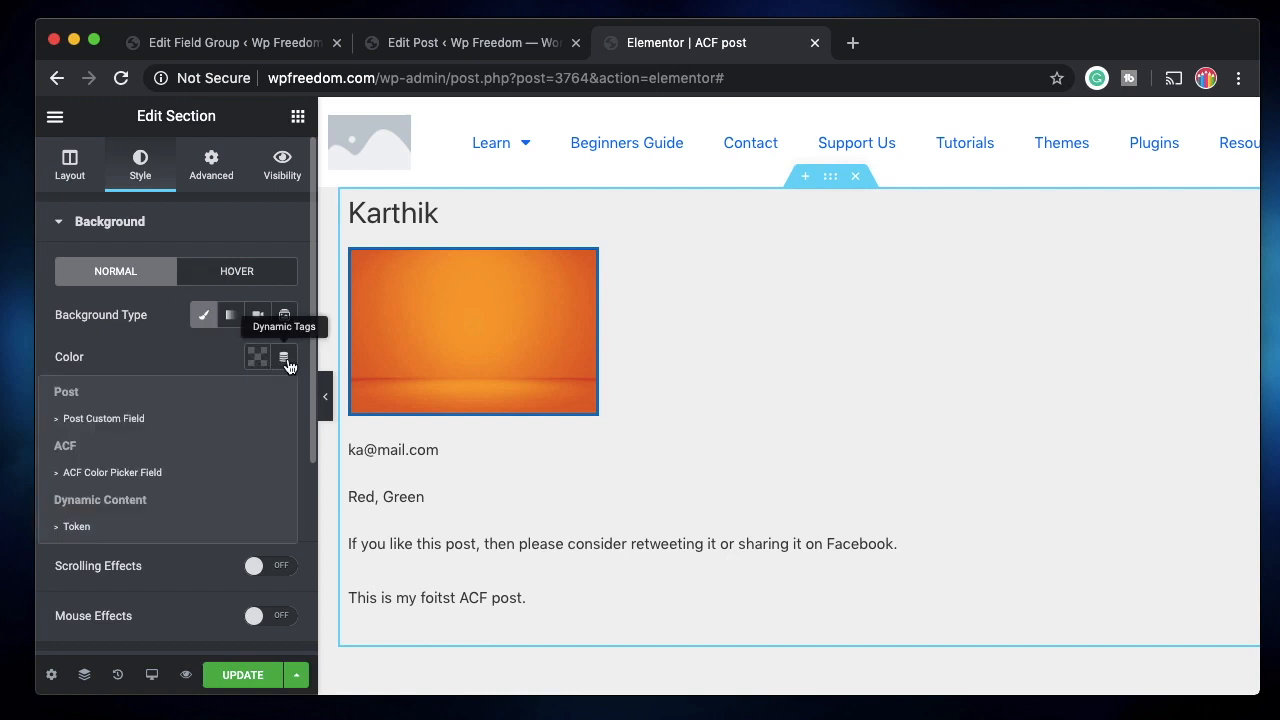
click(178, 483)
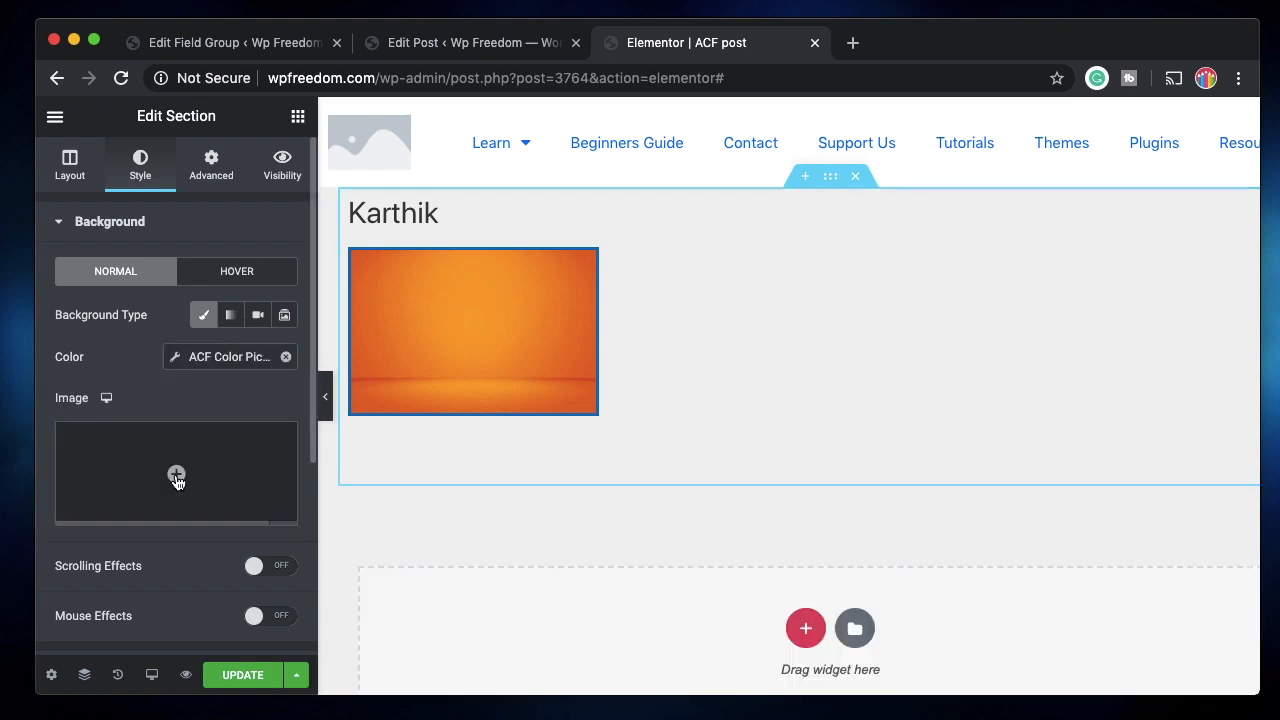
Set the colour tag's Key to Fav Color, turning the background dark blue.
click(238, 362)
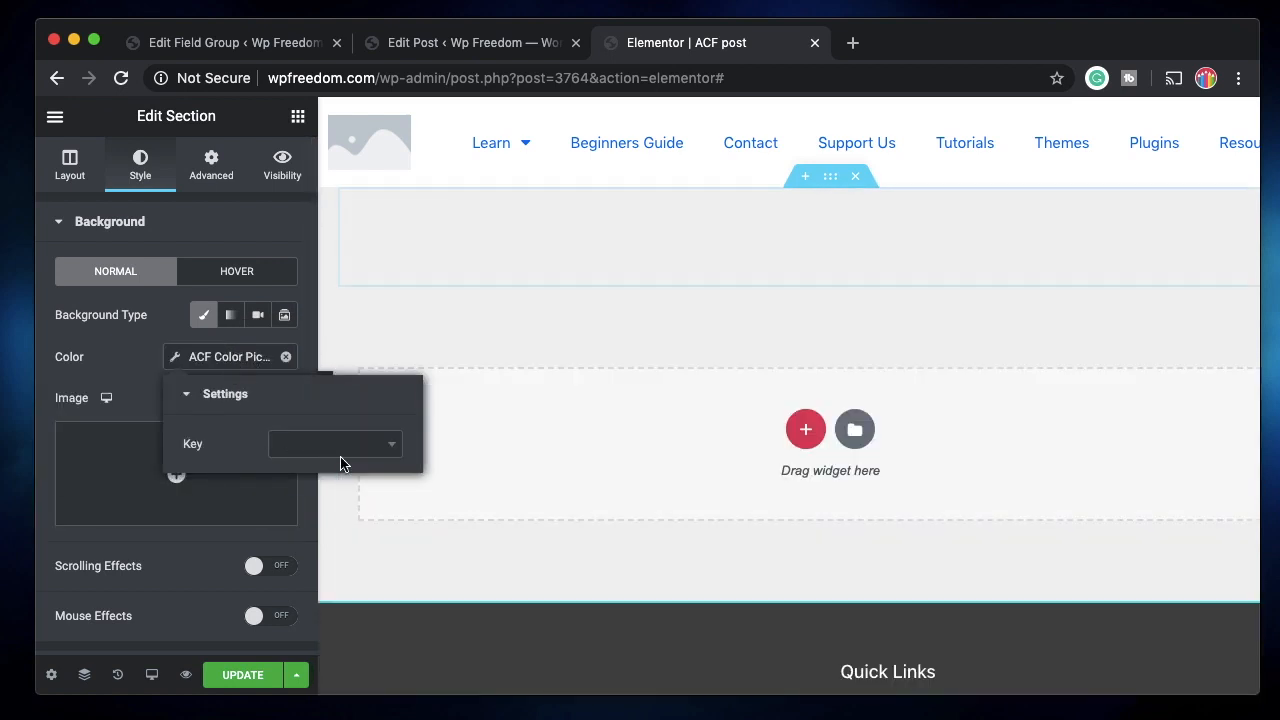
click(349, 452)
click(323, 534)
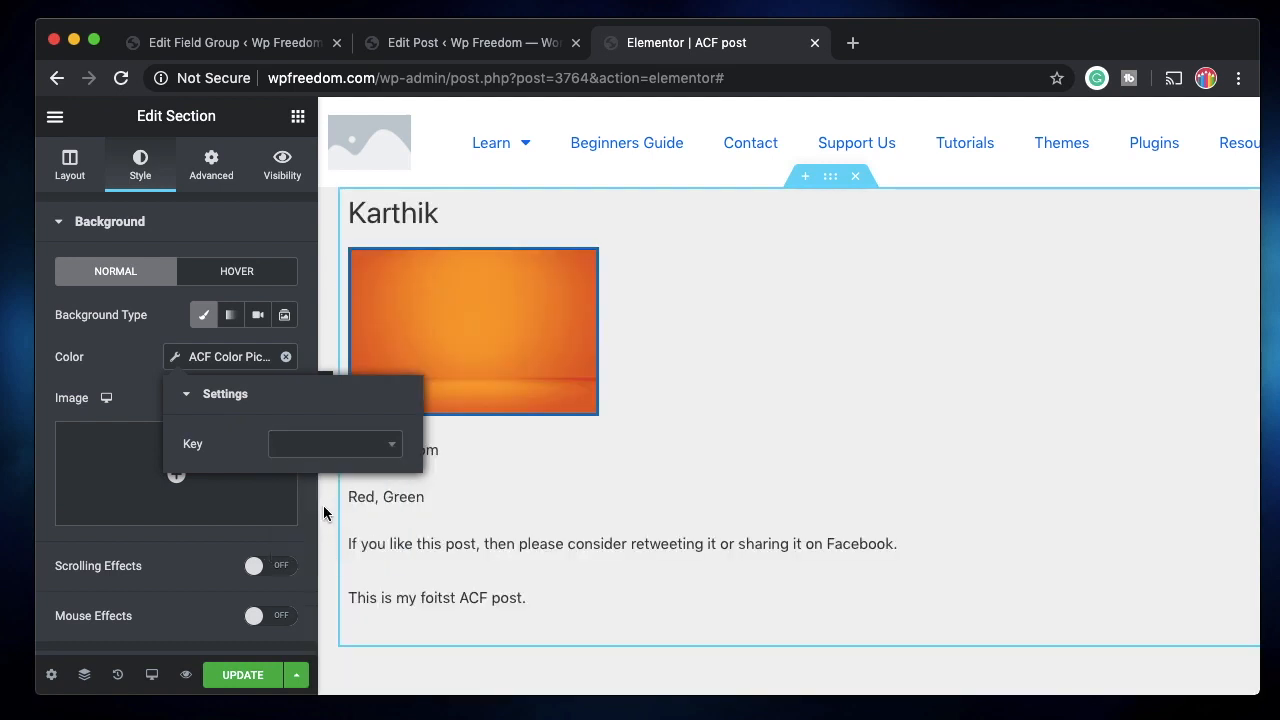
click(305, 447)
click(316, 546)
click(376, 447)
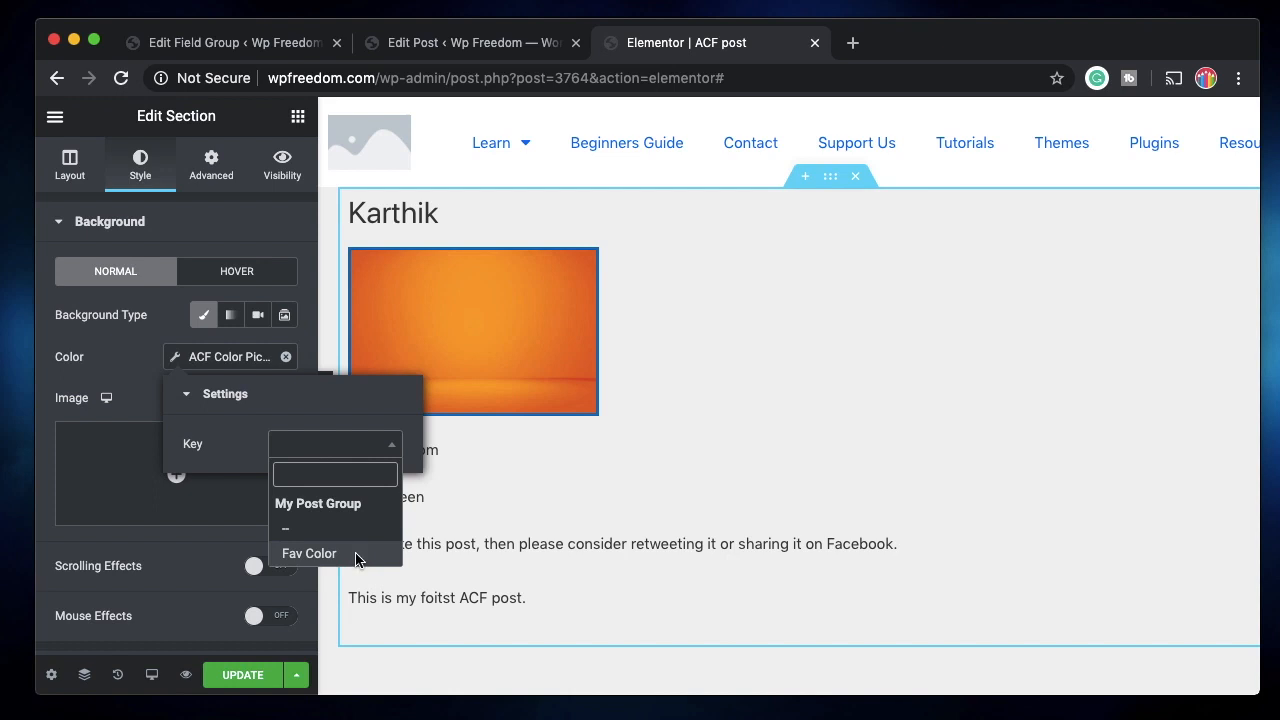
click(320, 553)
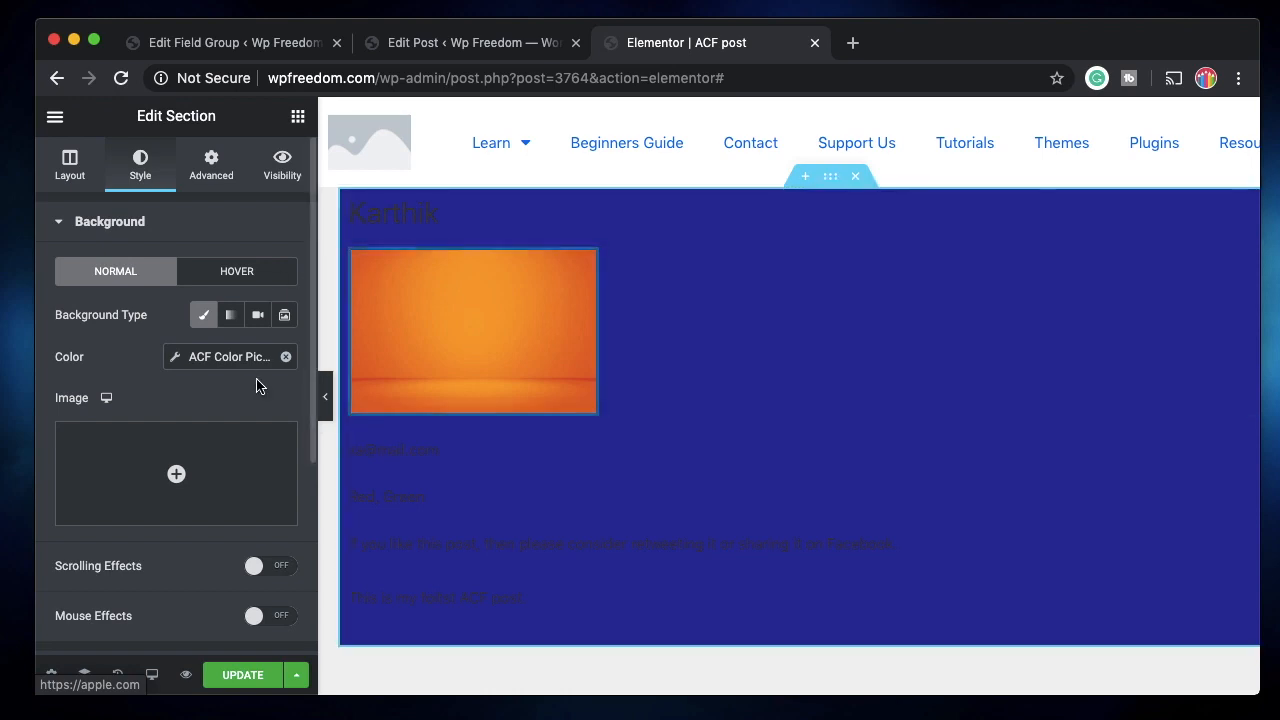
click(470, 43)
click(720, 45)
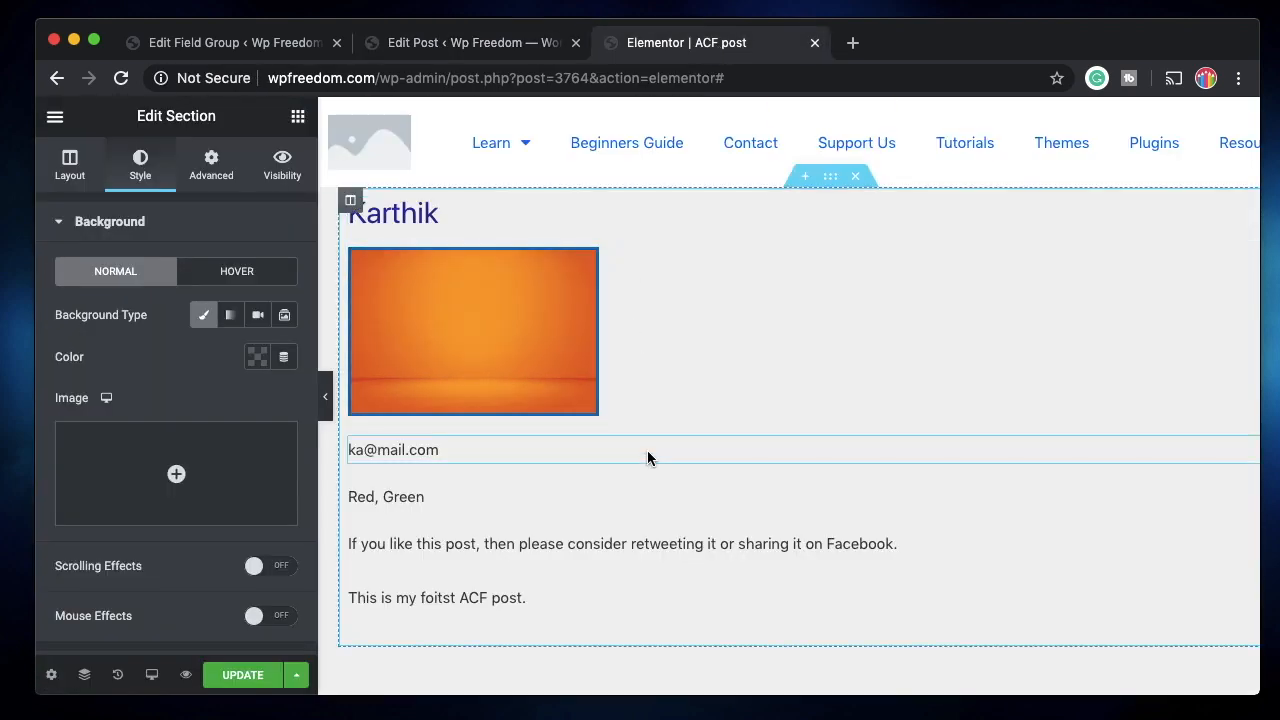
key(ctrl+shift+Tab)
key(ctrl+shift+Tab)
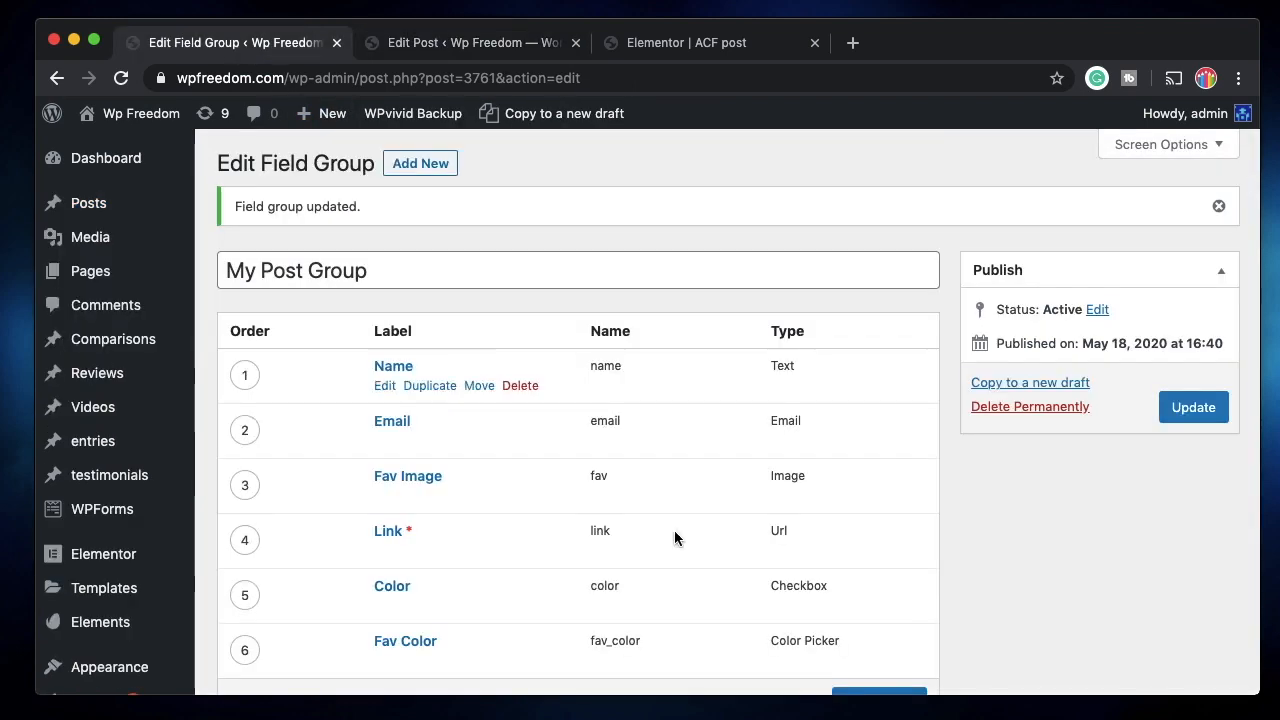
Add another field to My Post Group, view its field type list, and close it unchanged.
scroll(647, 468, down, 5)
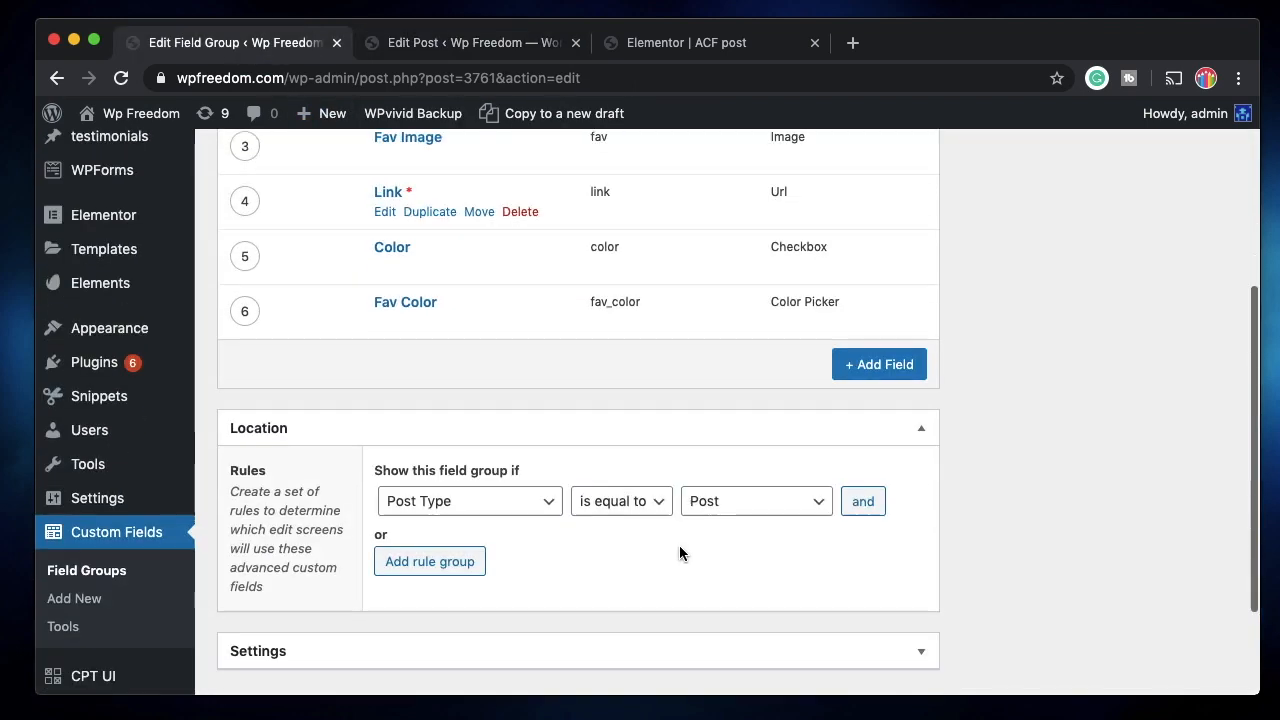
click(870, 380)
scroll(566, 450, down, 3)
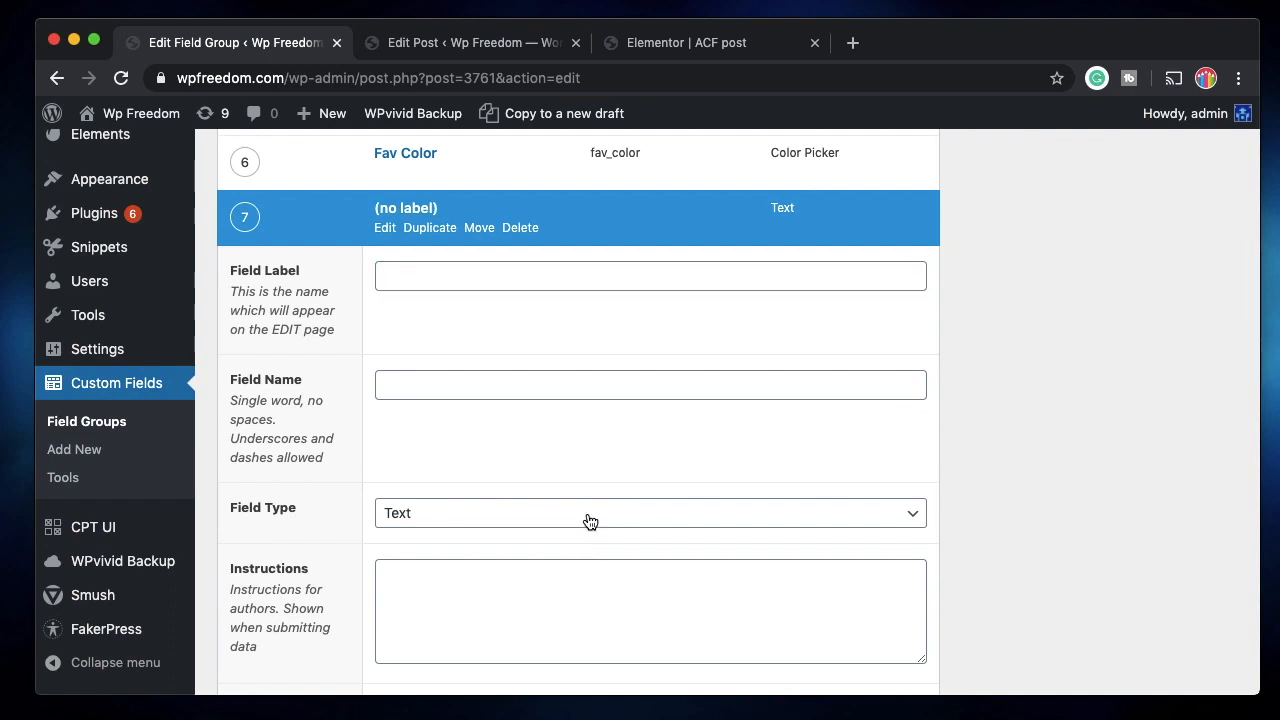
click(591, 522)
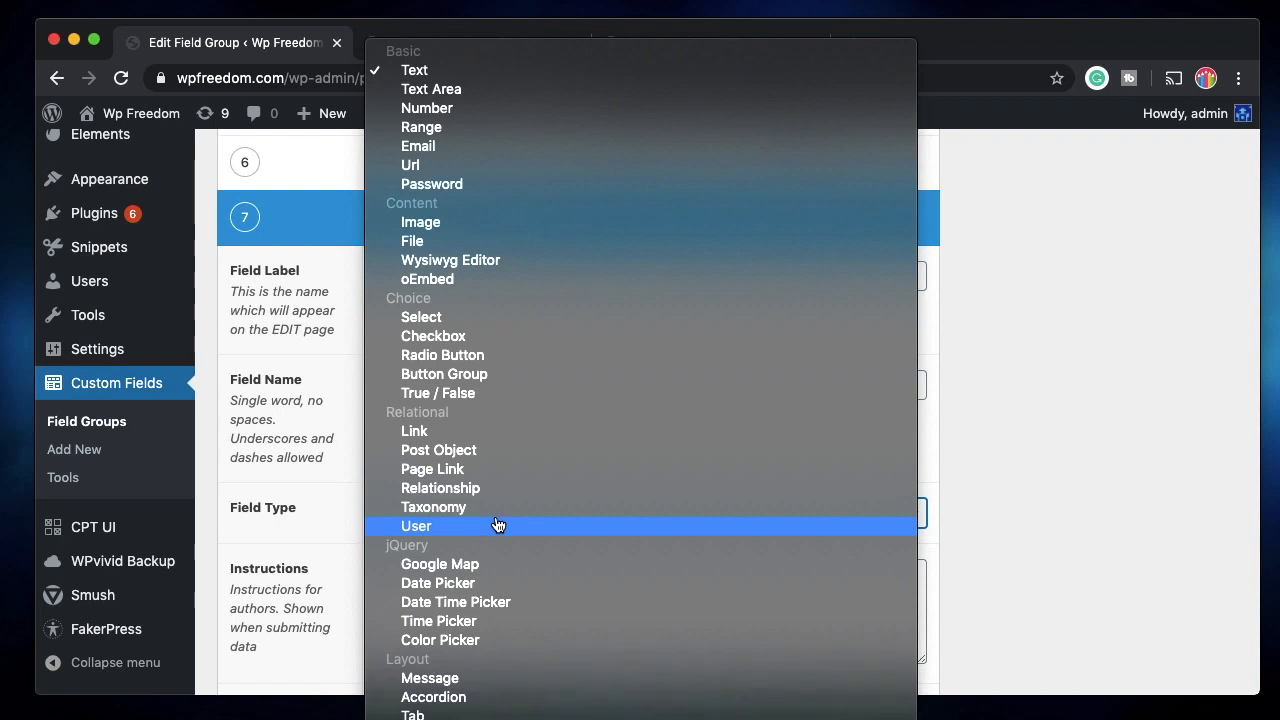
click(1045, 403)
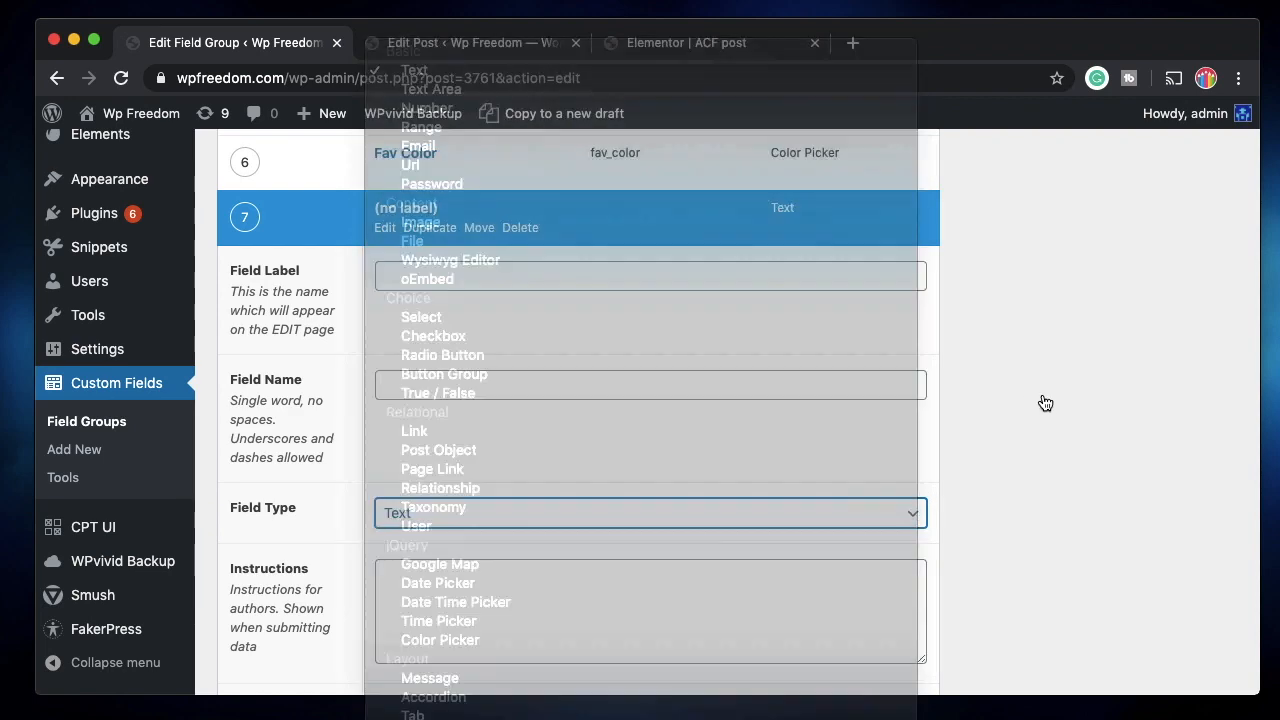
Delete the empty unlabelled seventh field and dismiss the 'Field group updated' notice.
scroll(619, 363, up, 3)
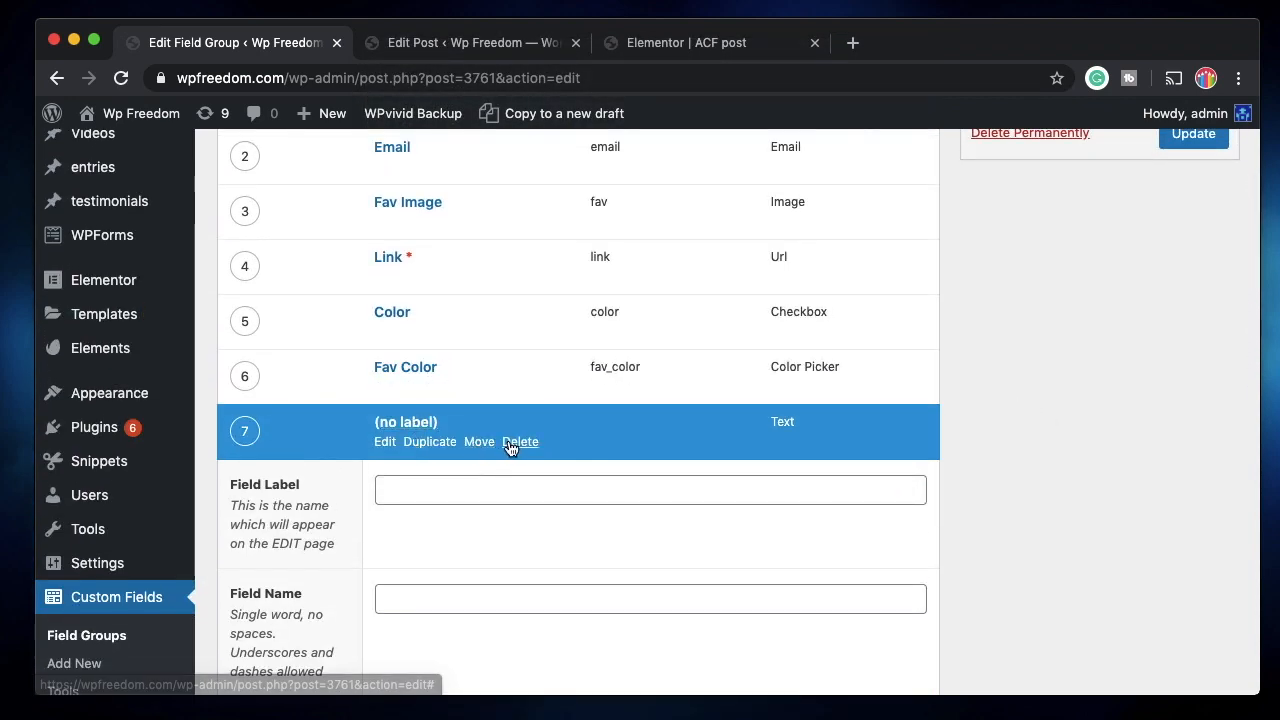
click(520, 441)
click(545, 418)
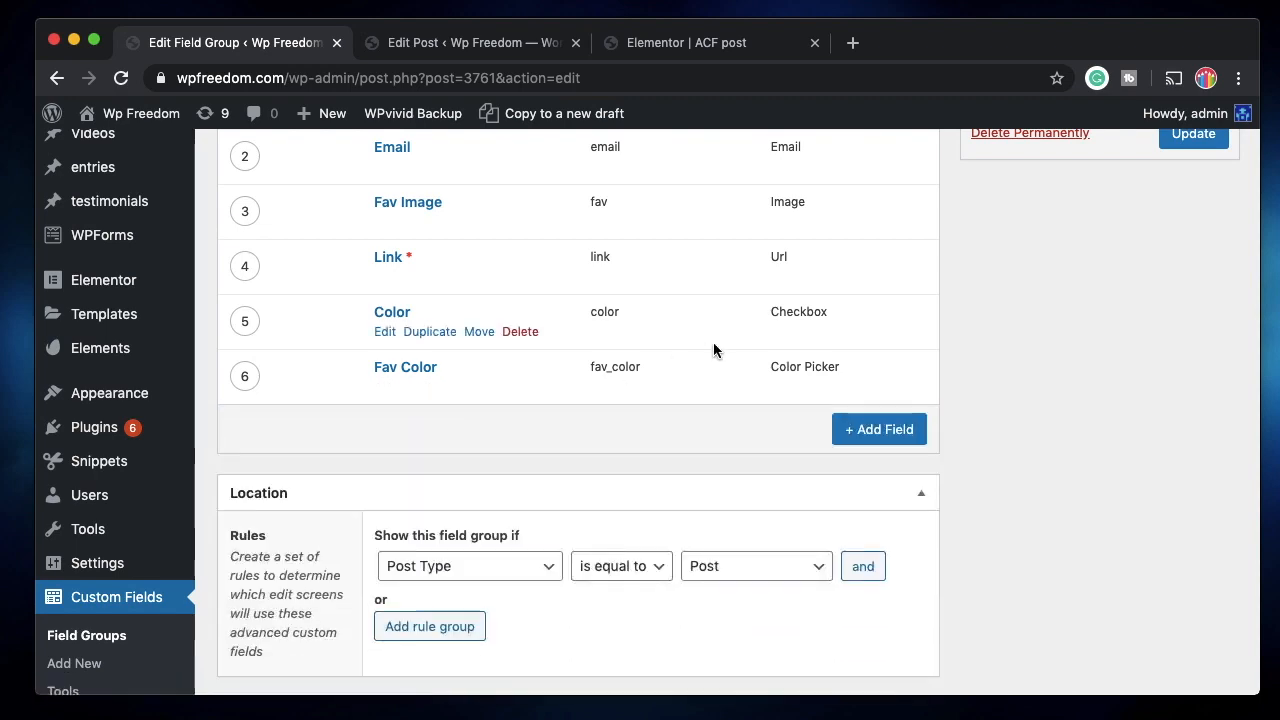
scroll(714, 351, up, 5)
click(1219, 208)
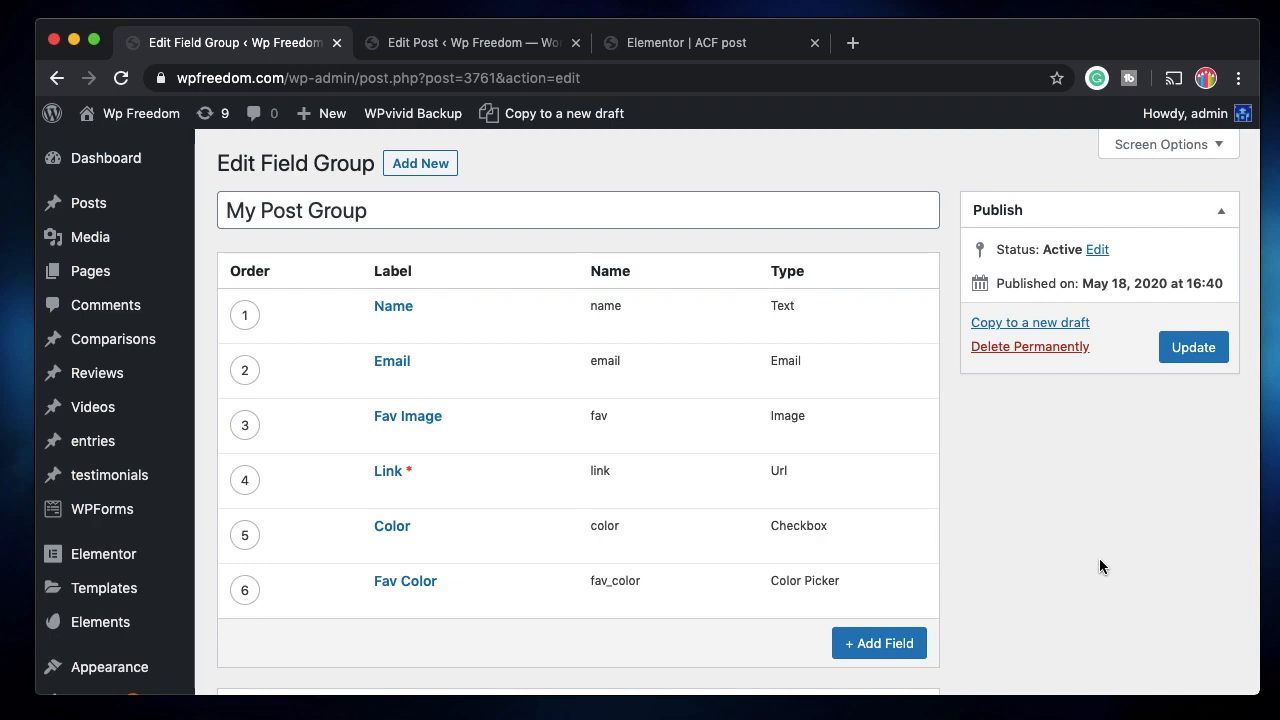
scroll(206, 434, down, 5)
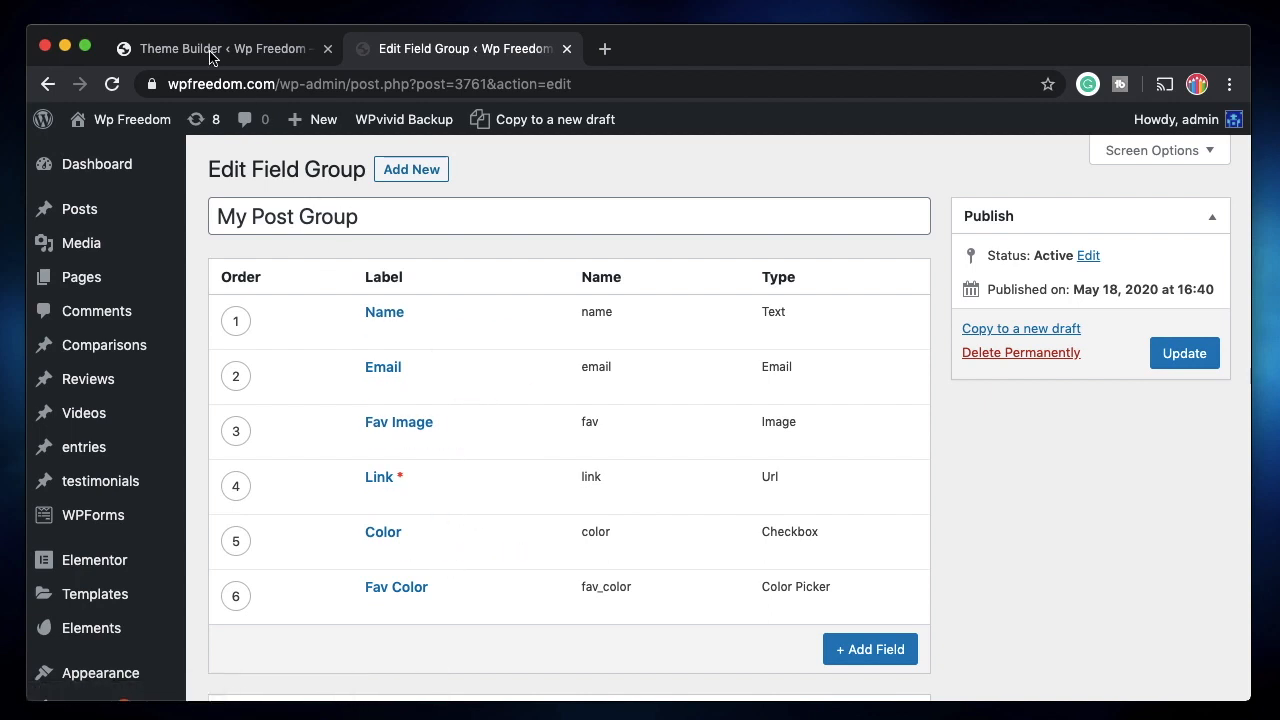
Start a new Theme Builder template and set its type to Single.
click(255, 52)
scroll(538, 452, up, 10)
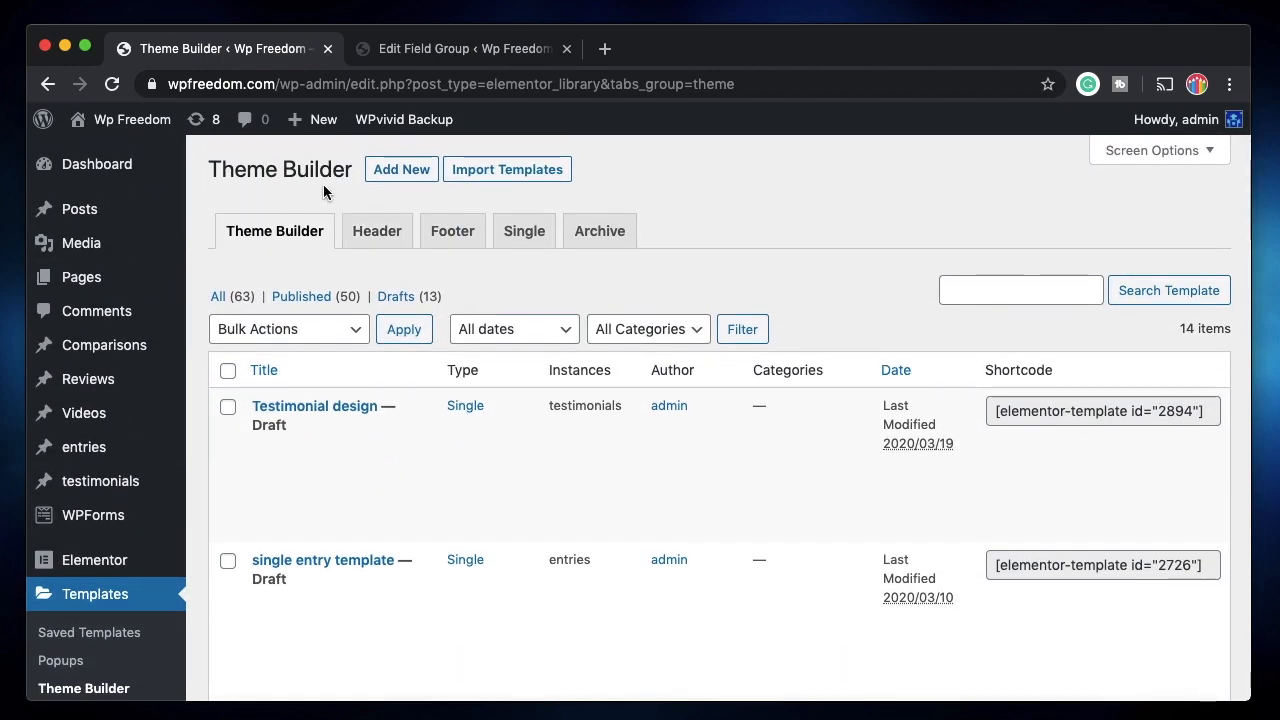
click(410, 178)
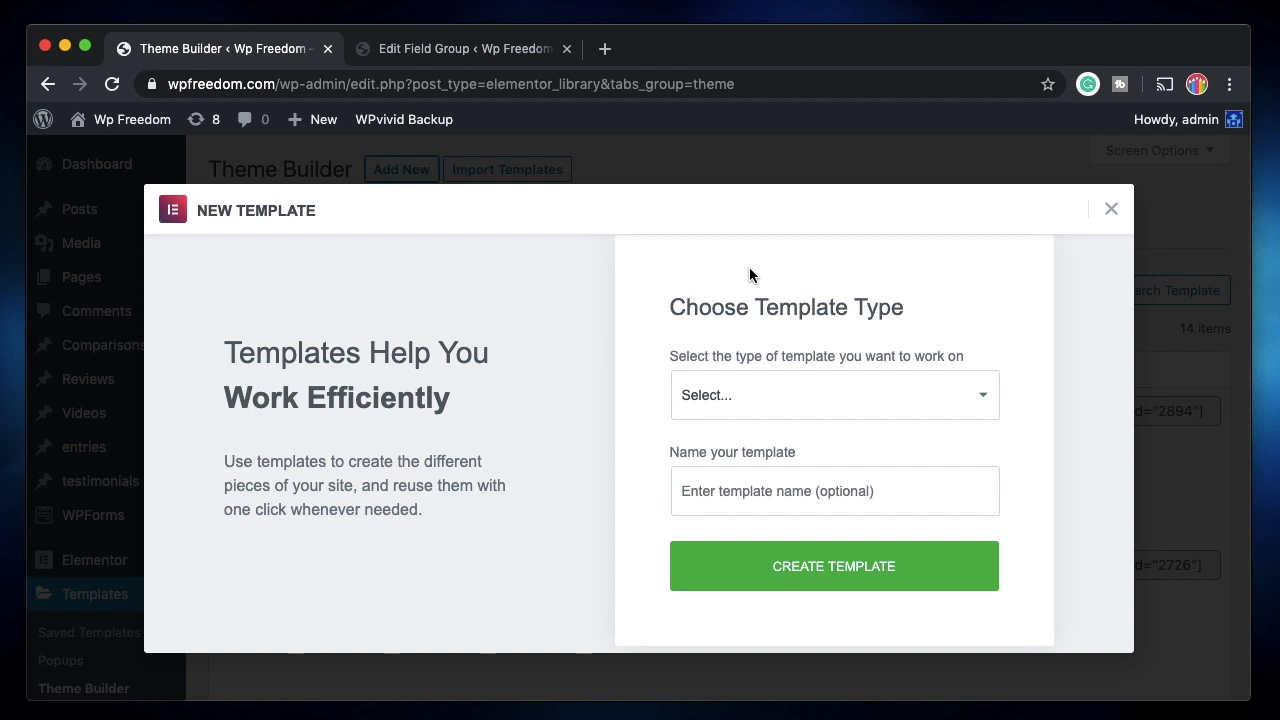
click(757, 400)
click(731, 415)
click(730, 487)
click(759, 402)
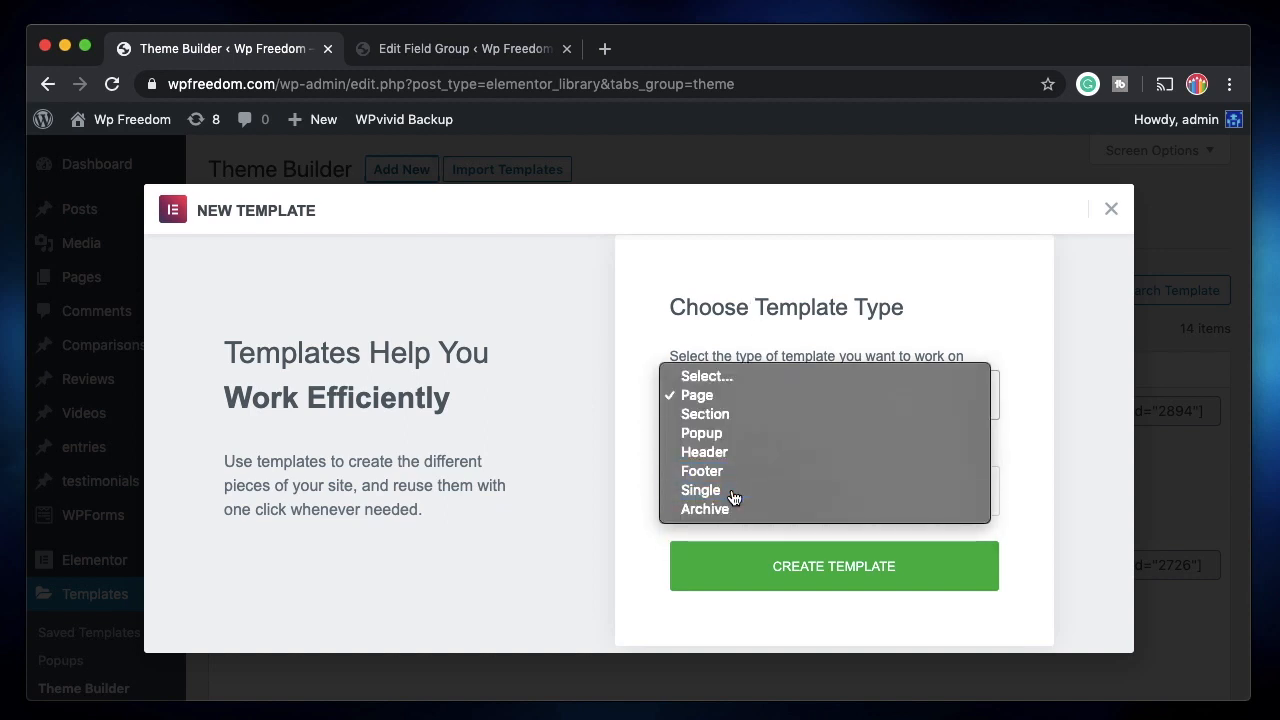
click(731, 490)
Apply the template to Posts, name it 'ACF post type', and create it.
click(743, 447)
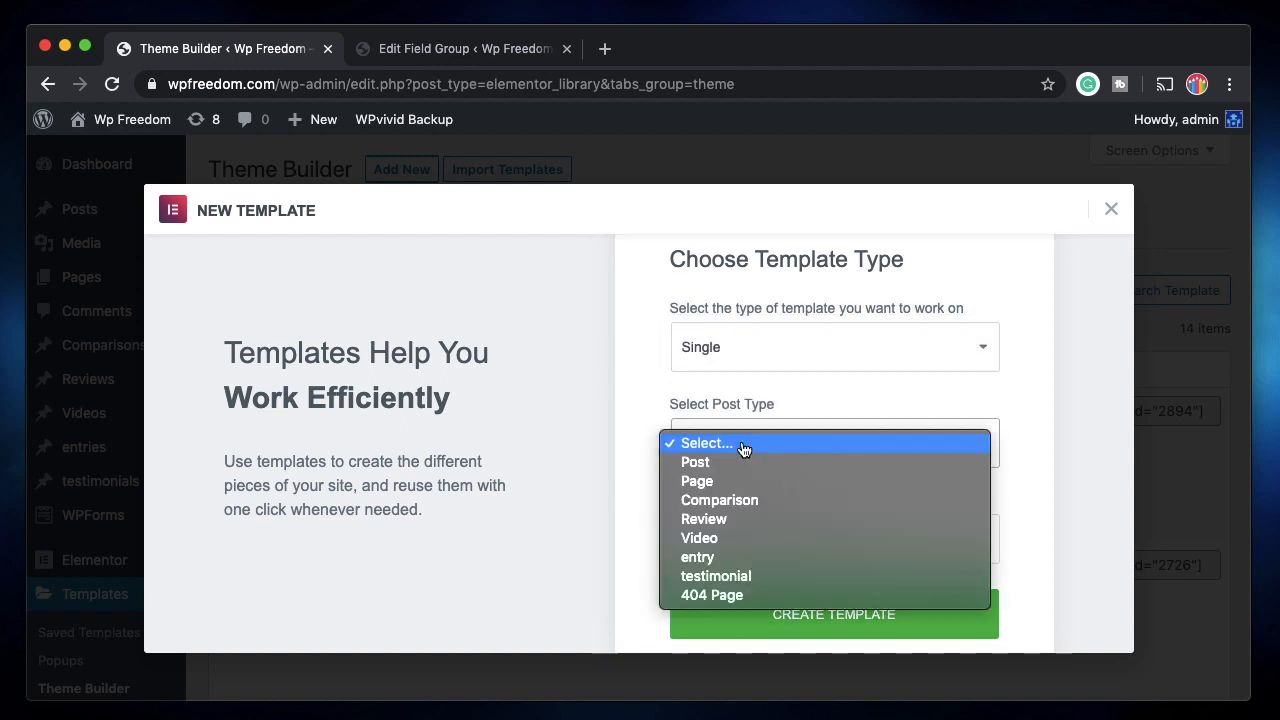
click(732, 462)
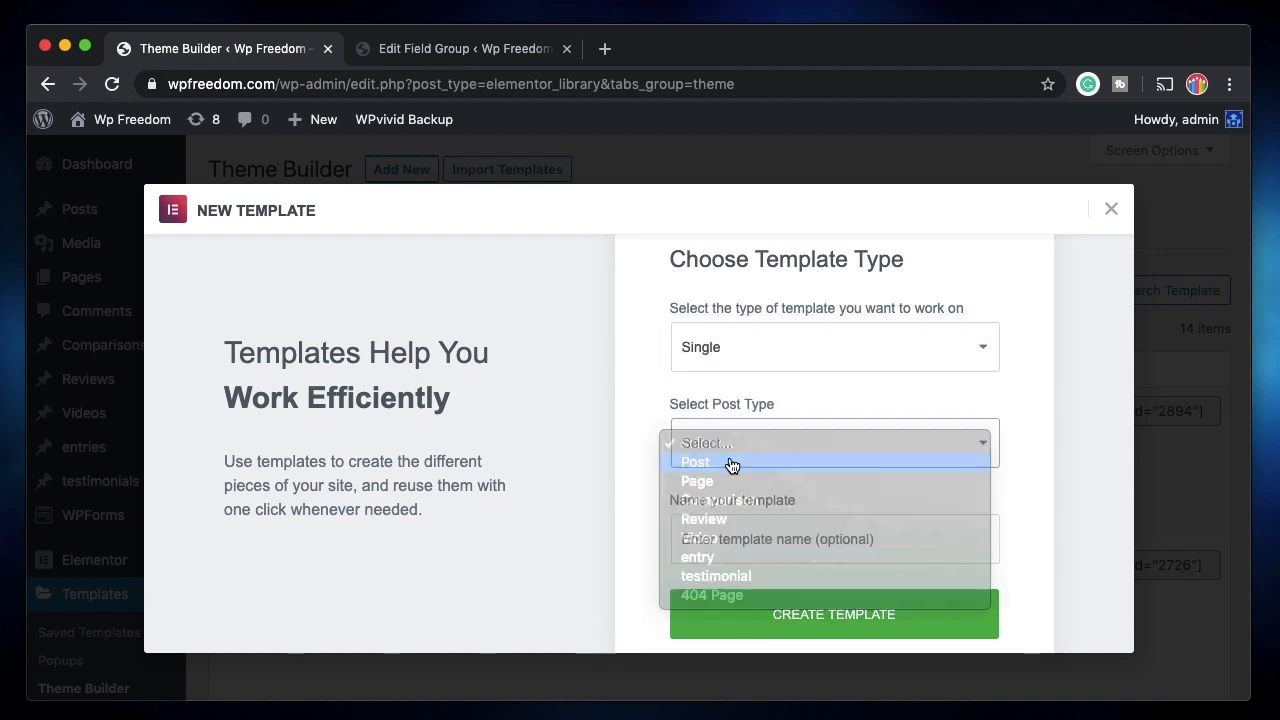
click(716, 539)
text(A)
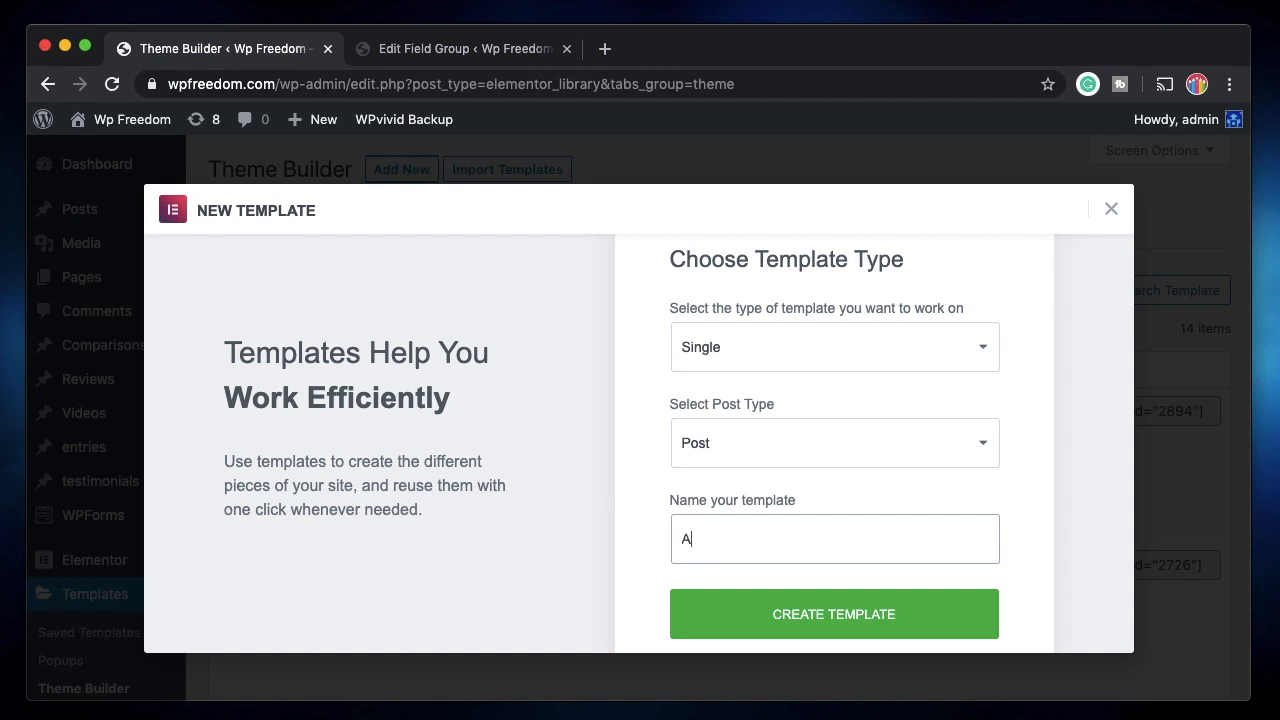
text(CF post type)
click(766, 622)
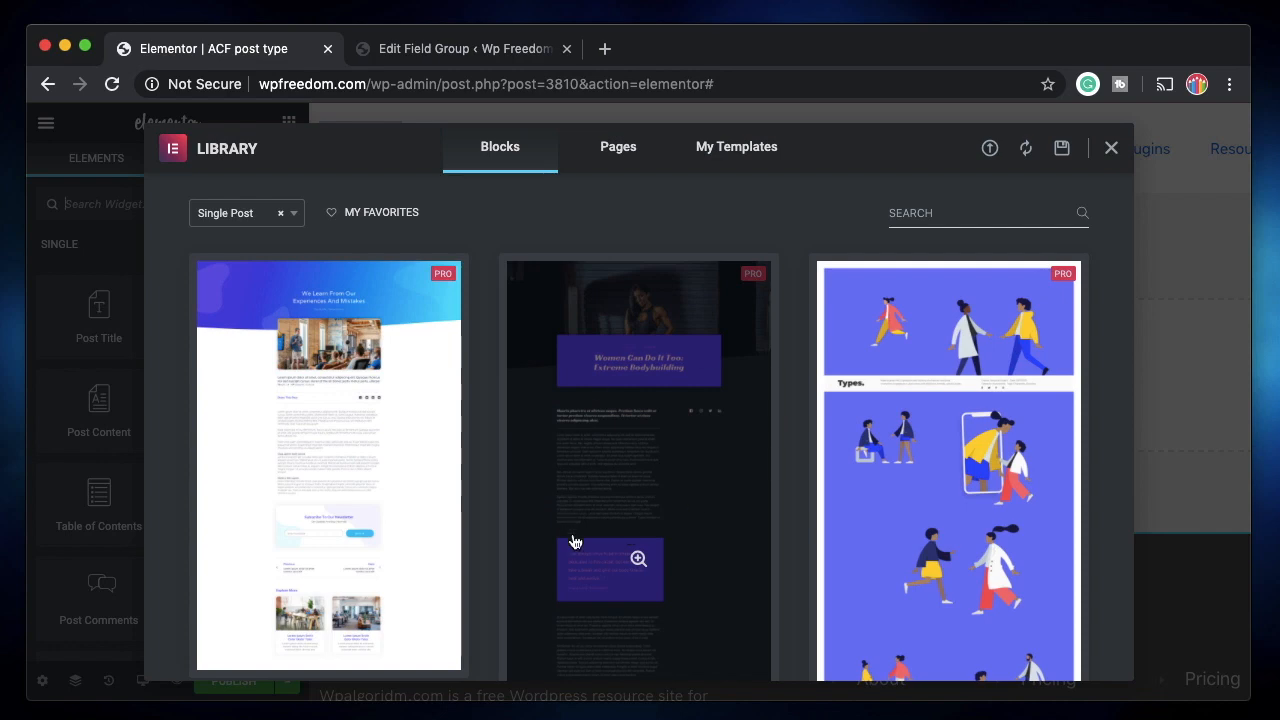
Insert a Single Post block from the Library showing author, post title, date and category.
scroll(573, 541, down, 5)
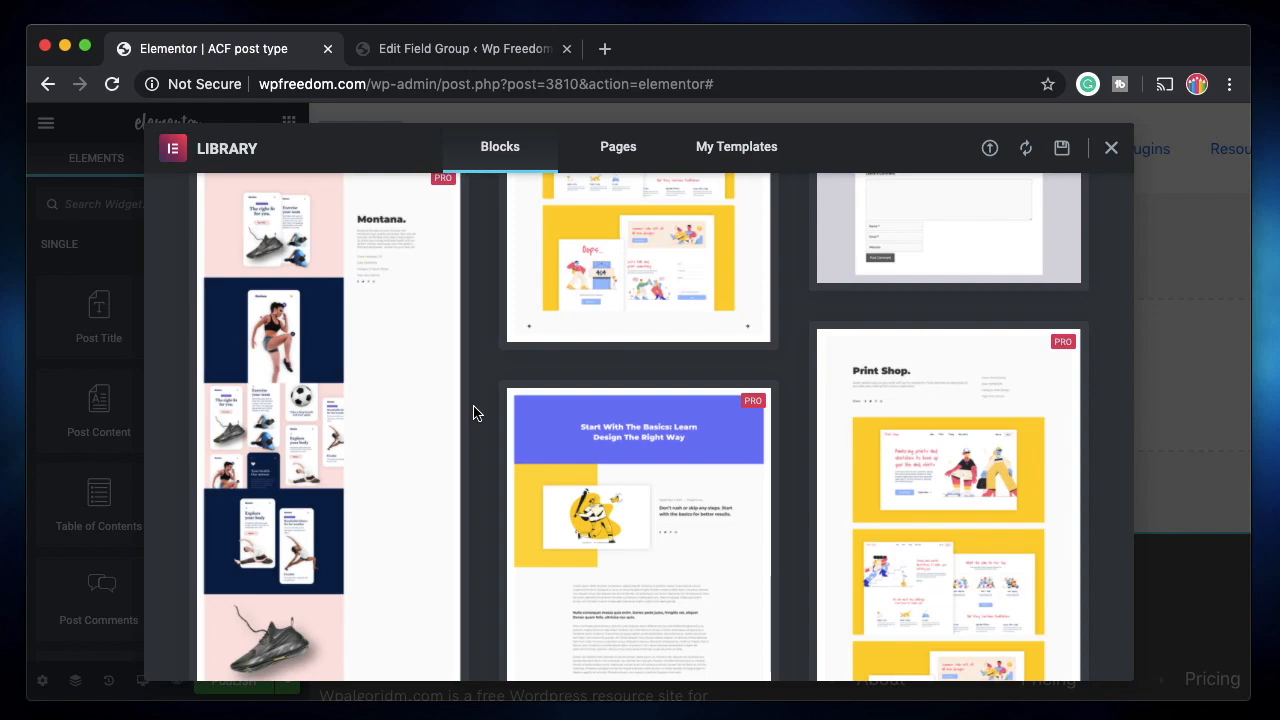
scroll(474, 413, up, 10)
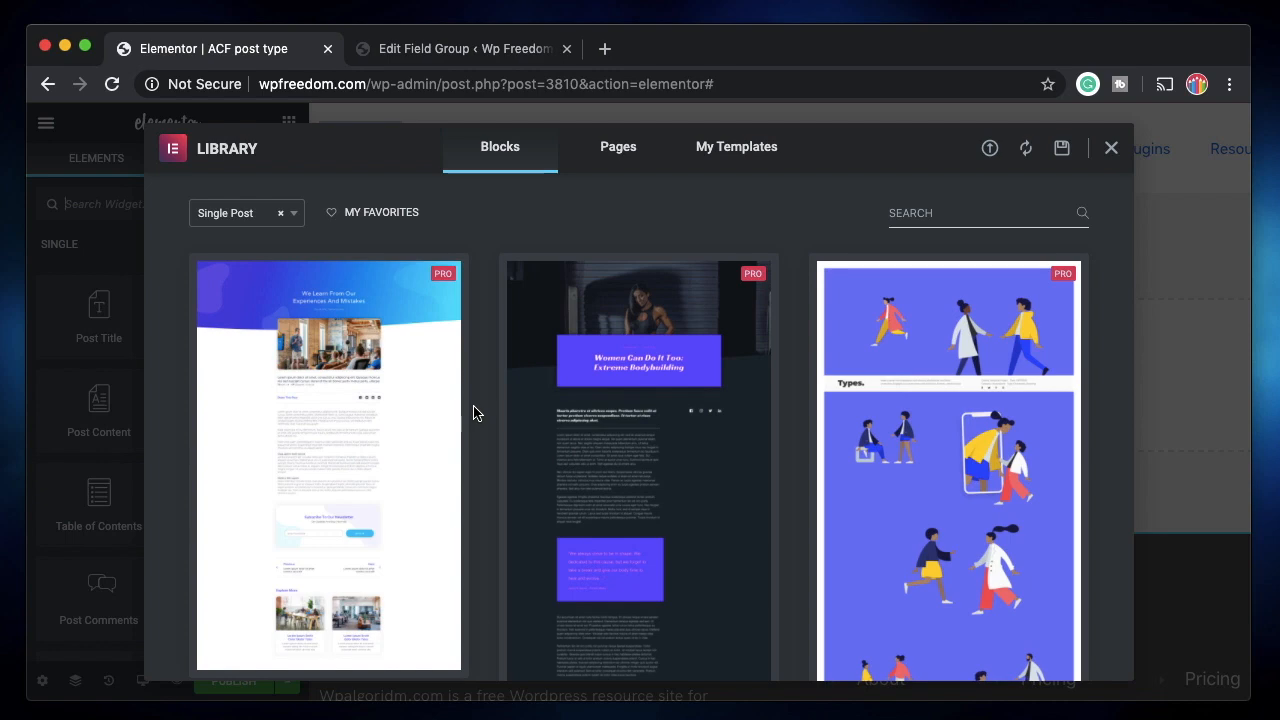
scroll(474, 413, down, 5)
click(242, 575)
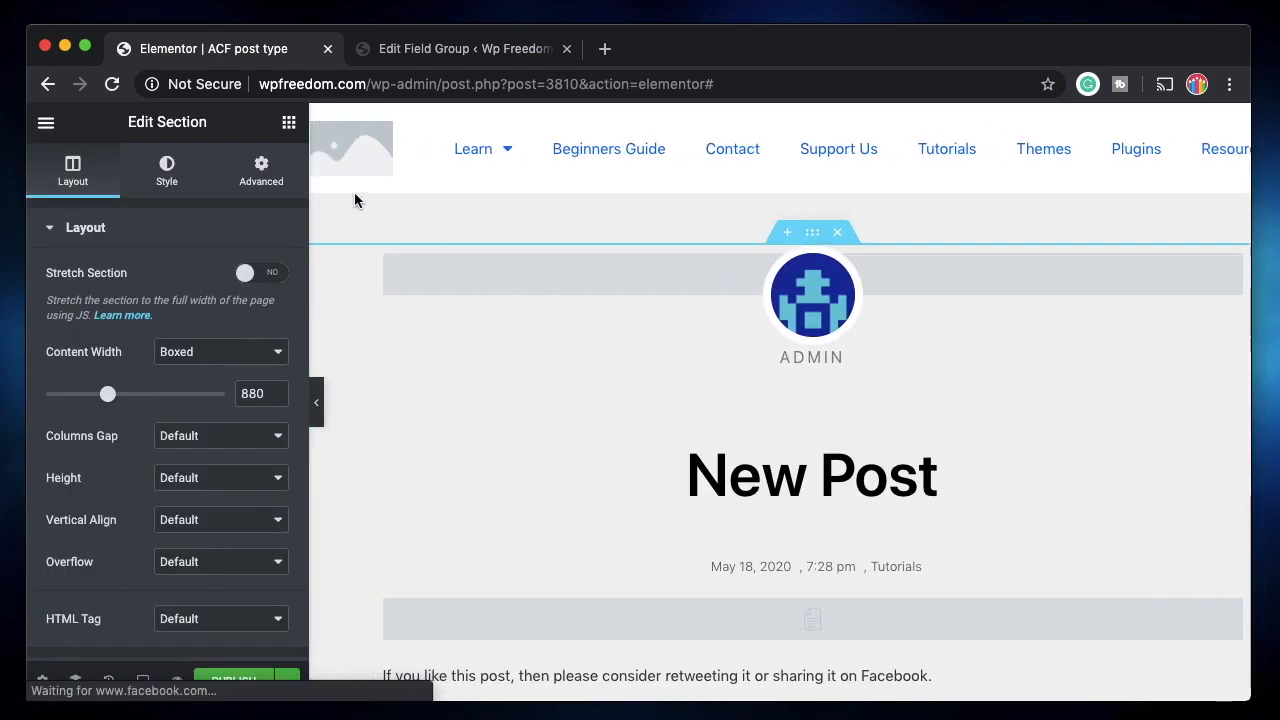
click(290, 124)
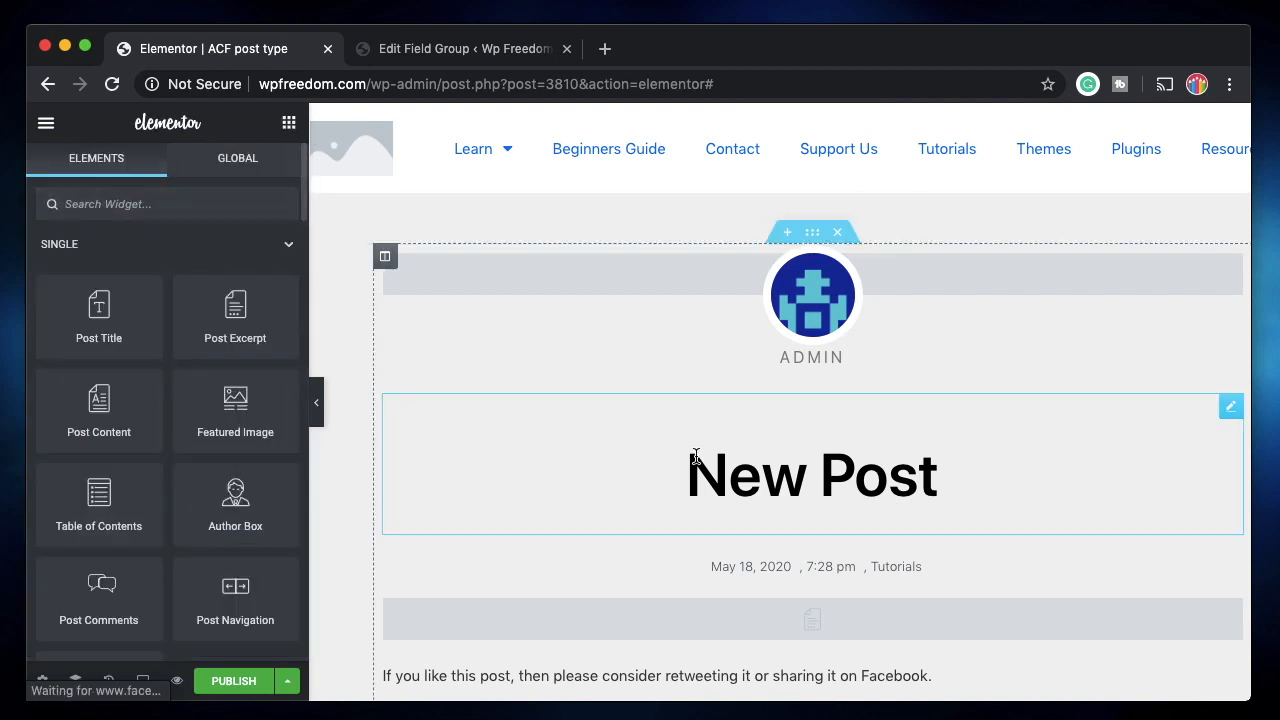
scroll(692, 457, down, 3)
Drag an Inner Section into the post and set its minimum height to 200.
key(ctrl+Tab)
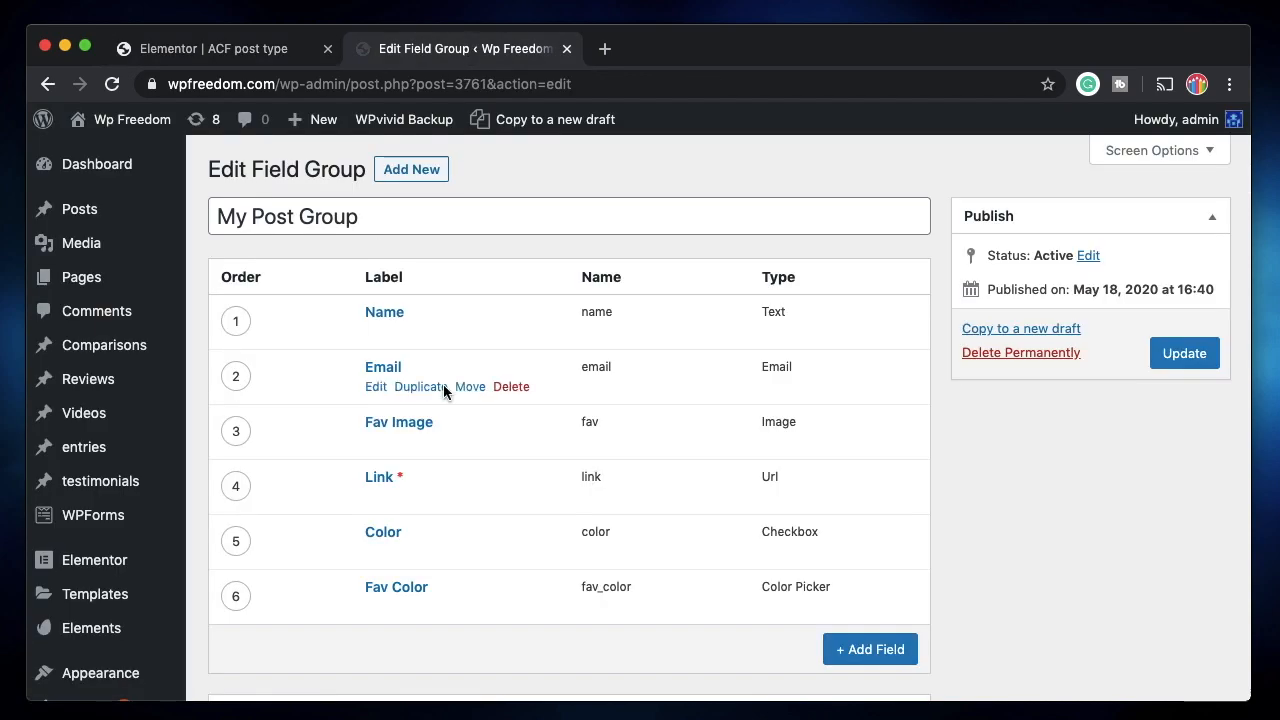
key(ctrl+Tab)
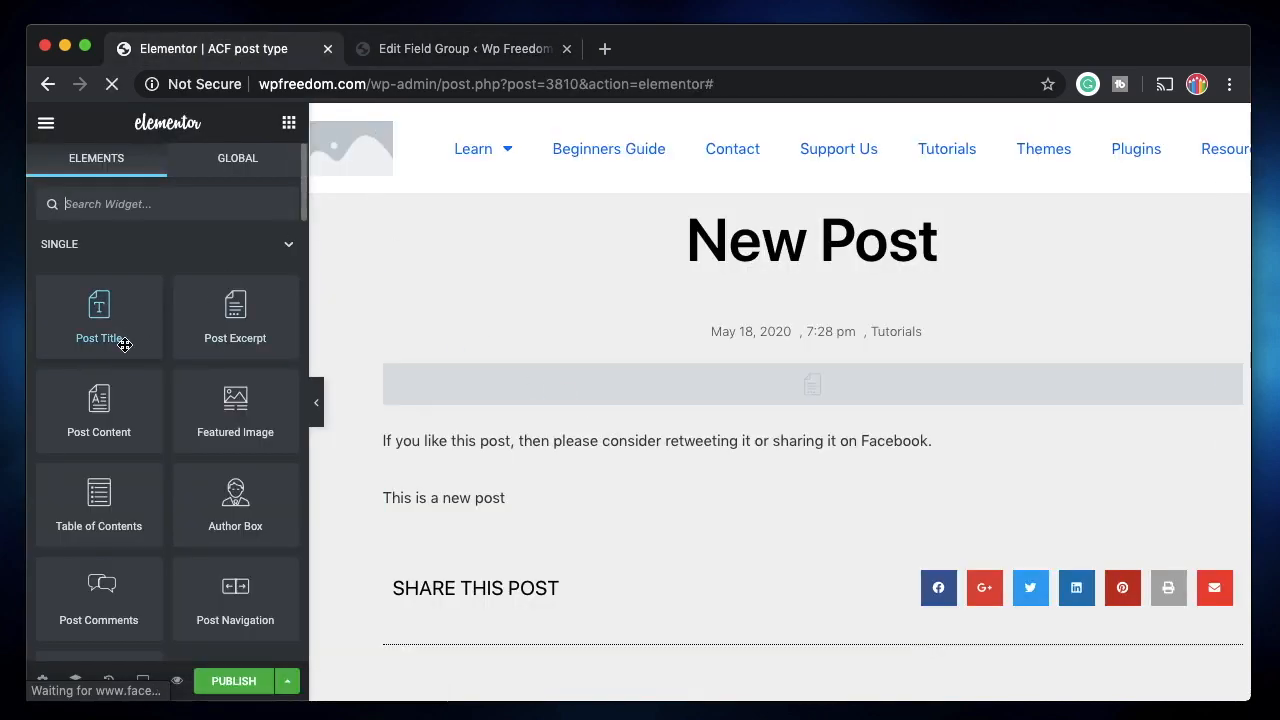
scroll(172, 277, down, 5)
drag(110, 305, 546, 398)
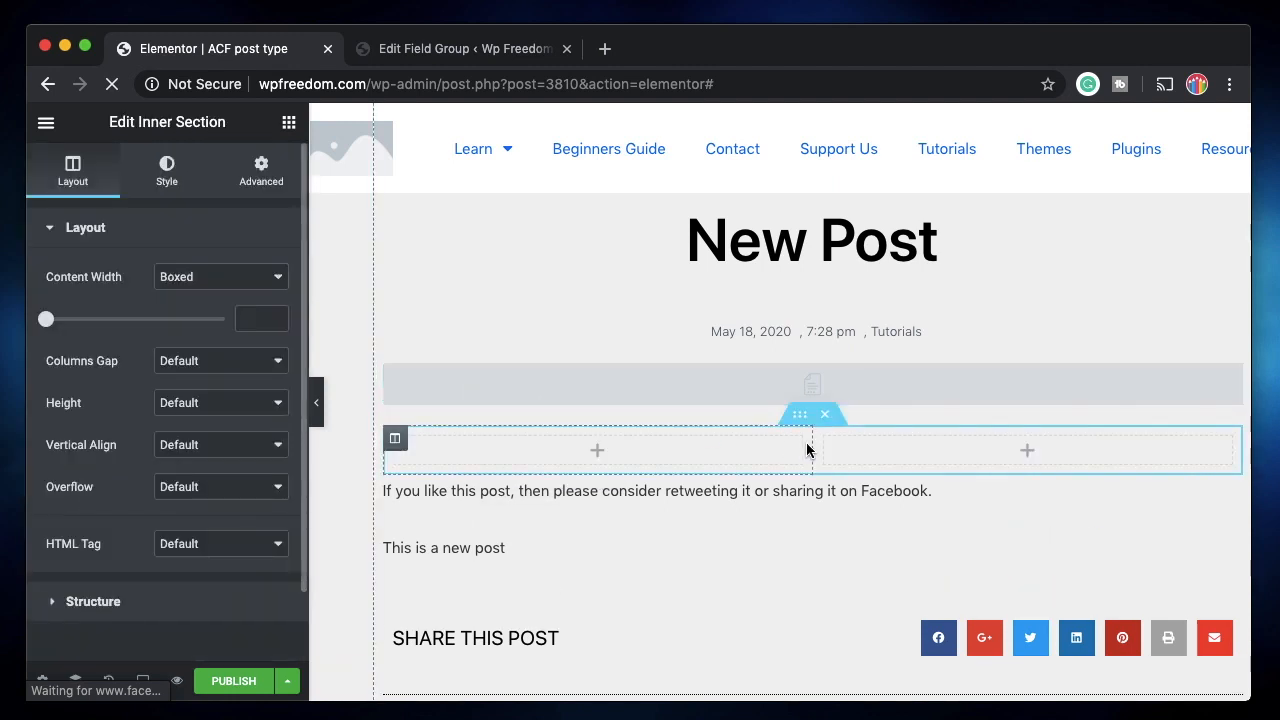
click(238, 403)
click(214, 419)
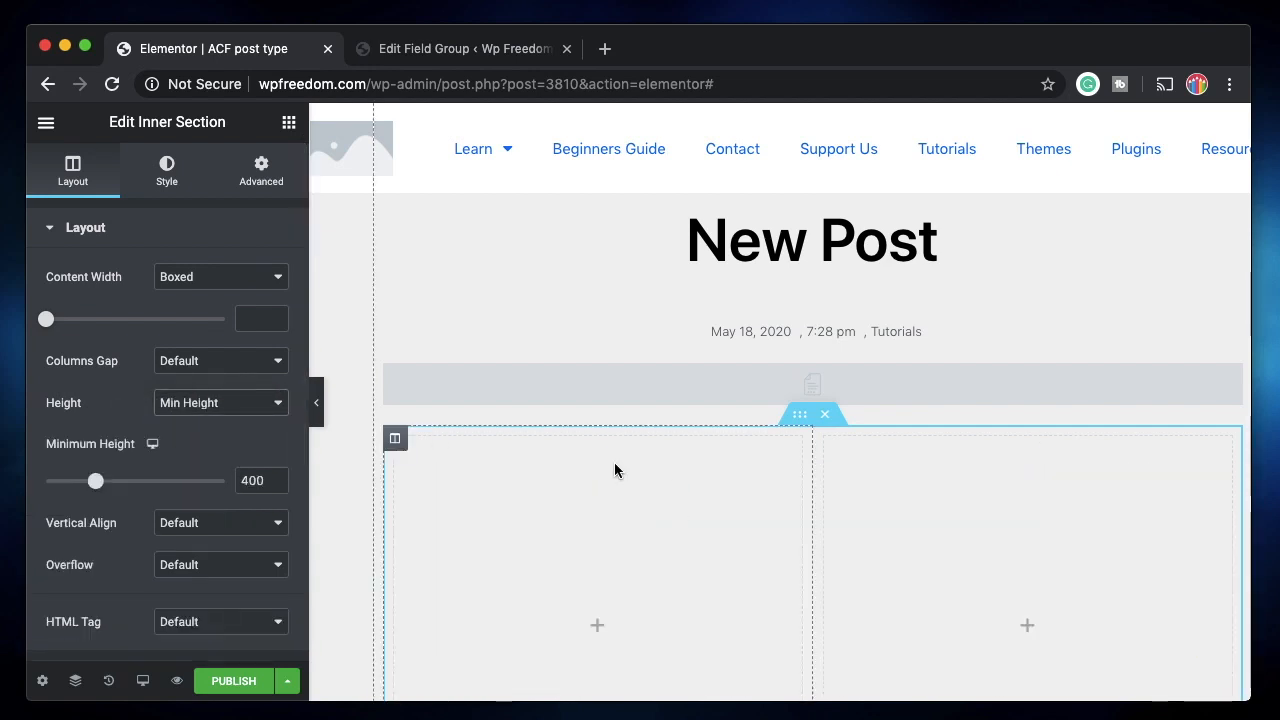
scroll(591, 594, down, 3)
double_click(246, 480)
text(200)
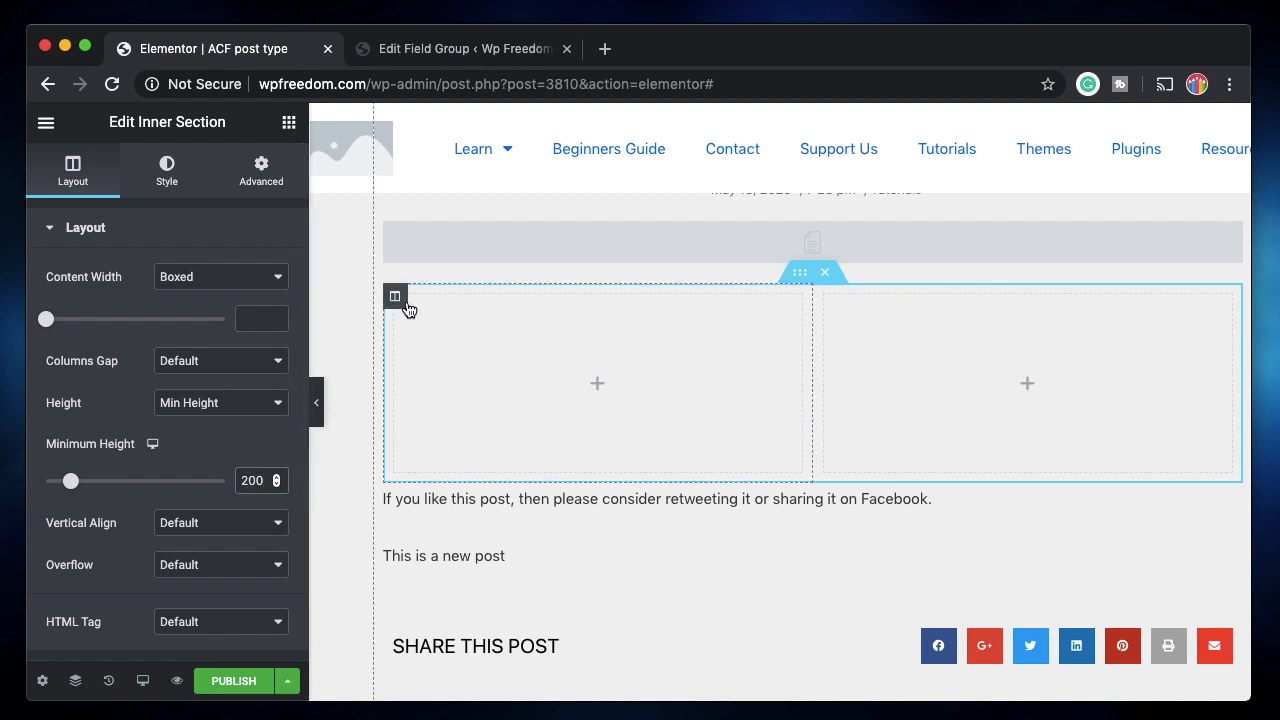
Add a third column to the inner section.
right_click(408, 309)
click(464, 389)
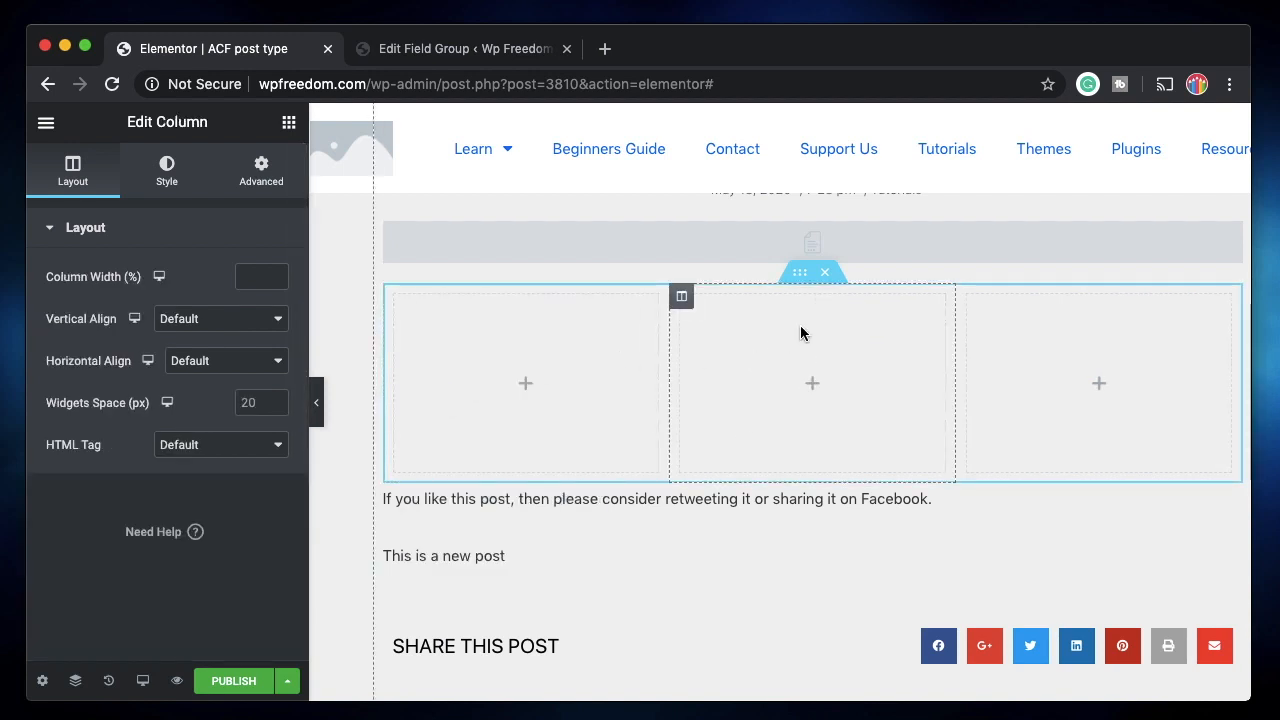
click(799, 280)
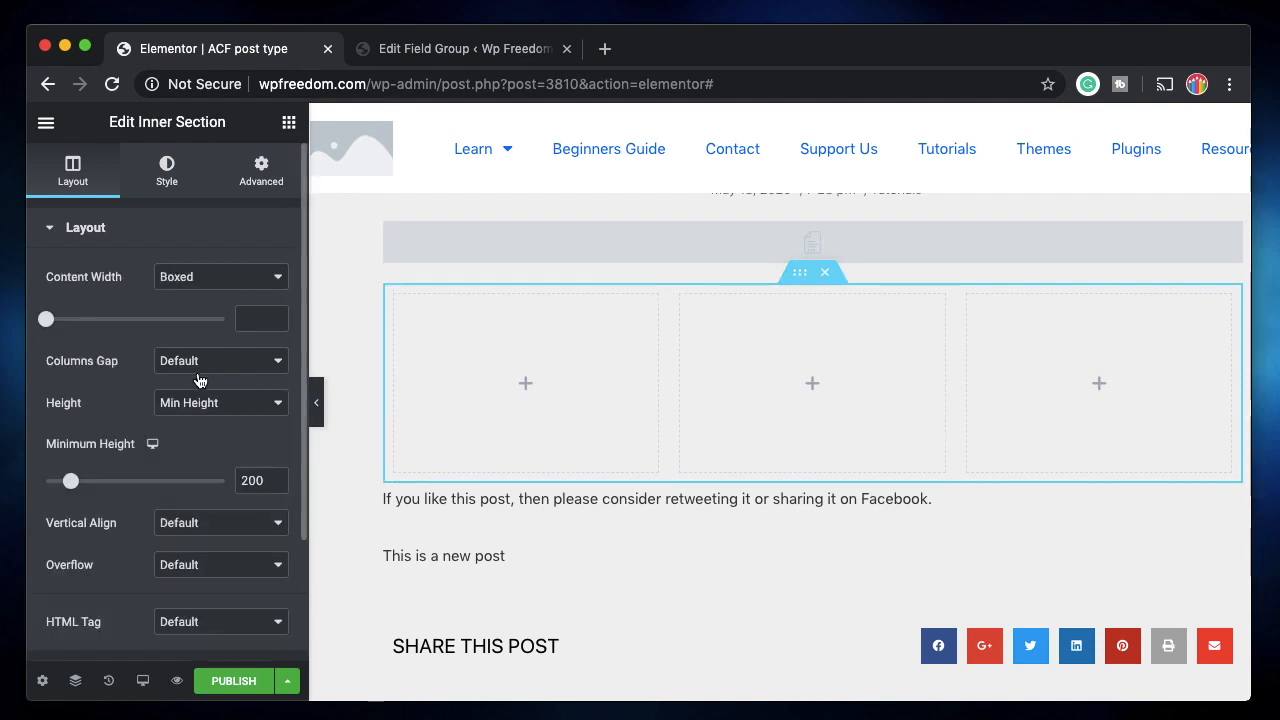
Give the inner section a Classic background in its Style settings.
click(167, 172)
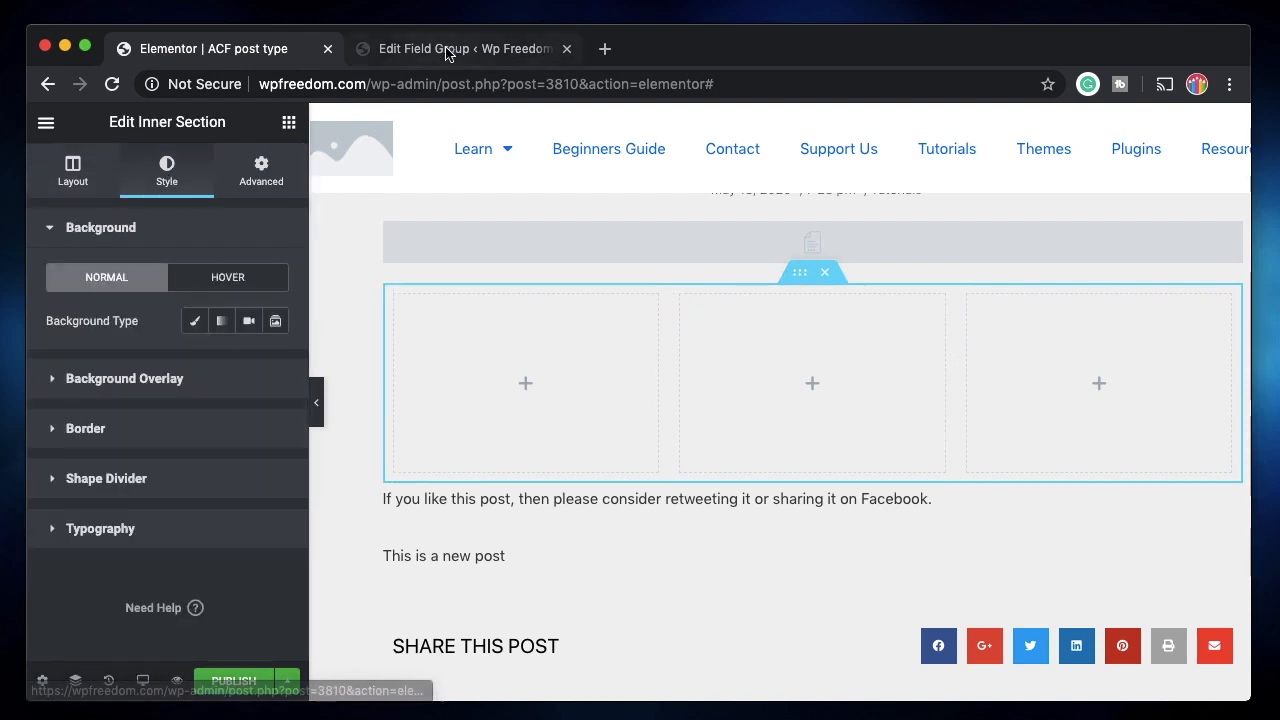
click(449, 47)
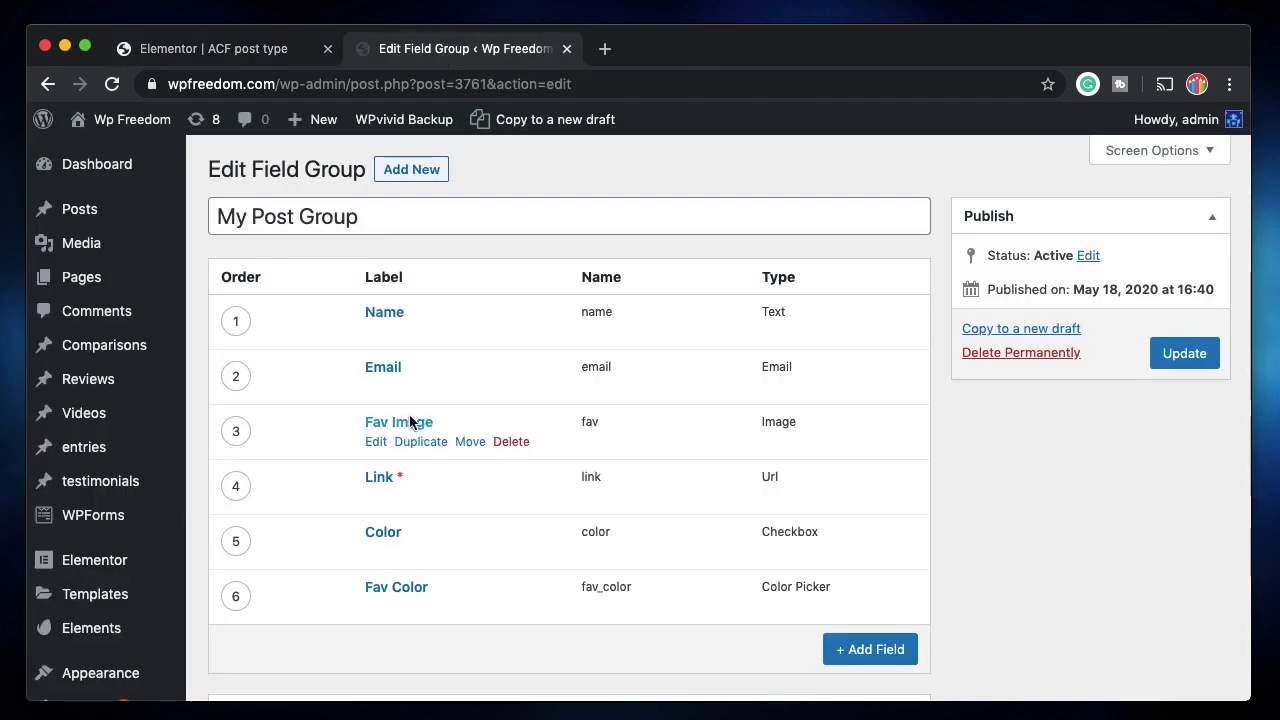
click(252, 52)
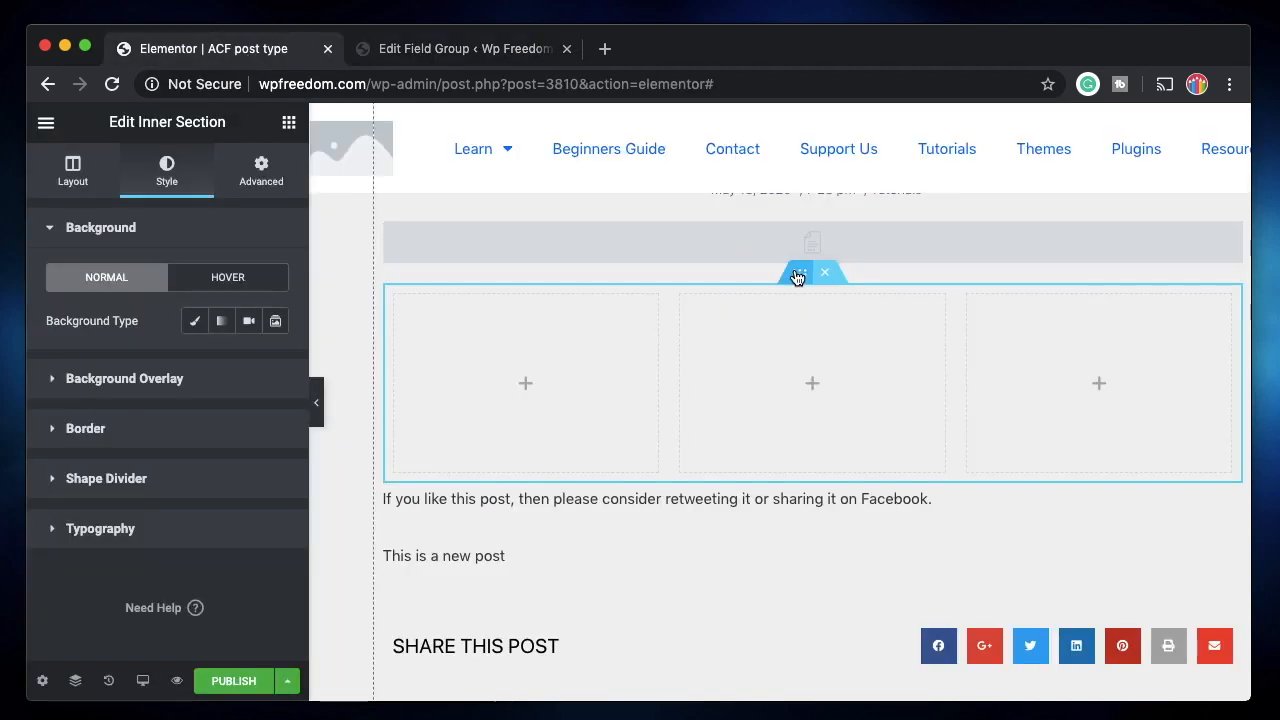
click(186, 330)
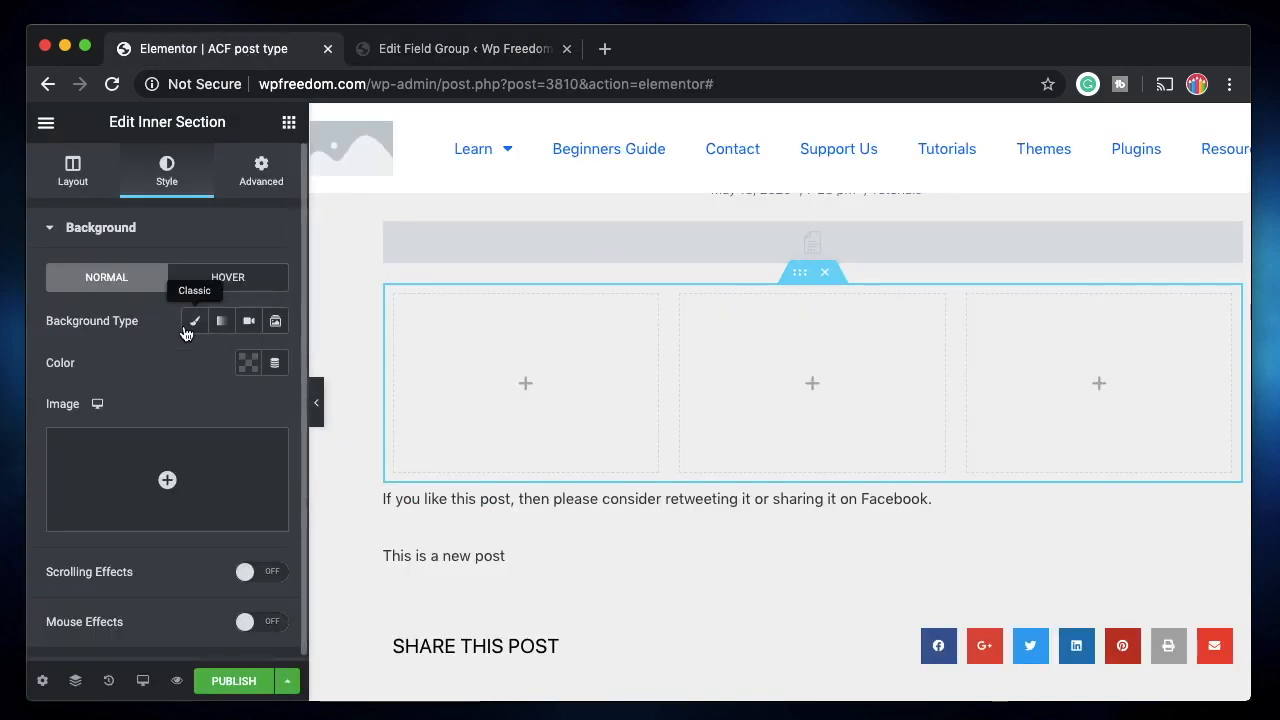
click(275, 363)
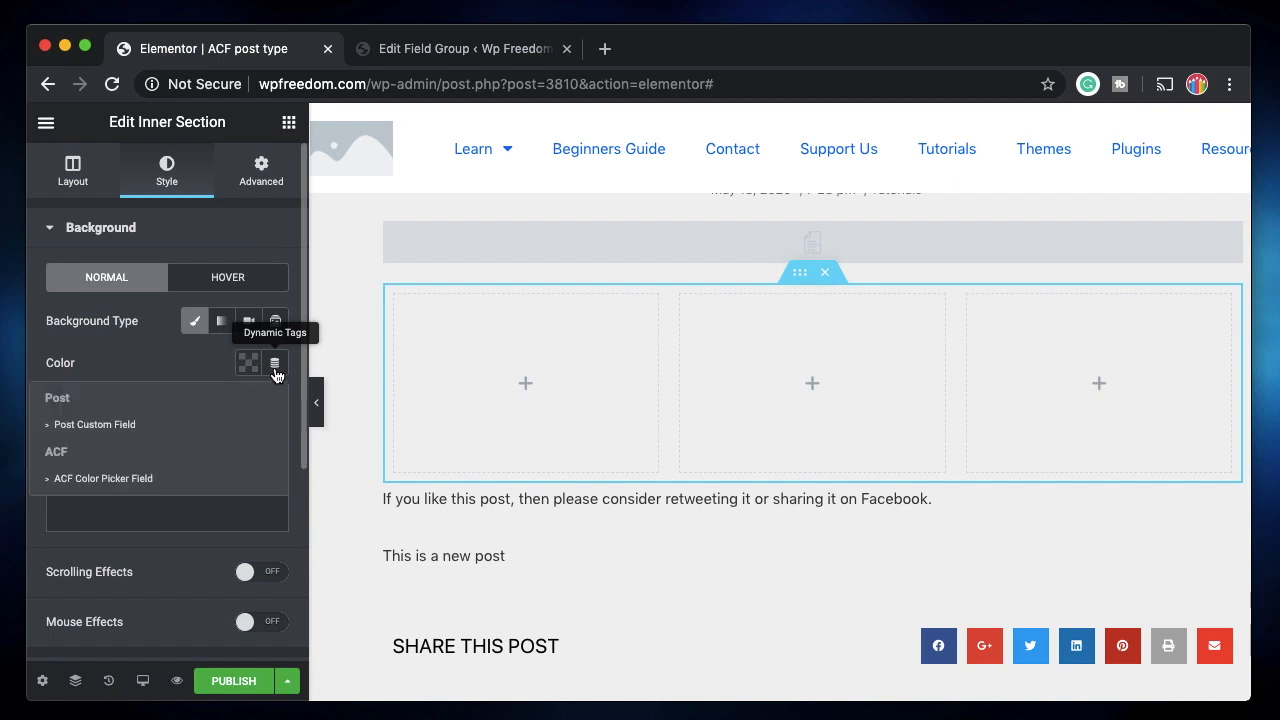
scroll(220, 432, down, 2)
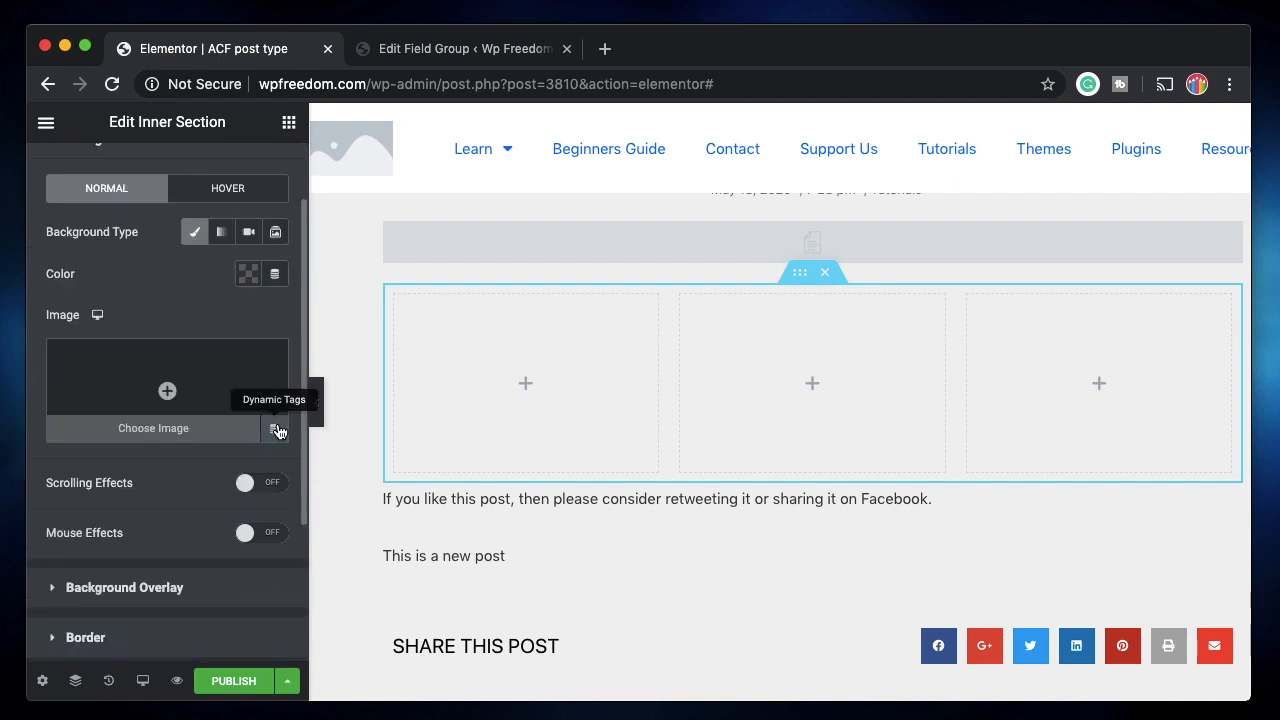
Set the background image to the ACF Image Field with key Fav Image.
click(277, 429)
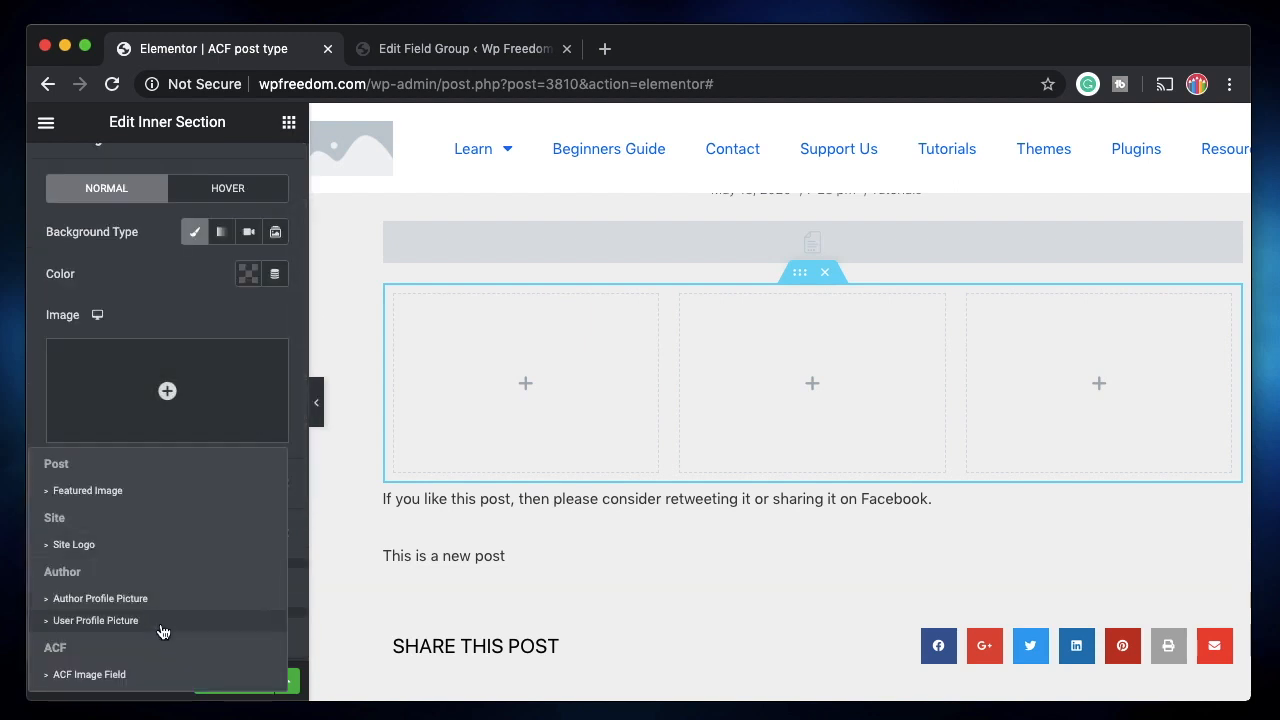
click(143, 675)
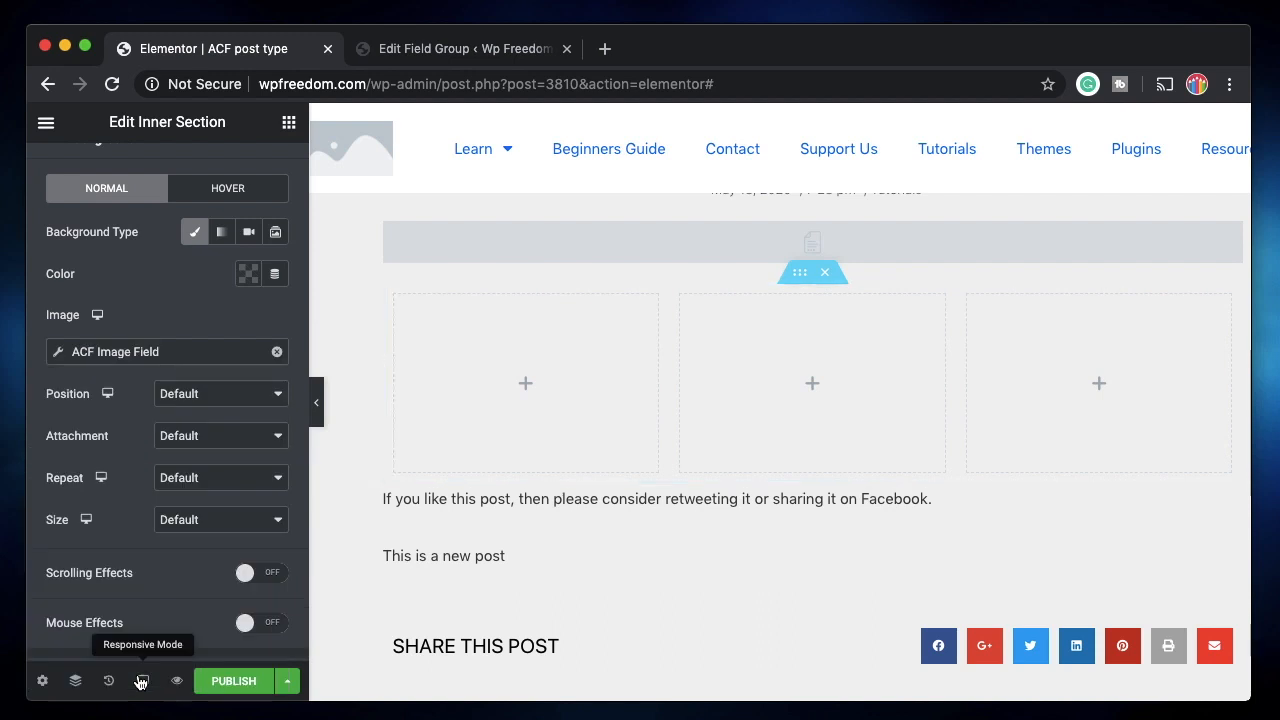
click(164, 358)
click(240, 448)
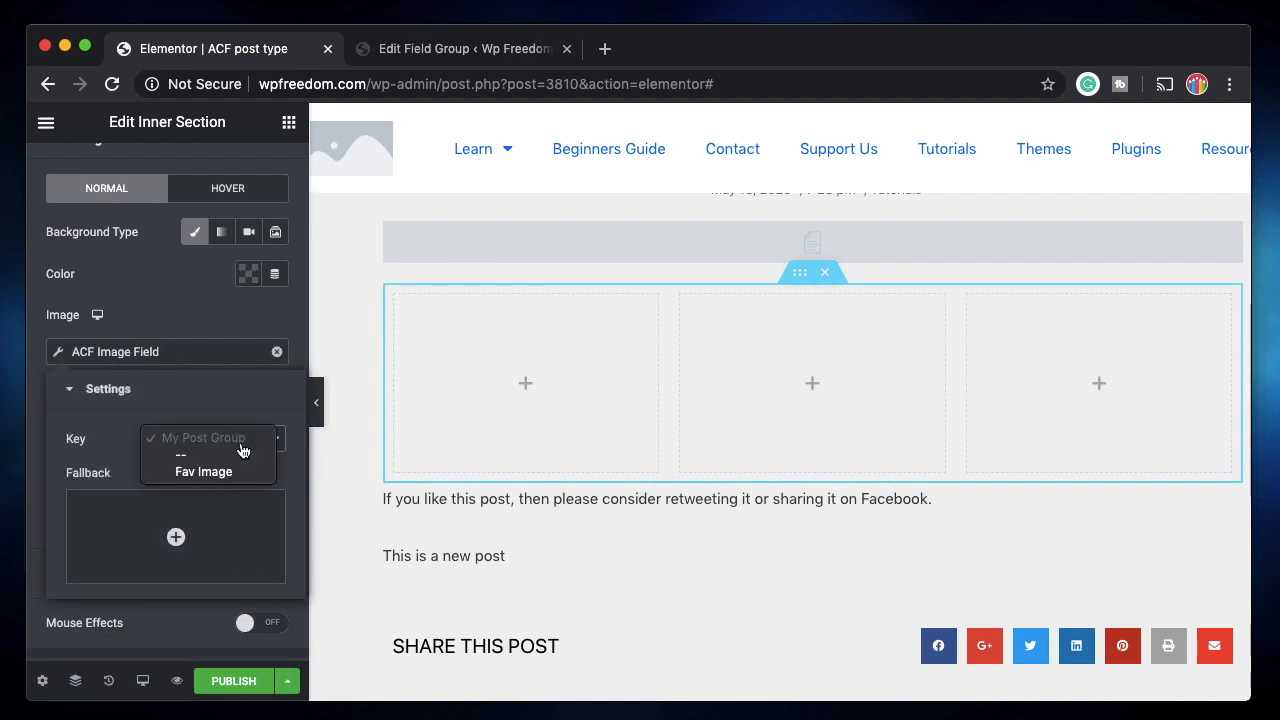
click(224, 473)
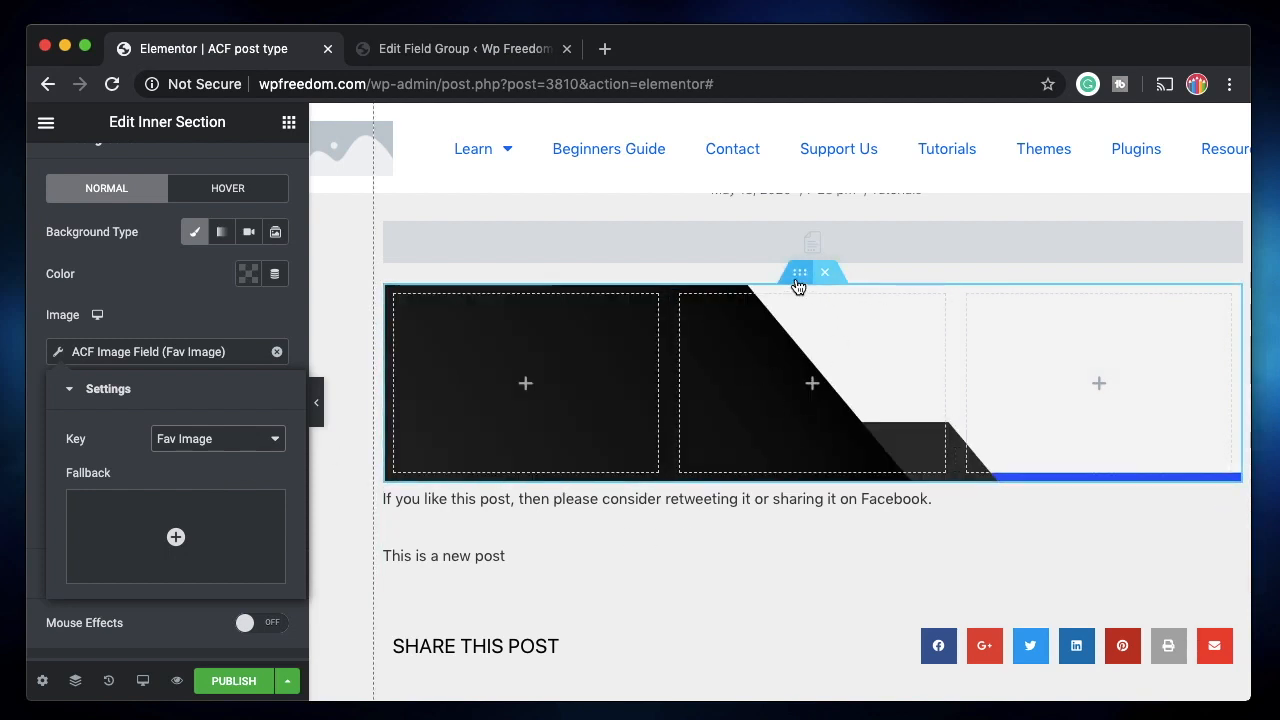
click(237, 320)
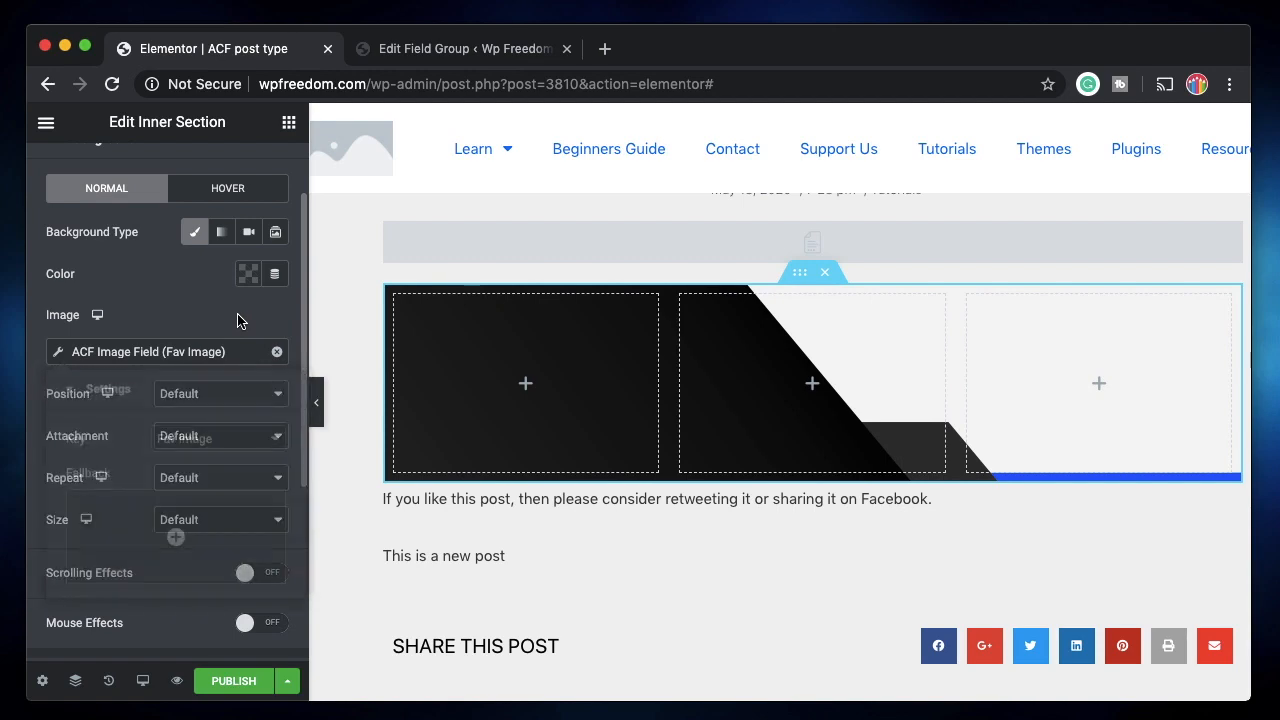
click(527, 384)
click(465, 48)
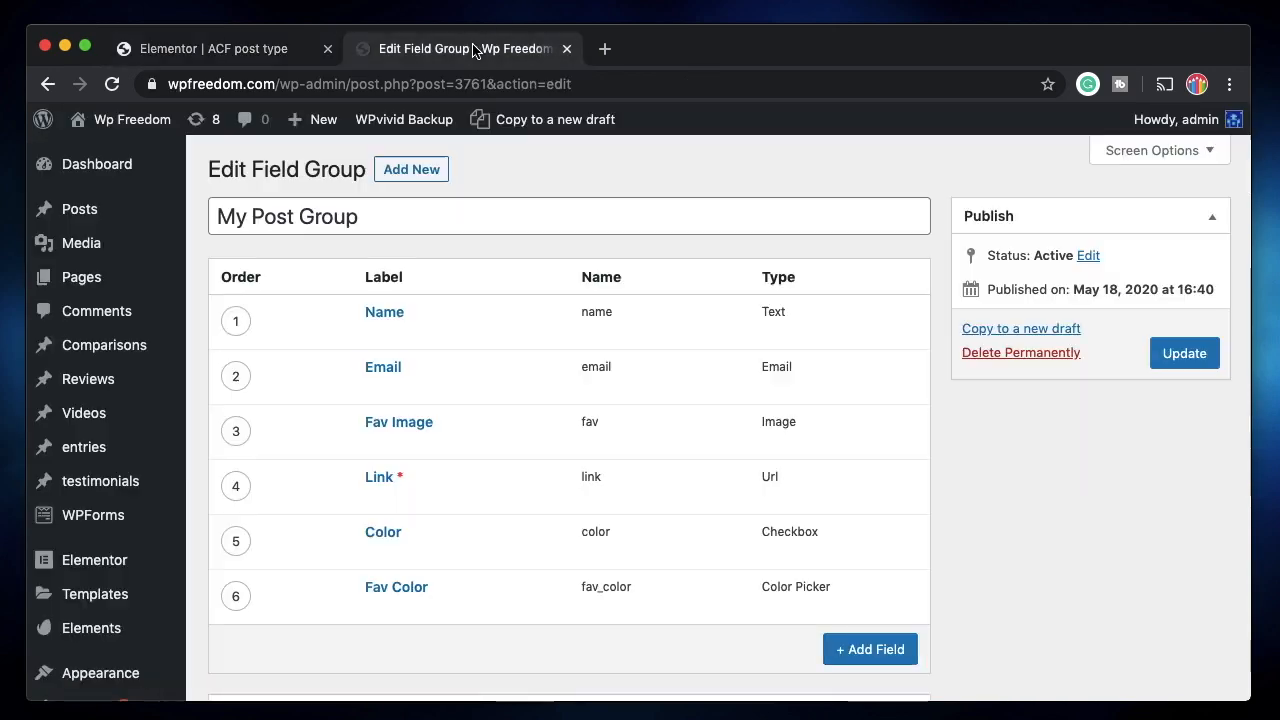
click(250, 48)
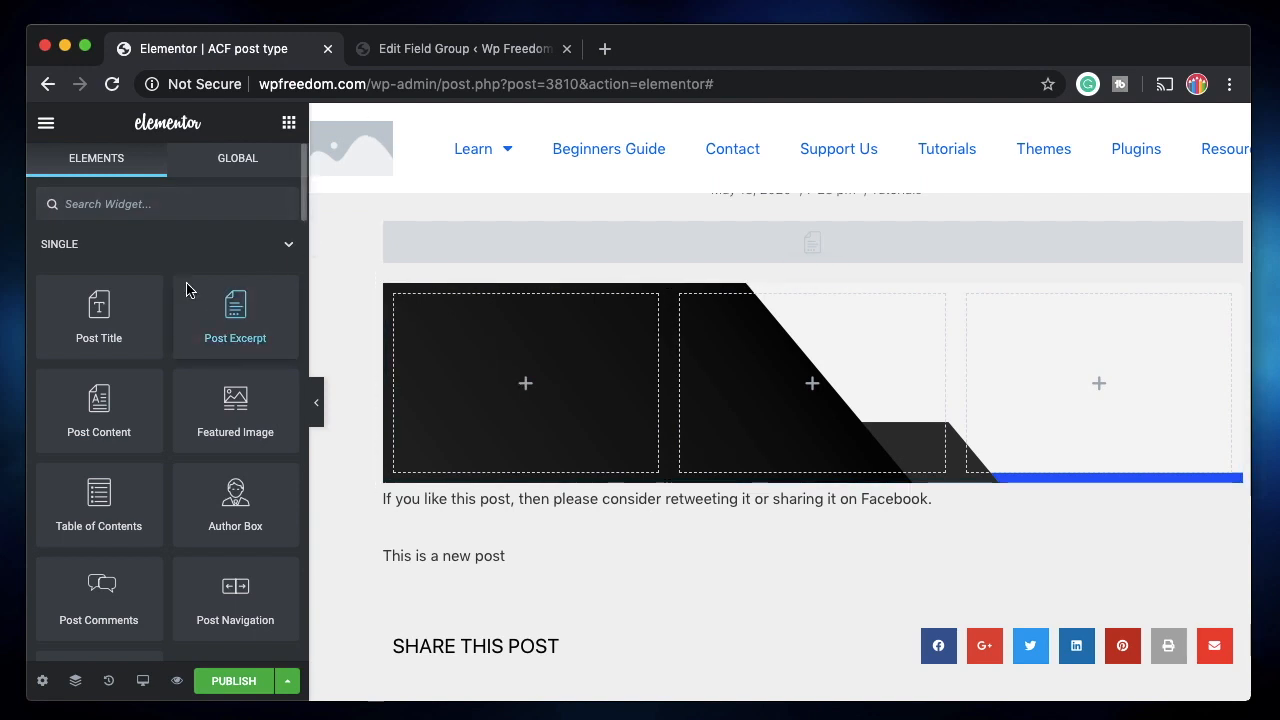
Add a Heading to the left column whose title comes from the ACF Name field.
text(he)
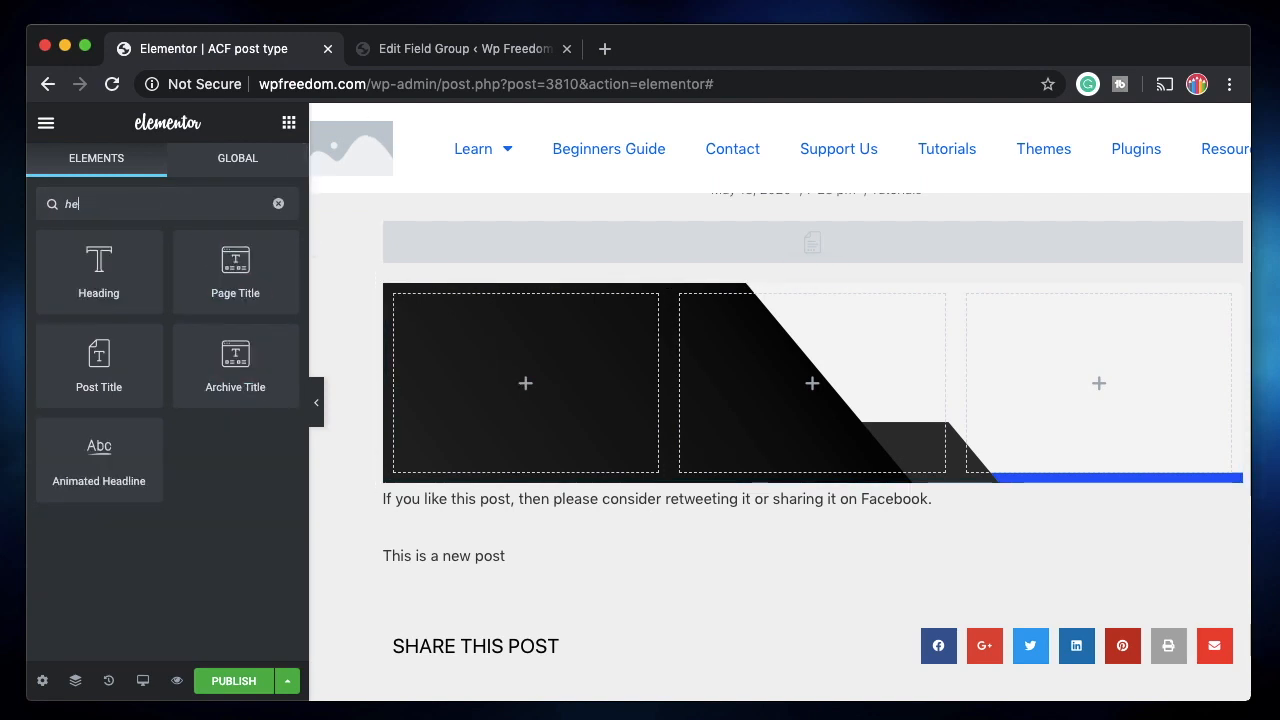
drag(98, 262, 478, 362)
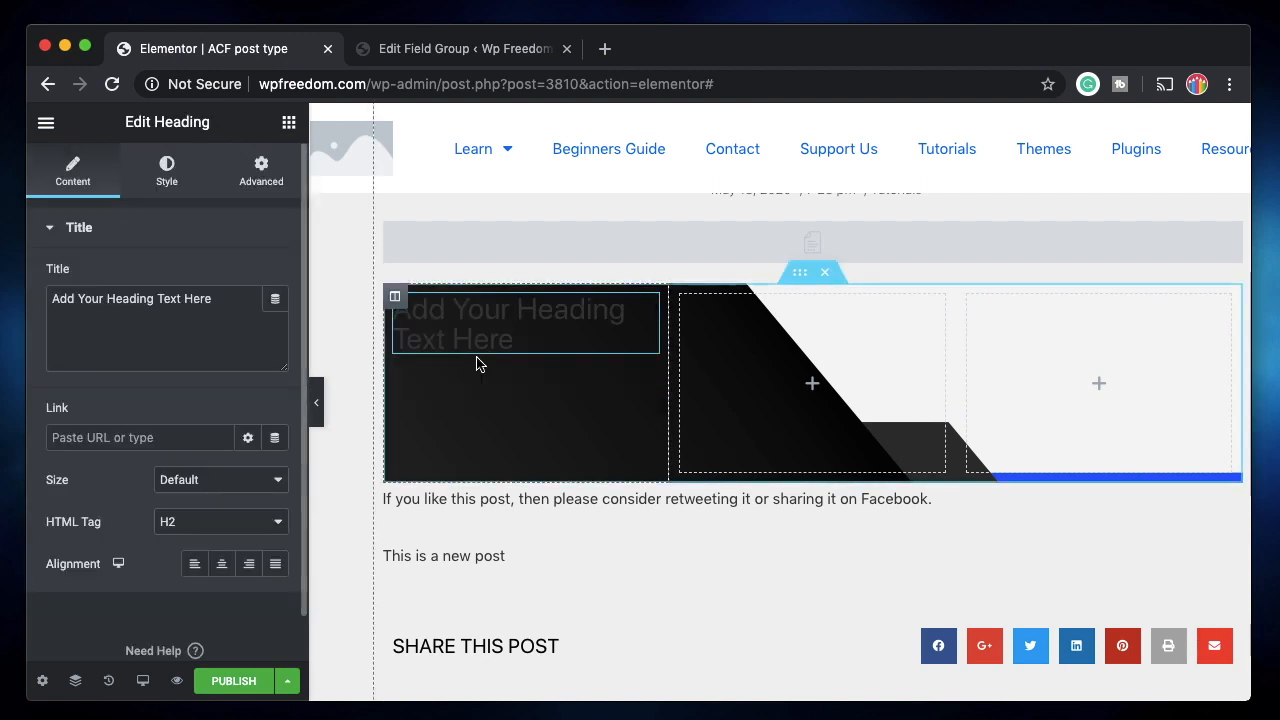
triple_click(166, 300)
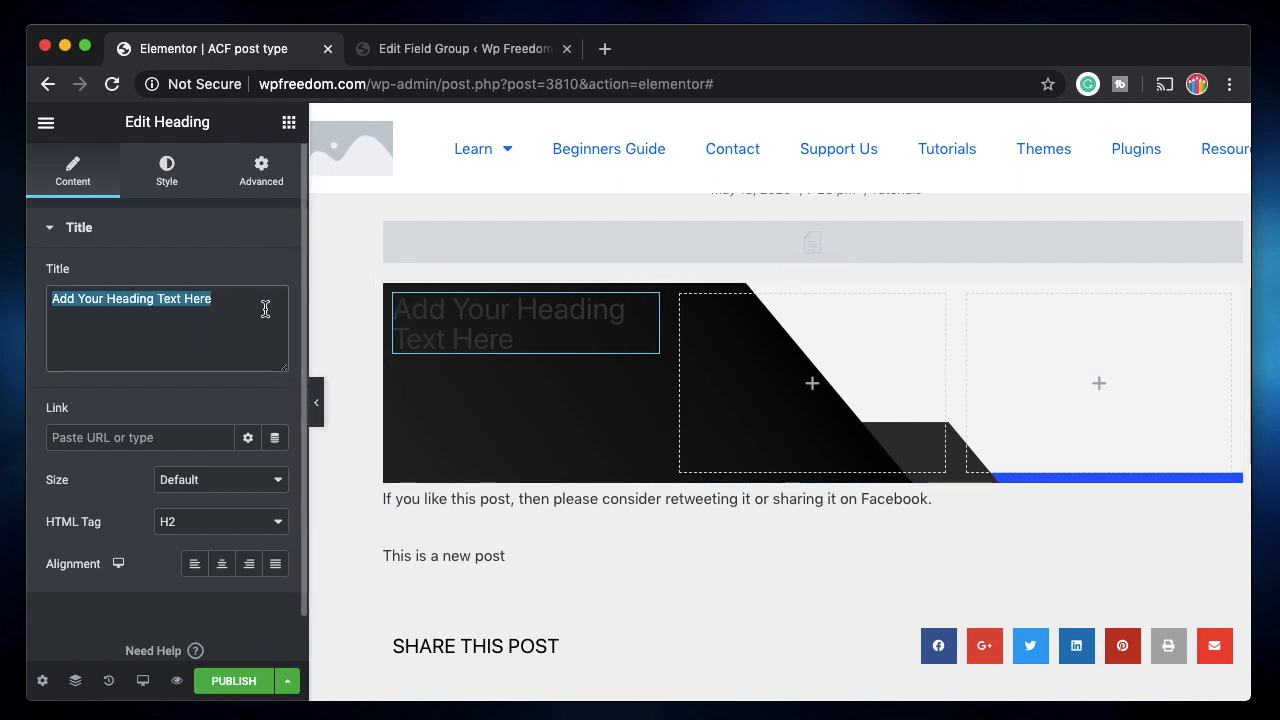
click(232, 244)
click(232, 244)
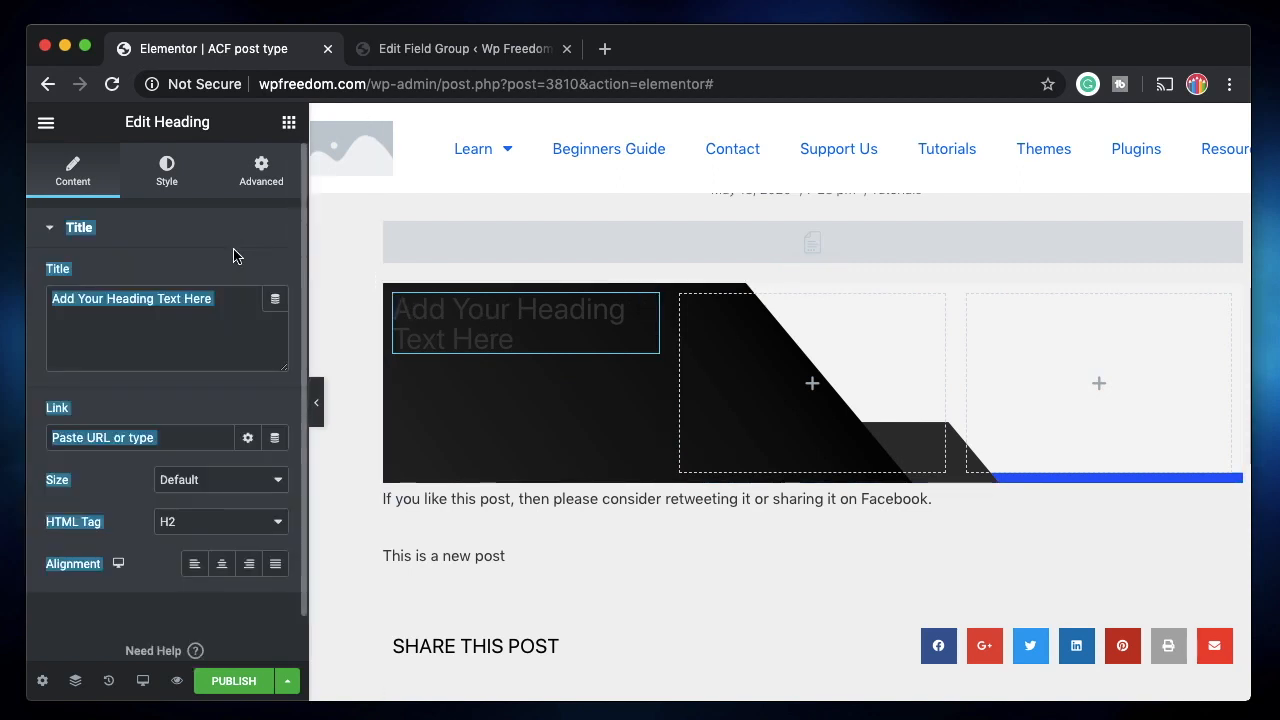
click(275, 299)
scroll(157, 575, down, 10)
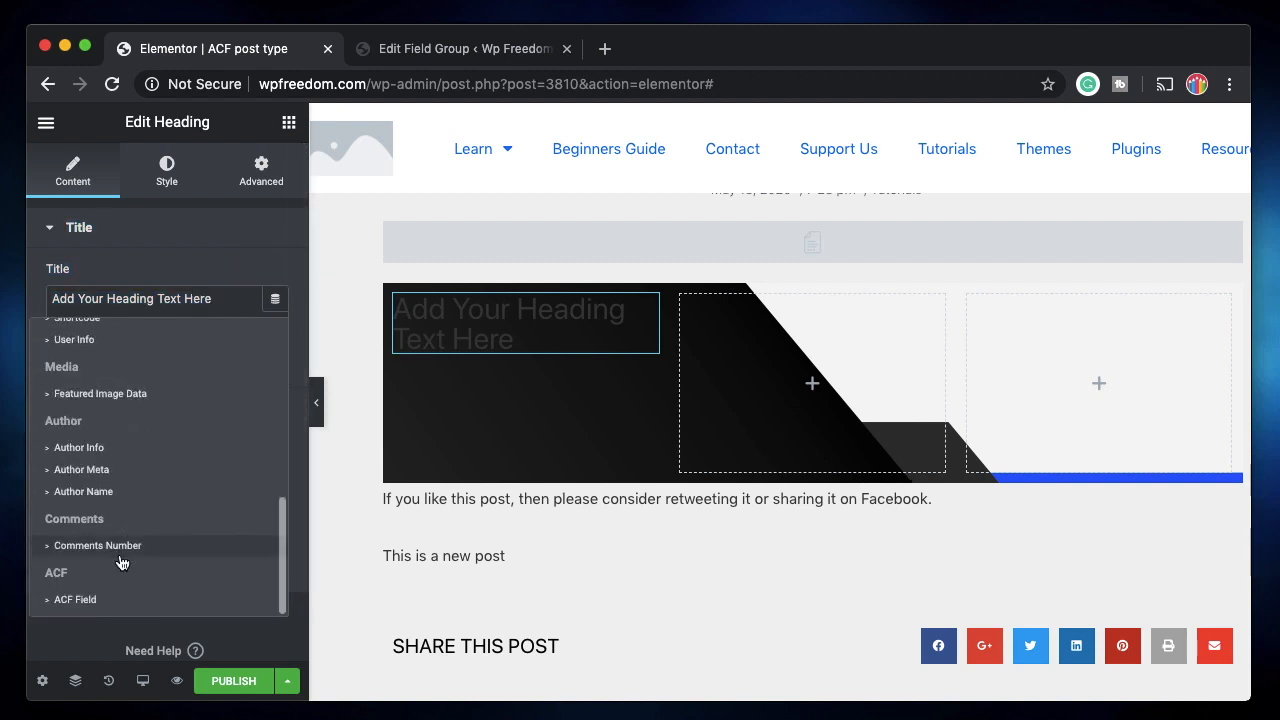
scroll(106, 451, up, 2)
scroll(112, 449, down, 2)
click(97, 600)
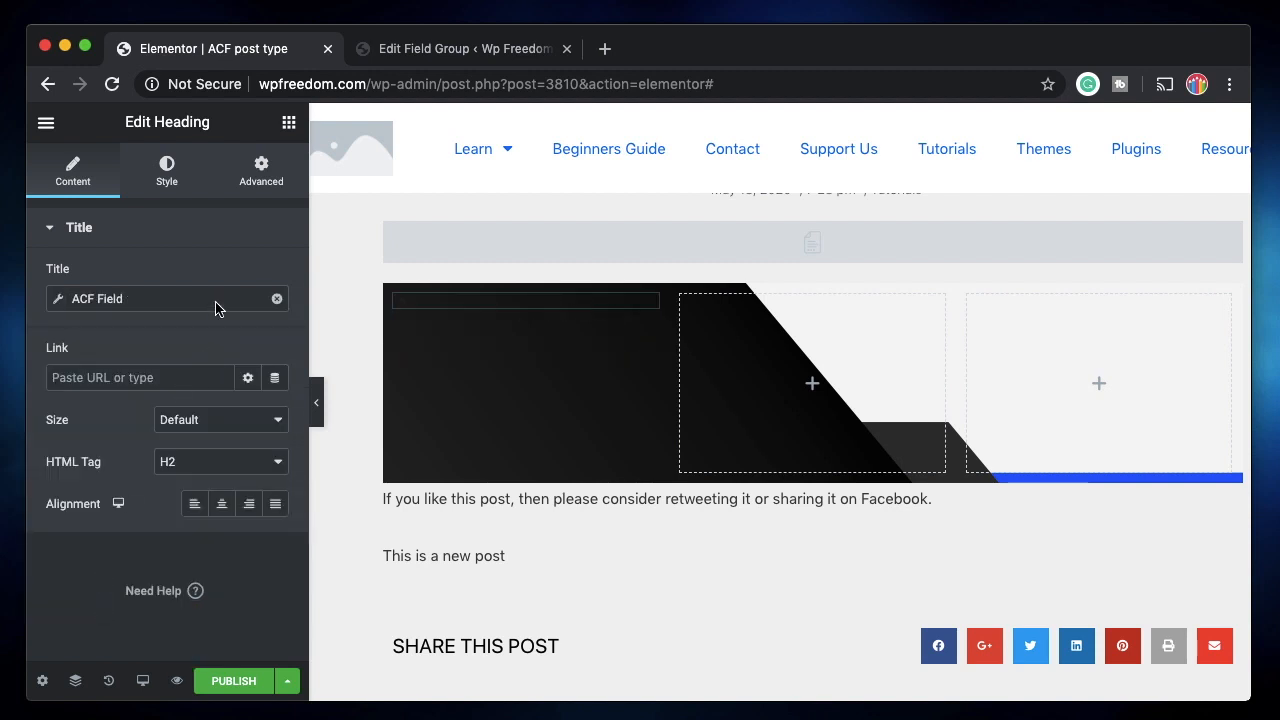
click(179, 303)
click(230, 390)
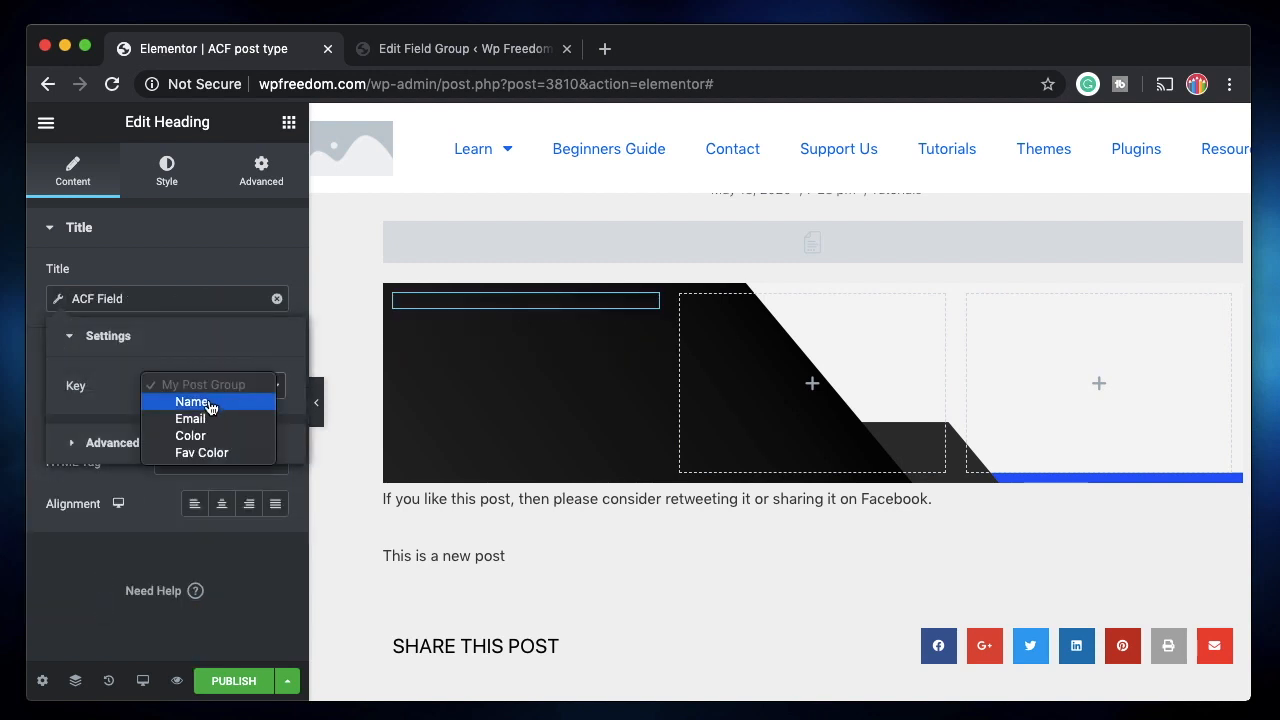
click(192, 402)
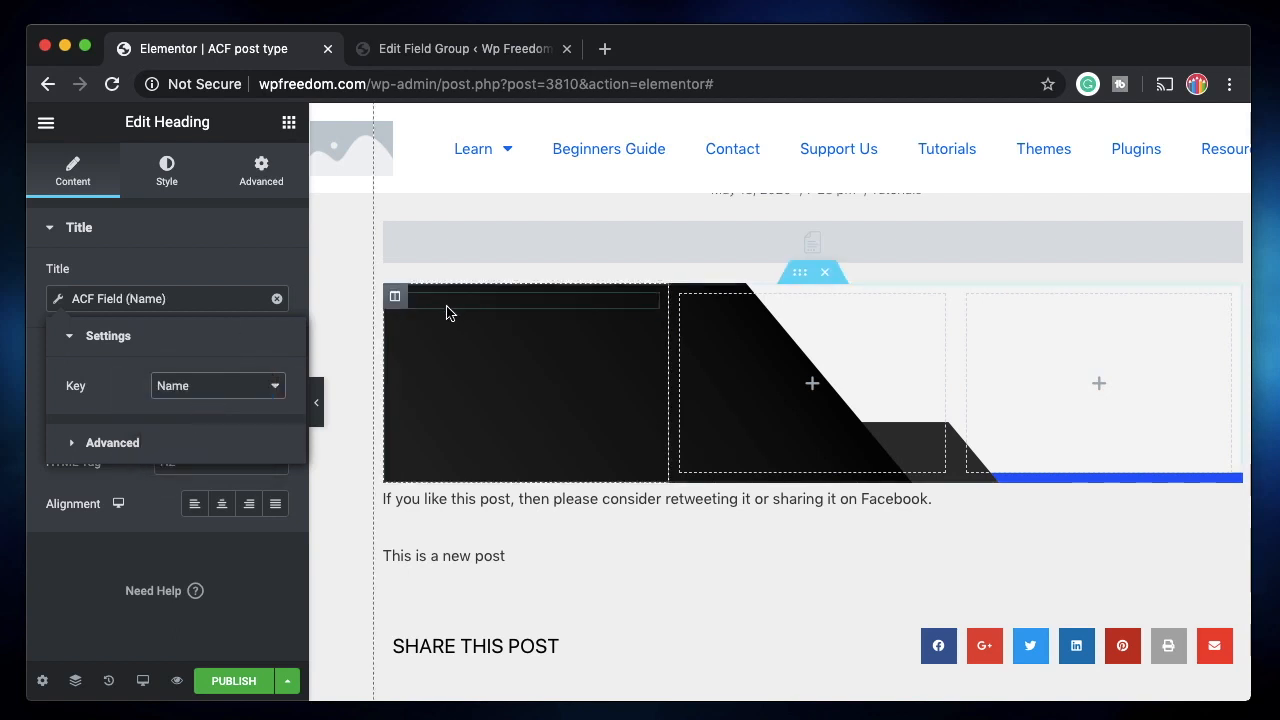
Copy the Name heading and paste it into the middle and right columns.
right_click(396, 297)
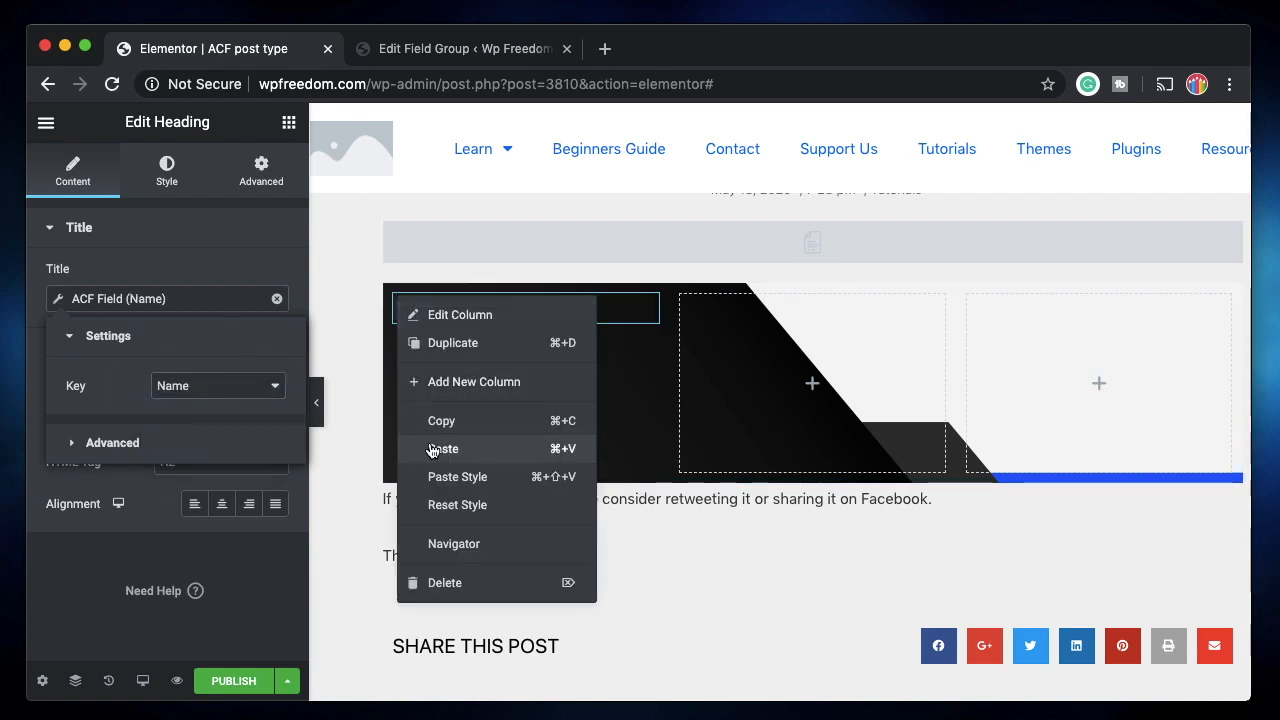
click(371, 314)
right_click(458, 316)
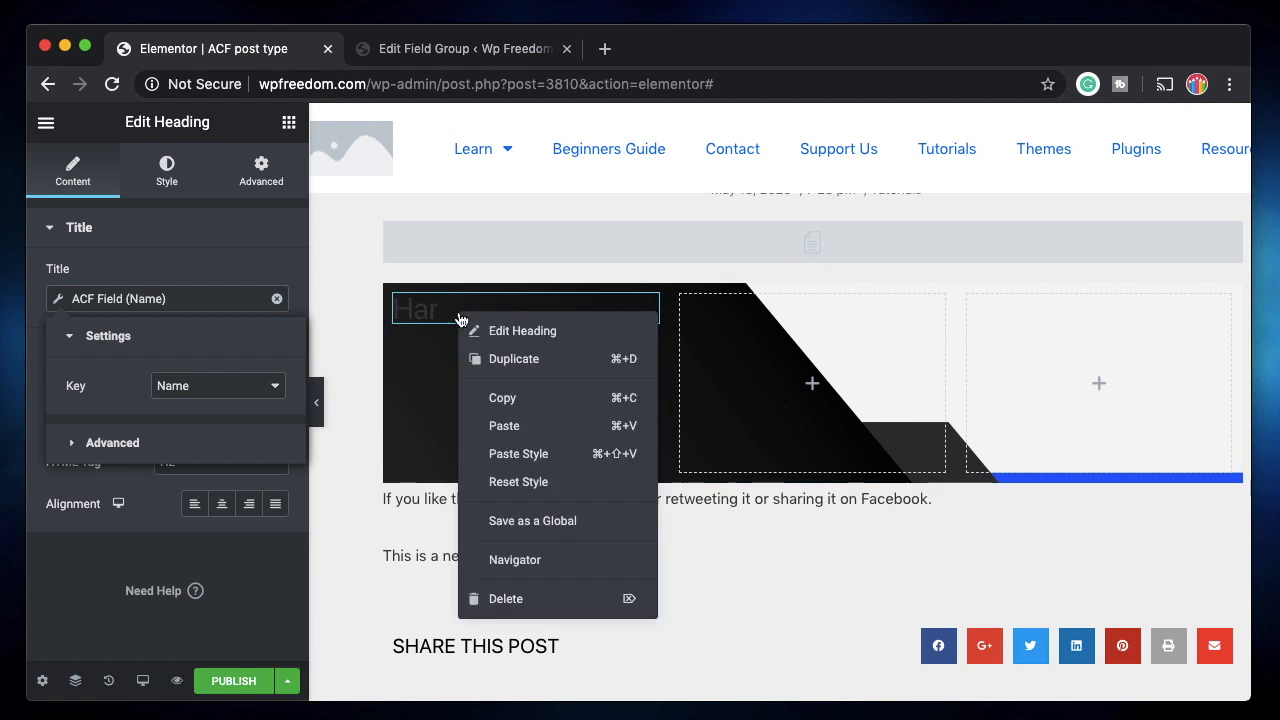
click(500, 400)
right_click(730, 323)
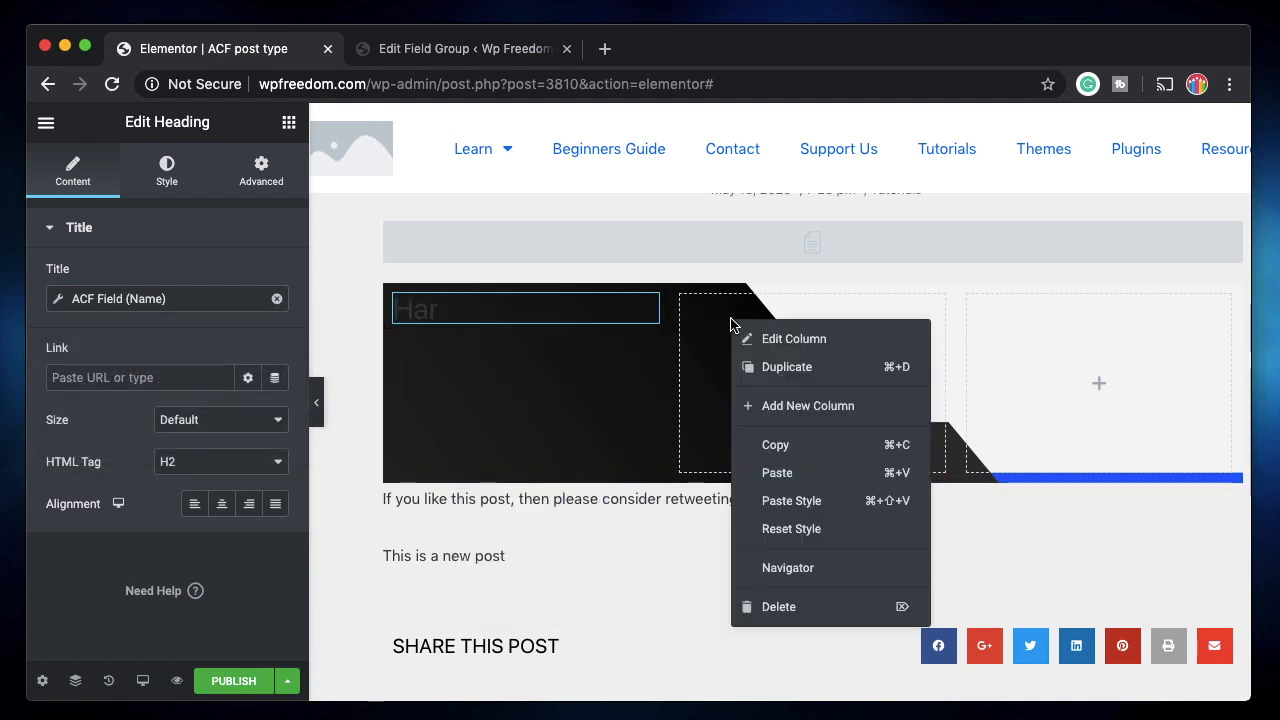
click(775, 477)
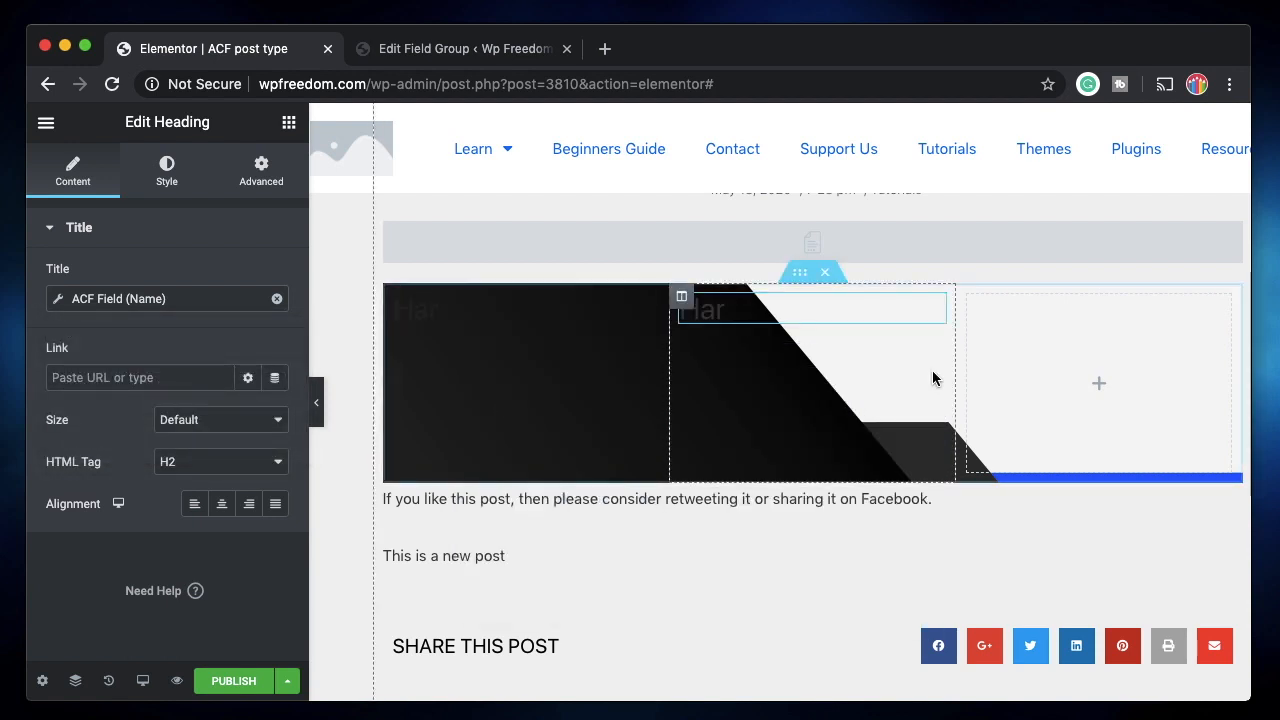
right_click(1025, 333)
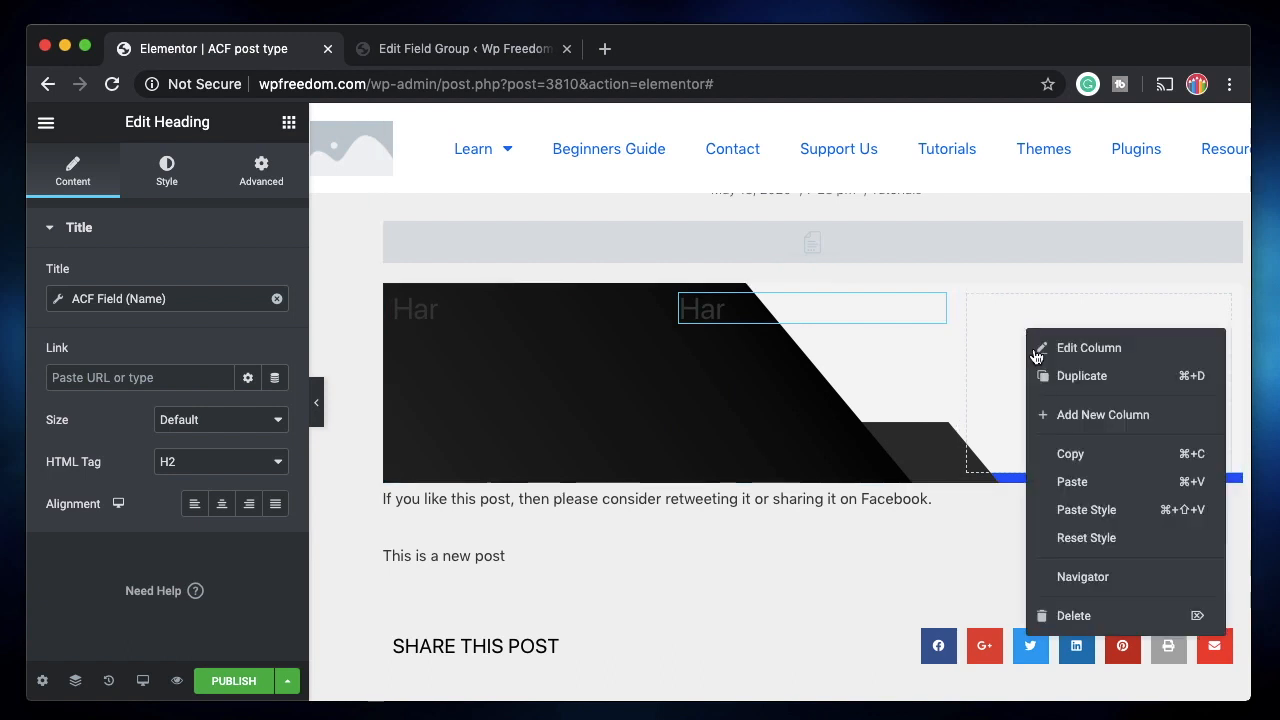
click(1084, 483)
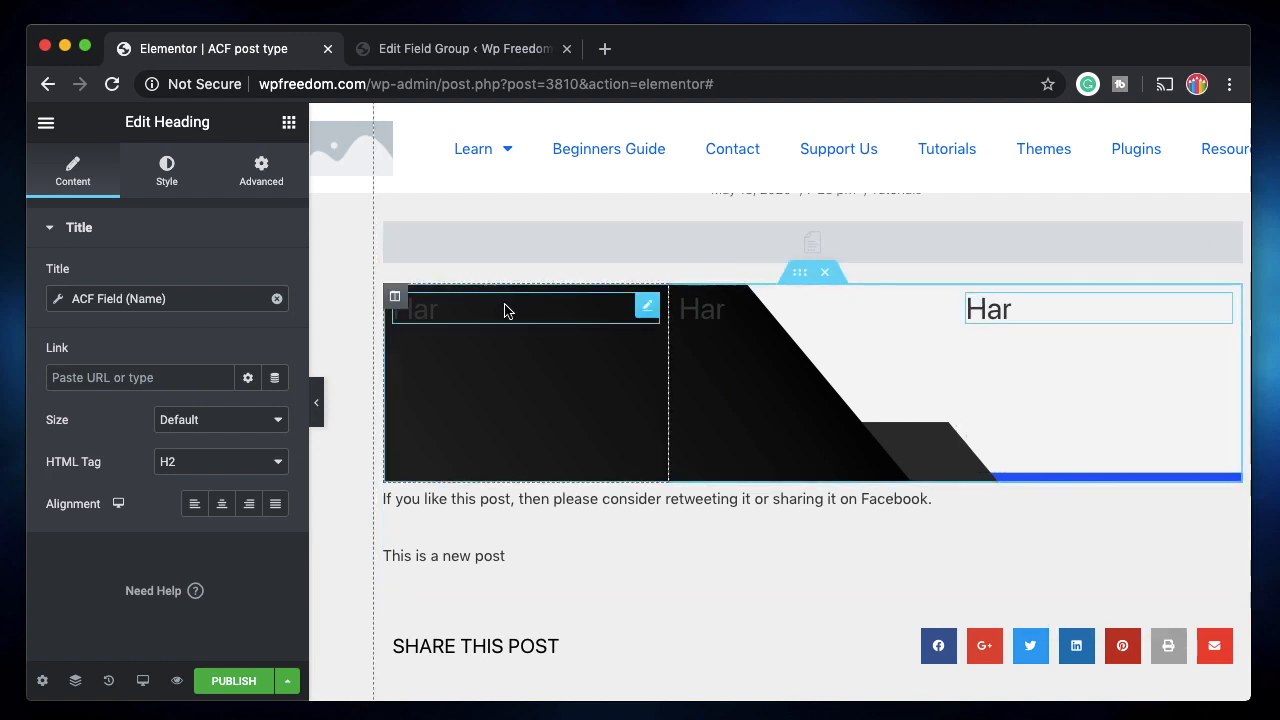
Make the first and middle headings' text colour white.
click(174, 178)
click(249, 280)
click(336, 323)
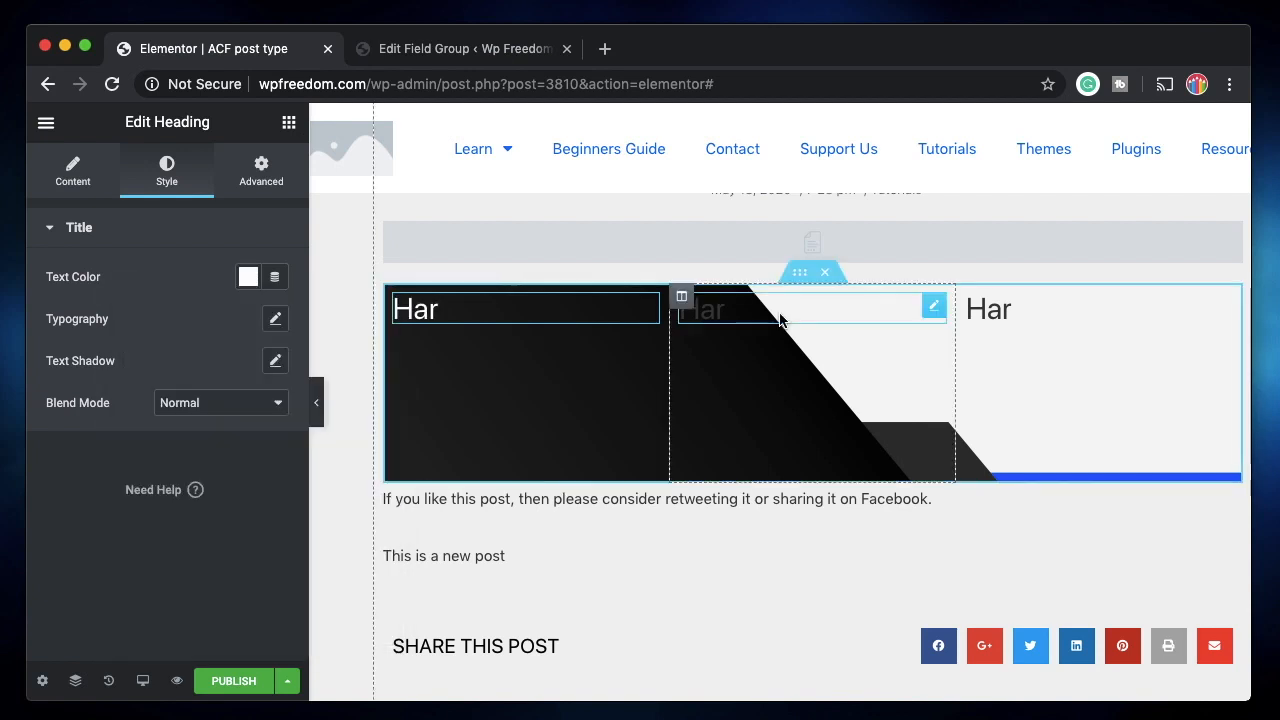
click(780, 320)
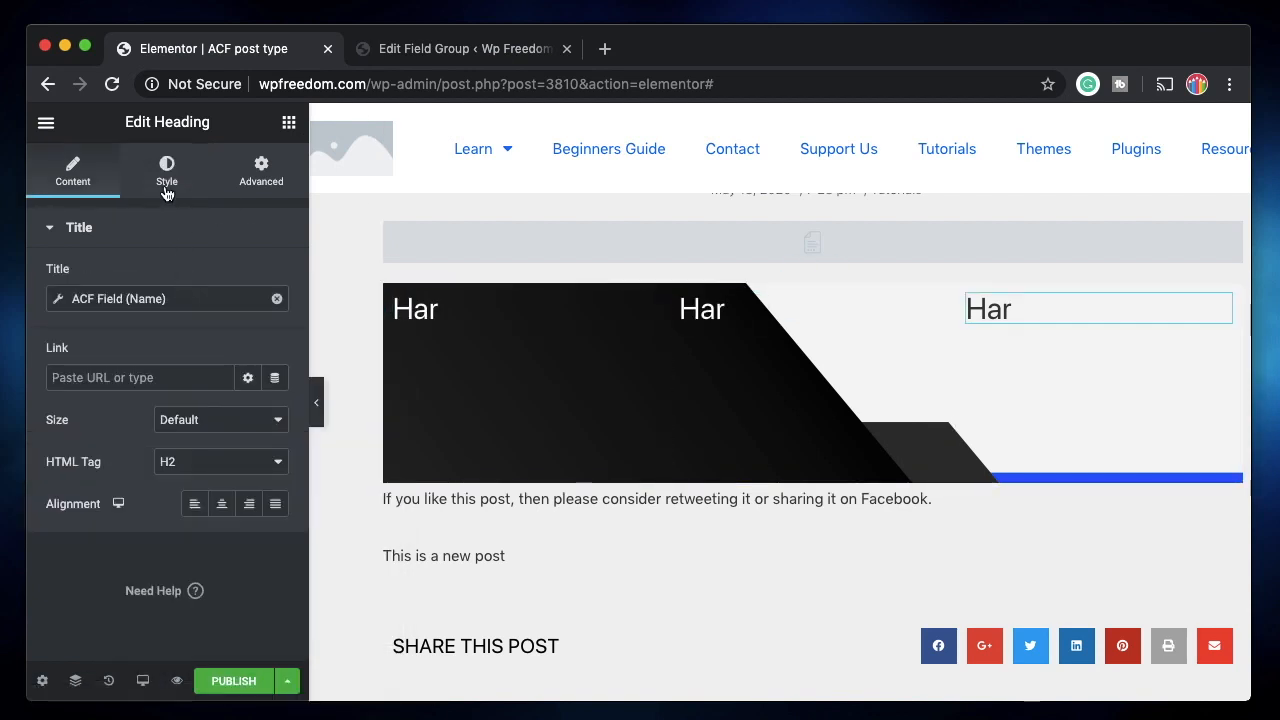
click(166, 190)
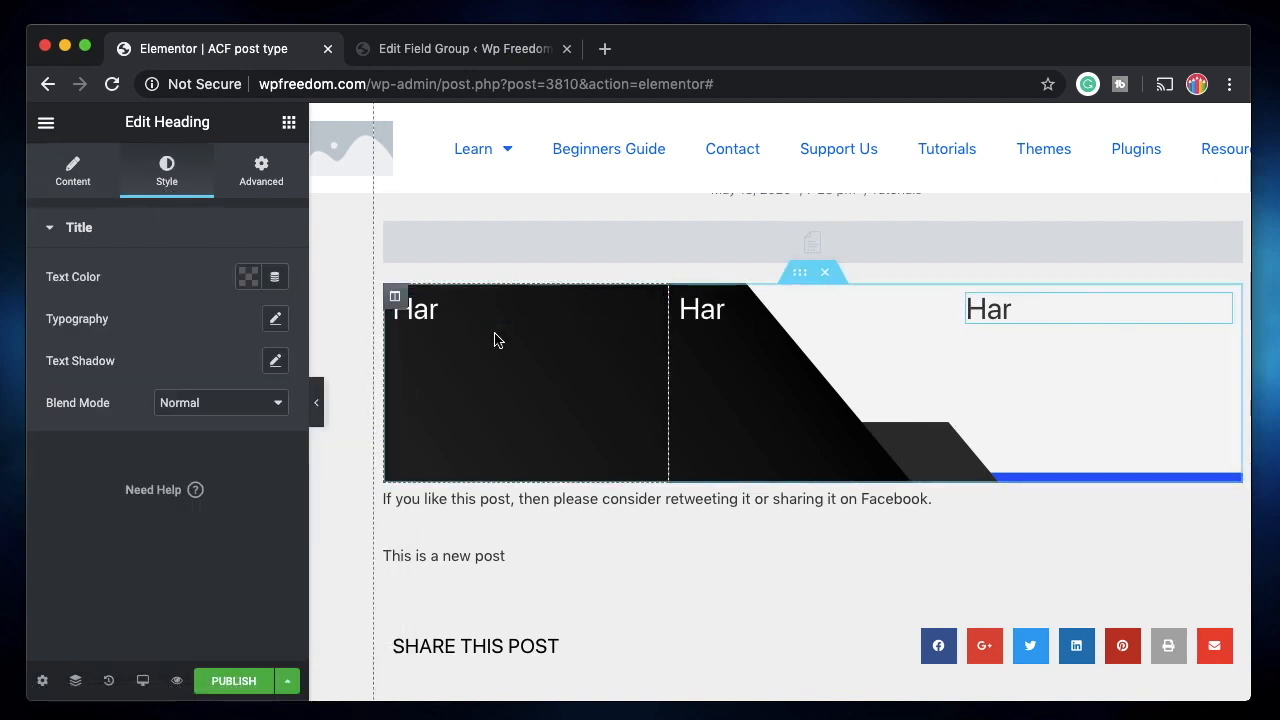
Set Vertical Align to Middle for all three columns.
click(792, 278)
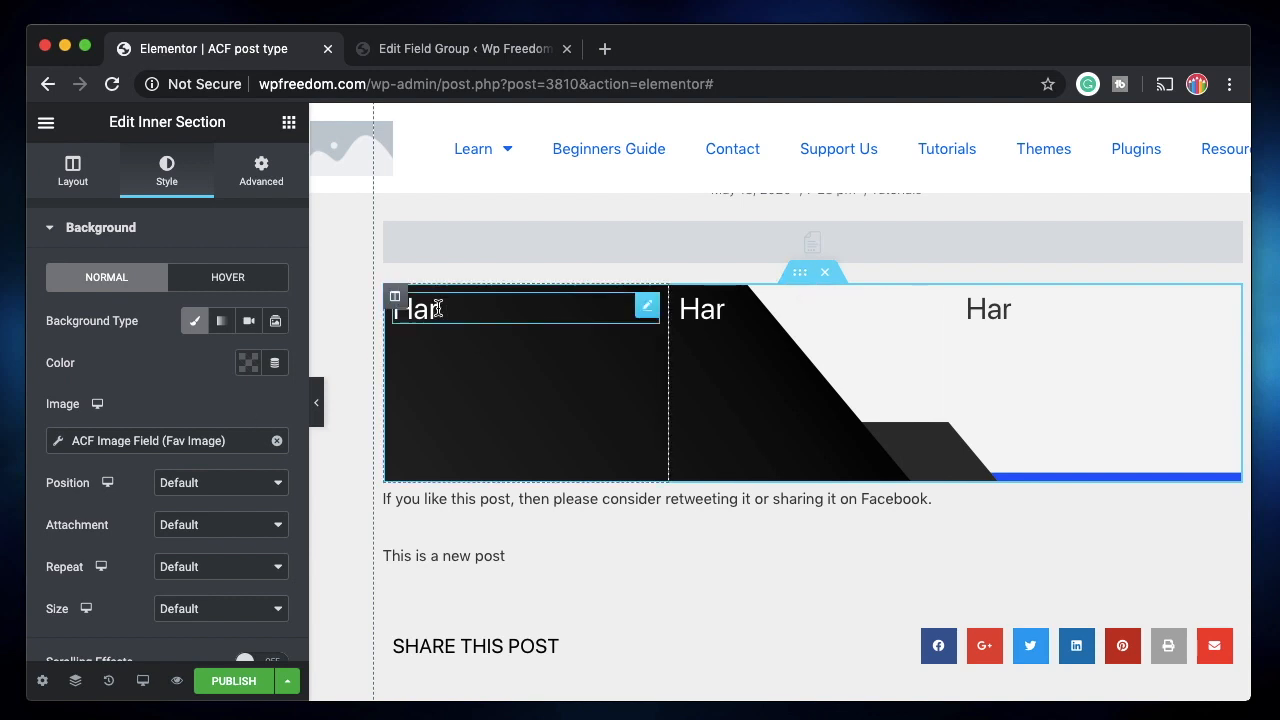
click(395, 296)
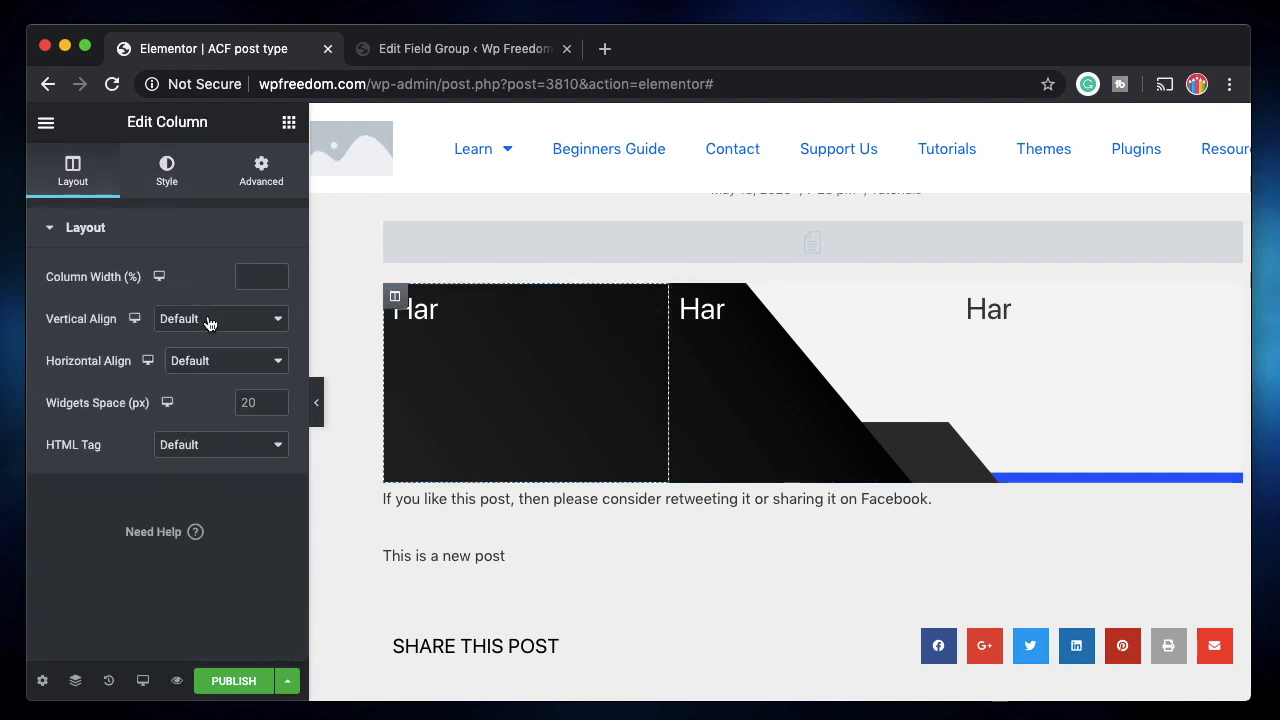
click(209, 322)
click(203, 352)
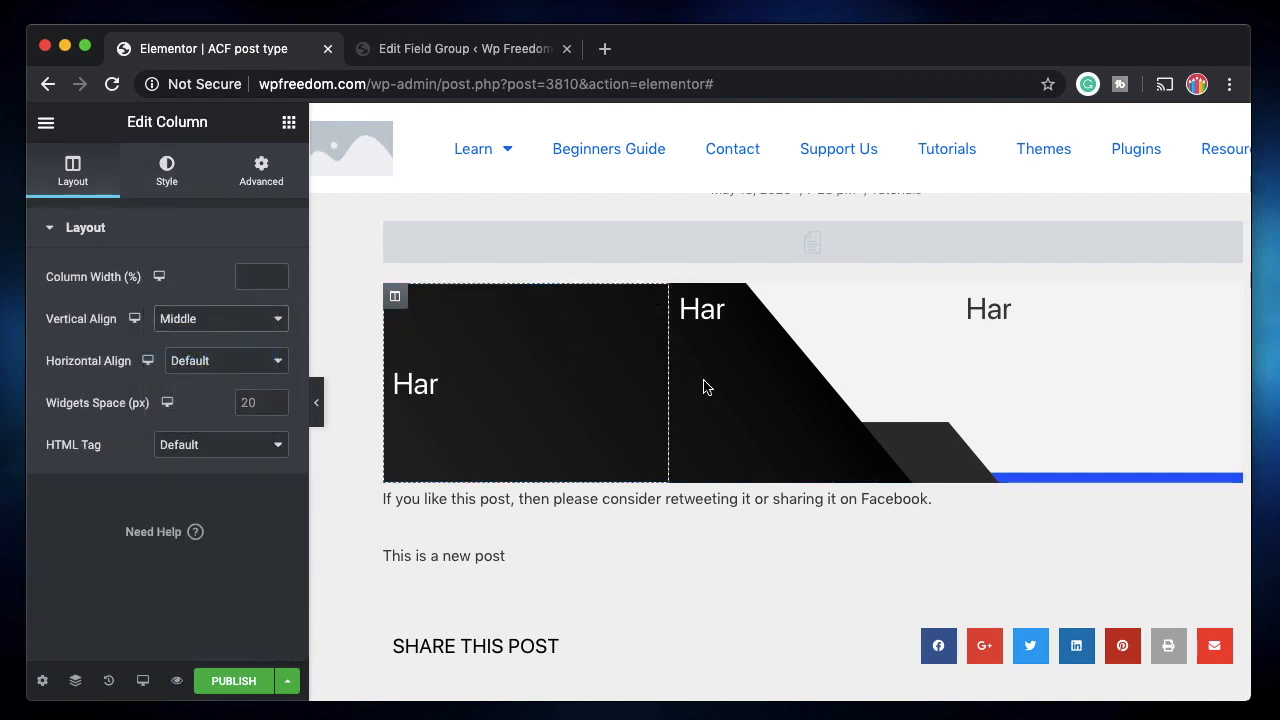
click(688, 310)
click(208, 326)
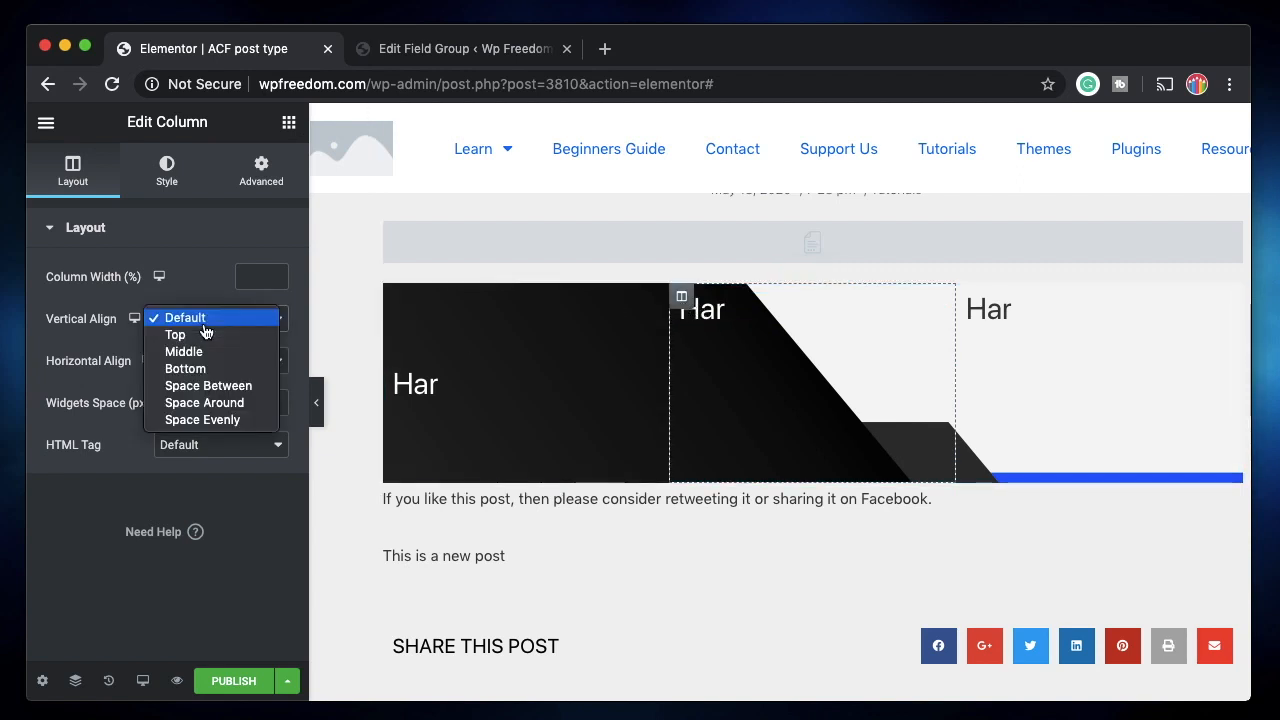
click(237, 353)
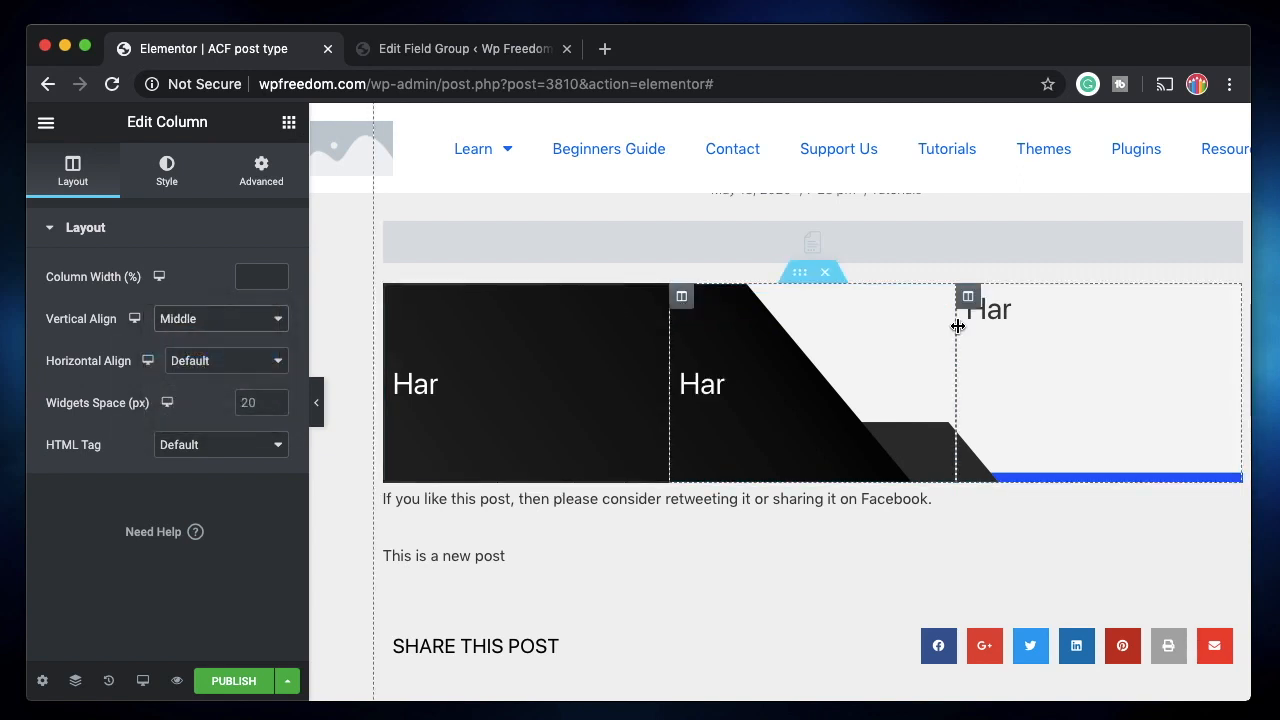
click(978, 318)
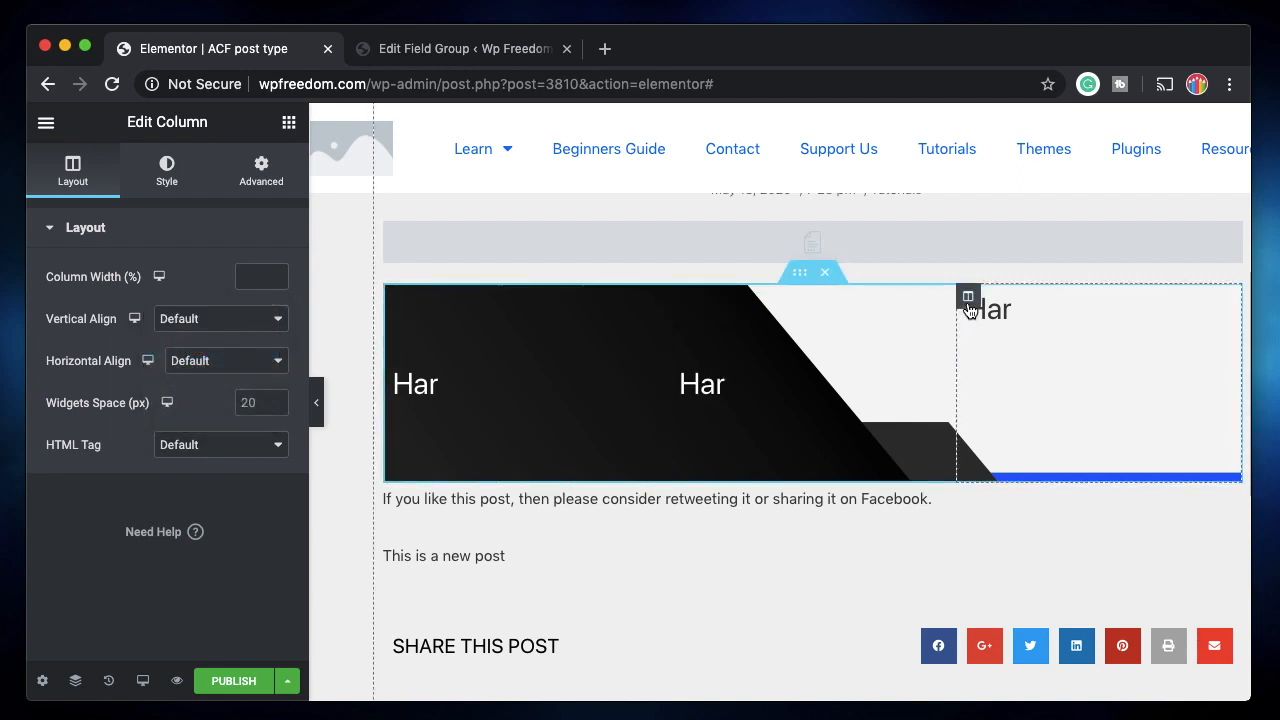
click(216, 327)
click(210, 354)
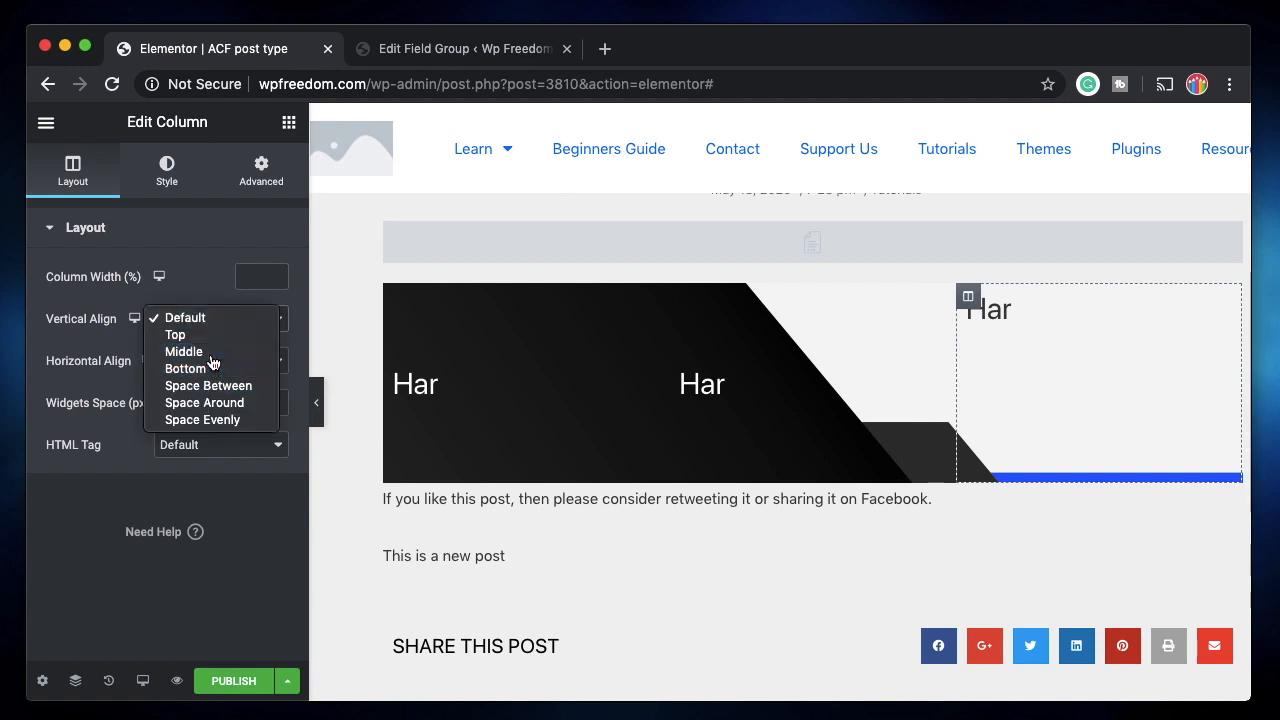
Select the first and middle Har headings and view their Content settings.
click(457, 392)
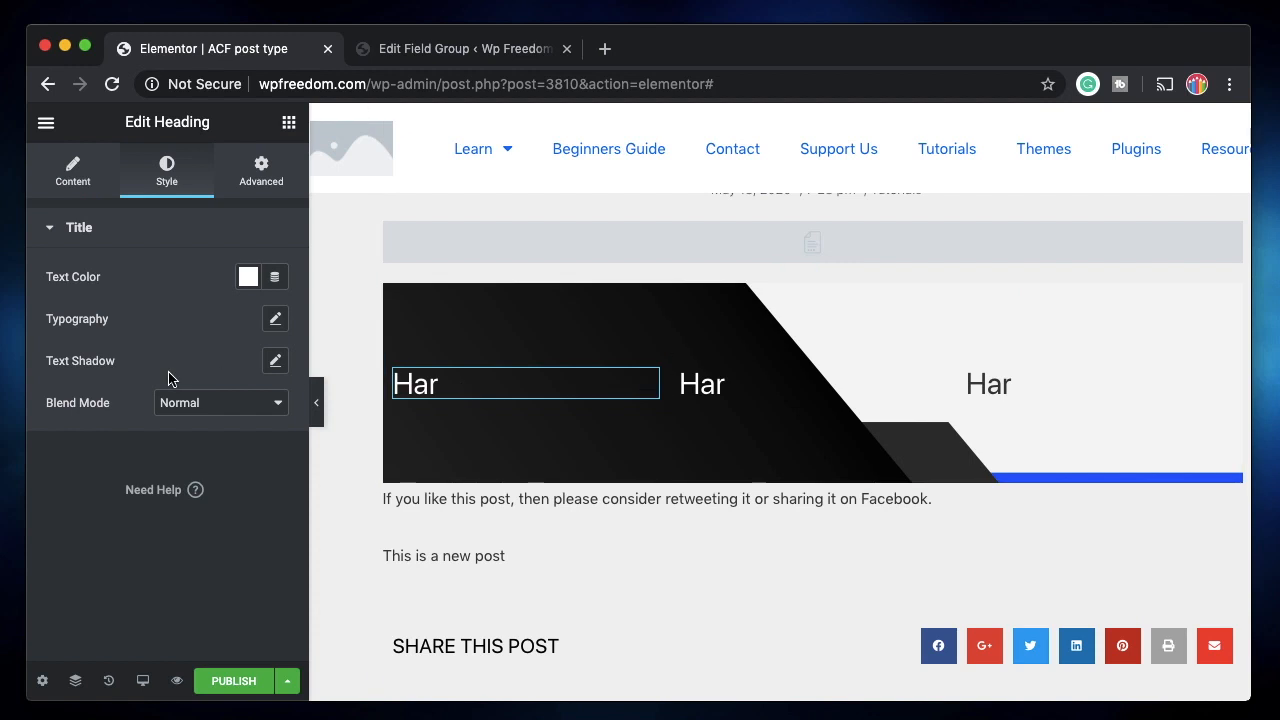
click(100, 183)
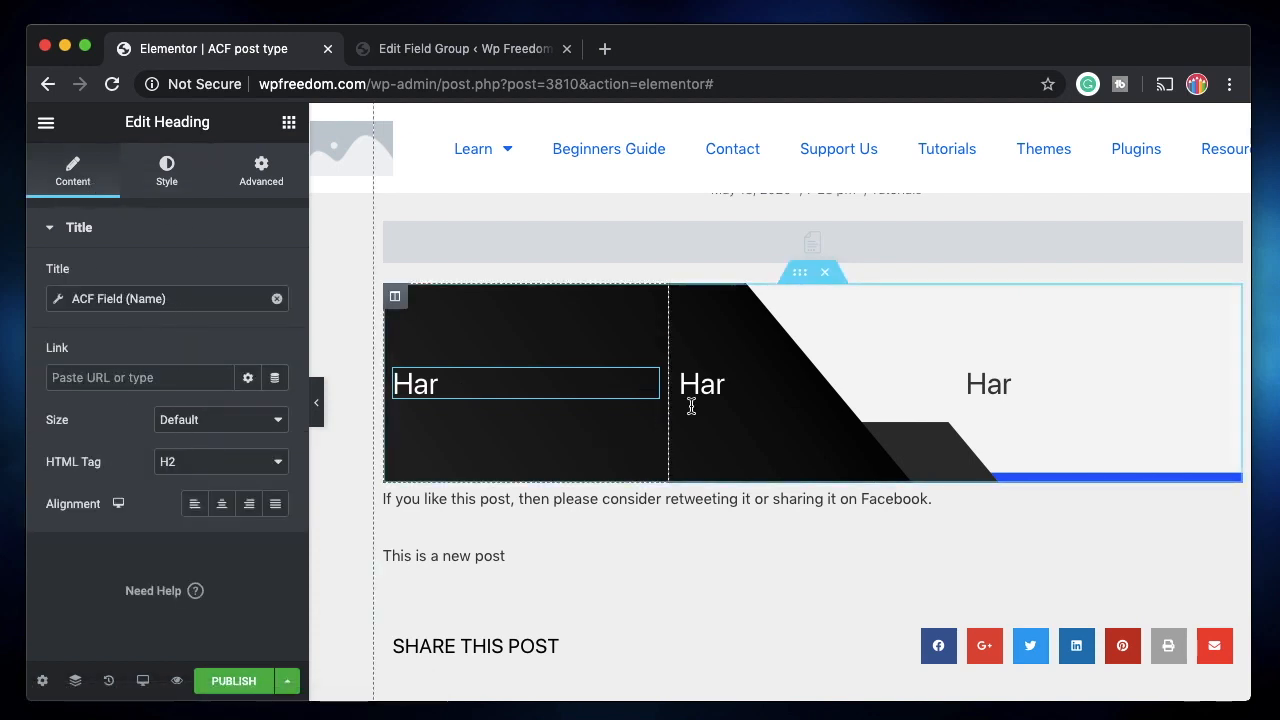
click(737, 392)
click(74, 180)
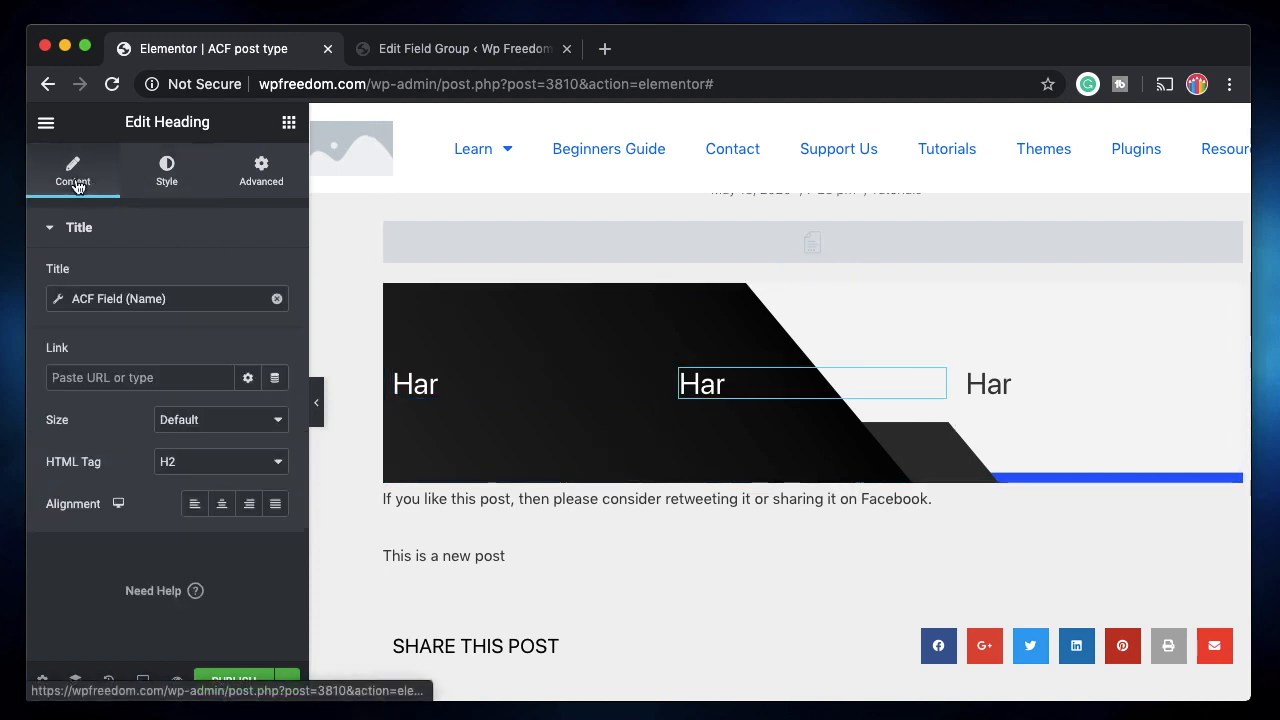
Set the middle heading's ACF field key to Email.
click(141, 292)
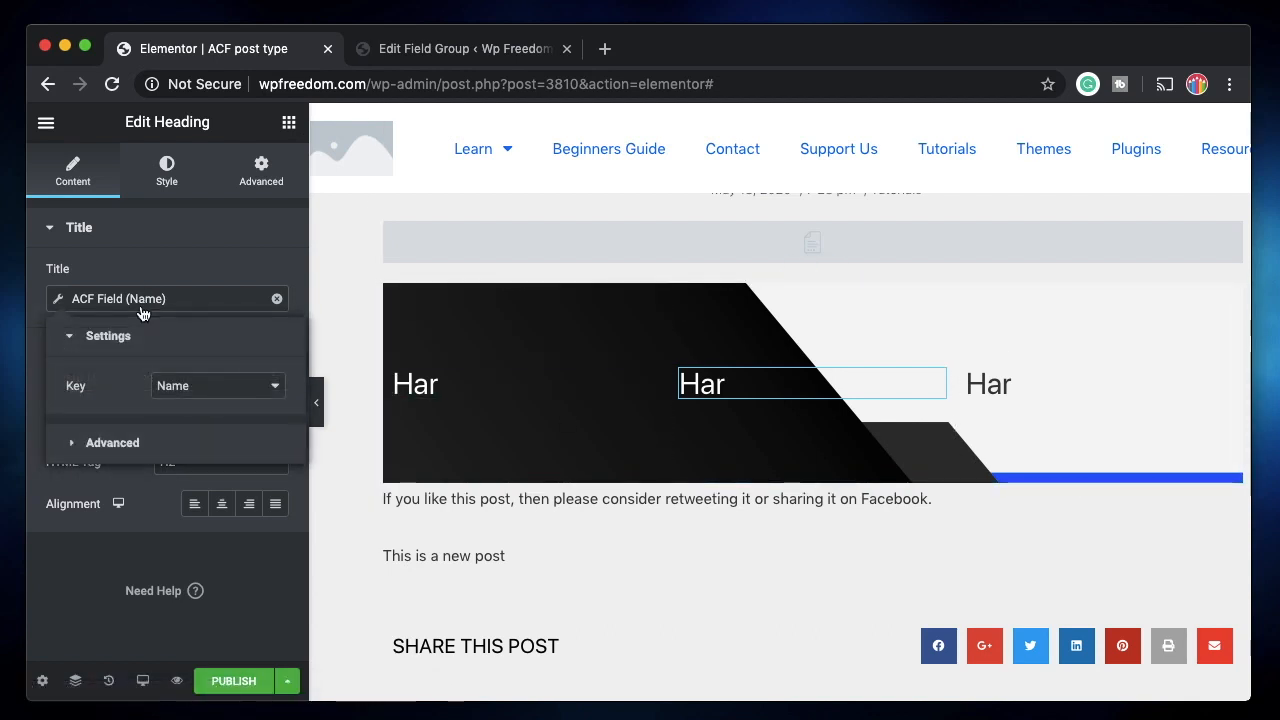
click(236, 393)
click(229, 402)
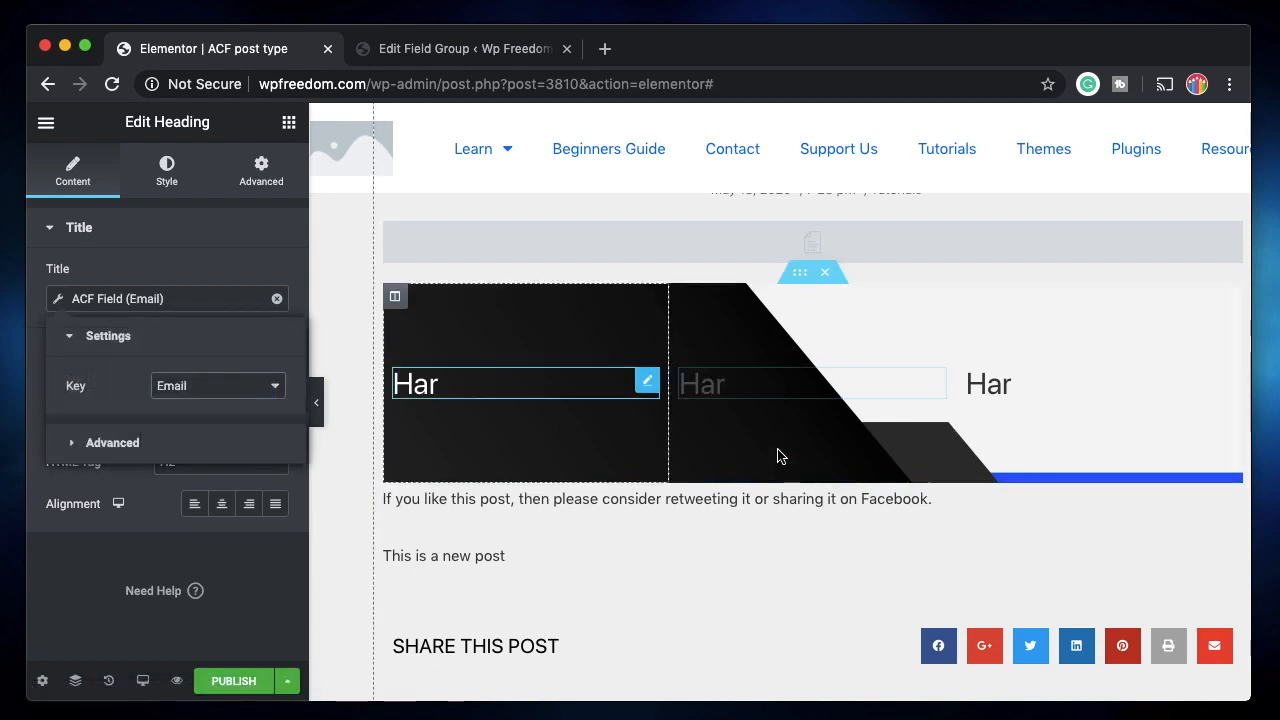
Set the right heading's ACF field key to Color so it shows Blue.
click(1023, 389)
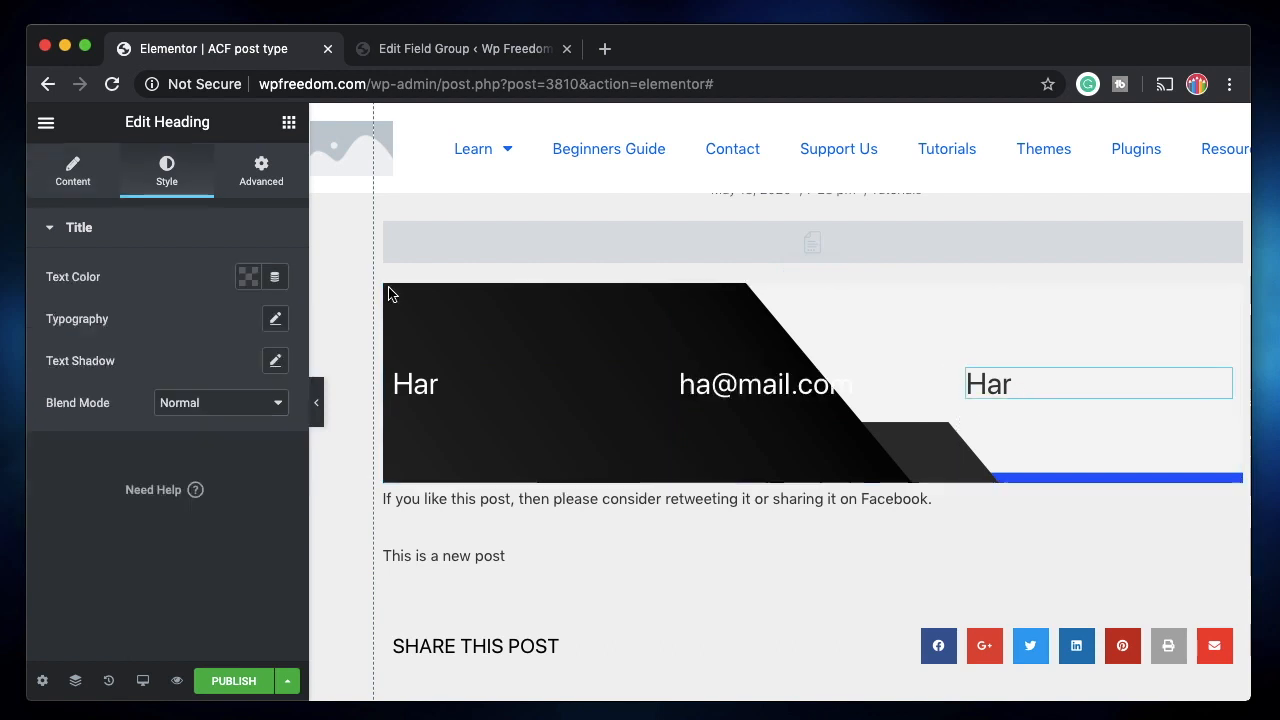
click(60, 170)
click(210, 299)
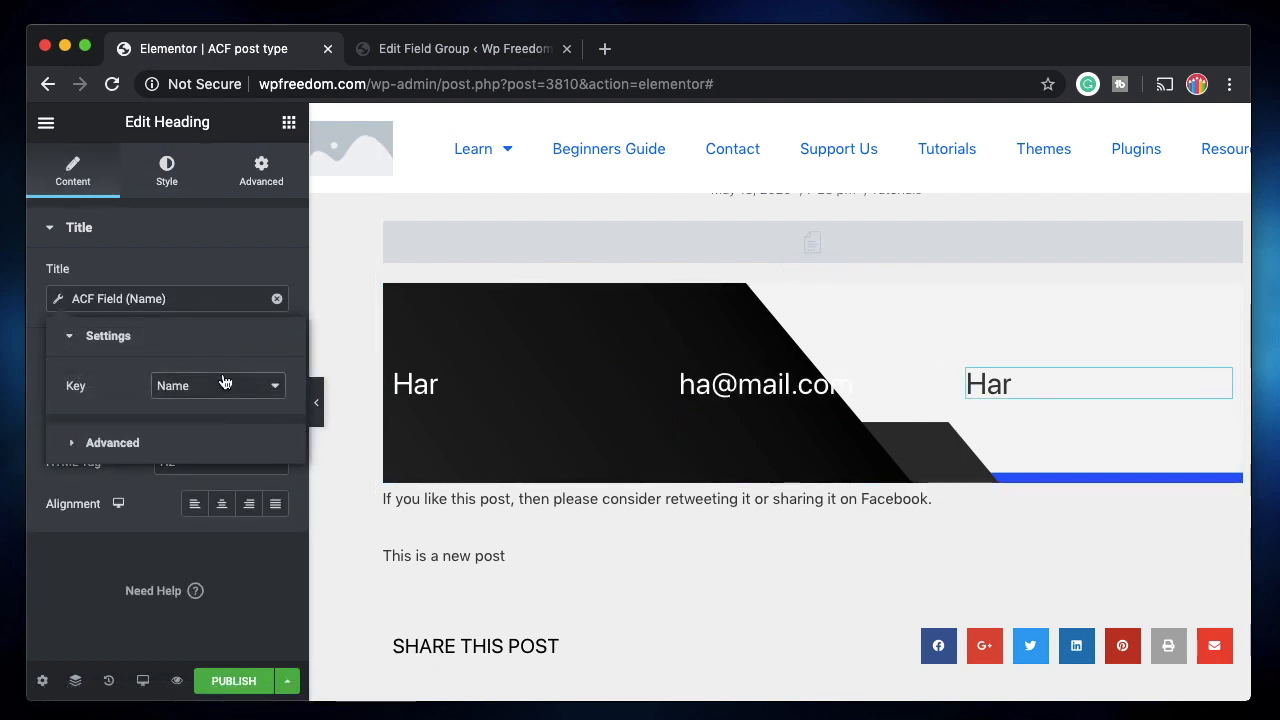
click(222, 380)
click(222, 420)
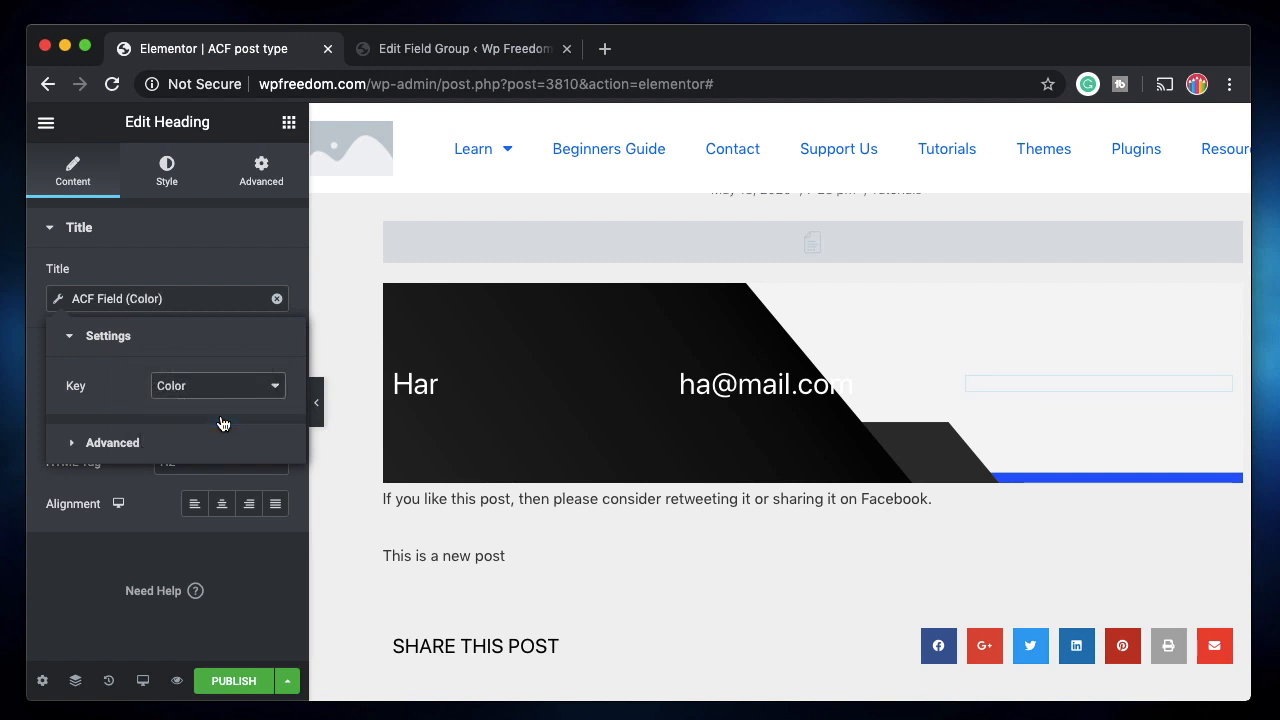
click(166, 172)
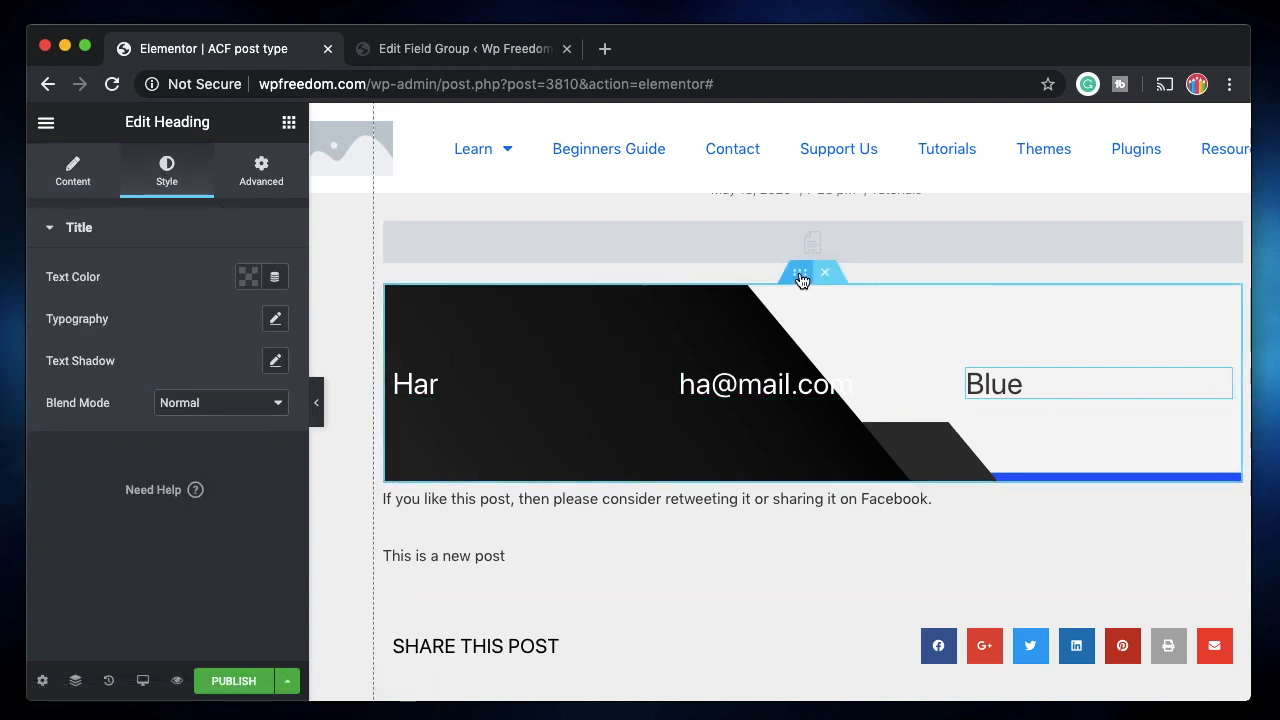
click(632, 470)
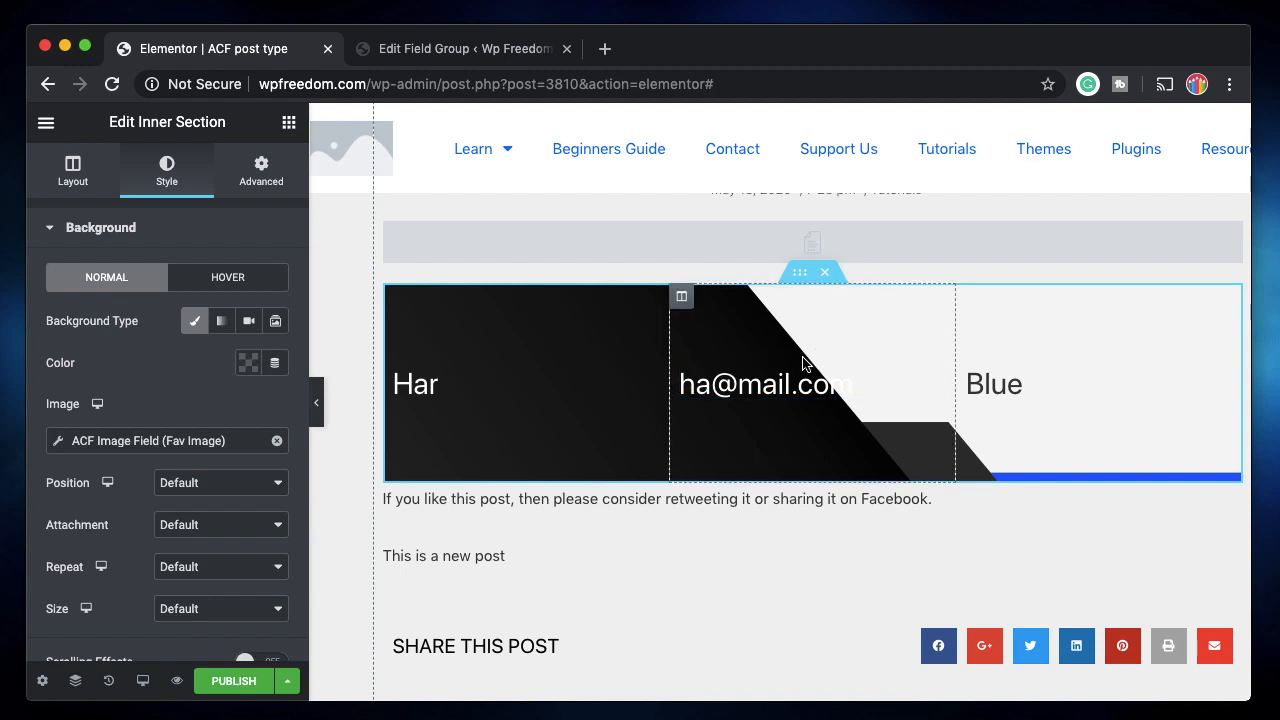
Give the inner section a Classic background overlay in semi-transparent blue.
scroll(204, 497, down, 3)
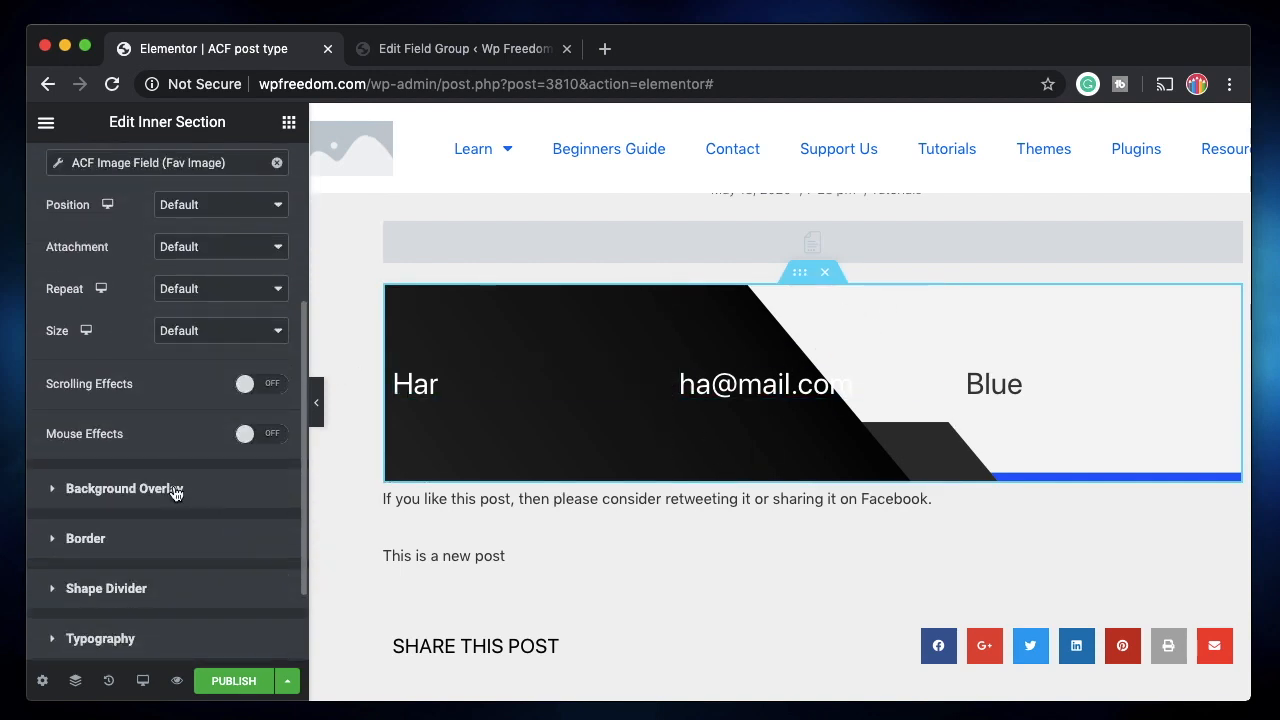
click(175, 490)
click(248, 371)
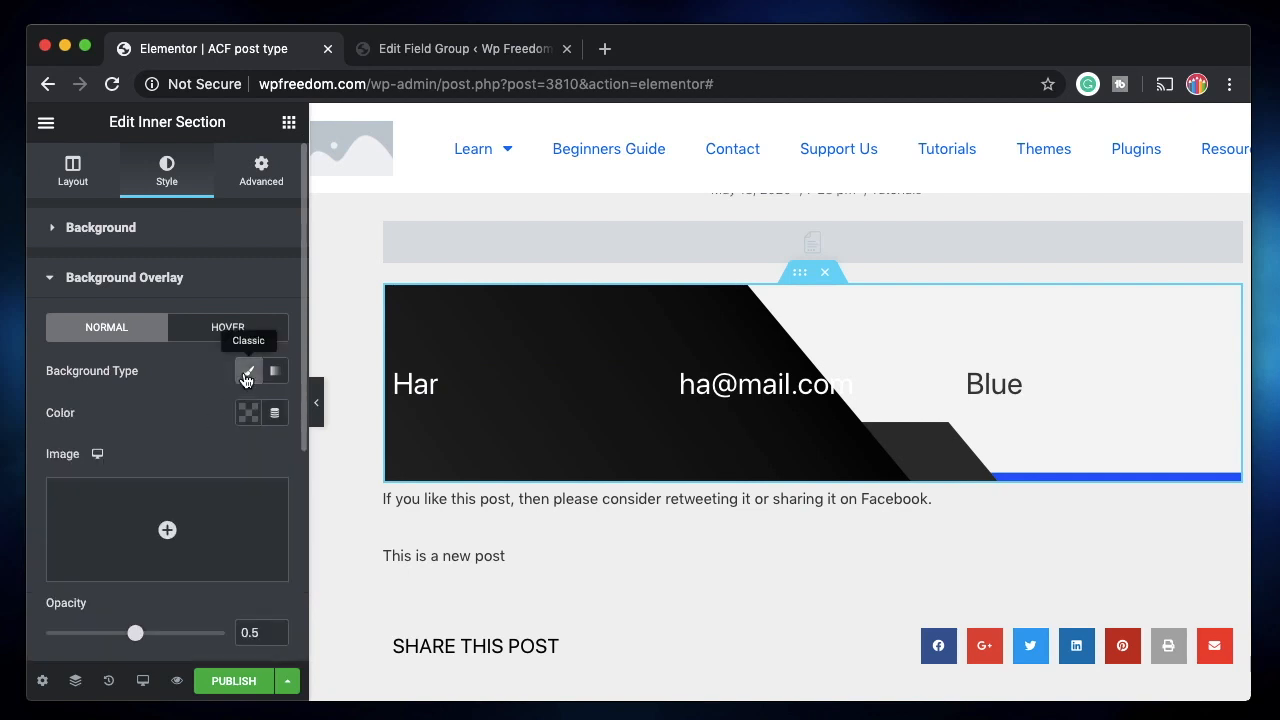
click(247, 413)
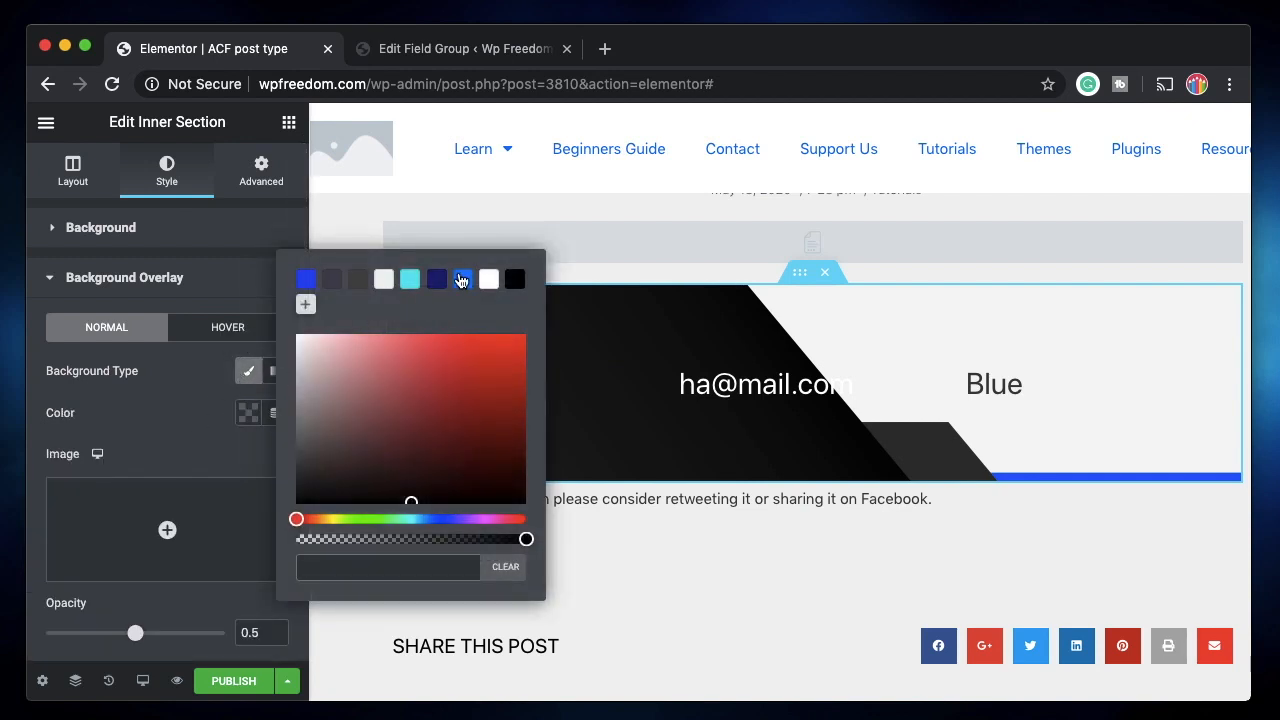
click(462, 280)
click(157, 417)
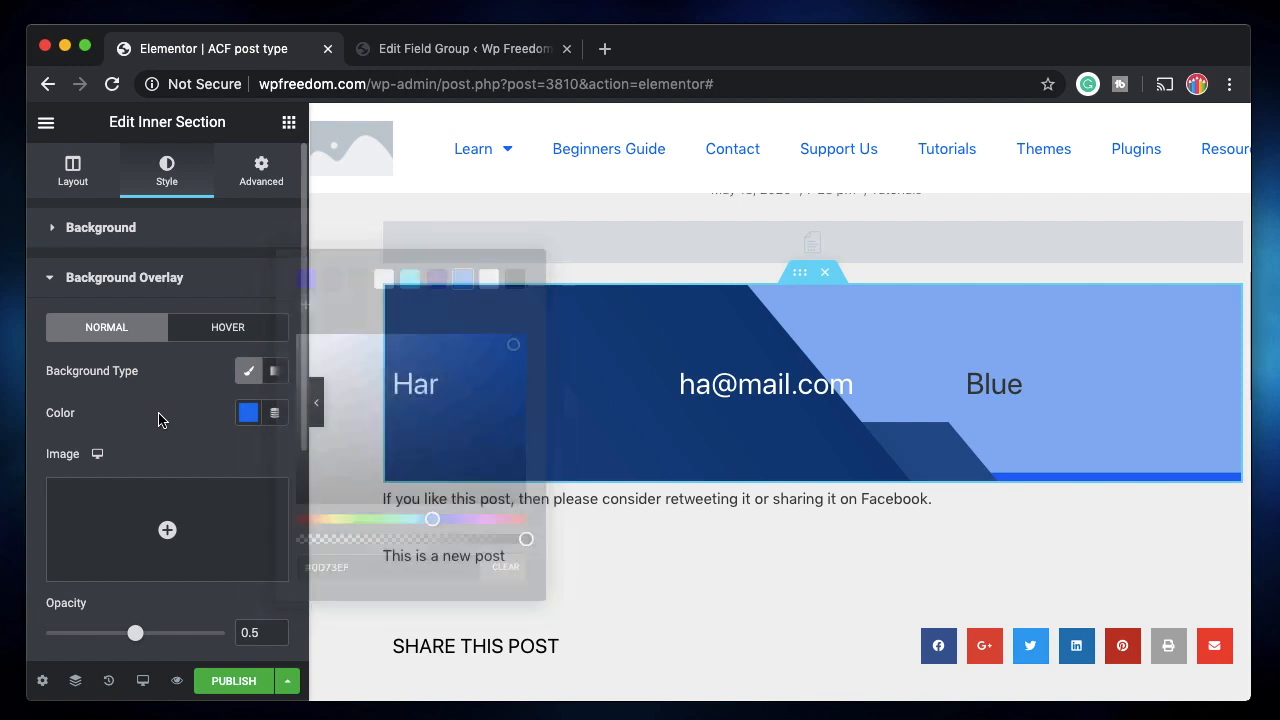
click(245, 423)
click(413, 526)
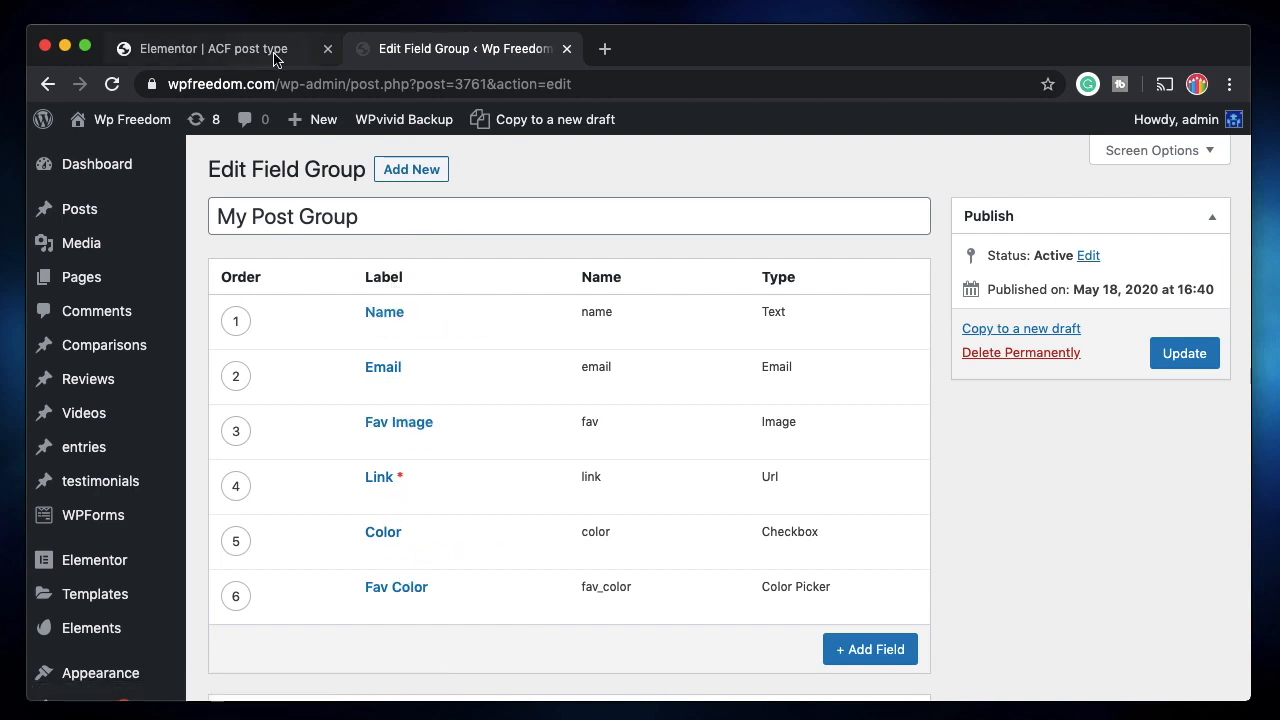
Bind the overlay colour to the ACF Color Picker Field with key Fav Color.
click(213, 48)
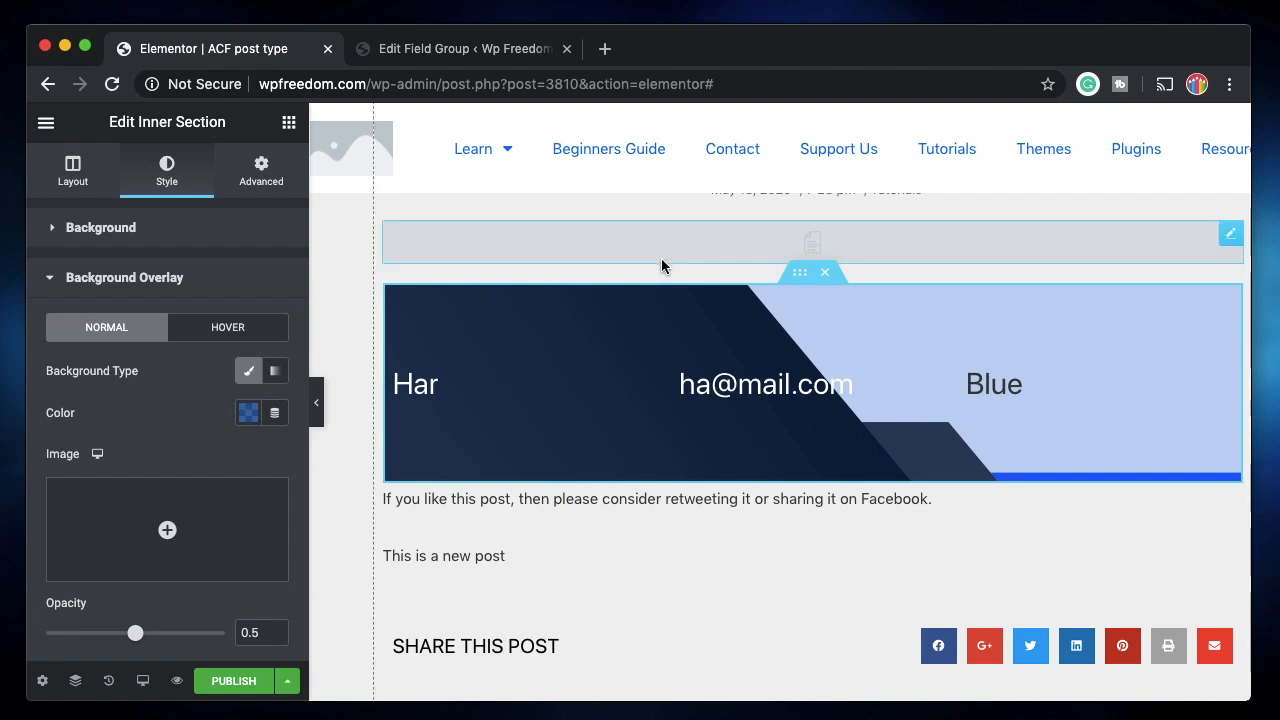
click(272, 413)
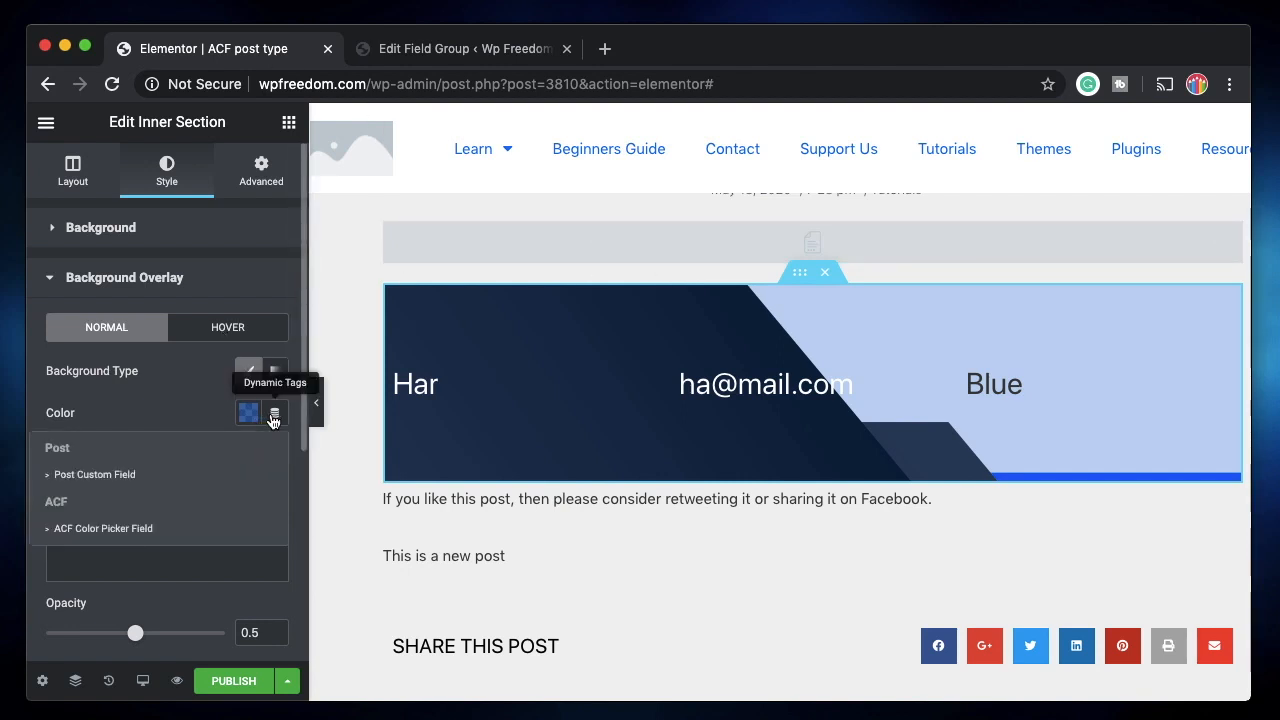
click(152, 528)
click(222, 411)
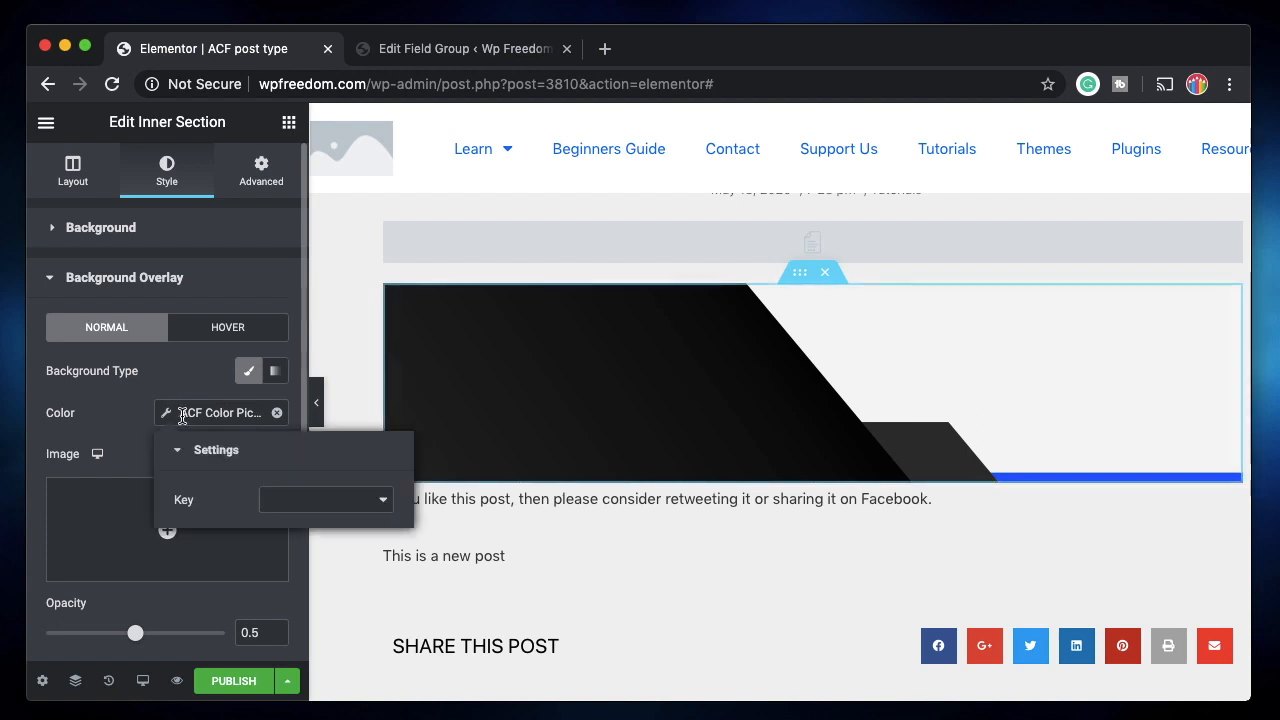
click(333, 500)
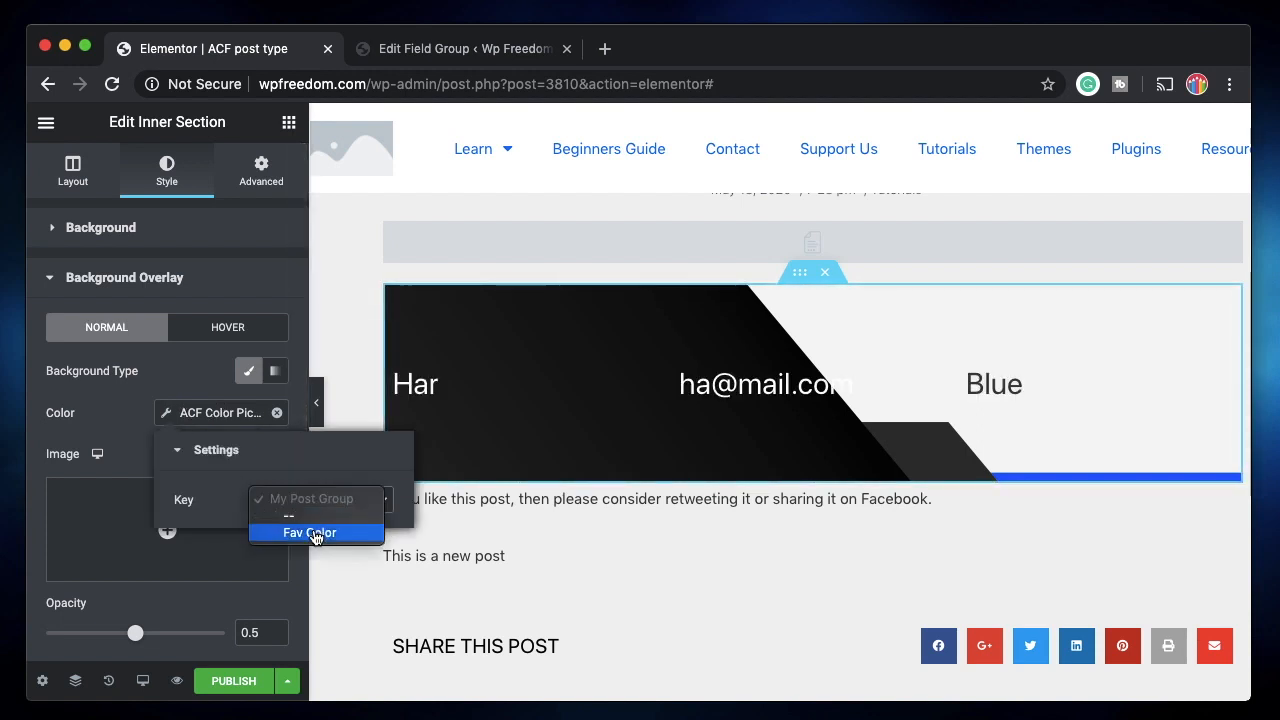
click(348, 533)
click(180, 365)
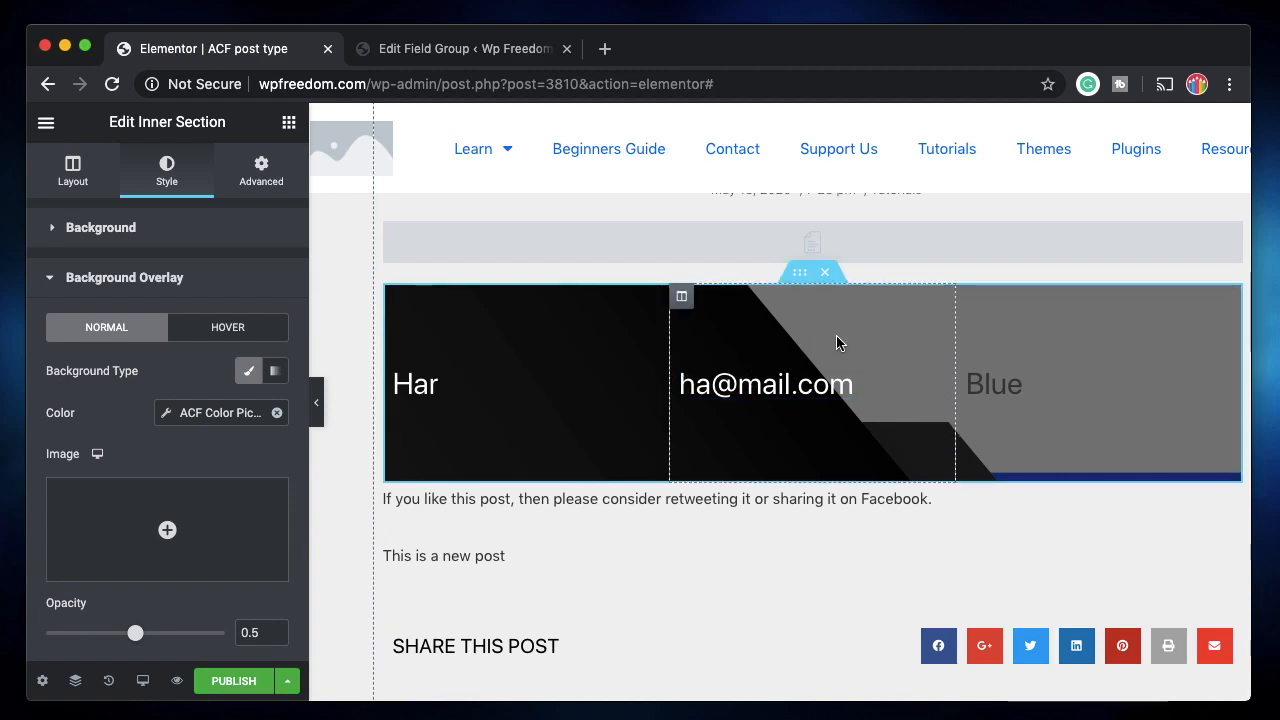
scroll(836, 336, up, 4)
scroll(863, 486, down, 4)
scroll(771, 567, down, 1)
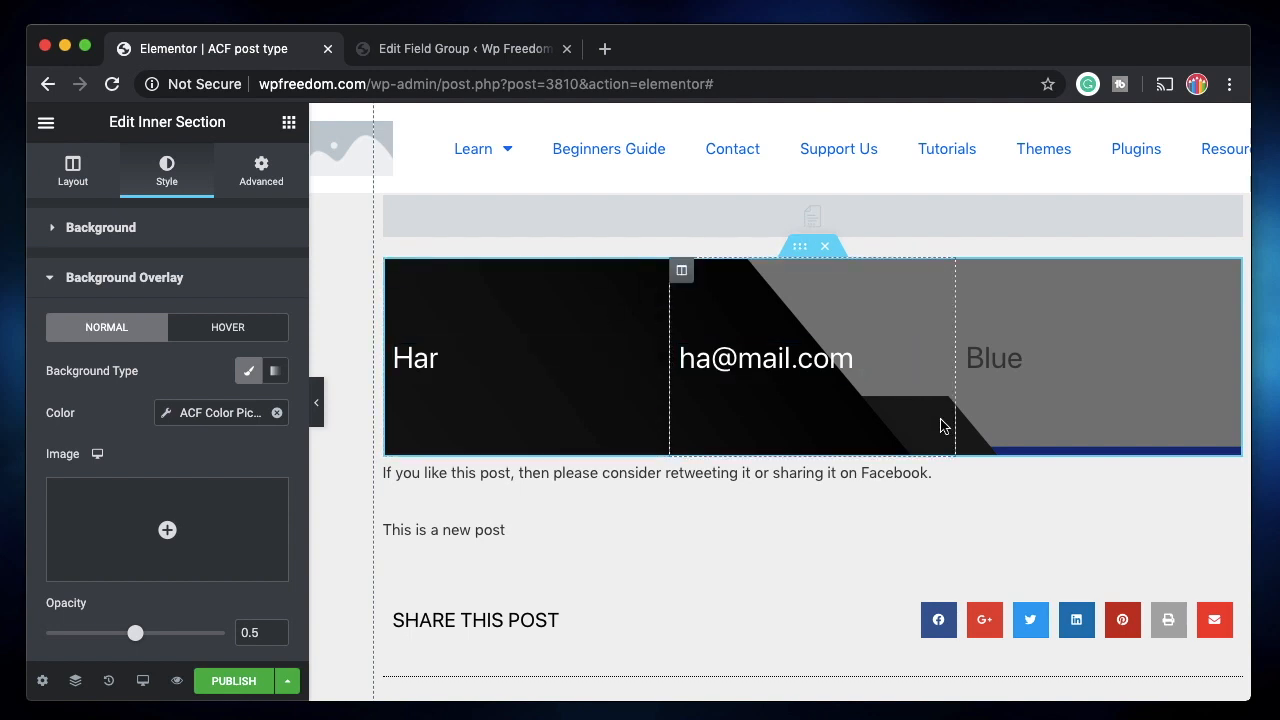
scroll(940, 426, up, 2)
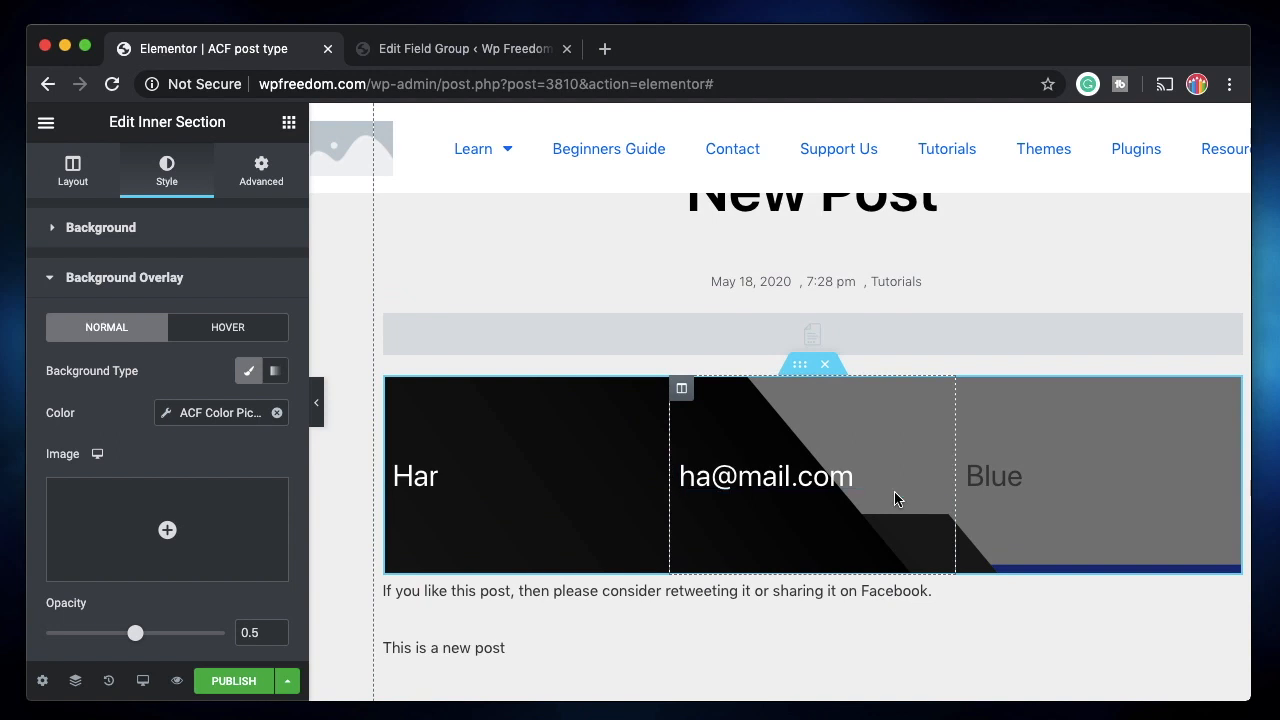
click(288, 122)
Add a Button above the inner section with its link from the ACF Link field.
scroll(215, 327, down, 10)
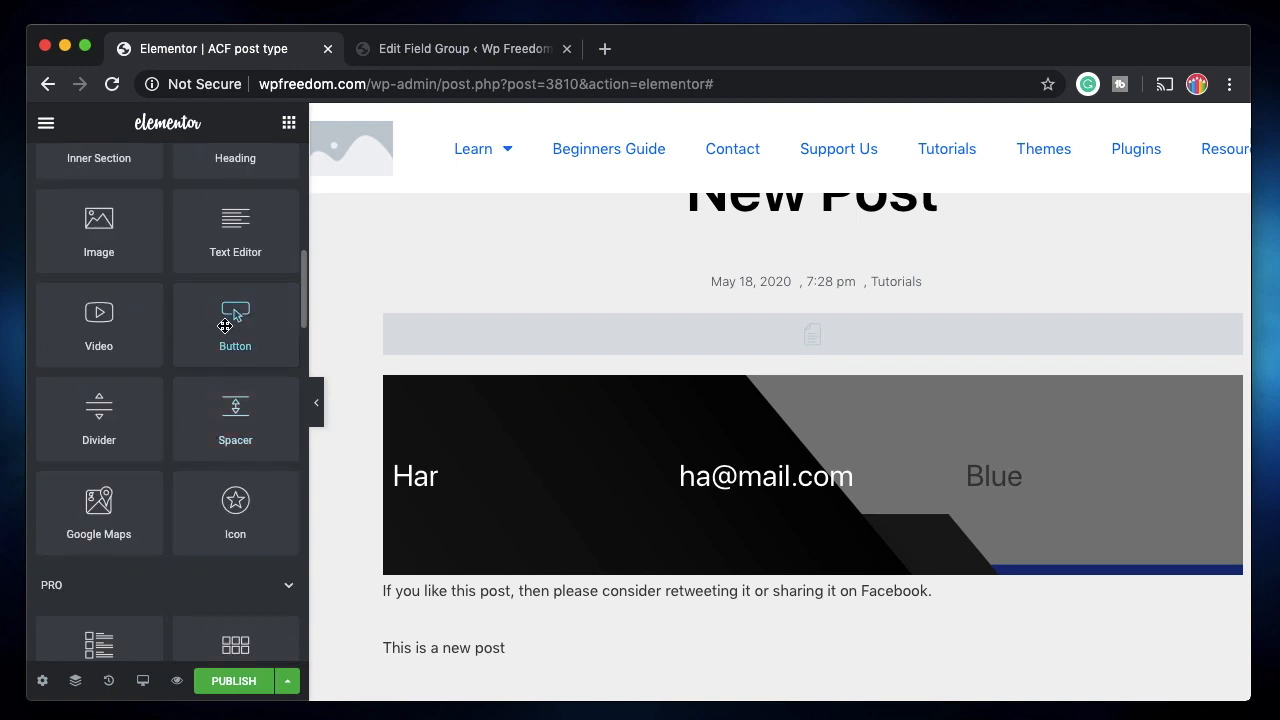
drag(225, 326, 443, 383)
click(274, 383)
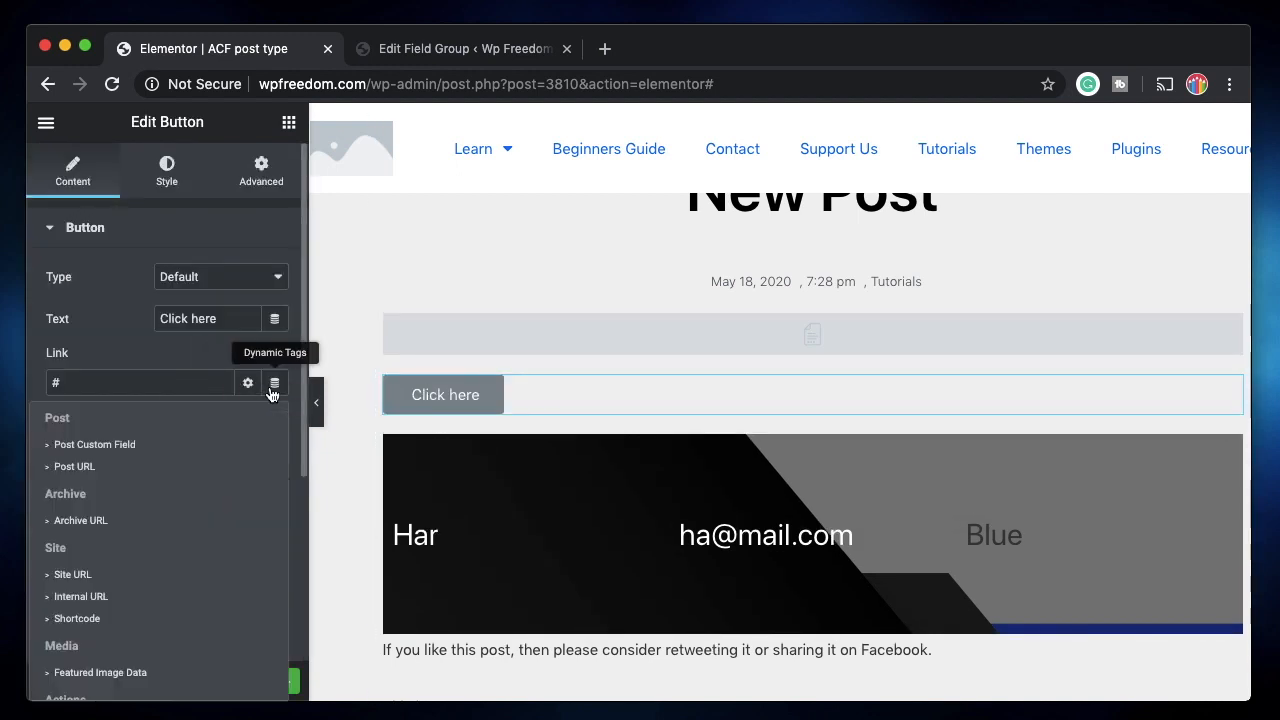
scroll(160, 560, down, 5)
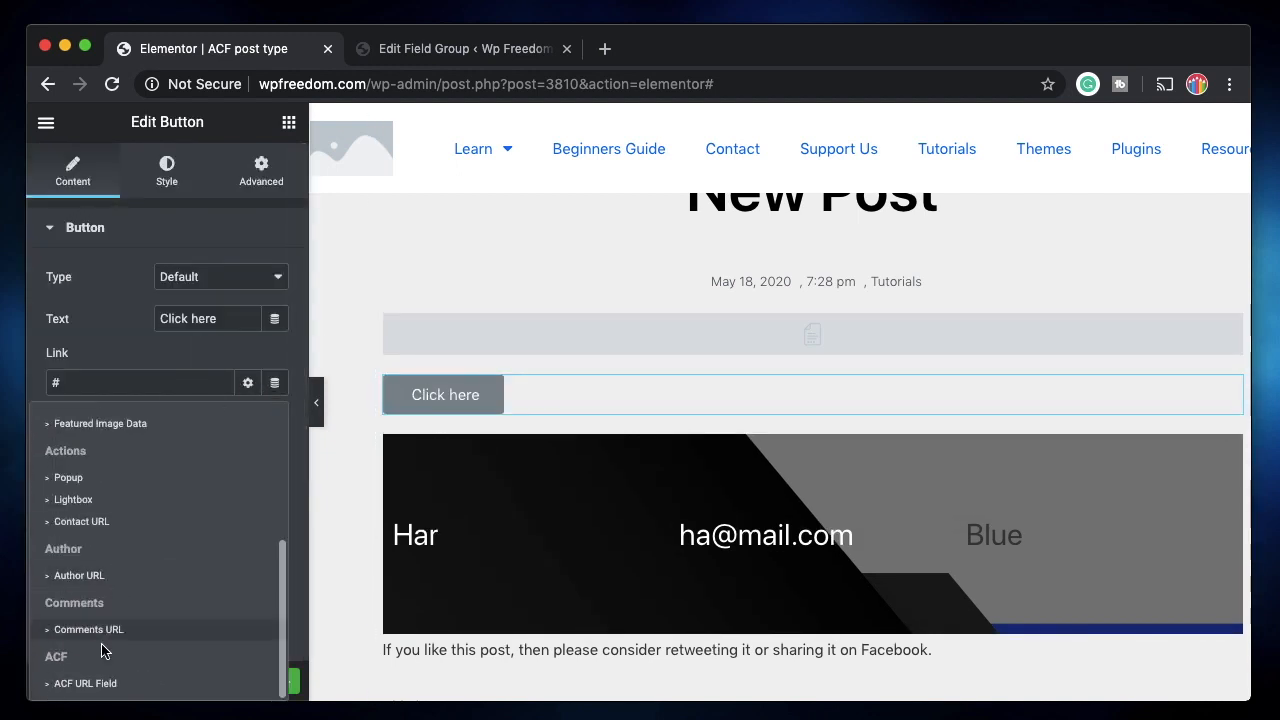
click(100, 683)
click(134, 383)
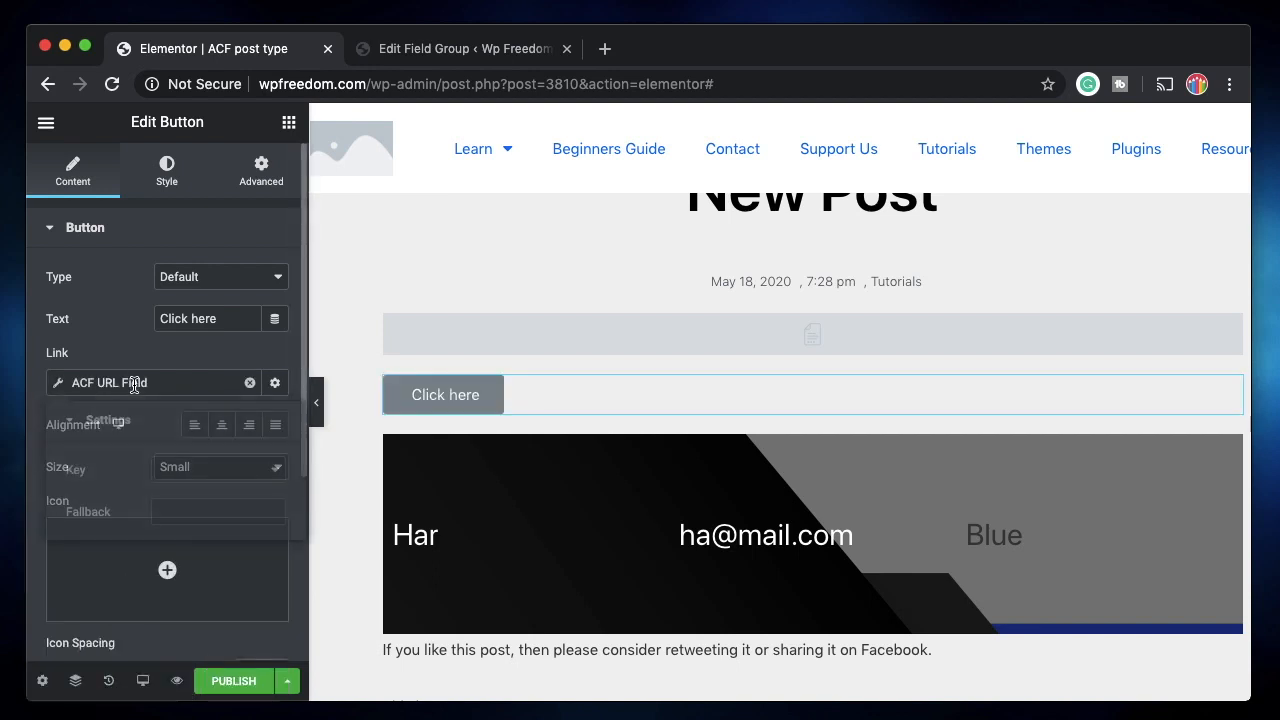
click(236, 470)
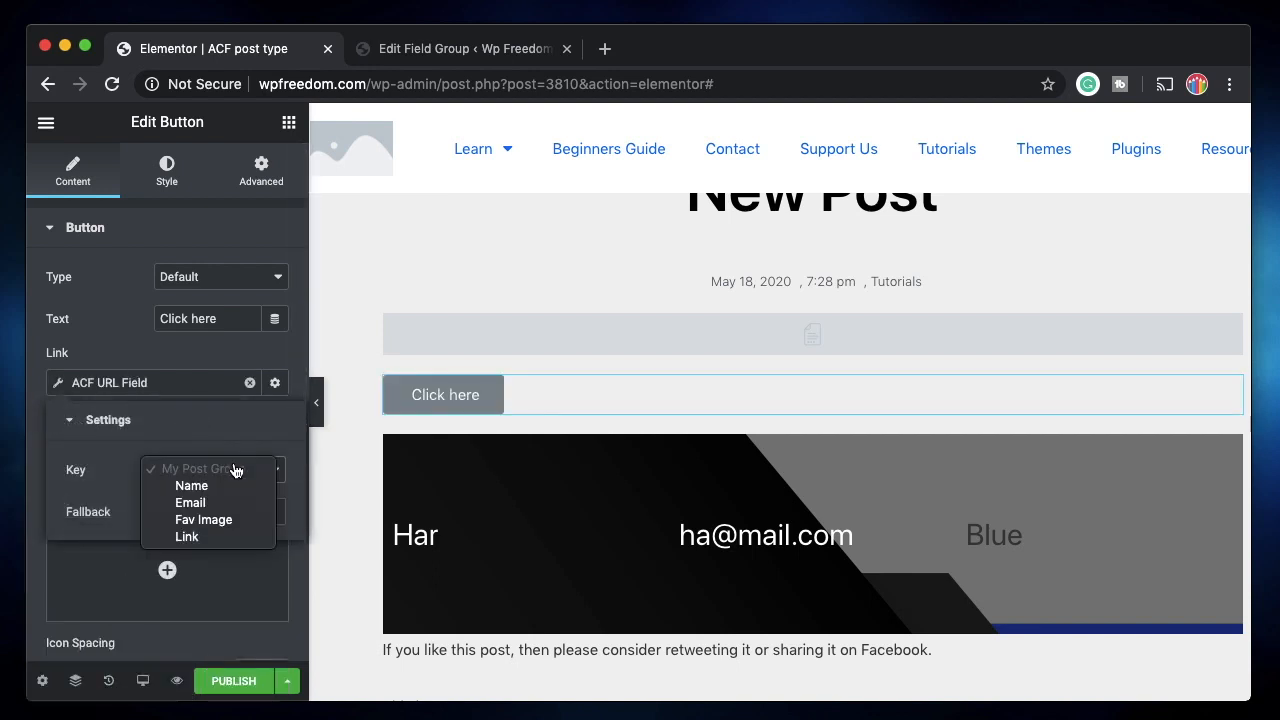
click(208, 540)
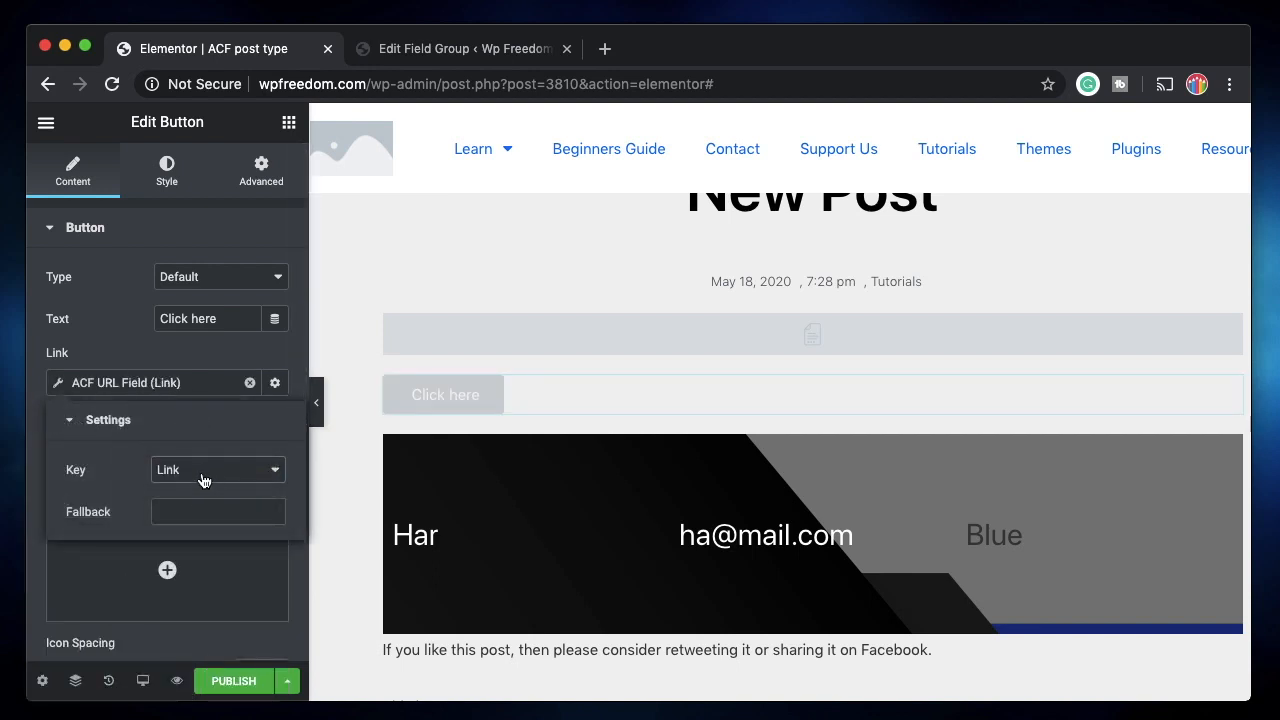
Remove the ACF link source from the button and bring up its widget options for deletion.
click(480, 52)
key(ctrl+shift+Tab)
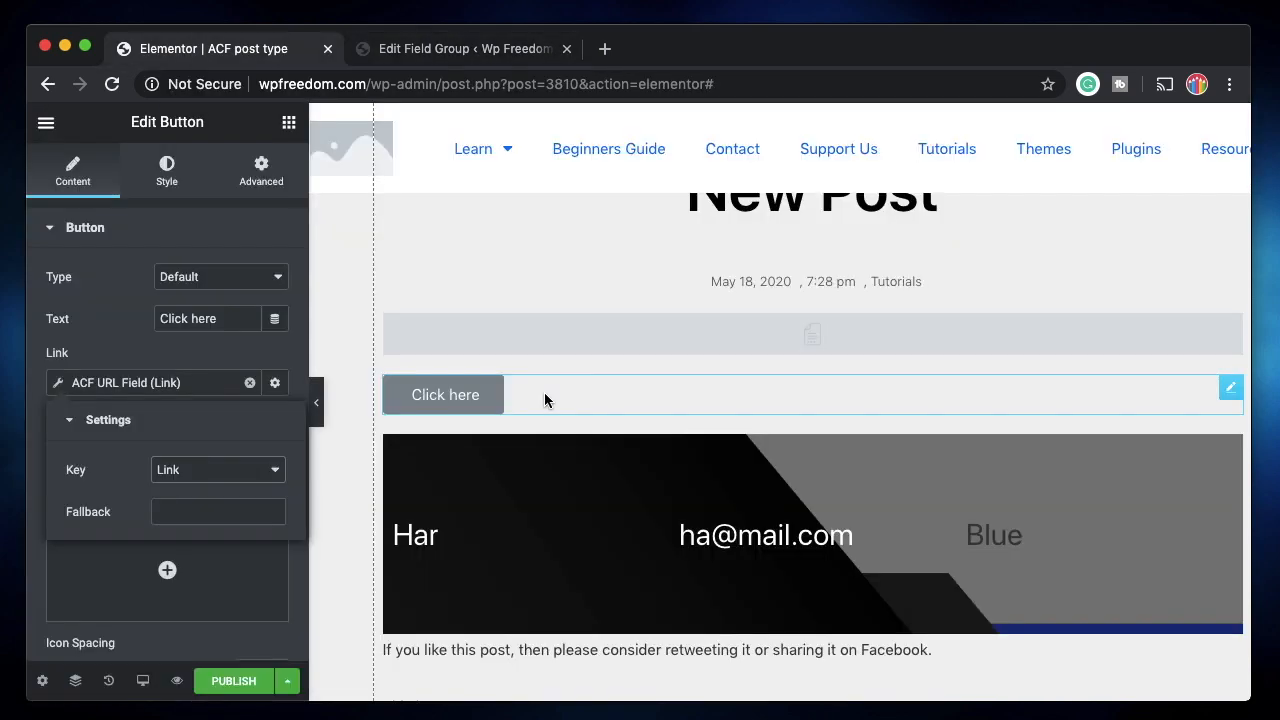
click(250, 382)
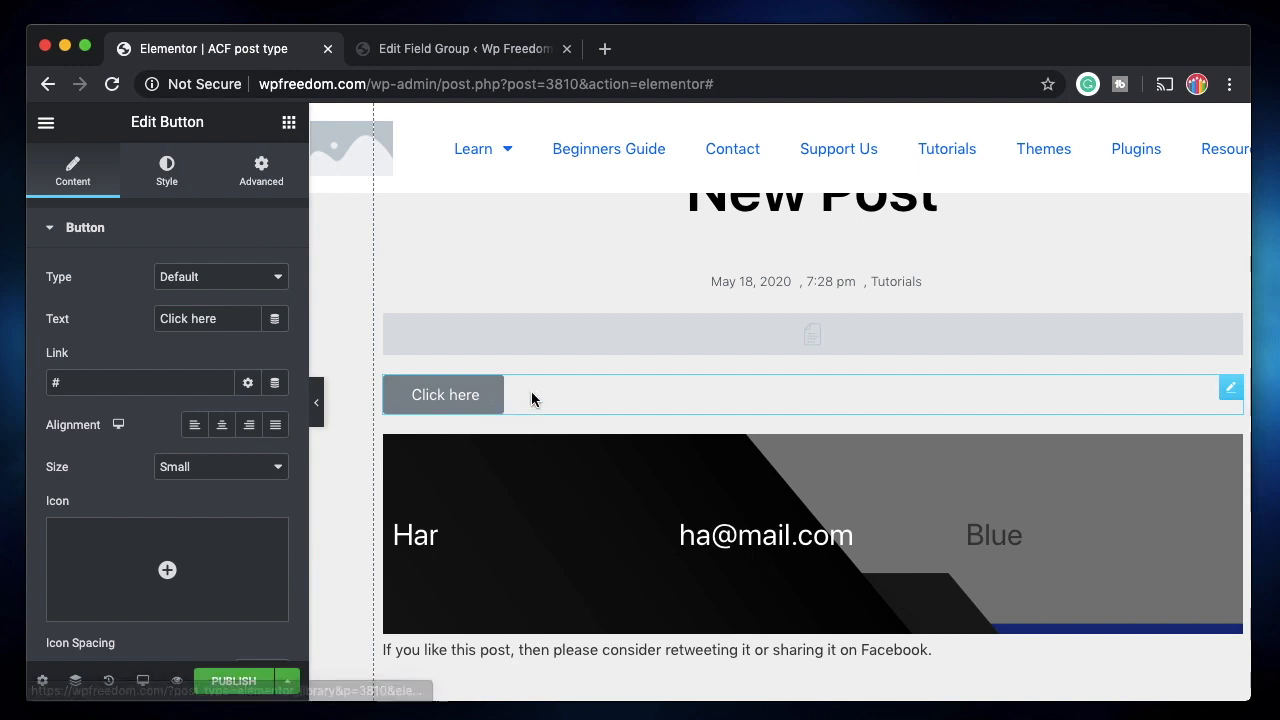
right_click(565, 394)
Delete the Click here button from the Single Post template.
click(621, 681)
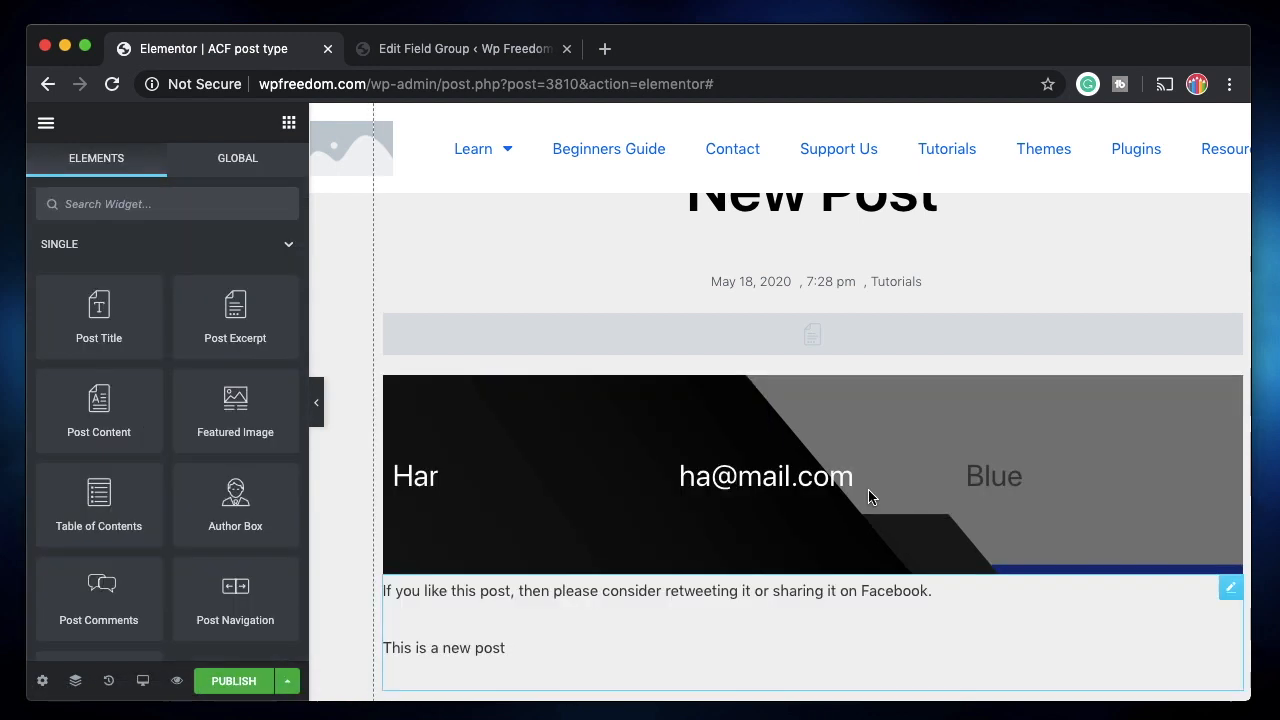
scroll(746, 571, up, 3)
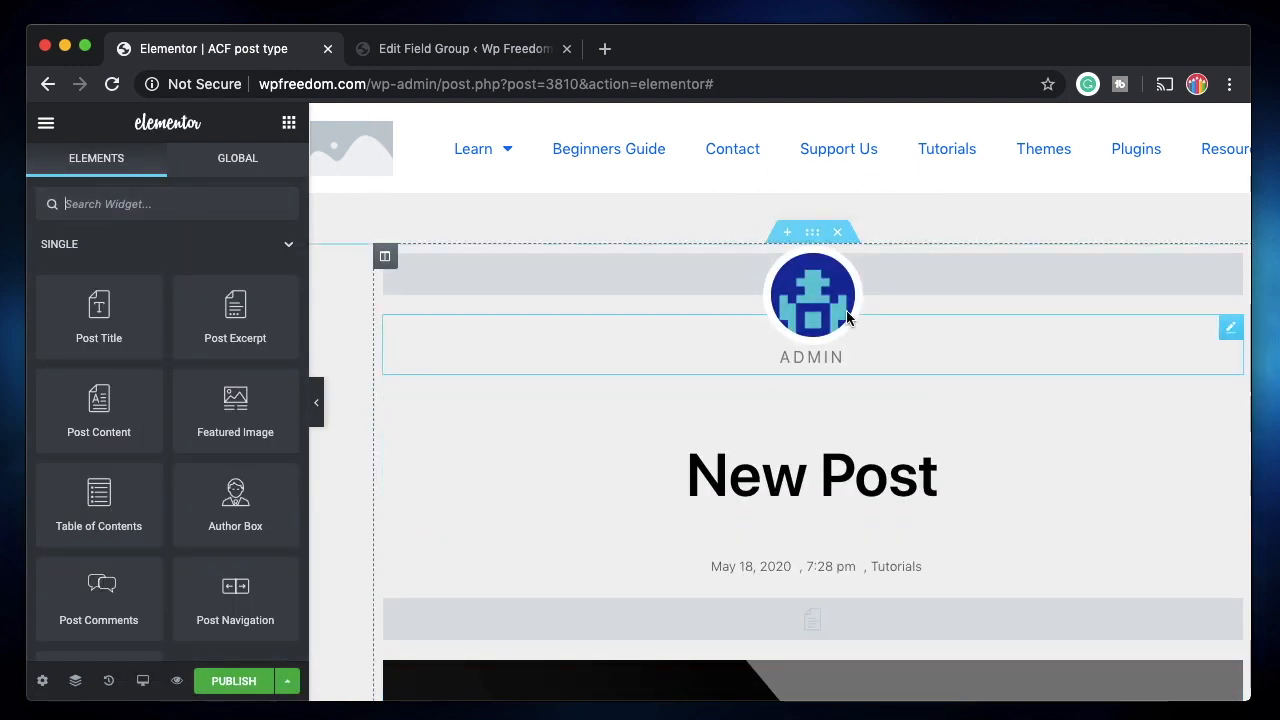
scroll(835, 549, down, 2)
scroll(835, 549, down, 1)
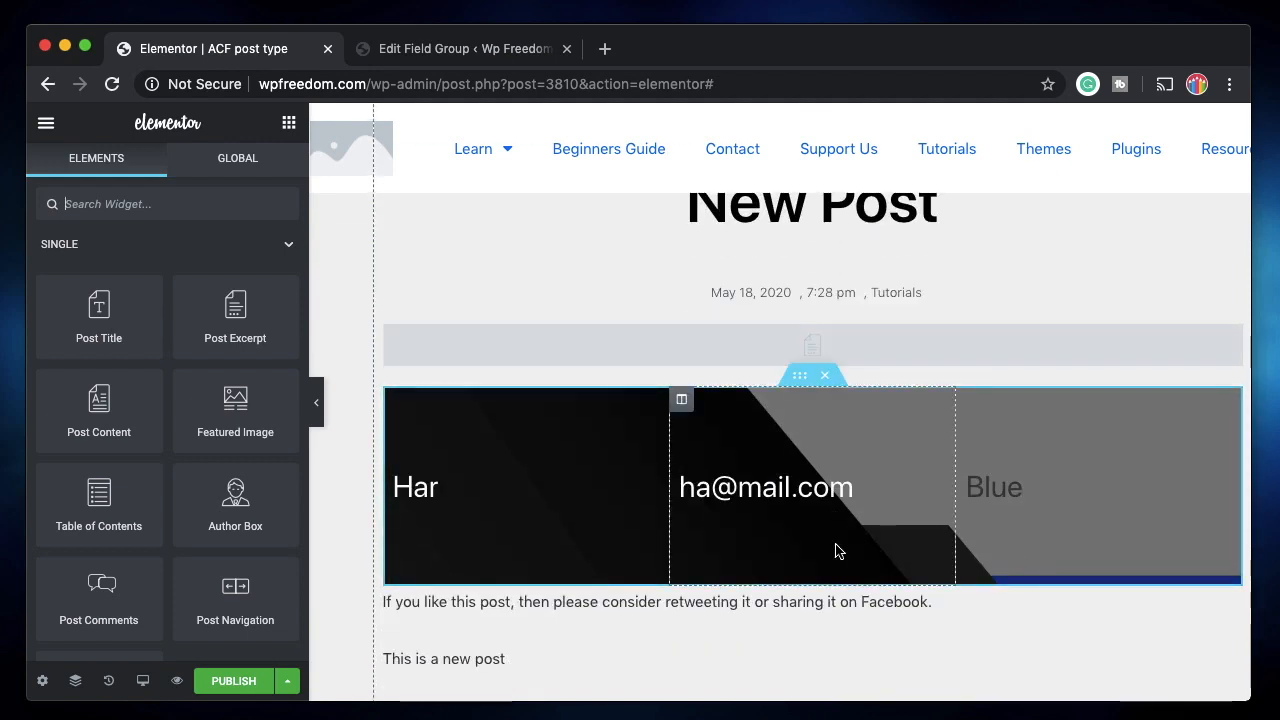
scroll(835, 549, down, 2)
scroll(835, 543, down, 3)
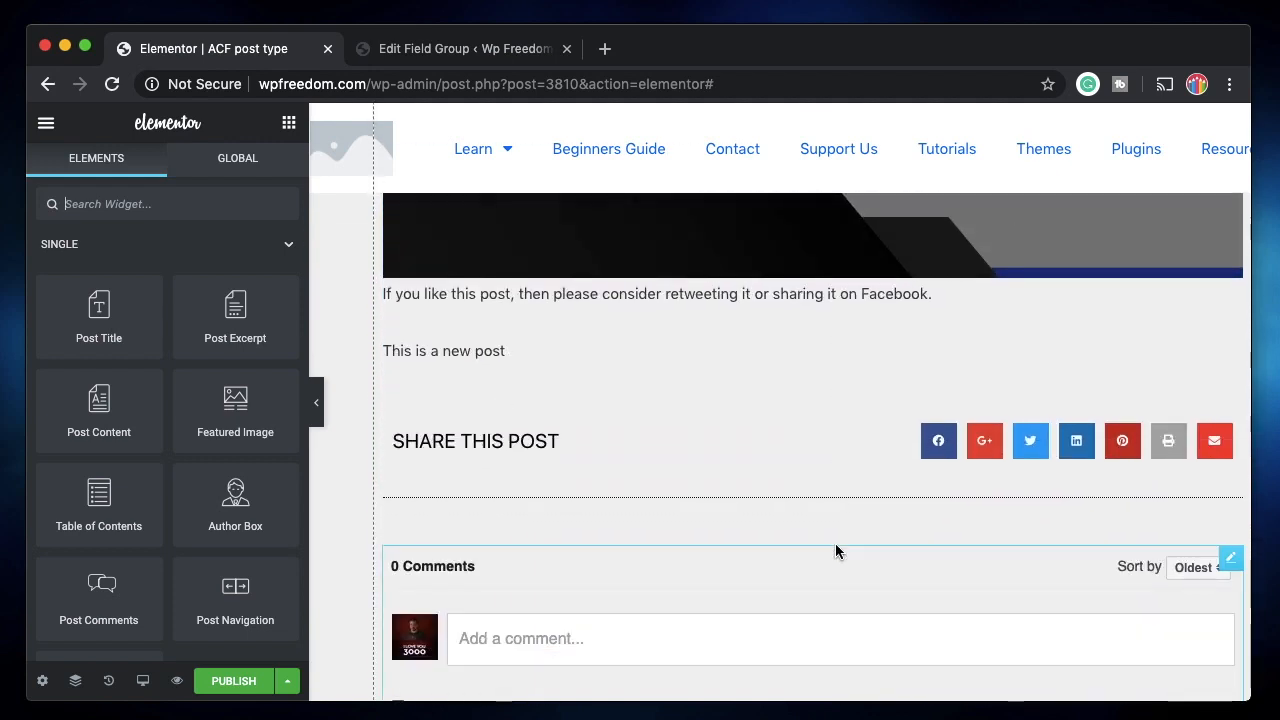
scroll(814, 418, up, 3)
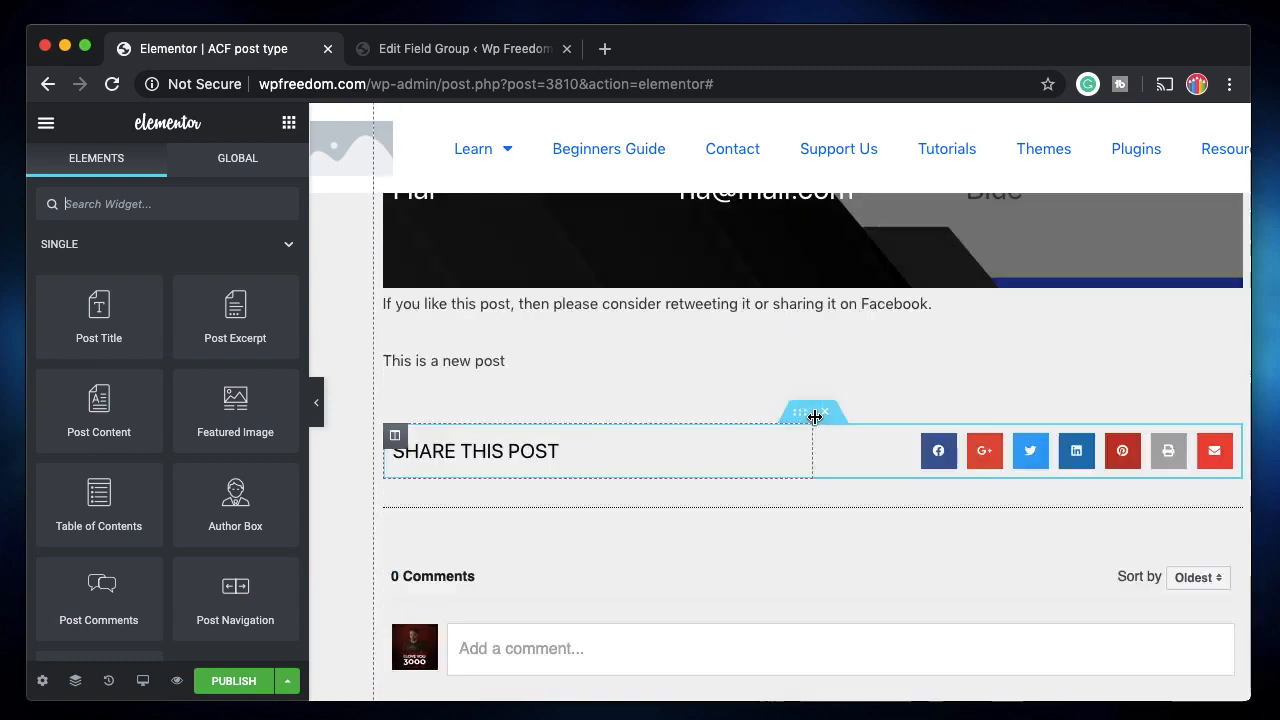
scroll(820, 470, down, 4)
Delete the Facebook Comments widget from the template.
right_click(923, 491)
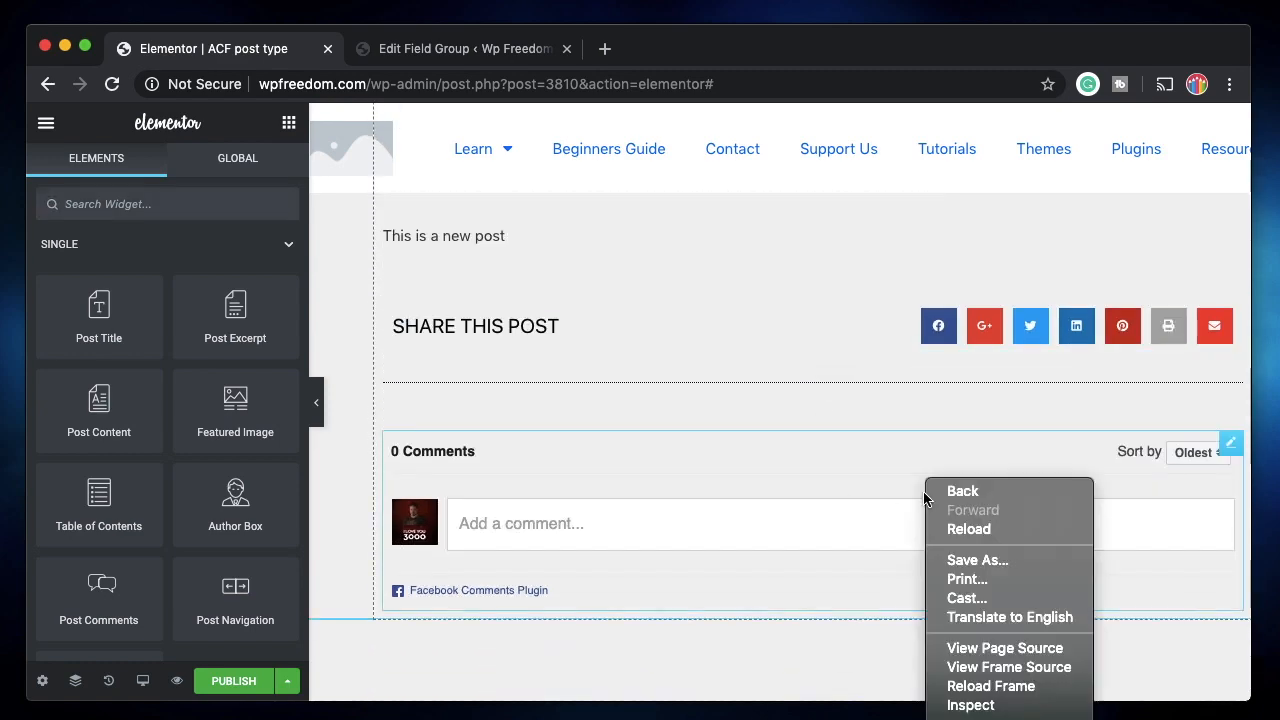
click(836, 521)
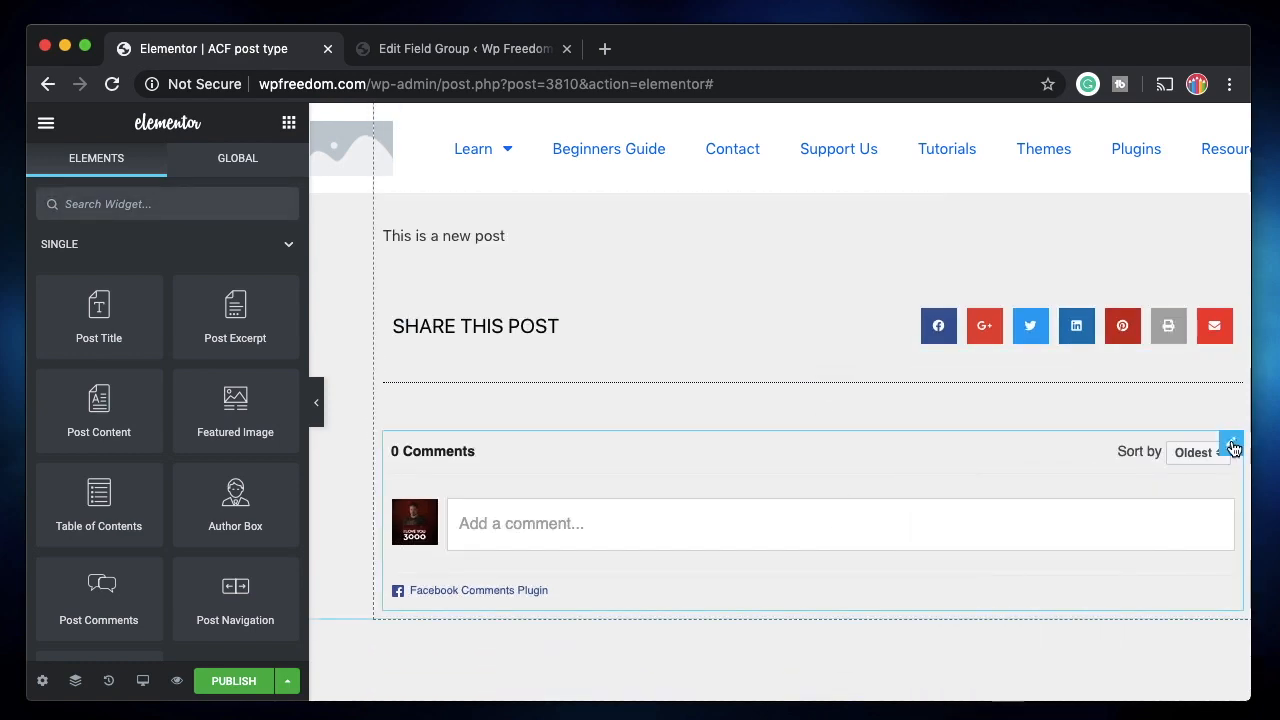
right_click(1233, 448)
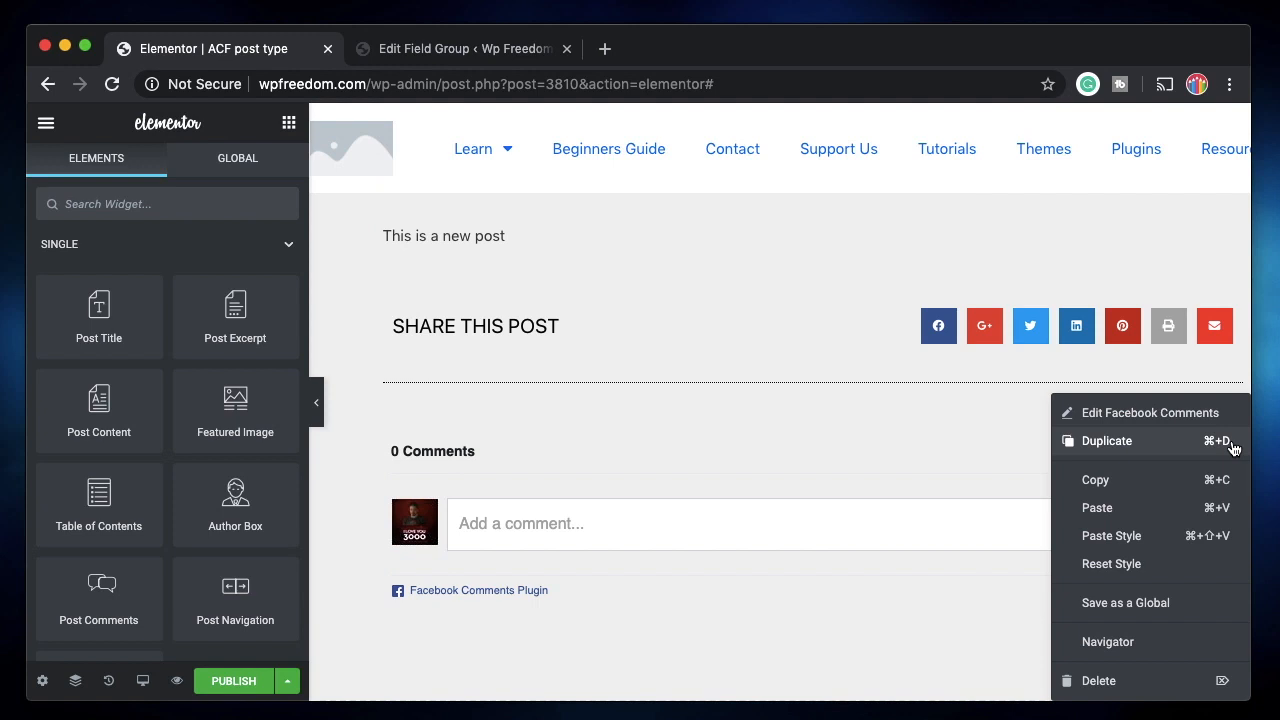
click(1150, 678)
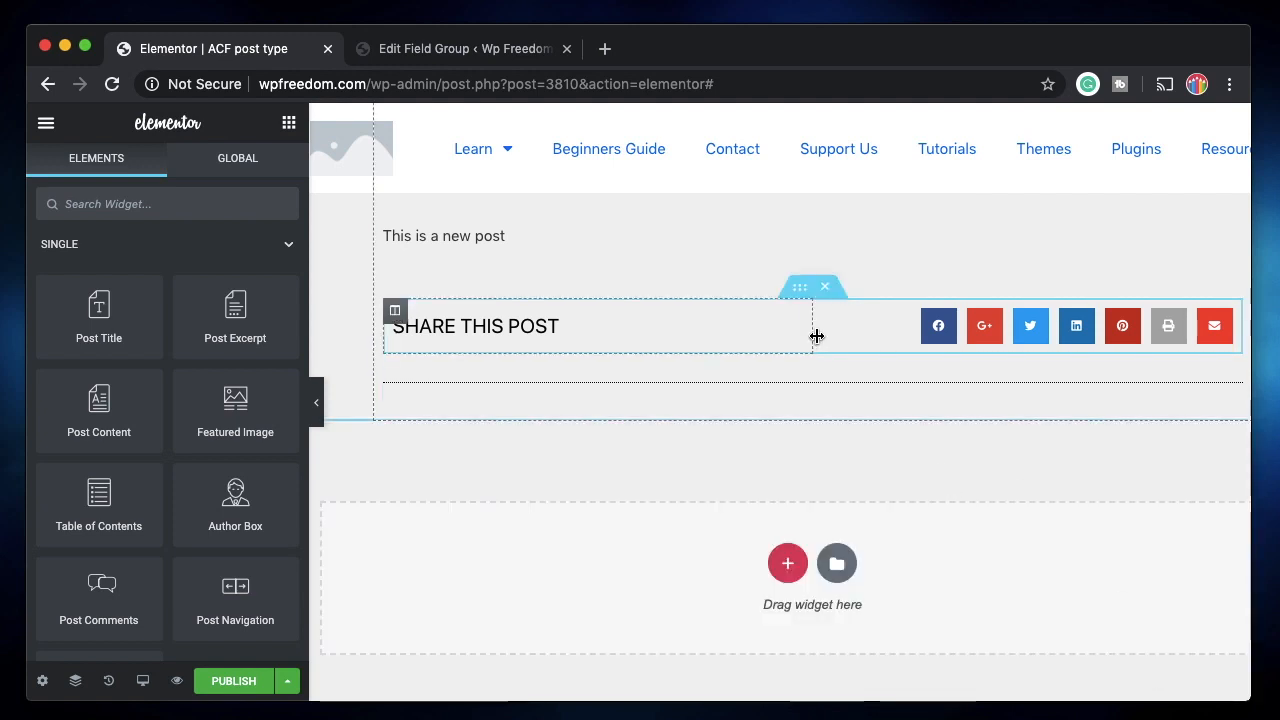
Remove the Share This Post section and publish, showing the Include Posts All condition.
click(826, 292)
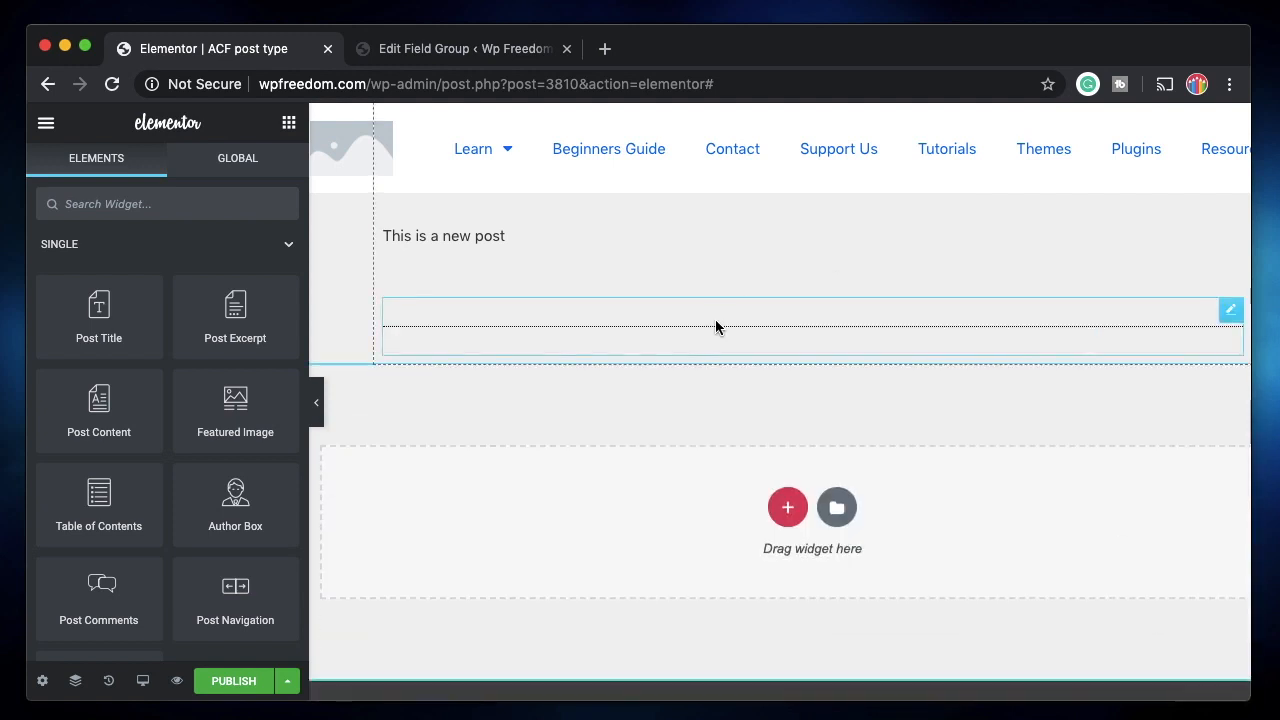
scroll(715, 319, up, 7)
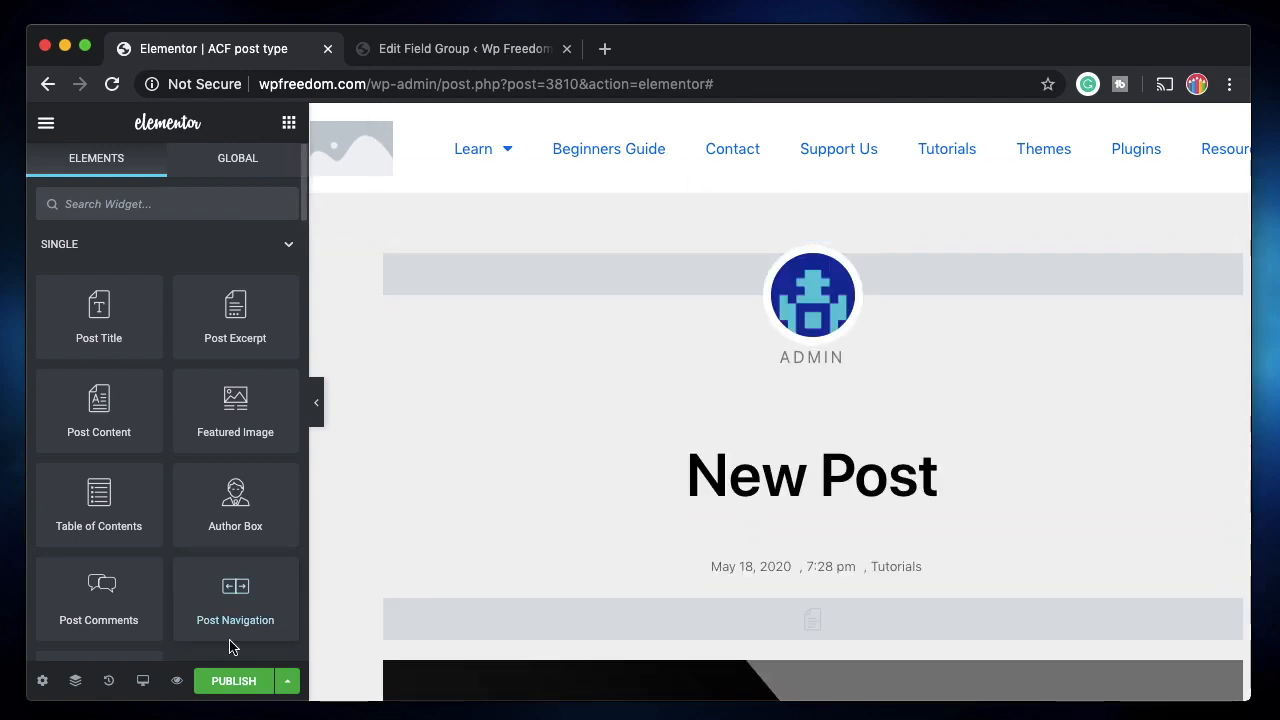
click(234, 689)
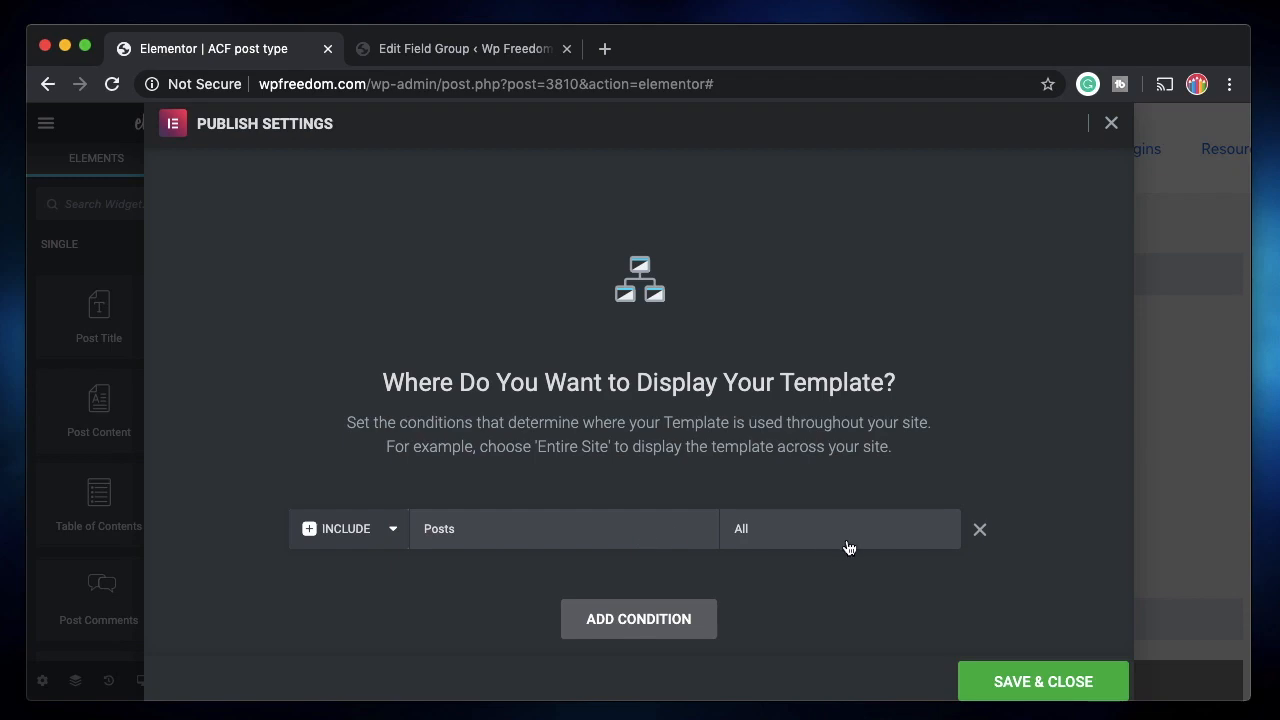
Save the template live for all posts and start a new WordPress post in the other tab.
click(1013, 678)
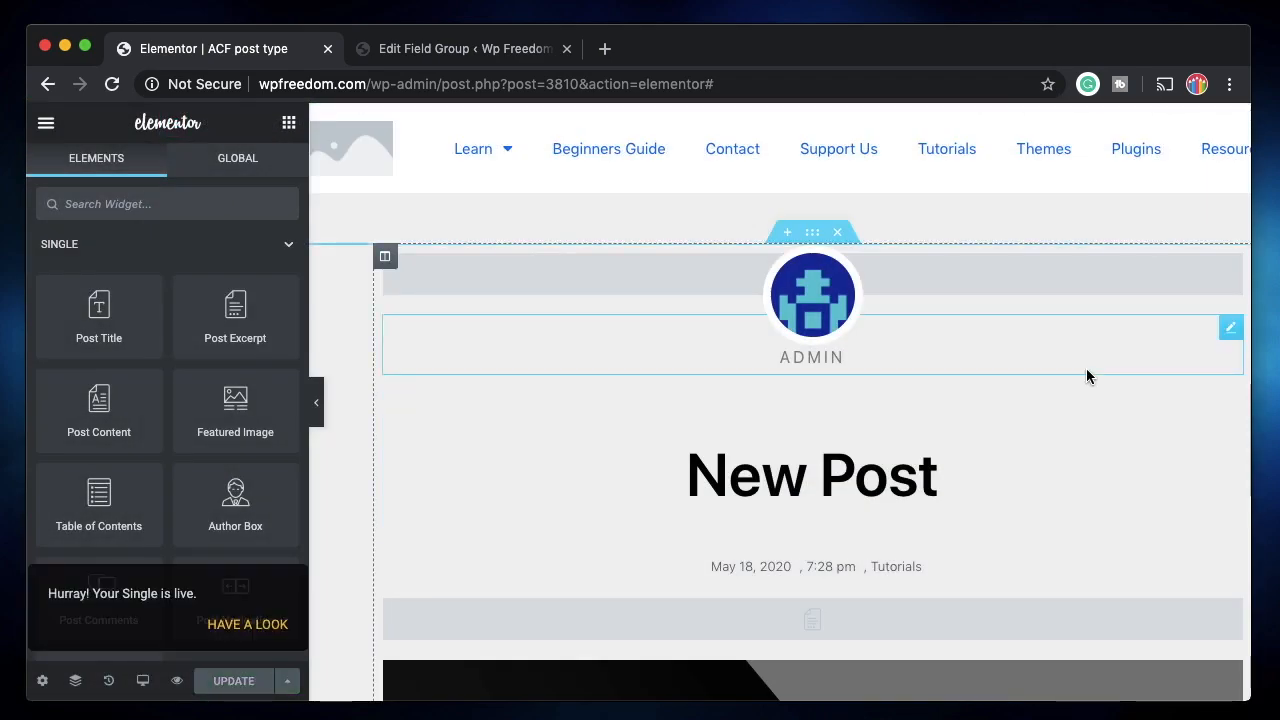
click(490, 50)
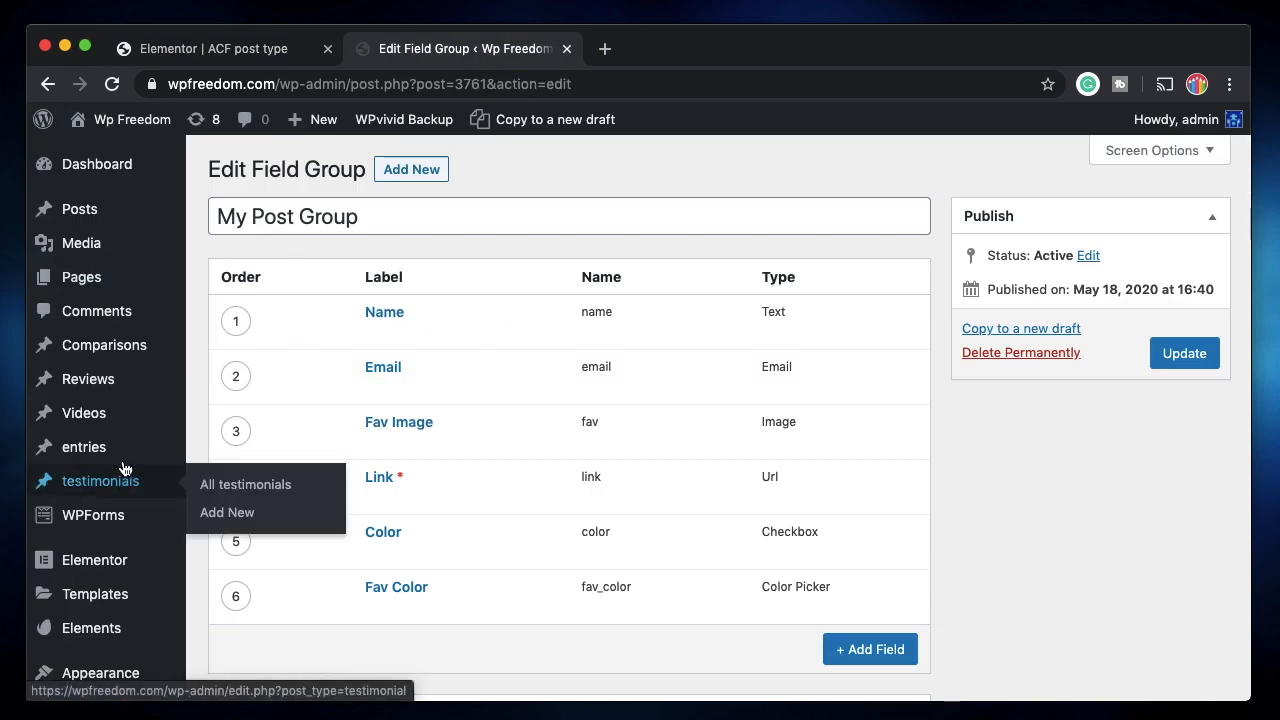
mouse_move(80, 209)
click(207, 249)
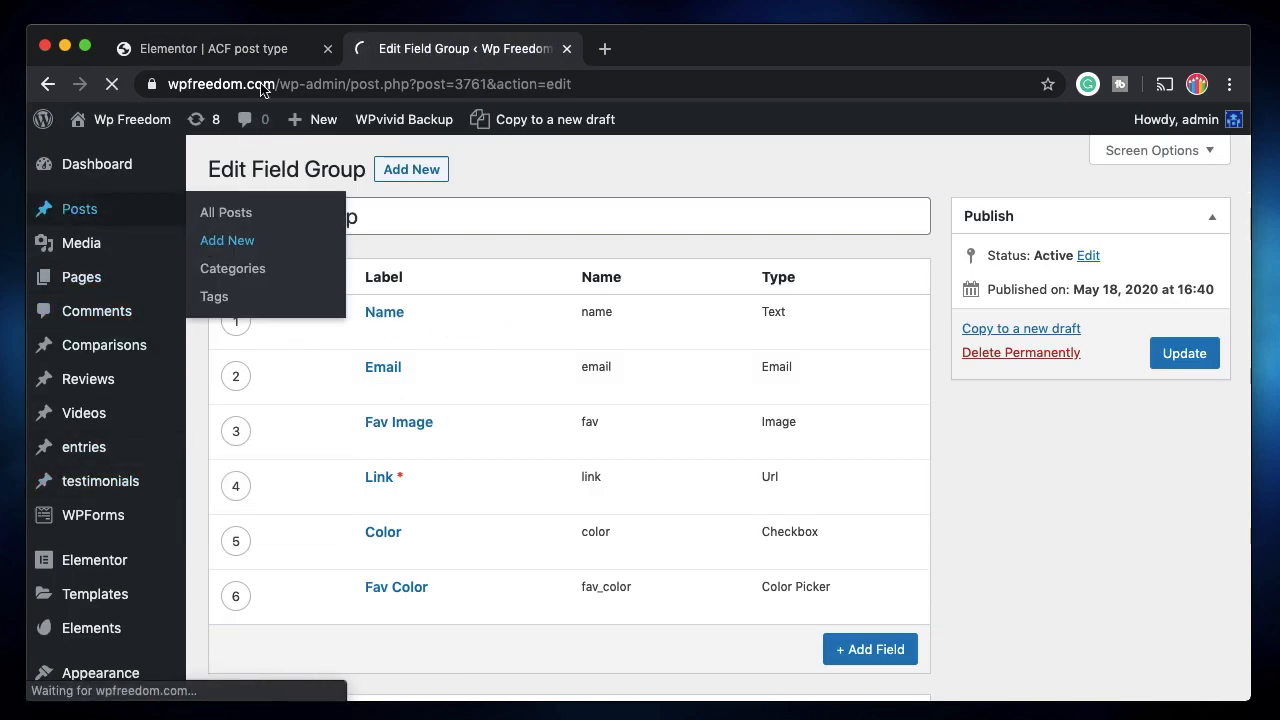
click(215, 48)
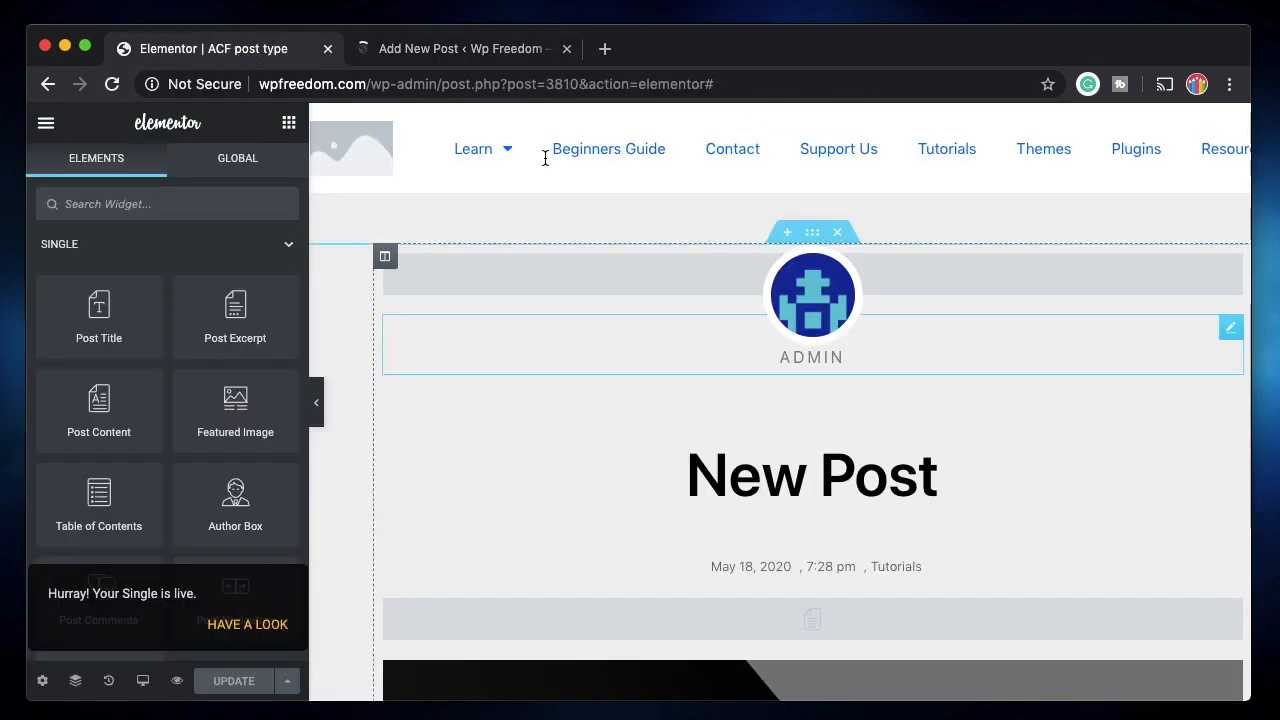
Title the post 'New ACF post' and fill the body with copied filler paragraphs.
click(480, 49)
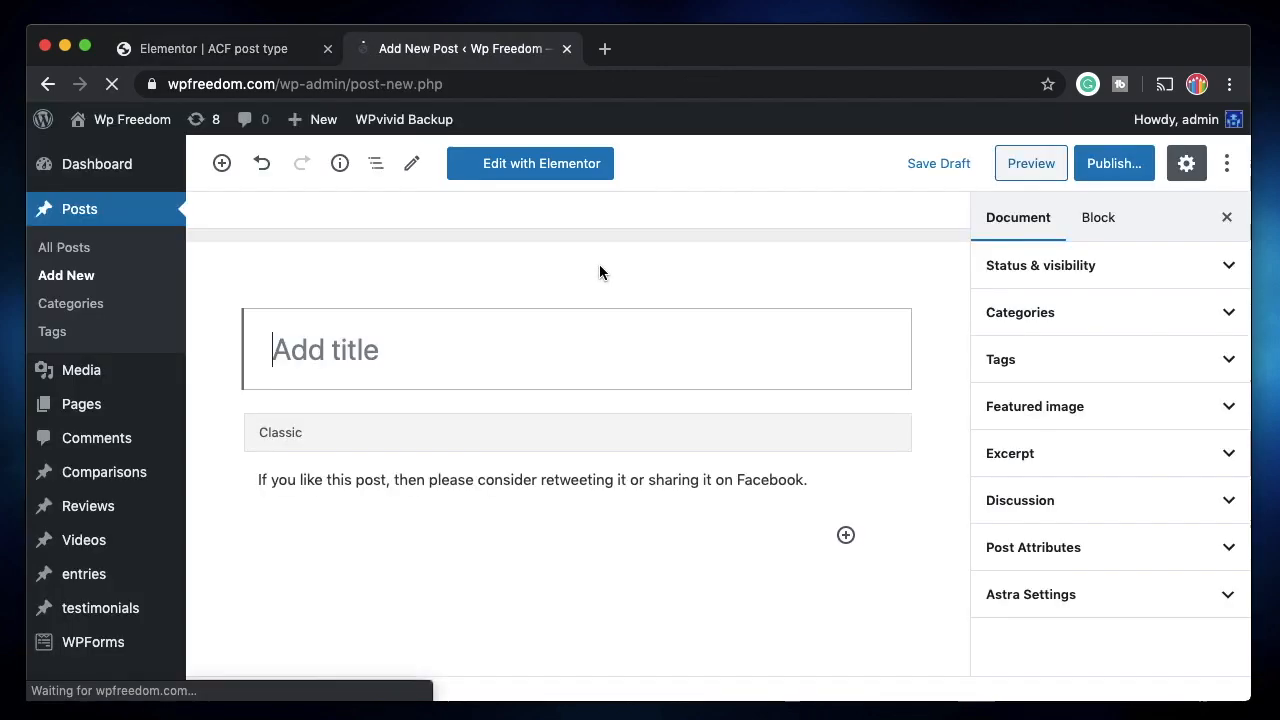
text(New ACF post)
click(477, 490)
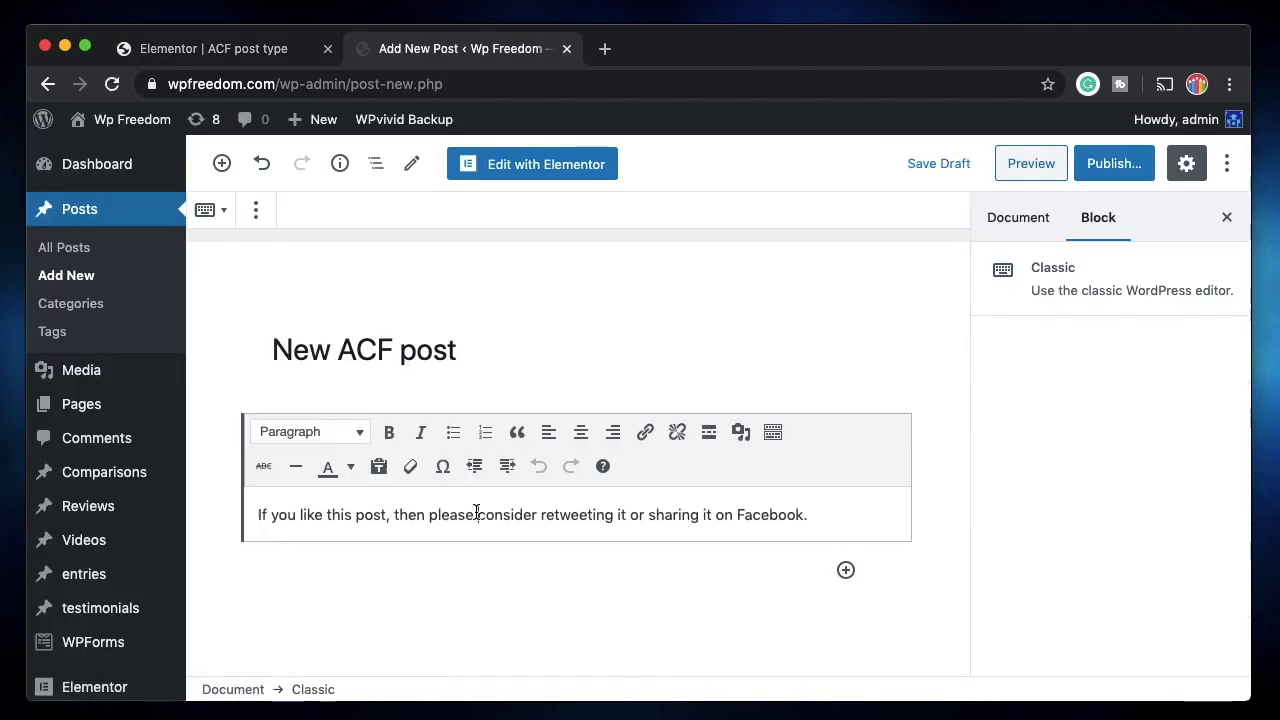
triple_click(477, 514)
key(super+c)
key(super+v)
key(super+v)
key(super+v)
key(super+v)
key(super+v)
key(super+v)
scroll(577, 609, down, 3)
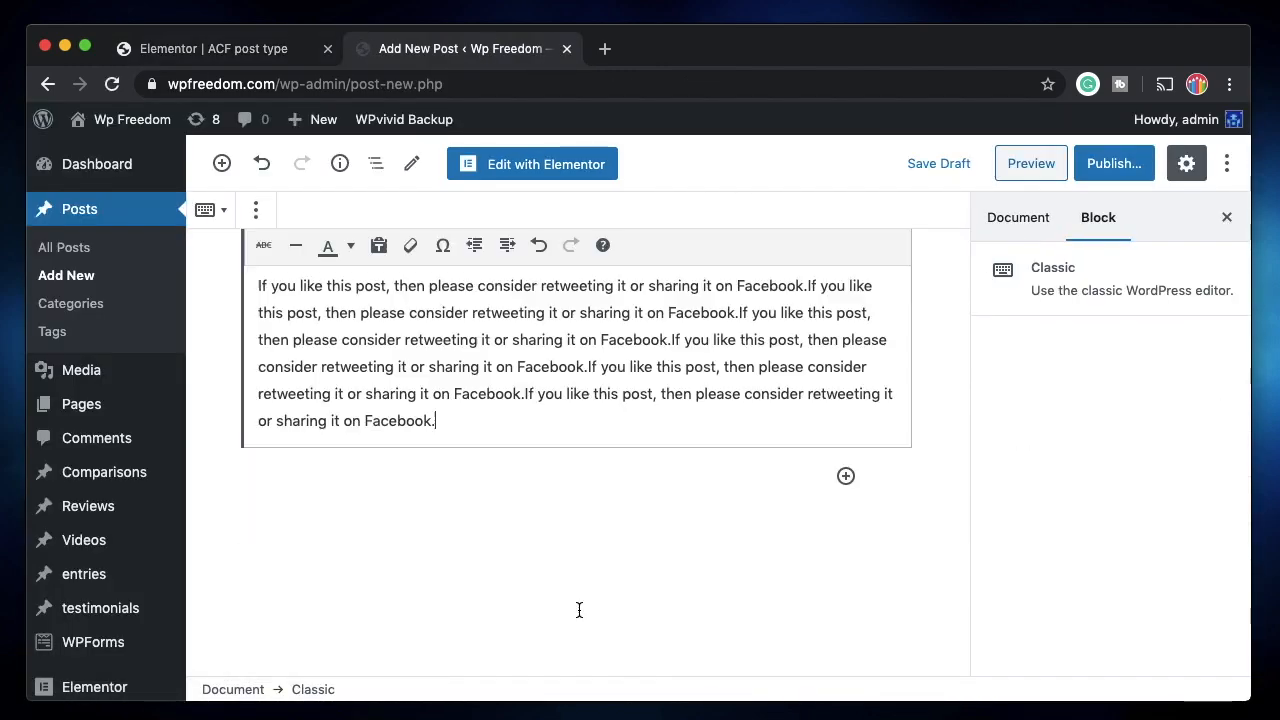
click(686, 560)
scroll(690, 561, down, 8)
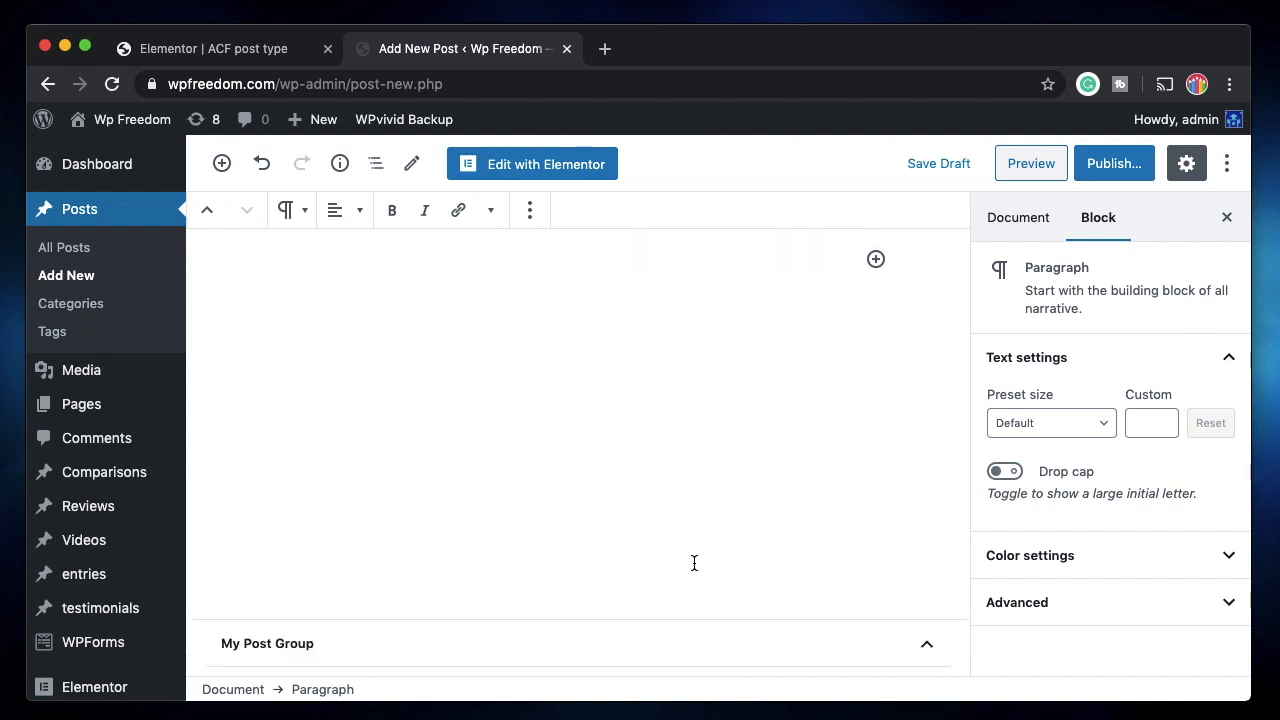
Enter a name and e-mail address, and attach the orange image as Fav Image.
click(522, 295)
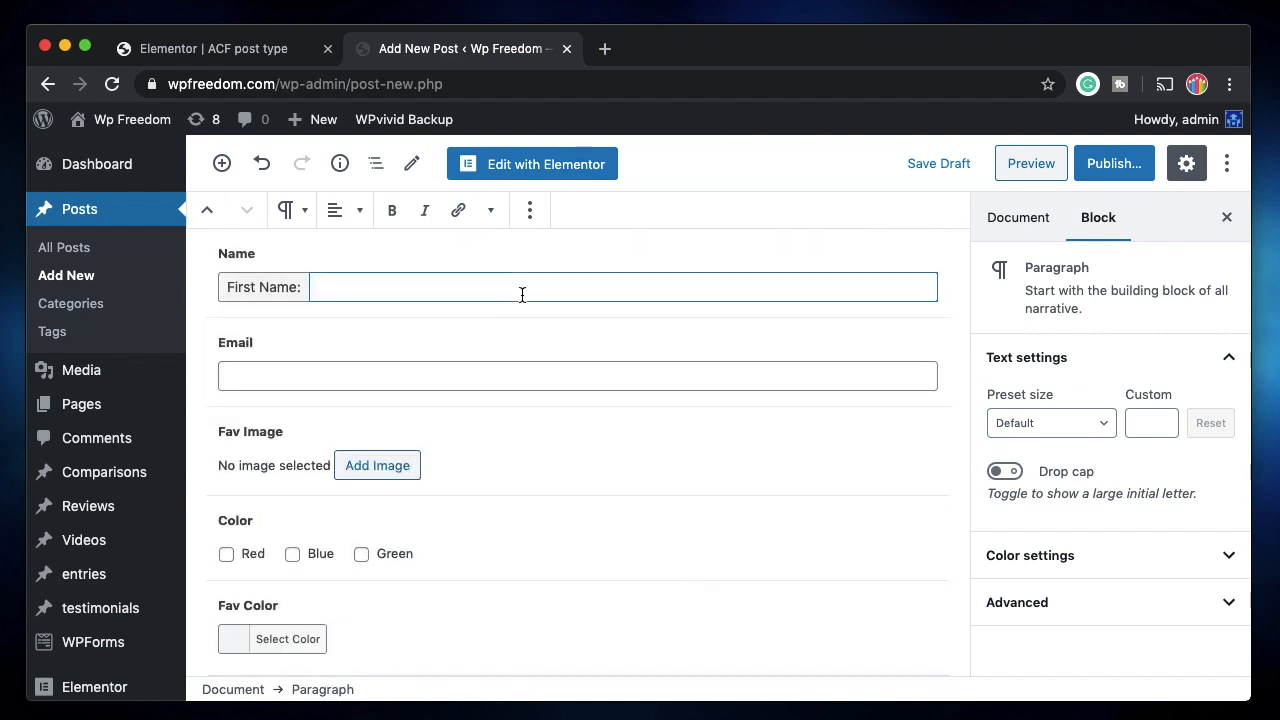
click(438, 376)
click(405, 465)
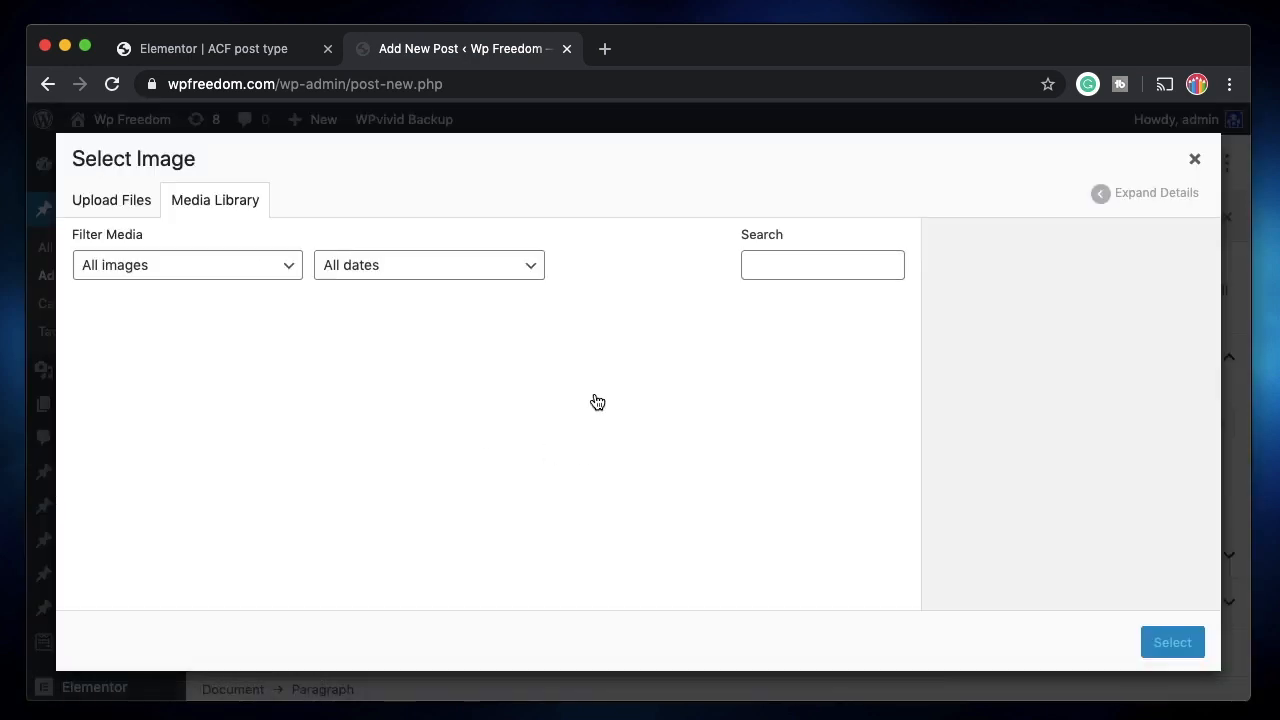
click(428, 387)
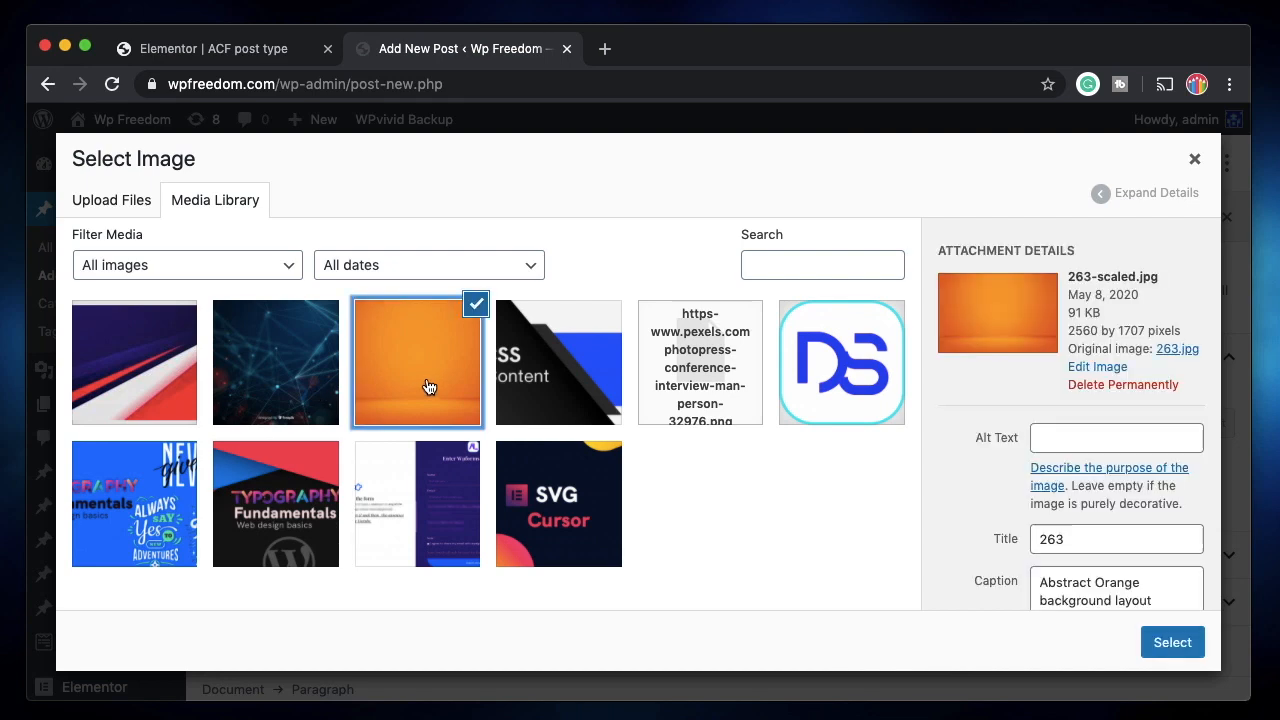
click(1168, 645)
Tick Red in the Color field and choose purple as the Fav Color.
click(386, 466)
click(227, 555)
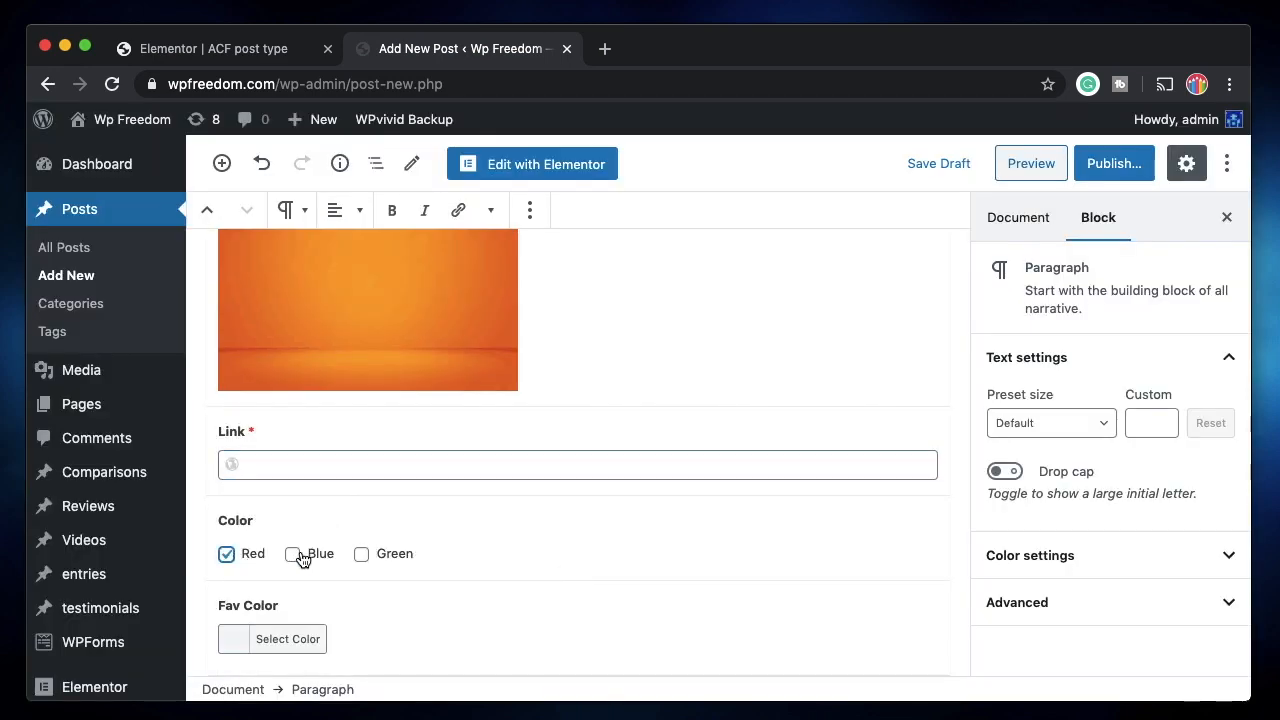
click(305, 641)
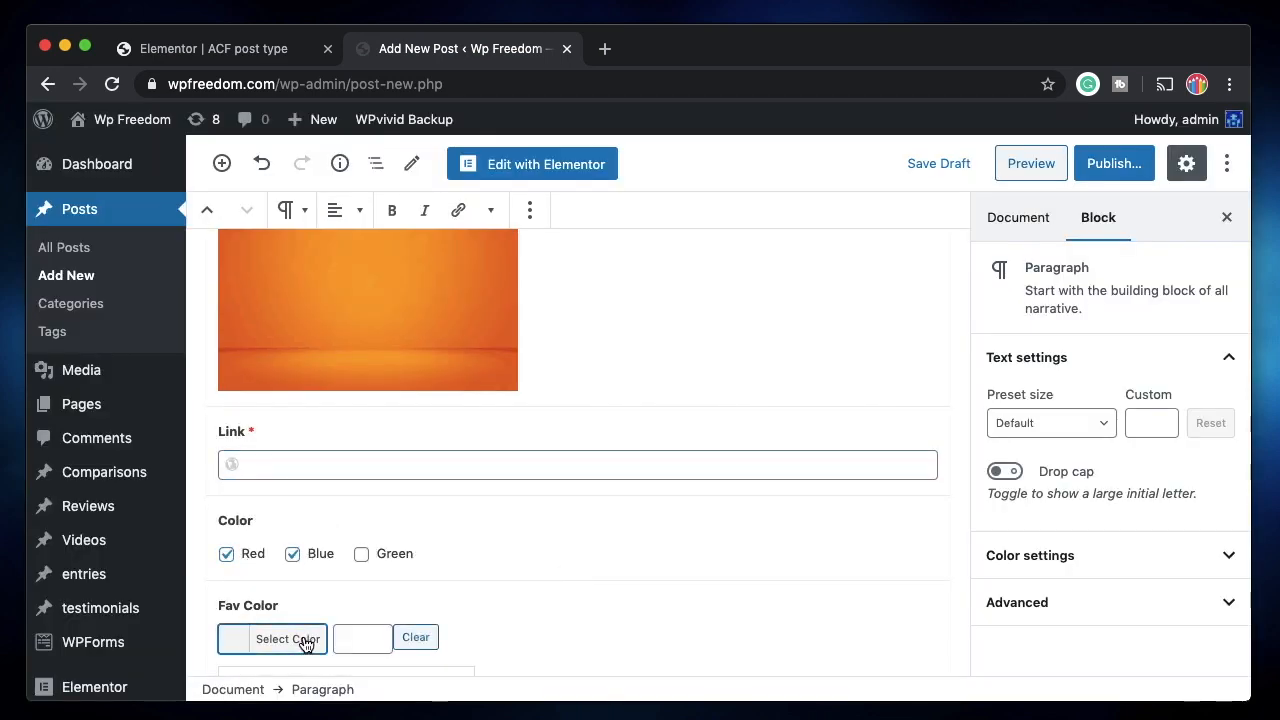
scroll(353, 638, down, 5)
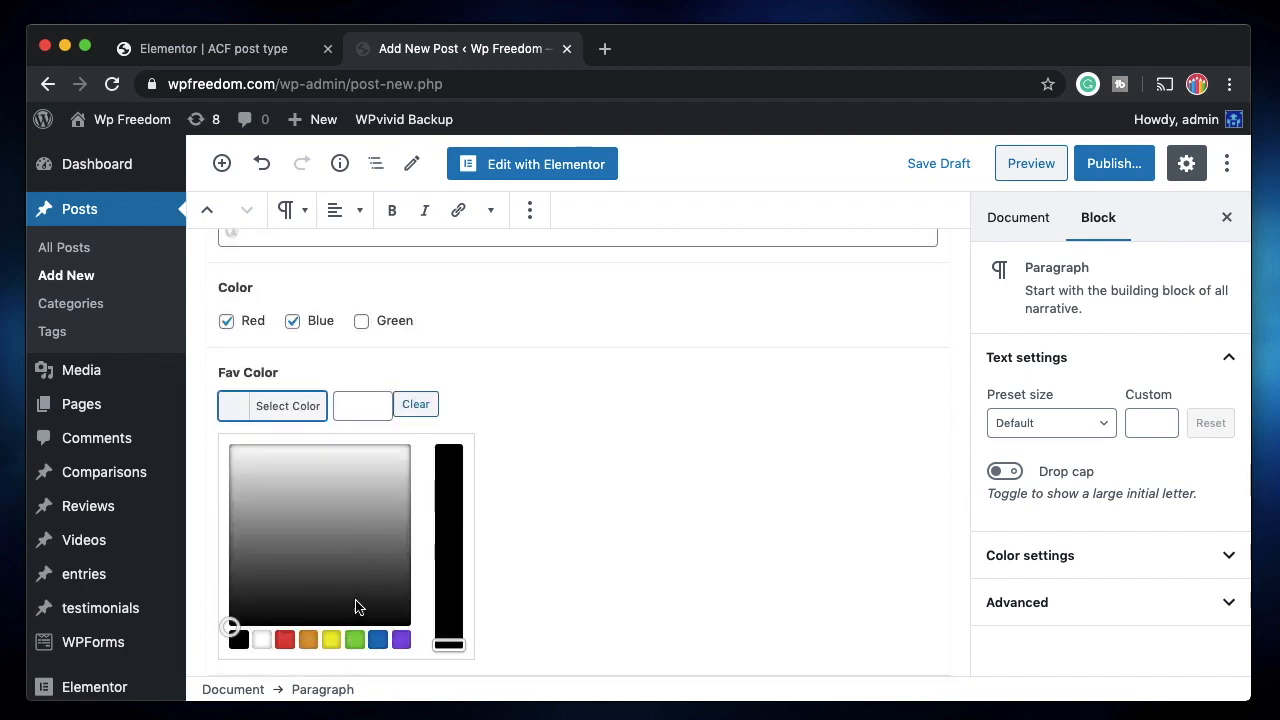
scroll(596, 552, up, 4)
scroll(596, 552, down, 4)
click(402, 640)
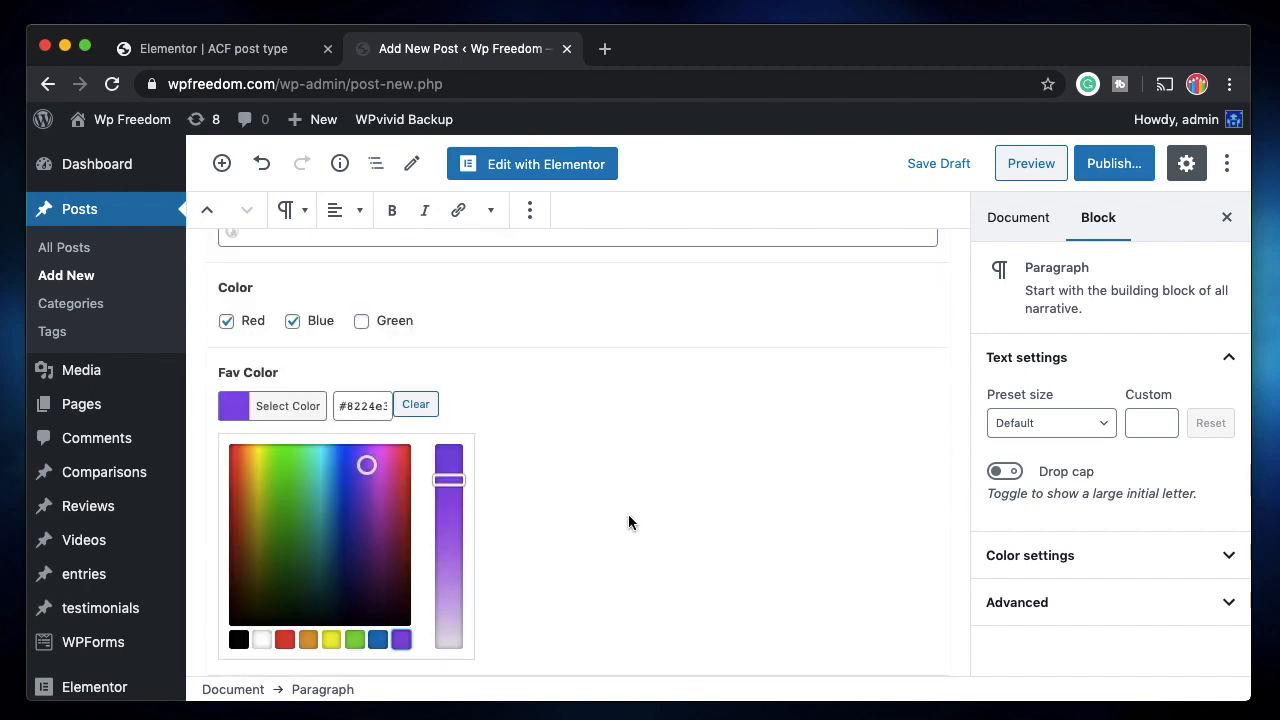
scroll(629, 516, up, 10)
scroll(629, 516, up, 10)
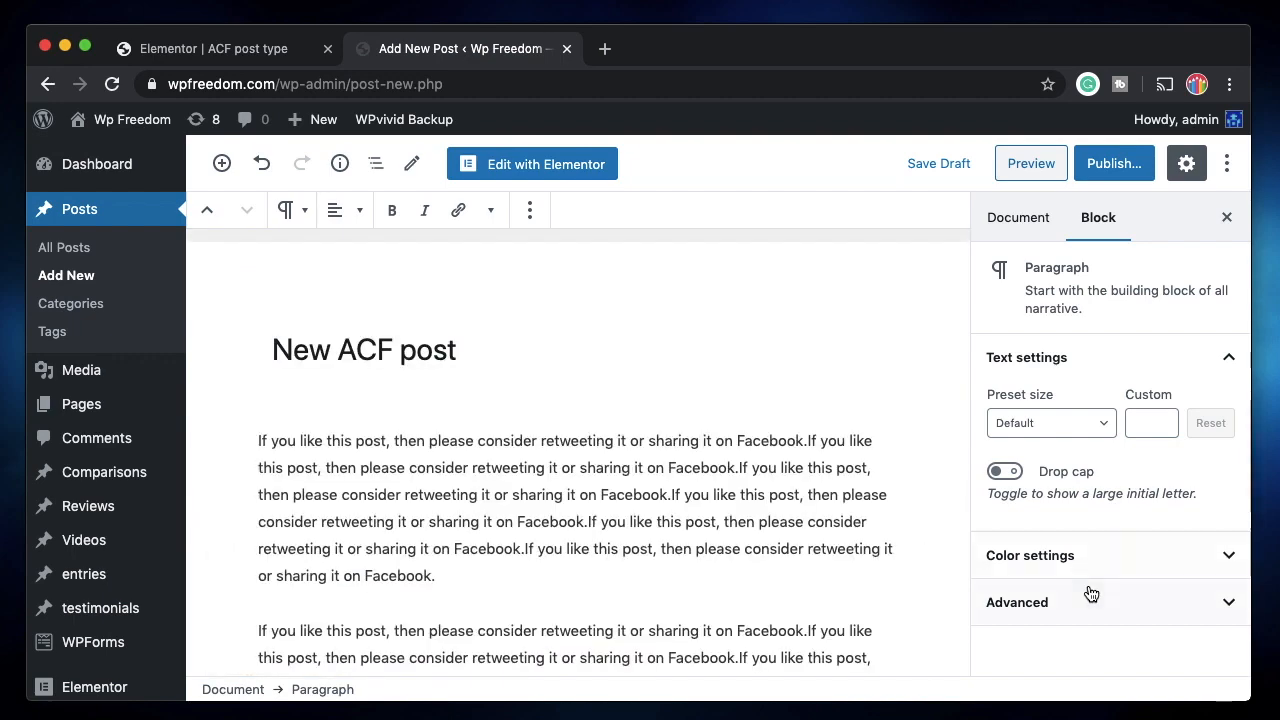
Set the striped banner as the post's featured image.
click(1020, 221)
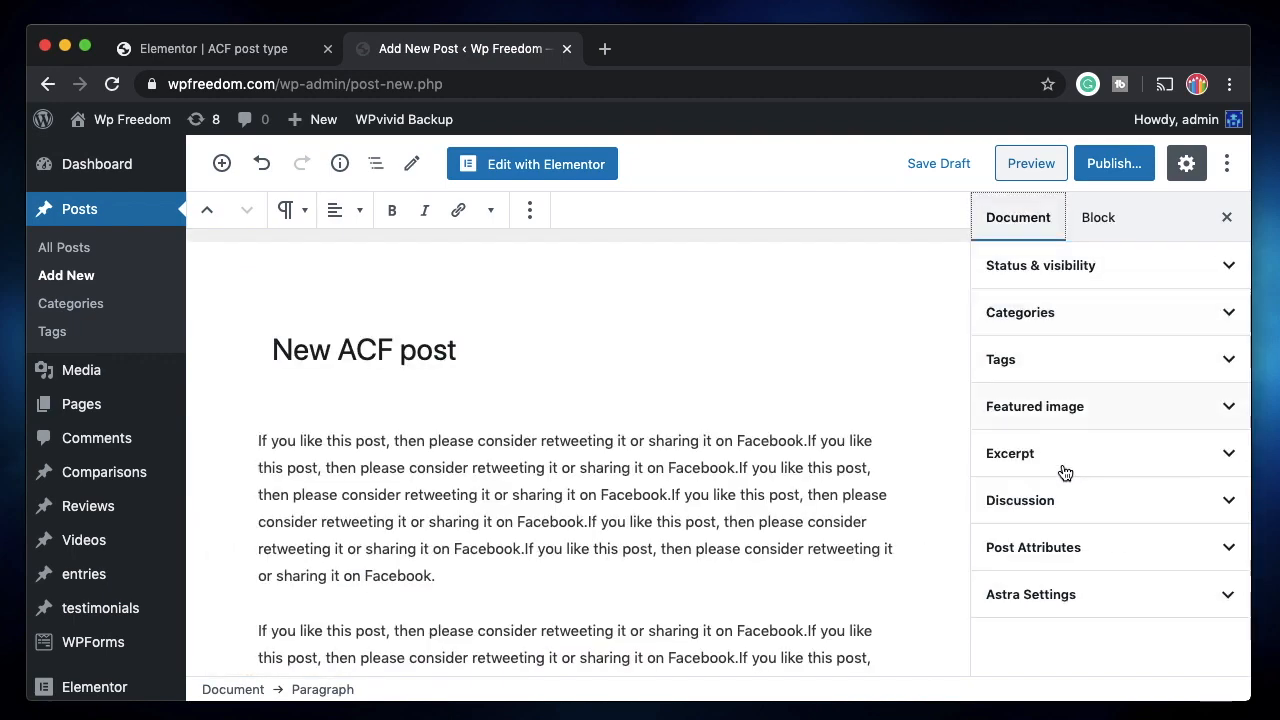
click(1120, 407)
click(1108, 452)
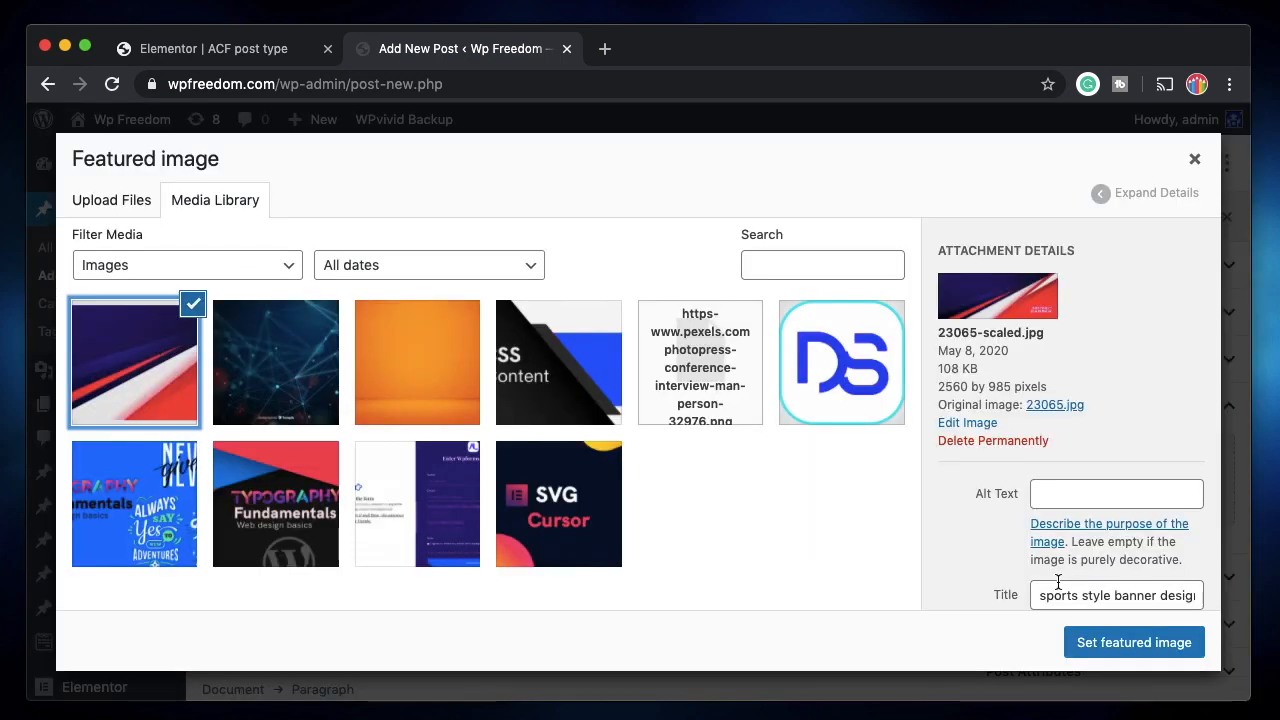
click(1090, 644)
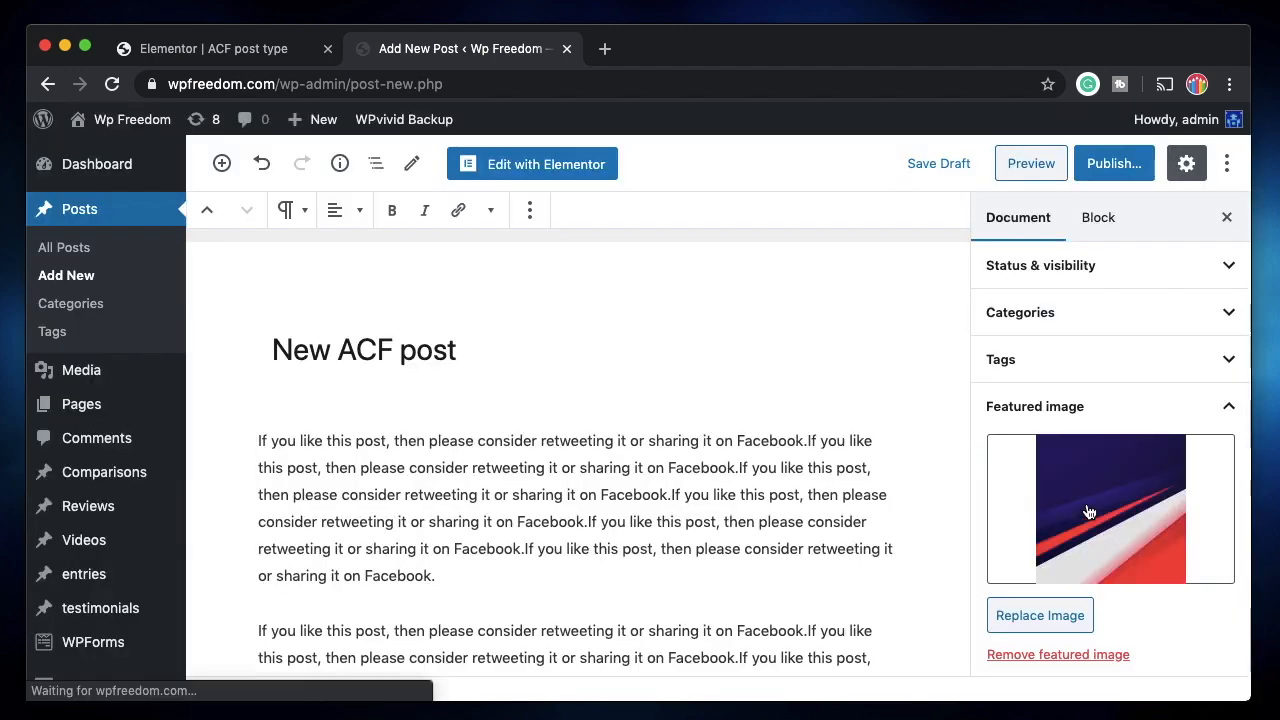
click(1087, 416)
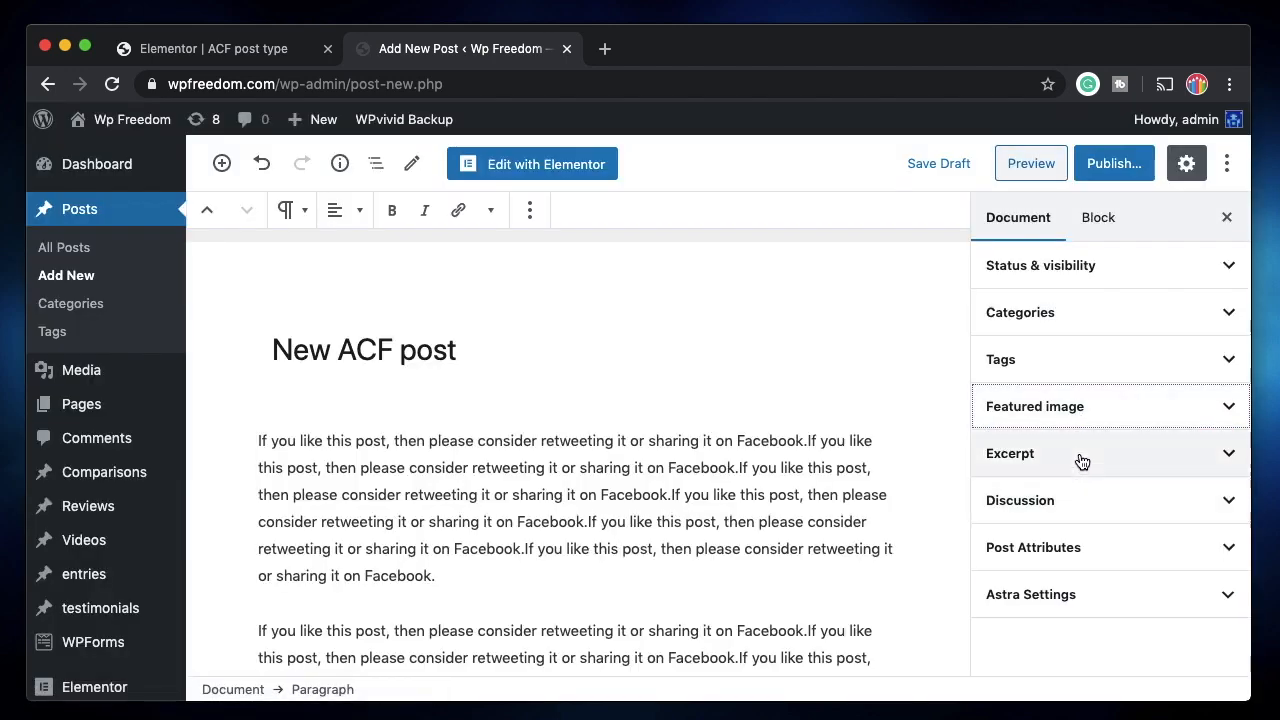
Paste the repeated text into the post's Excerpt box.
click(1080, 459)
click(1058, 535)
key(super+v)
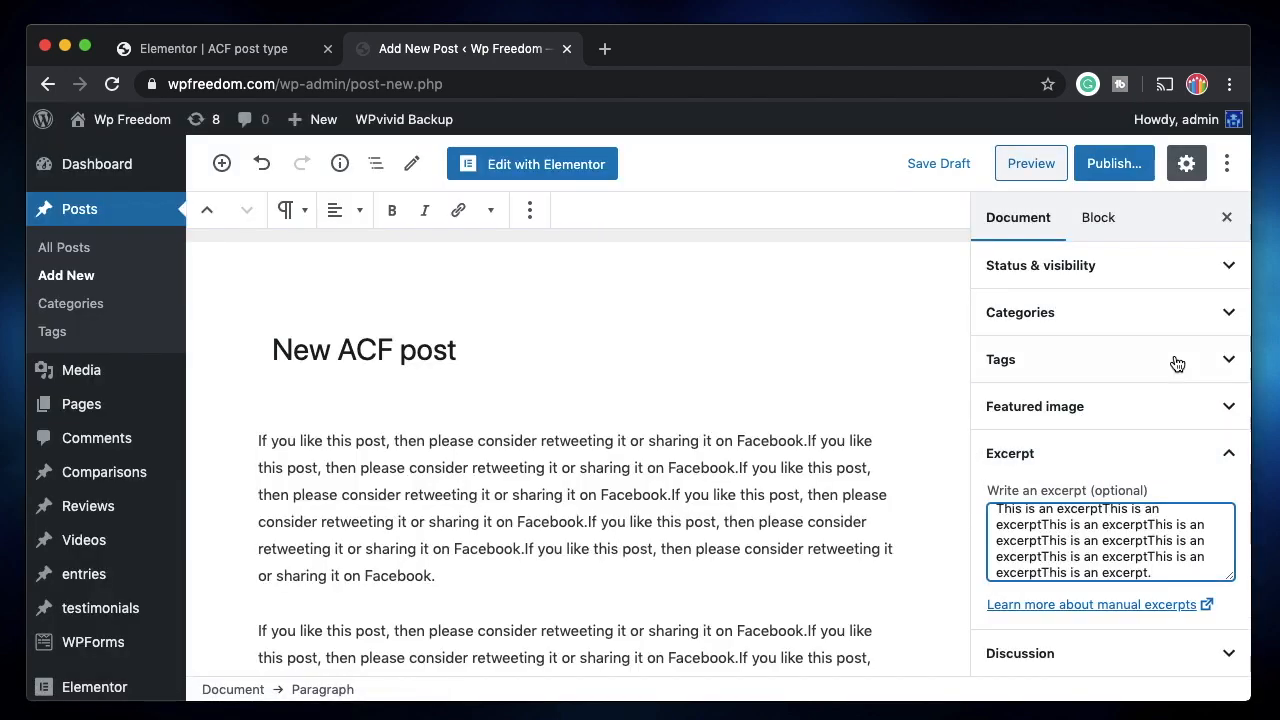
scroll(1054, 614, down, 2)
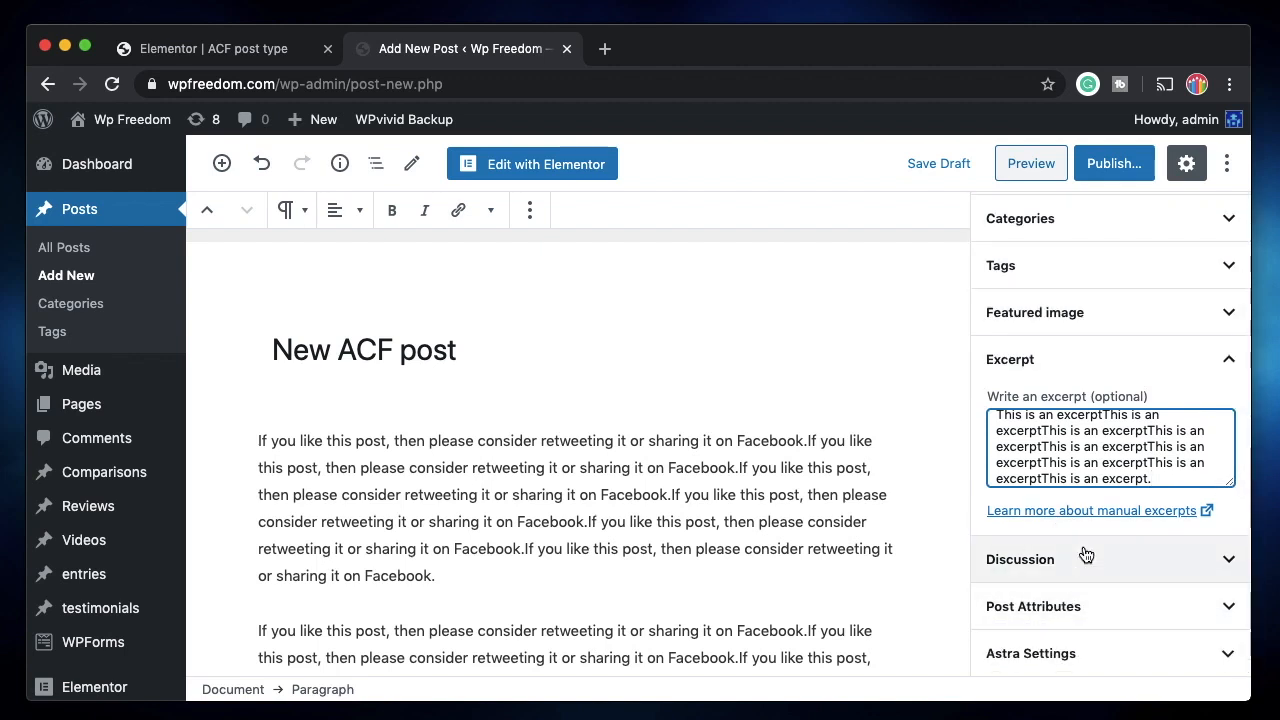
scroll(1085, 554, up, 2)
click(1077, 318)
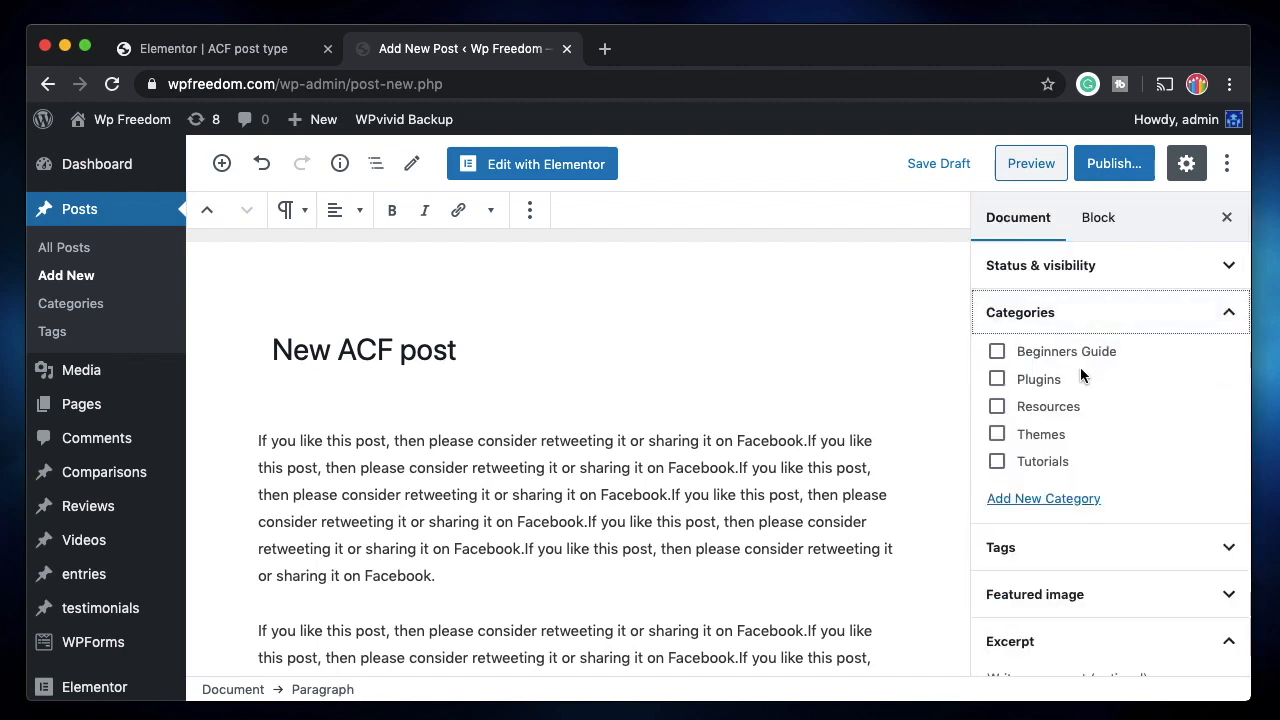
click(1100, 315)
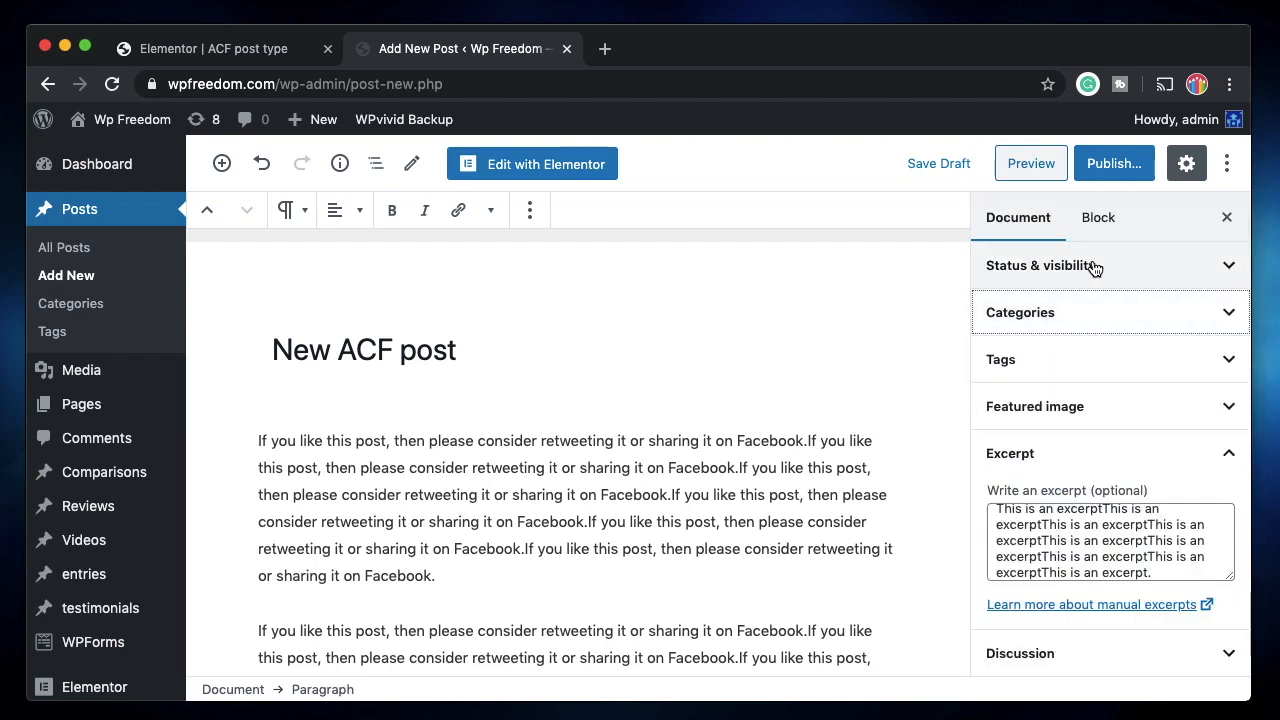
Publish New ACF post and open the live post in a new tab.
click(1117, 163)
click(1124, 165)
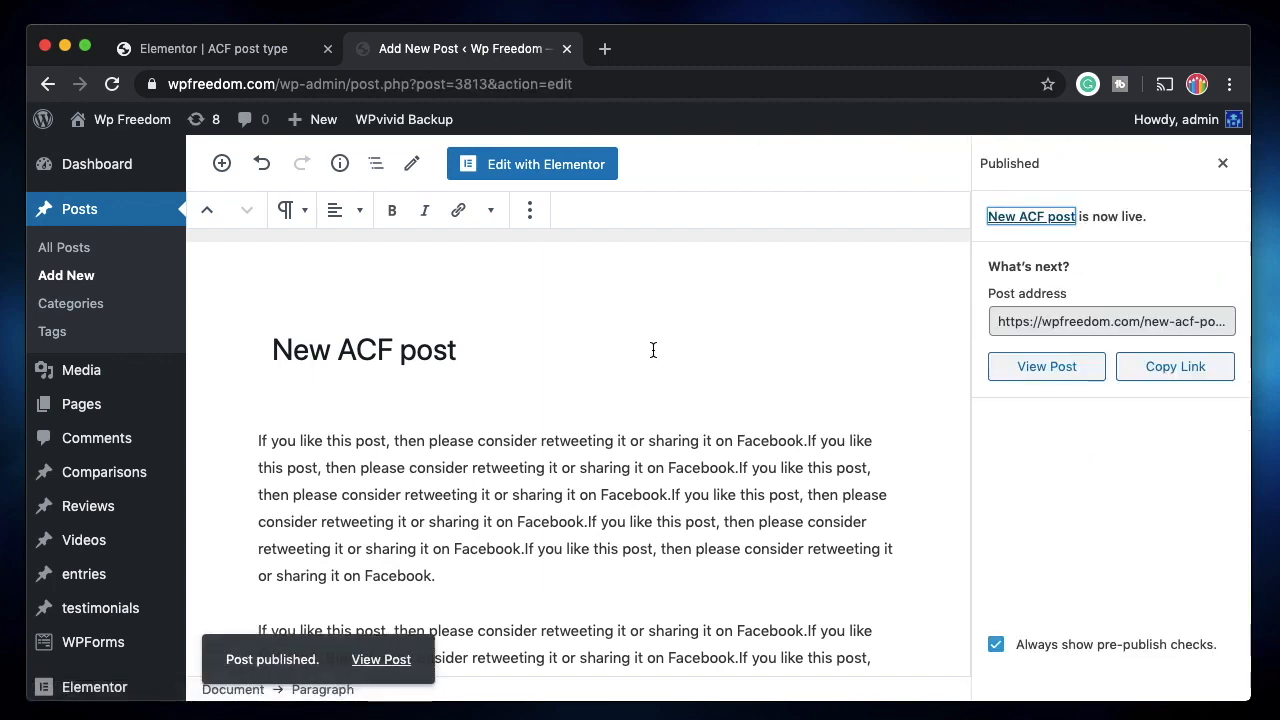
scroll(569, 403, down, 10)
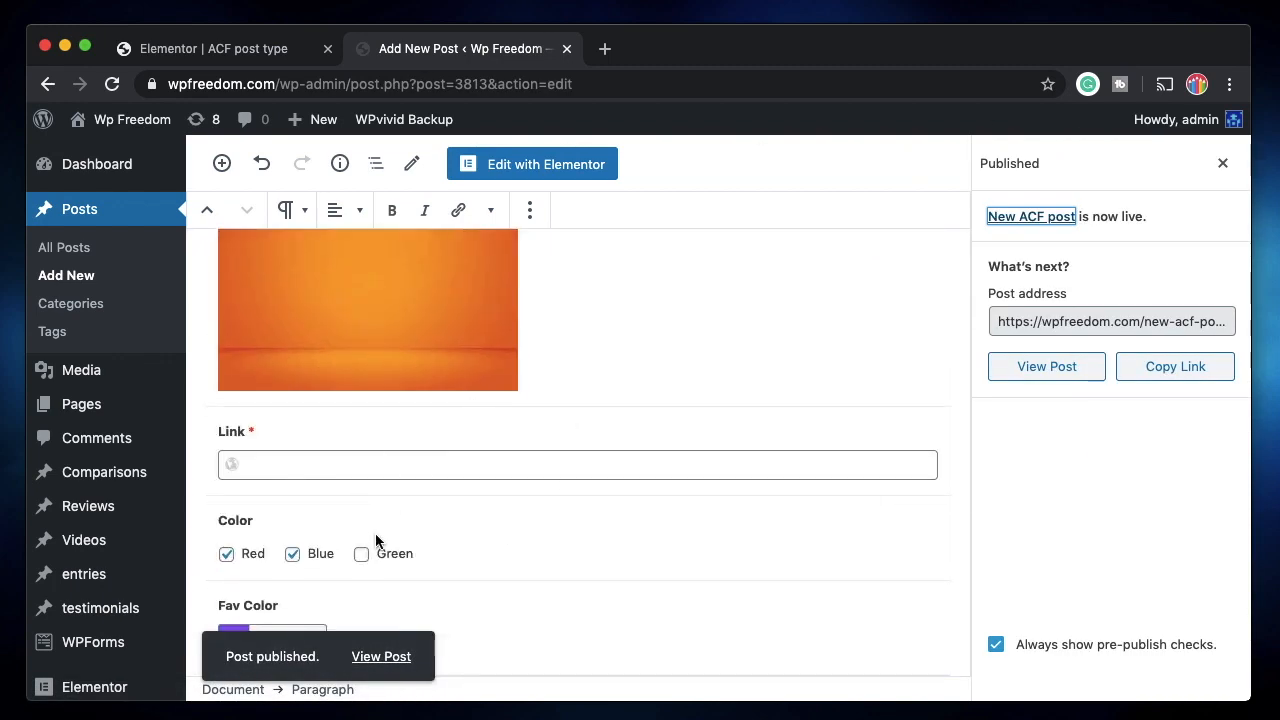
scroll(400, 514, up, 10)
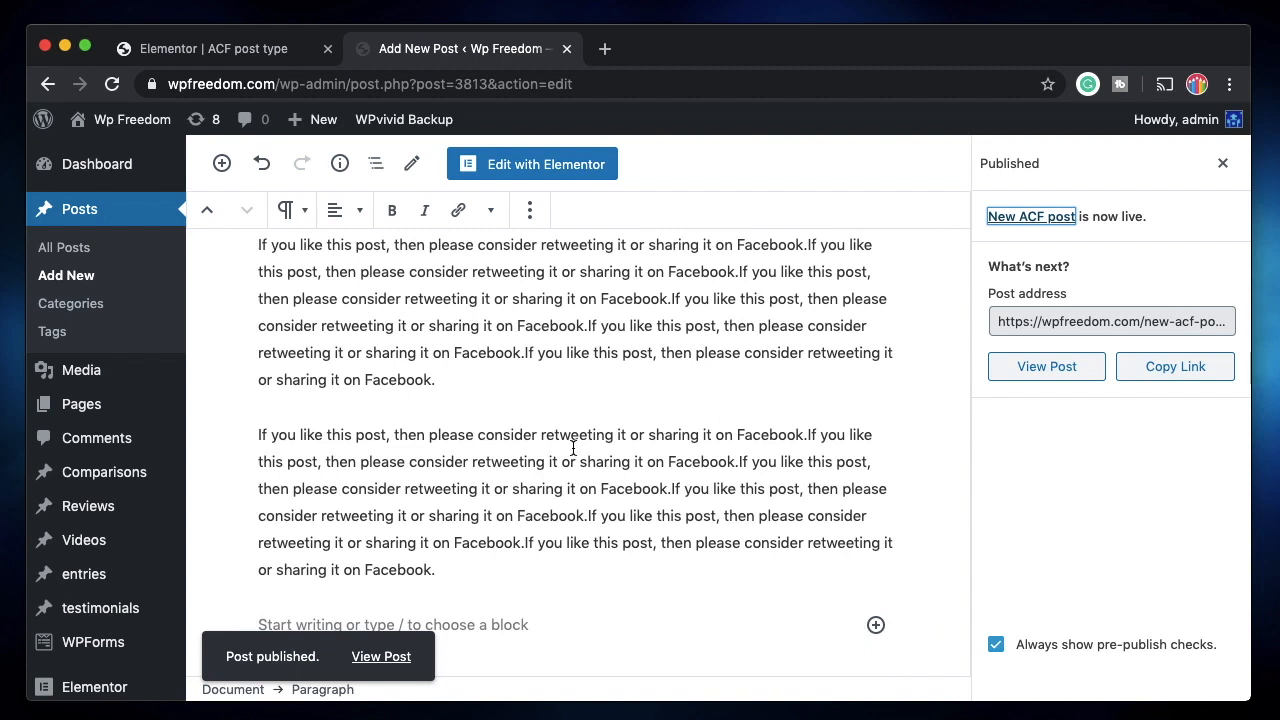
click(384, 657)
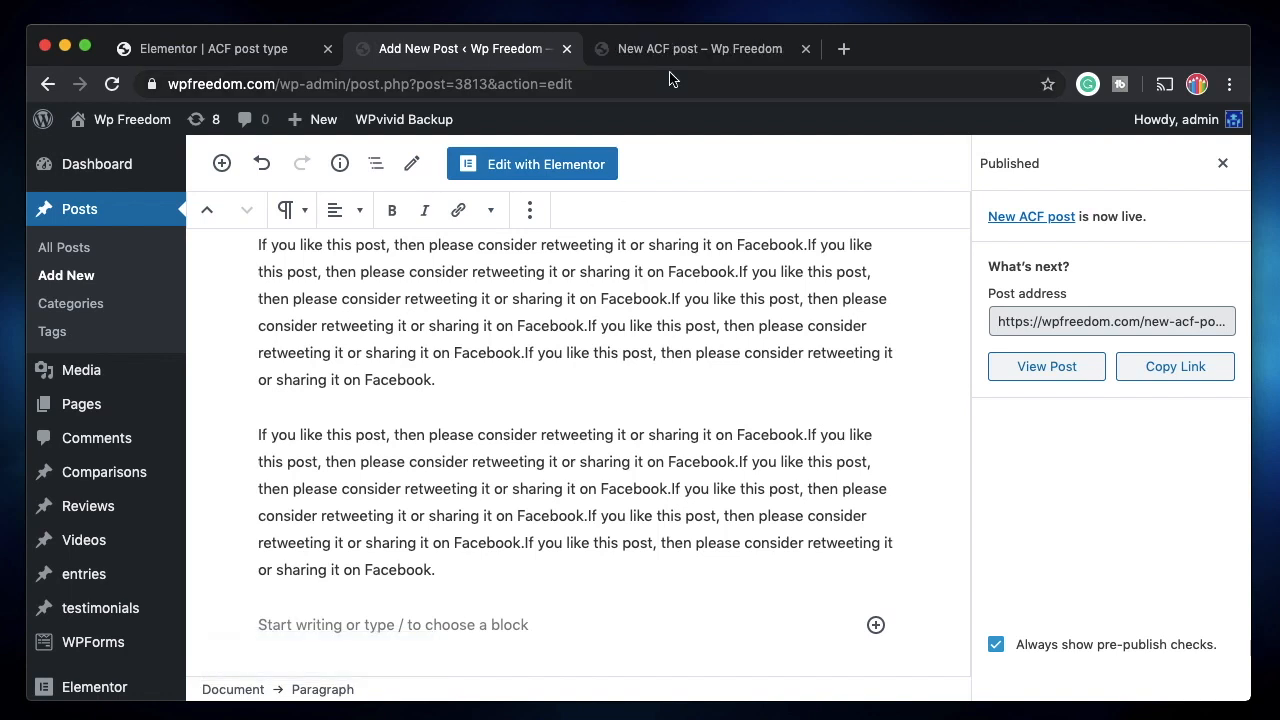
click(248, 48)
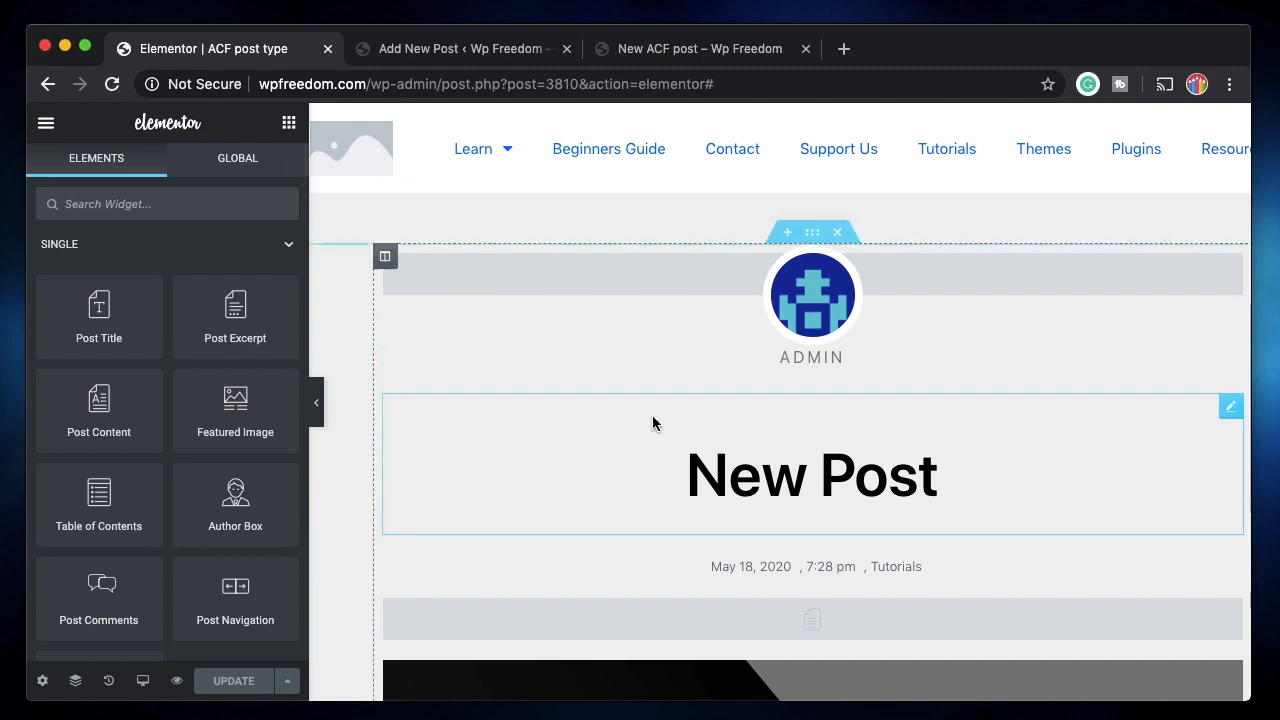
Open the live New ACF post and scroll past its excerpt paragraph.
click(660, 50)
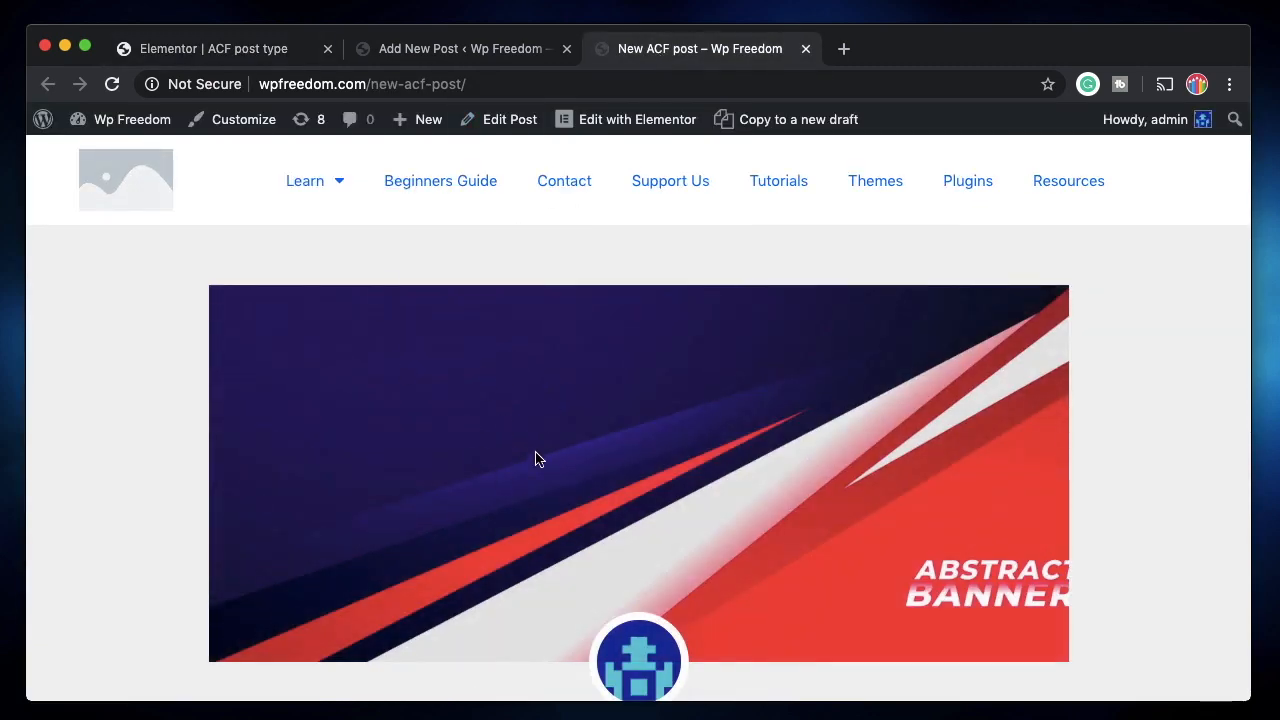
scroll(530, 370, down, 3)
scroll(440, 400, up, 3)
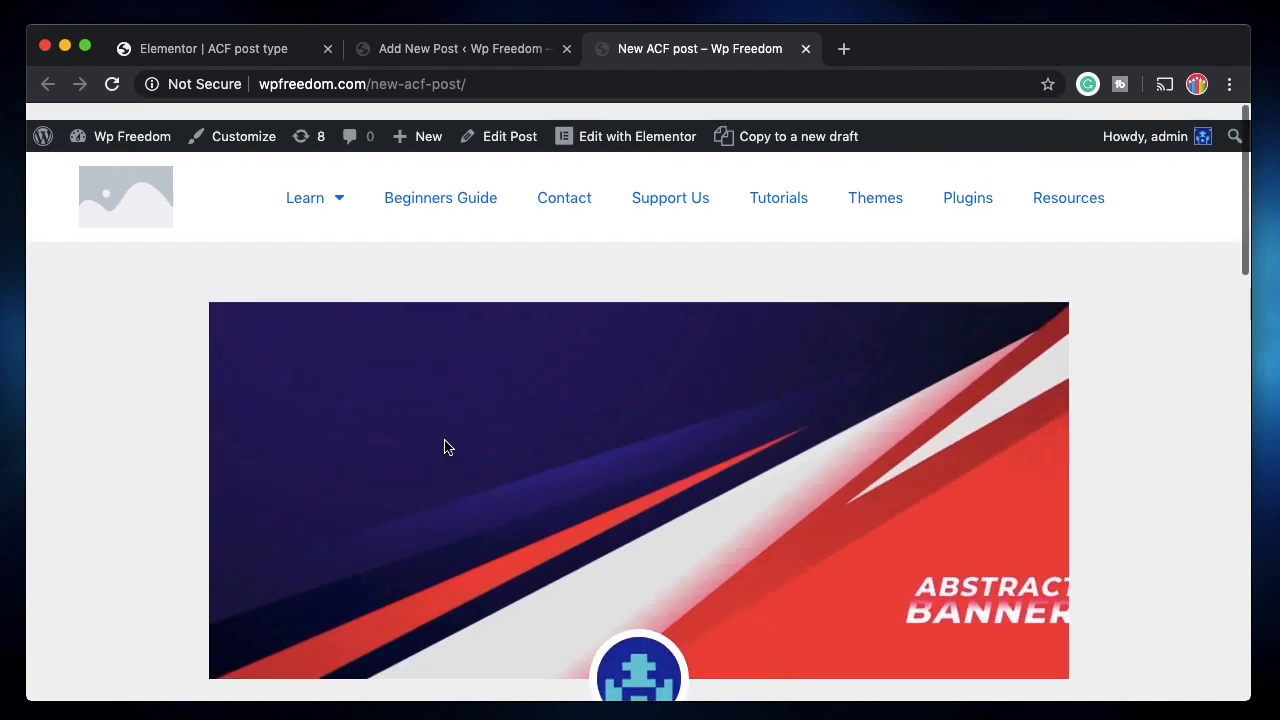
scroll(599, 545, down, 5)
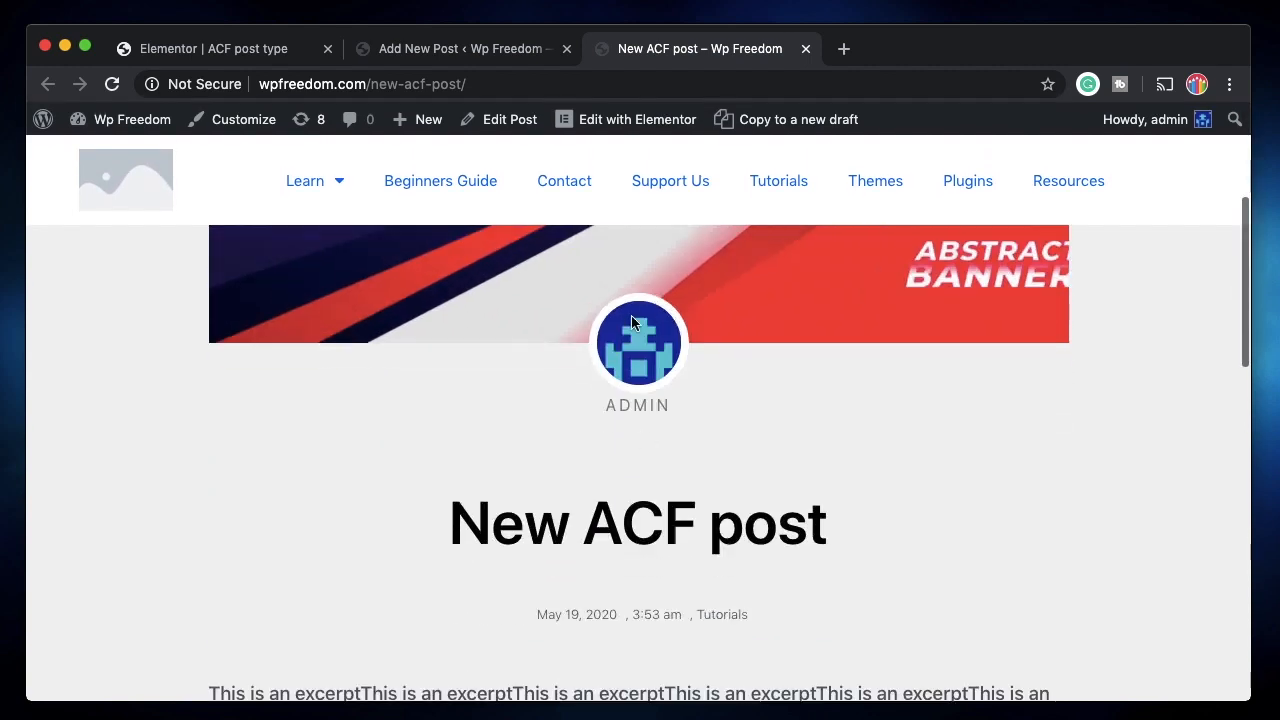
scroll(540, 503, down, 2)
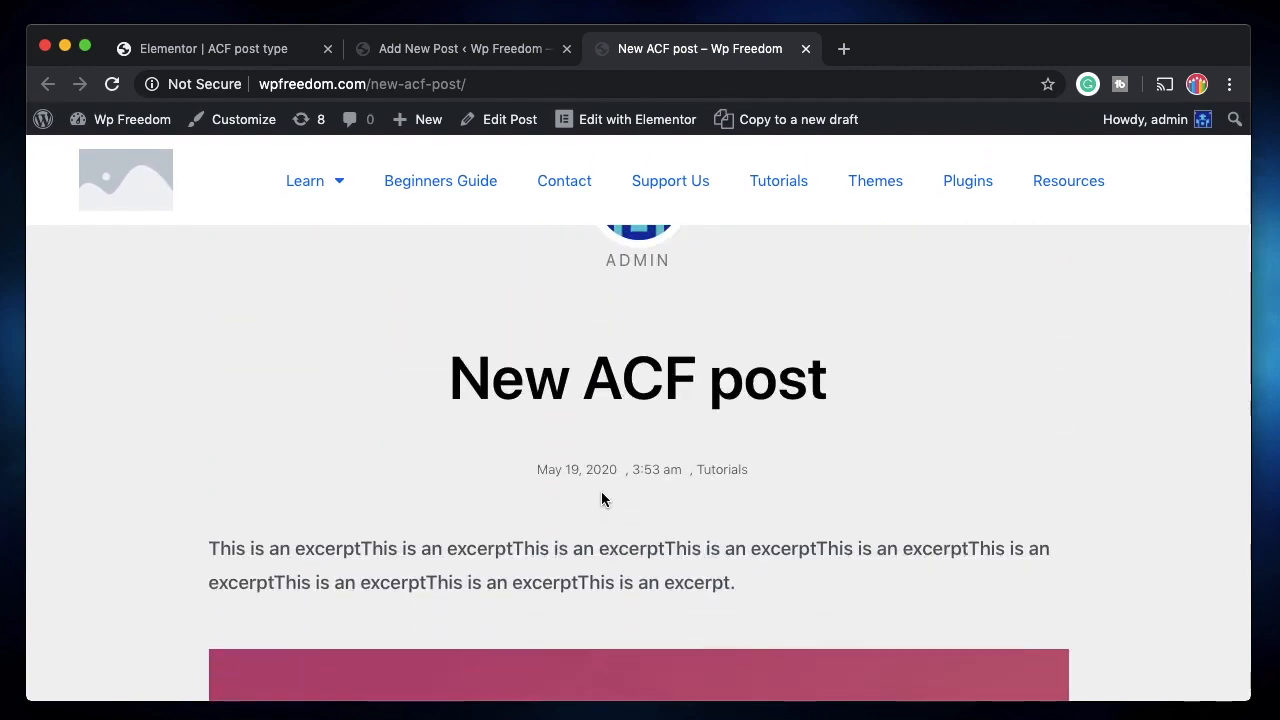
scroll(645, 520, down, 2)
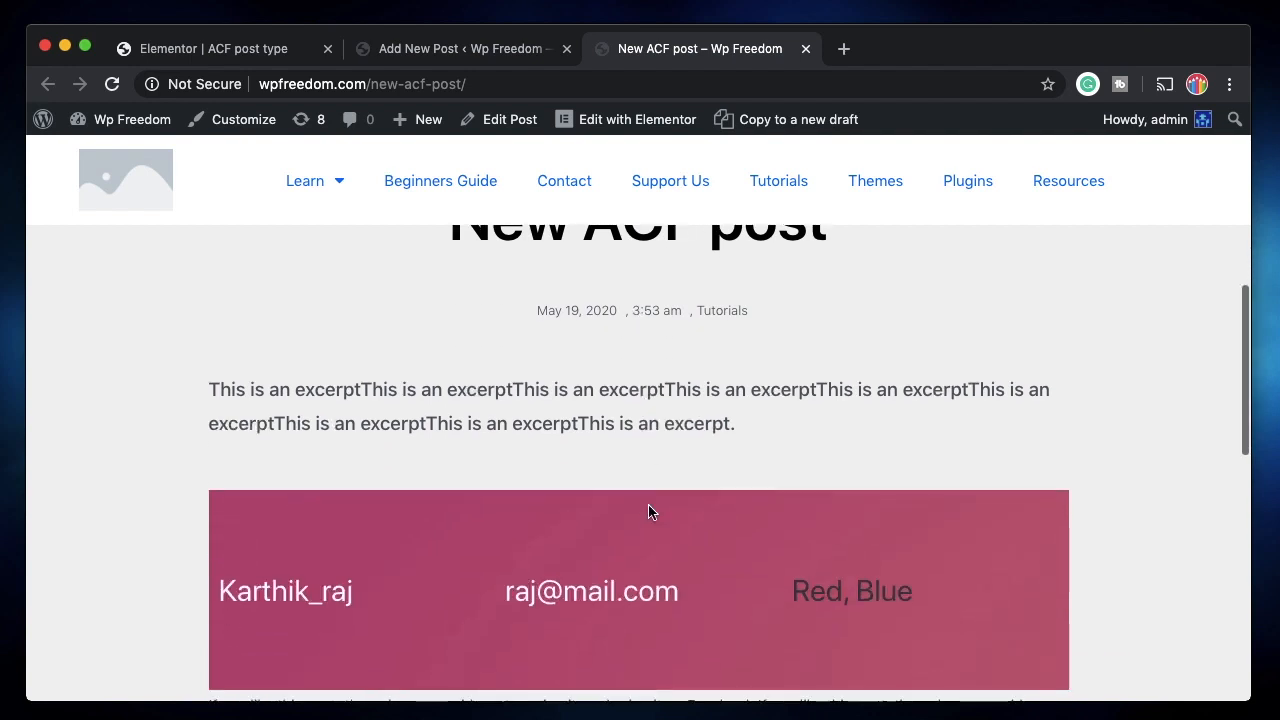
triple_click(614, 417)
scroll(501, 522, down, 1)
scroll(501, 522, down, 2)
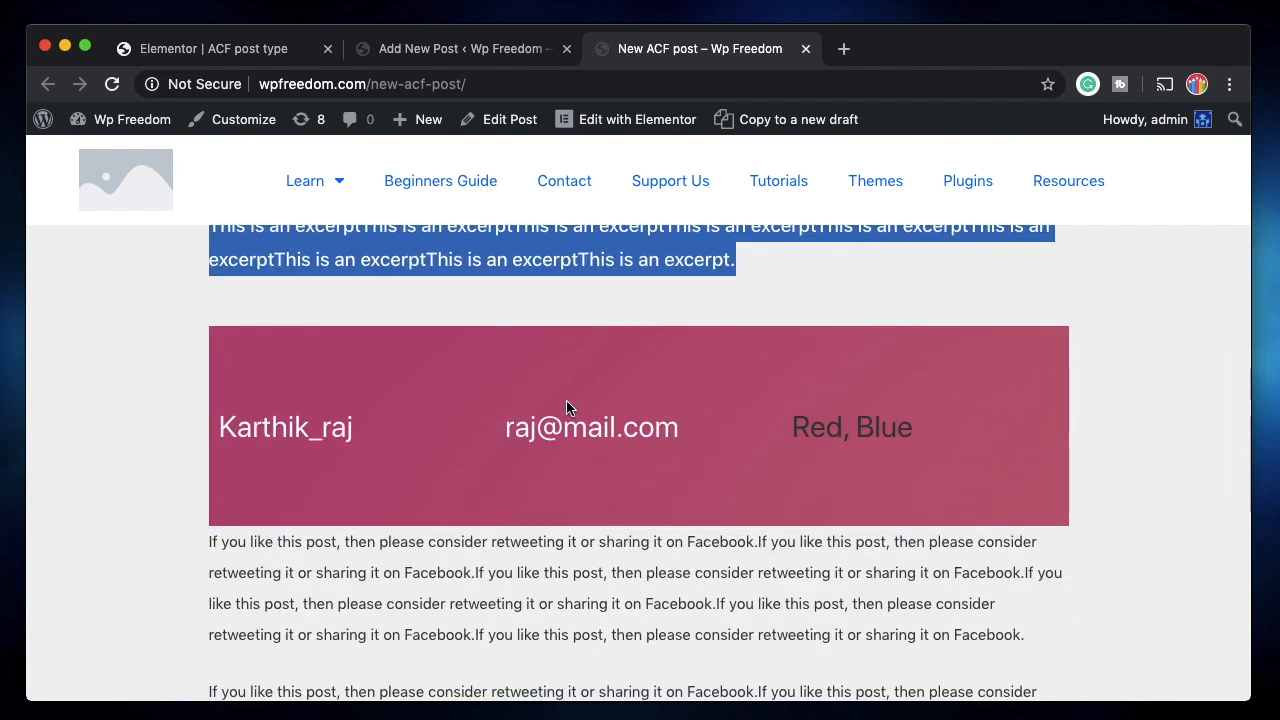
click(571, 520)
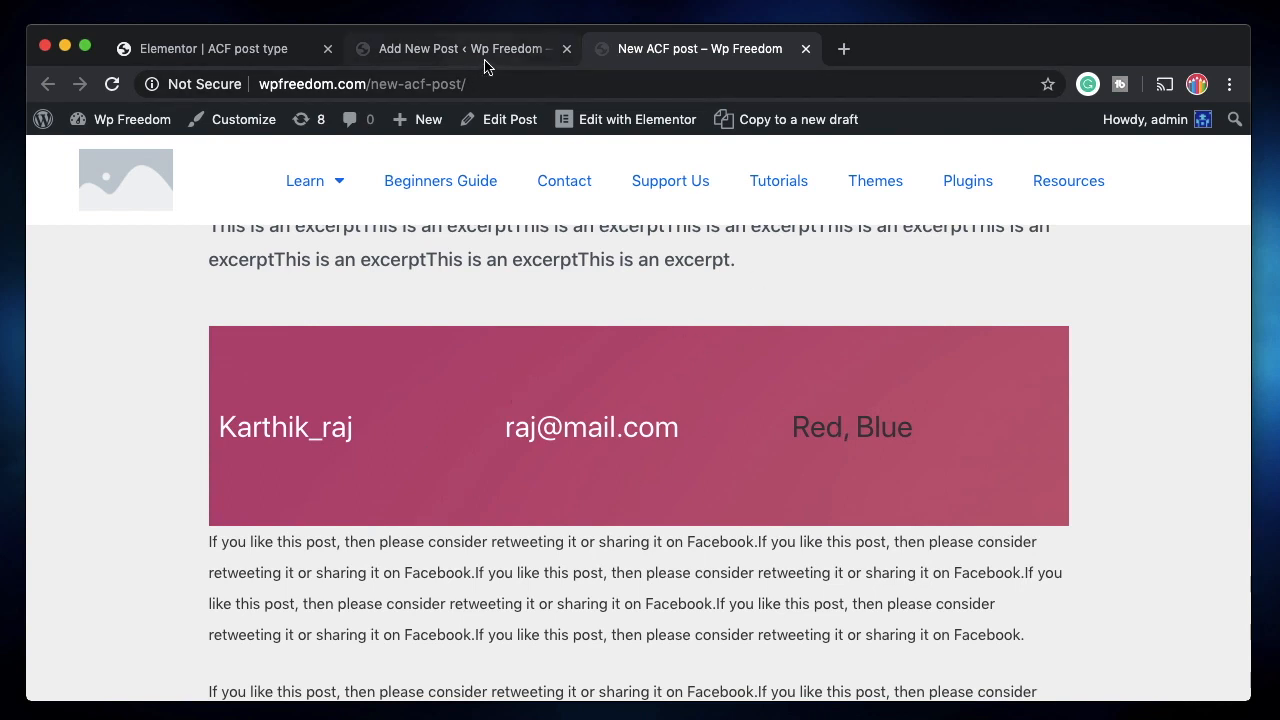
Inspect the name, e-mail and 'Red, Blue' values in the coloured box.
double_click(307, 428)
click(593, 410)
triple_click(593, 410)
triple_click(830, 430)
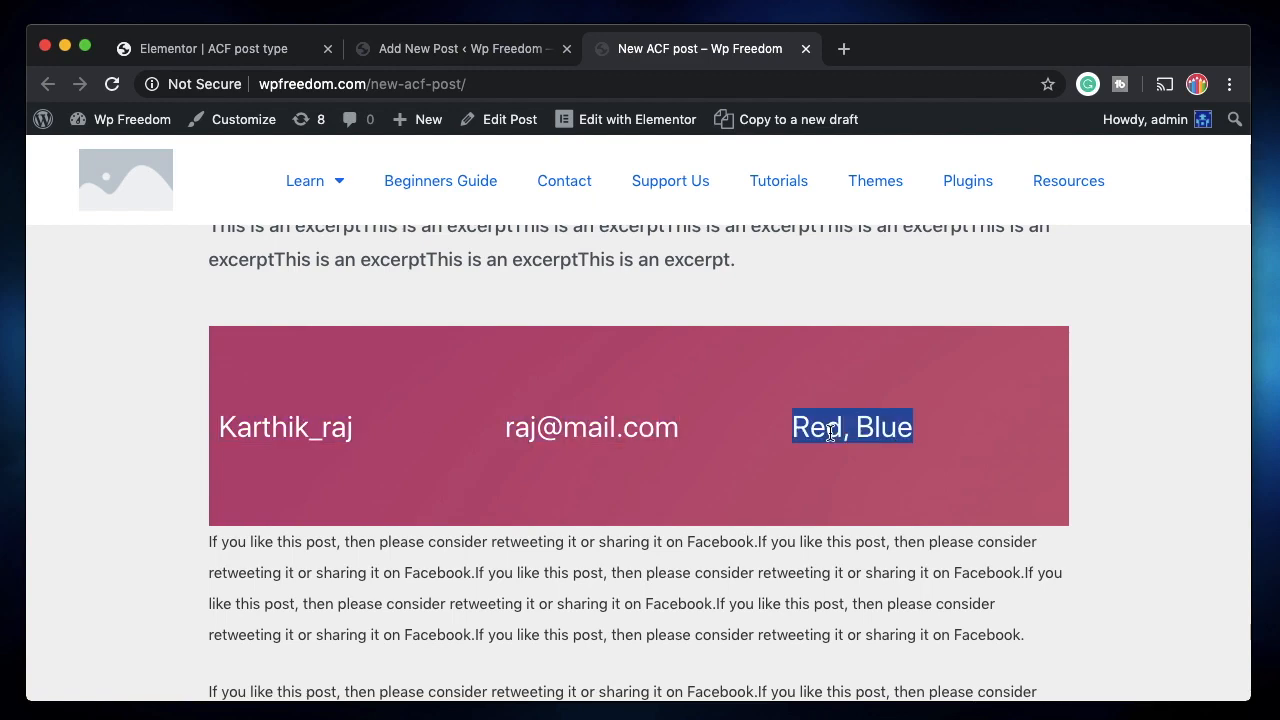
scroll(830, 432, down, 2)
click(449, 56)
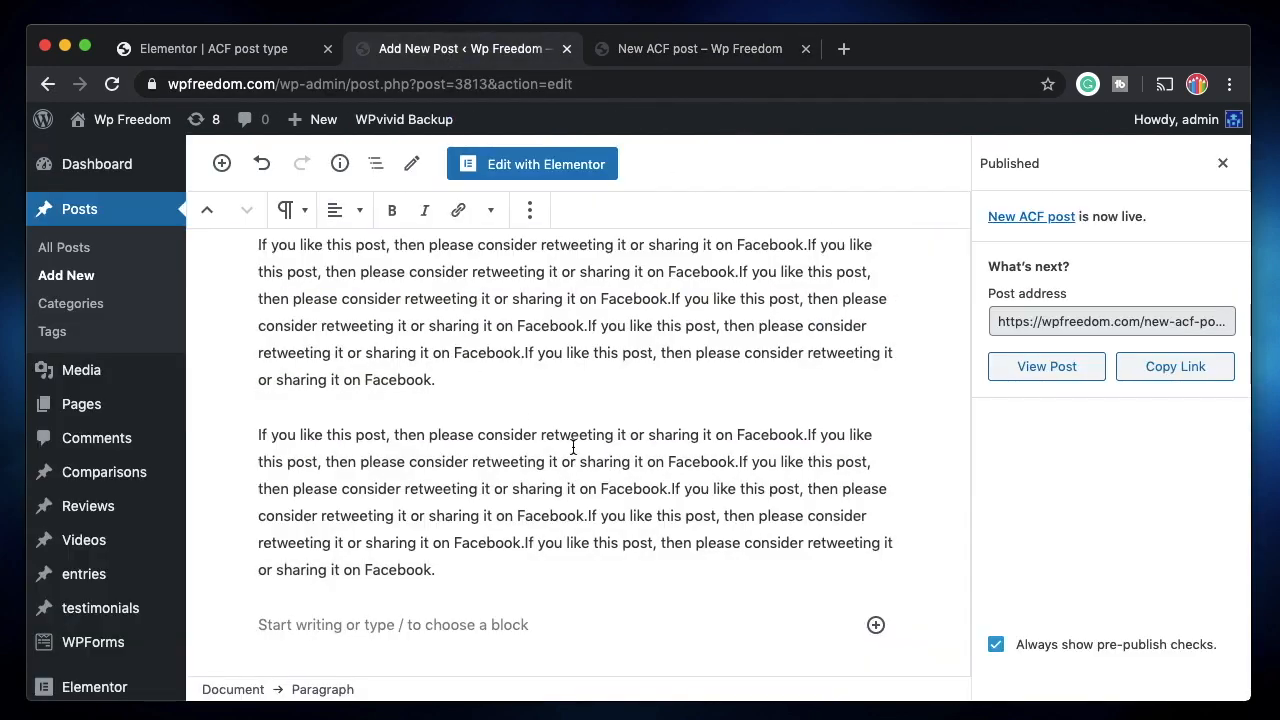
scroll(572, 353, up, 3)
scroll(574, 358, down, 15)
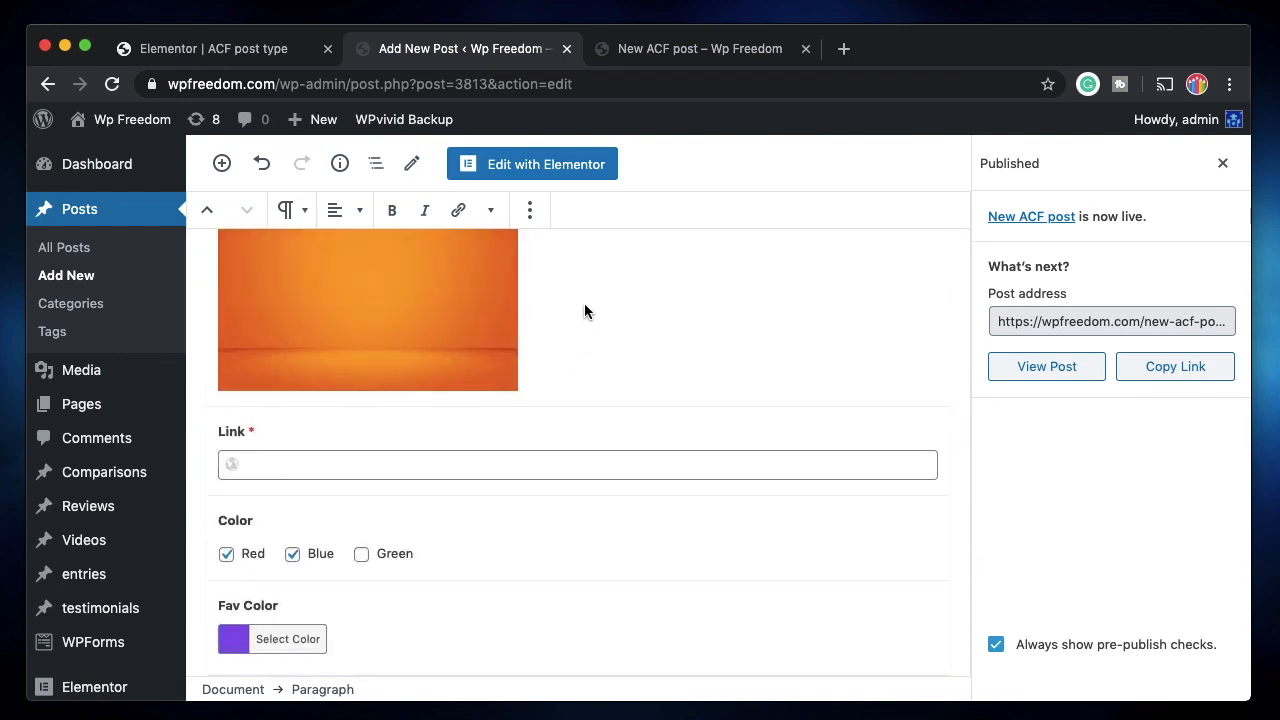
click(708, 48)
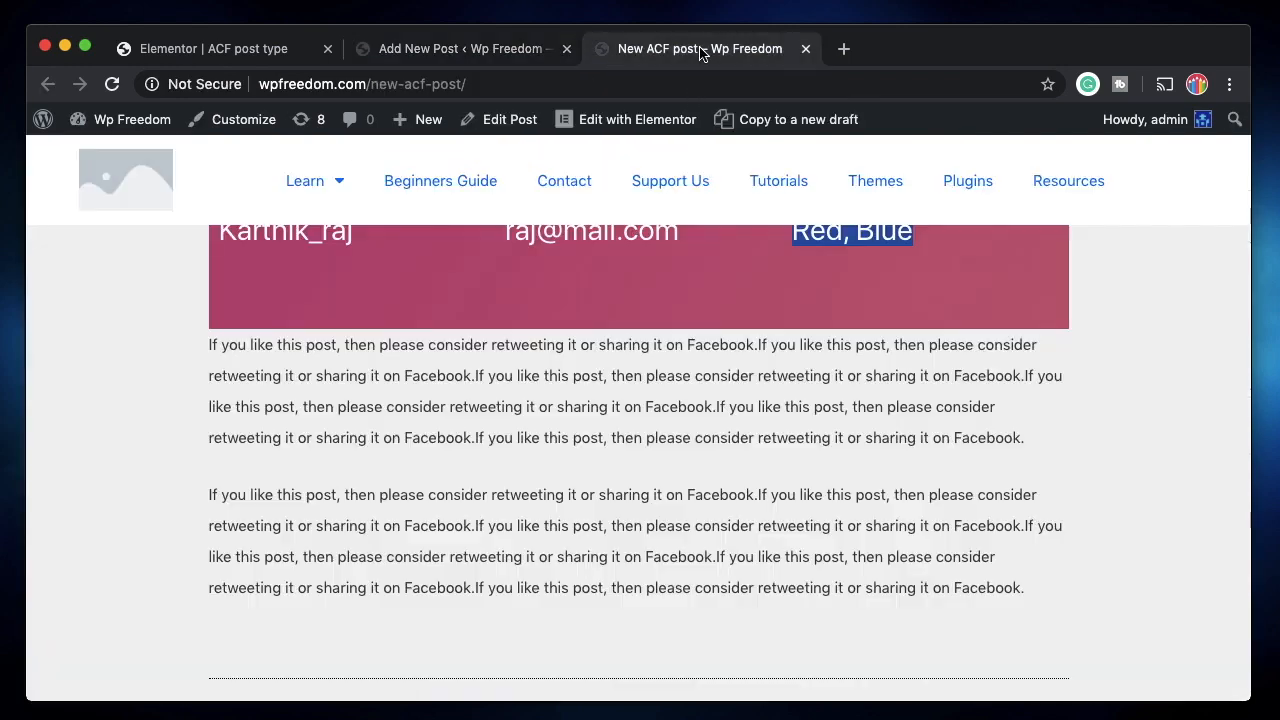
scroll(617, 412, down, 2)
scroll(618, 408, up, 5)
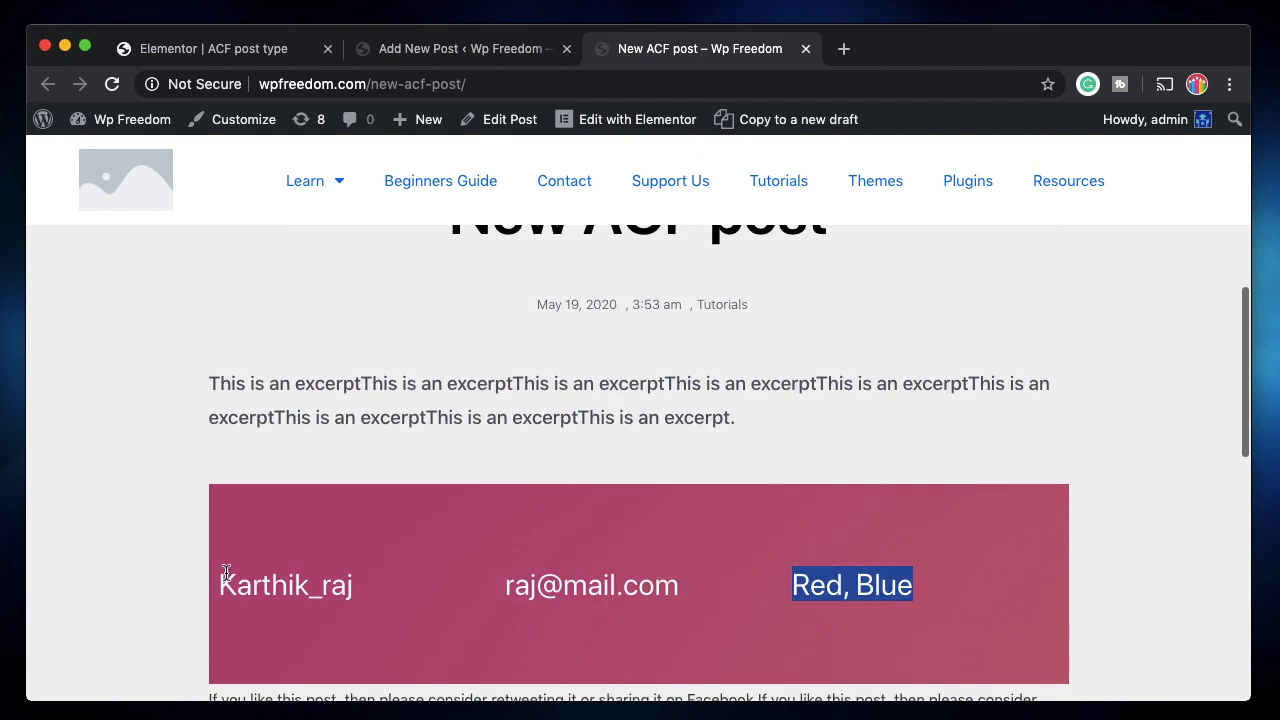
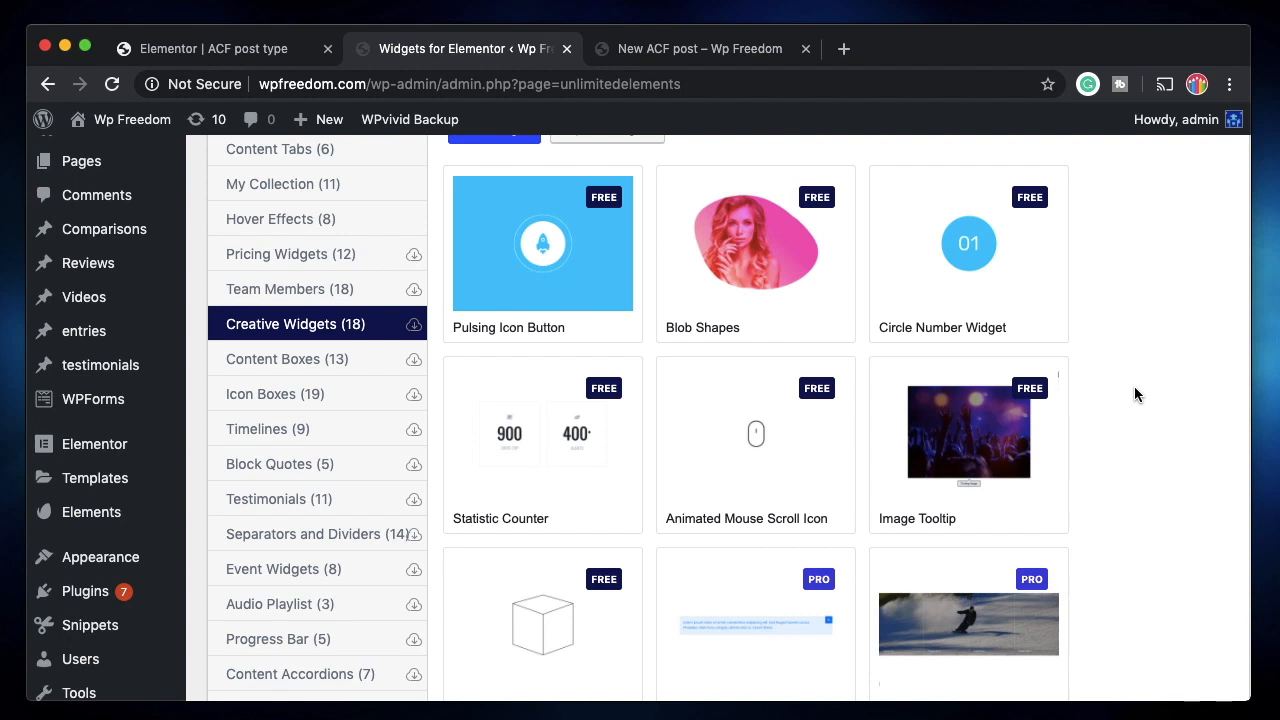
Browse the widget catalogue, filter by Product Boxes and install the free Diagonal Product Box.
scroll(1134, 387, up, 3)
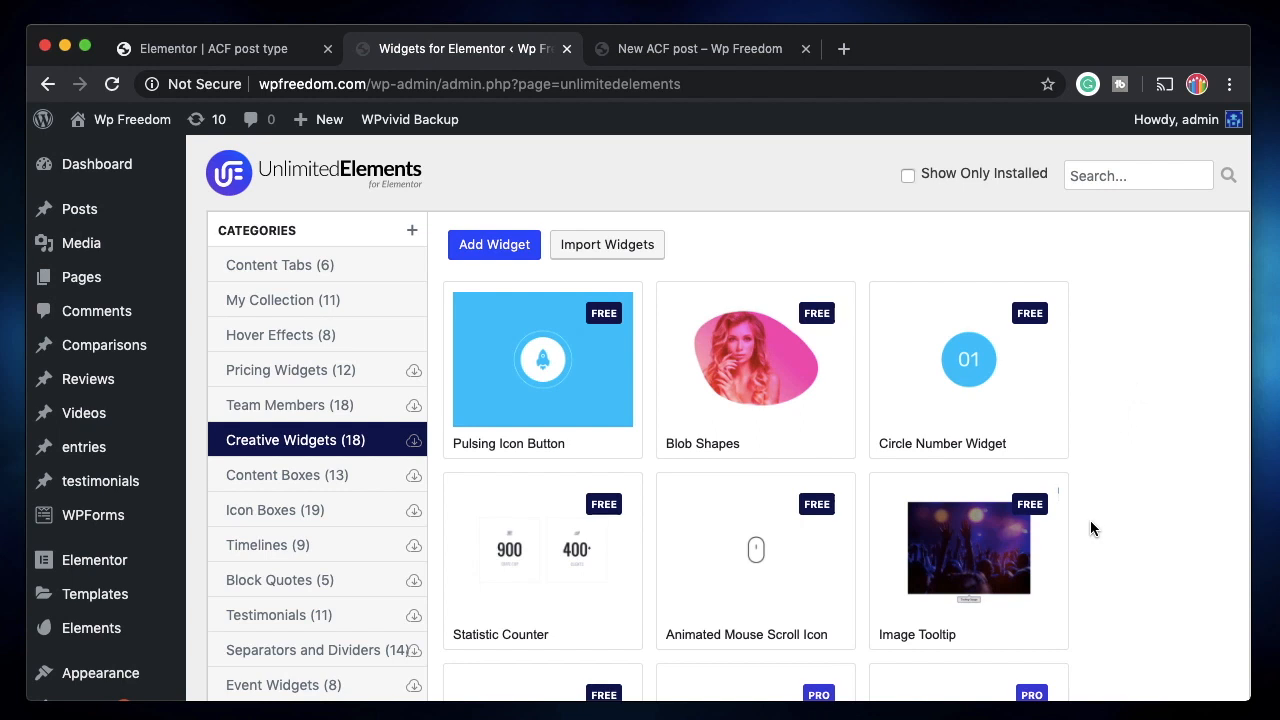
scroll(1090, 522, down, 2)
mouse_move(703, 318)
scroll(729, 491, down, 2)
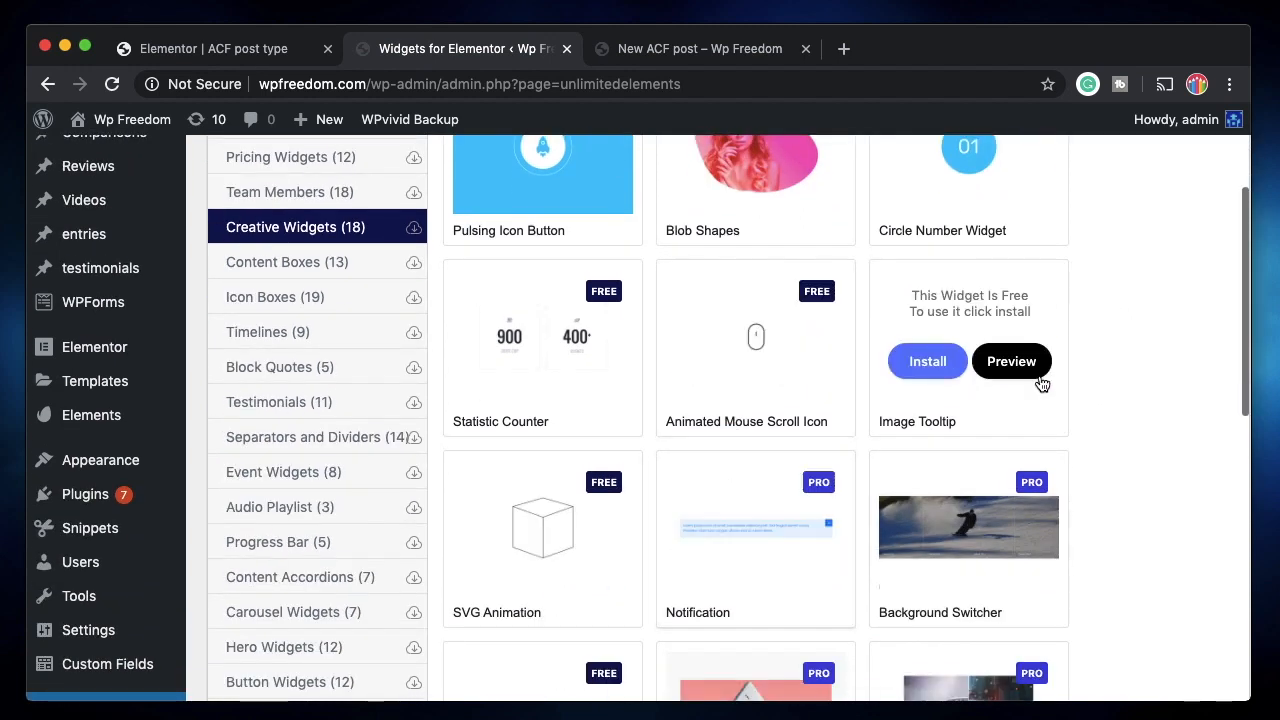
mouse_move(900, 383)
scroll(846, 517, down, 4)
drag(1245, 493, 1245, 363)
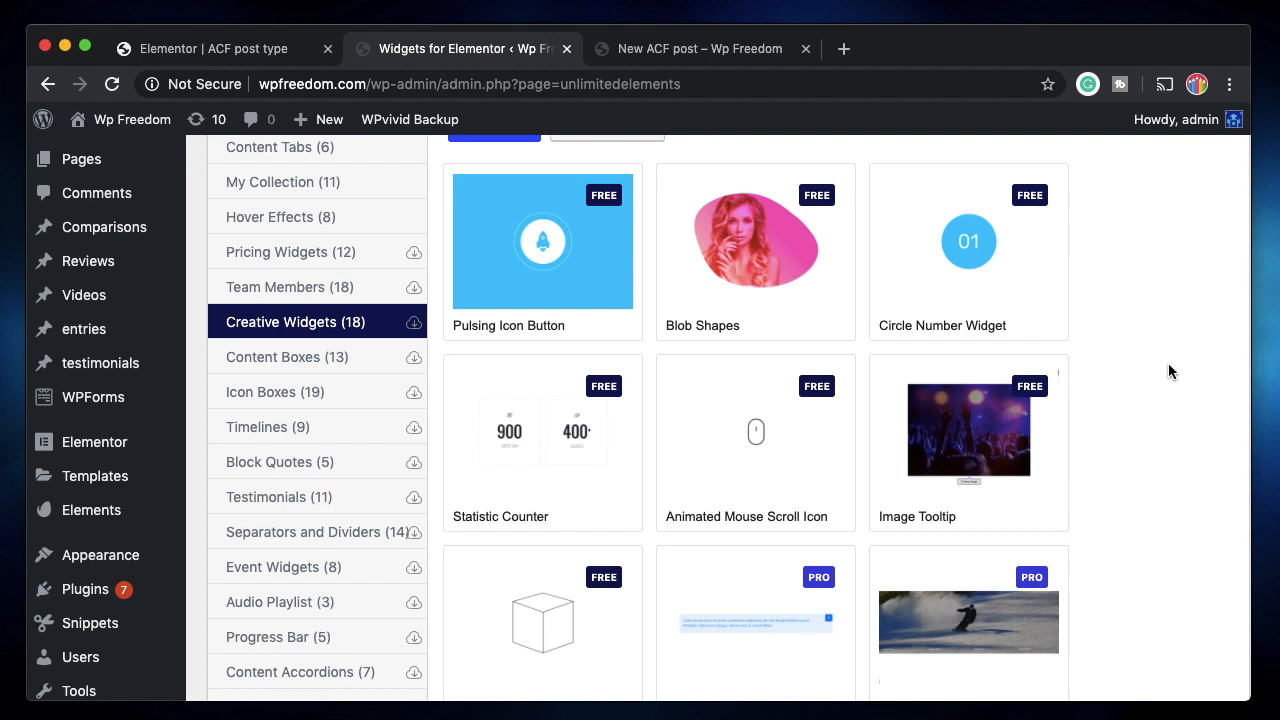
mouse_move(1005, 436)
click(243, 614)
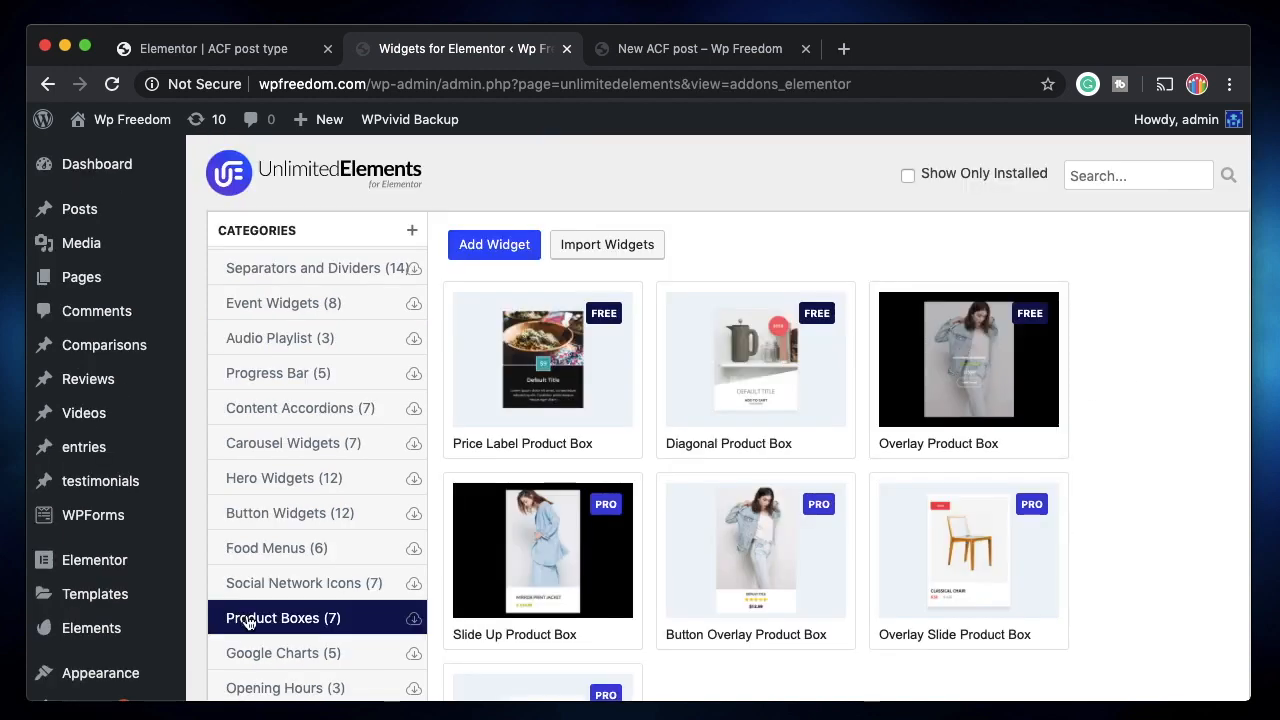
mouse_move(752, 392)
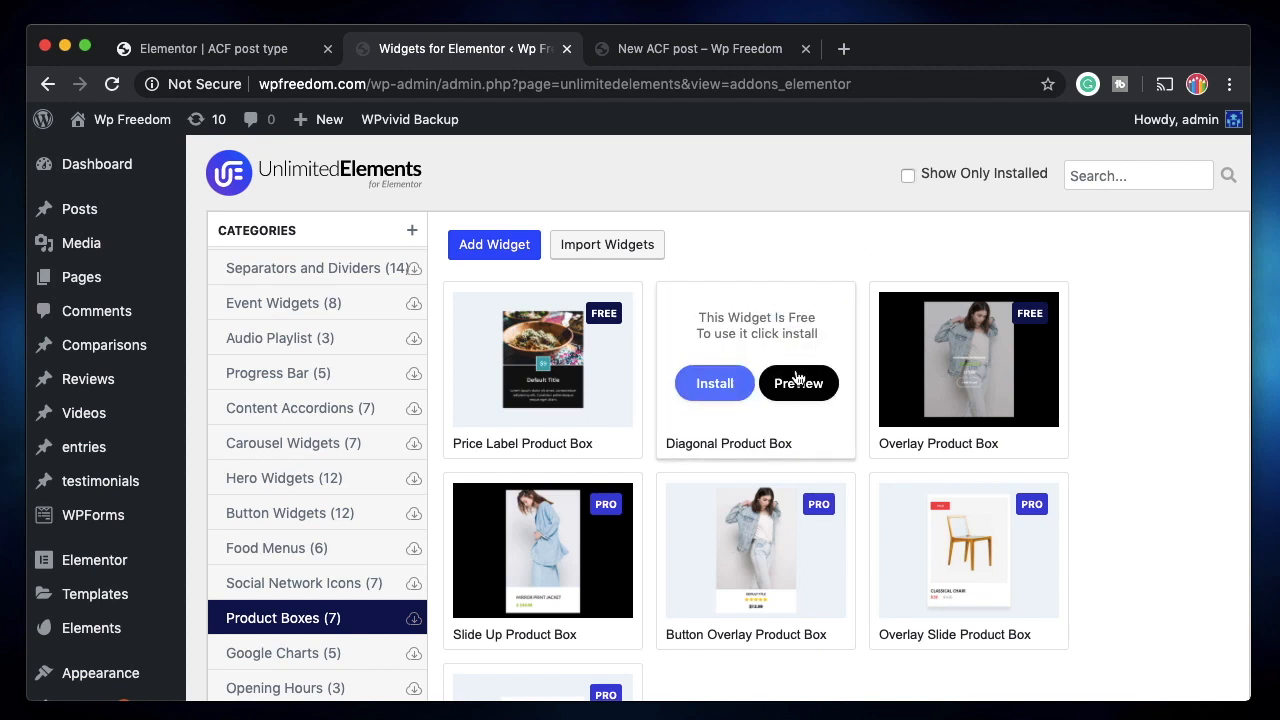
click(712, 378)
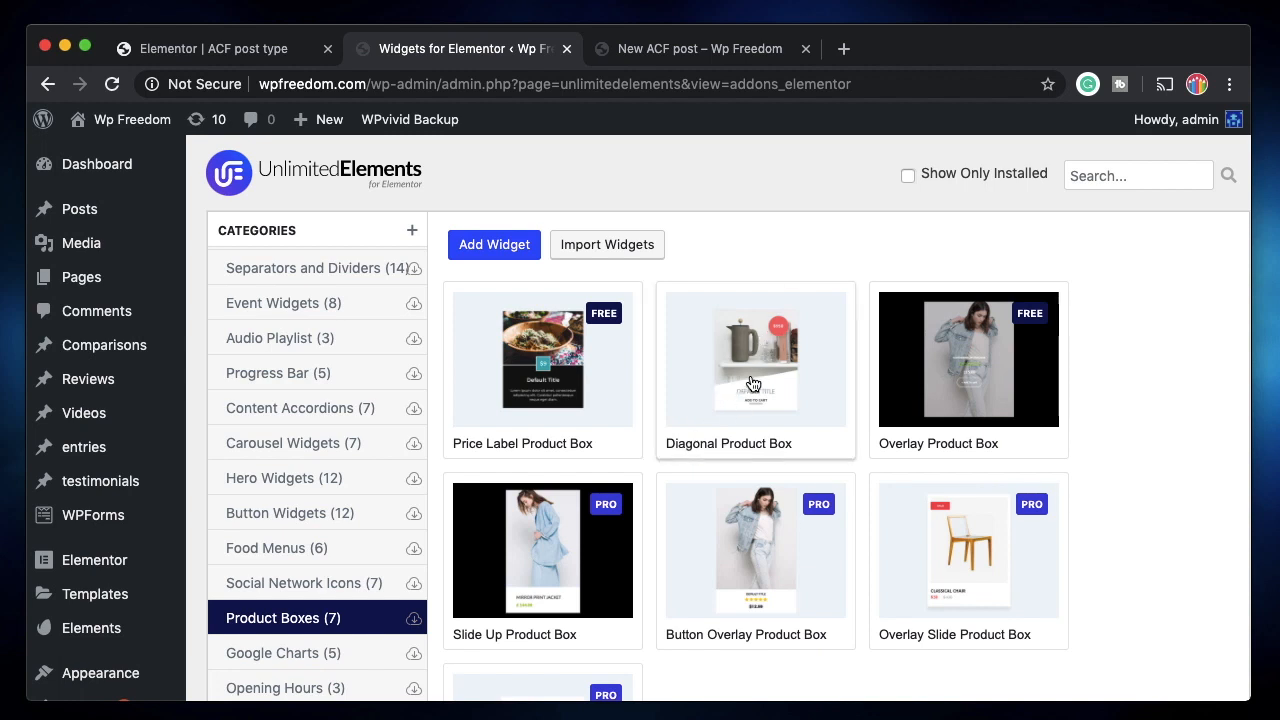
Enable dynamic content and custom fields on Diagonal Product Box, with 'New ACF post' as demo post, and save.
click(746, 387)
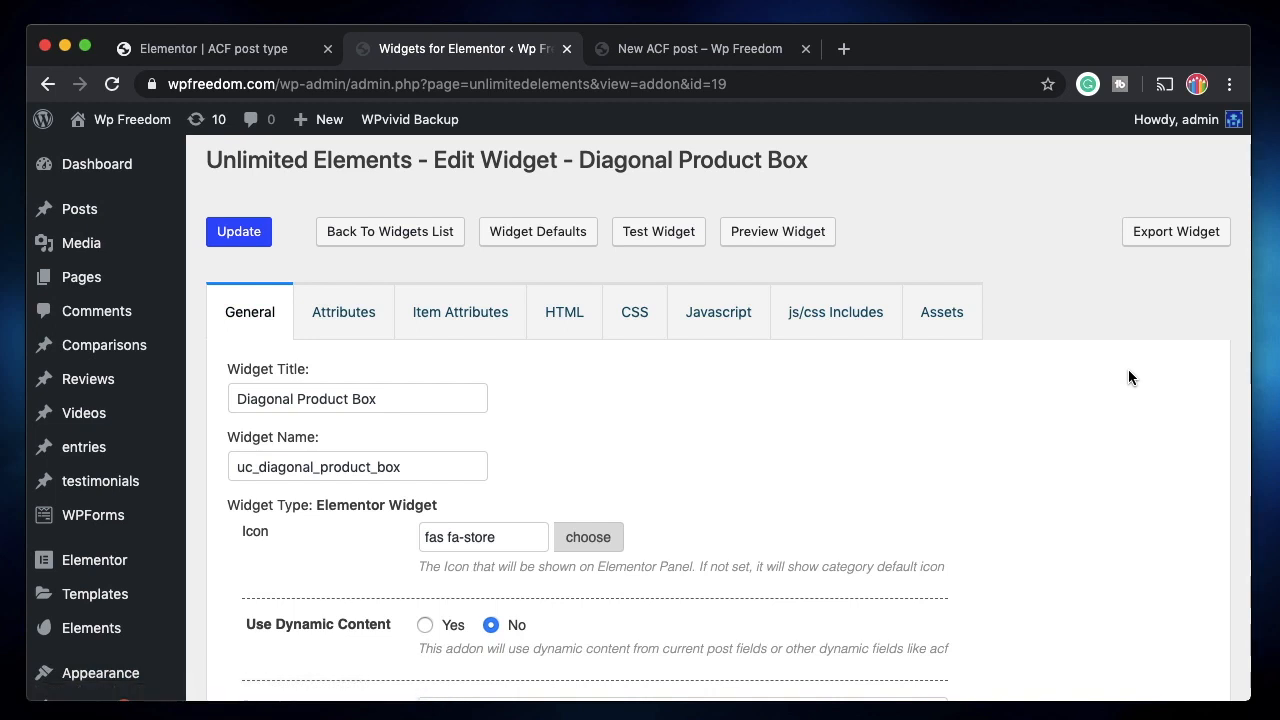
scroll(577, 480, down, 5)
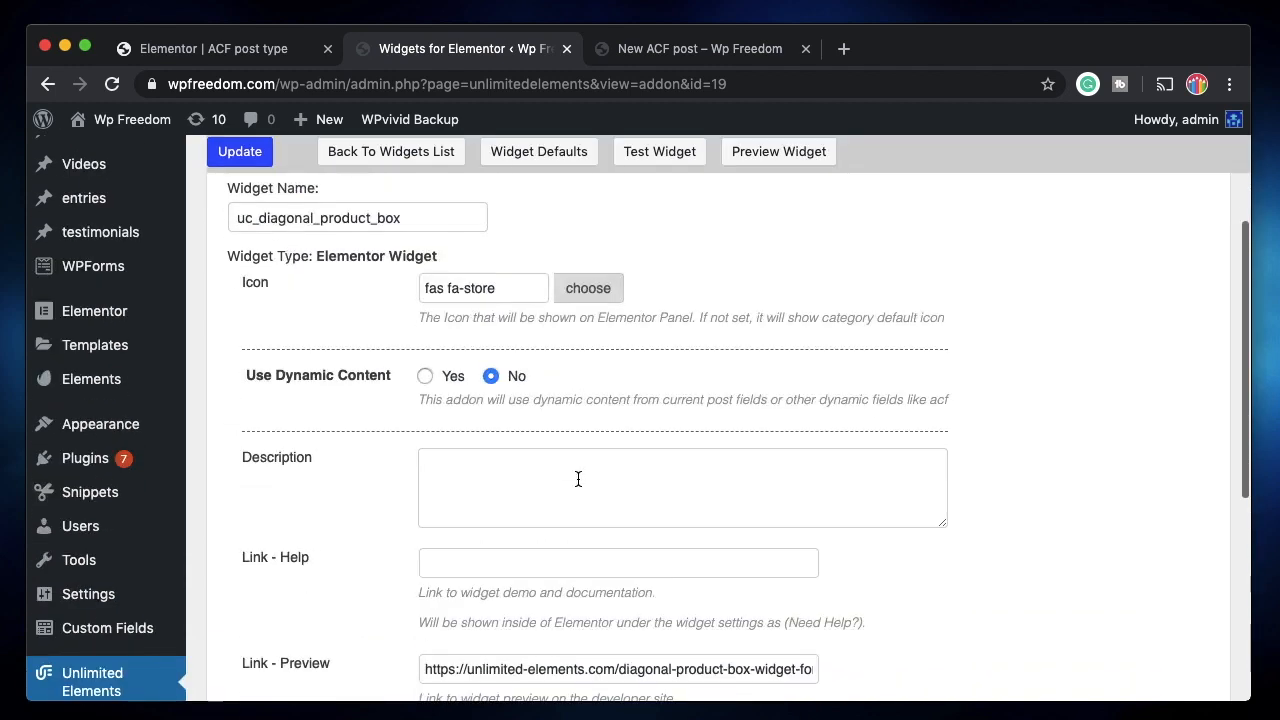
click(425, 377)
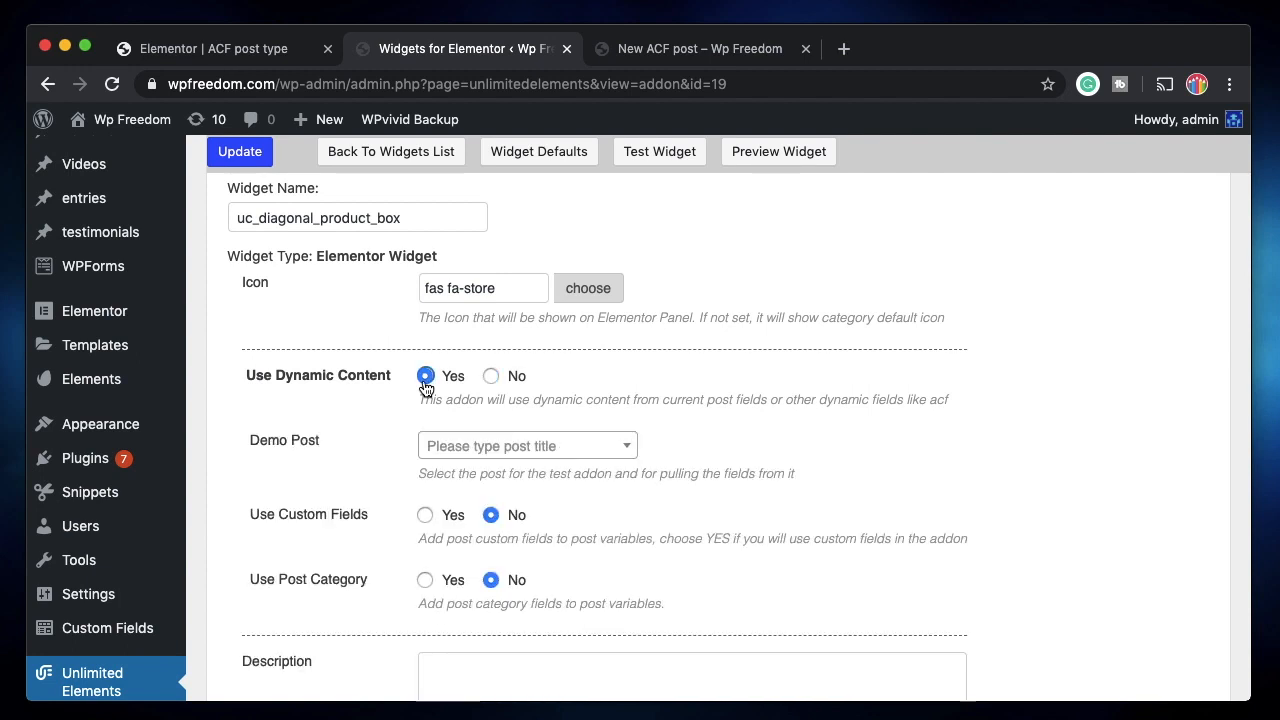
click(541, 452)
text(new)
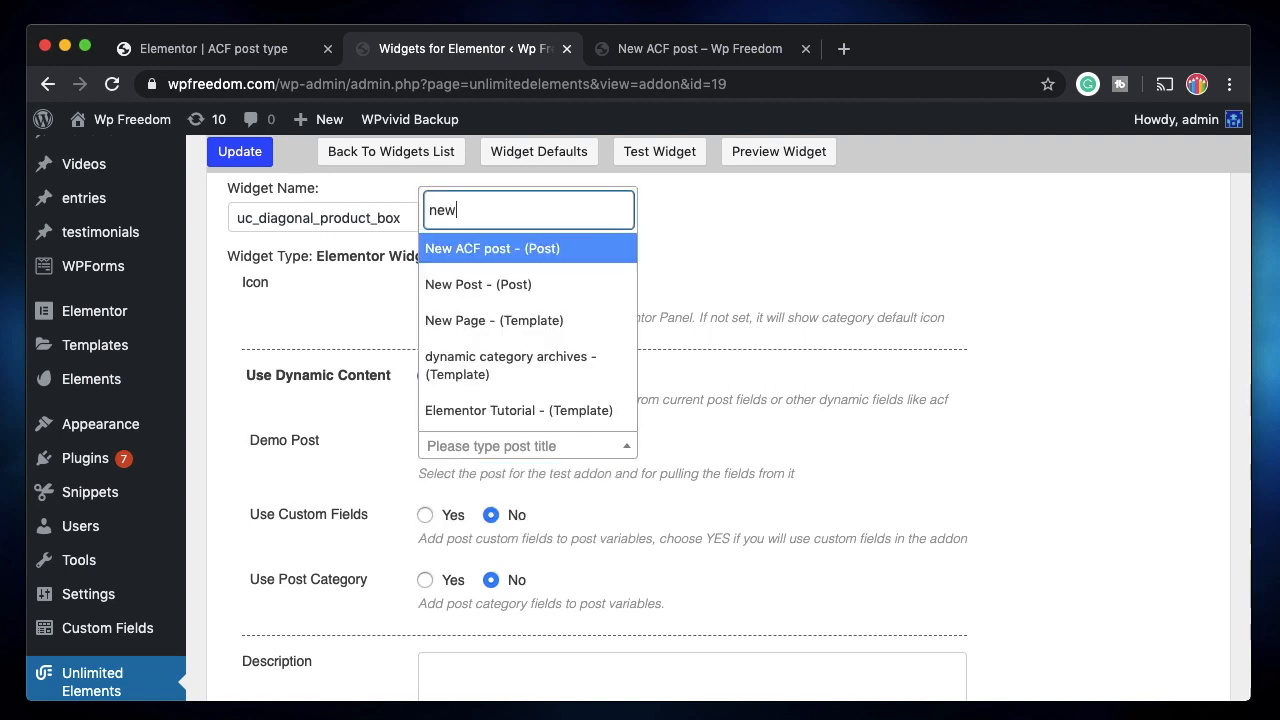
click(531, 250)
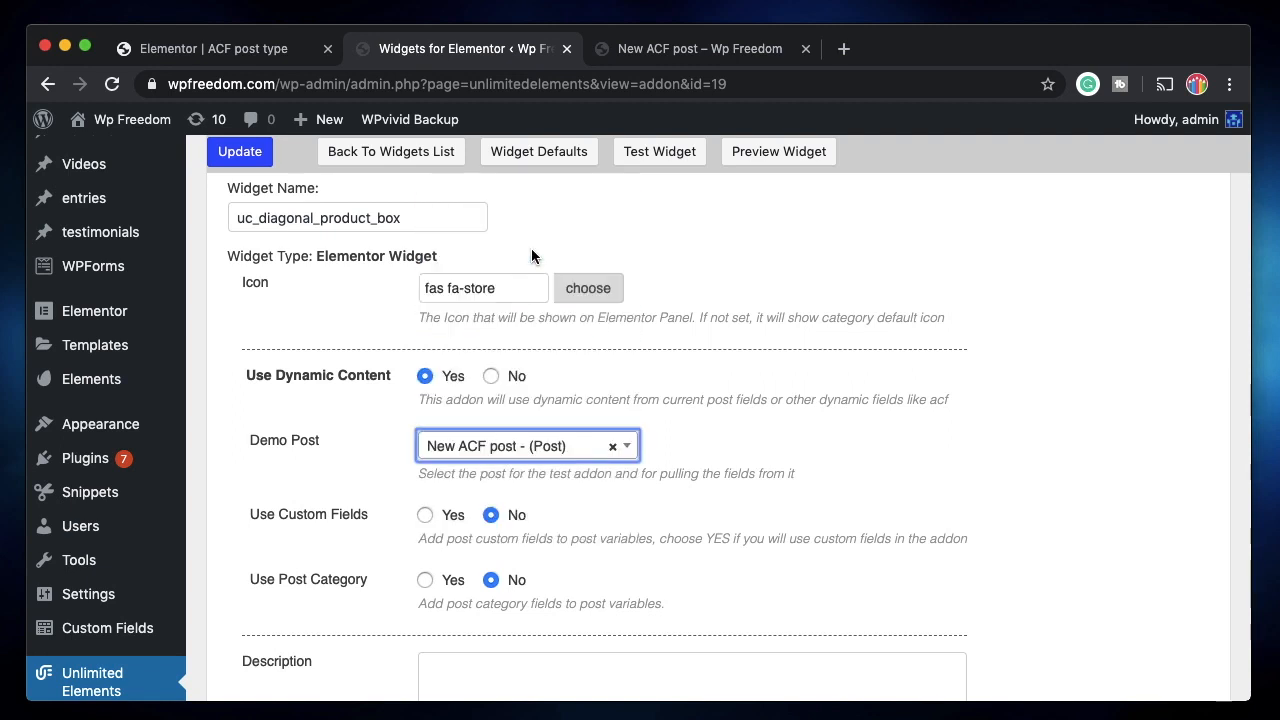
click(425, 515)
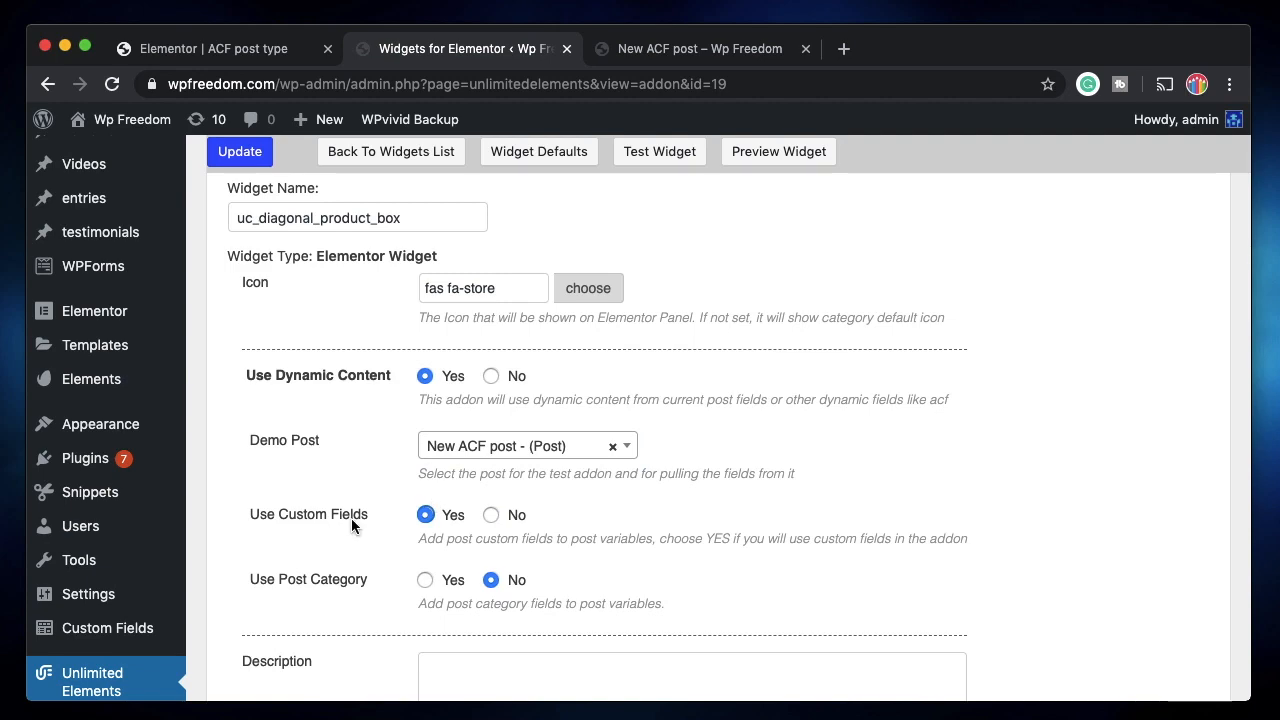
scroll(268, 357, up, 5)
click(239, 232)
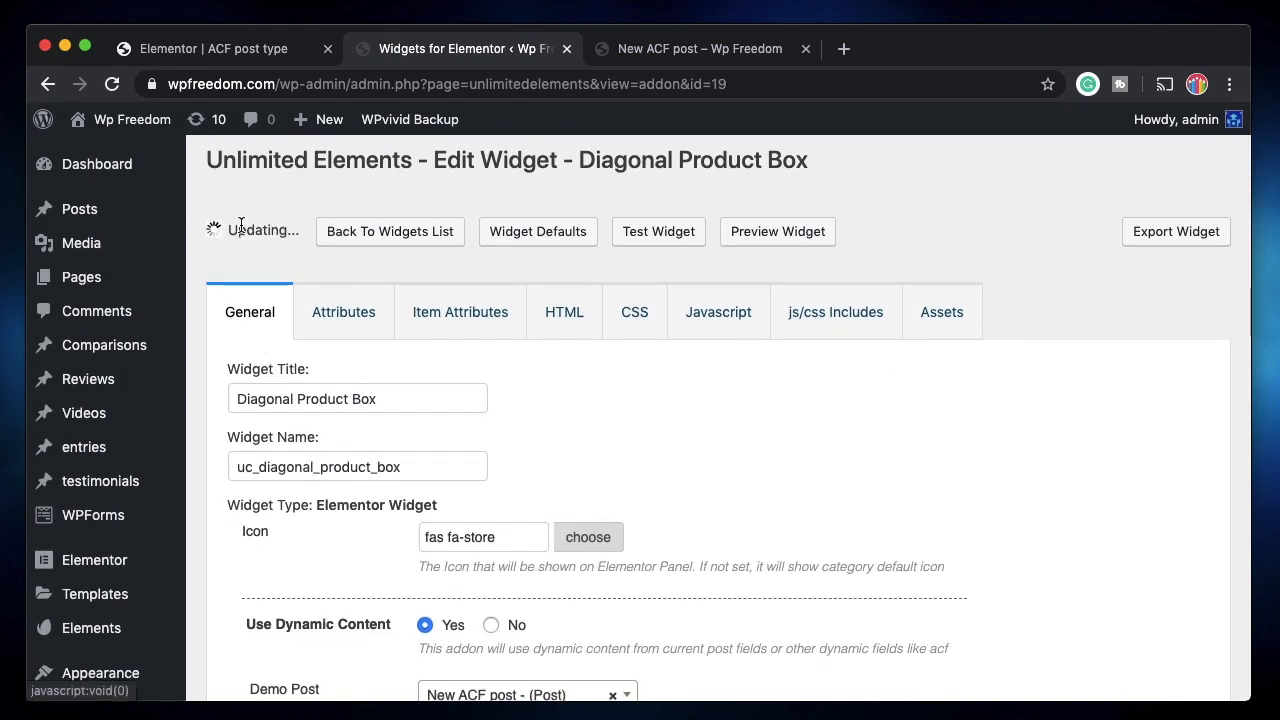
In the widget's HTML code, select the {{price_bg_color}} placeholder on line 3.
click(564, 313)
scroll(570, 507, left, 3)
scroll(757, 502, right, 1)
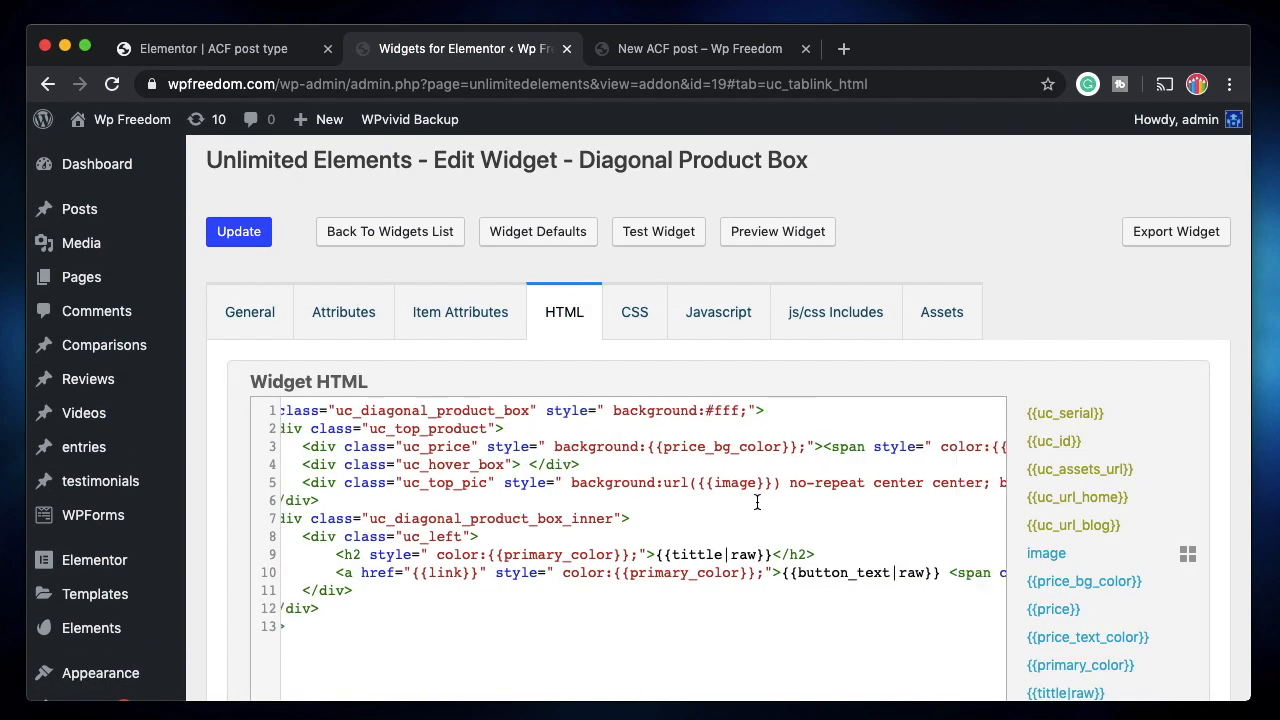
shift+click(760, 577)
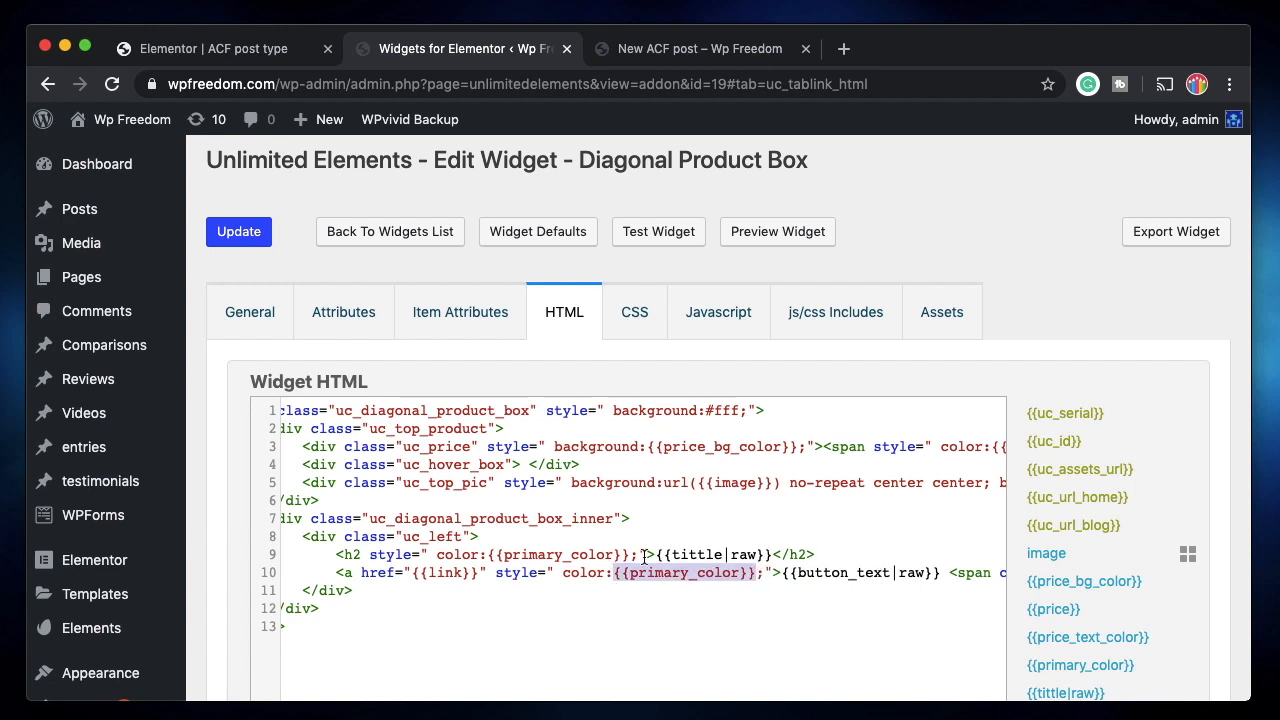
click(615, 579)
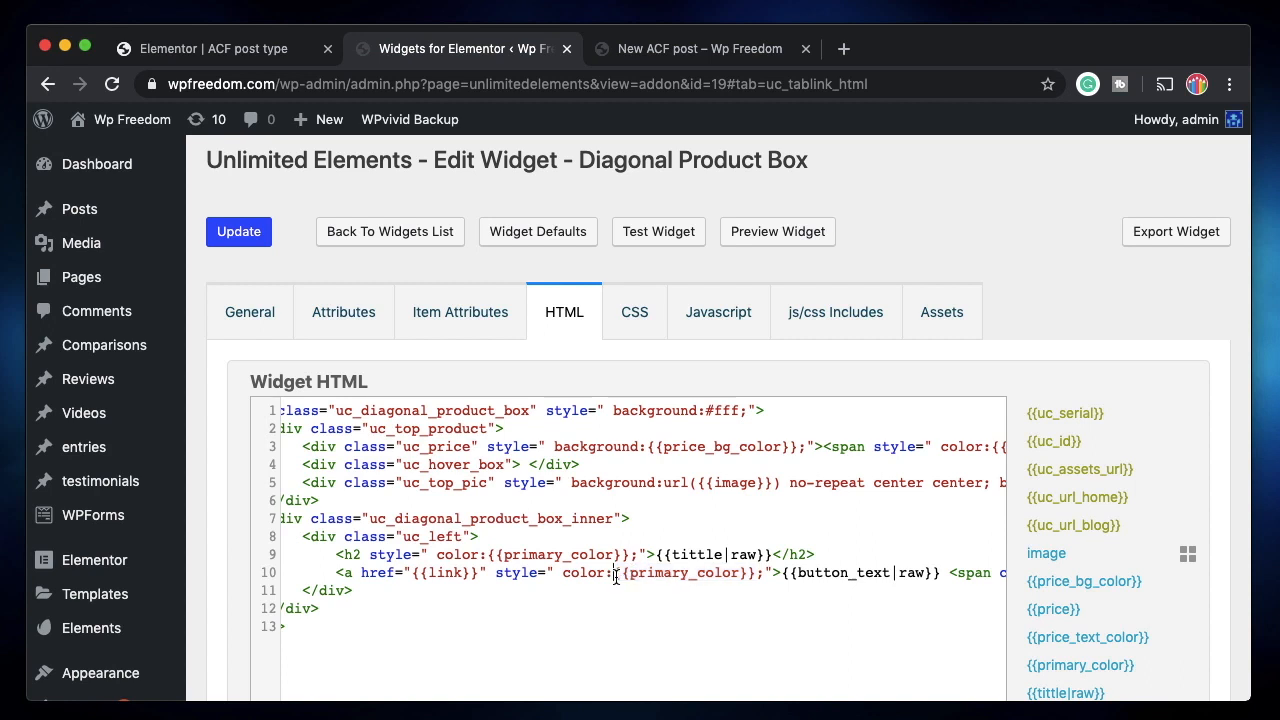
shift+click(756, 573)
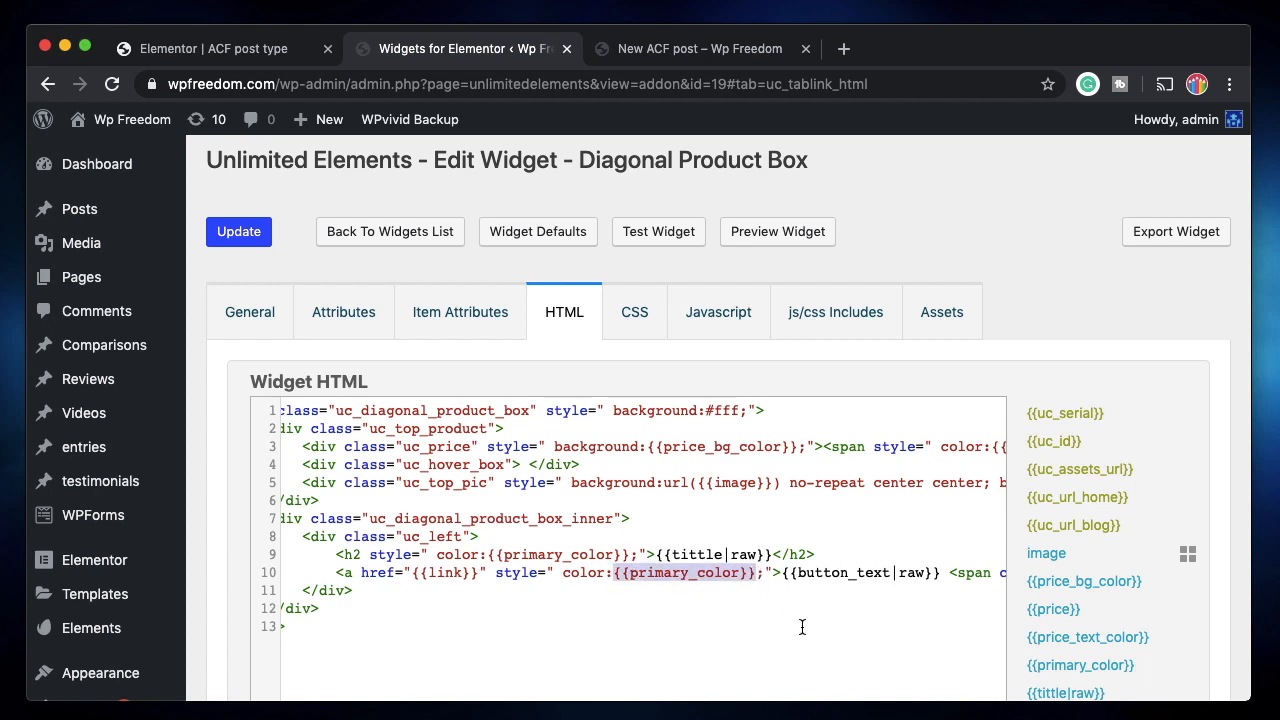
scroll(802, 627, left, 2)
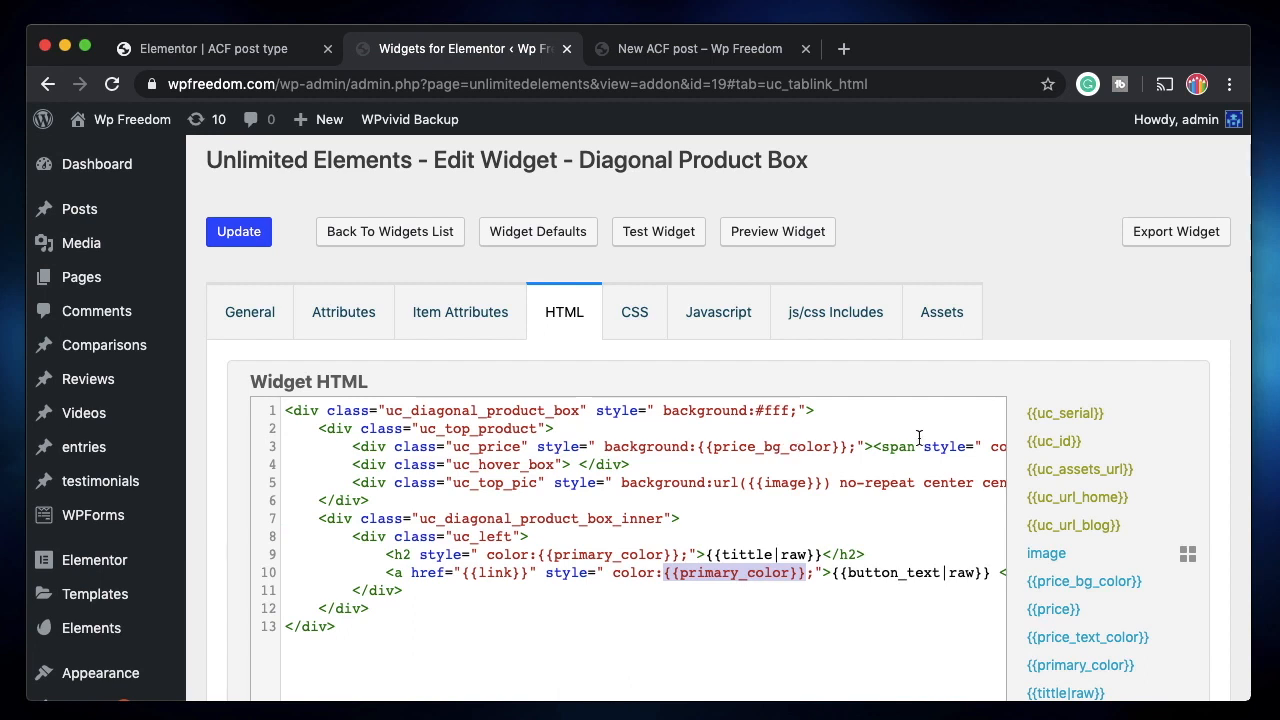
click(701, 448)
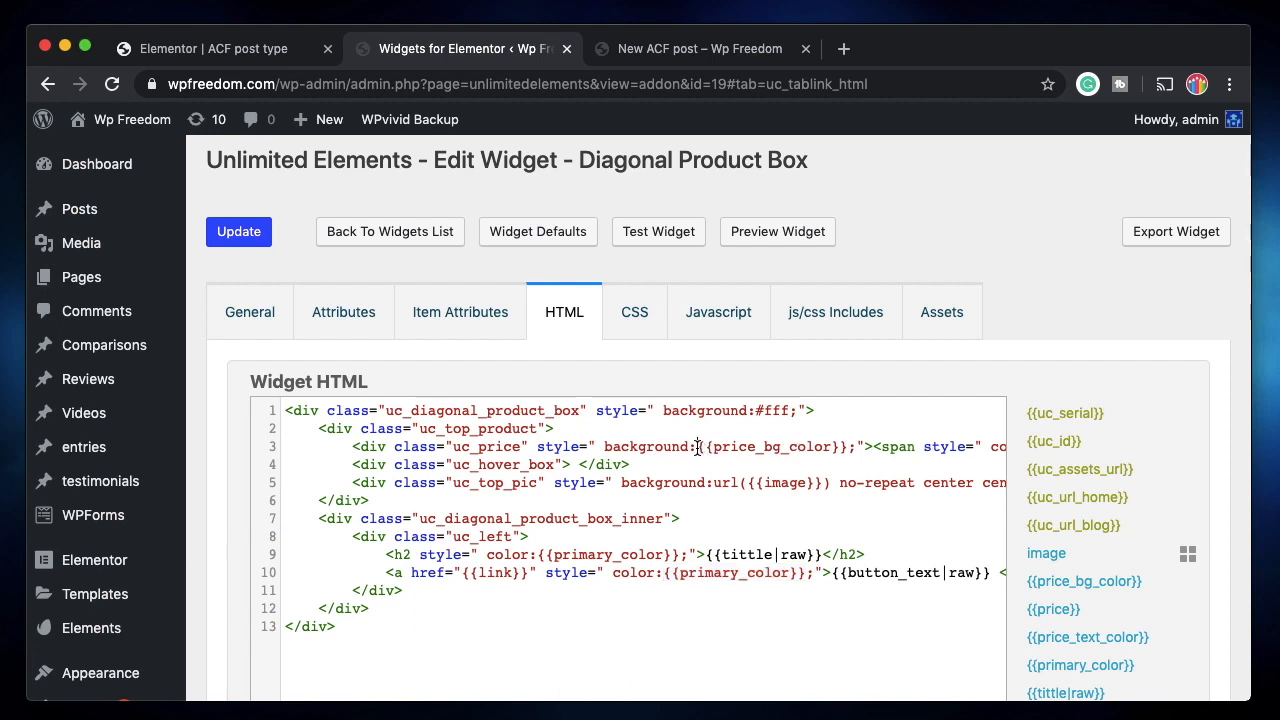
shift+click(845, 448)
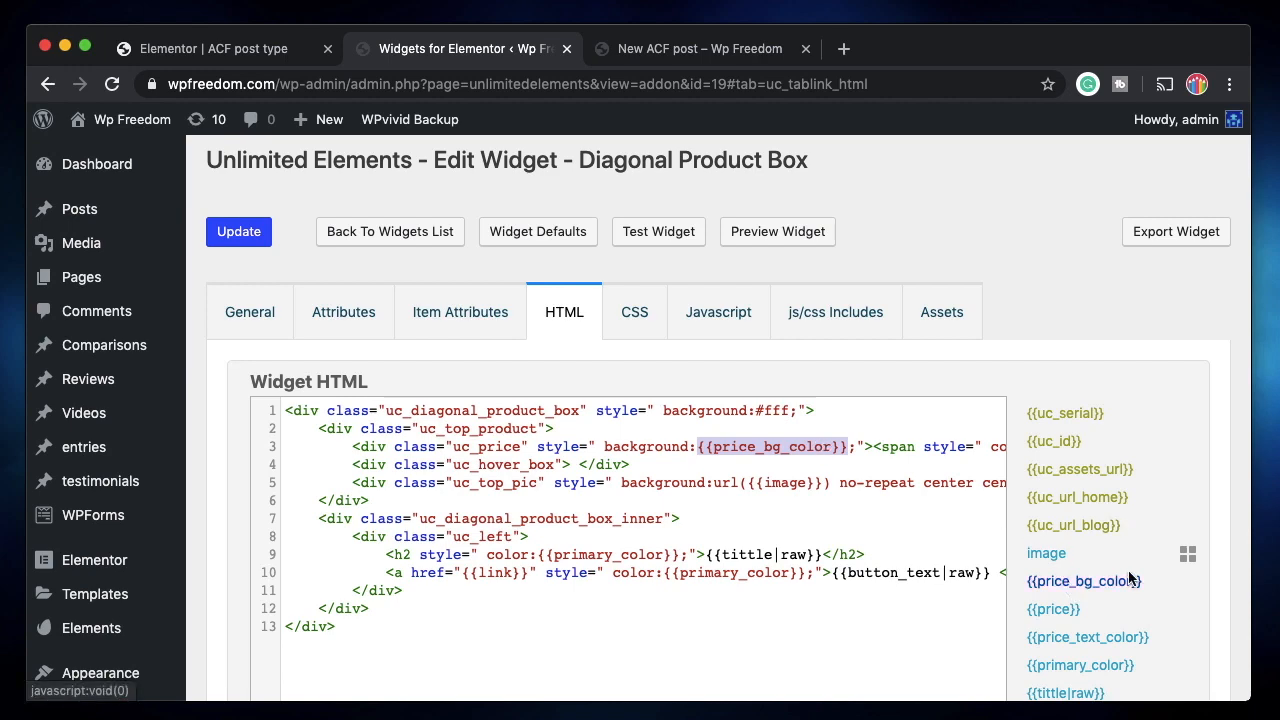
scroll(1150, 580, down, 8)
scroll(1145, 480, up, 3)
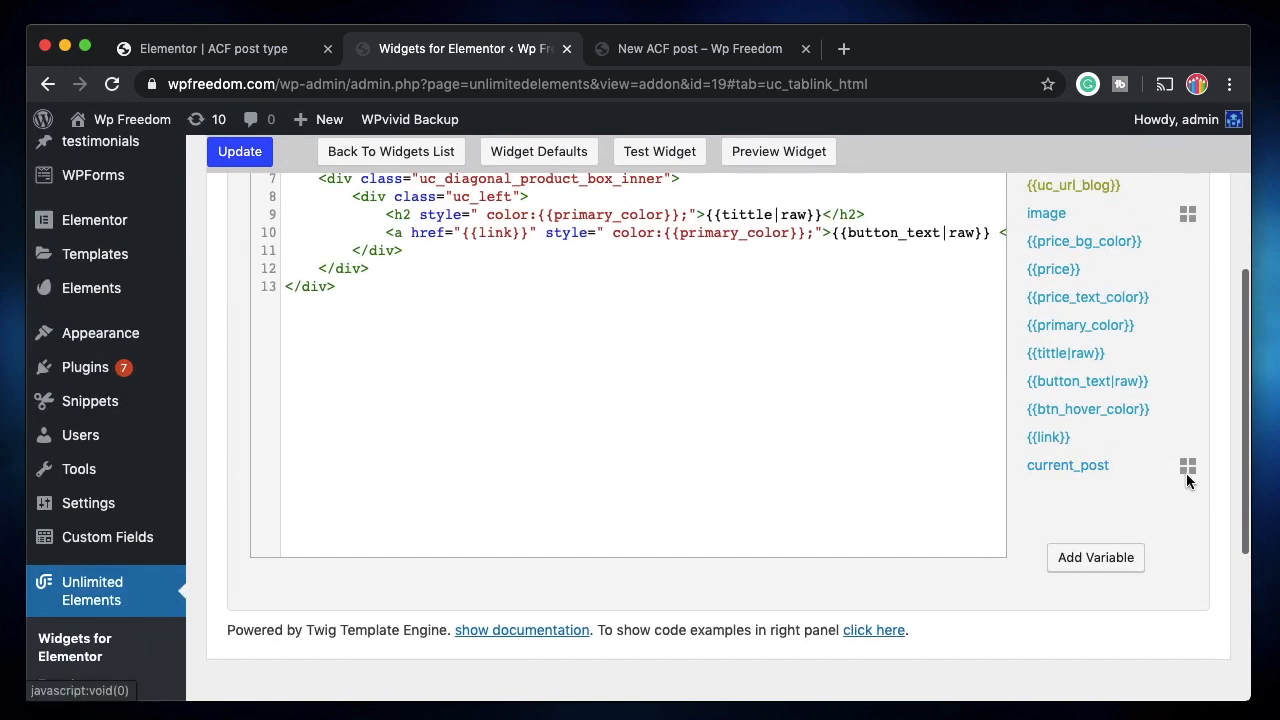
Expand the current post's fields and scroll to the cf_name and cf_color placeholders.
click(1188, 468)
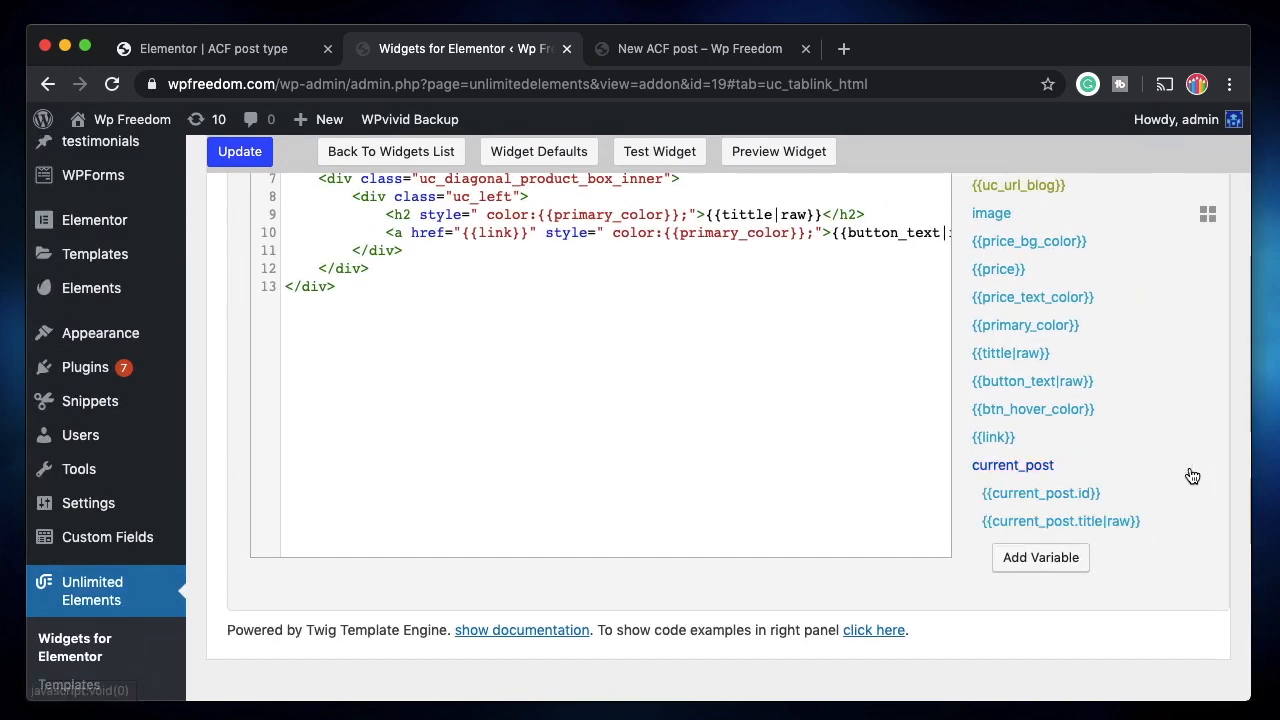
scroll(1113, 468, down, 5)
scroll(1113, 471, down, 5)
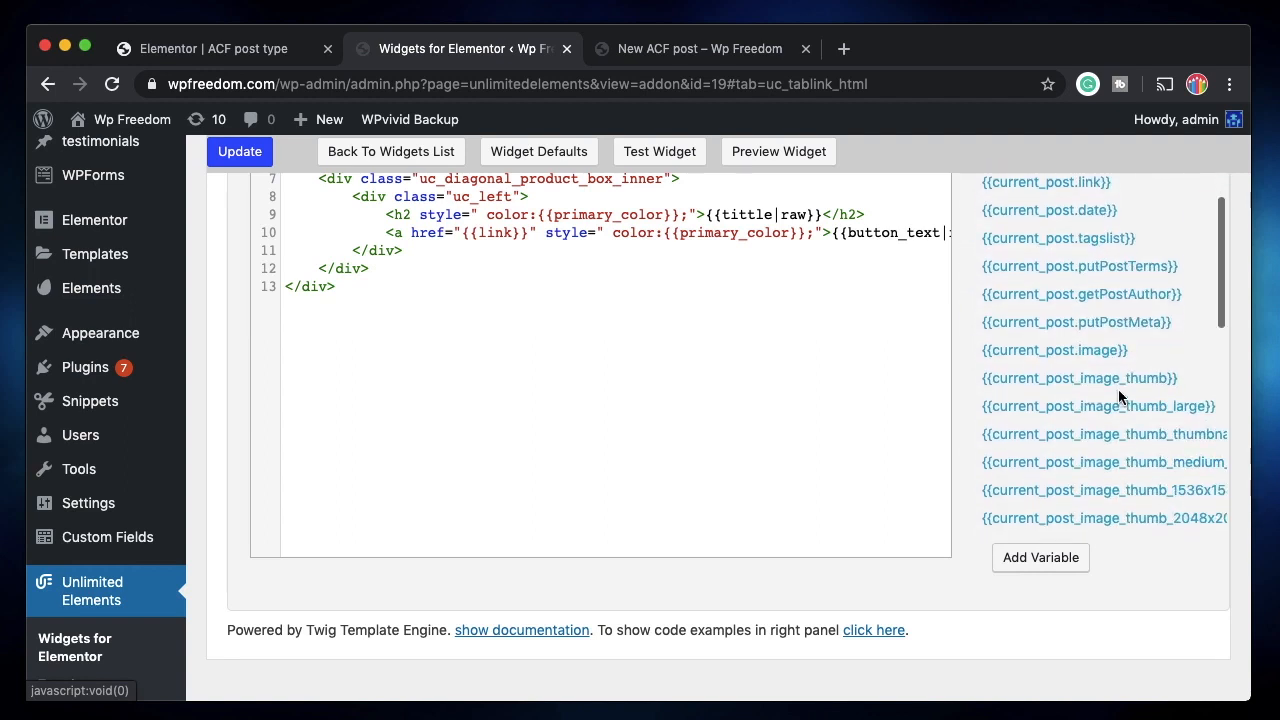
scroll(1092, 473, down, 4)
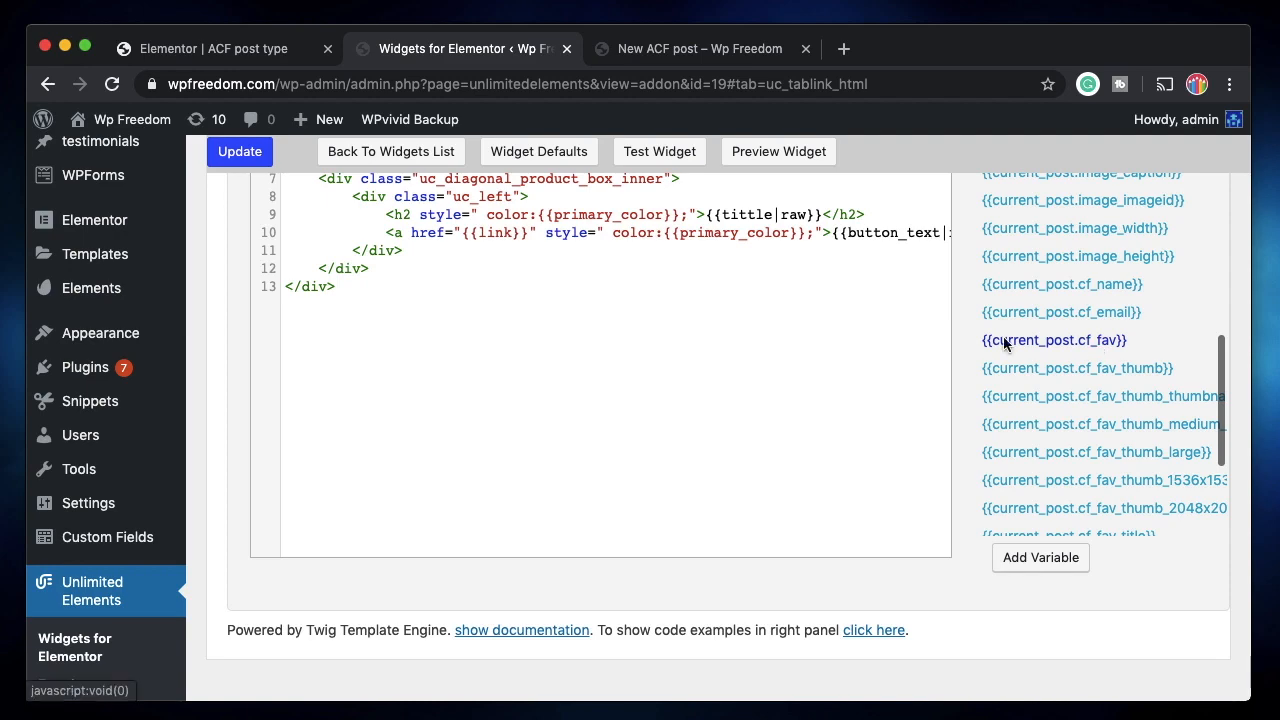
scroll(824, 391, up, 3)
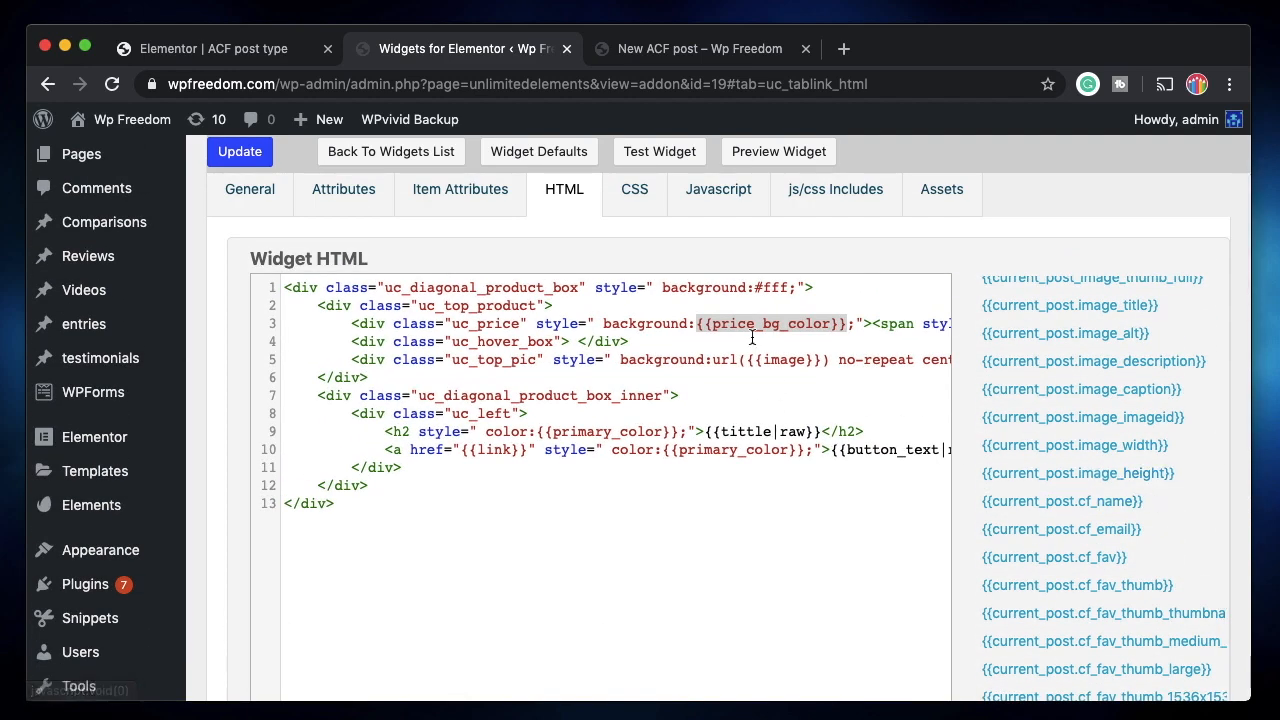
click(699, 328)
scroll(762, 359, right, 2)
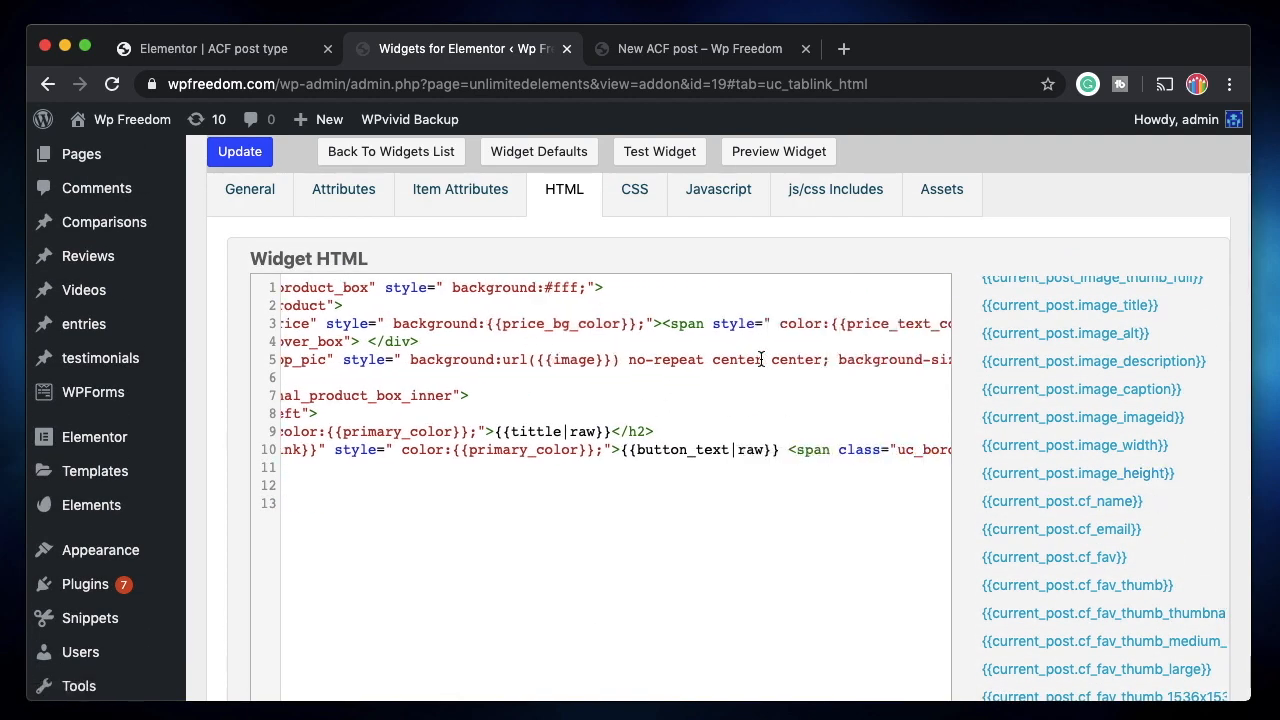
shift+click(636, 326)
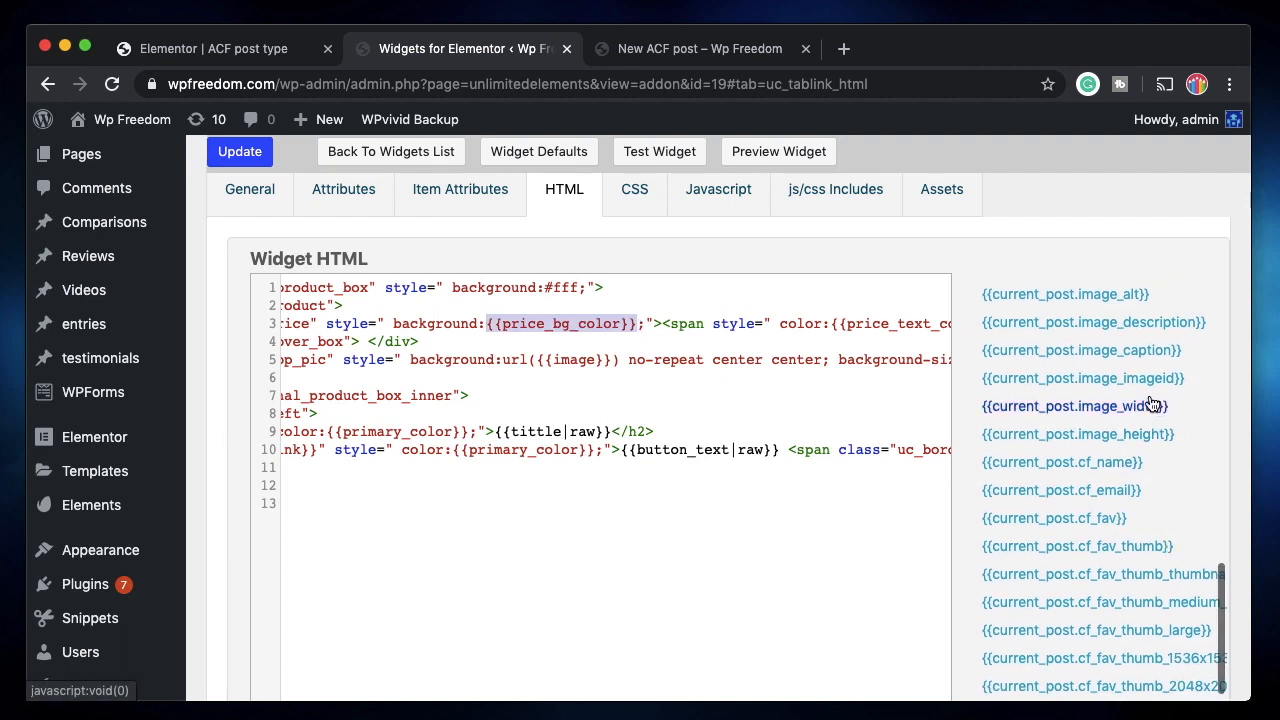
scroll(1165, 503, down, 2)
scroll(1130, 610, down, 1)
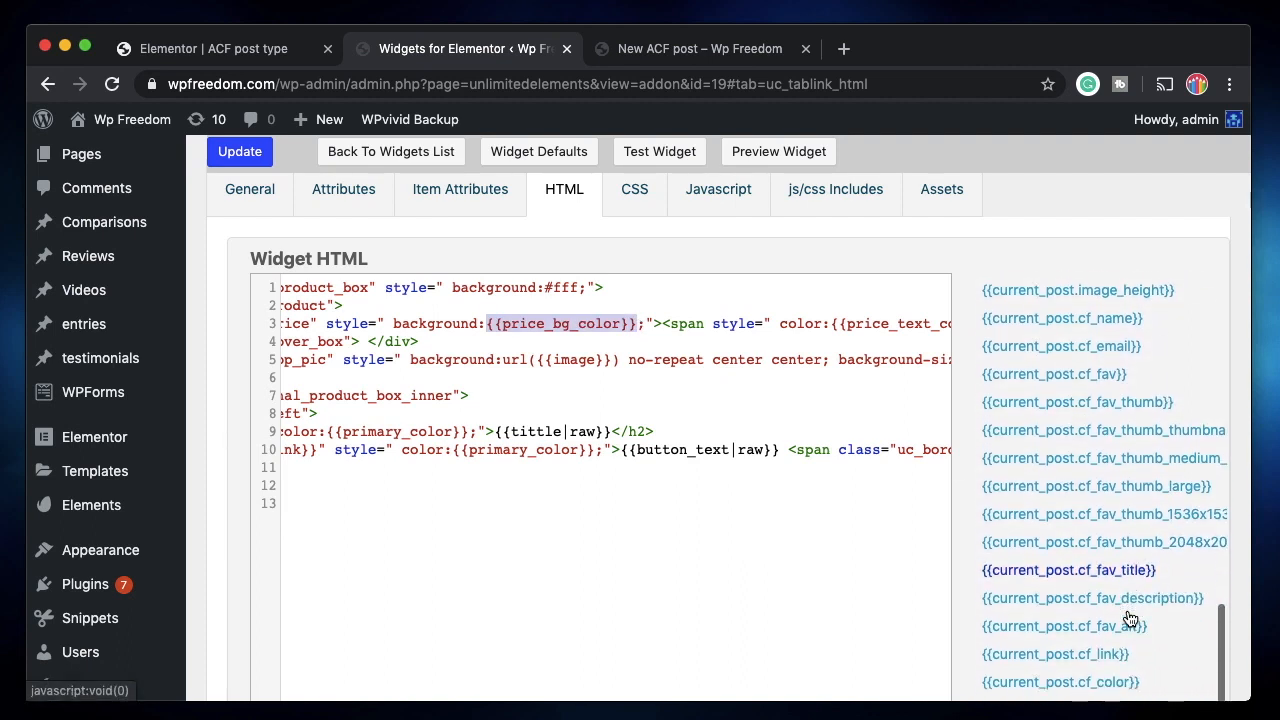
Replace {{image}} on line 3 with the current_post.cf_fav field as the background image.
click(1090, 378)
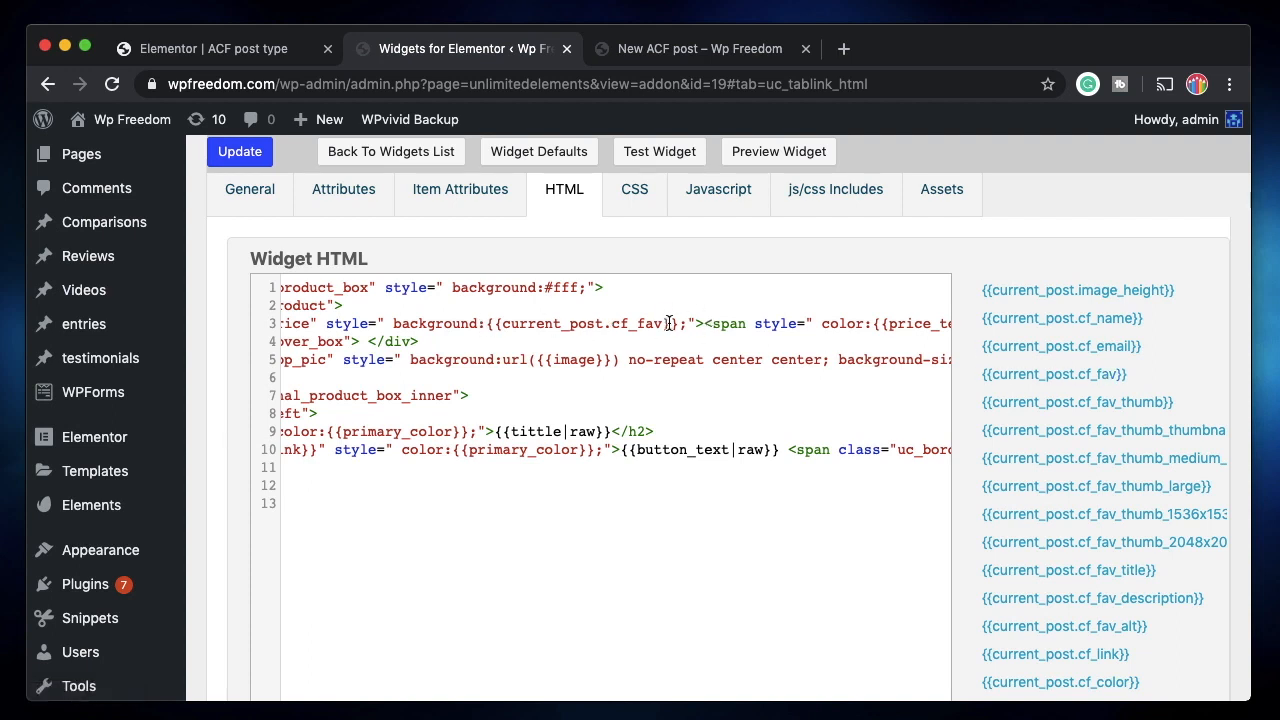
scroll(646, 474, left, 5)
scroll(754, 326, right, 3)
key(super+z)
scroll(600, 371, left, 4)
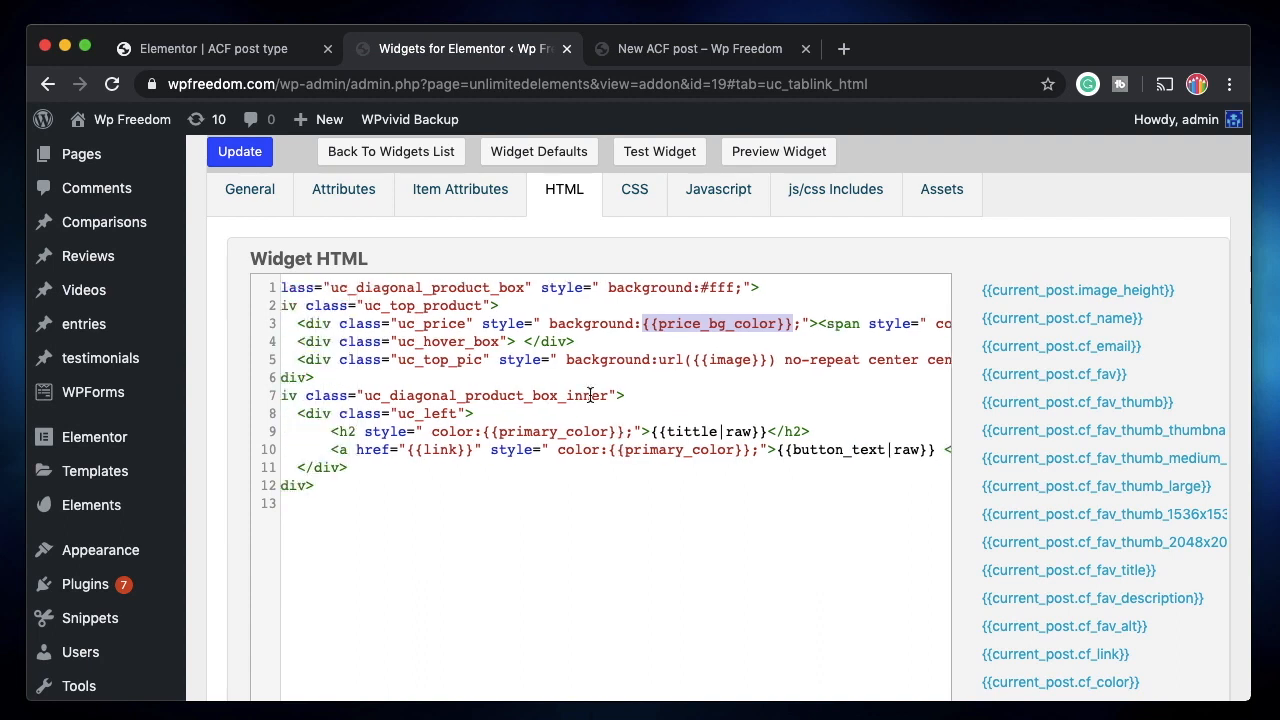
scroll(698, 377, right, 2)
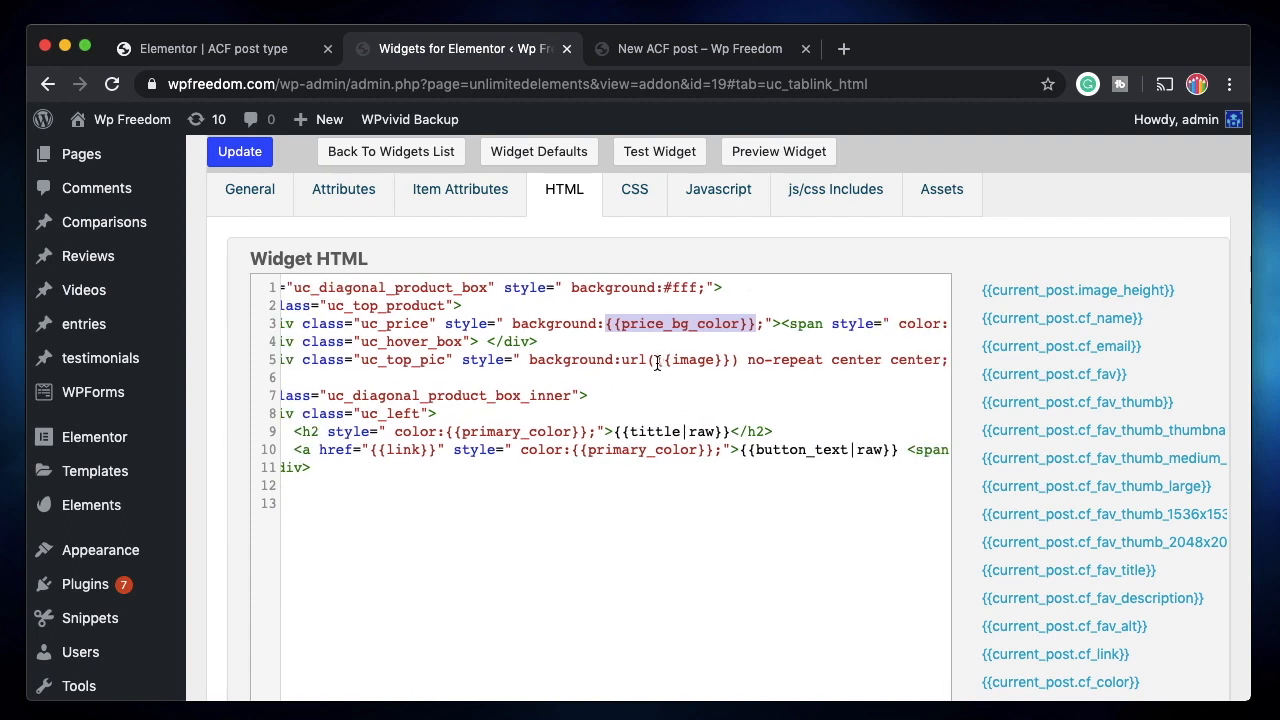
scroll(716, 370, right, 2)
drag(573, 360, 648, 360)
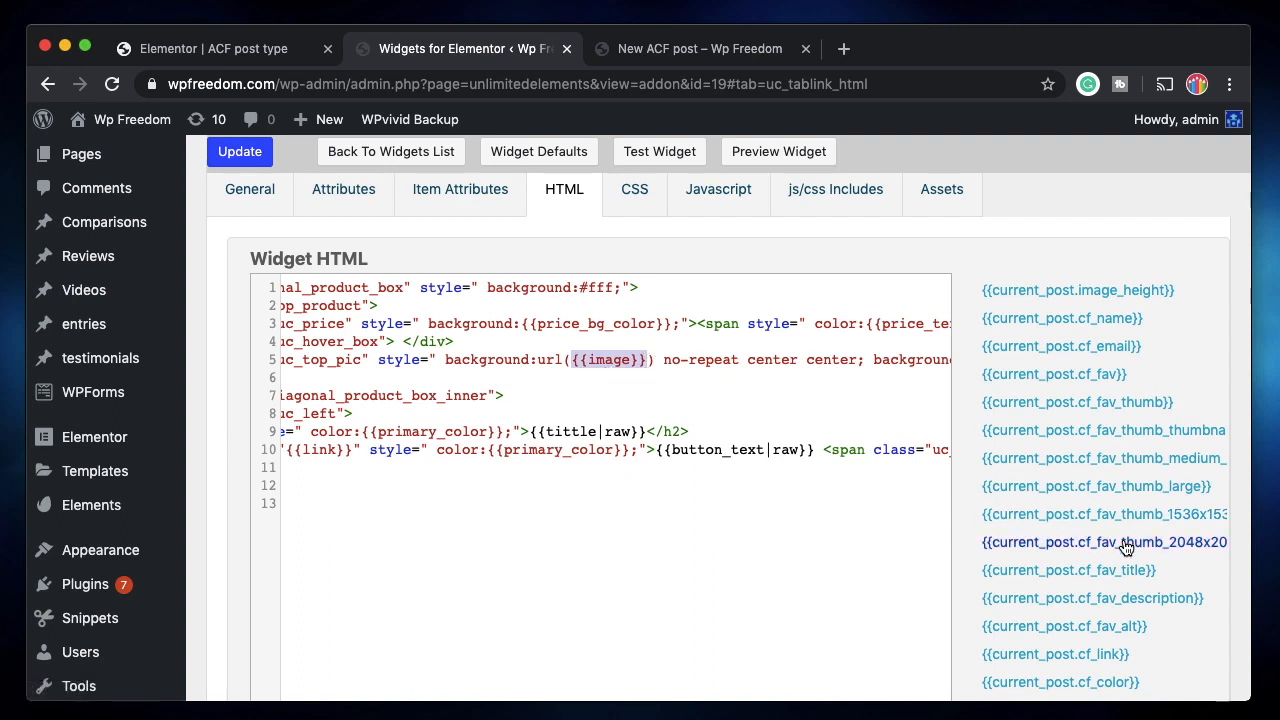
click(1078, 377)
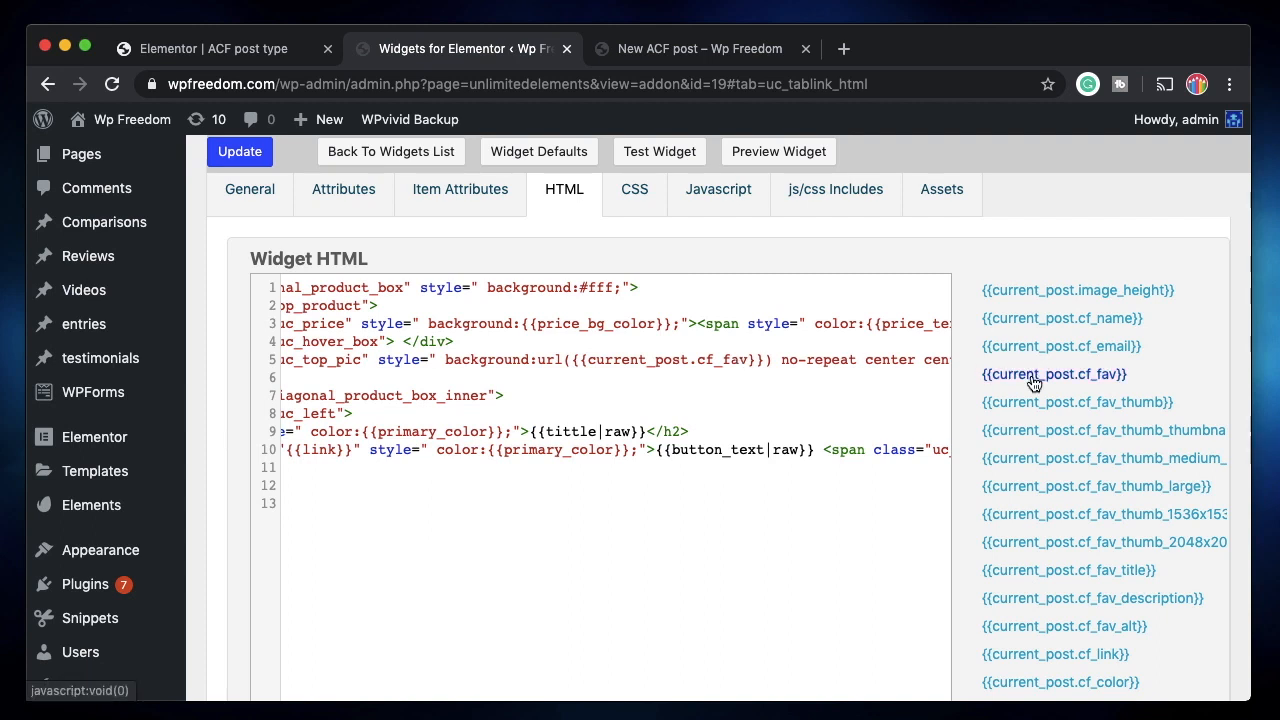
Replace the {{tittle|raw}} heading placeholder with the cf_name field.
scroll(713, 362, left, 5)
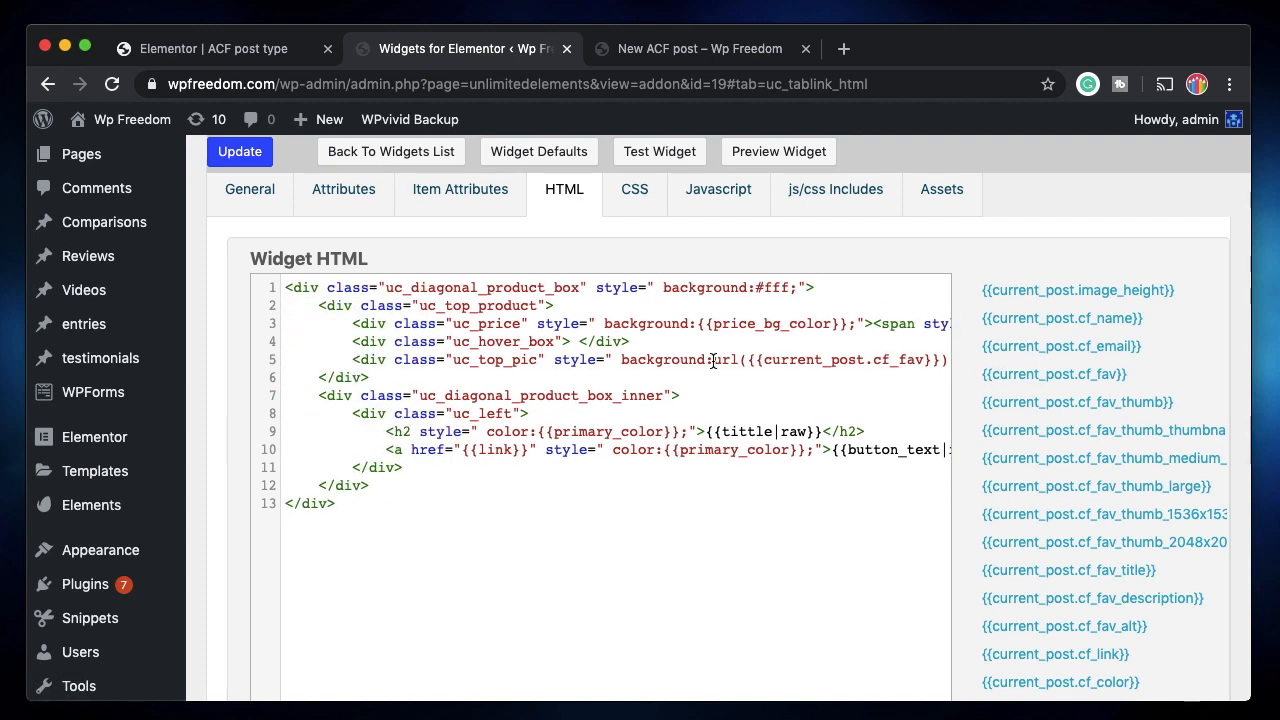
scroll(700, 431, right, 3)
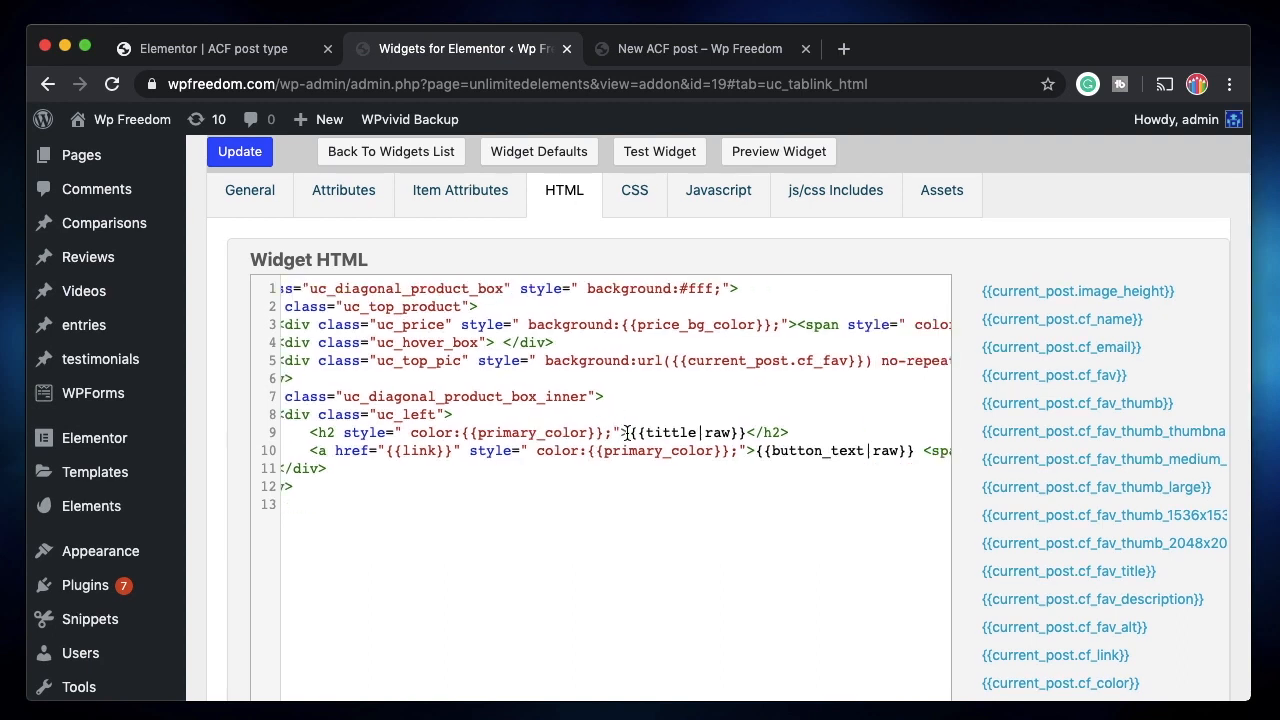
drag(745, 432, 630, 432)
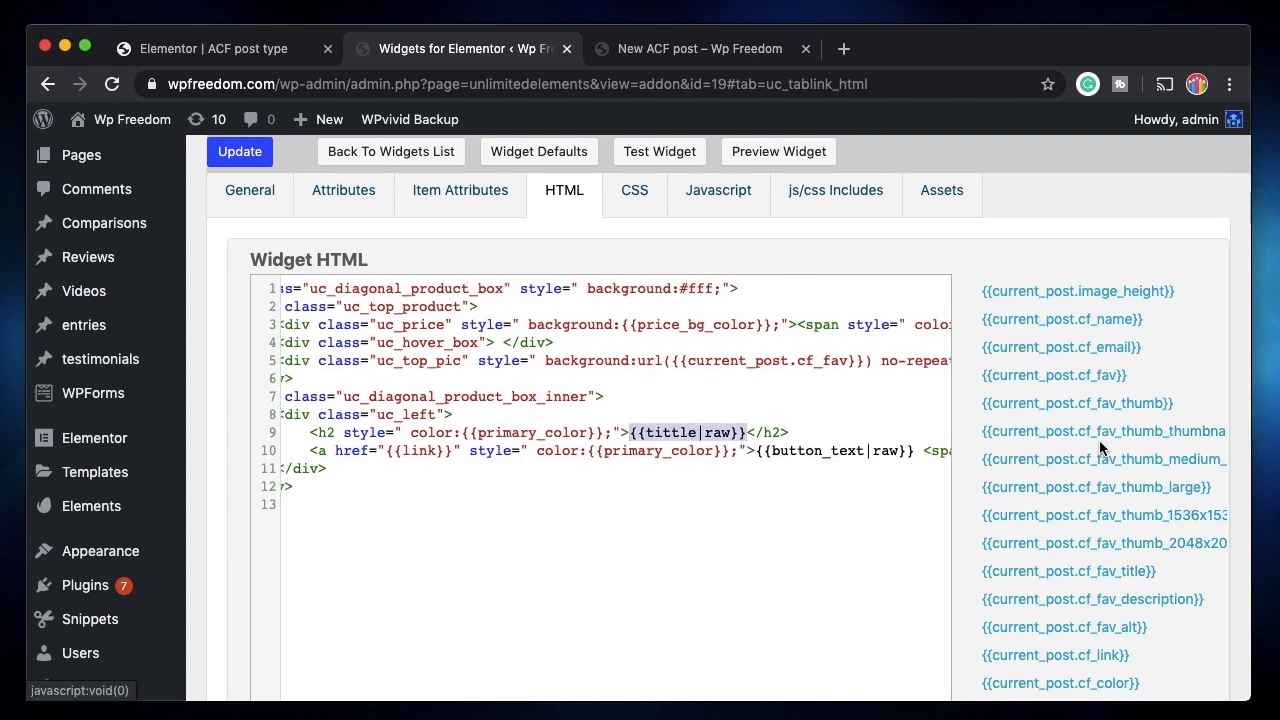
click(1100, 327)
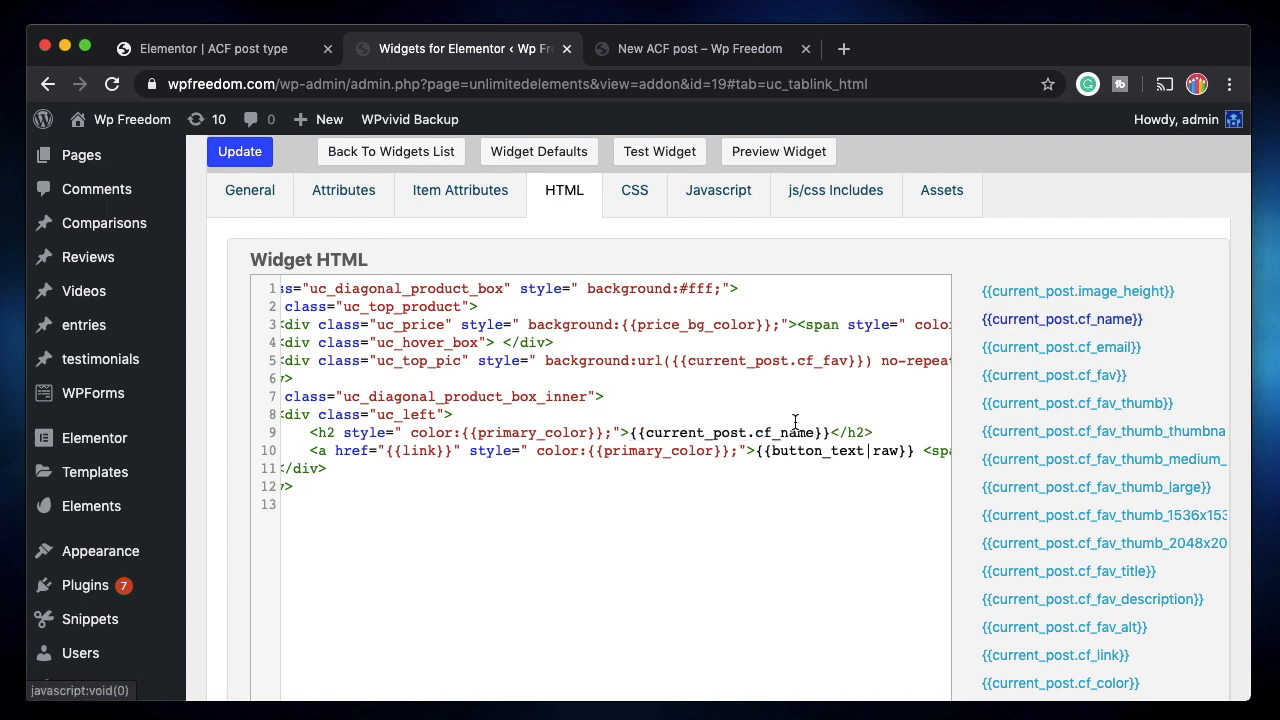
Replace {{link}} with the cf_link field and save the widget HTML.
scroll(698, 563, right, 3)
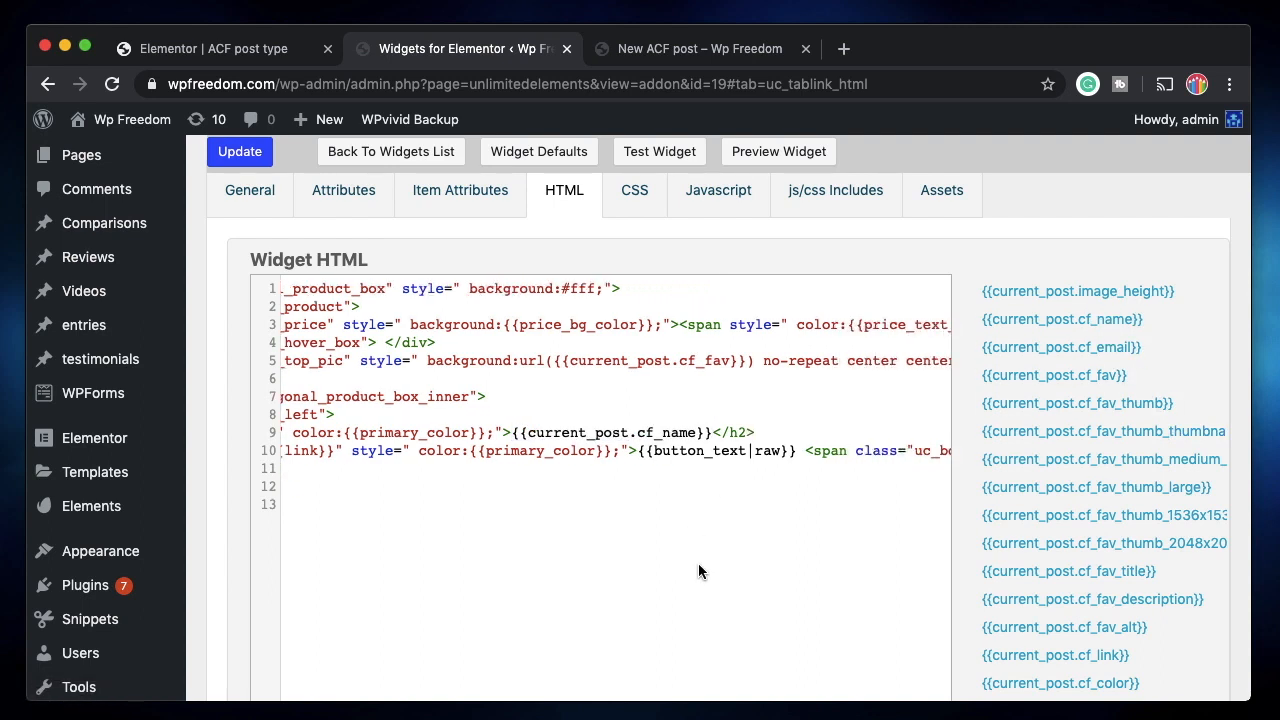
scroll(697, 515, right, 3)
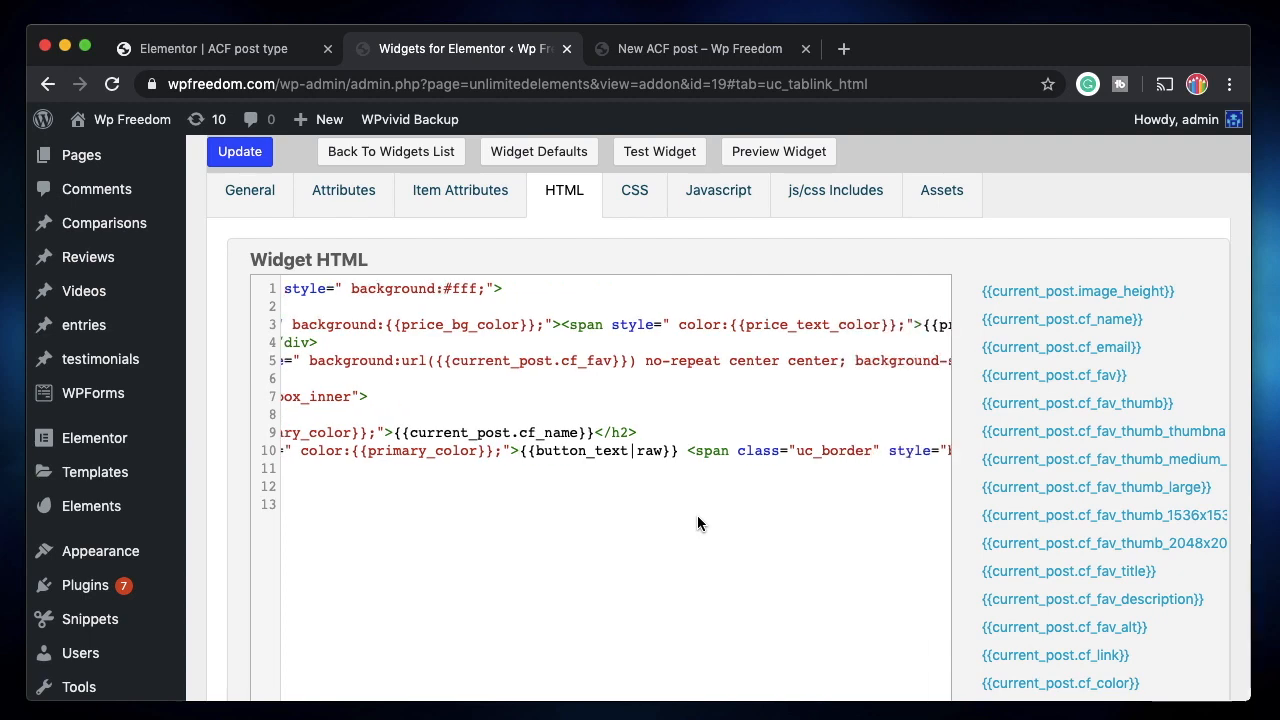
scroll(718, 480, right, 10)
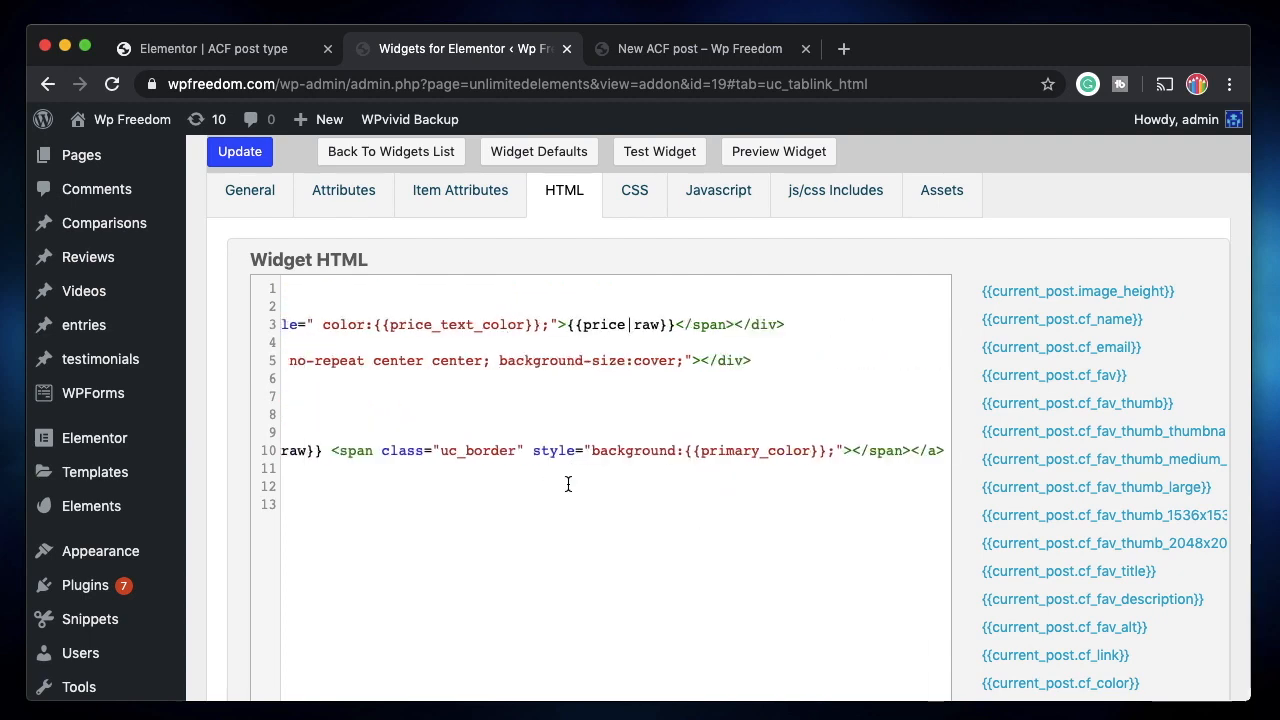
scroll(463, 456, left, 15)
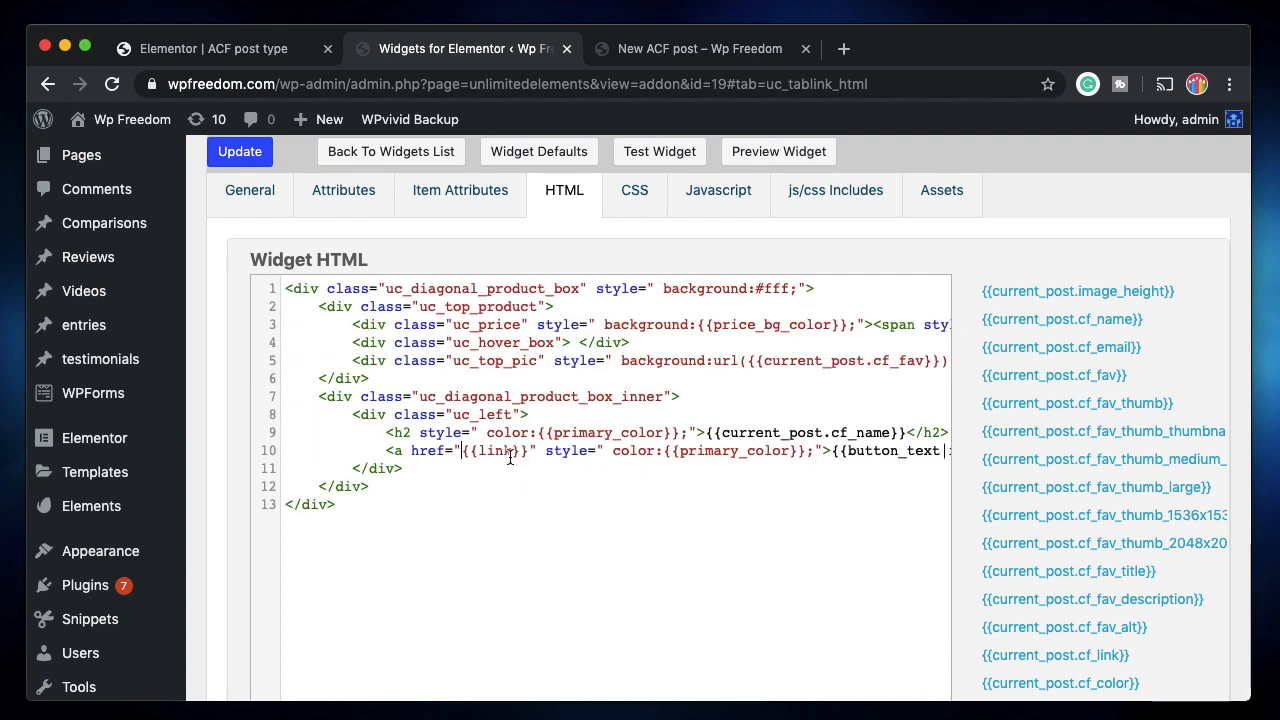
drag(461, 451, 529, 451)
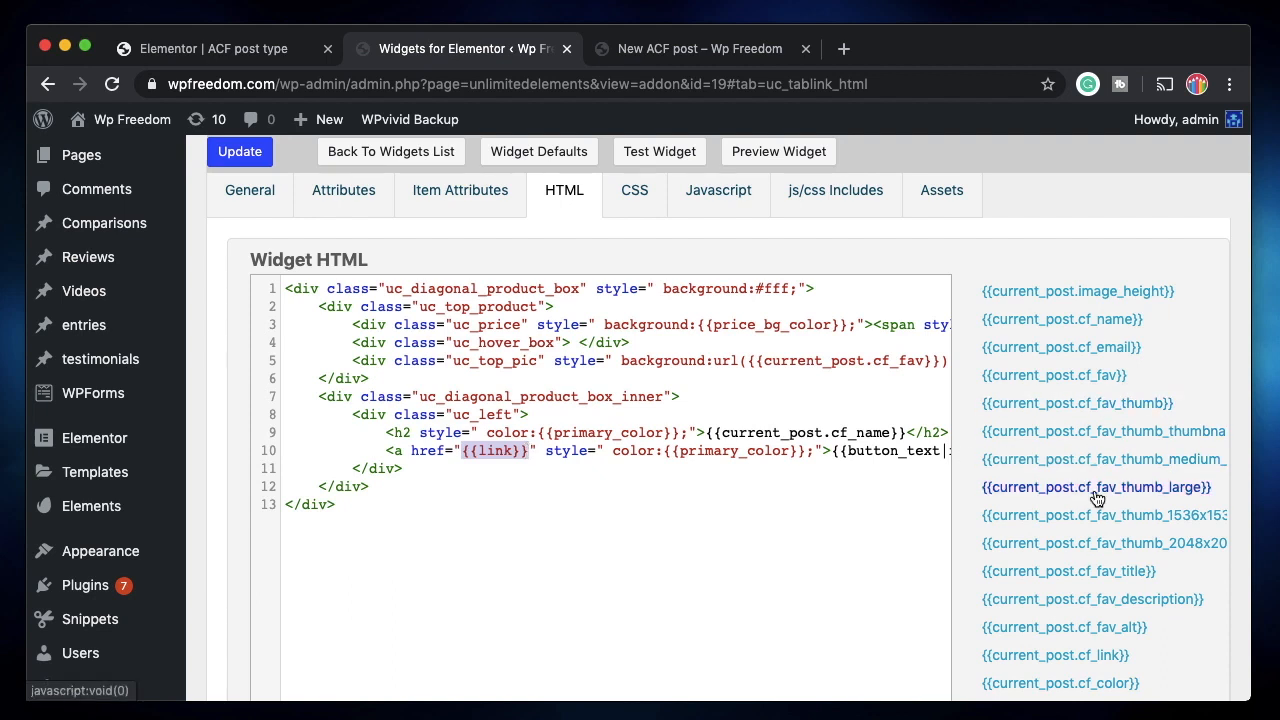
scroll(1095, 490, down, 1)
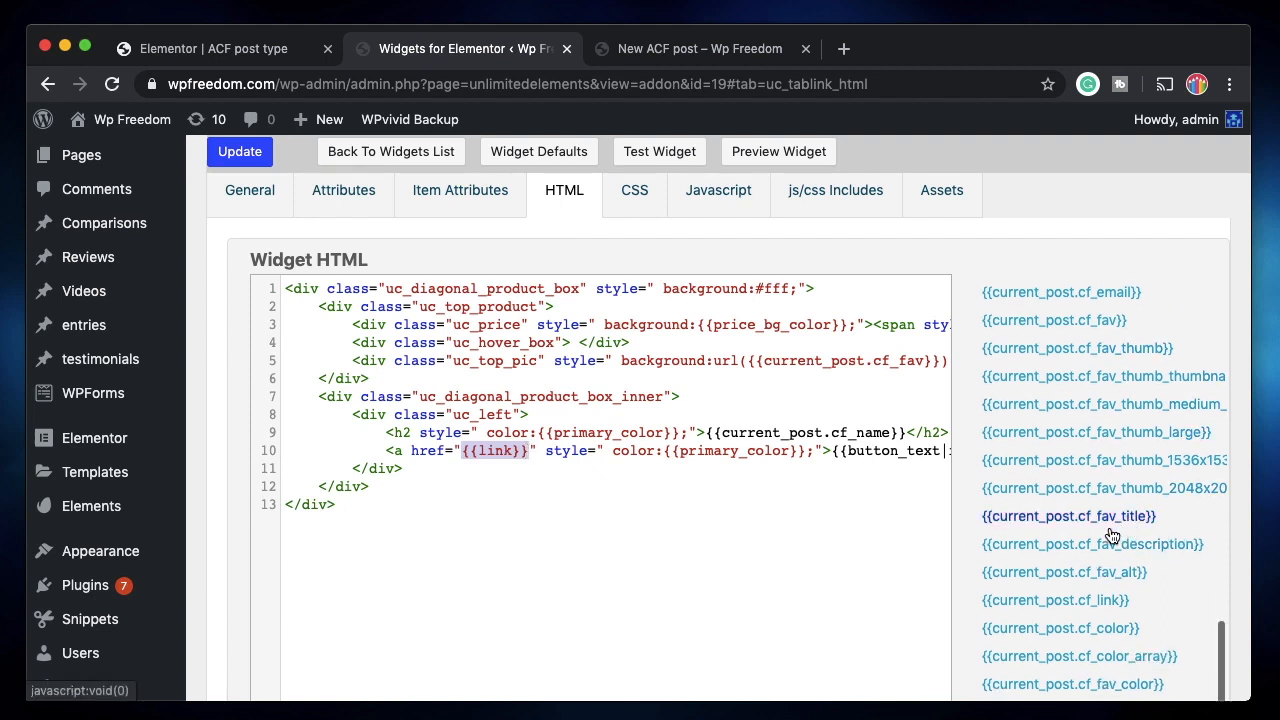
click(1107, 609)
click(244, 155)
click(250, 50)
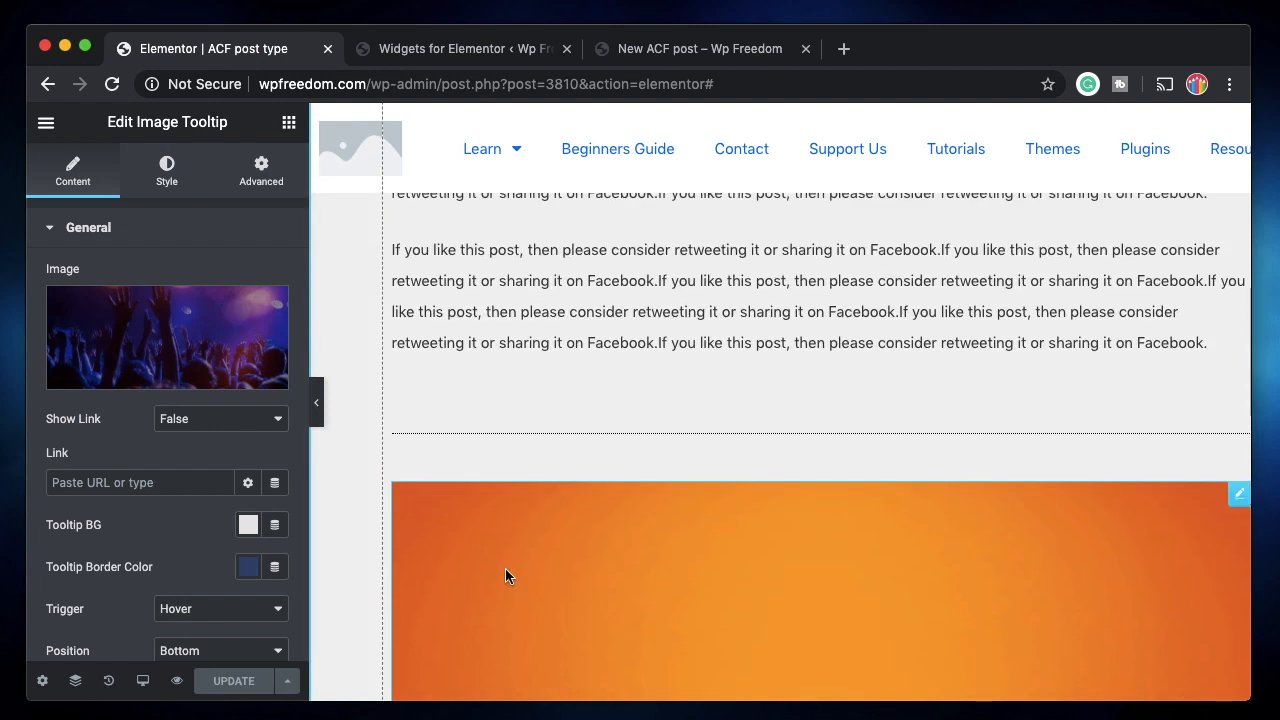
Delete the orange Image Tooltip widget from the template and reload the Elementor editor.
right_click(1157, 495)
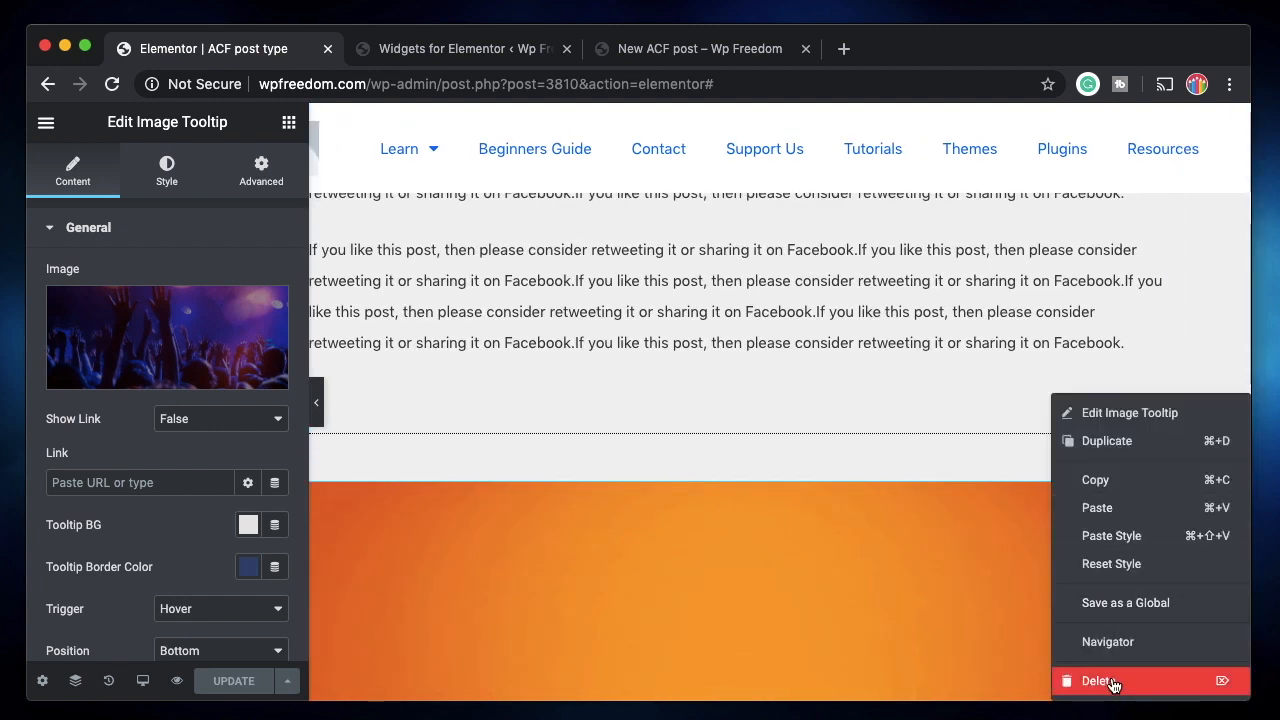
click(1098, 681)
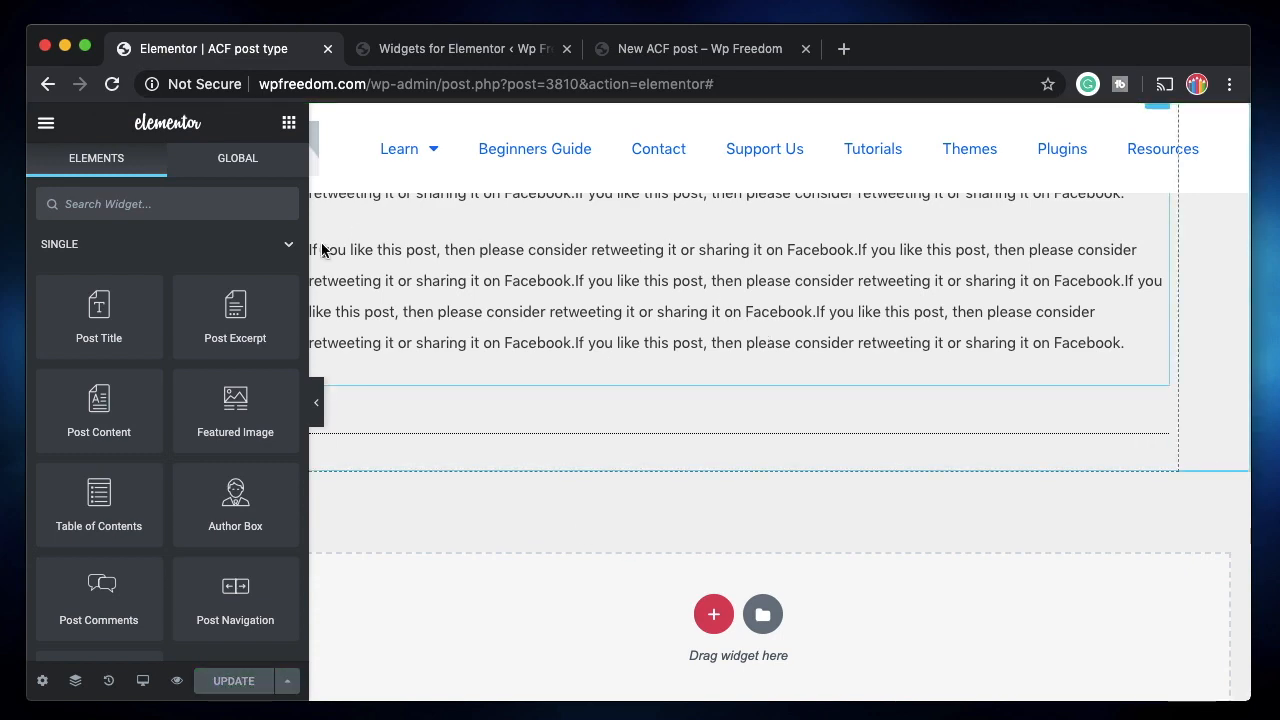
click(462, 47)
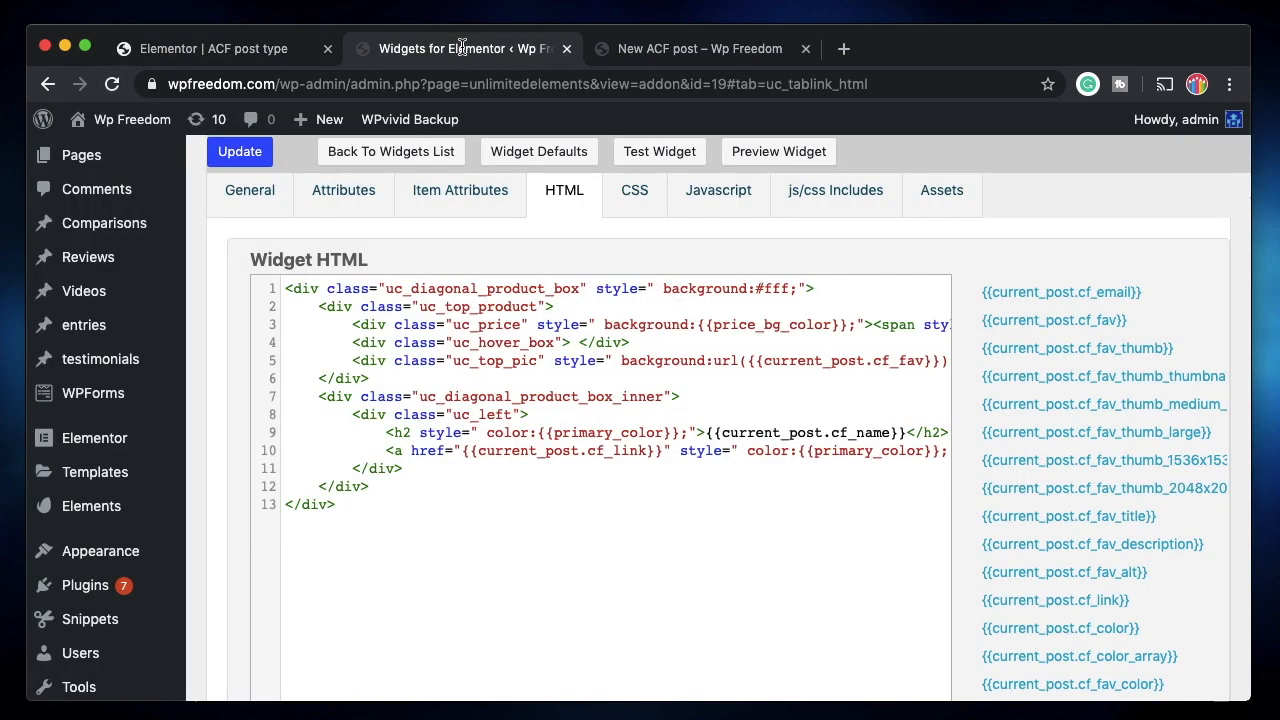
click(212, 45)
click(115, 85)
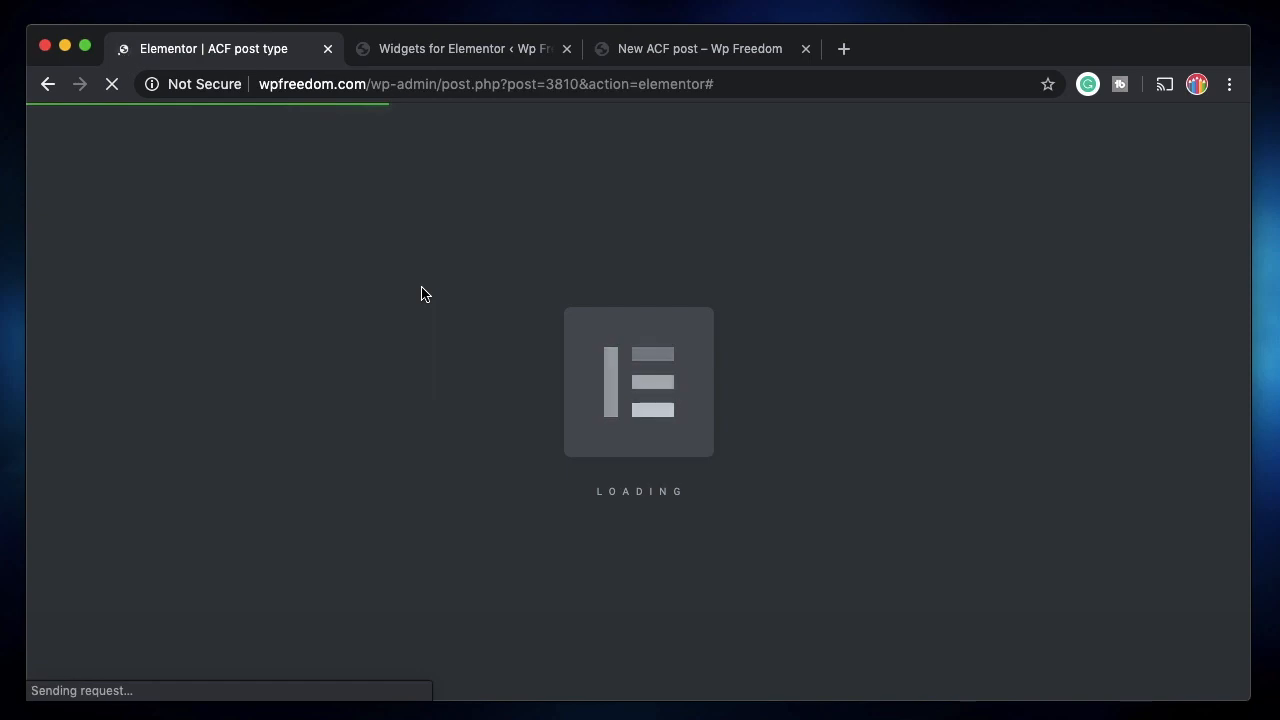
Place a Diagonal Product Box widget below the post text in the template.
scroll(456, 484, down, 10)
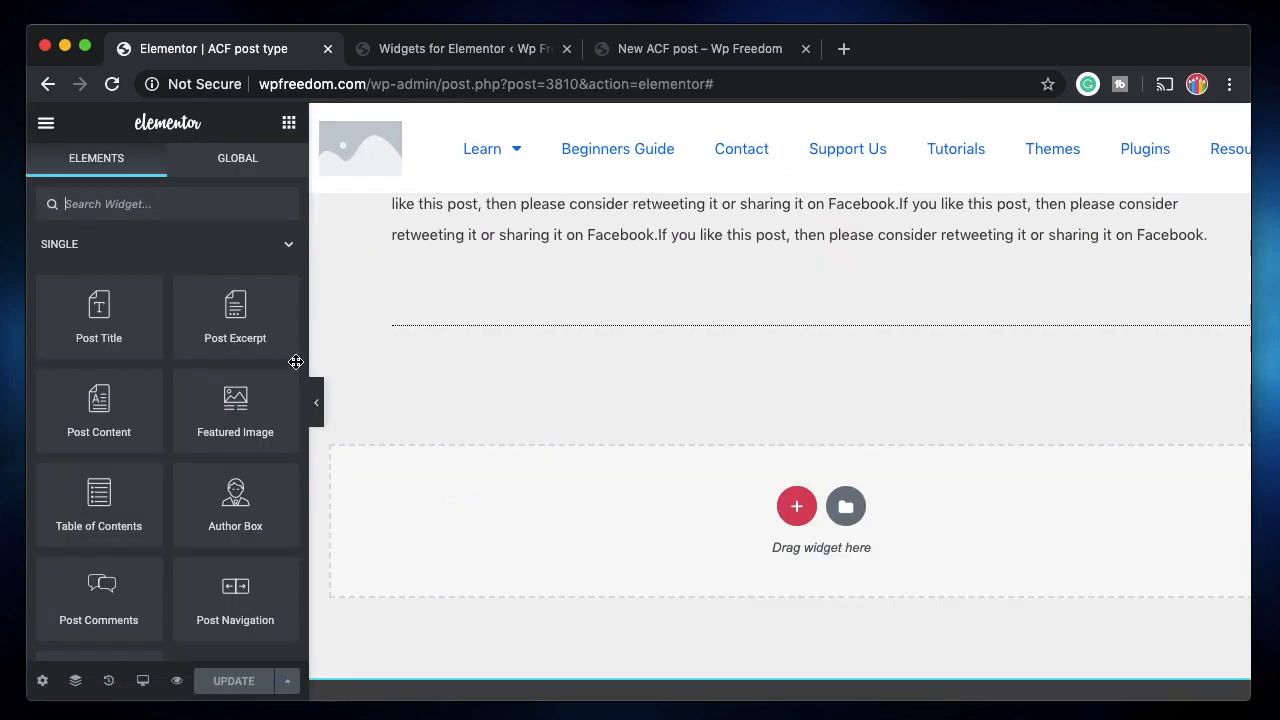
scroll(171, 251, down, 15)
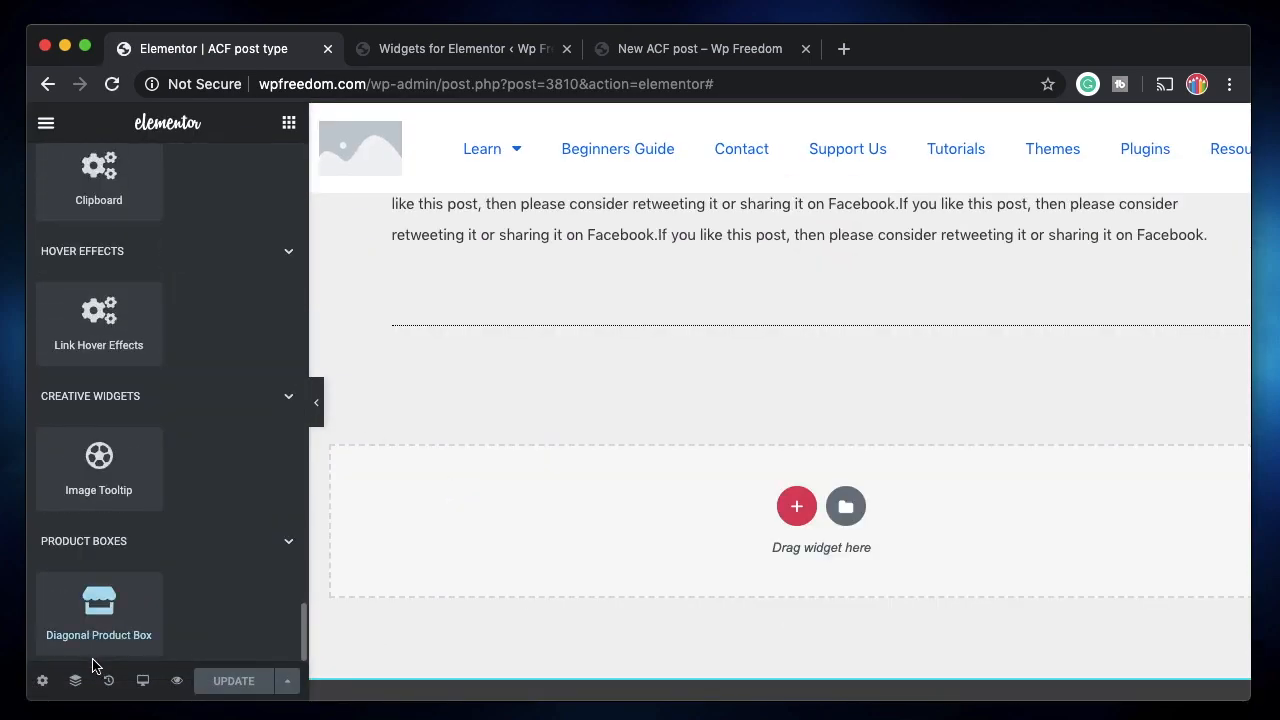
drag(105, 605, 549, 333)
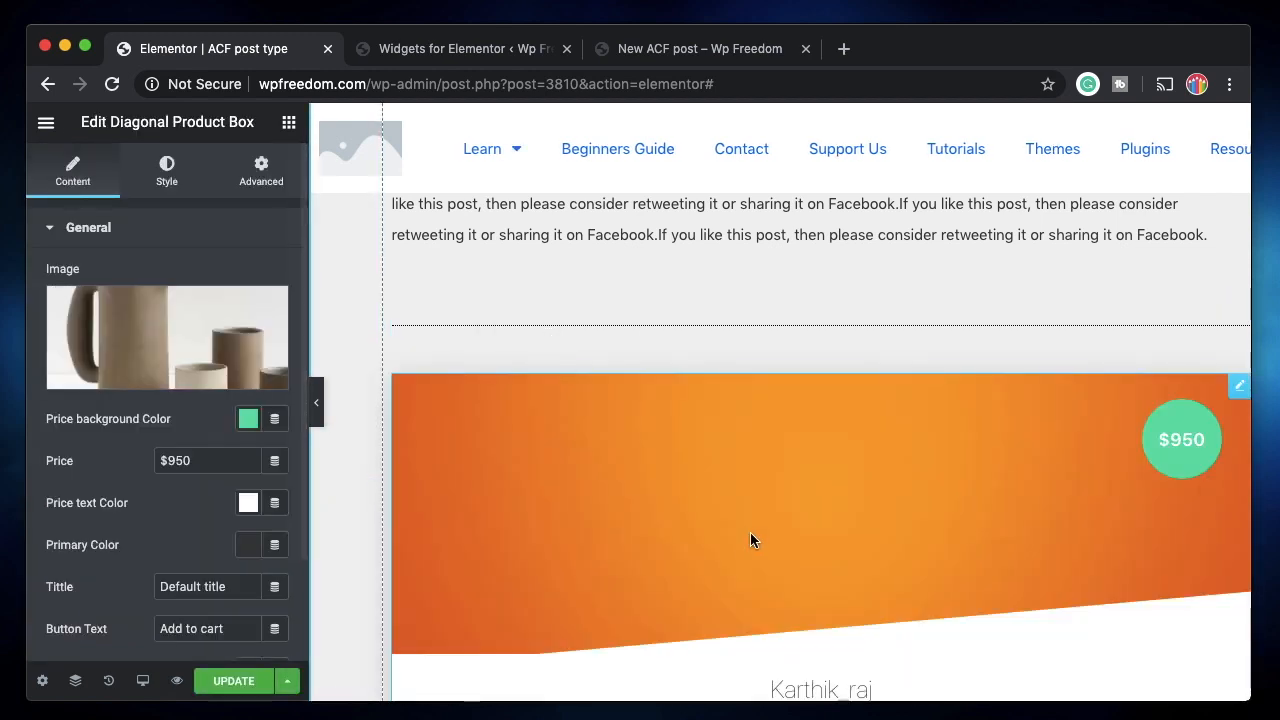
scroll(751, 537, down, 5)
scroll(751, 443, left, 1)
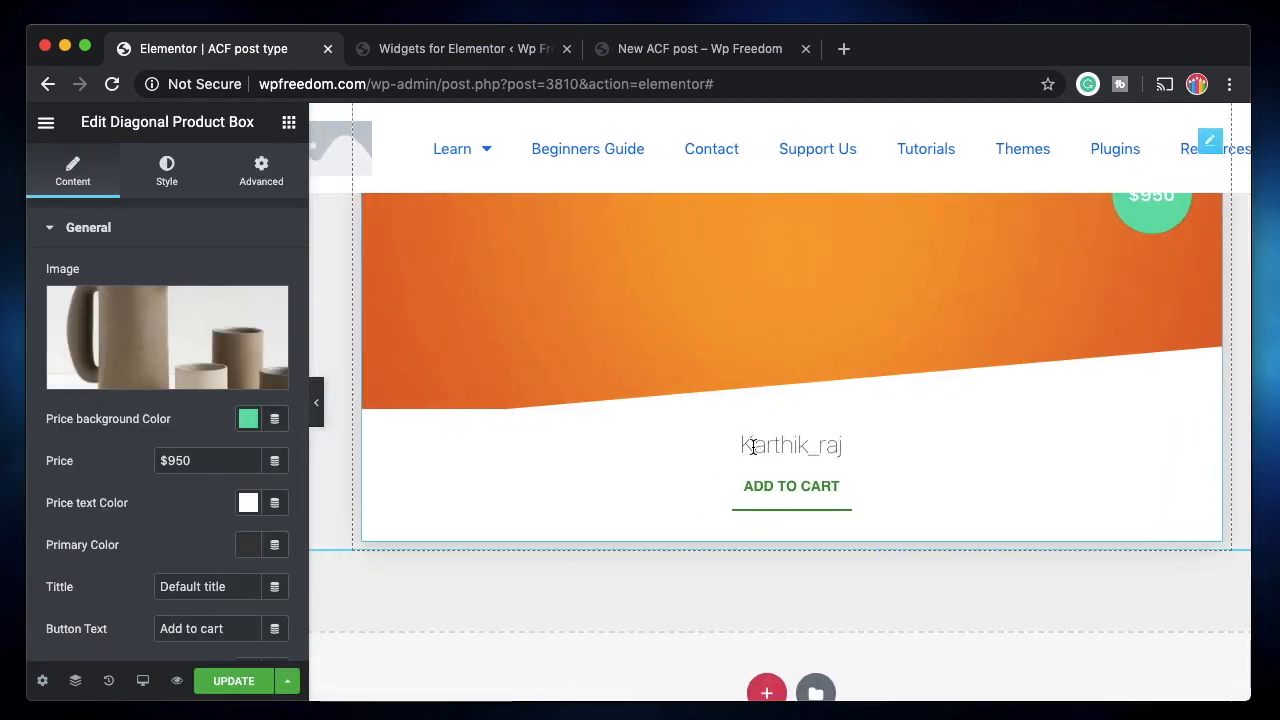
scroll(751, 443, up, 3)
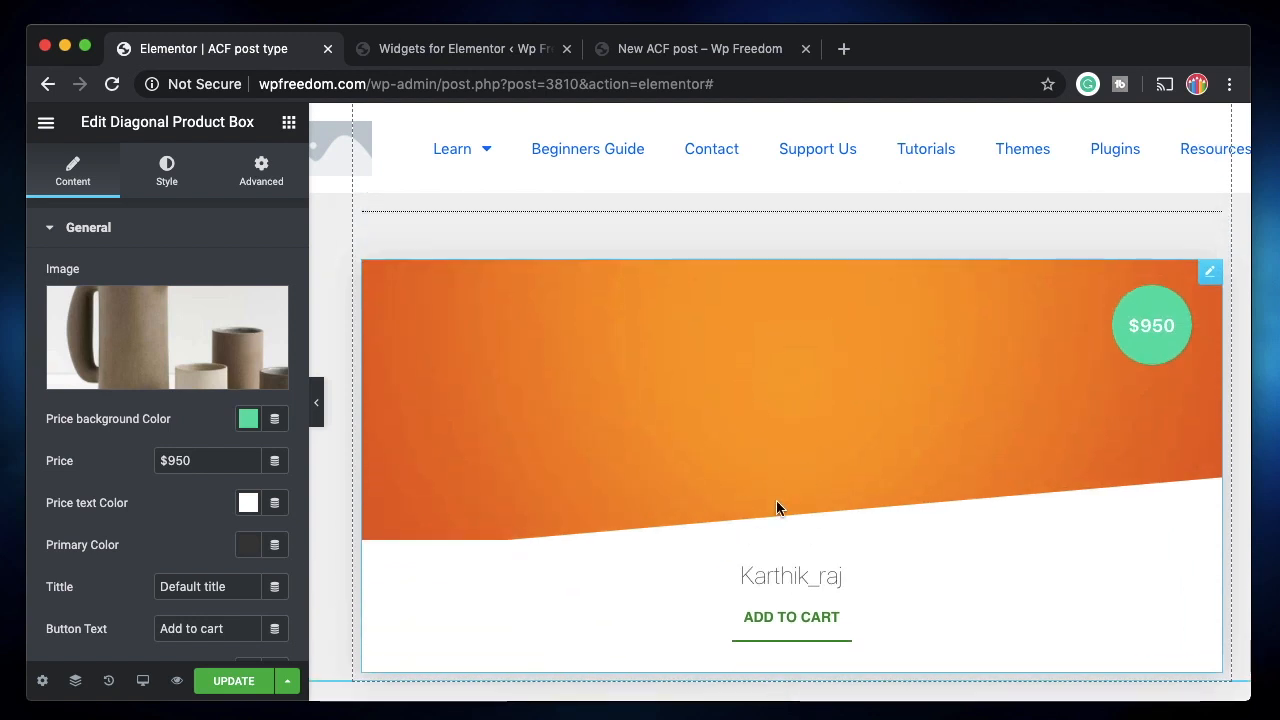
scroll(780, 420, up, 10)
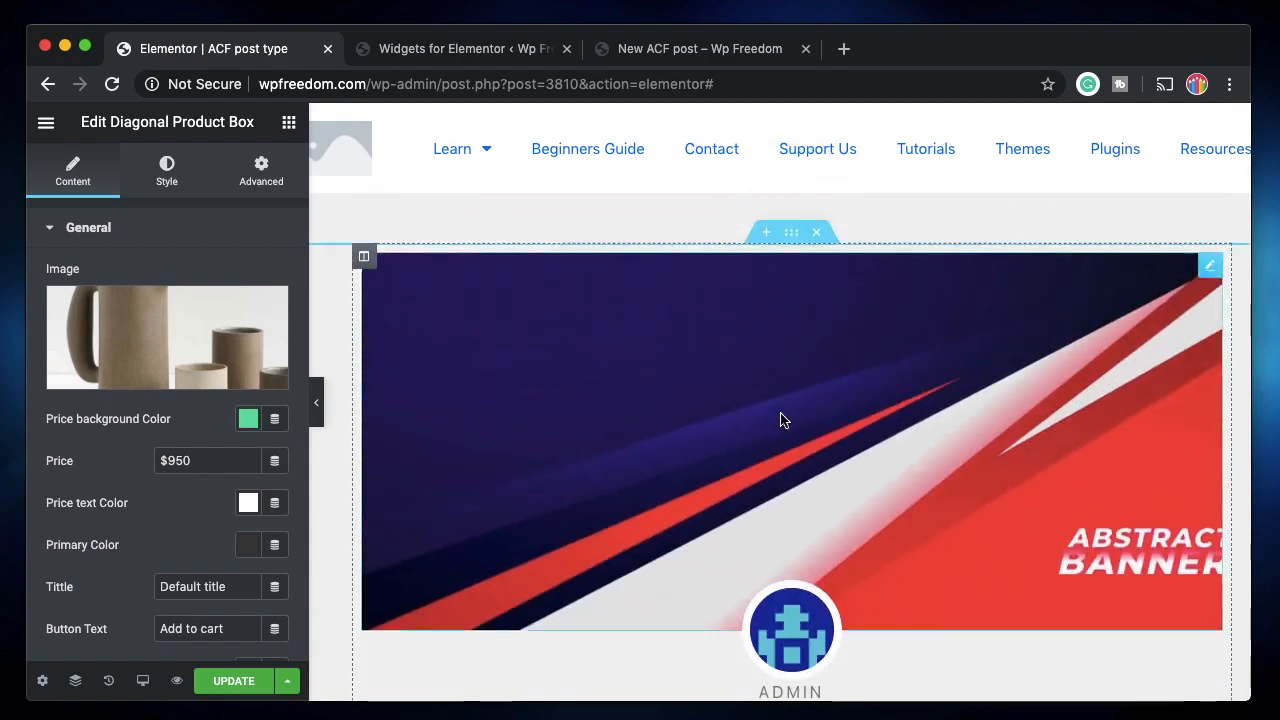
scroll(783, 471, down, 10)
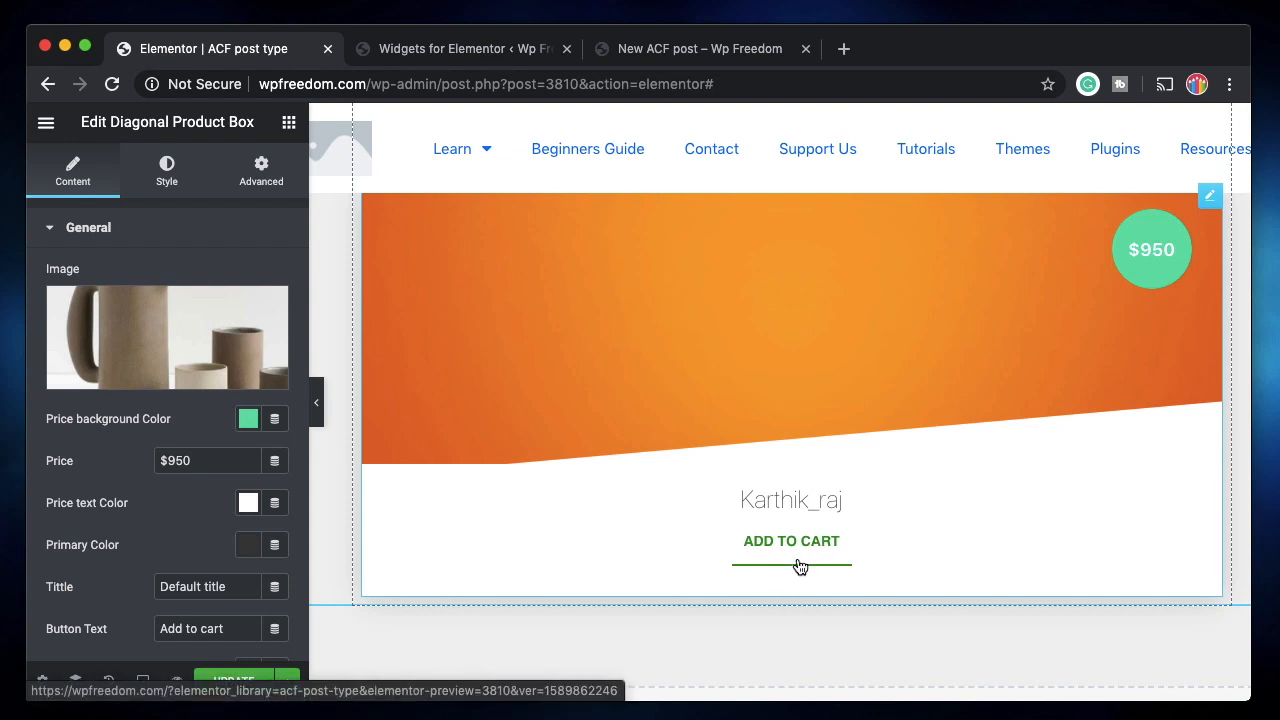
Save the template and bring up the live New ACF post page.
click(214, 686)
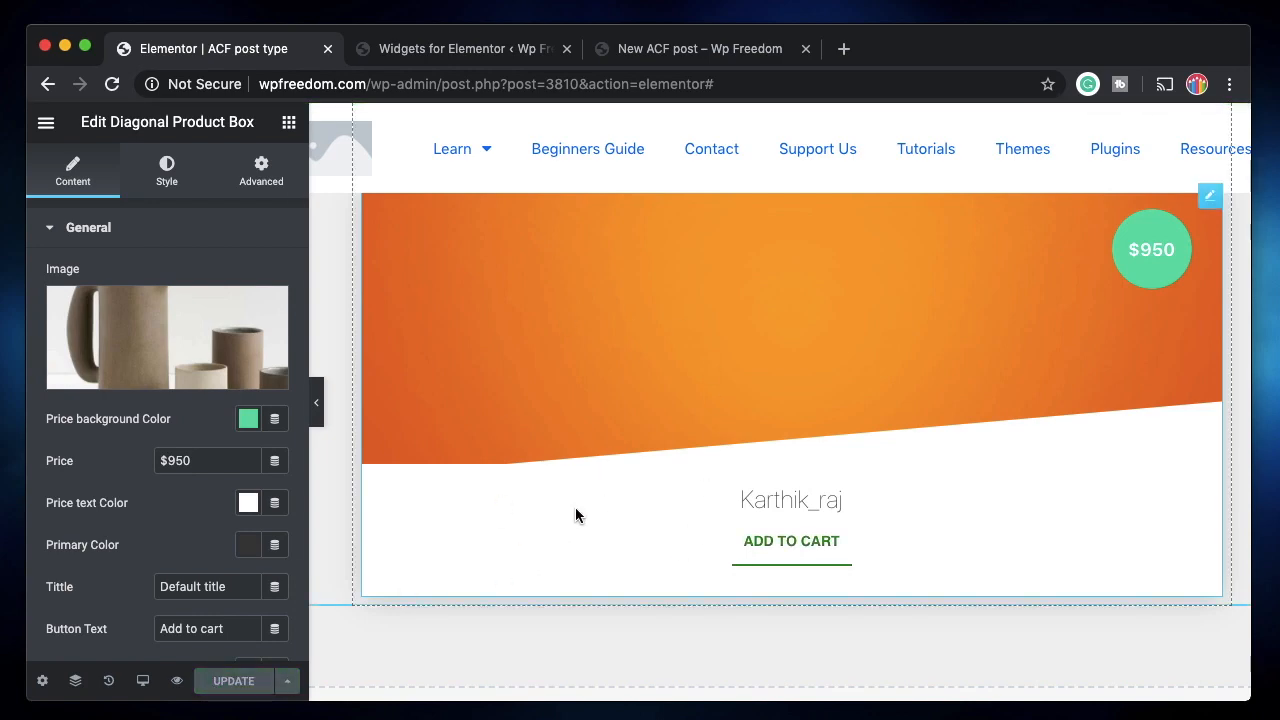
scroll(575, 507, up, 6)
scroll(560, 505, up, 5)
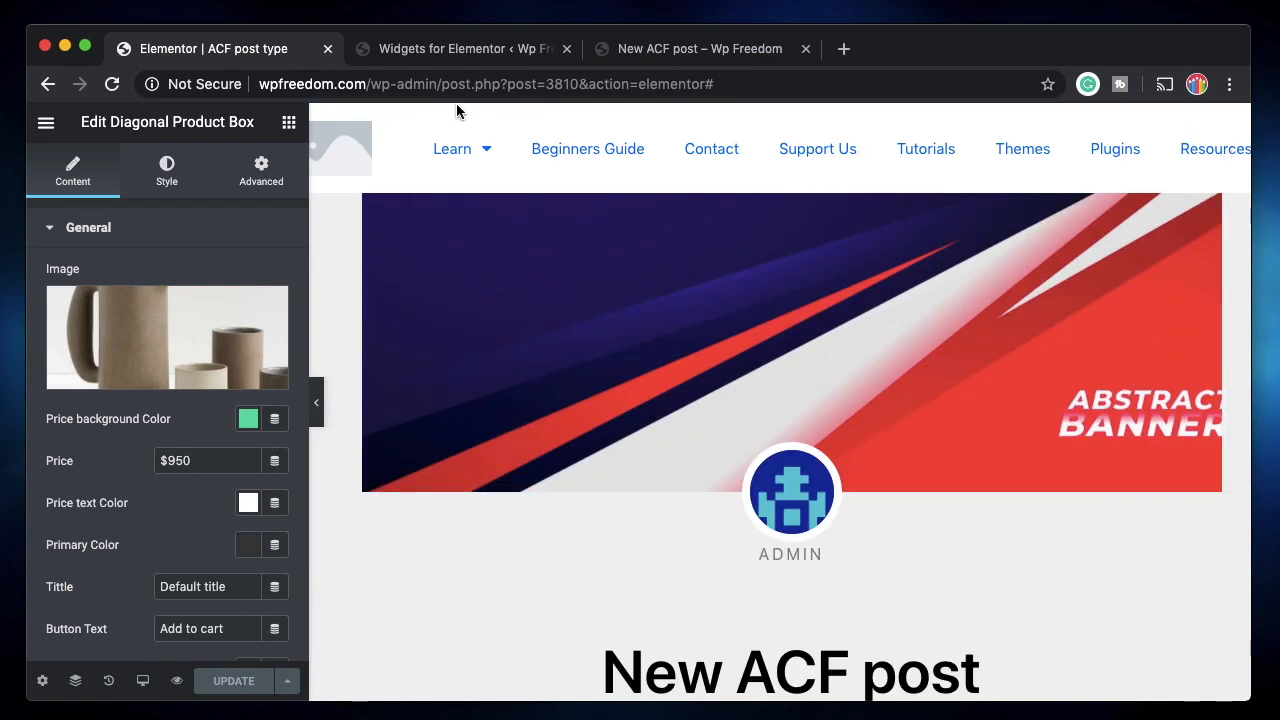
click(692, 58)
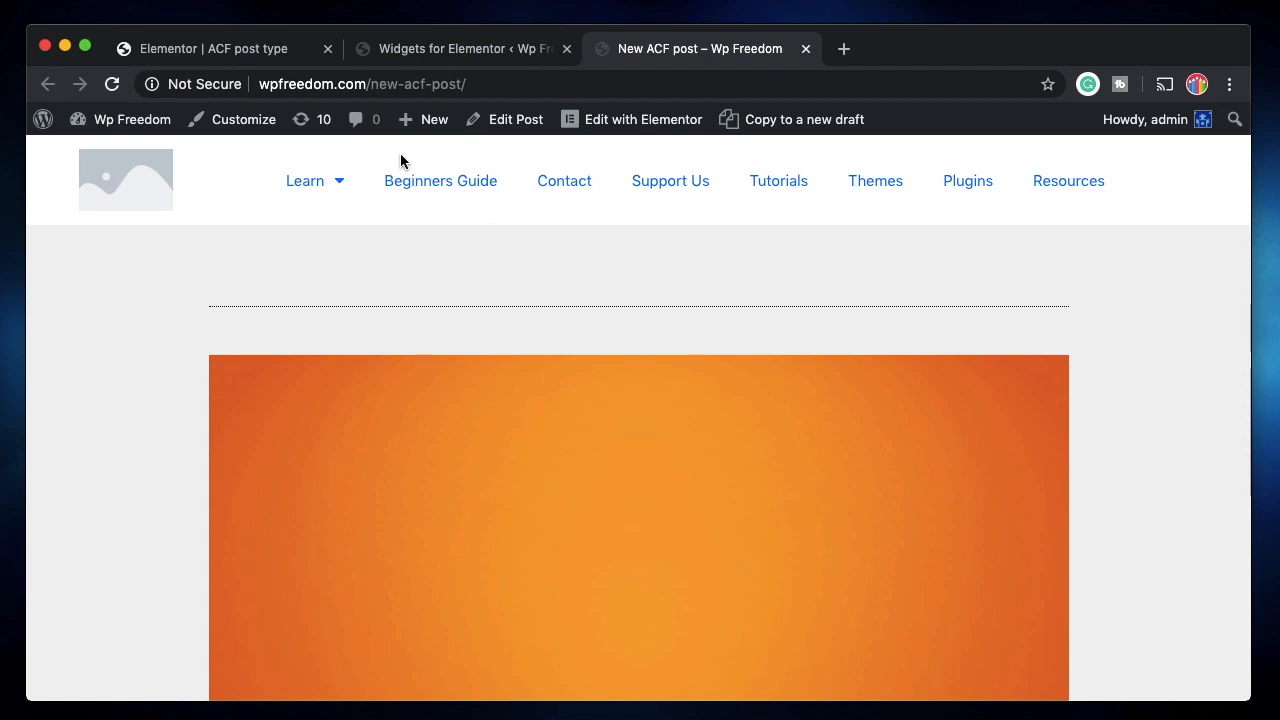
click(528, 117)
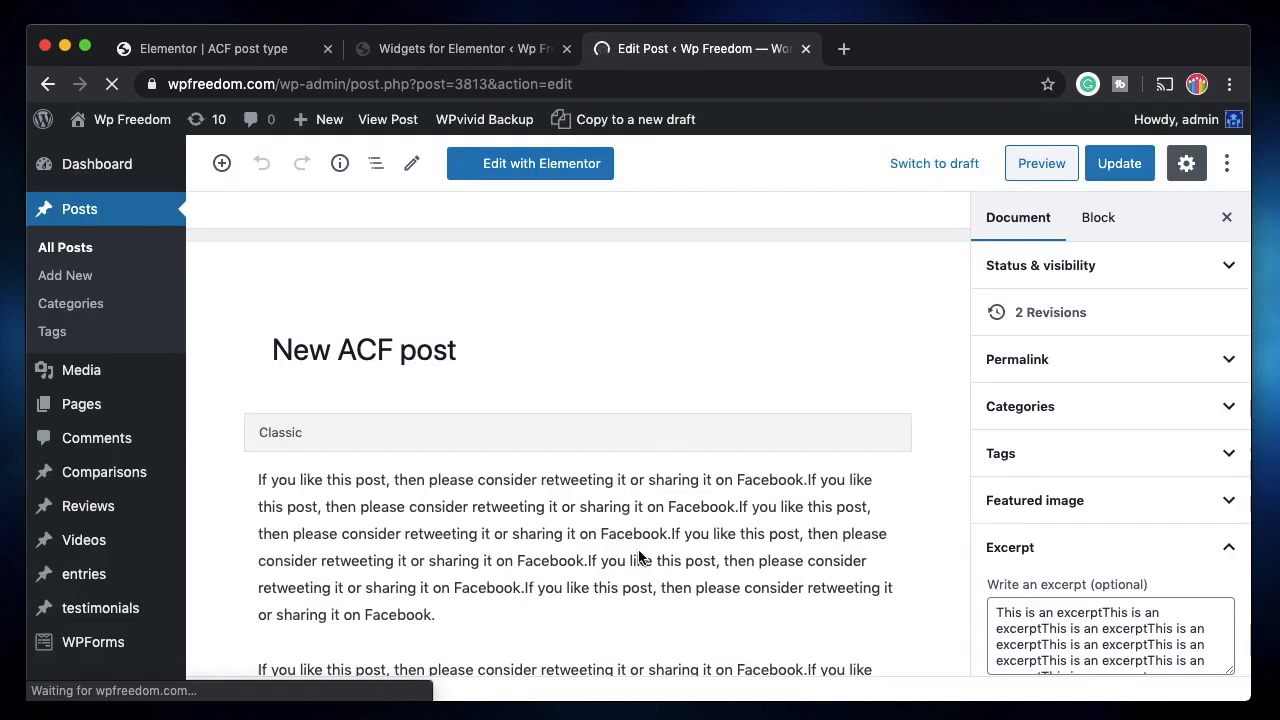
click(327, 470)
text(https://apple.com)
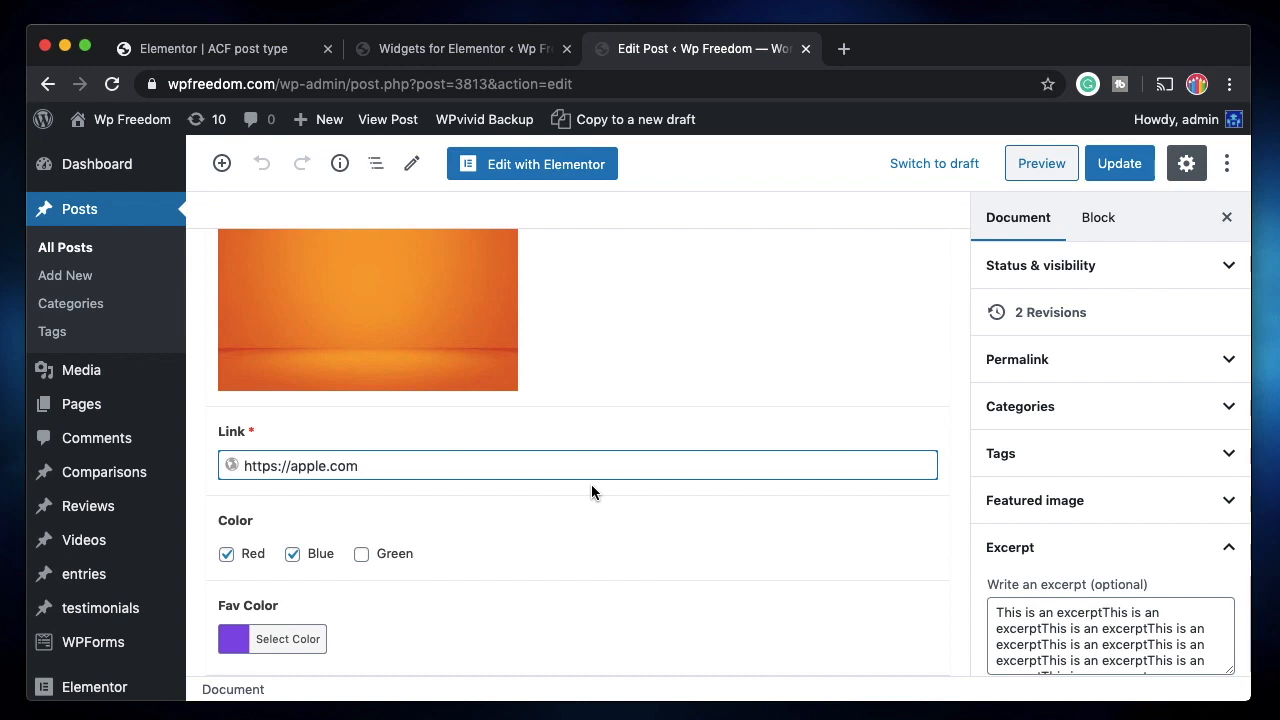
click(1136, 166)
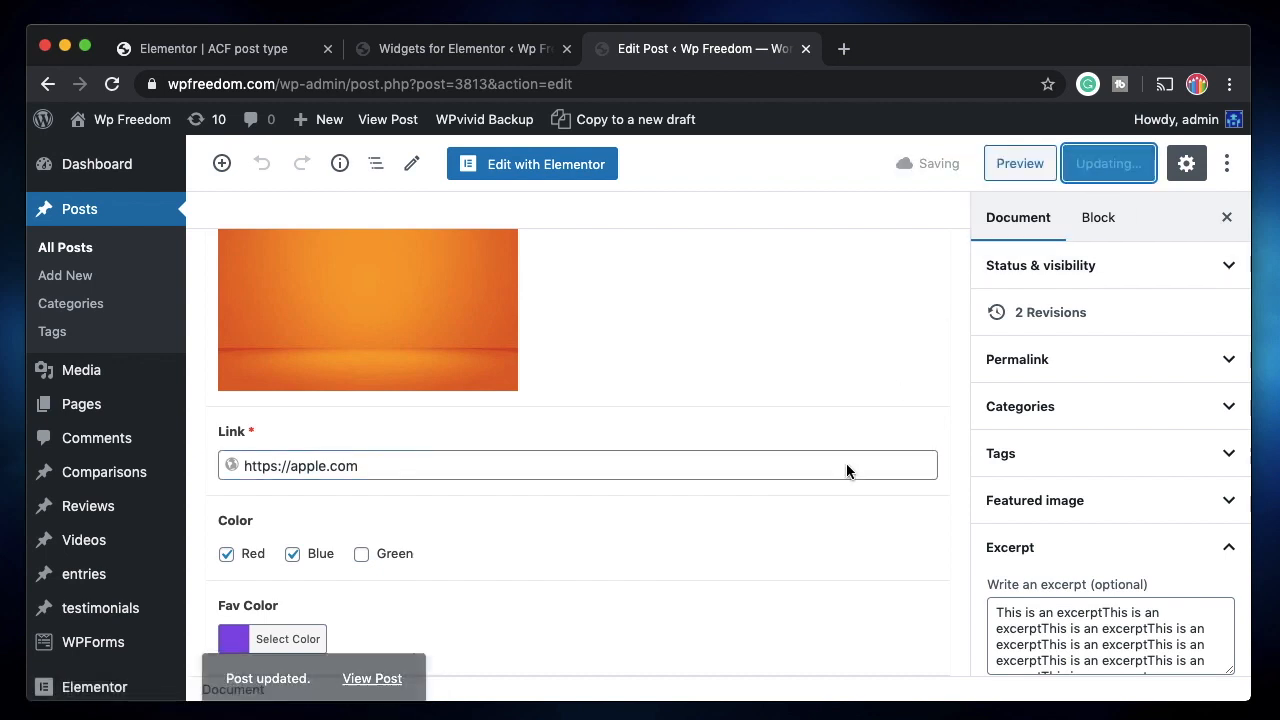
click(378, 662)
click(895, 50)
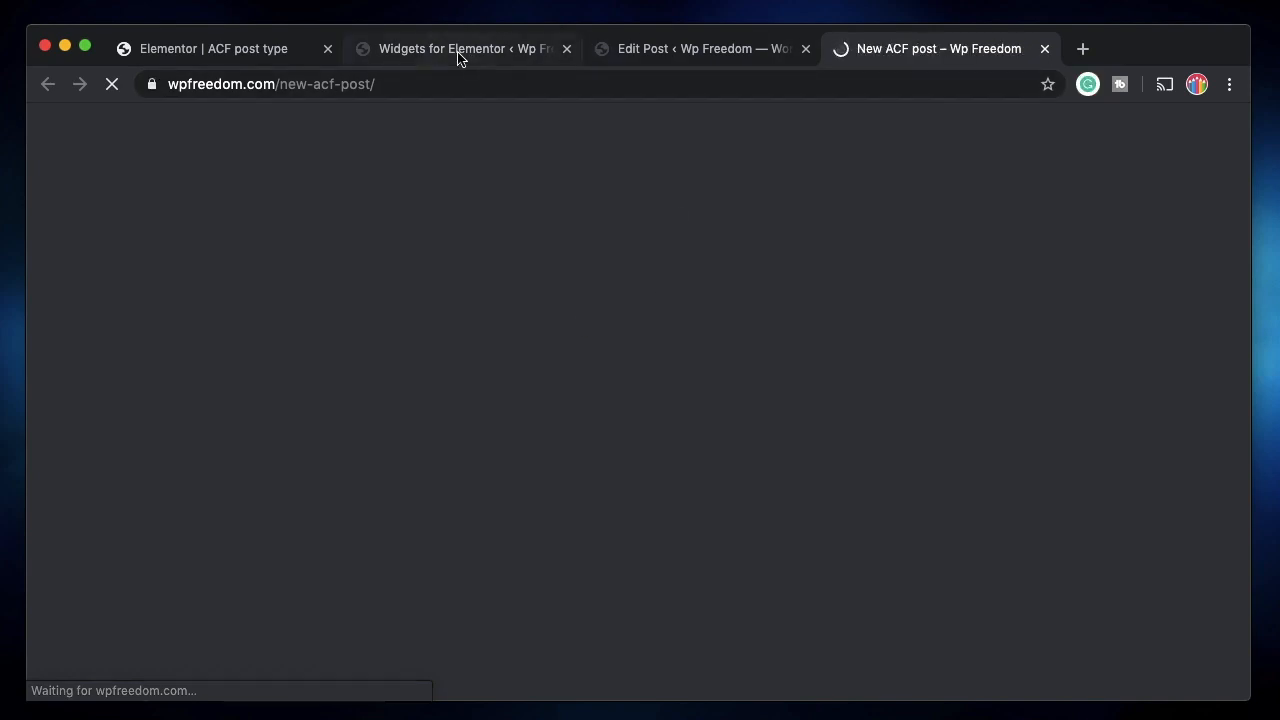
Check that the live card's ADD TO CART button leads to apple.com.
click(257, 50)
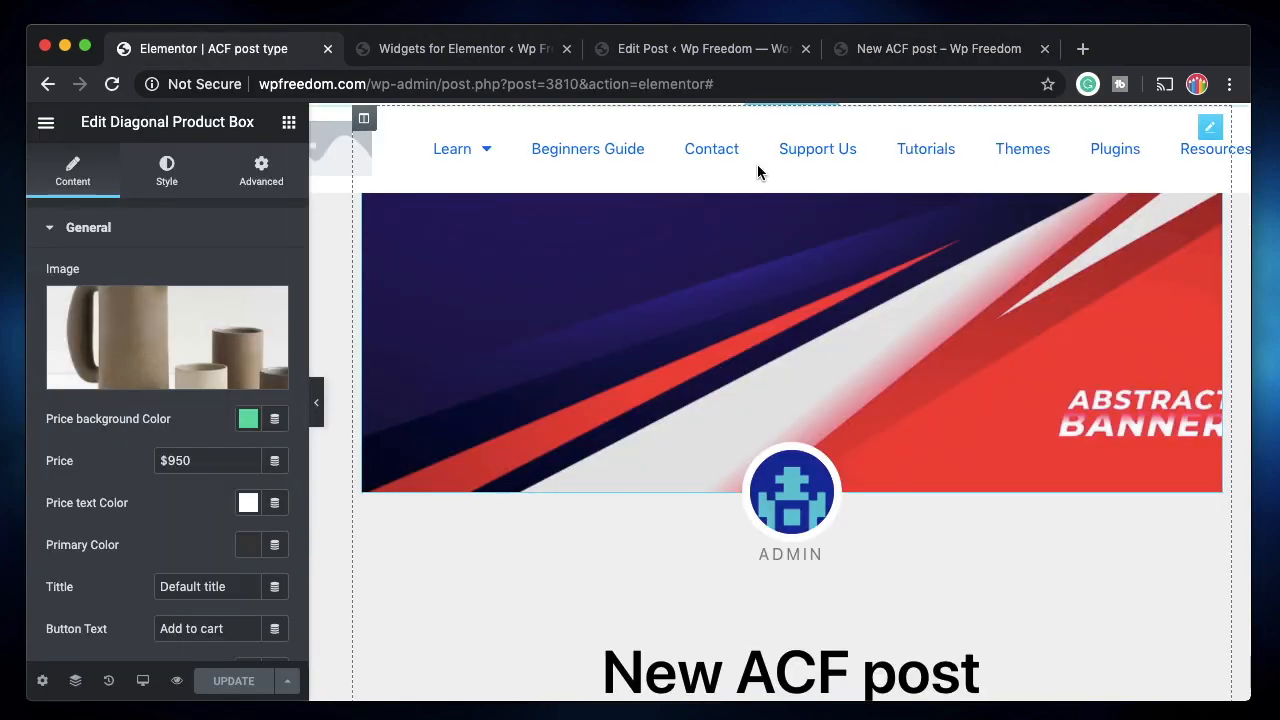
click(917, 48)
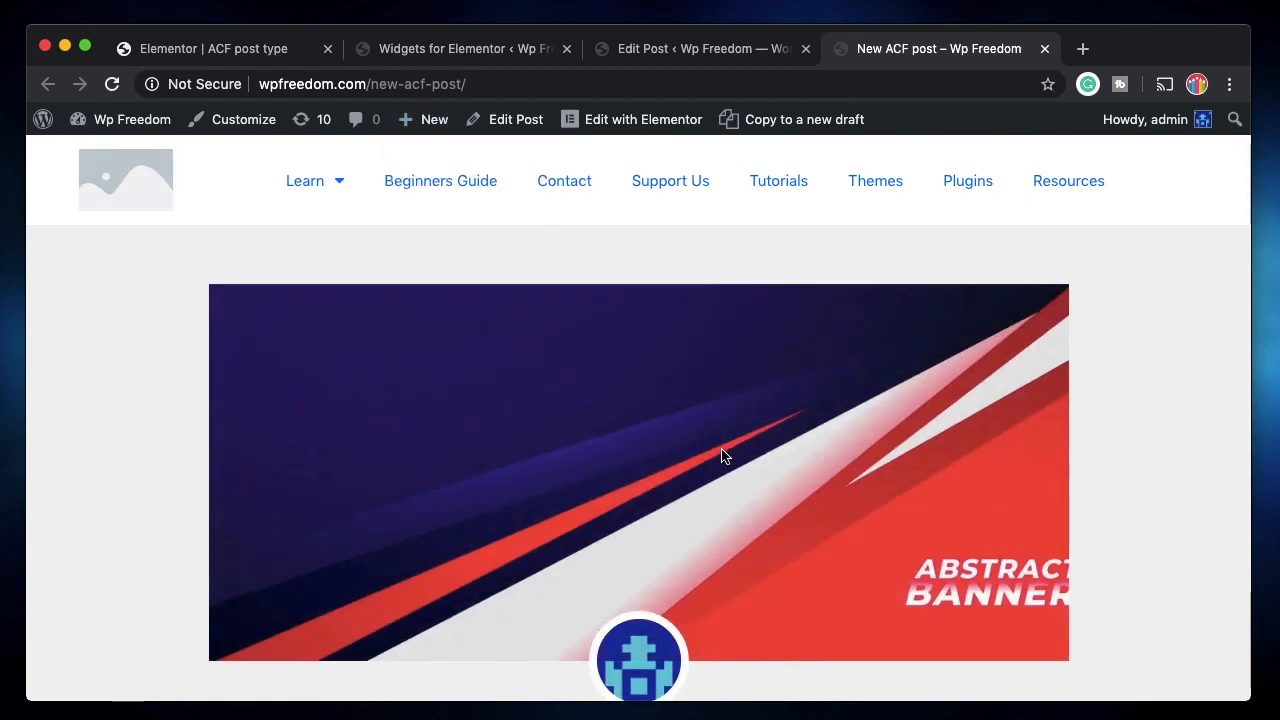
scroll(723, 455, down, 10)
scroll(723, 455, down, 3)
scroll(723, 454, up, 2)
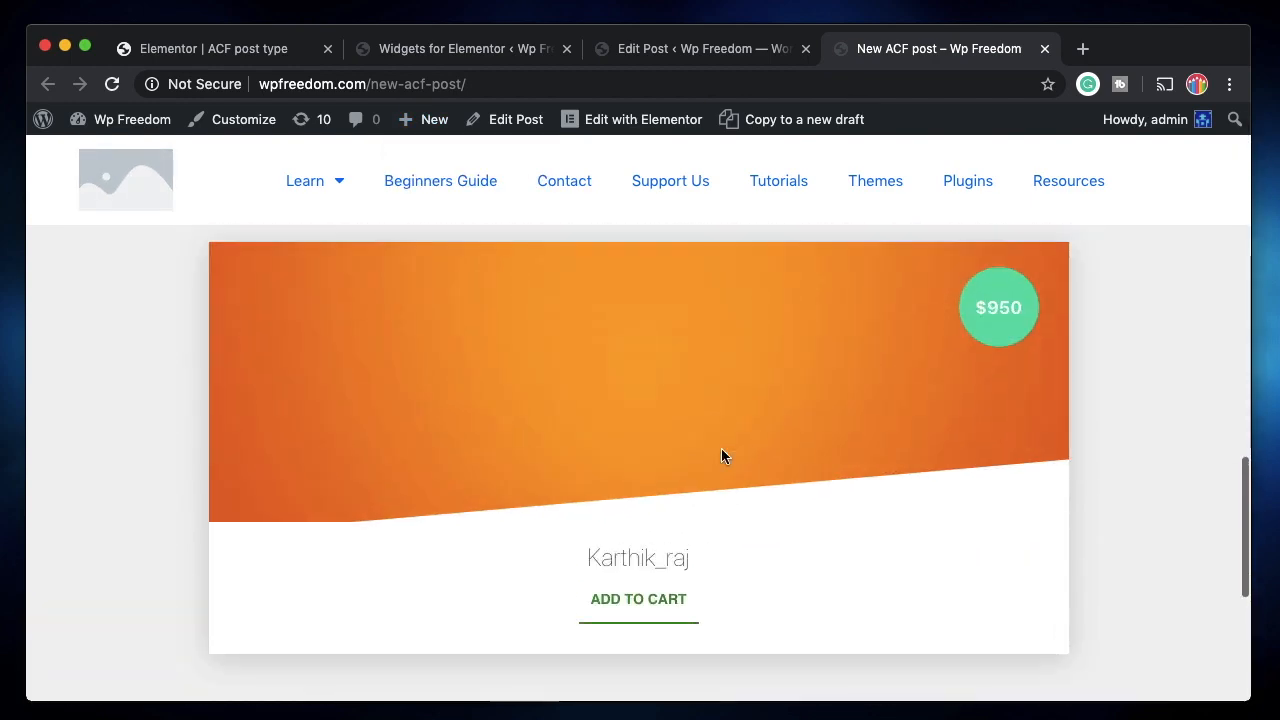
click(633, 599)
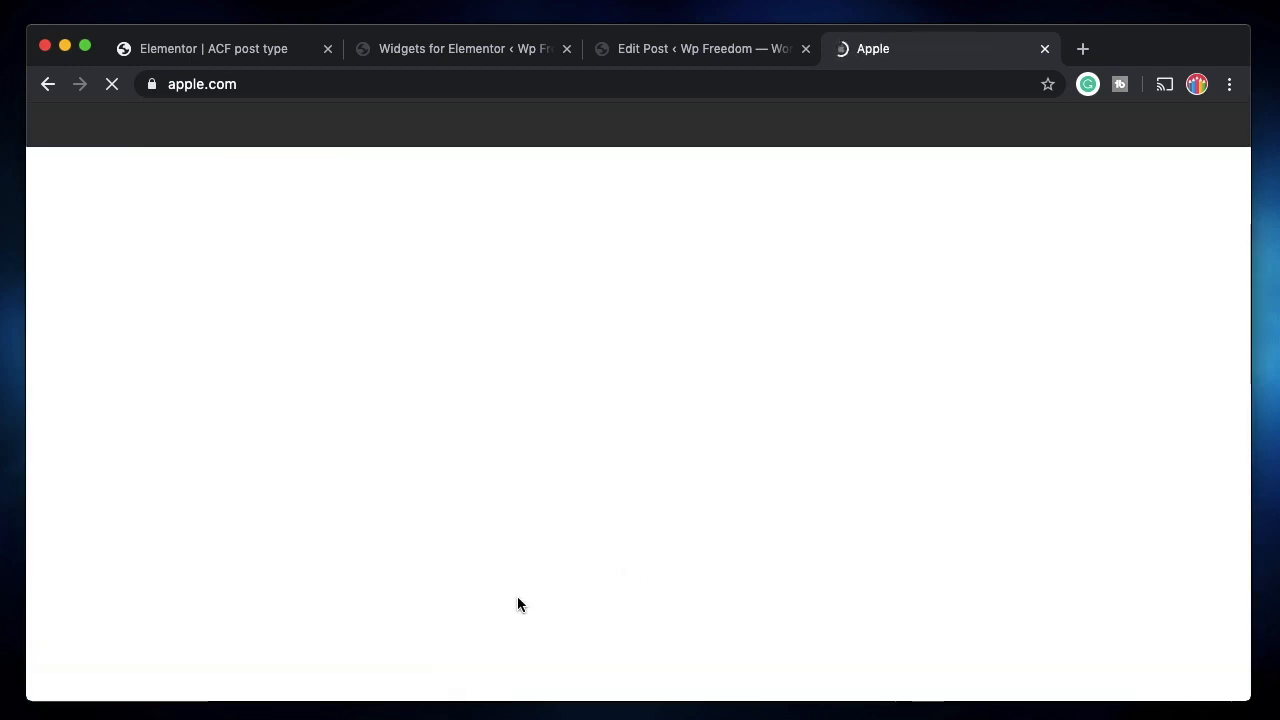
scroll(529, 389, left, 5)
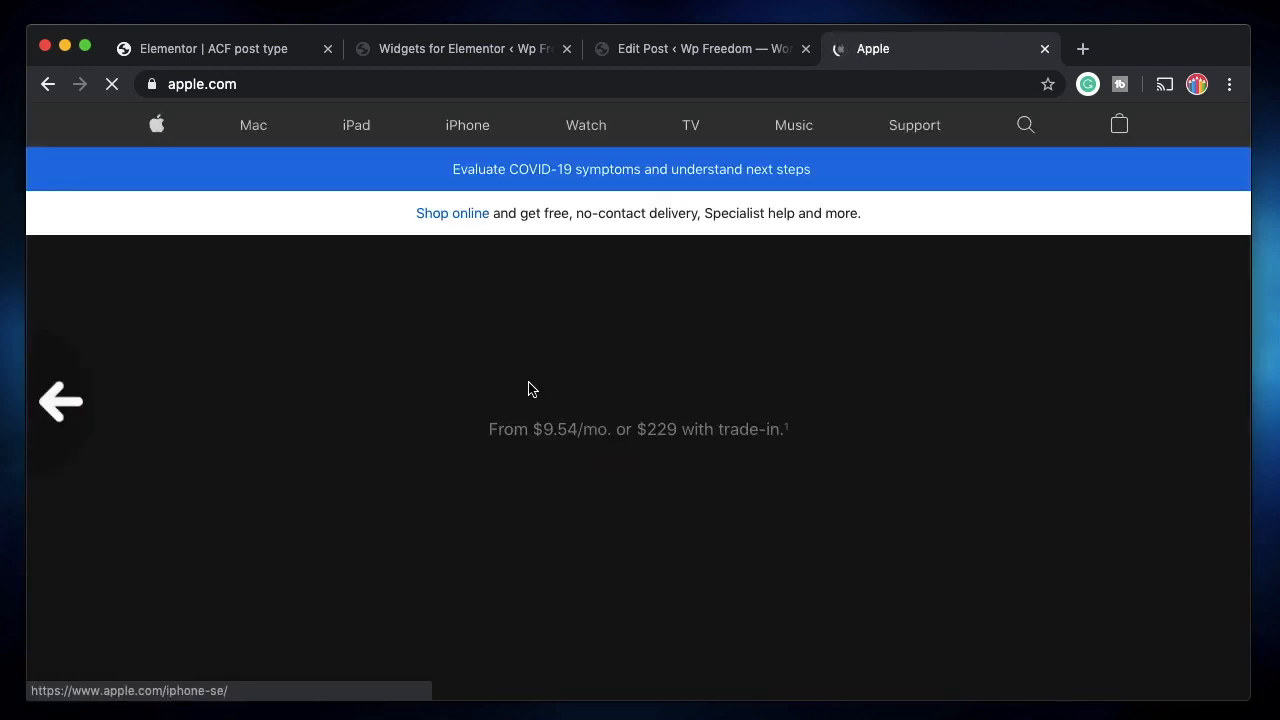
Compare the card's title text with the post's First Name field in the editor.
click(713, 57)
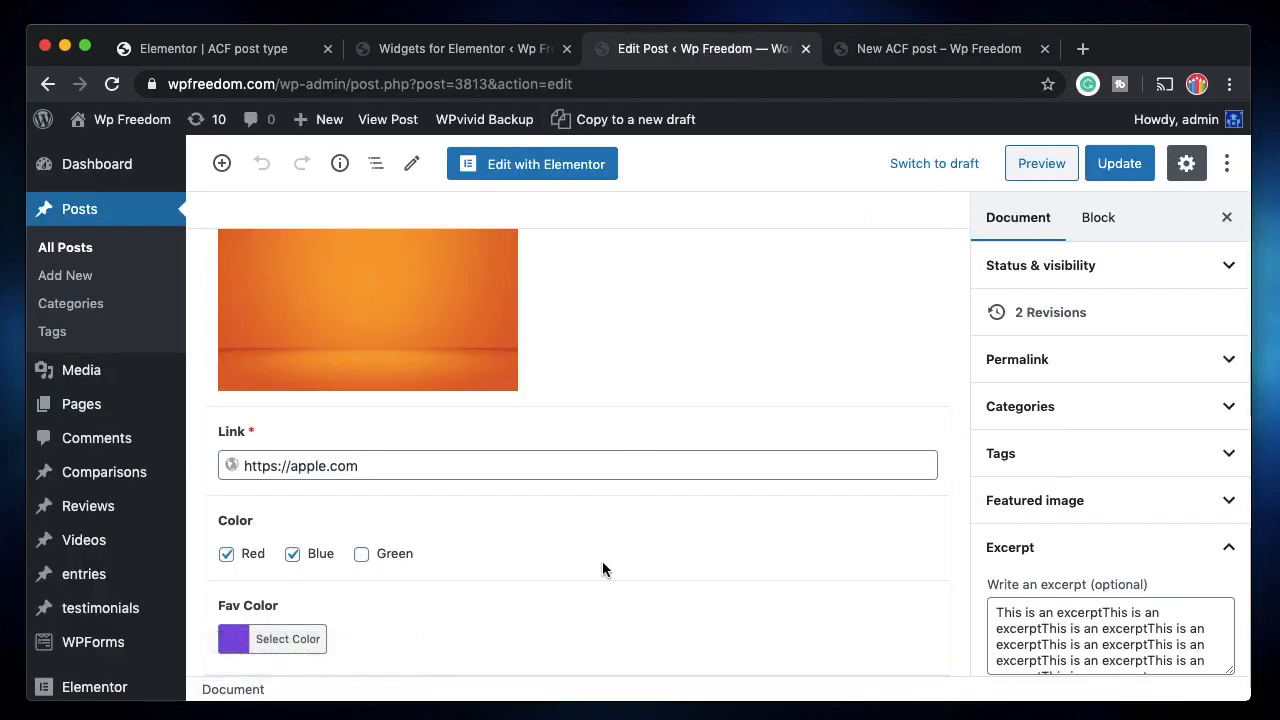
click(935, 48)
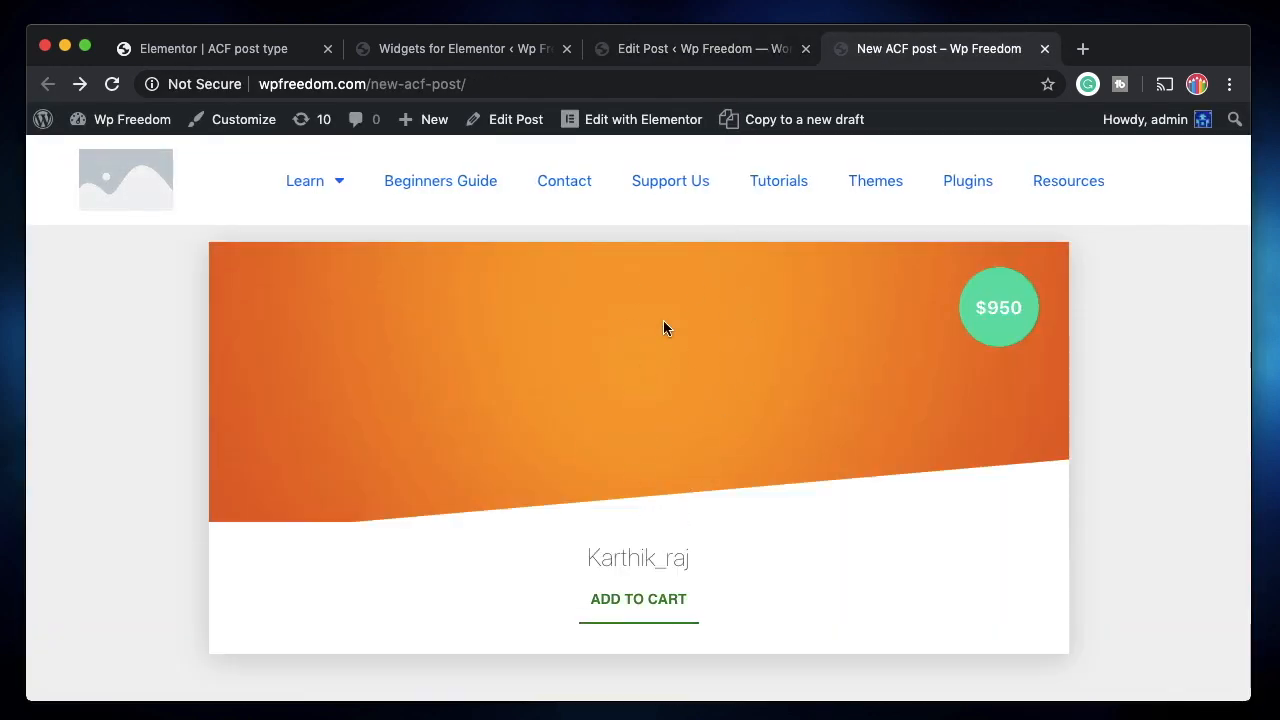
double_click(632, 563)
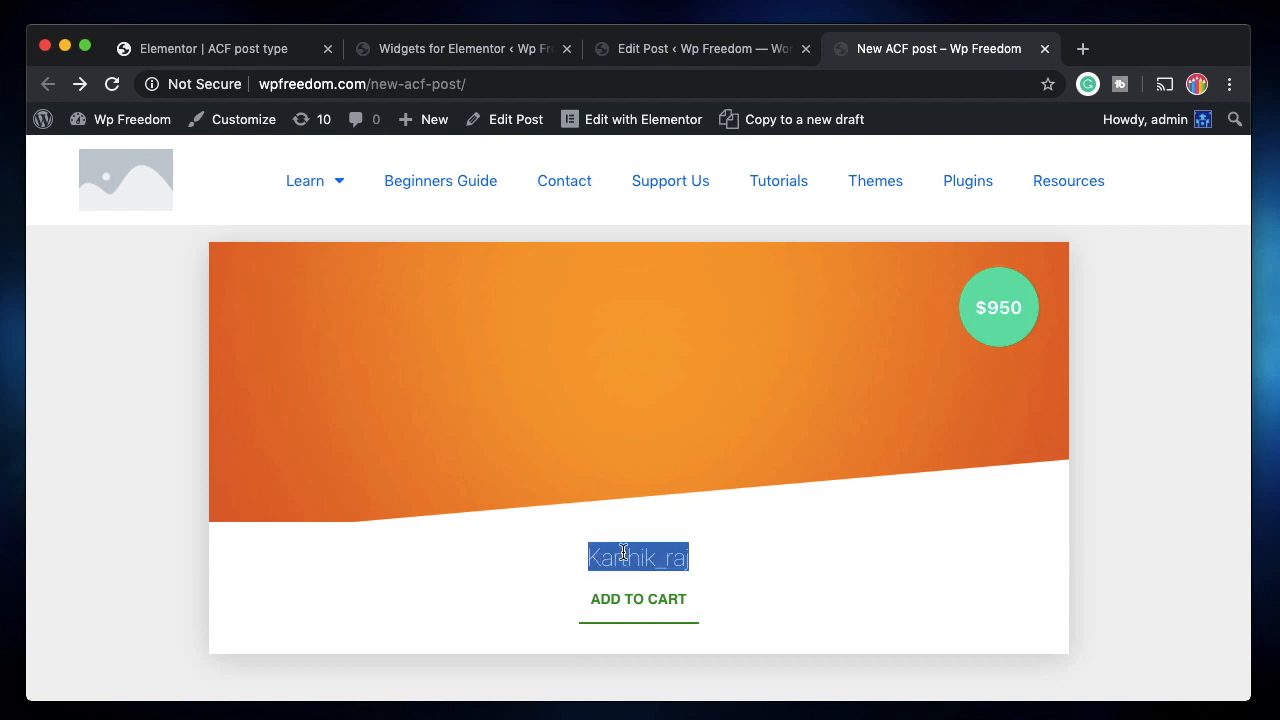
click(678, 54)
scroll(515, 509, up, 3)
scroll(515, 509, up, 2)
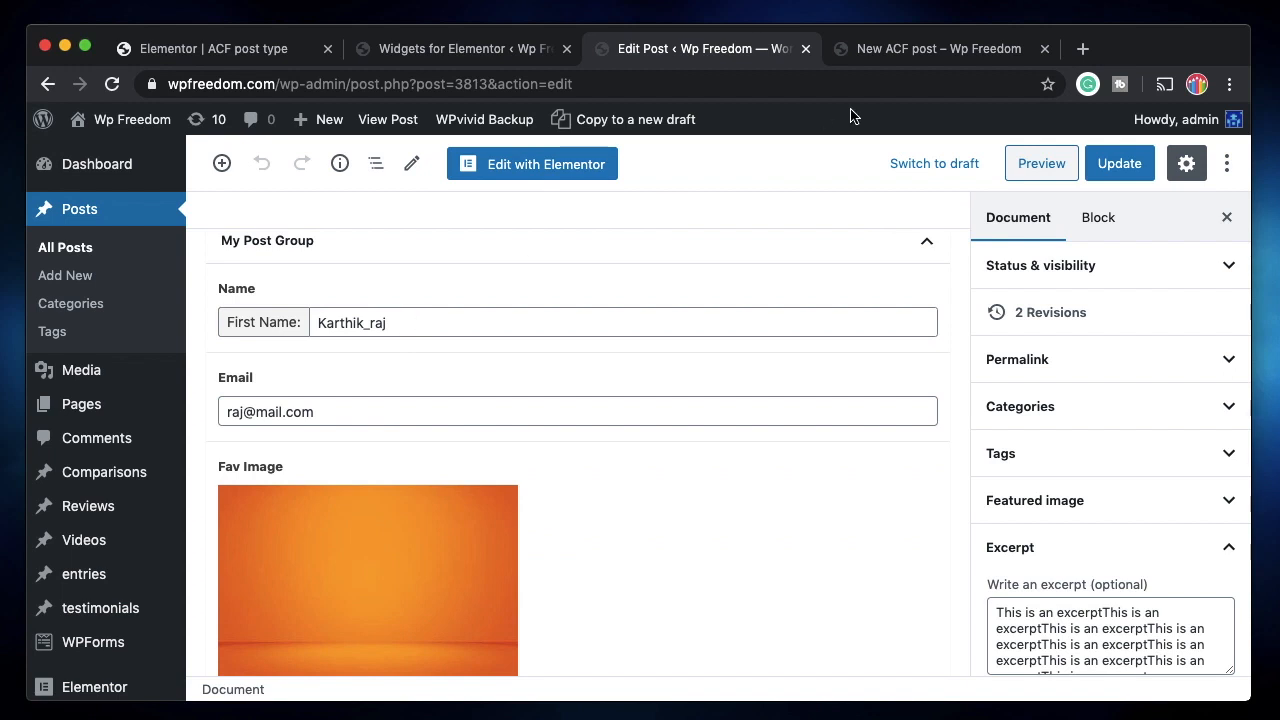
click(900, 52)
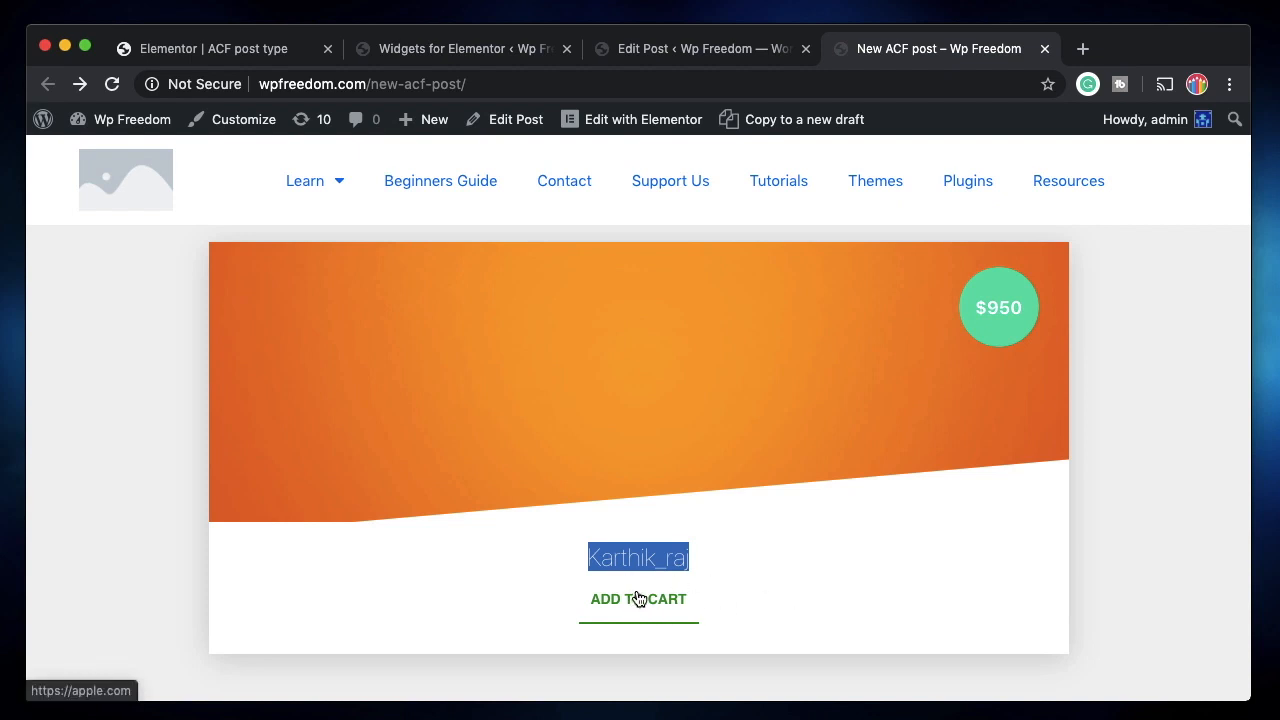
click(725, 56)
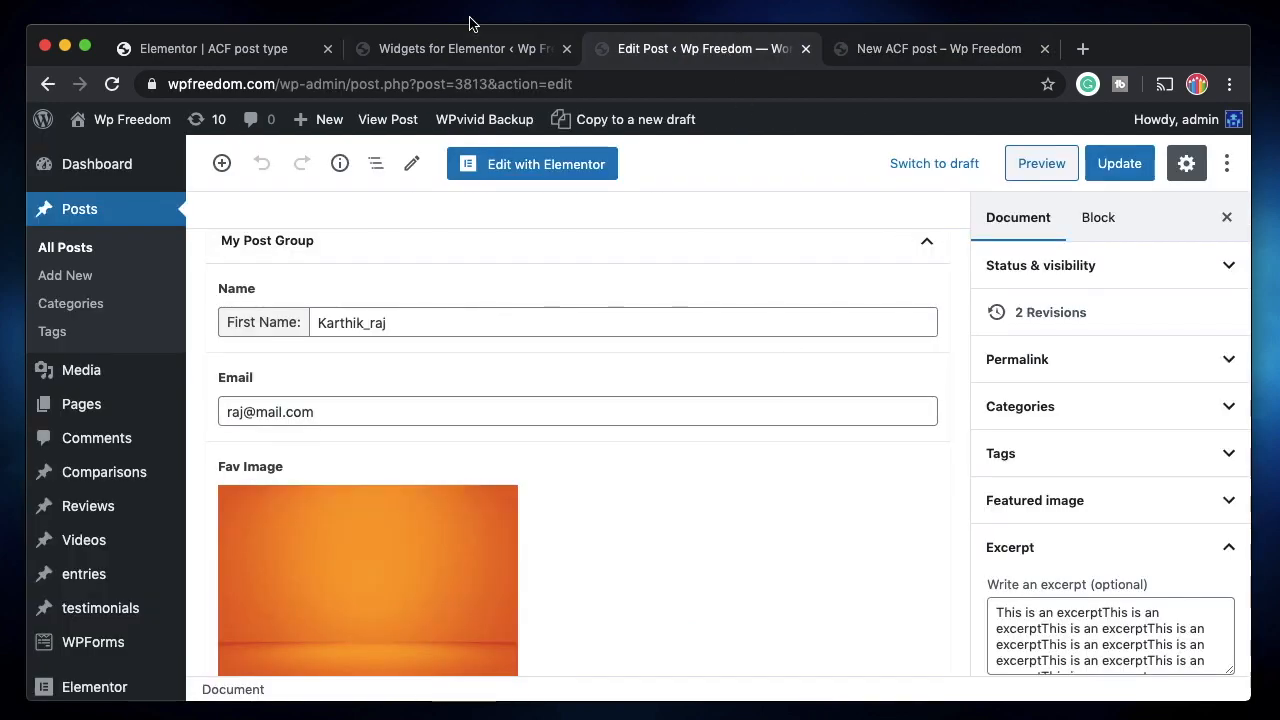
Review the widget HTML, selecting {{primary_color}} in the heading style.
click(434, 55)
scroll(663, 543, down, 10)
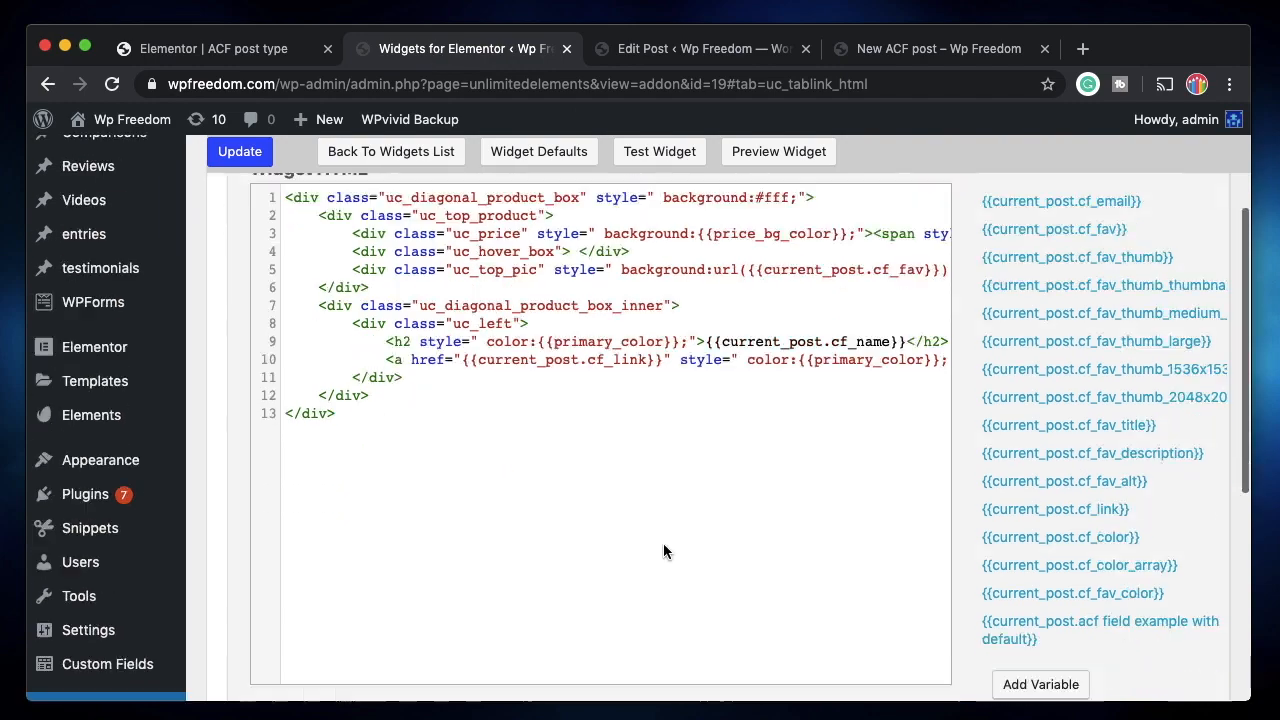
scroll(752, 502, up, 10)
scroll(752, 502, right, 1)
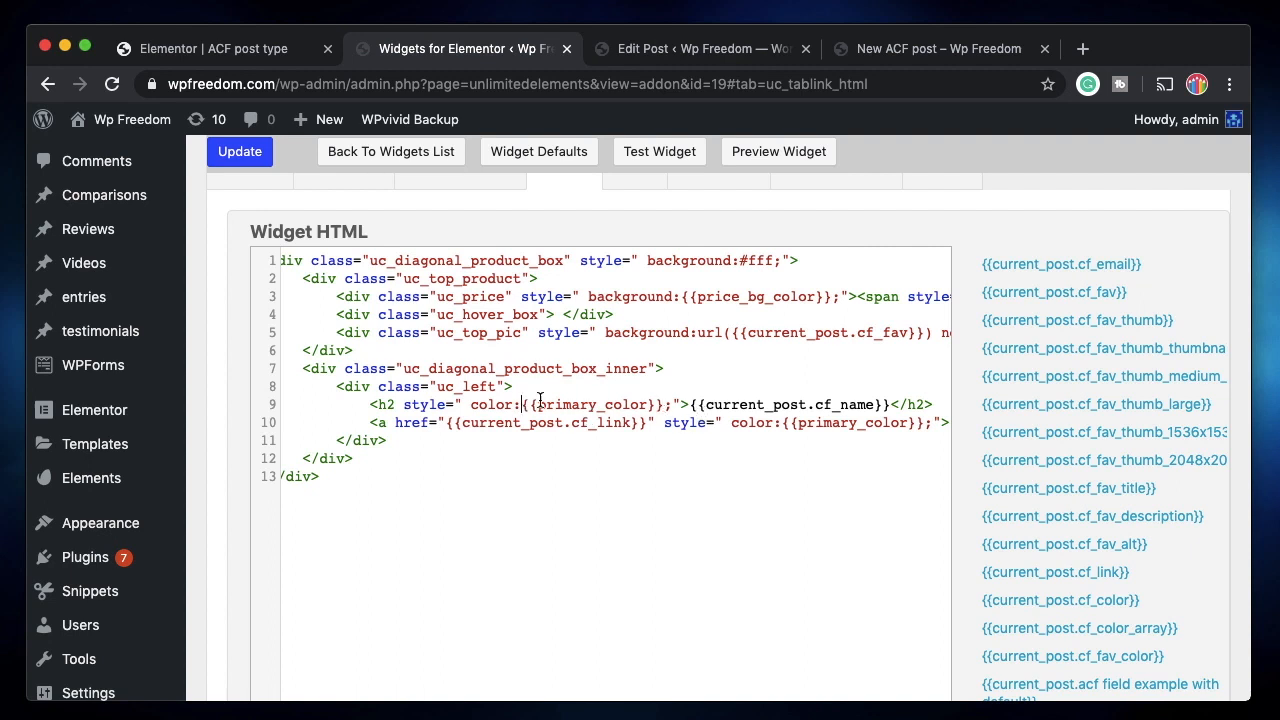
drag(664, 405, 521, 405)
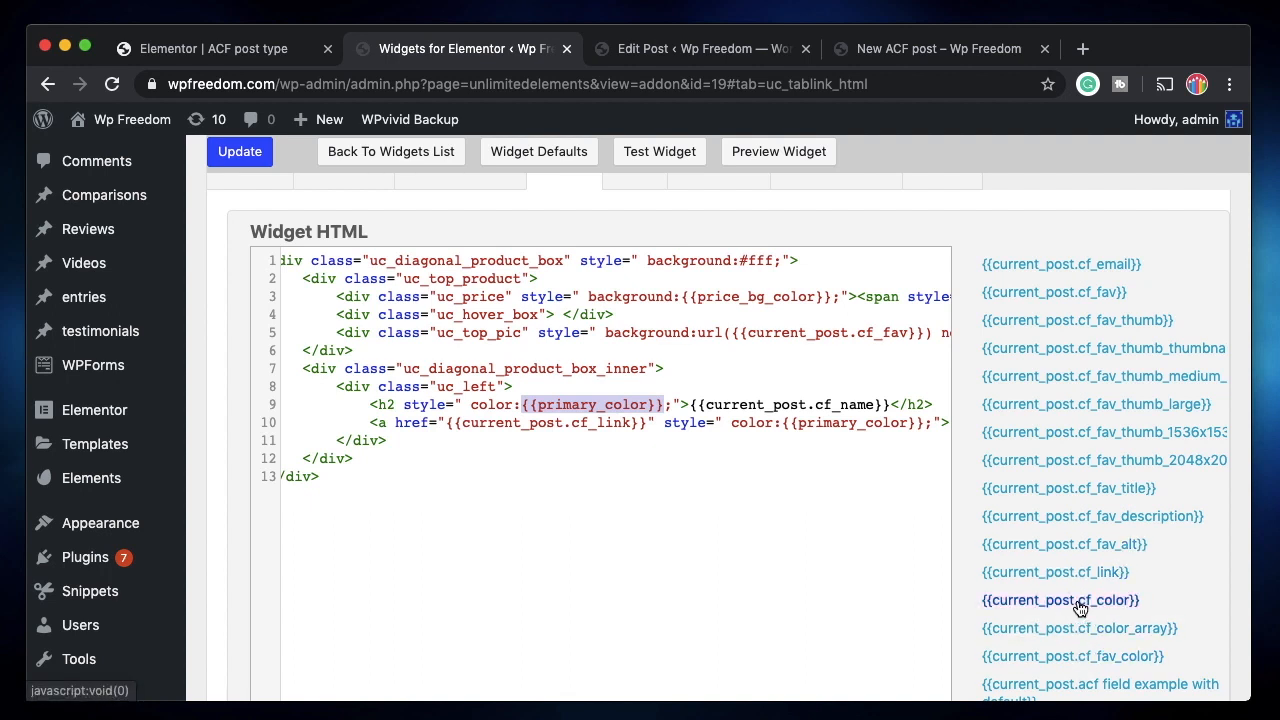
scroll(784, 613, right, 10)
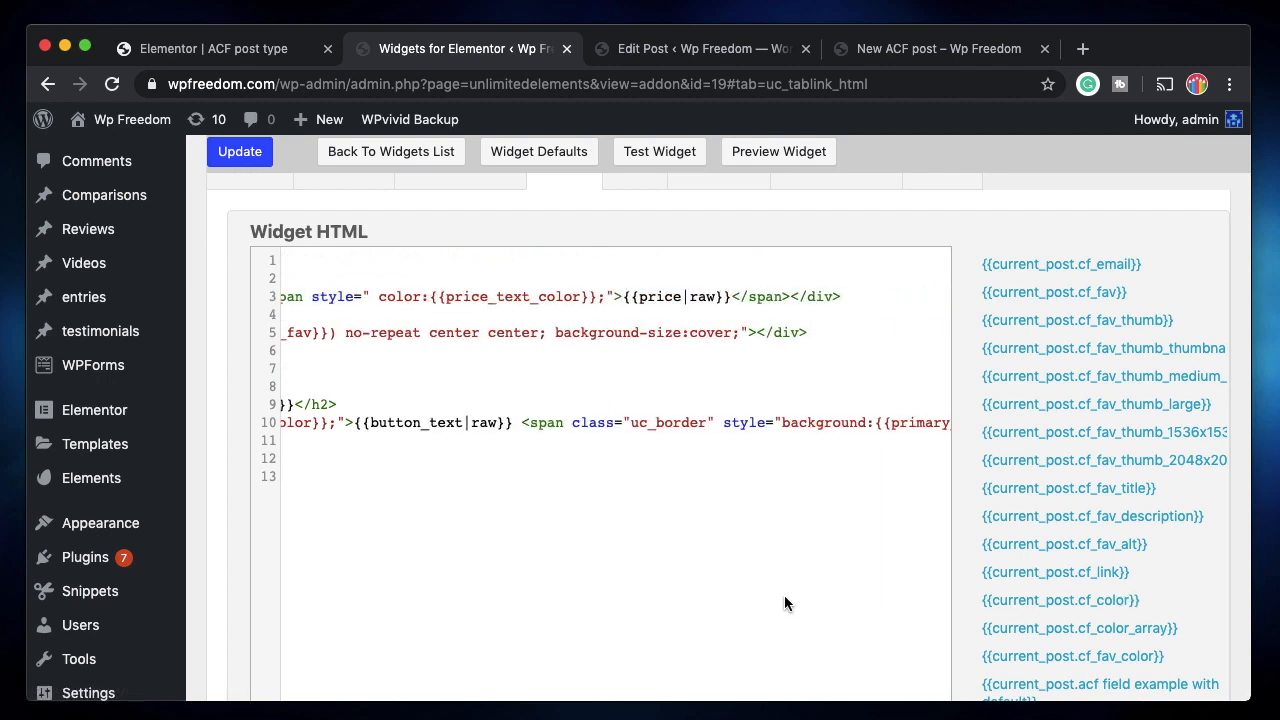
scroll(734, 570, left, 10)
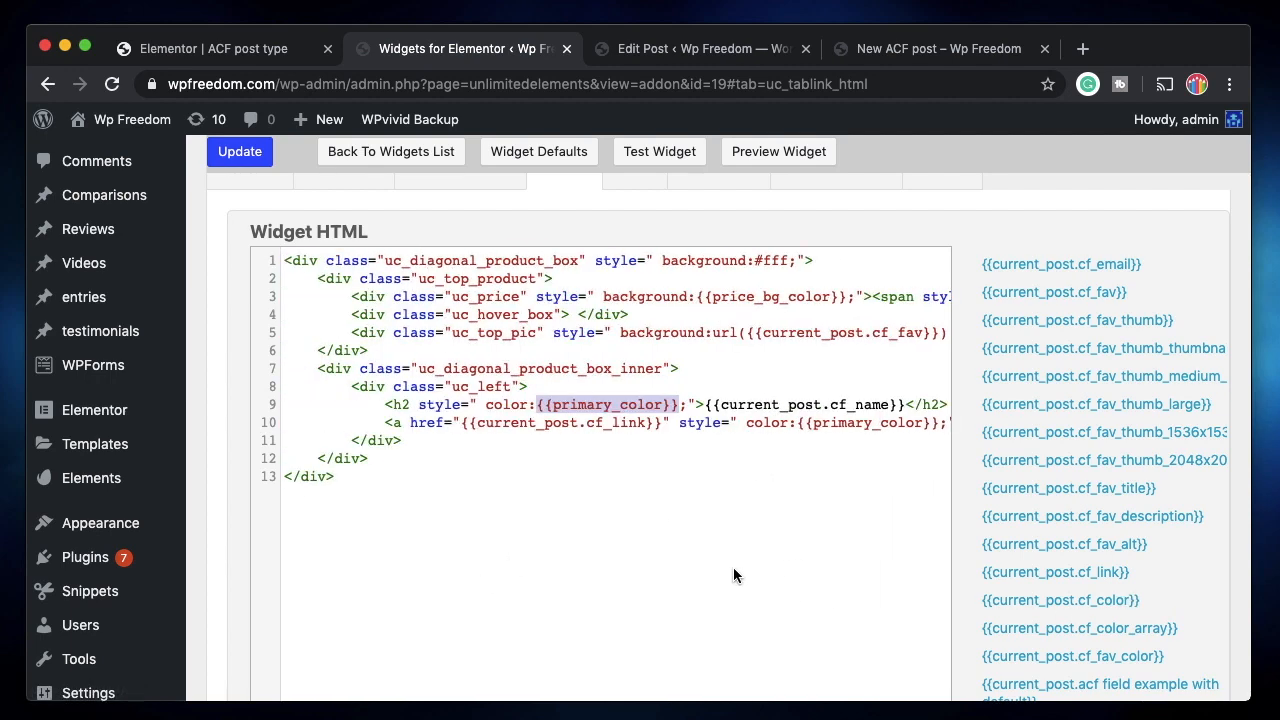
scroll(734, 569, down, 1)
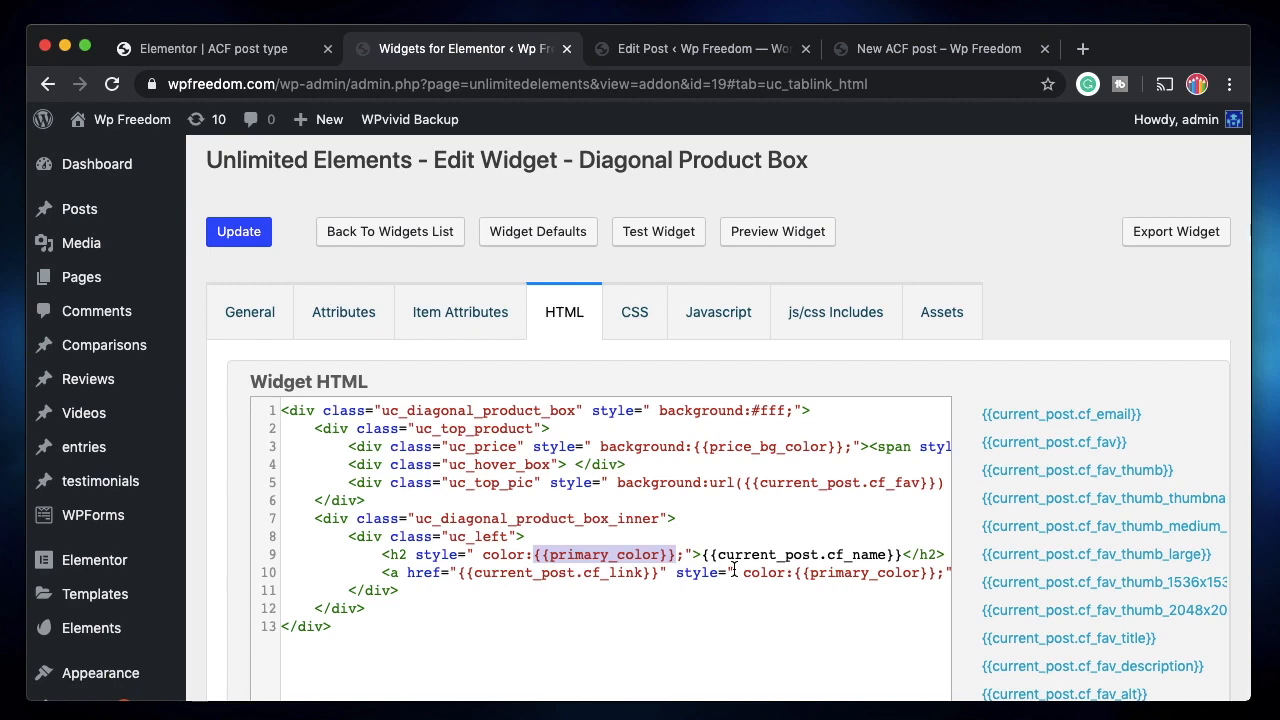
Go to Custom Fields > Field Groups to list My Post Group's 6 fields.
click(705, 48)
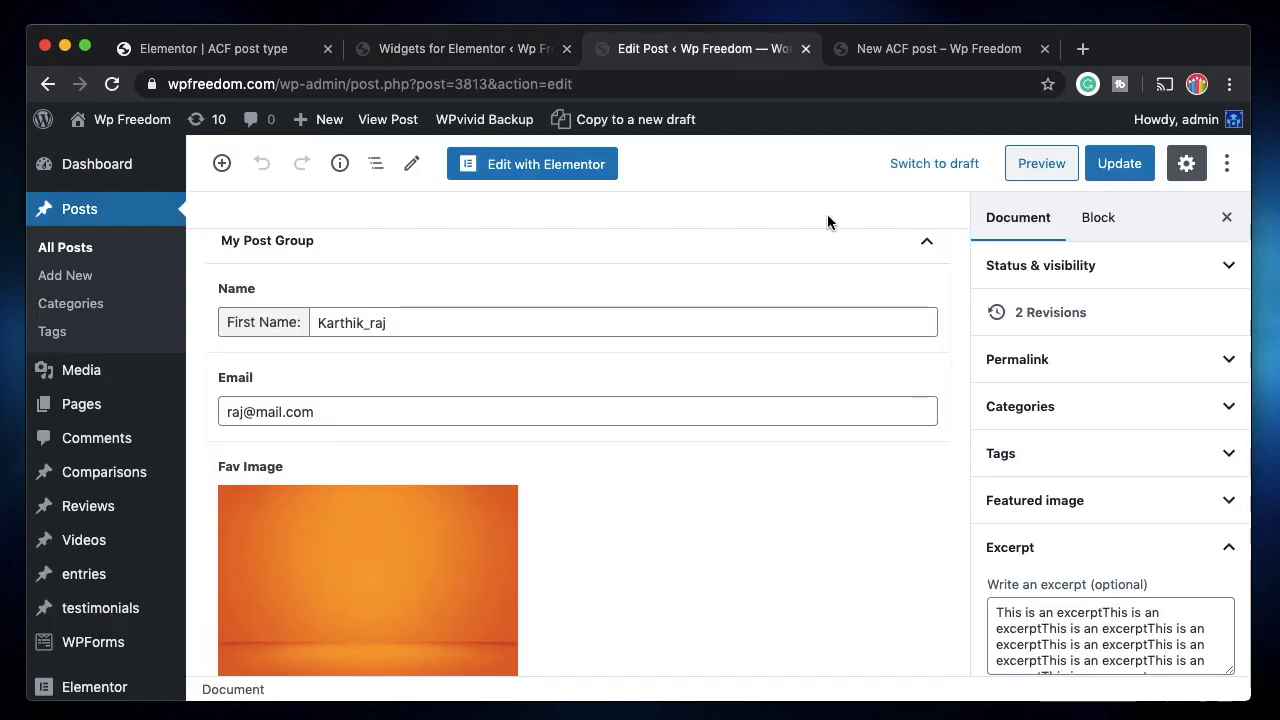
click(228, 48)
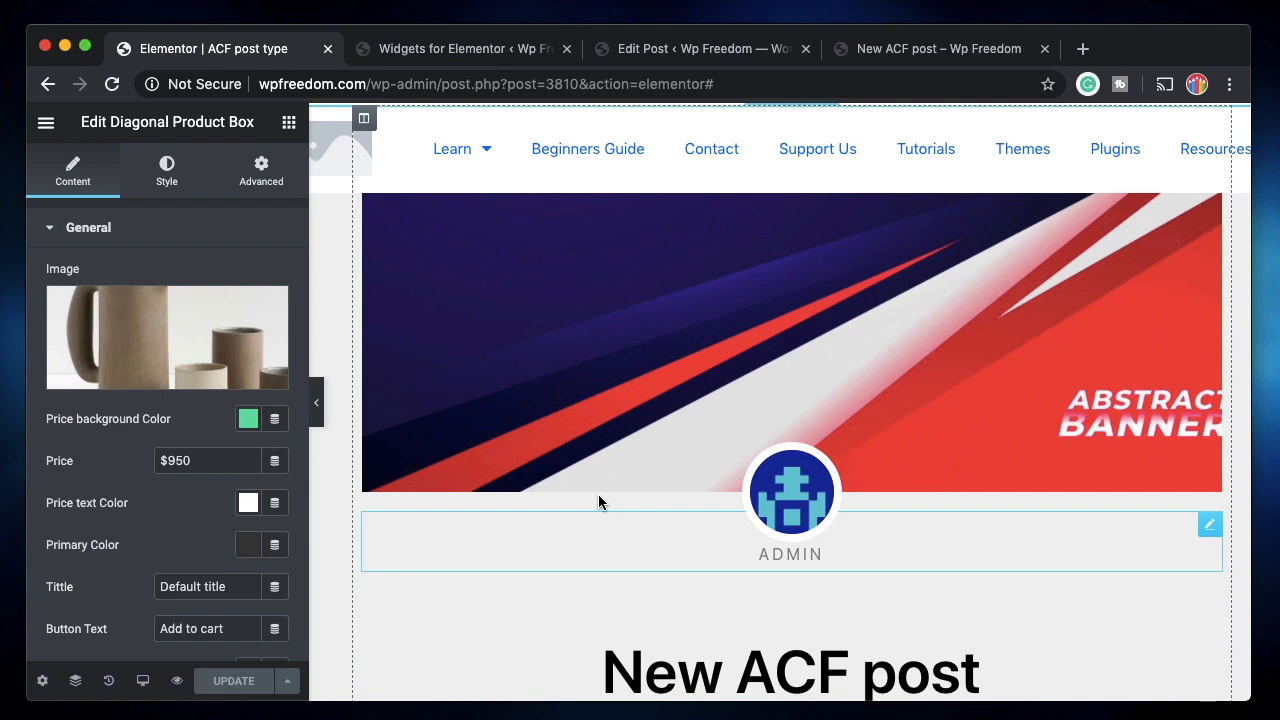
click(700, 52)
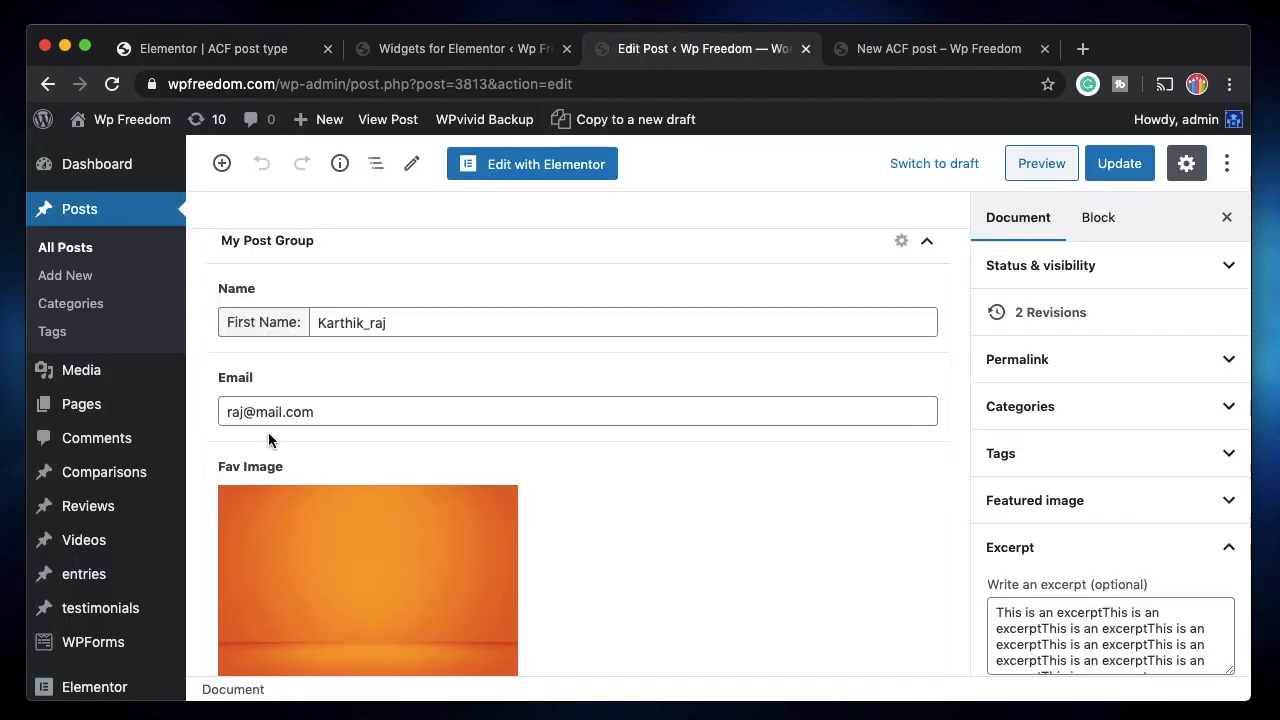
scroll(268, 432, down, 5)
scroll(120, 500, down, 5)
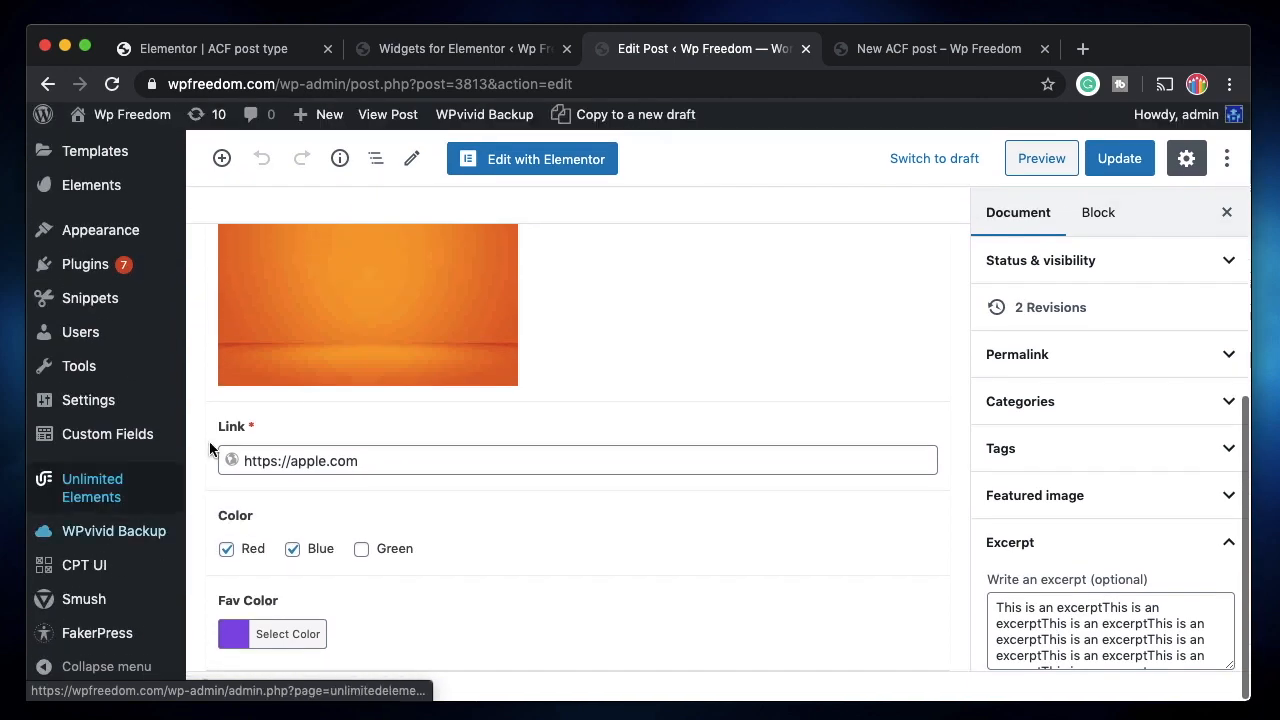
mouse_move(118, 443)
click(203, 443)
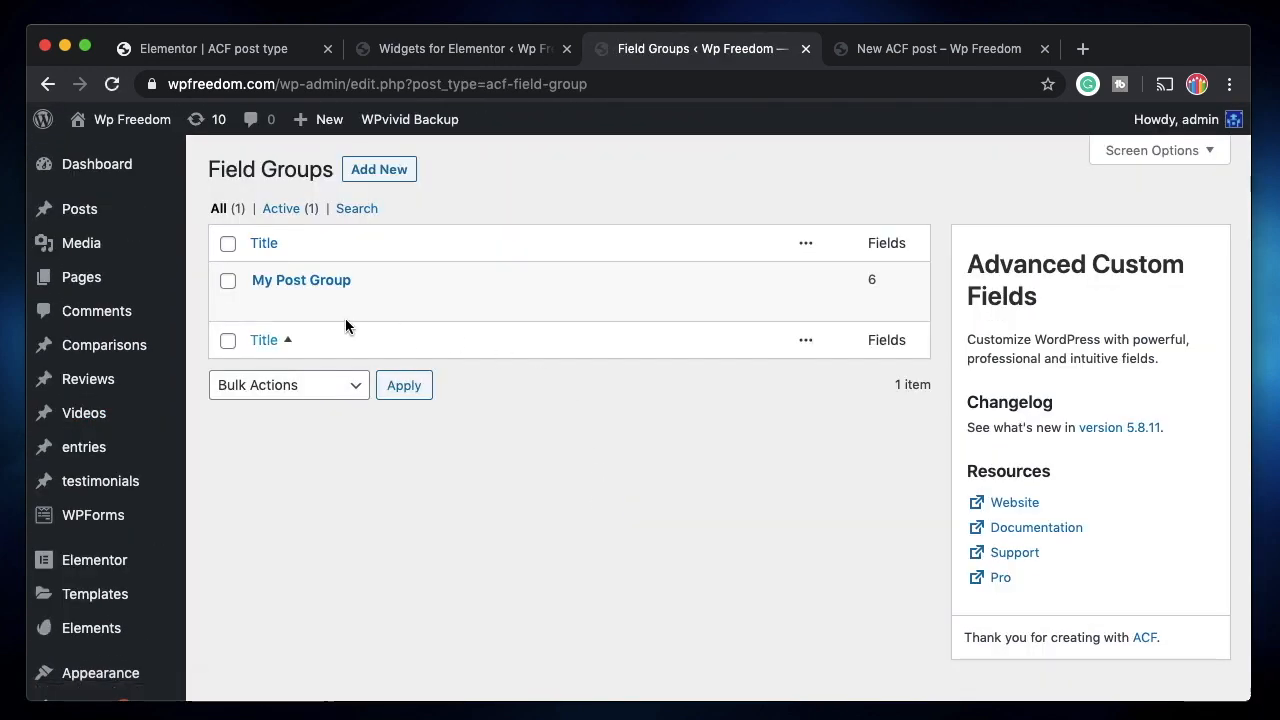
In My Post Group, add a new field and choose Relationship as its field type.
click(274, 306)
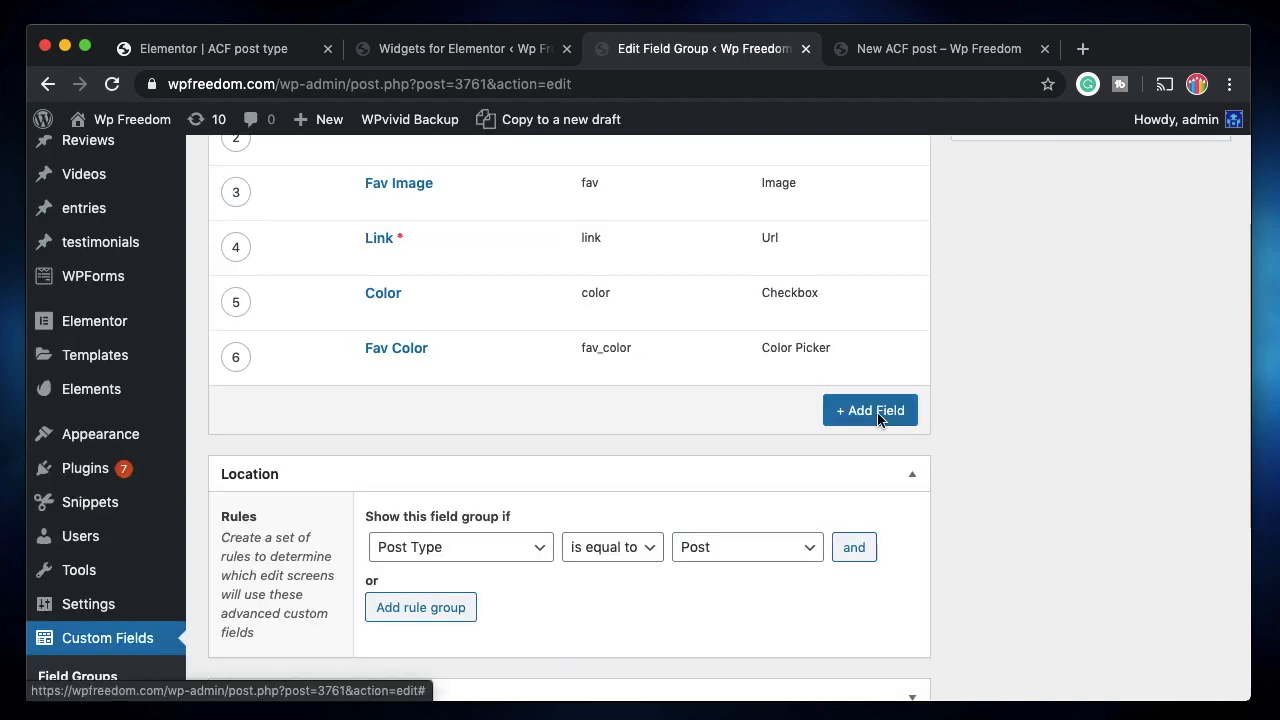
click(884, 404)
scroll(574, 477, down, 5)
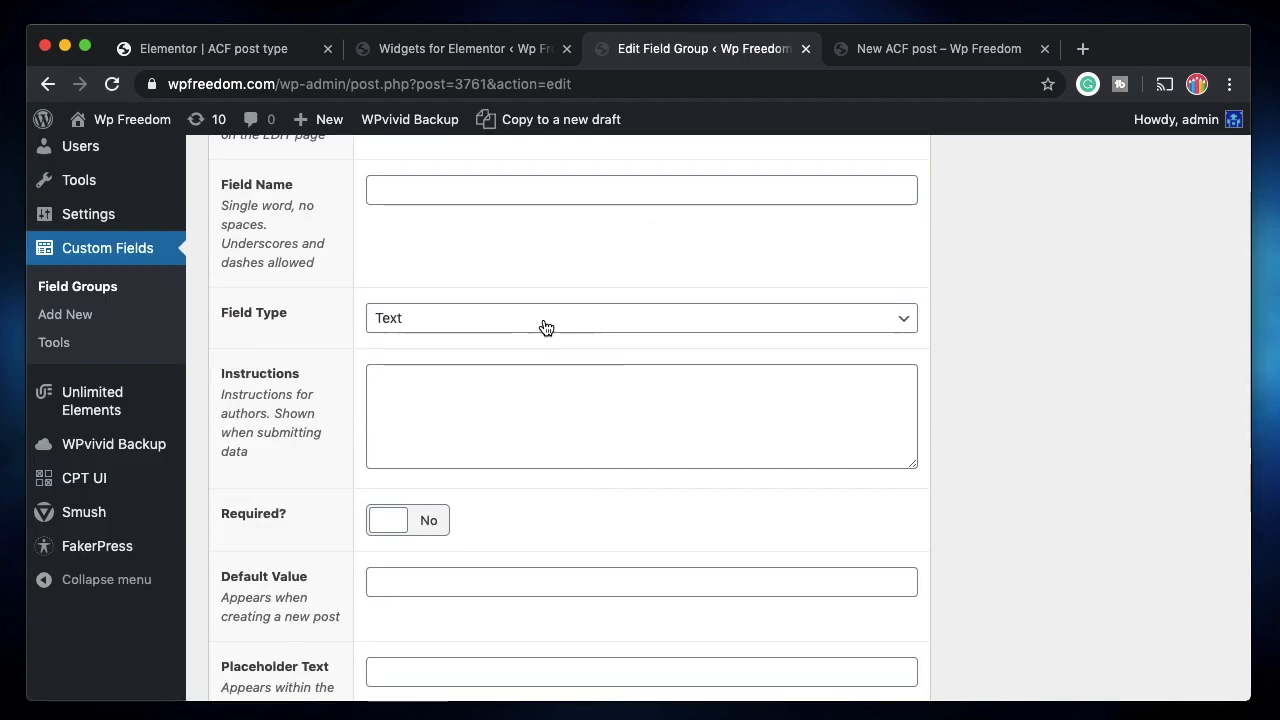
click(545, 328)
scroll(523, 603, down, 5)
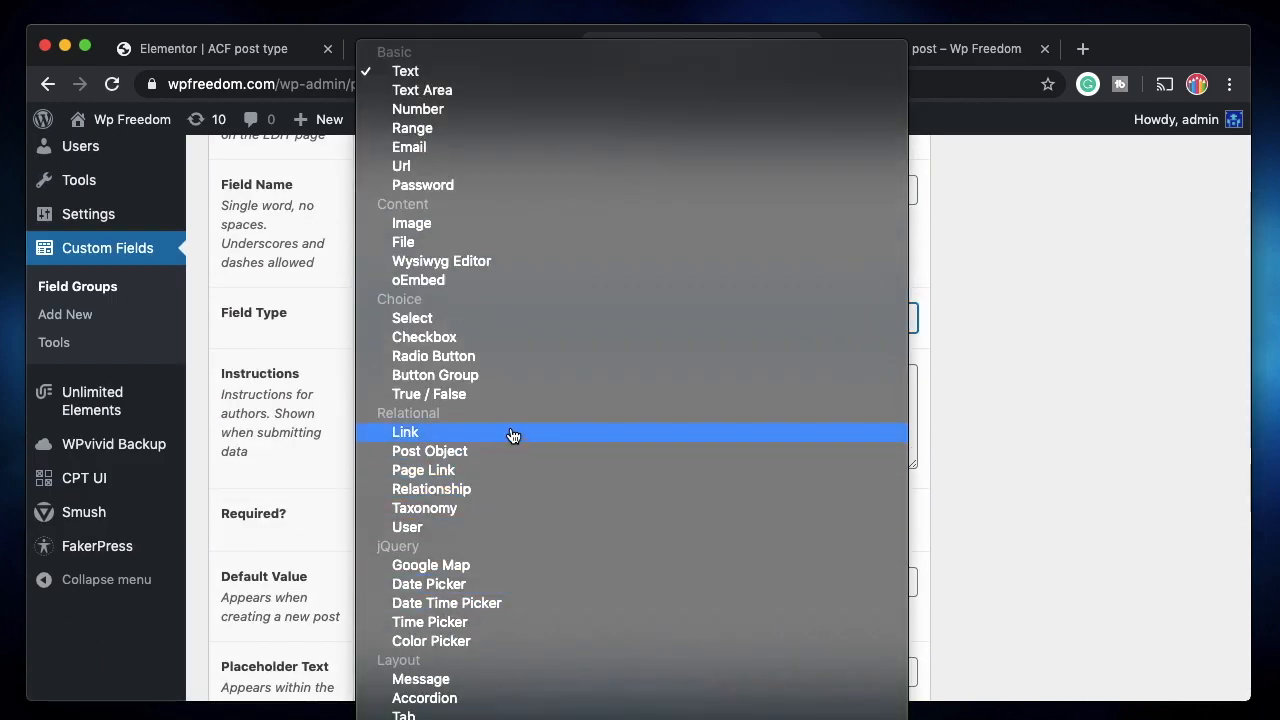
click(445, 497)
Scroll the field settings and look through the Filter by Post Type choices.
scroll(632, 414, down, 3)
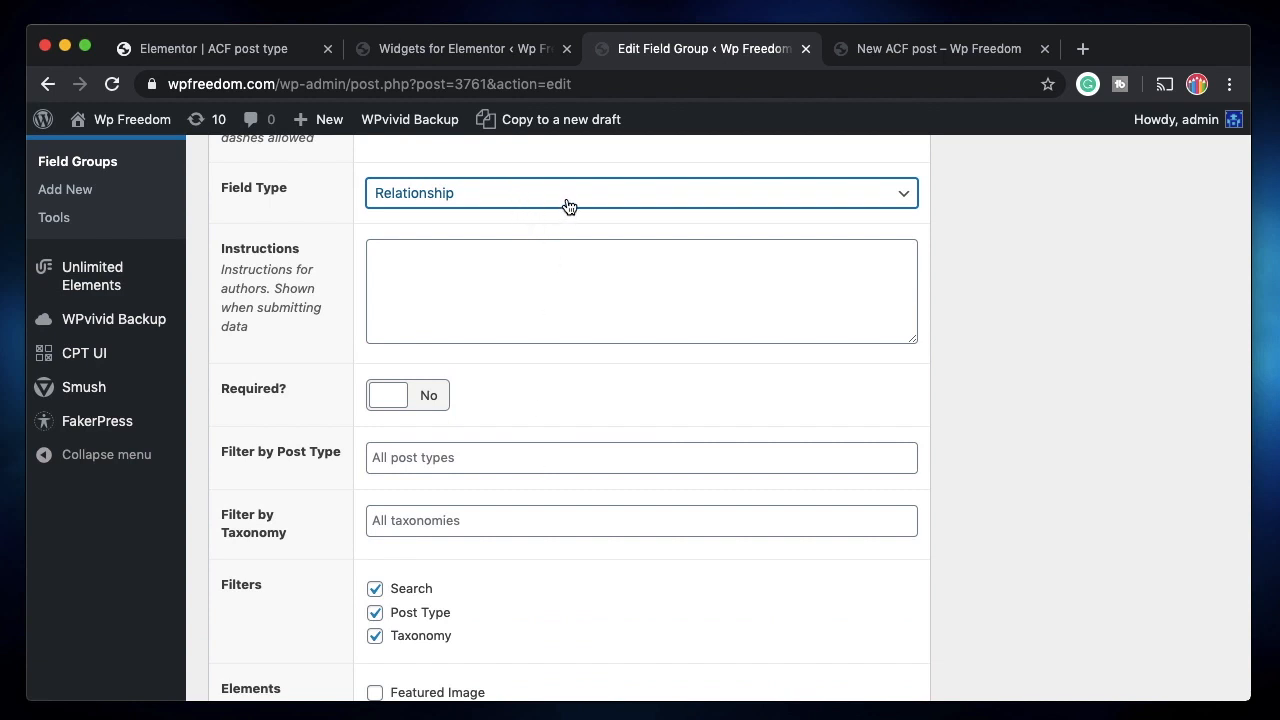
scroll(594, 394, down, 5)
scroll(557, 420, up, 4)
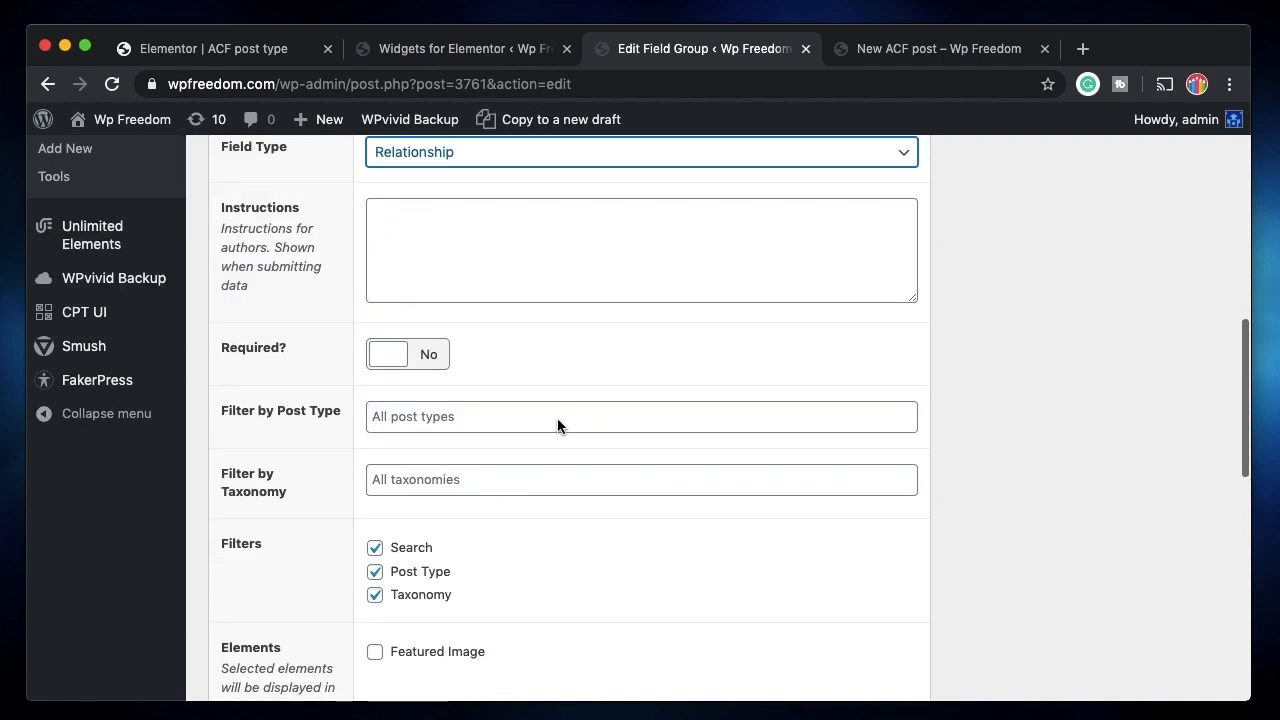
click(449, 416)
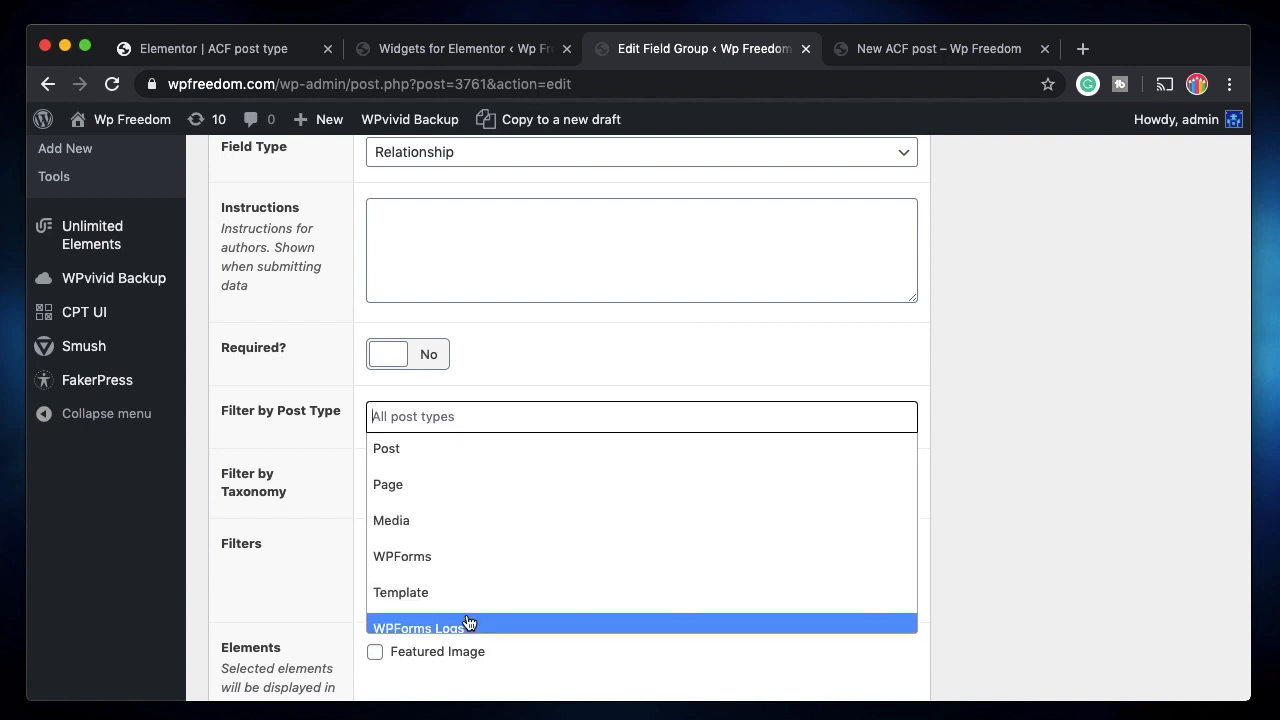
scroll(480, 537, down, 3)
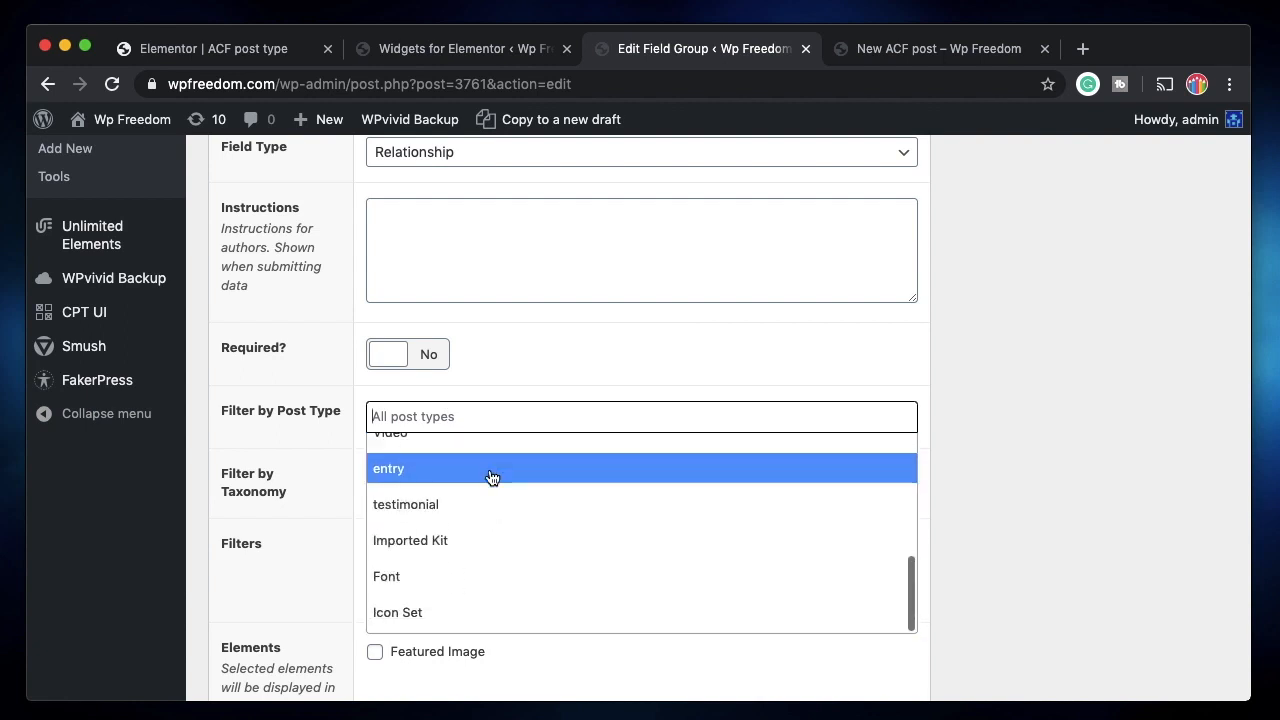
scroll(486, 469, up, 4)
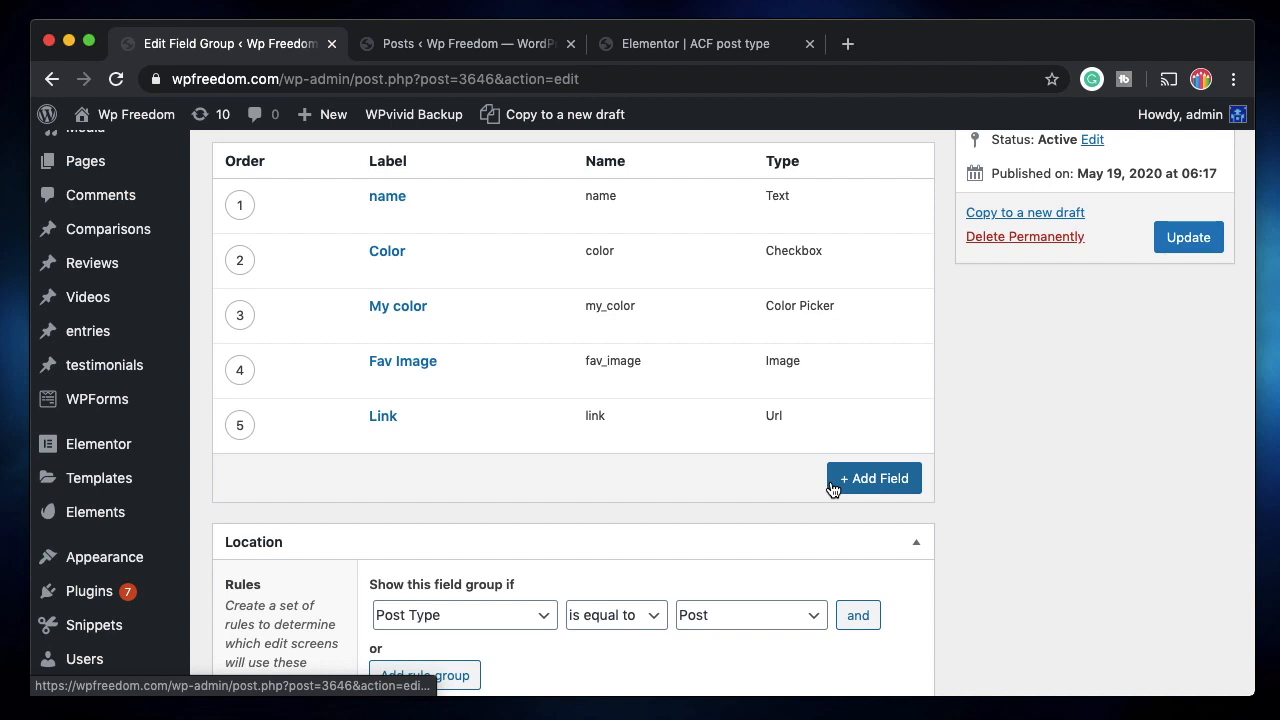
Add a new field labelled 'Fav Posts' (fav_posts) of type Post Object.
click(900, 484)
scroll(730, 457, down, 5)
click(597, 299)
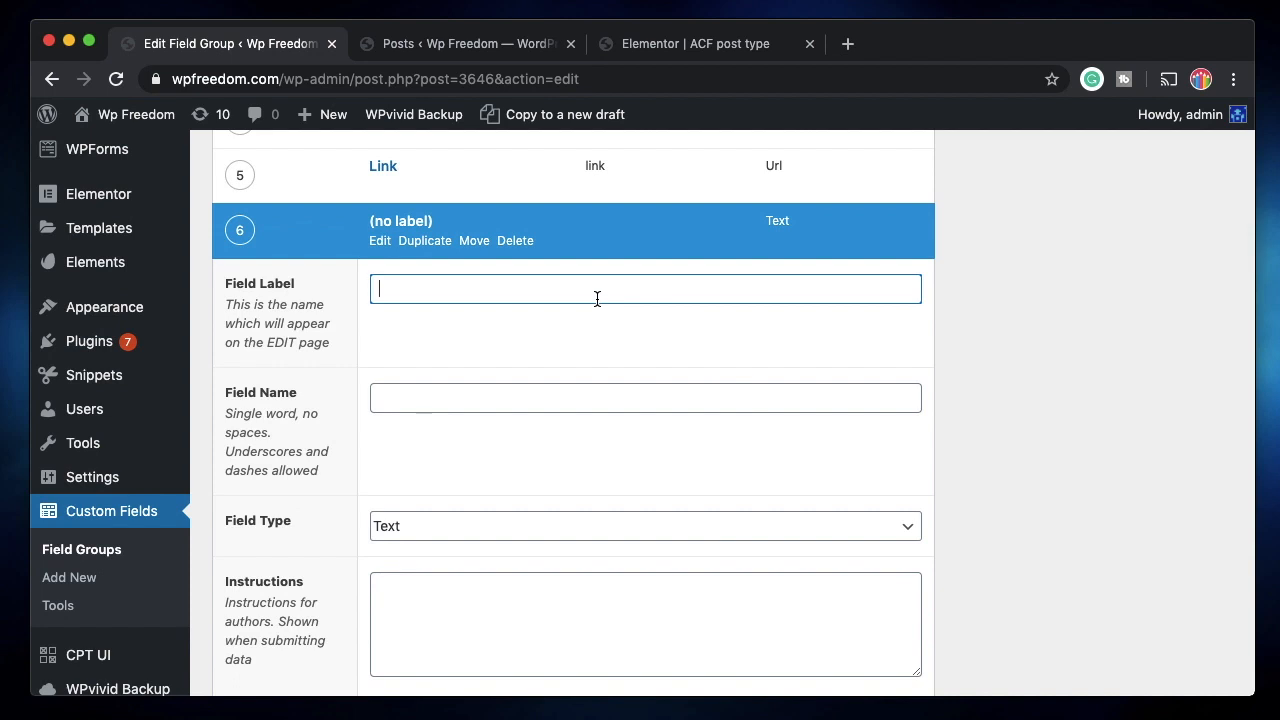
text(Fav Posts)
click(595, 401)
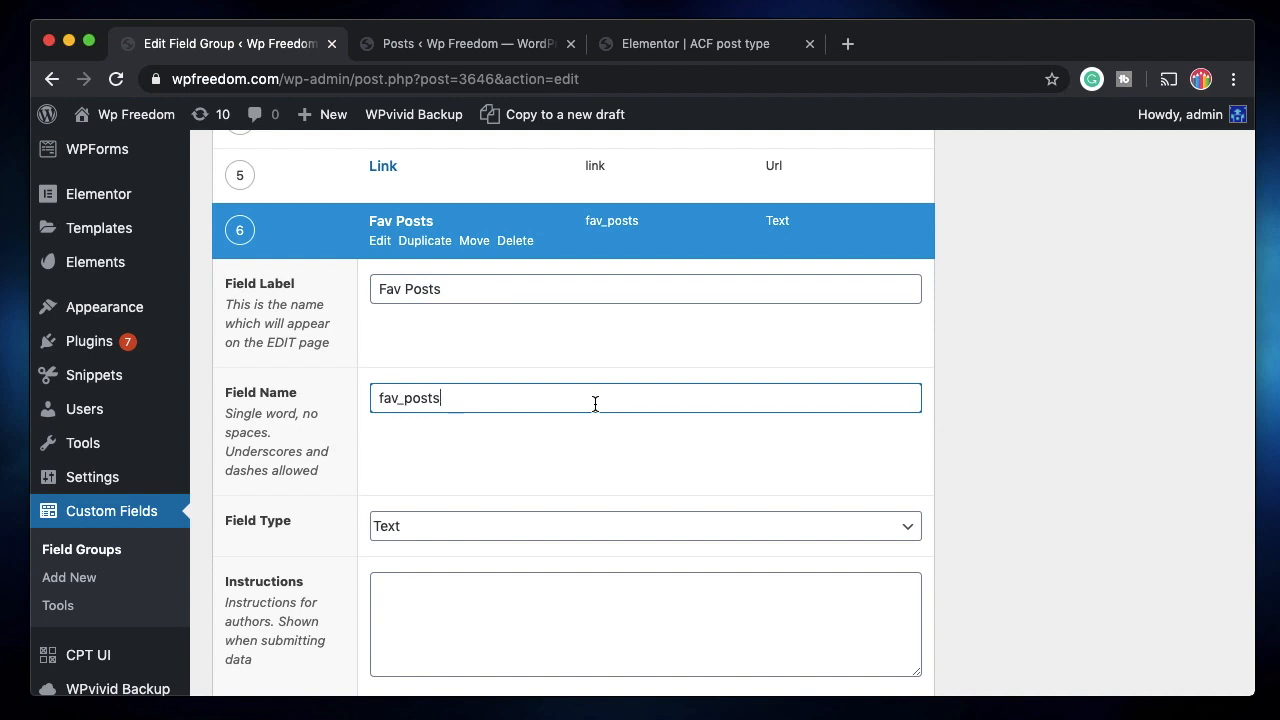
click(623, 527)
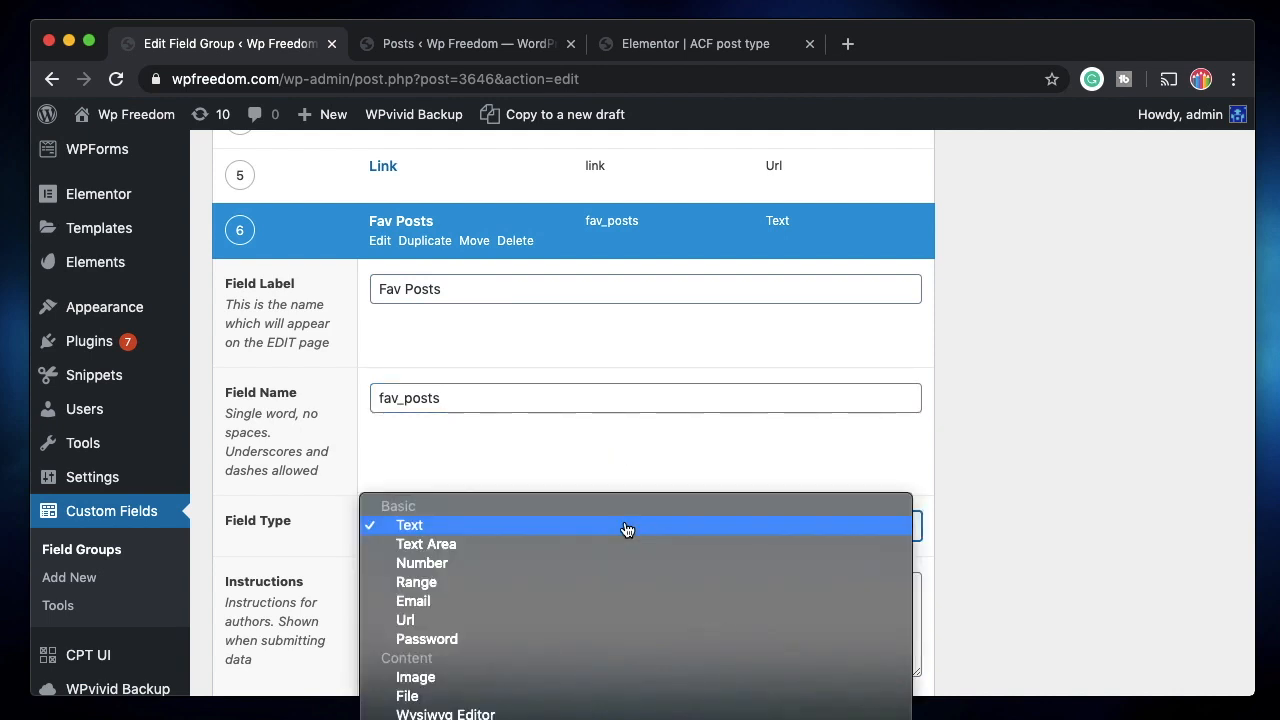
scroll(626, 531, down, 5)
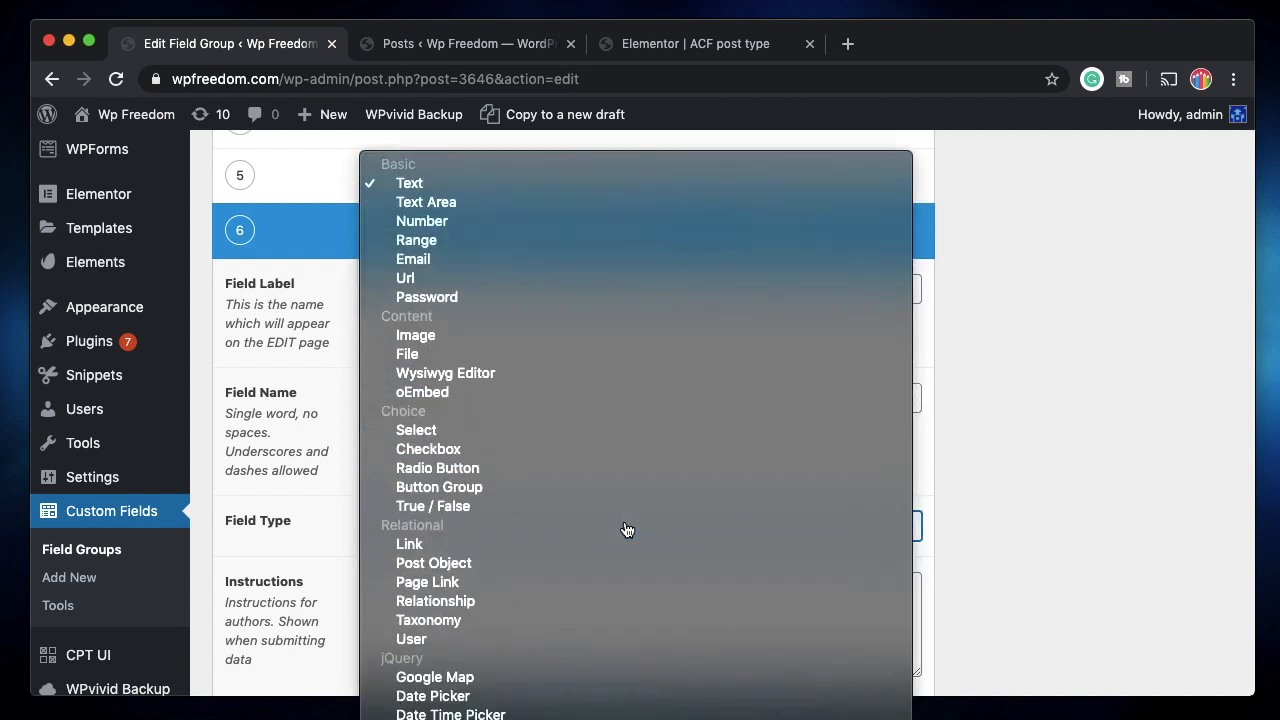
click(529, 567)
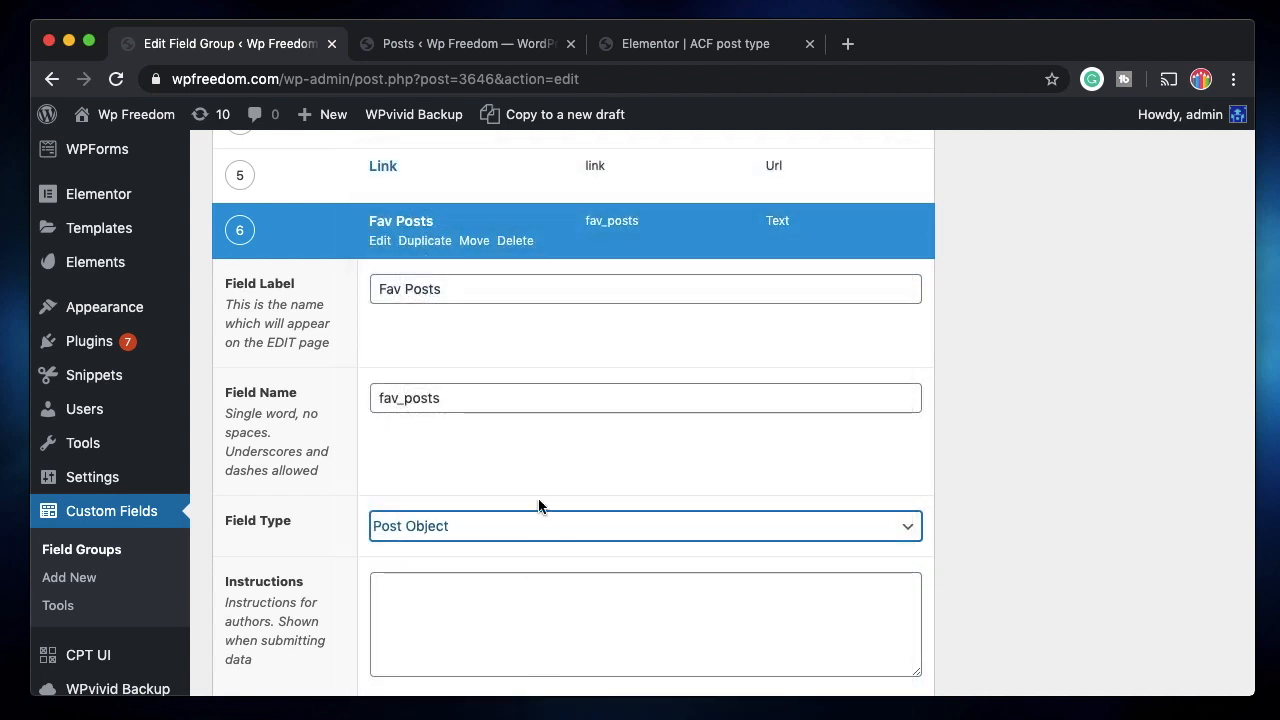
Limit Fav Posts to Posts, allow multiple values, and update the field group.
scroll(443, 360, down, 5)
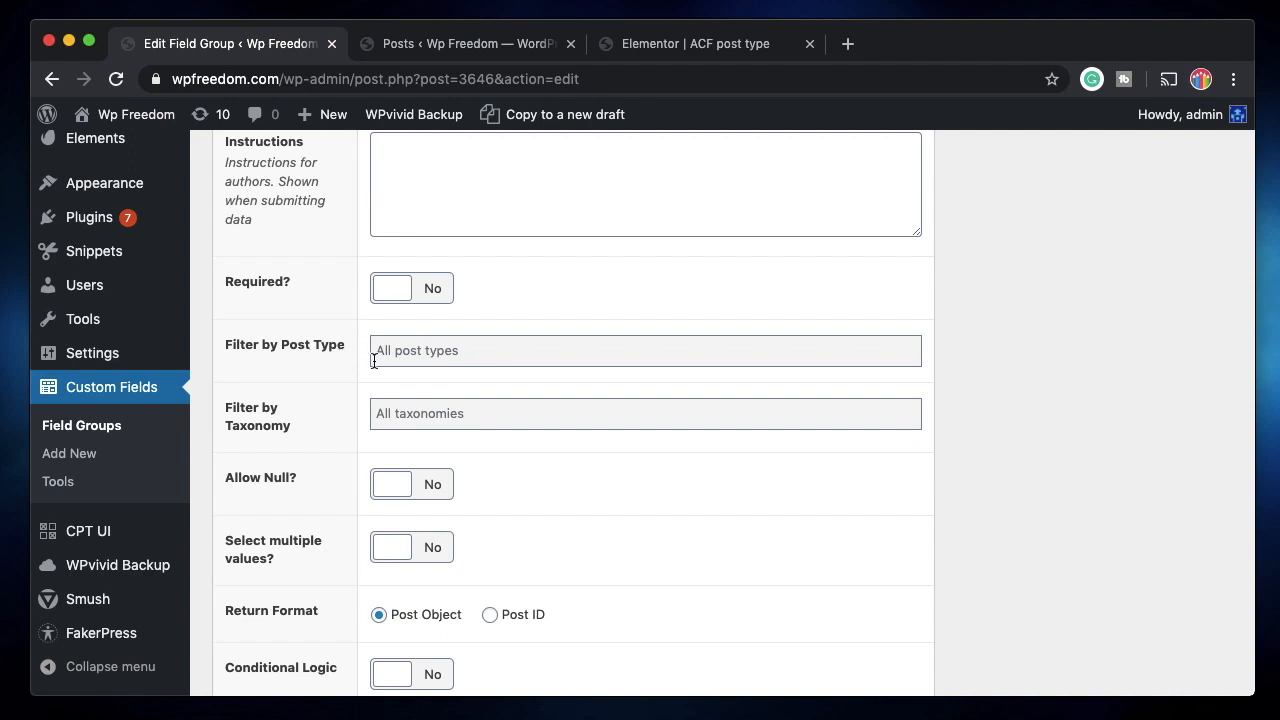
click(430, 349)
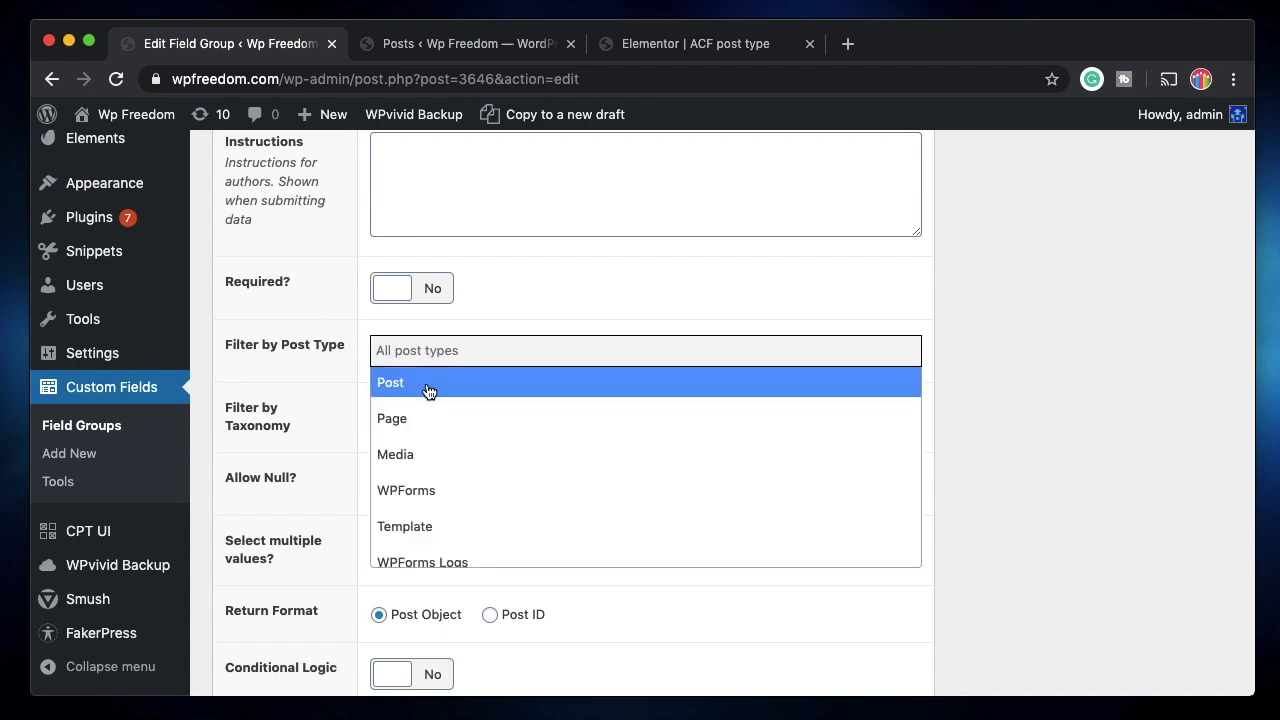
click(428, 388)
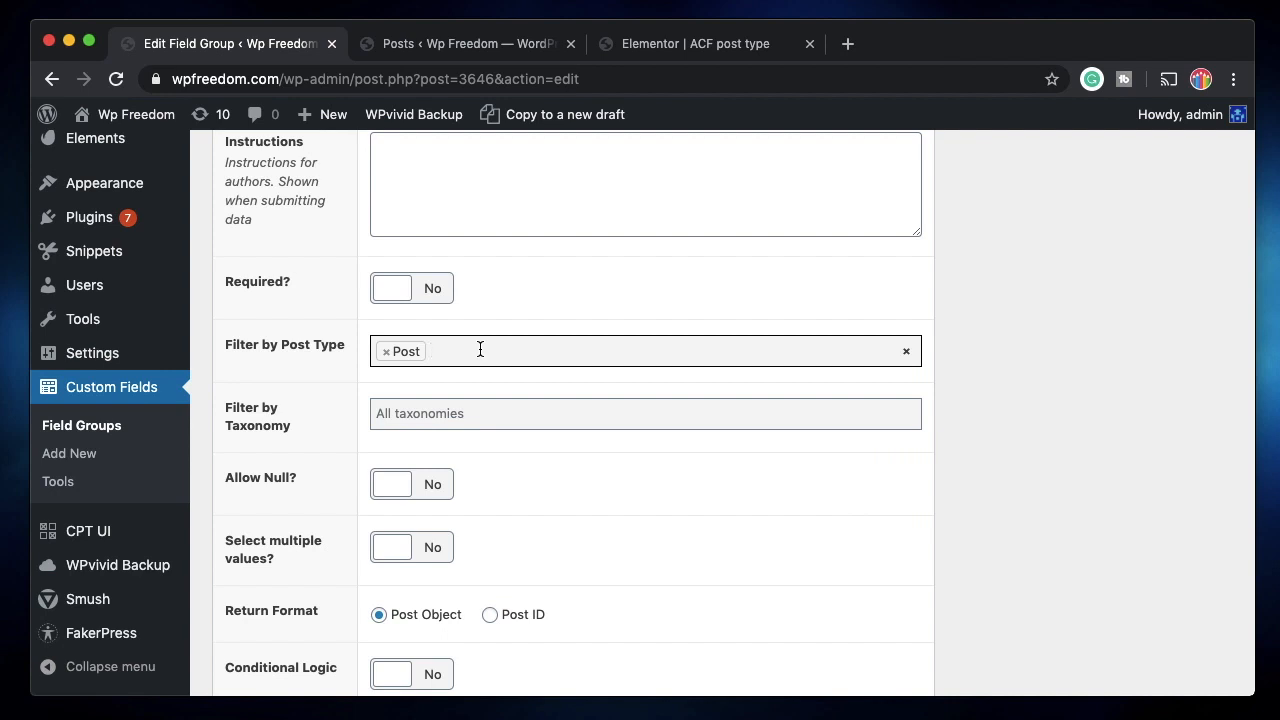
click(438, 416)
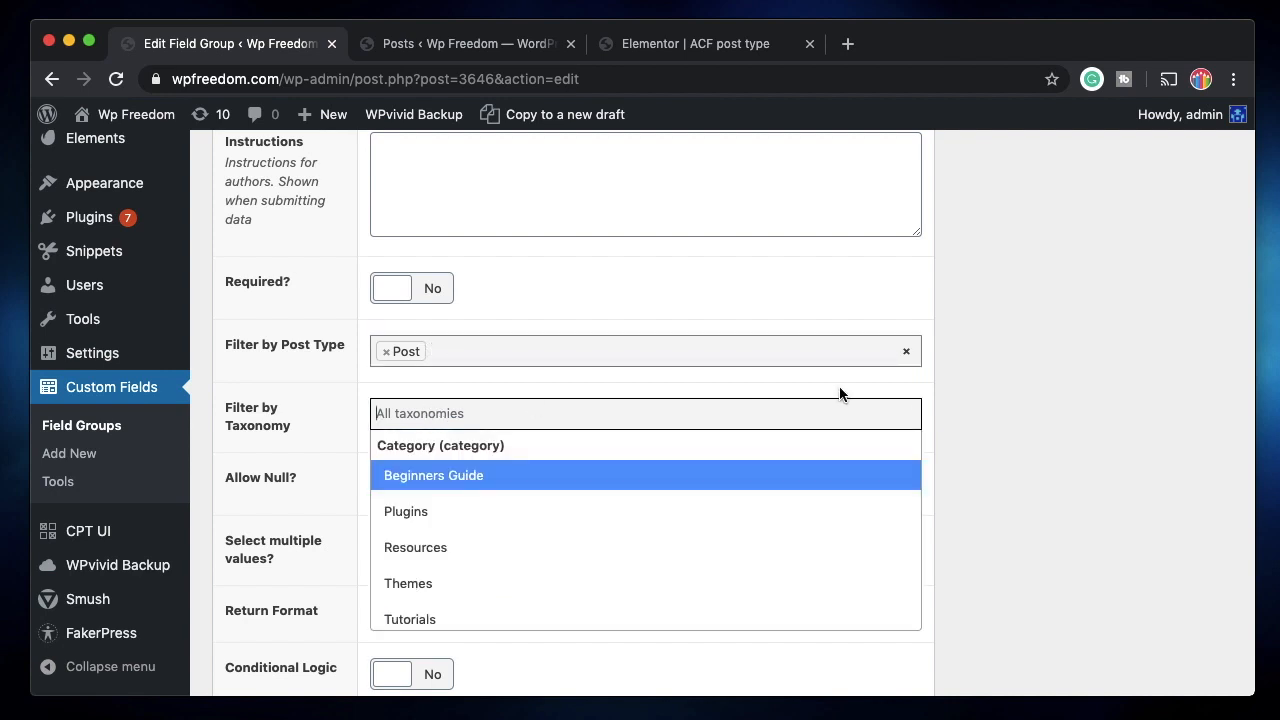
click(697, 370)
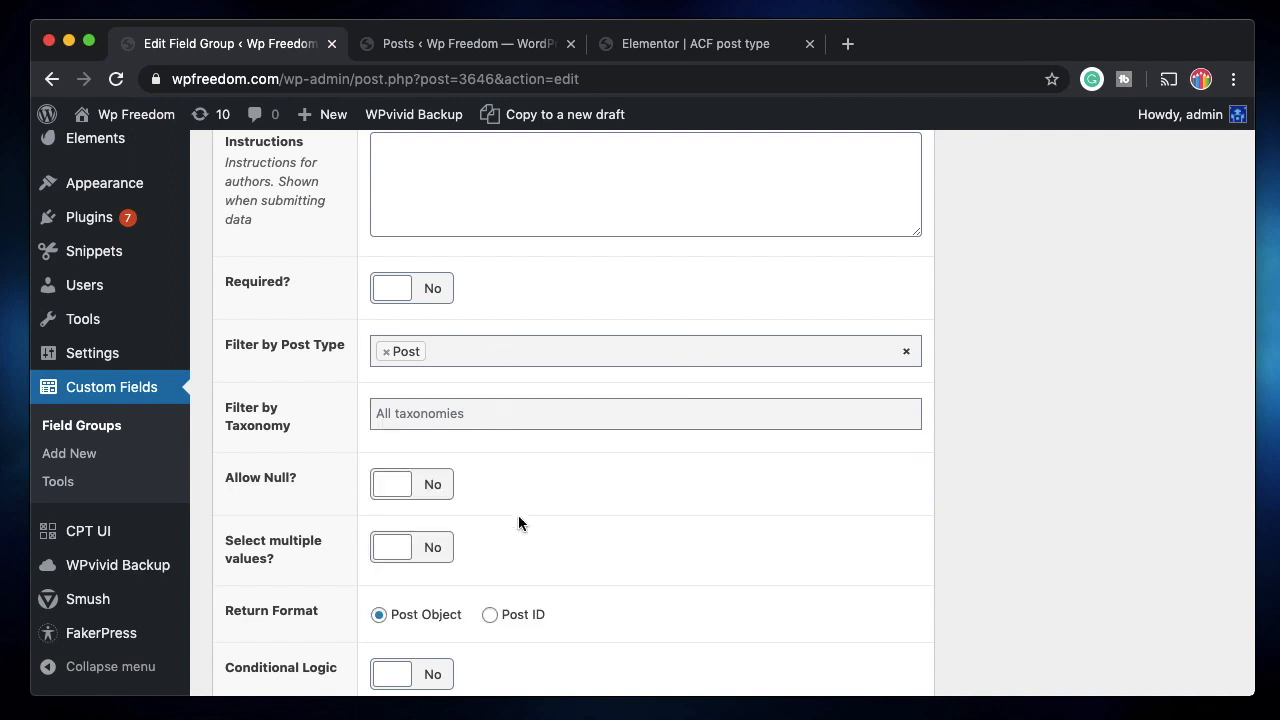
scroll(518, 513, down, 3)
click(419, 310)
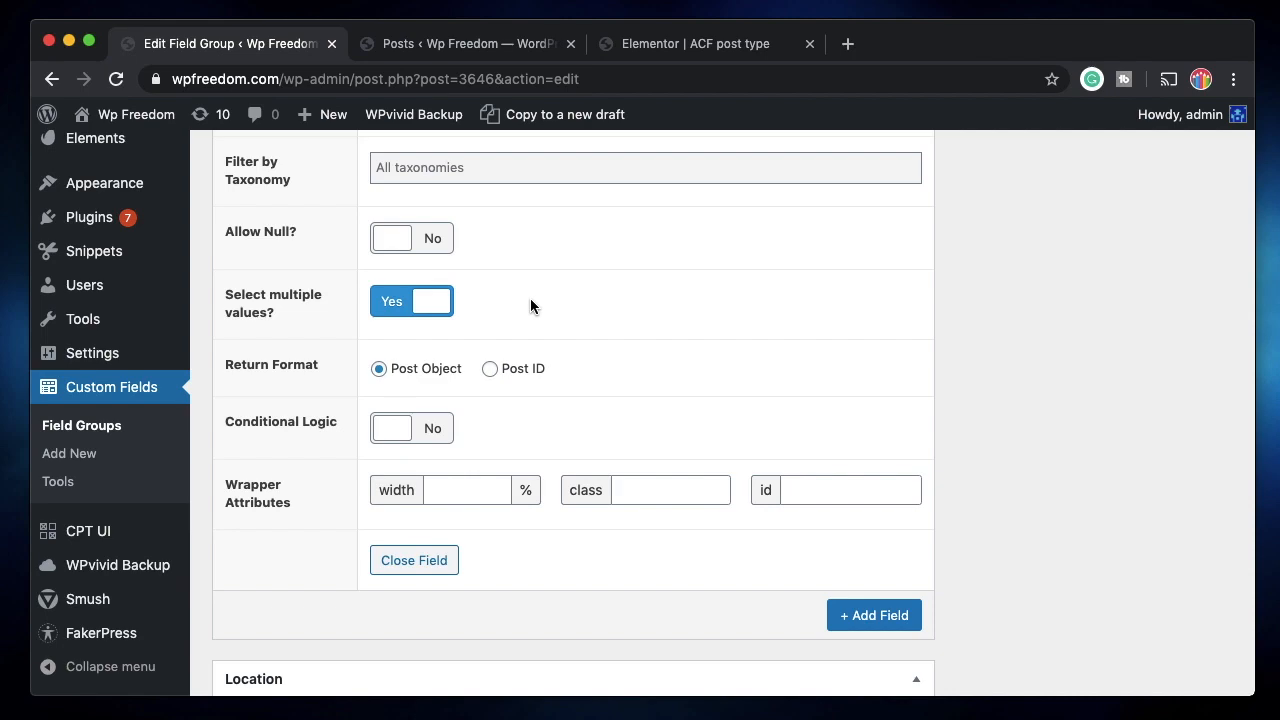
scroll(516, 400, down, 1)
scroll(516, 400, up, 15)
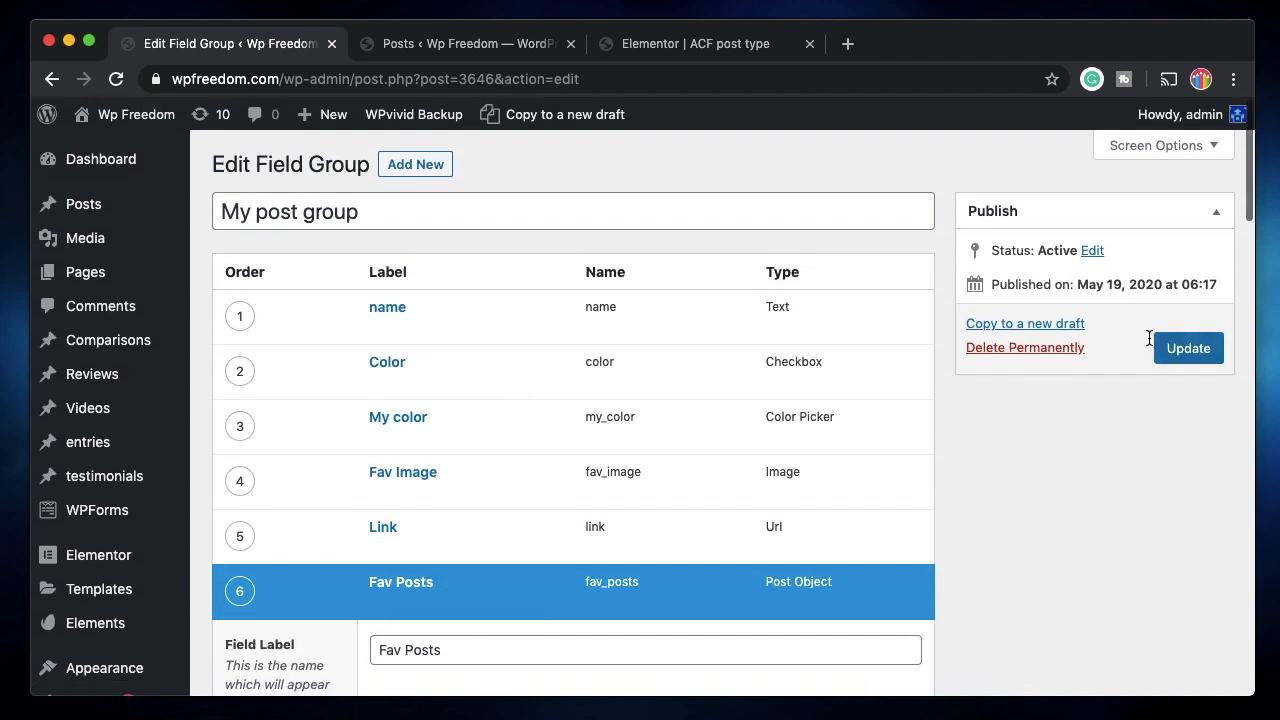
click(1186, 356)
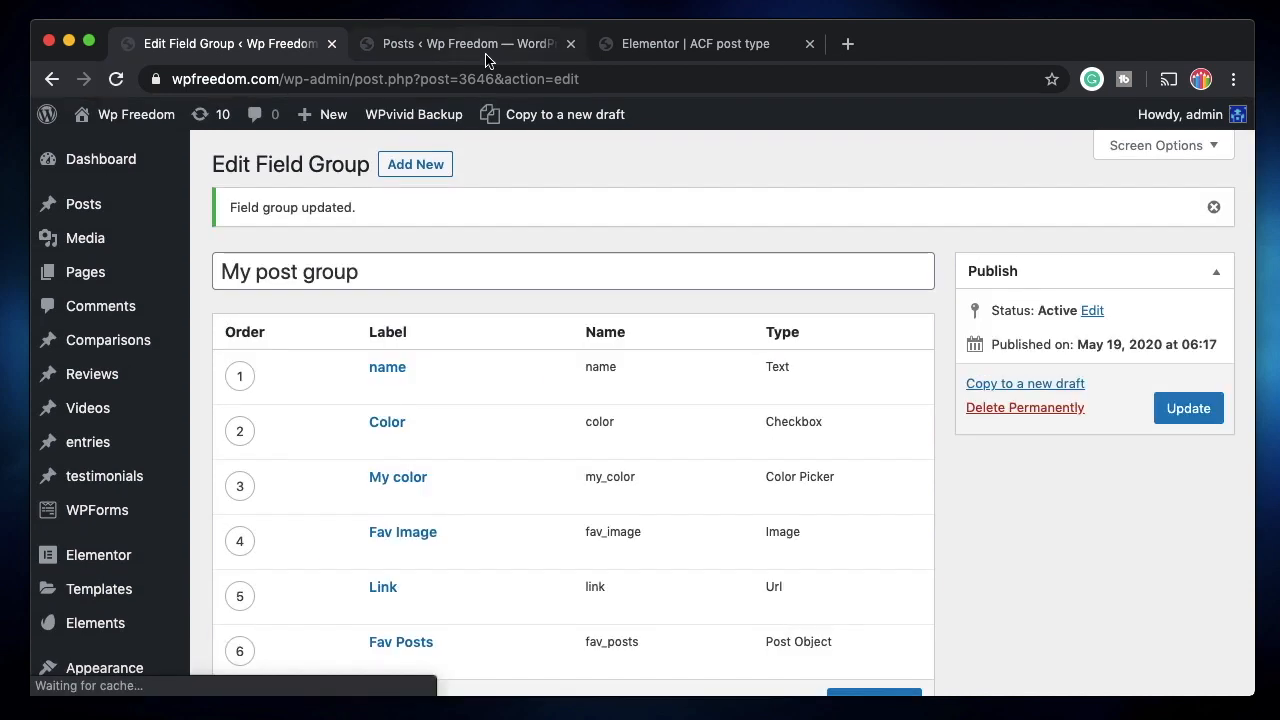
Open 'My post 123 is really good' from the posts list for editing.
click(484, 50)
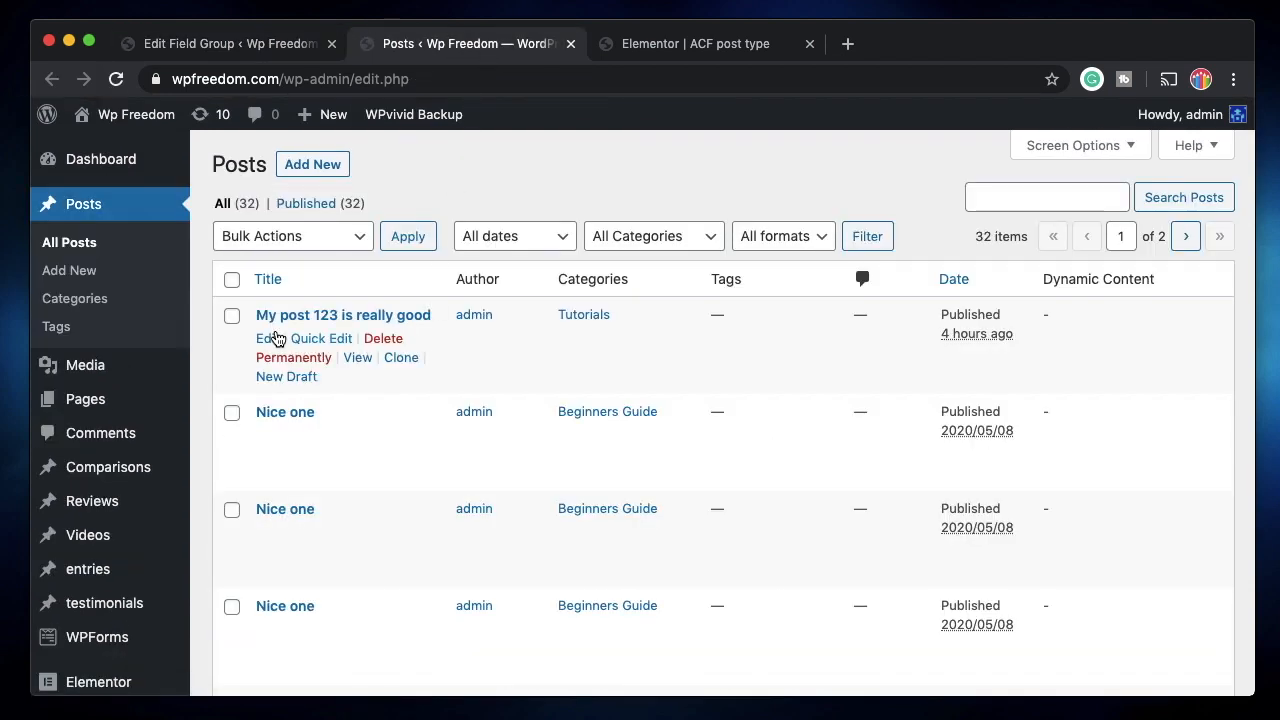
click(270, 341)
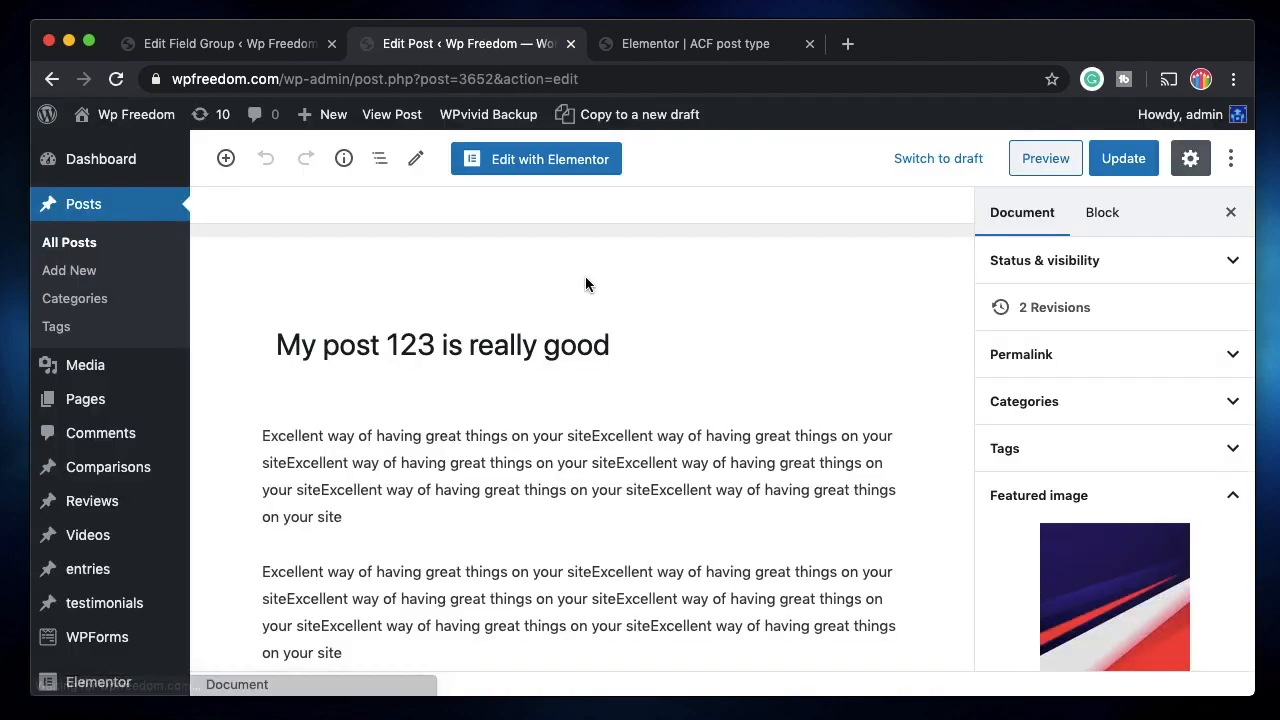
scroll(544, 477, down, 5)
scroll(544, 477, down, 5)
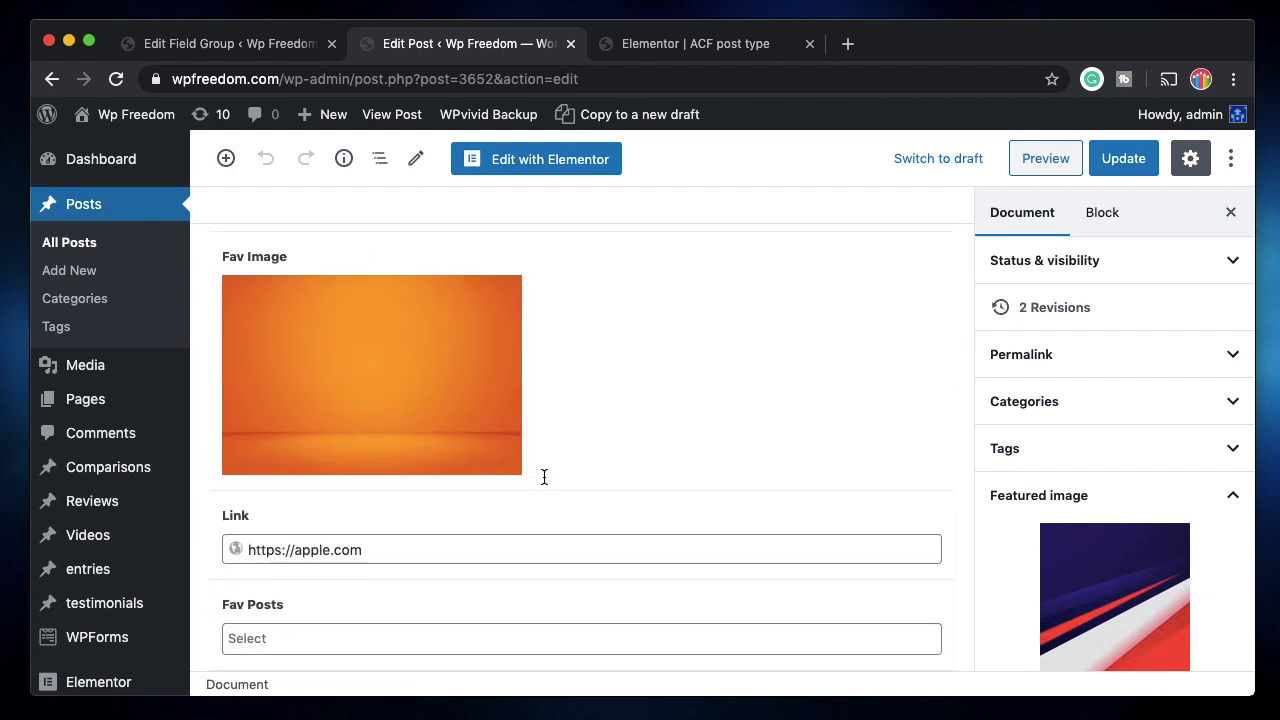
Add Blur film, Dynamic guten post and Et ipsa necessitatibus fuga ut to Fav Posts and update the post.
click(362, 634)
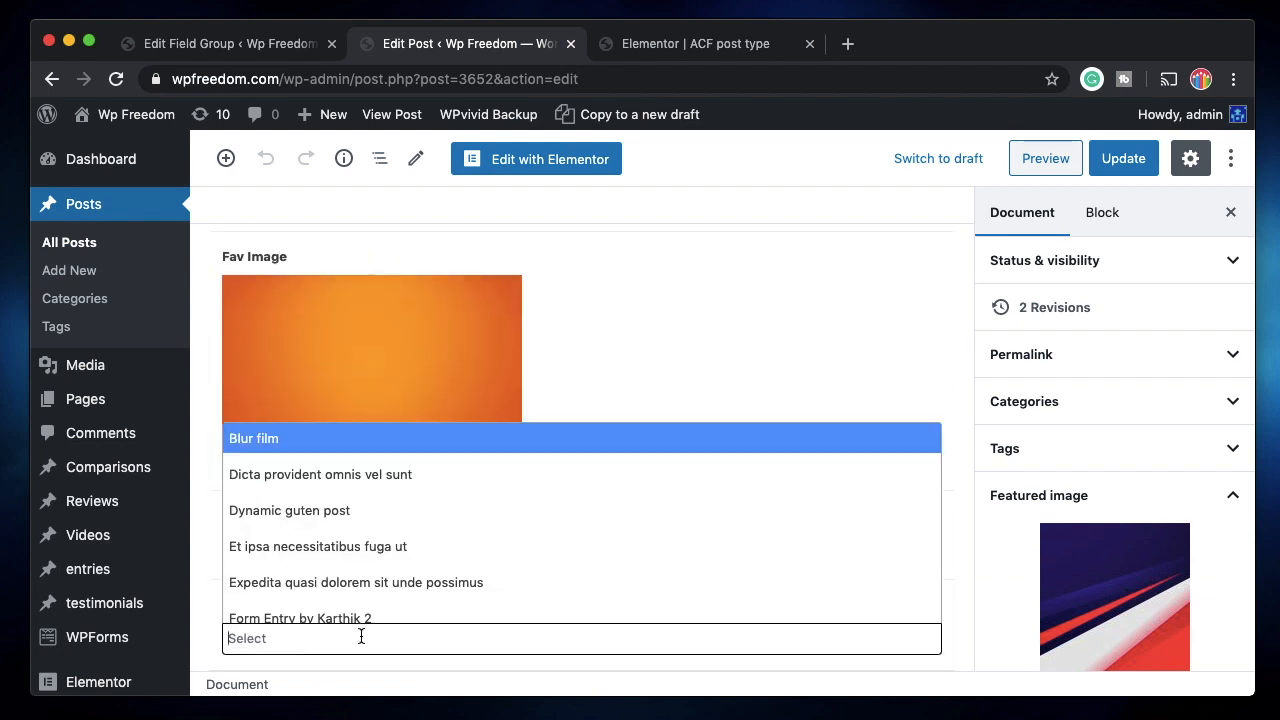
click(316, 445)
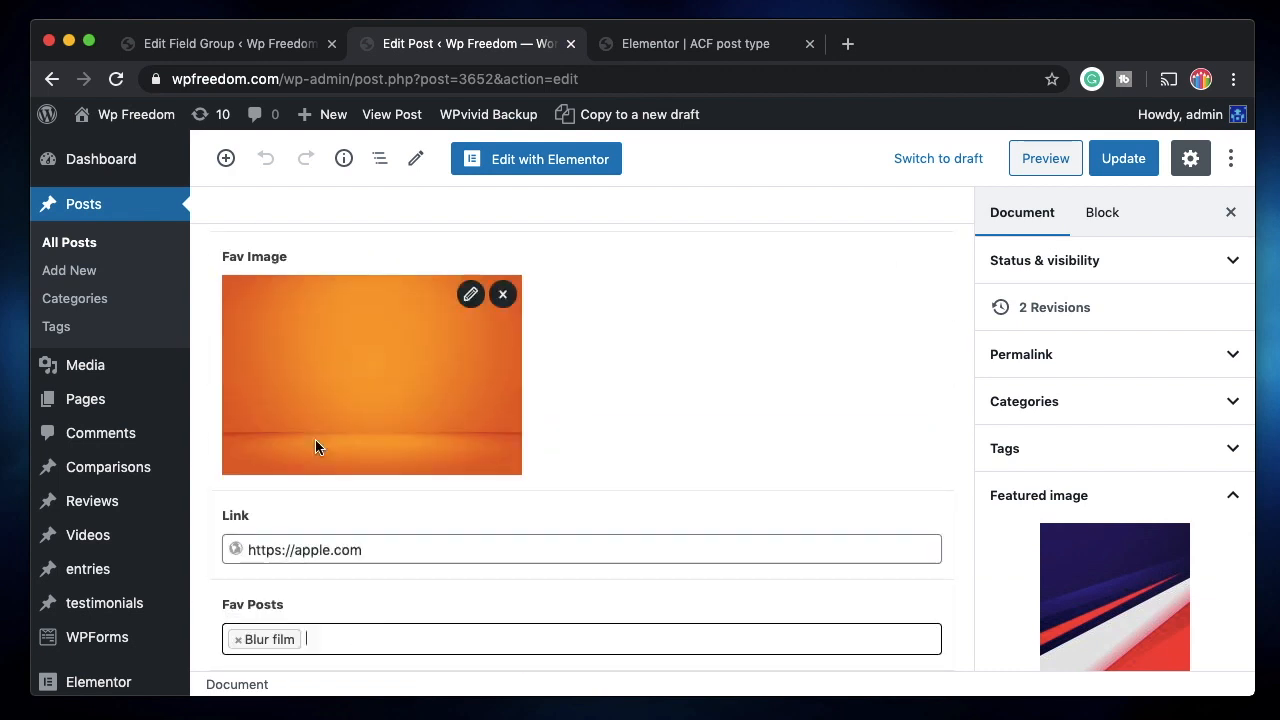
click(351, 640)
click(367, 508)
click(490, 638)
click(460, 546)
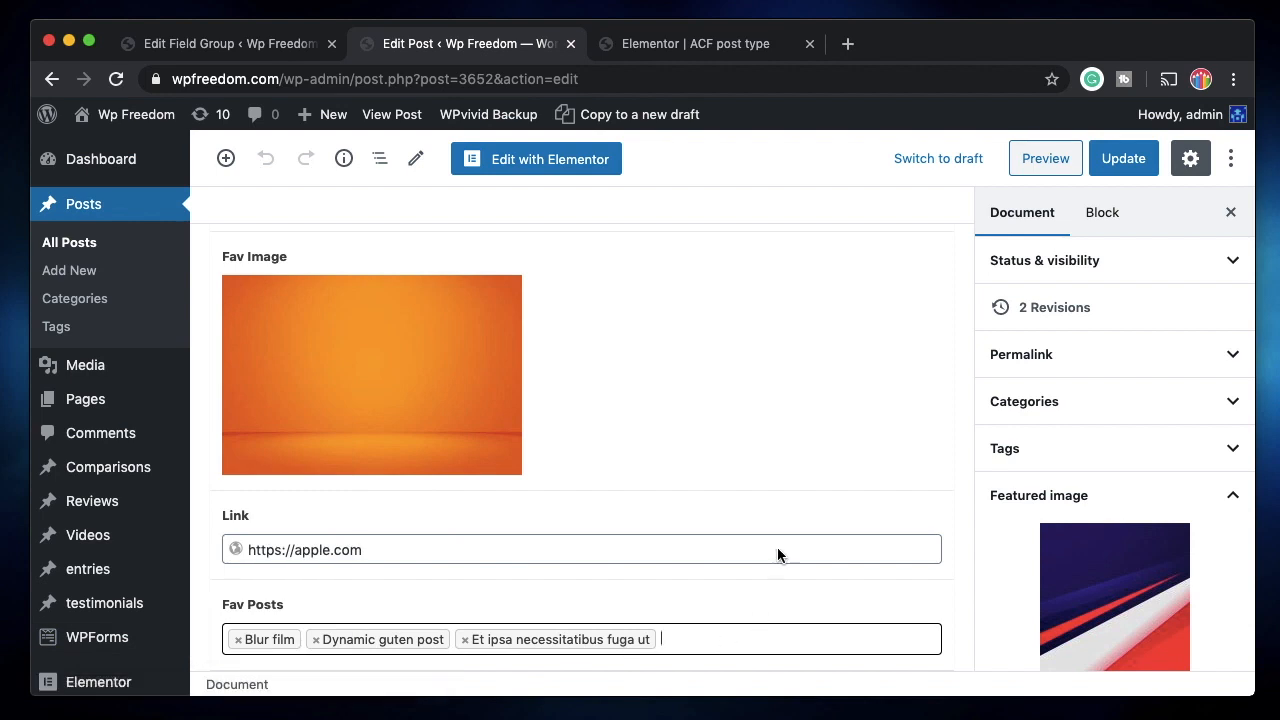
click(1112, 160)
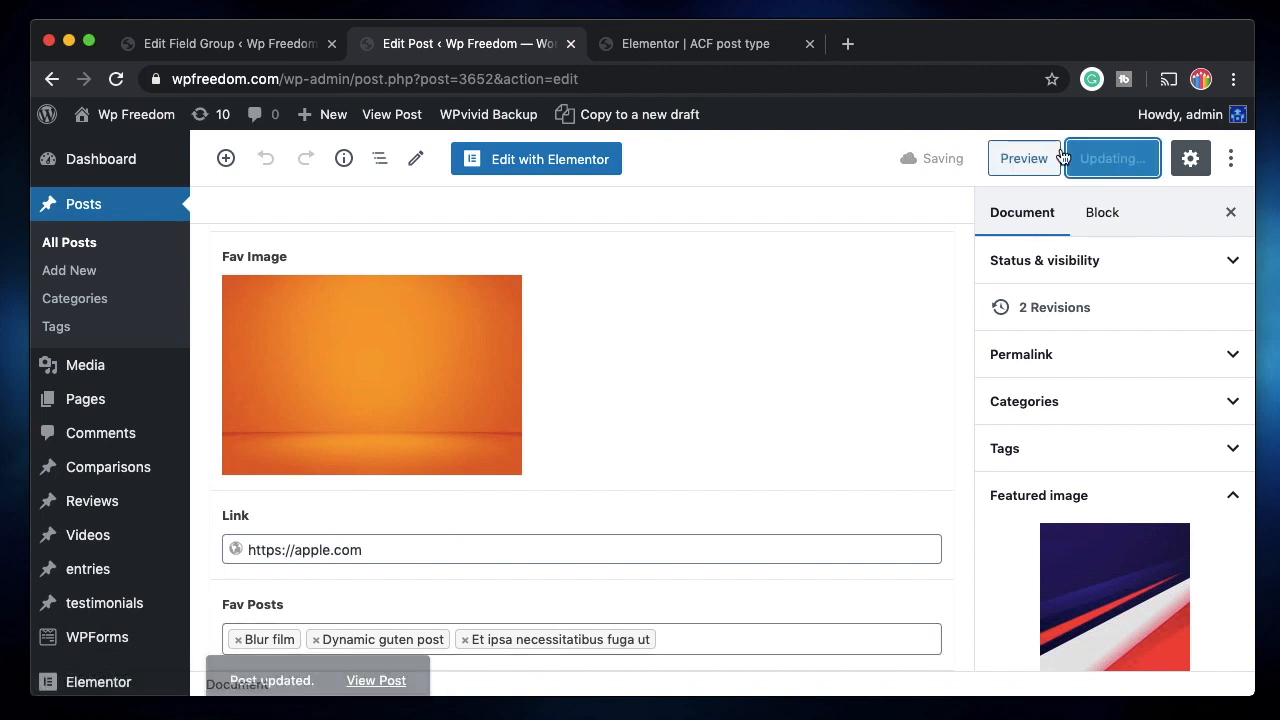
click(711, 48)
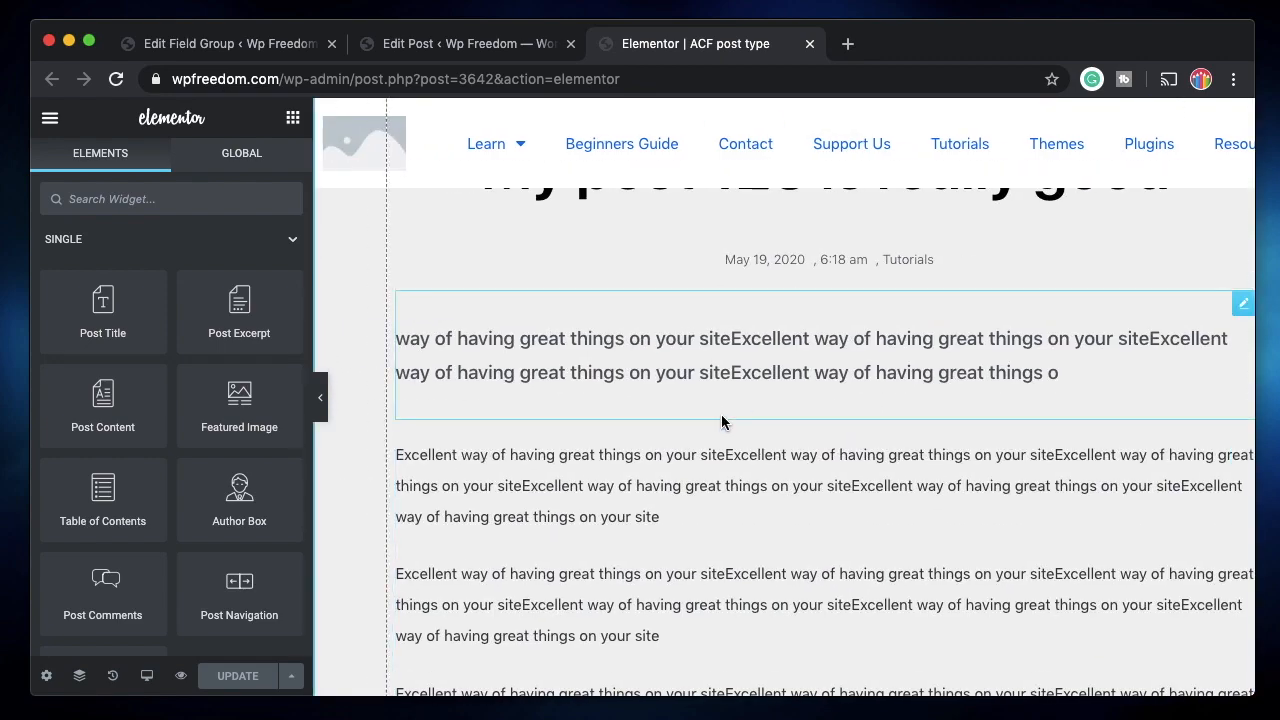
Place an ACF Relationship widget below the post's paragraphs.
scroll(744, 418, down, 3)
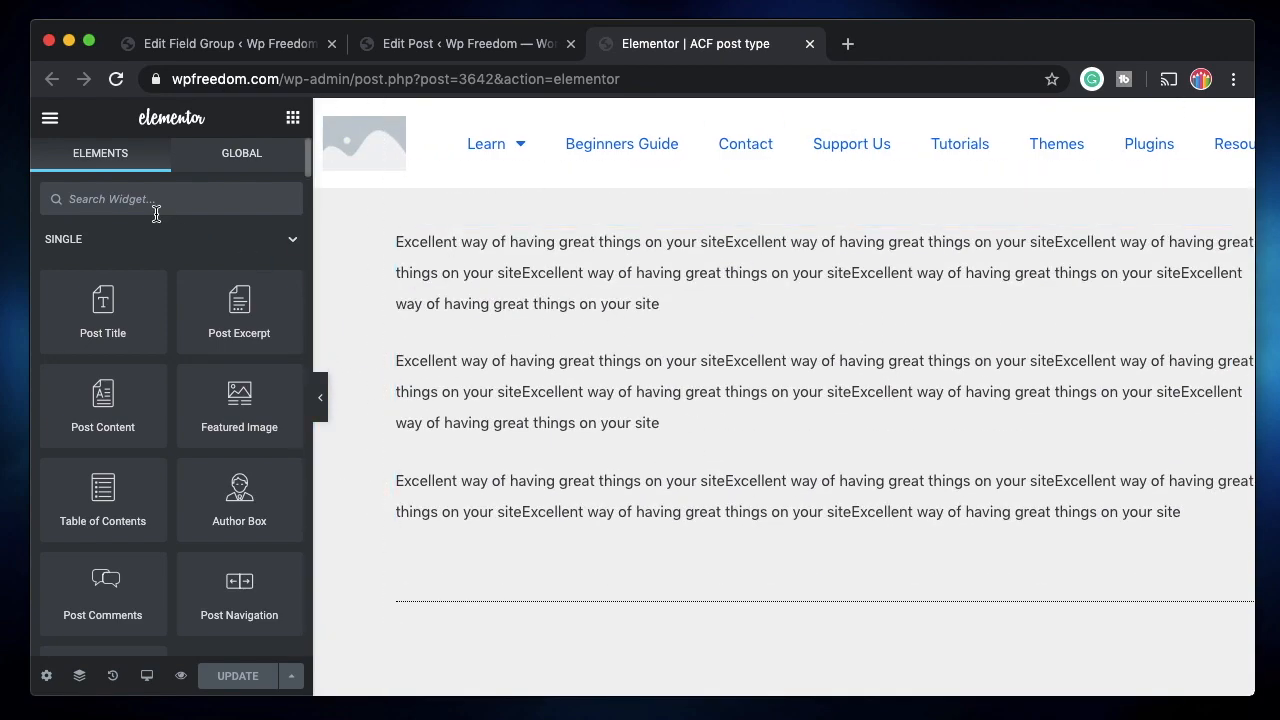
scroll(189, 423, down, 20)
scroll(175, 255, up, 10)
scroll(159, 308, up, 1)
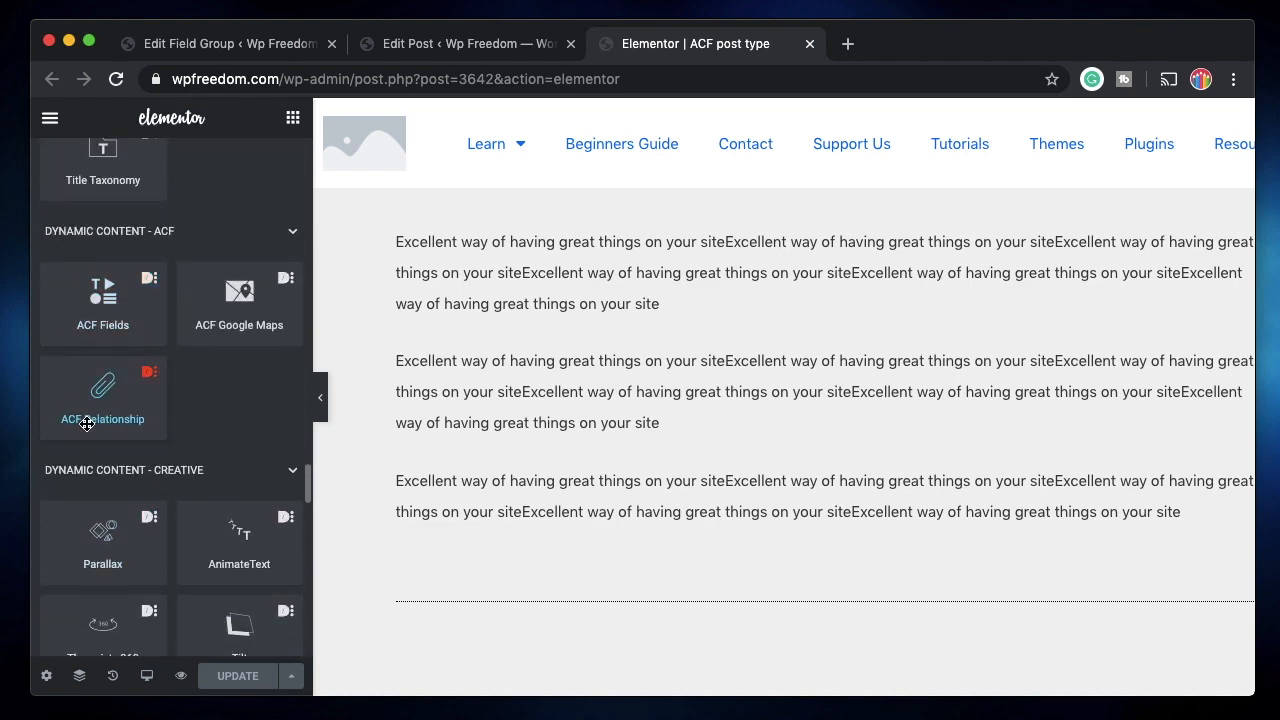
drag(96, 400, 548, 542)
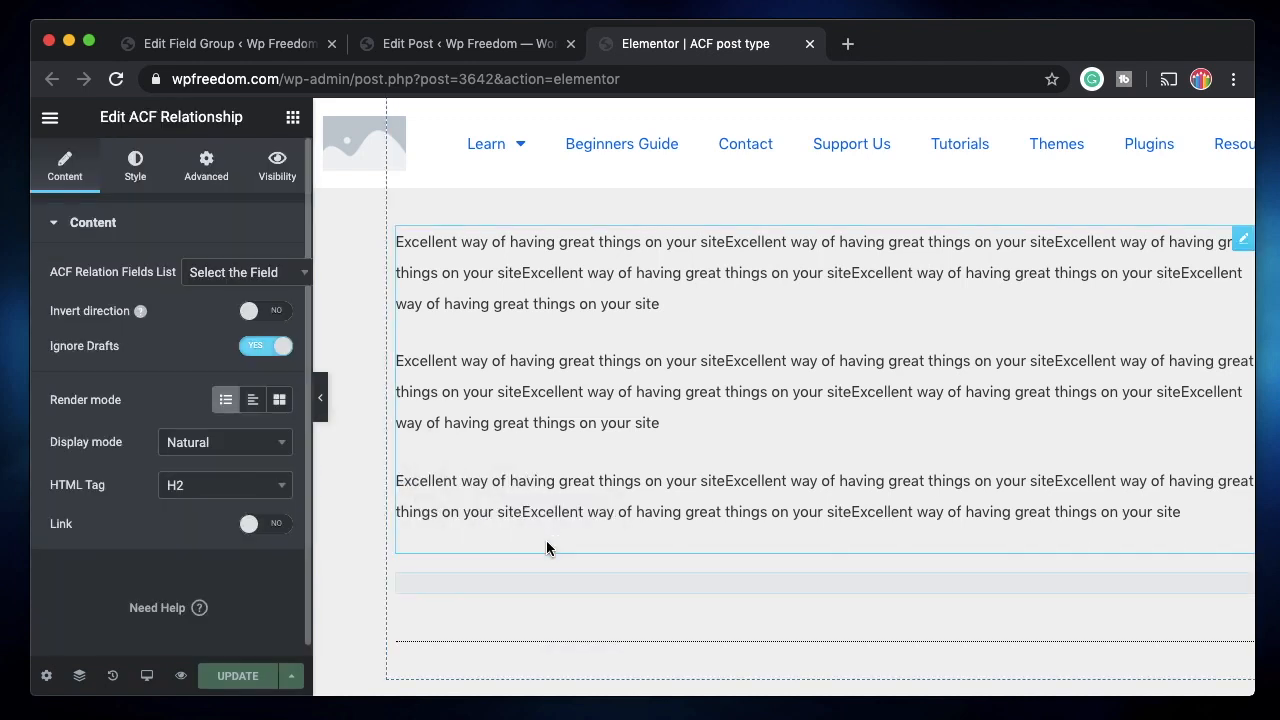
click(228, 273)
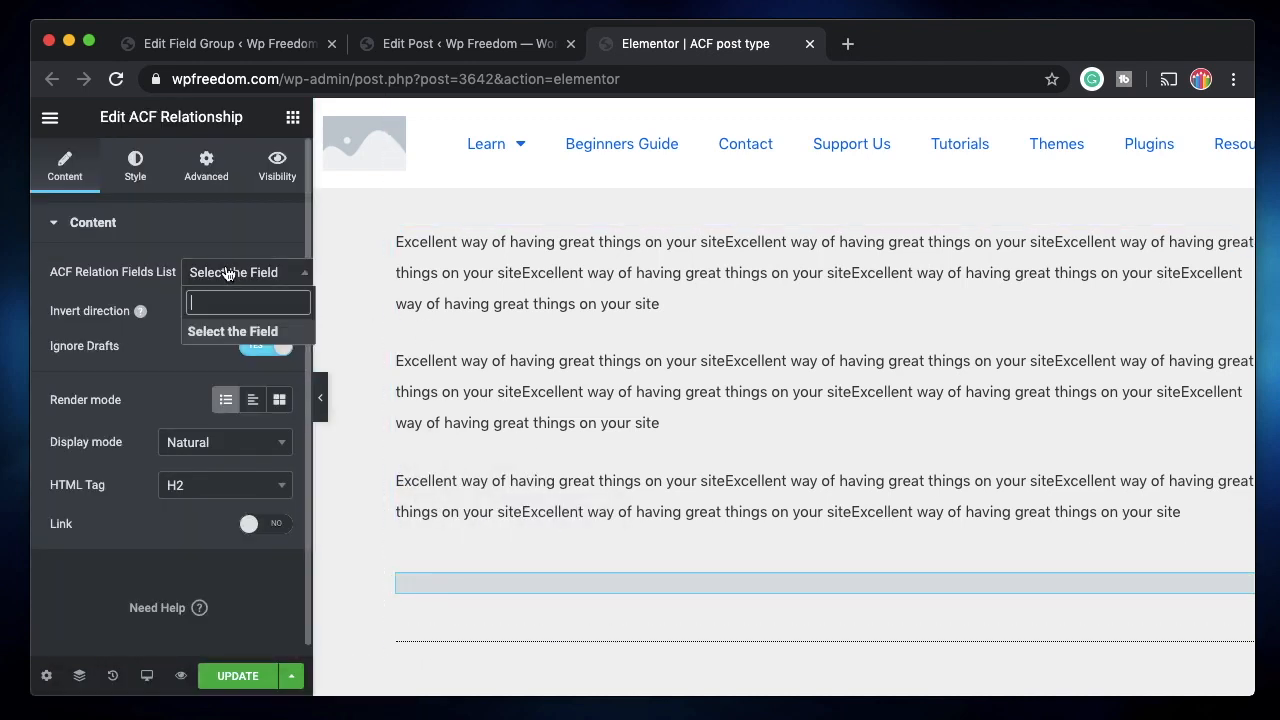
click(229, 274)
Update the template and reload the Elementor editor.
click(237, 677)
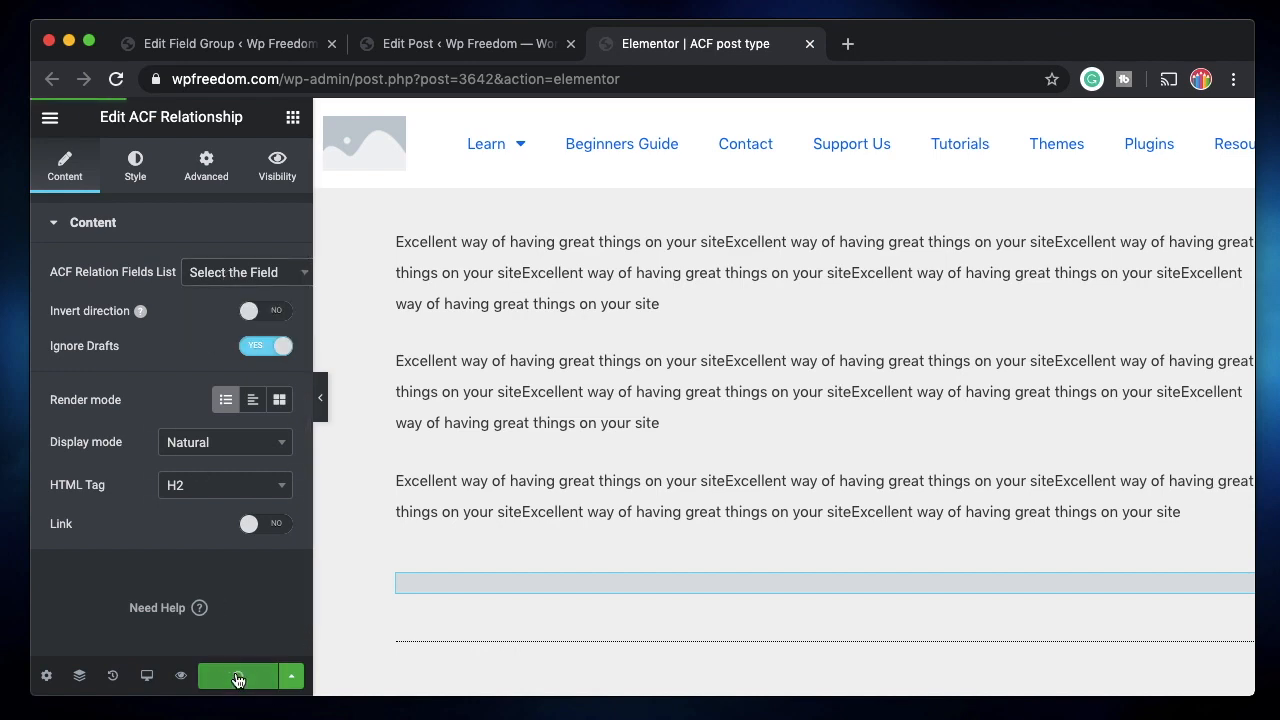
click(448, 55)
click(674, 51)
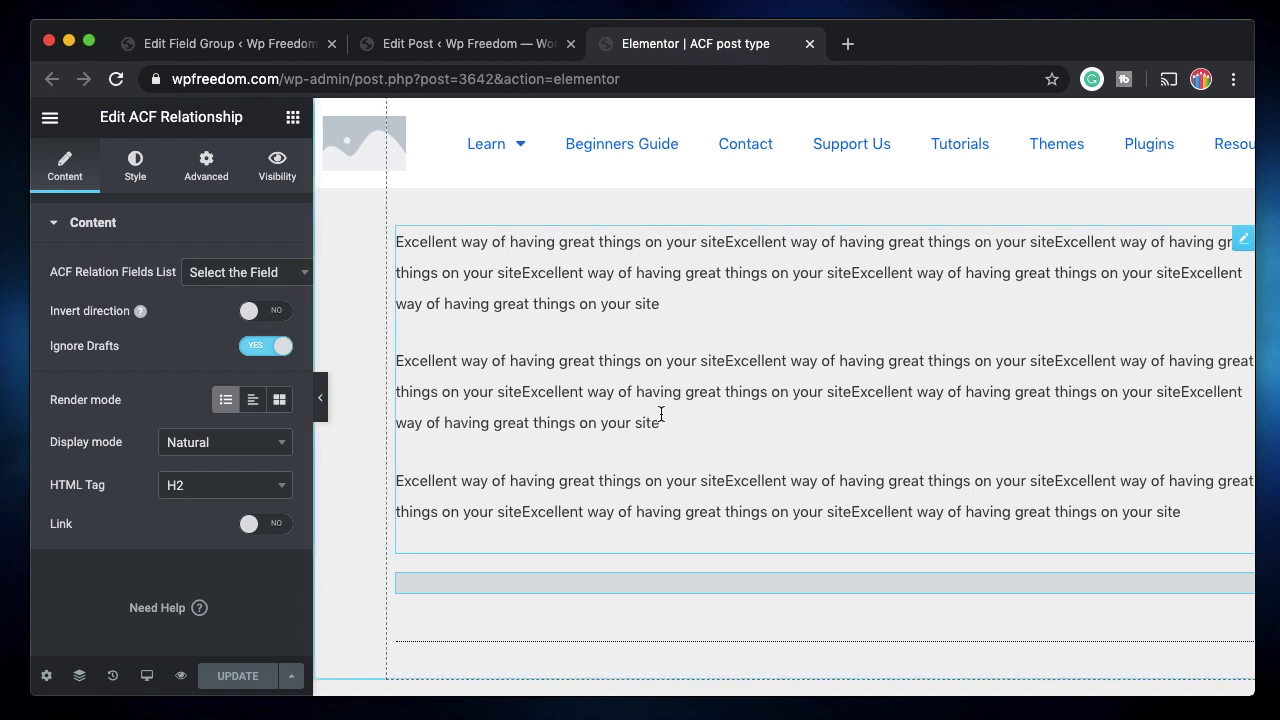
click(116, 80)
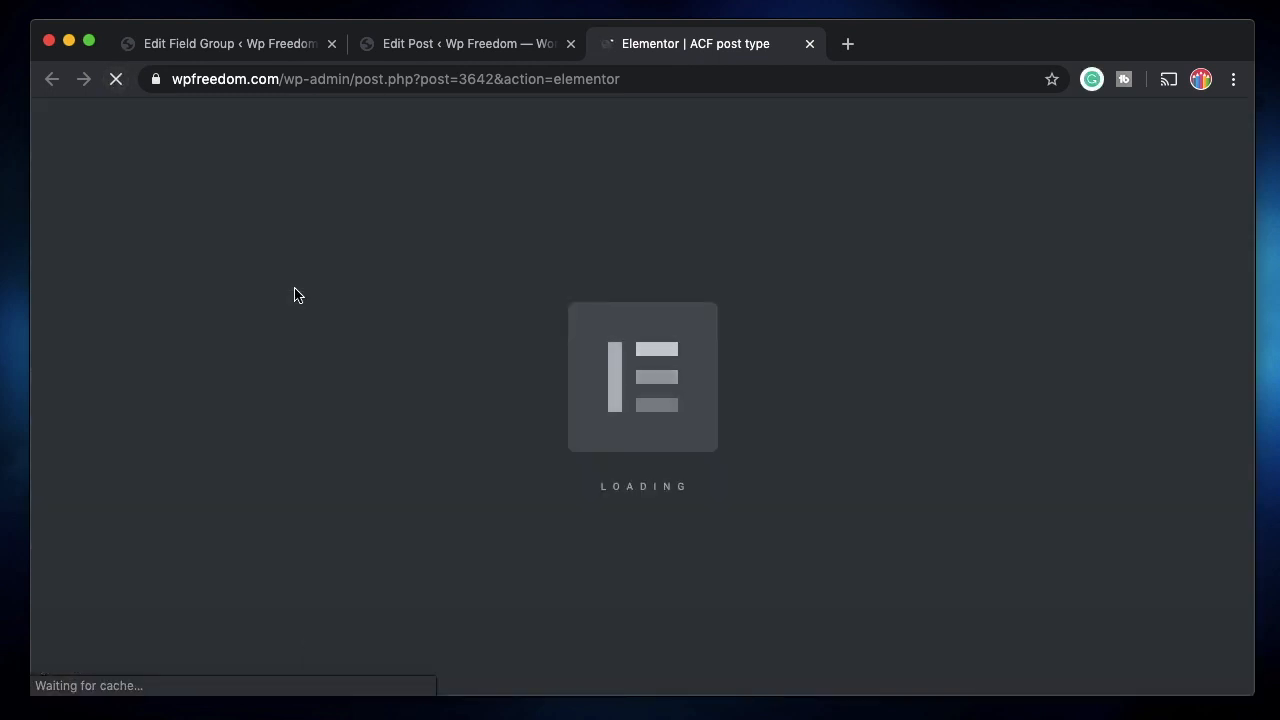
Check the Edit Field Group tab, then scroll the reloaded template to the empty relationship widget.
click(300, 44)
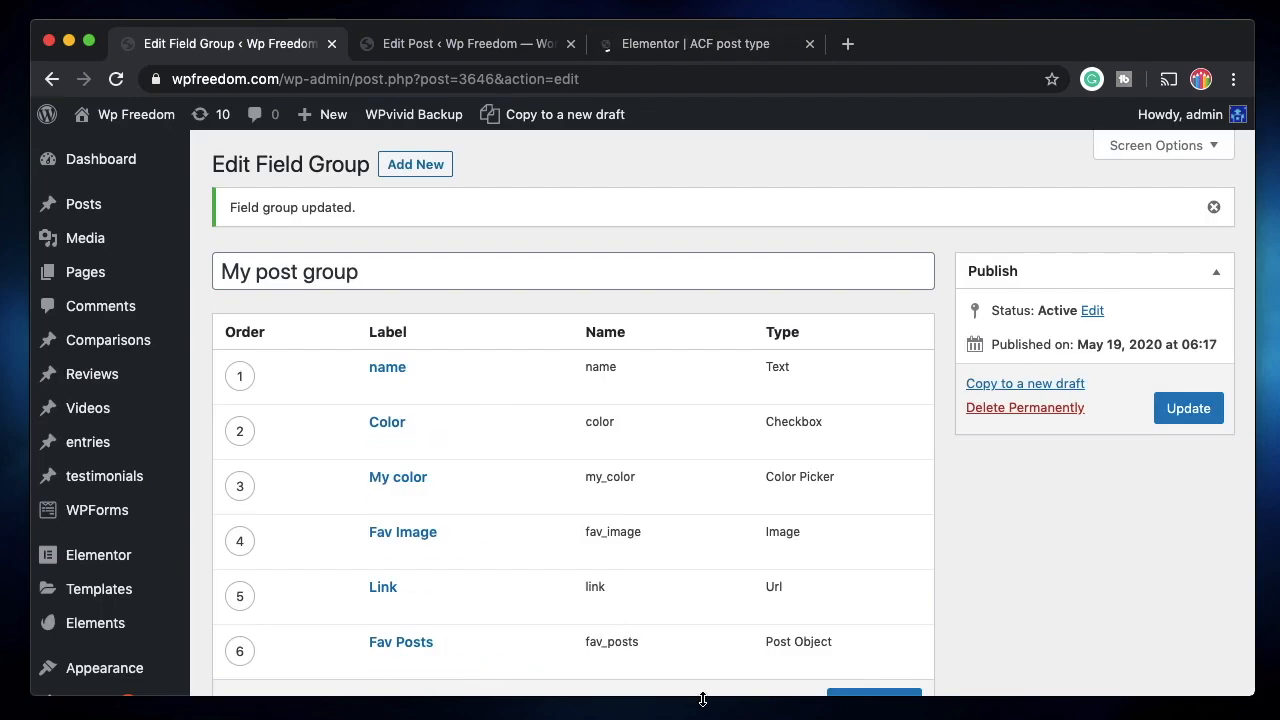
click(696, 48)
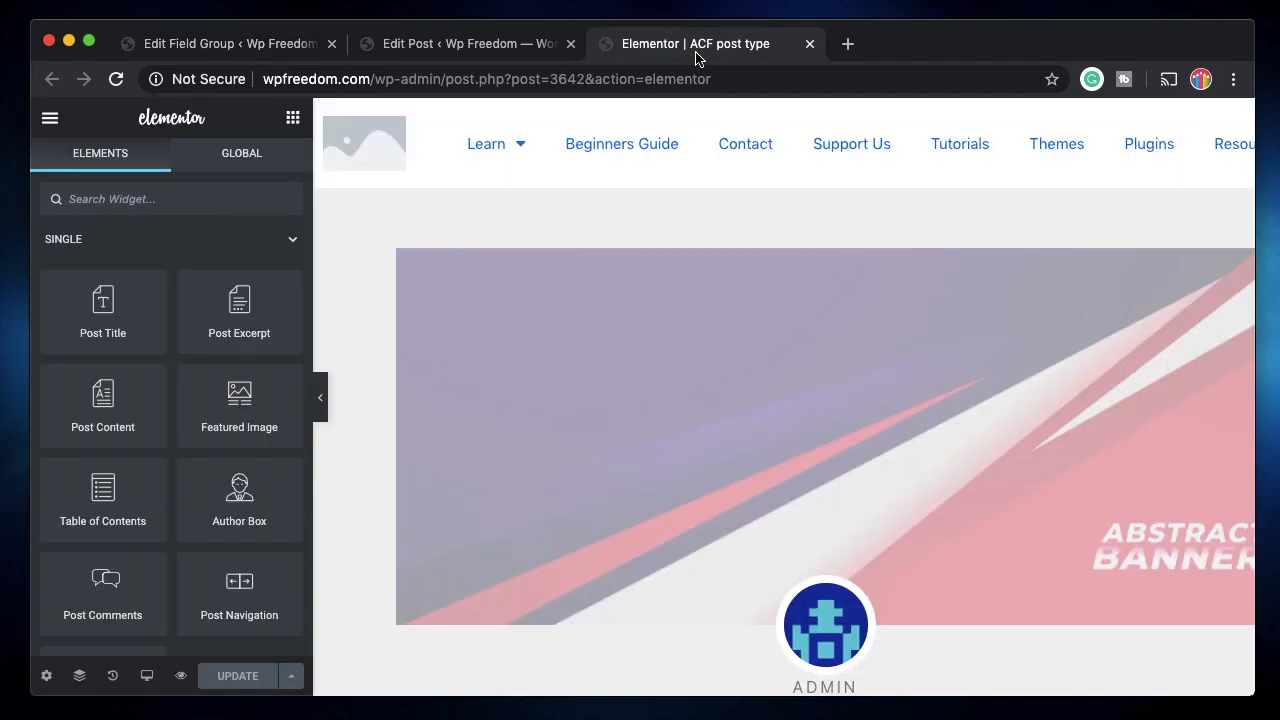
scroll(700, 434, down, 10)
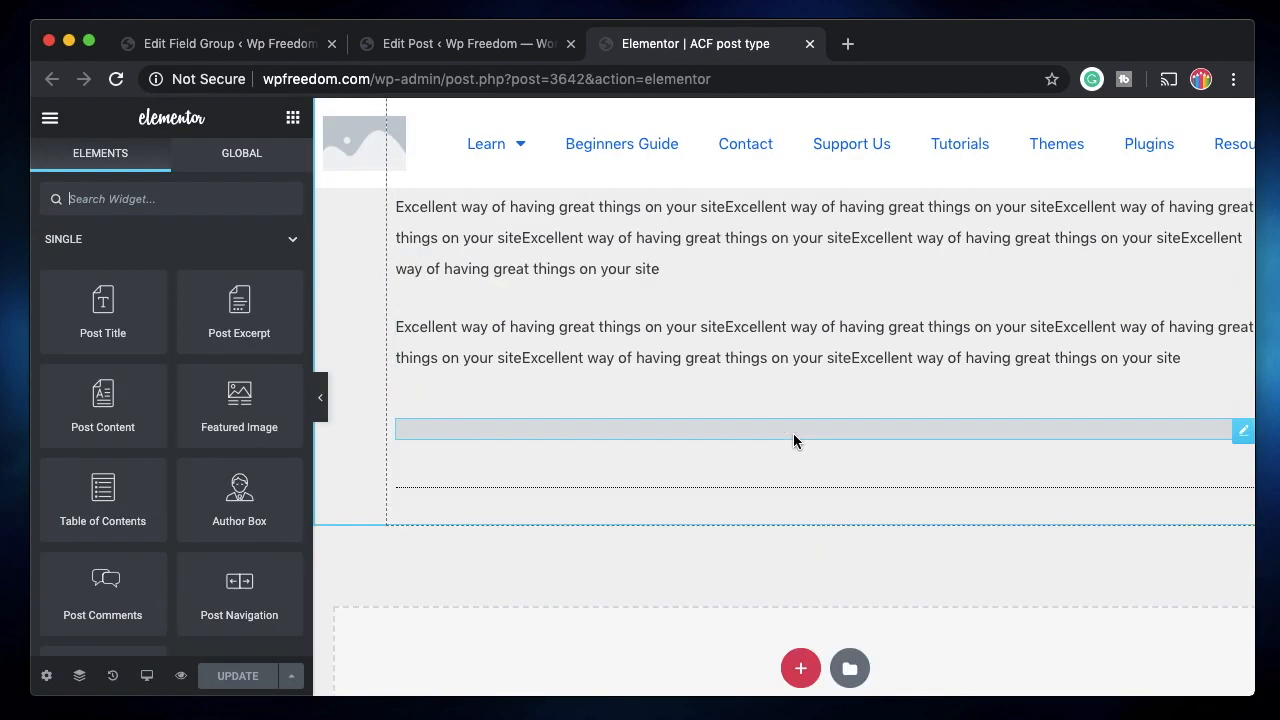
Link the relationship widget to the Fav Posts field and try the Text render mode.
click(793, 440)
click(241, 273)
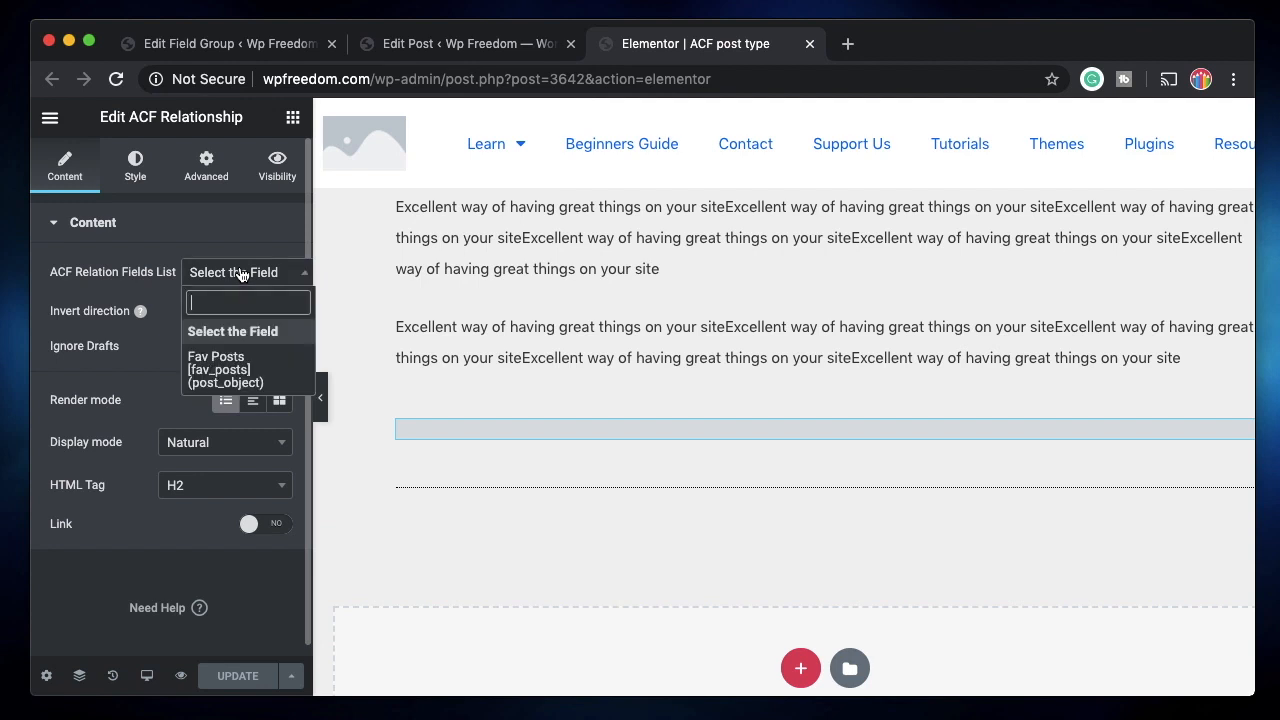
click(228, 373)
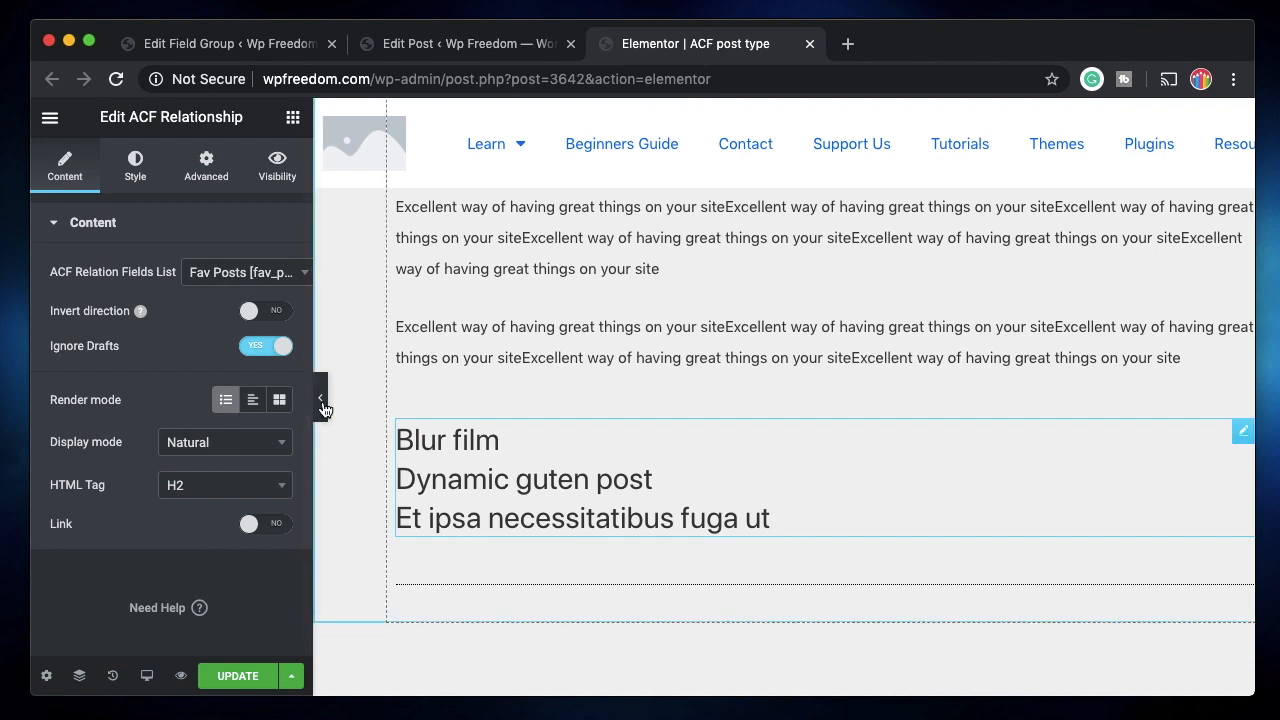
click(252, 400)
scroll(206, 534, down, 1)
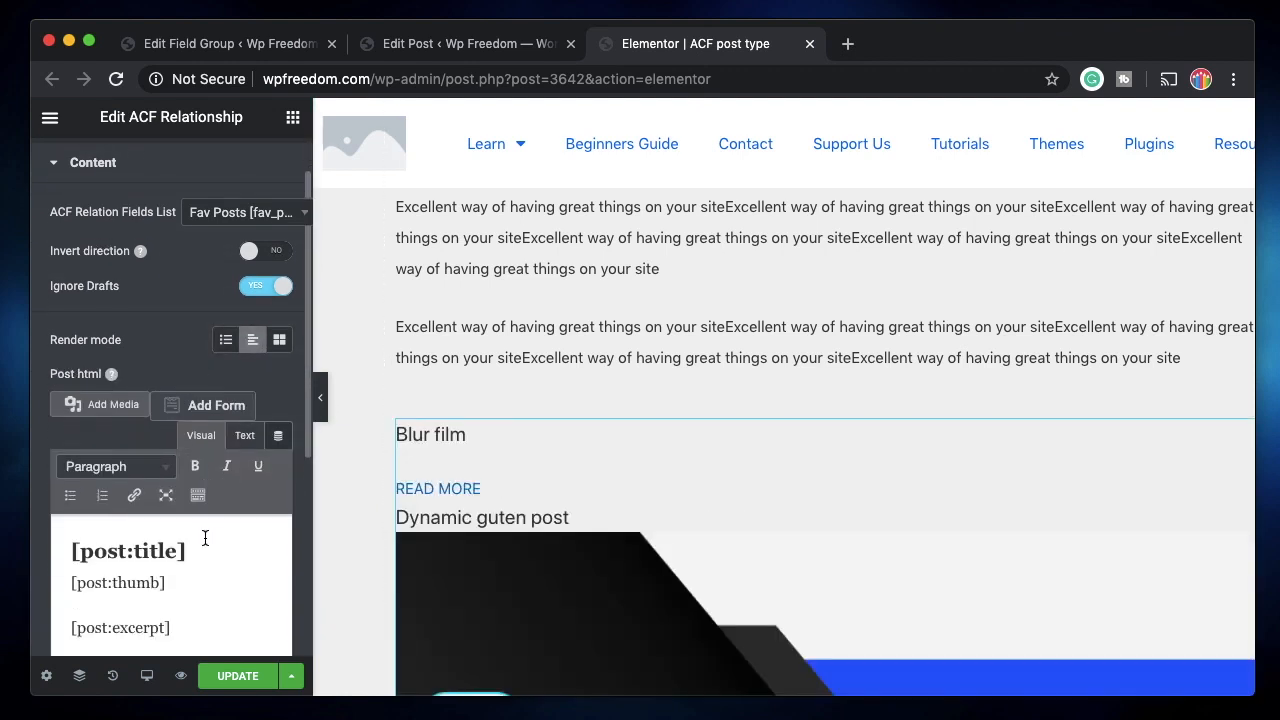
scroll(477, 540, down, 4)
scroll(475, 538, up, 2)
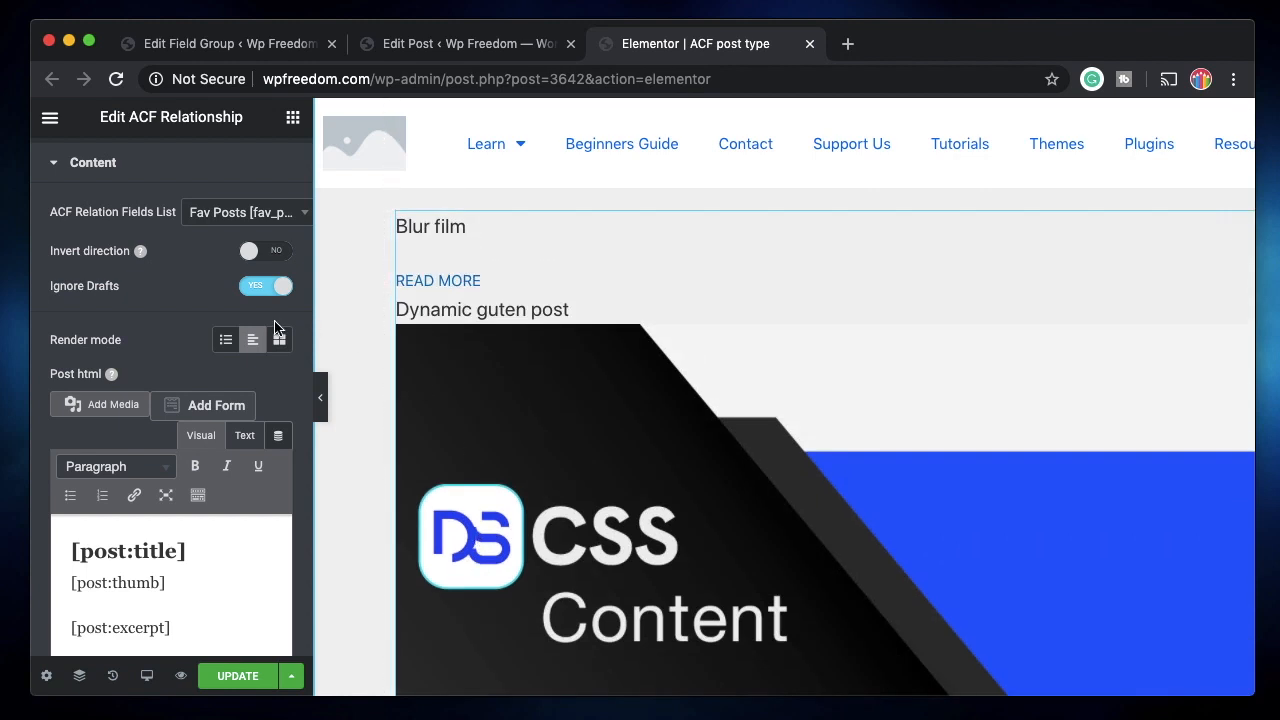
scroll(171, 306, down, 1)
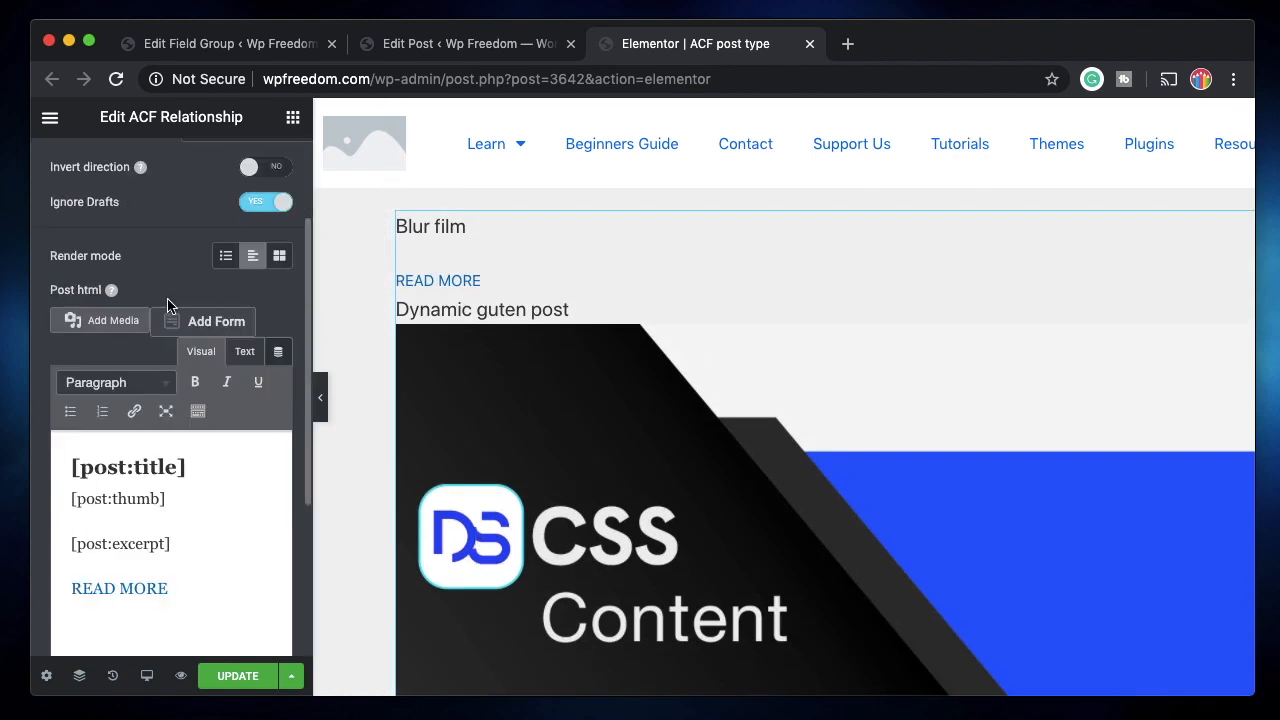
scroll(171, 306, up, 2)
Try the Tabs display mode, switching between the Fav Posts tabs in the preview.
click(226, 400)
click(224, 442)
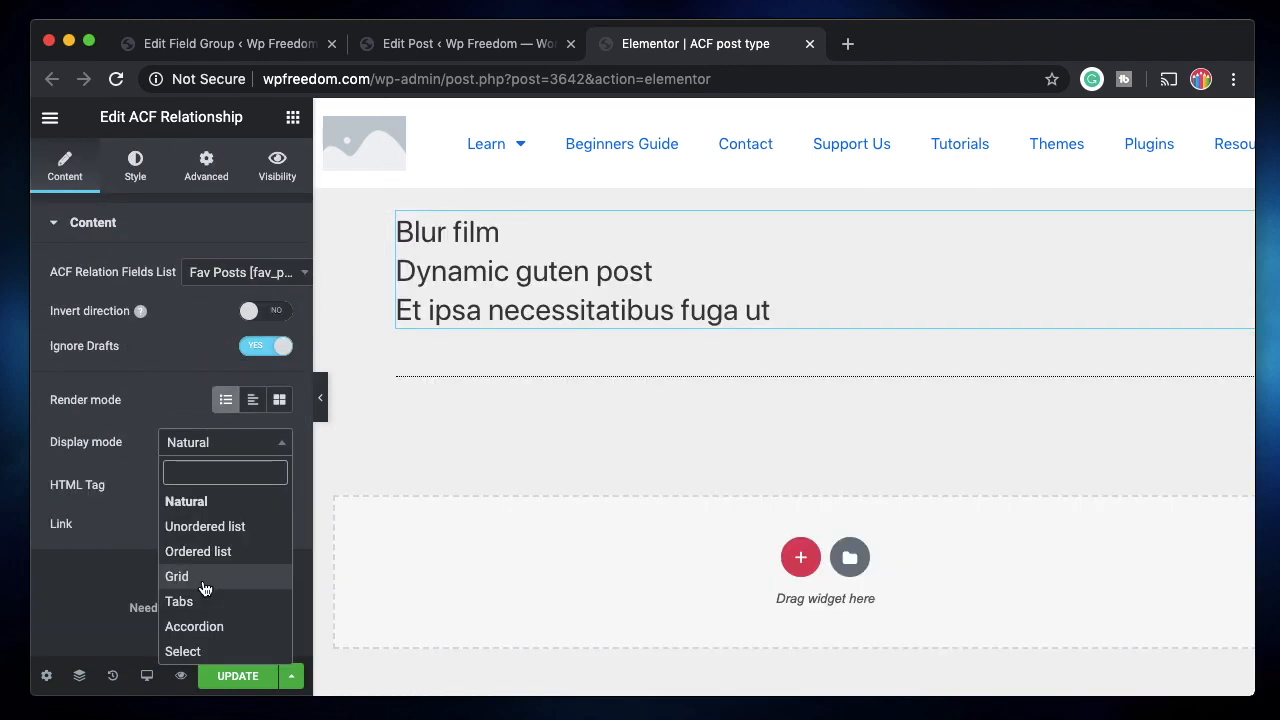
click(203, 600)
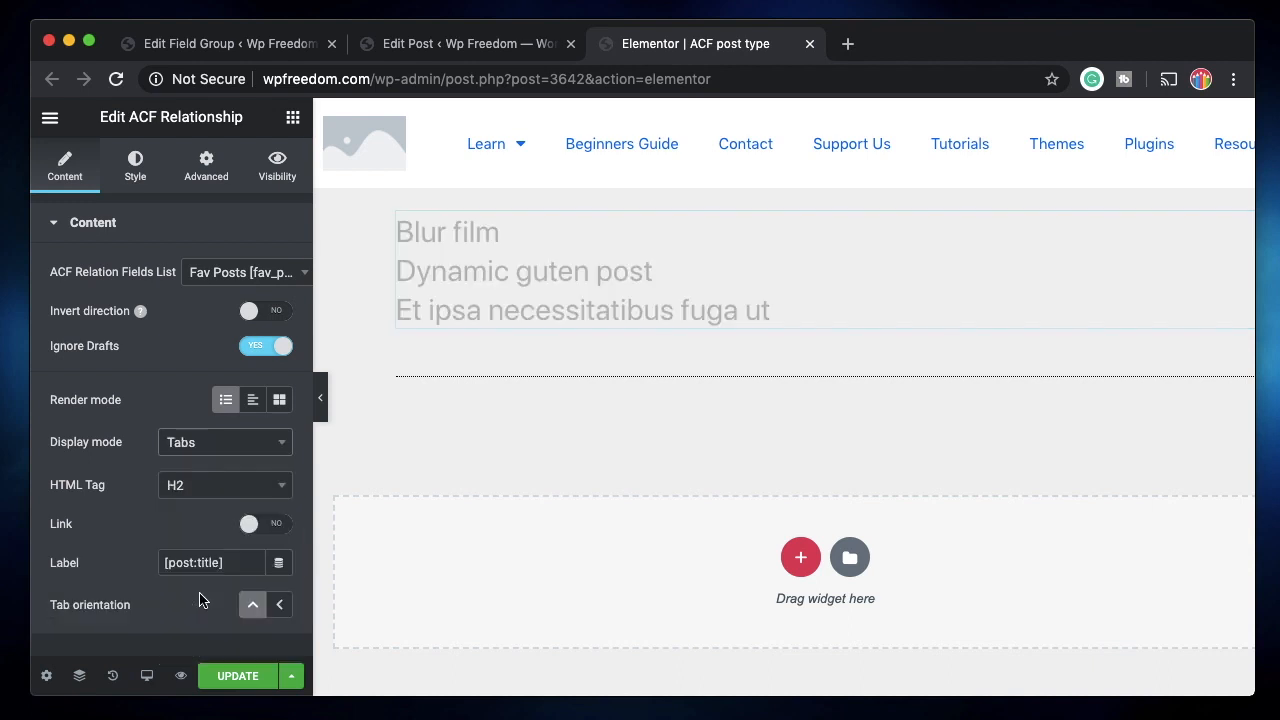
click(665, 242)
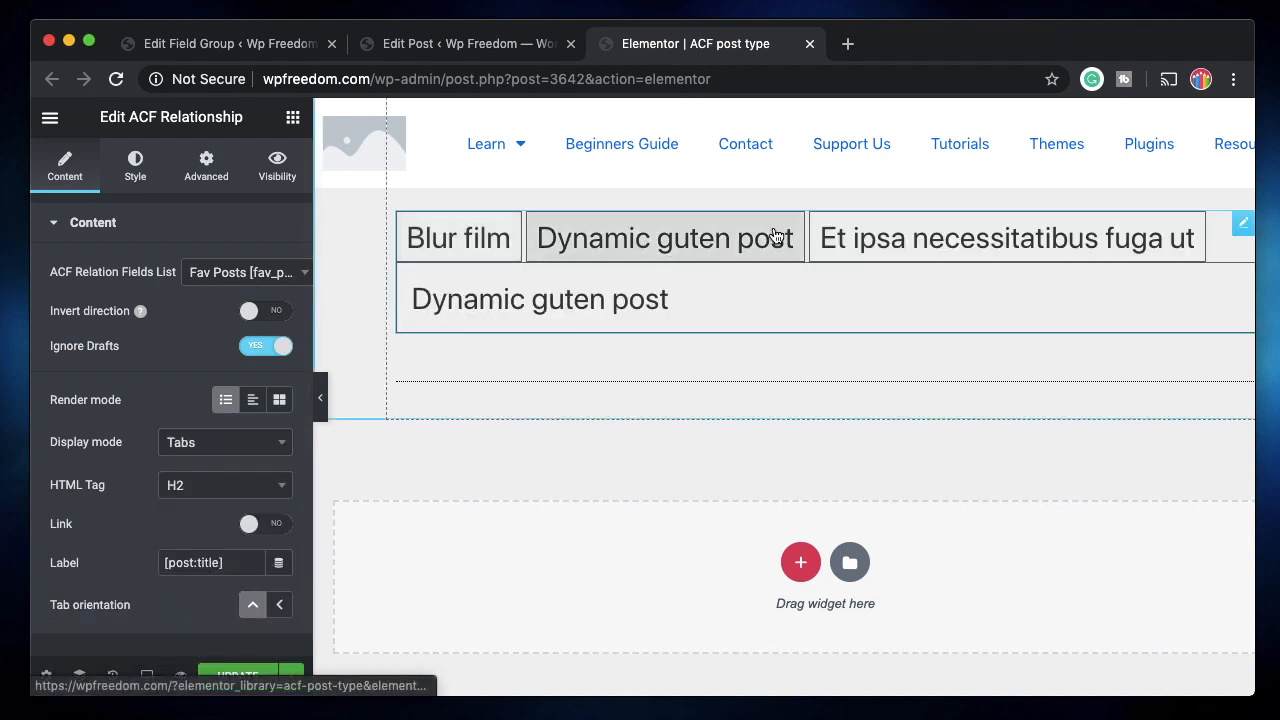
click(963, 237)
click(253, 400)
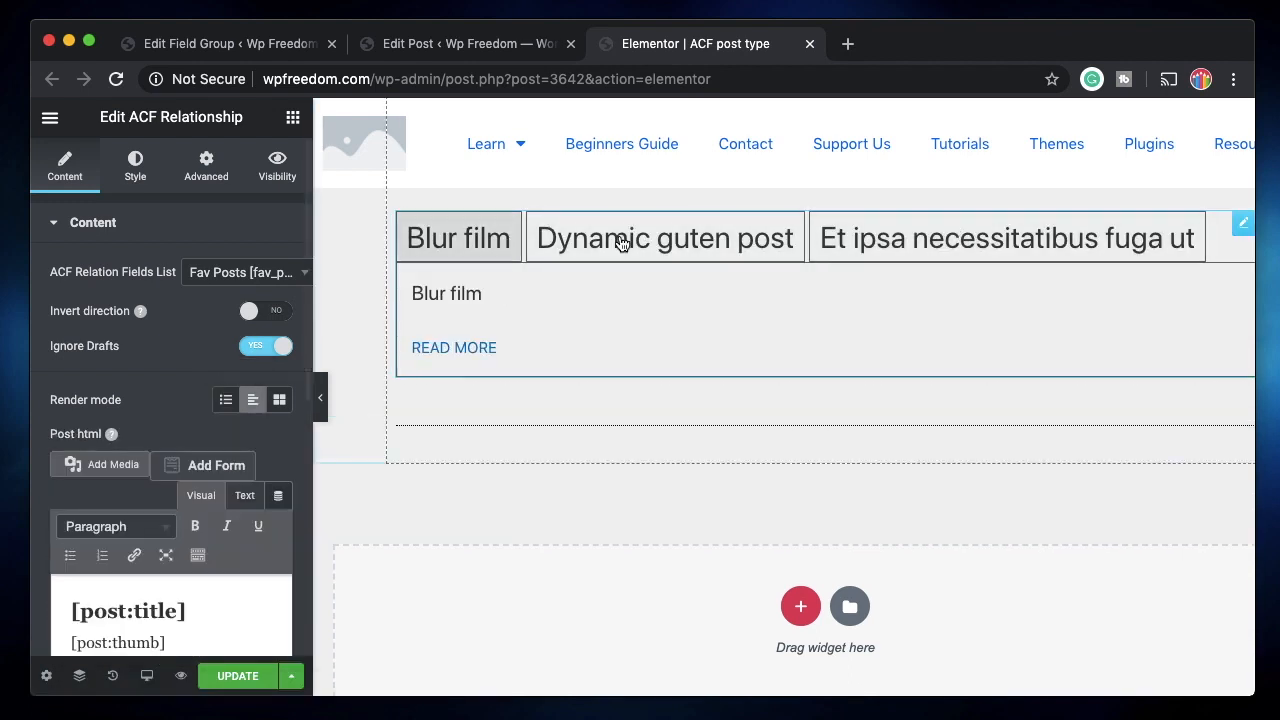
click(606, 245)
click(494, 258)
scroll(170, 500, down, 1)
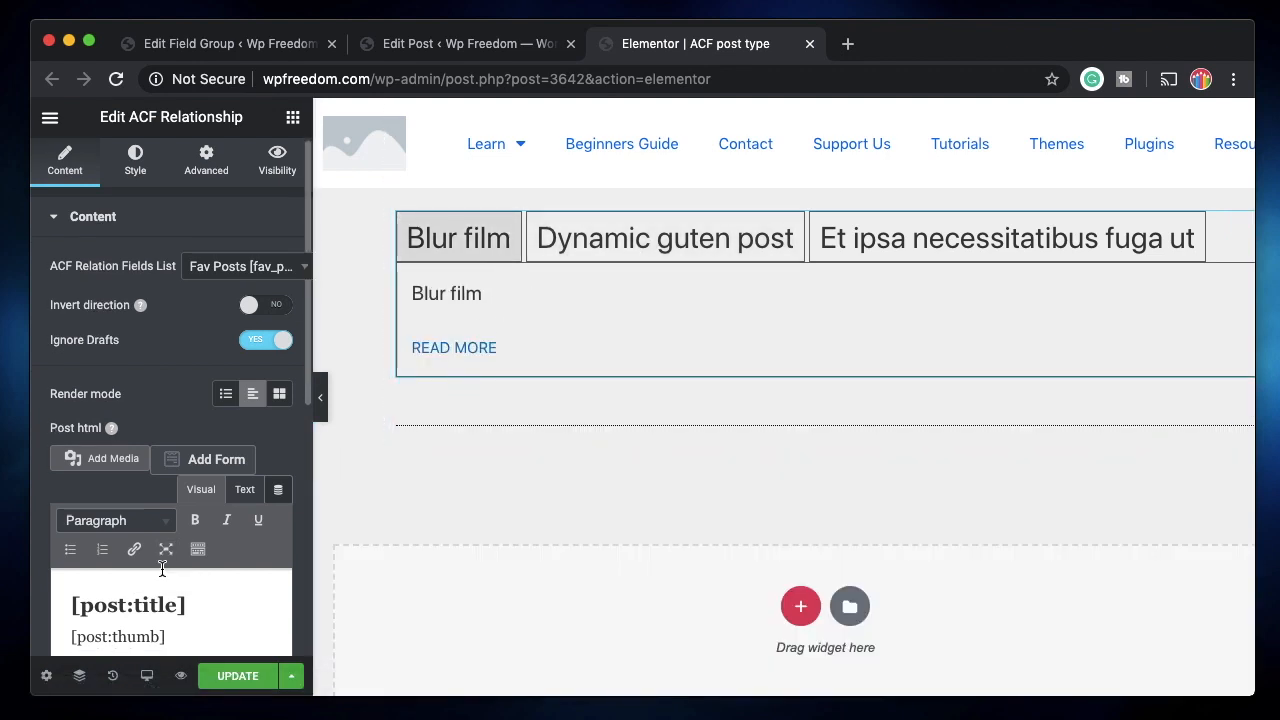
scroll(185, 420, down, 3)
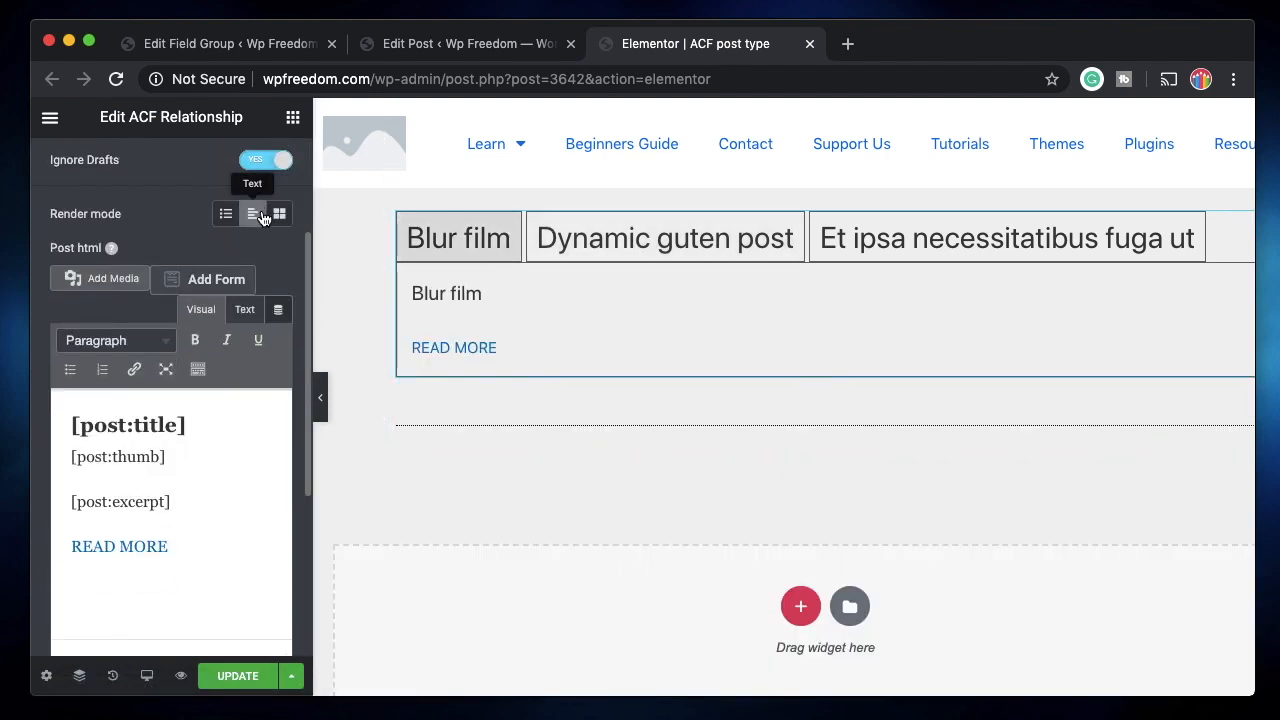
Review the [post:title], [post:thumb] and [post:excerpt] template placeholders and flip through the tabs.
triple_click(125, 425)
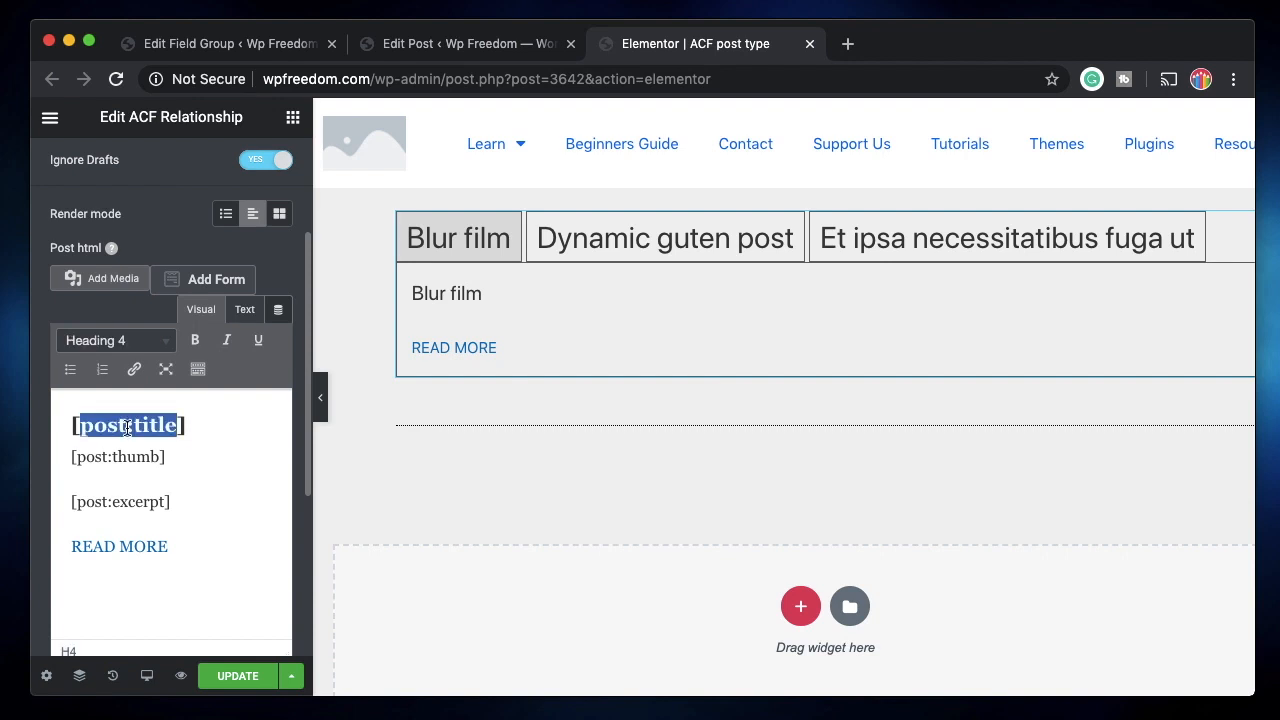
click(175, 425)
triple_click(175, 425)
click(153, 447)
triple_click(153, 450)
triple_click(150, 498)
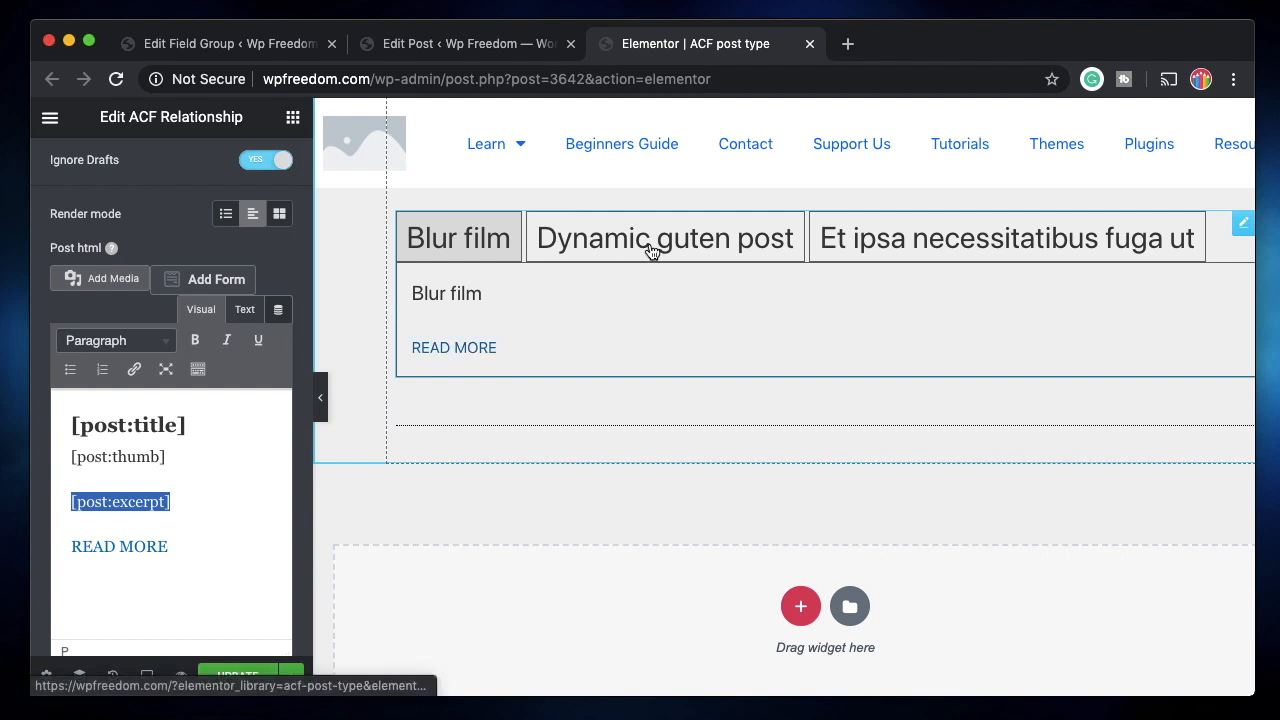
scroll(220, 266, up, 3)
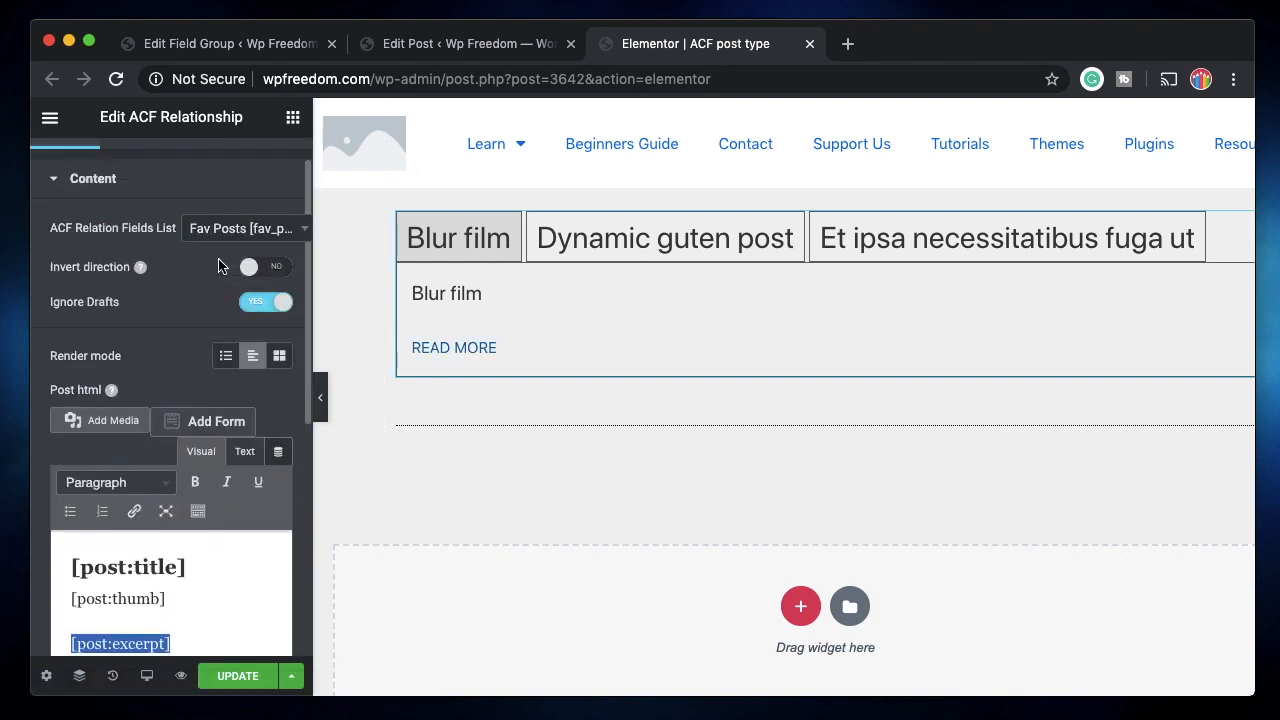
scroll(218, 266, down, 4)
click(726, 244)
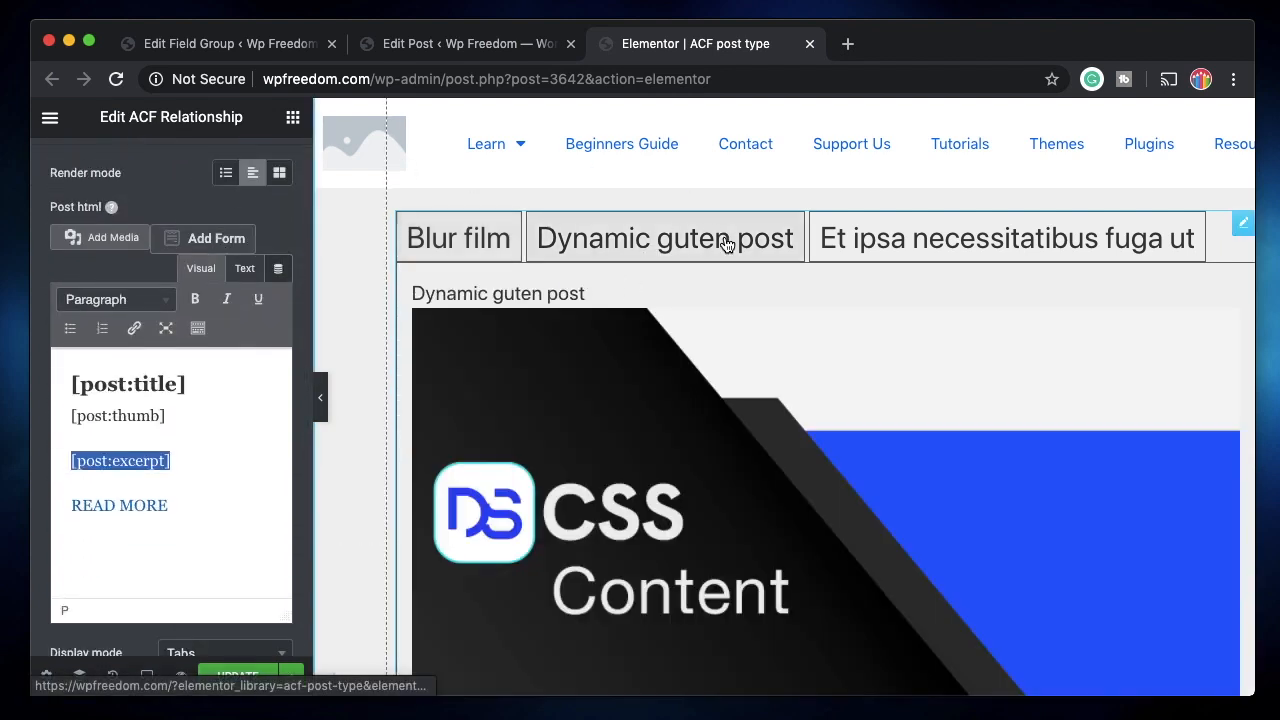
click(900, 244)
click(721, 250)
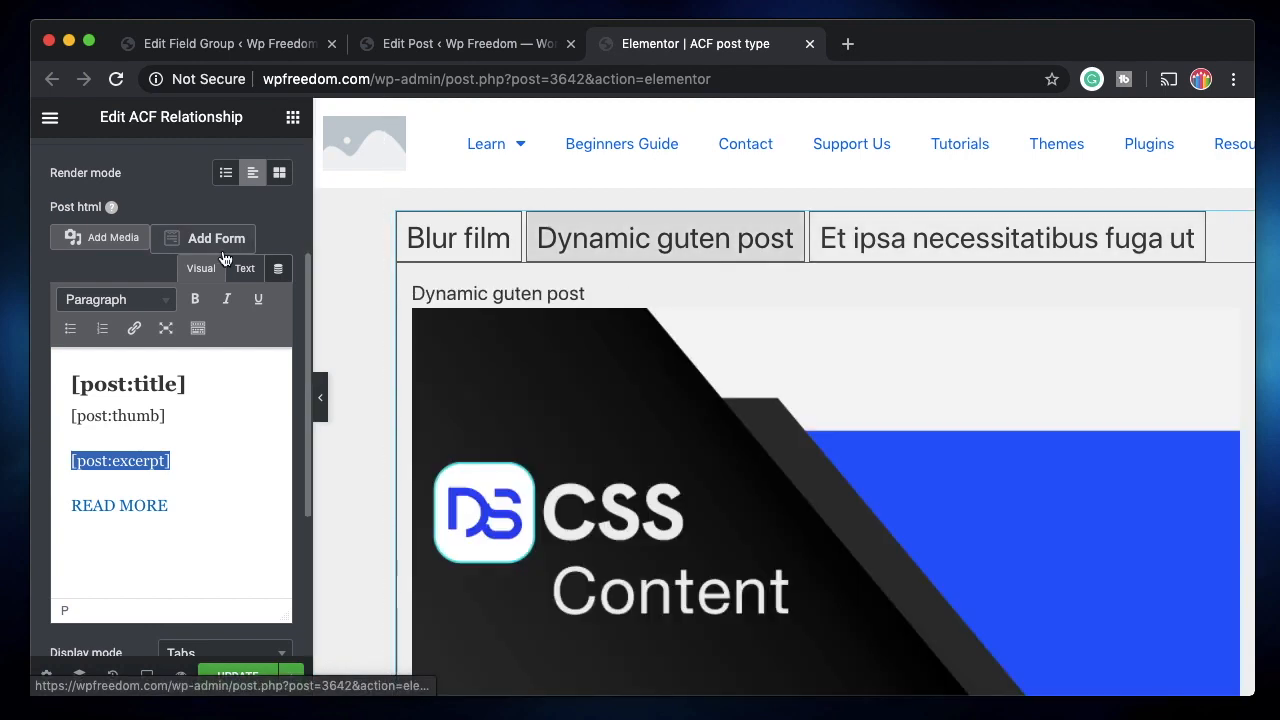
scroll(224, 259, up, 2)
Set Display mode to Accordion and Render mode to Text.
click(226, 318)
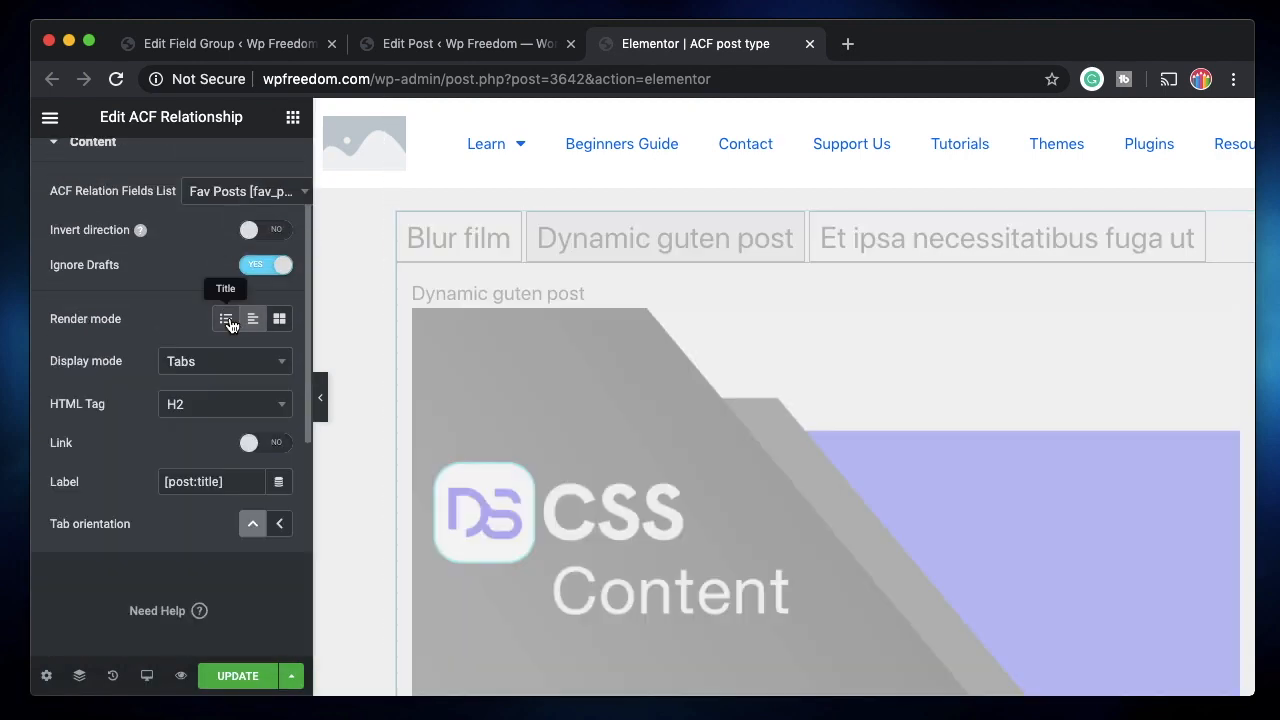
click(178, 369)
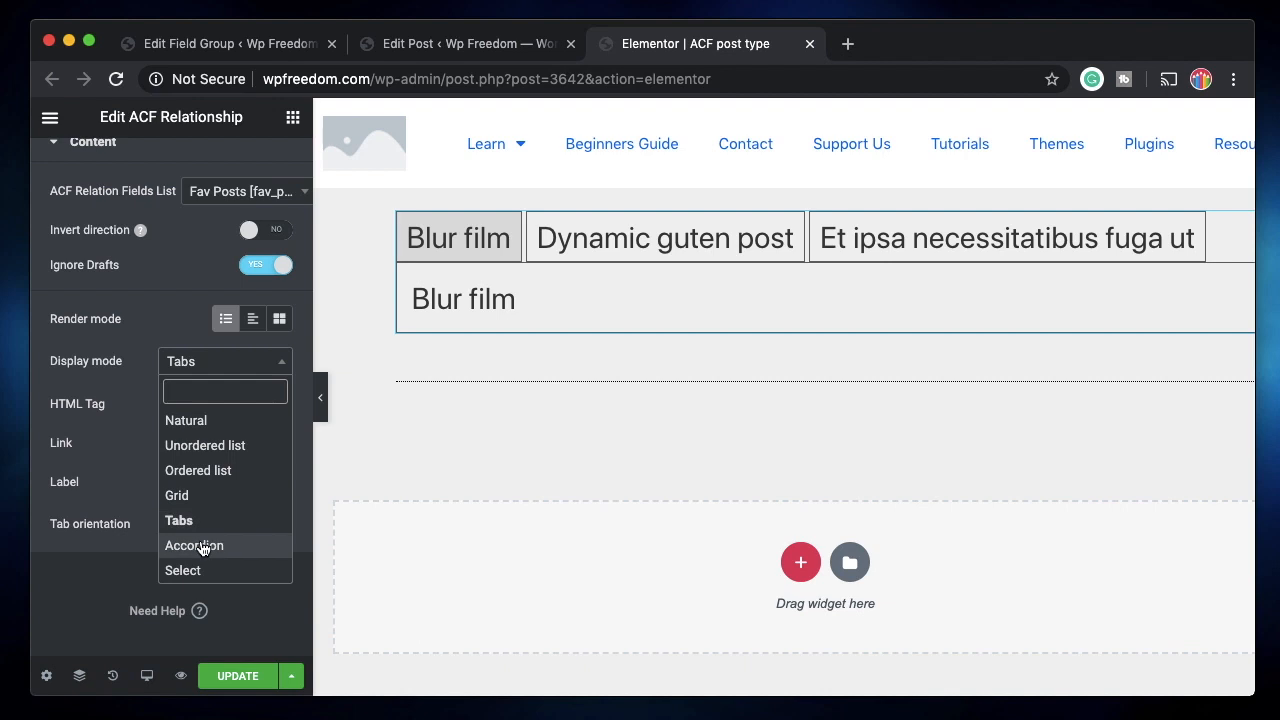
click(201, 546)
click(250, 320)
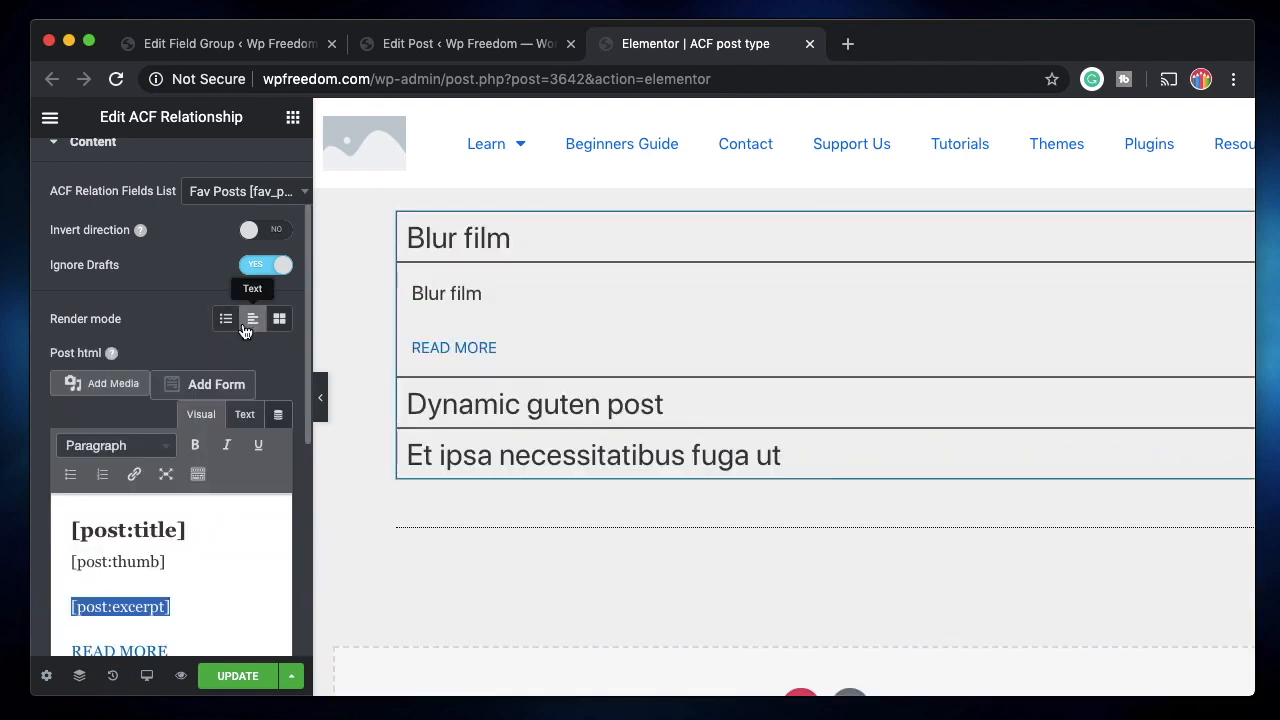
Test expanding and collapsing the Blur film accordion item in the preview.
click(485, 238)
click(478, 245)
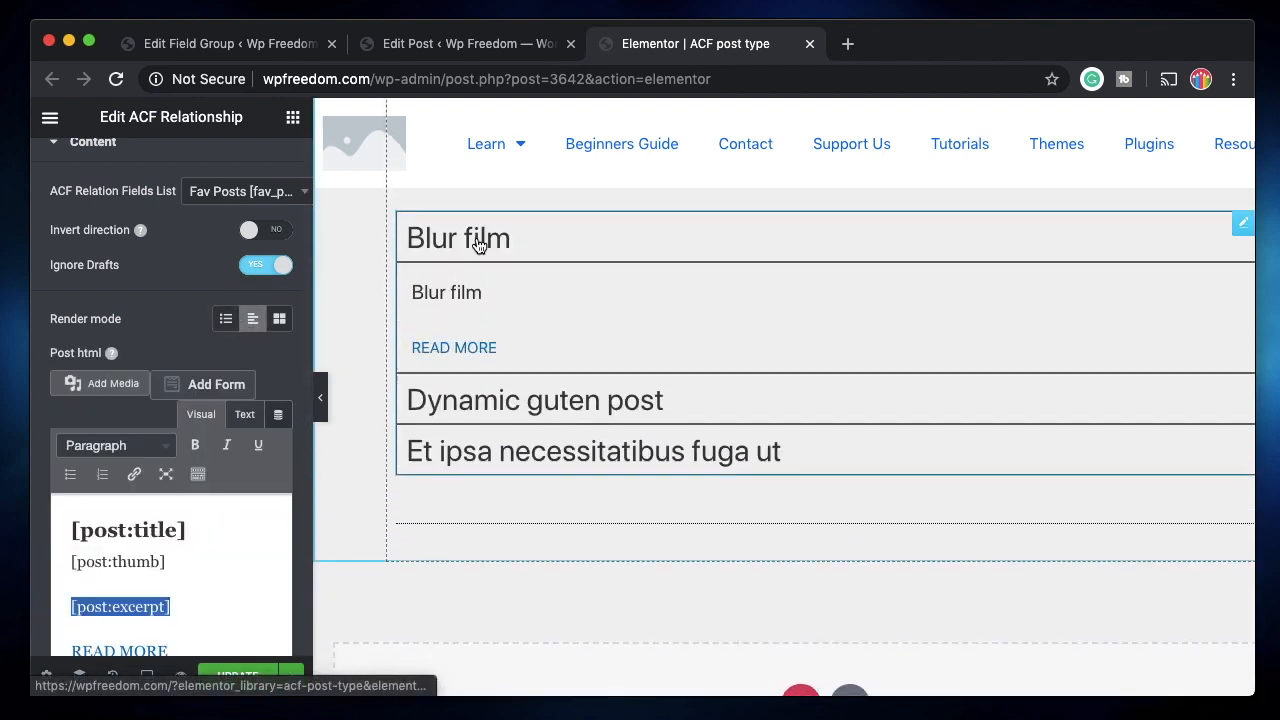
click(494, 237)
scroll(514, 377, up, 2)
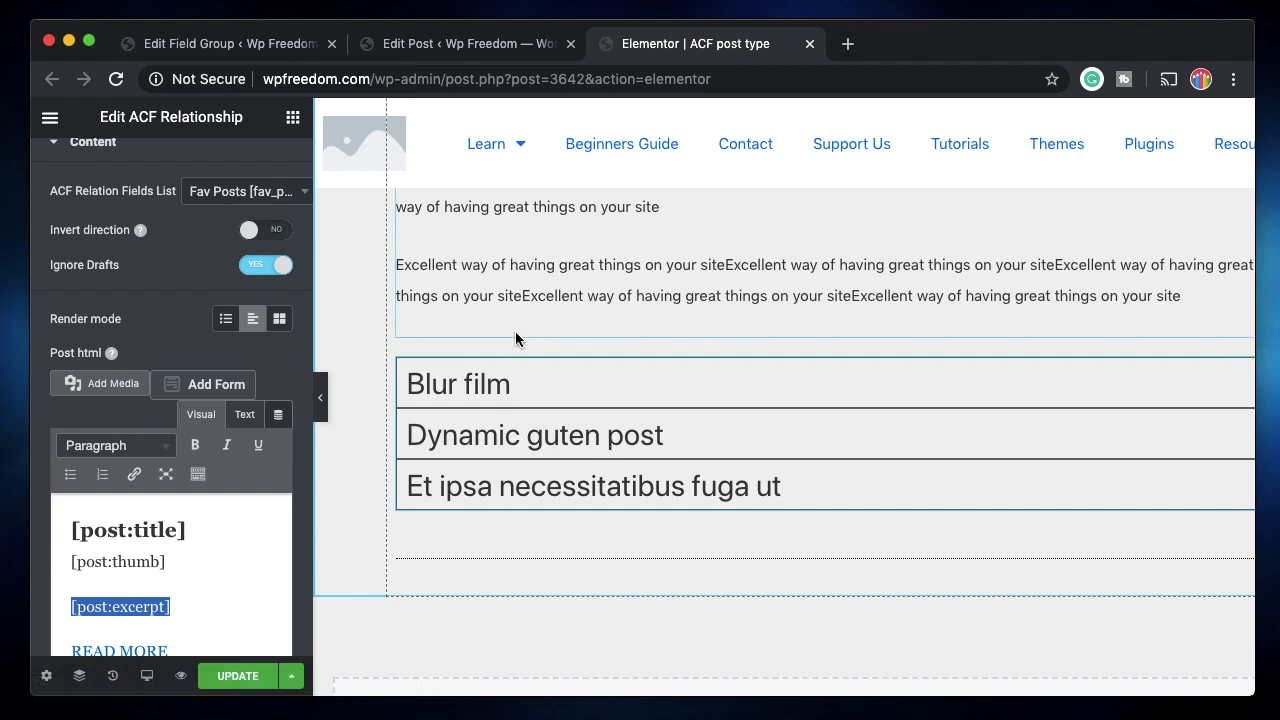
scroll(516, 336, up, 6)
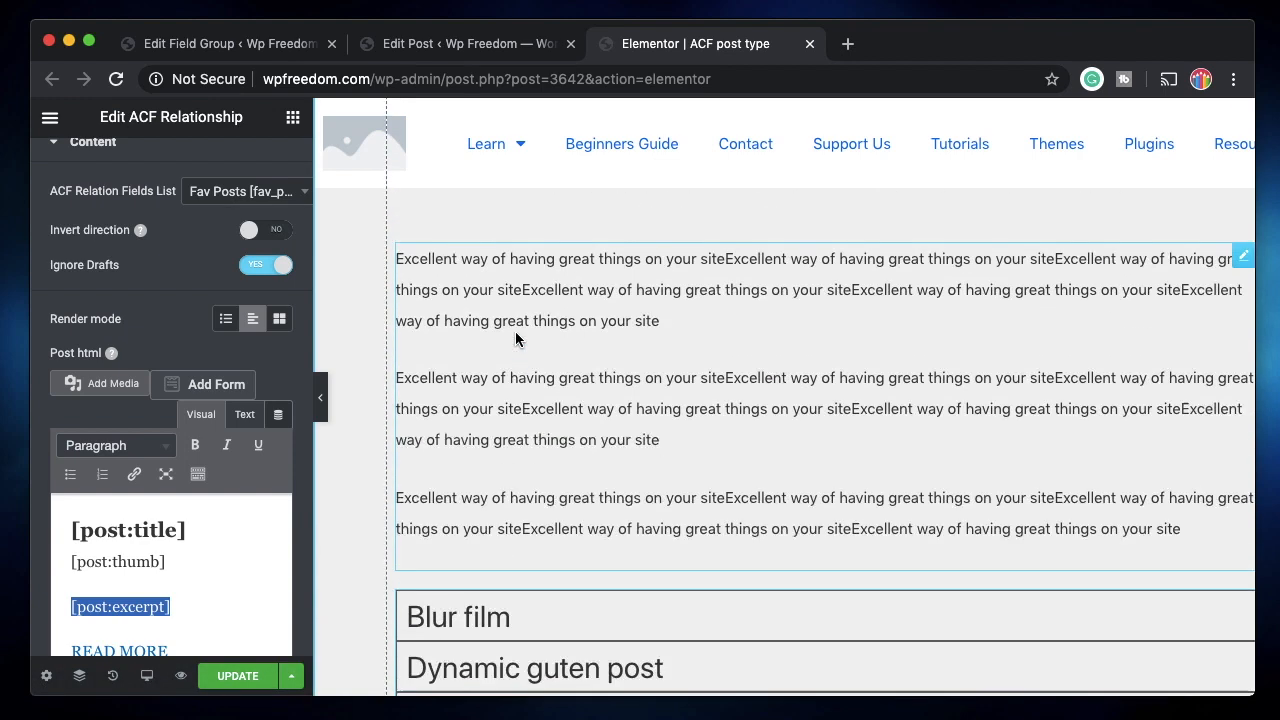
scroll(515, 339, down, 6)
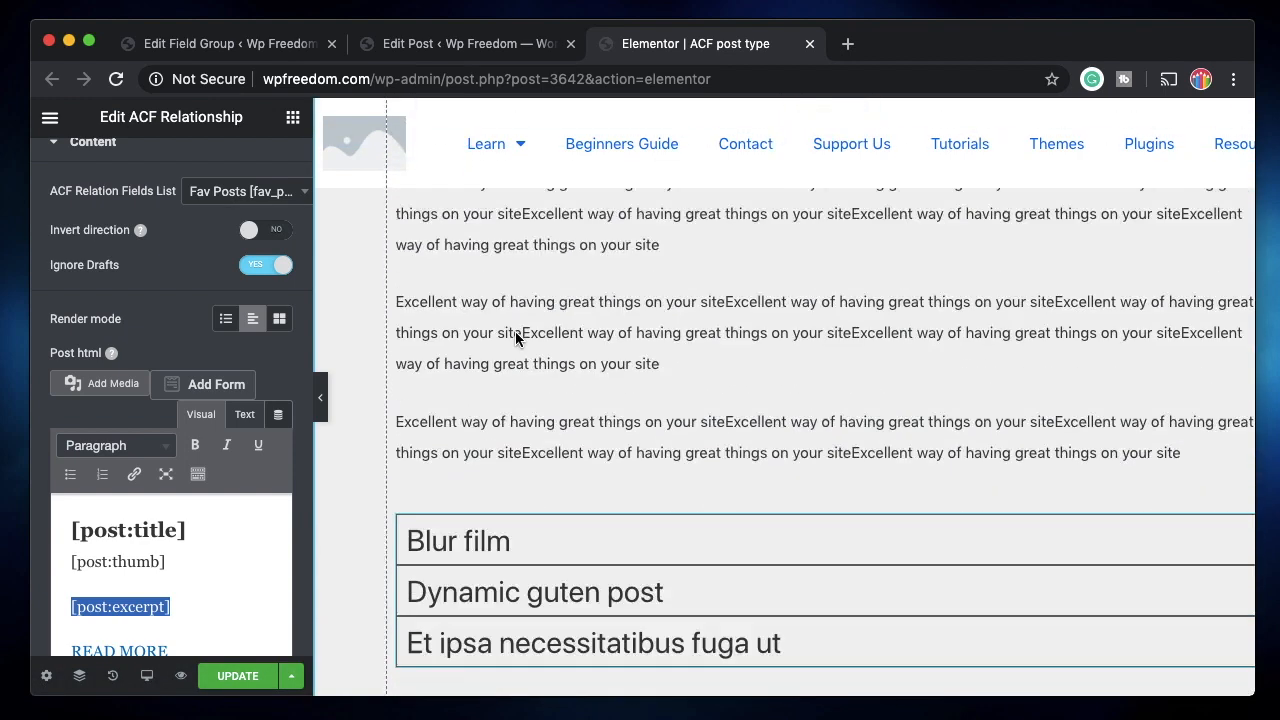
click(494, 367)
click(494, 367)
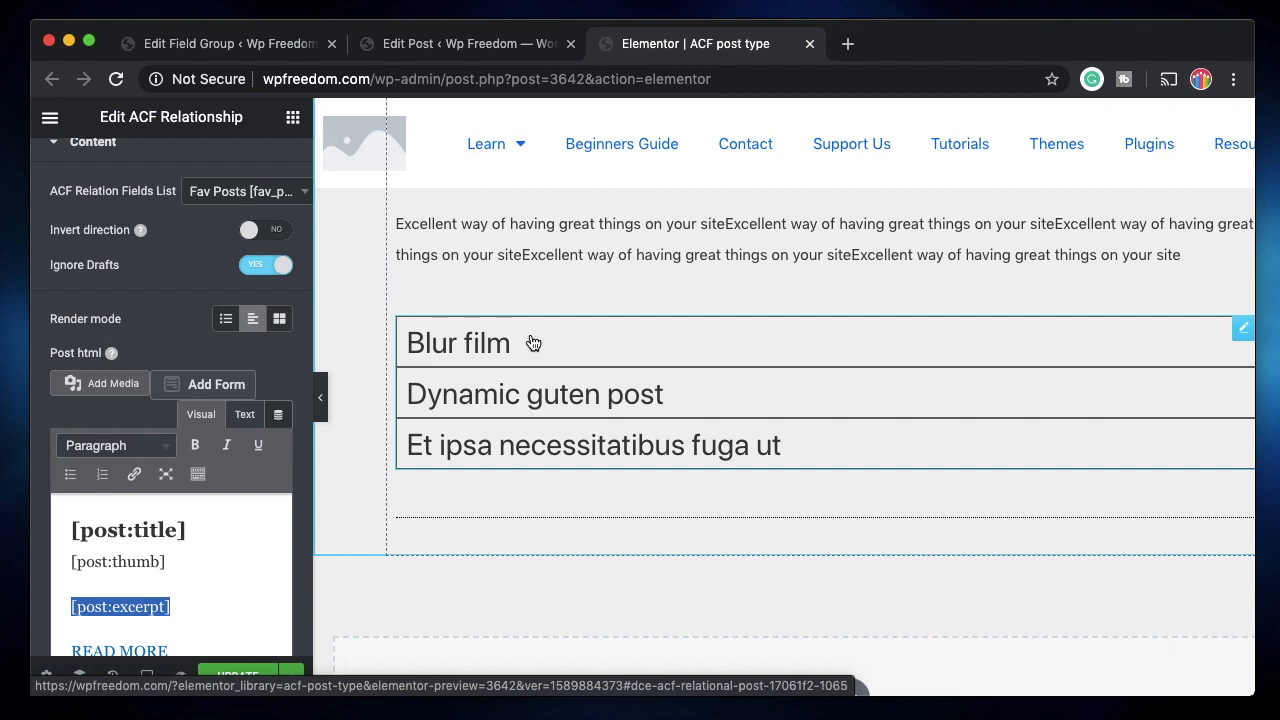
click(429, 45)
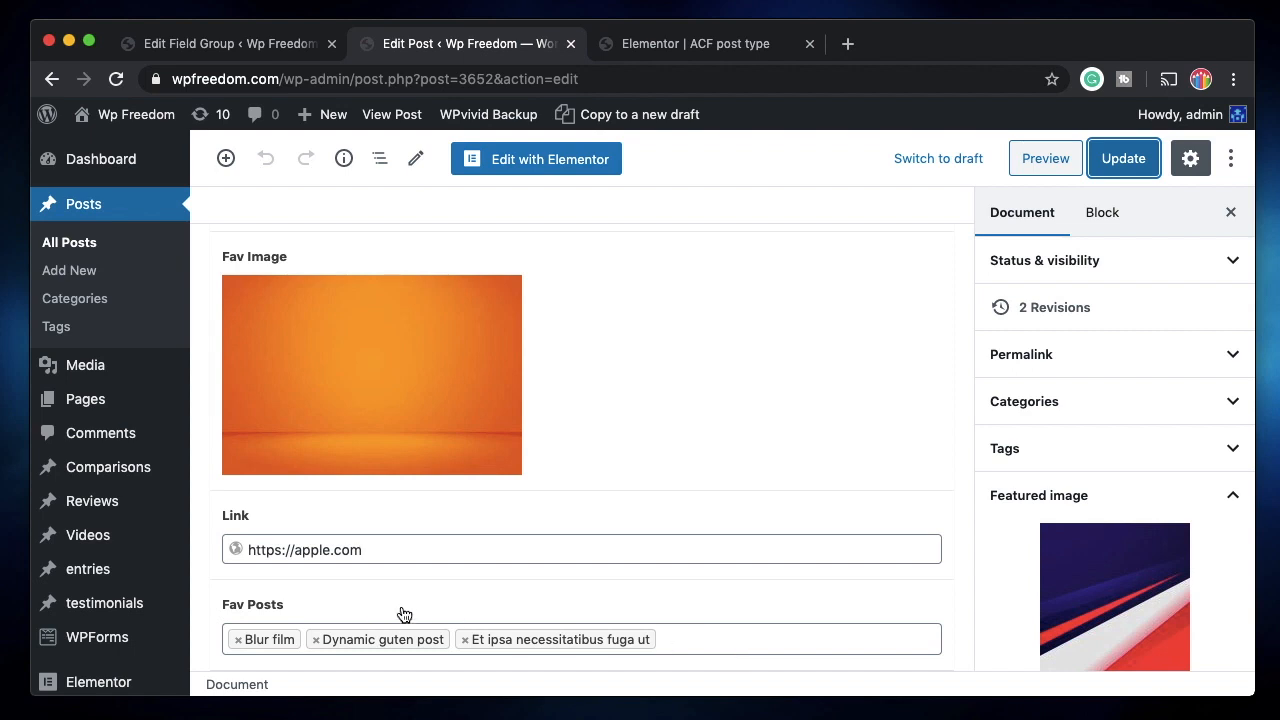
click(680, 45)
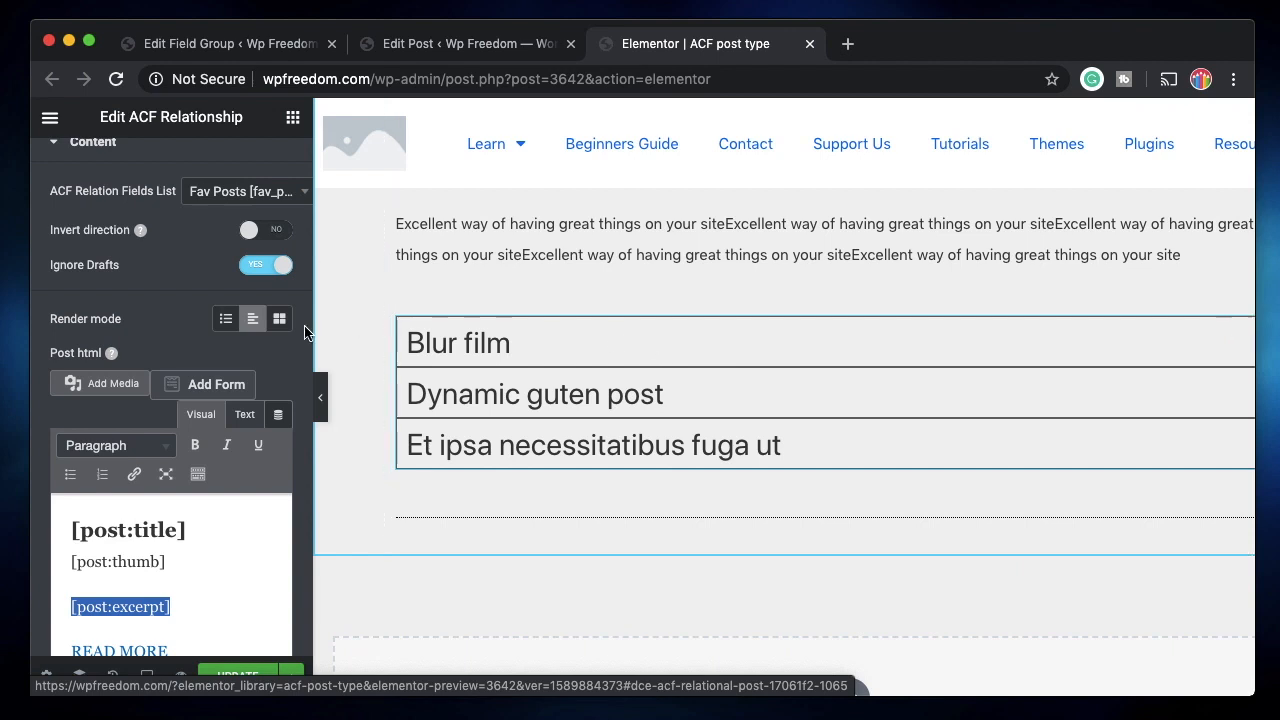
Drop an ACF Fields widget above the accordion showing the post's name field.
scroll(290, 333, up, 2)
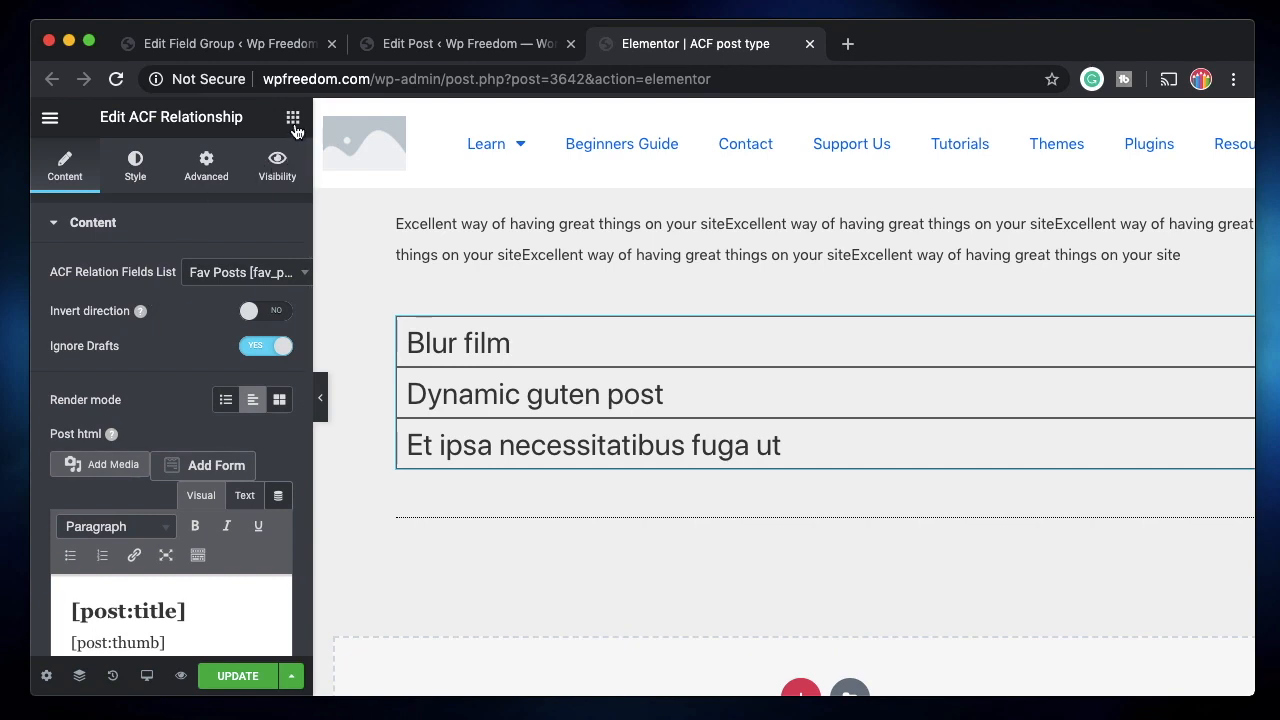
click(293, 118)
scroll(148, 508, down, 10)
scroll(148, 508, down, 15)
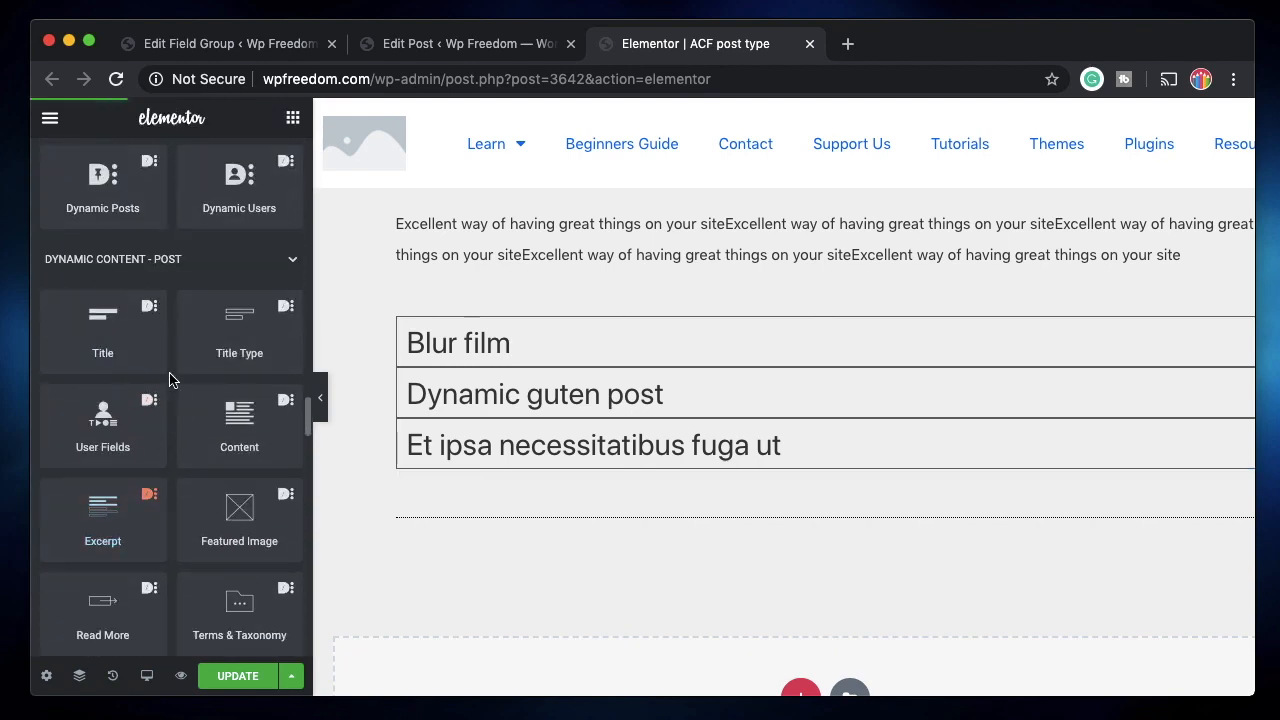
scroll(170, 380, down, 8)
scroll(170, 380, down, 3)
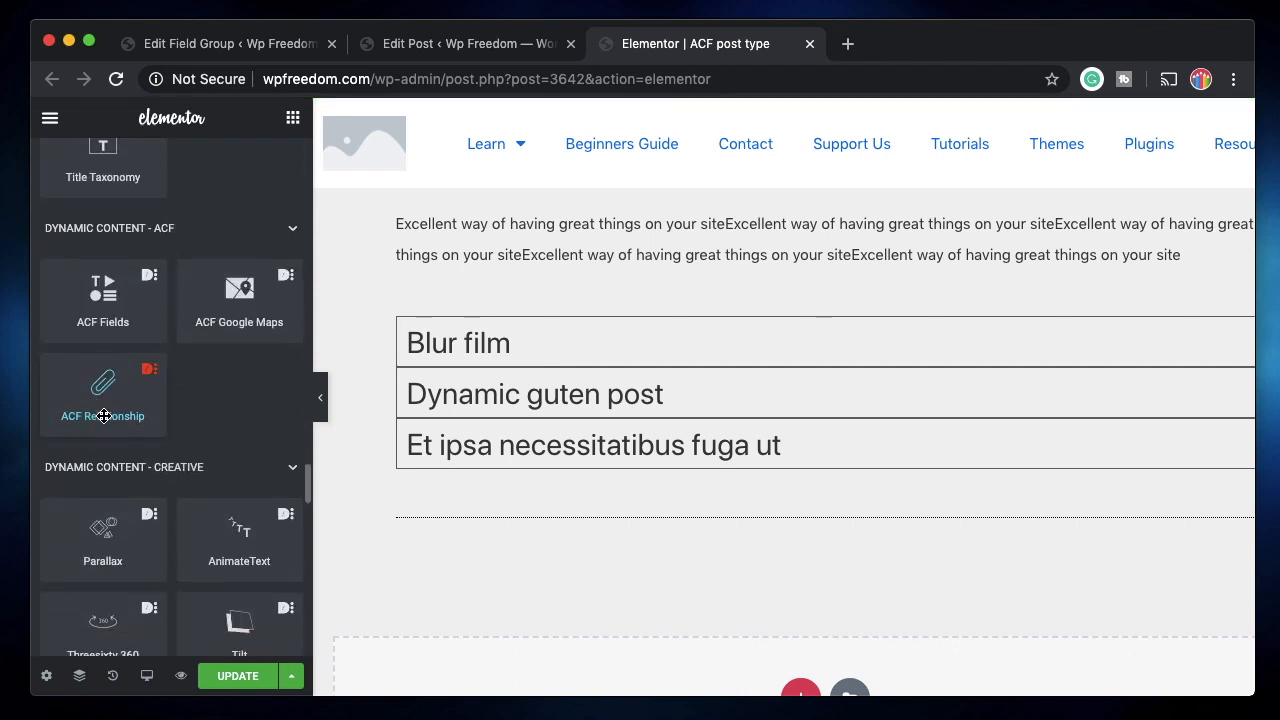
drag(103, 303, 551, 320)
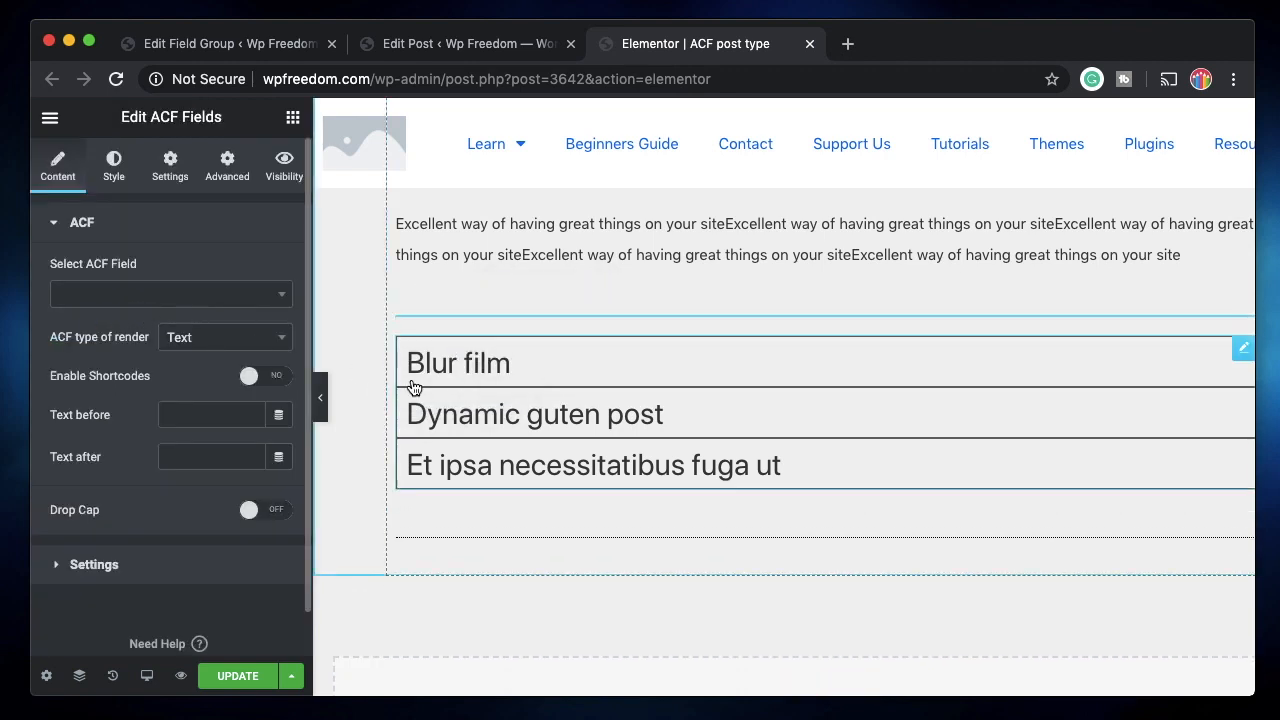
click(277, 294)
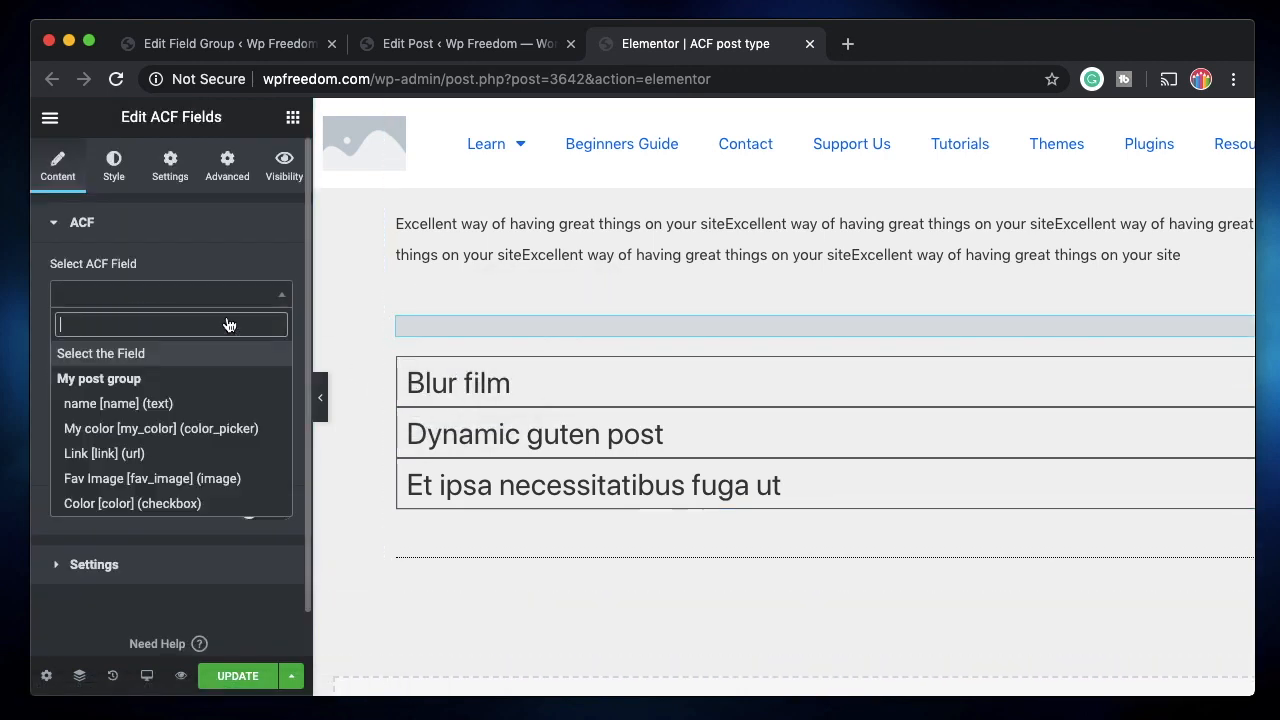
click(150, 403)
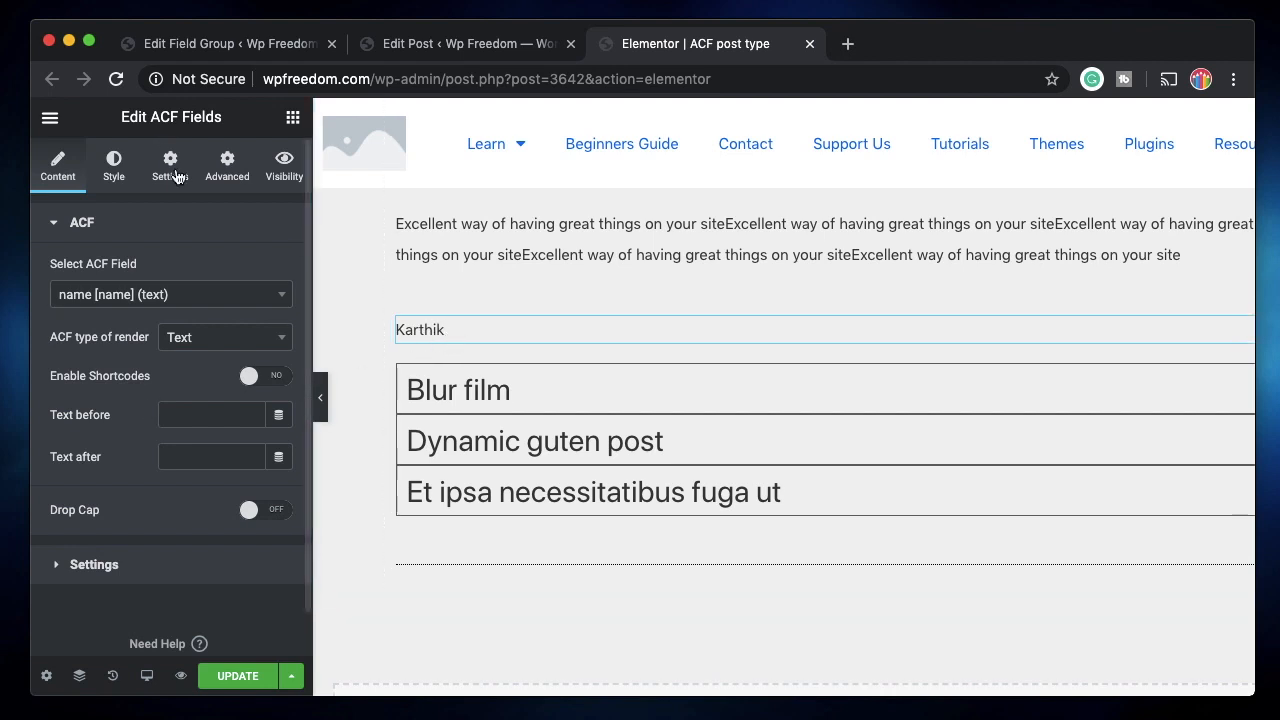
Center the name text and set its typography size to 42 px.
click(124, 170)
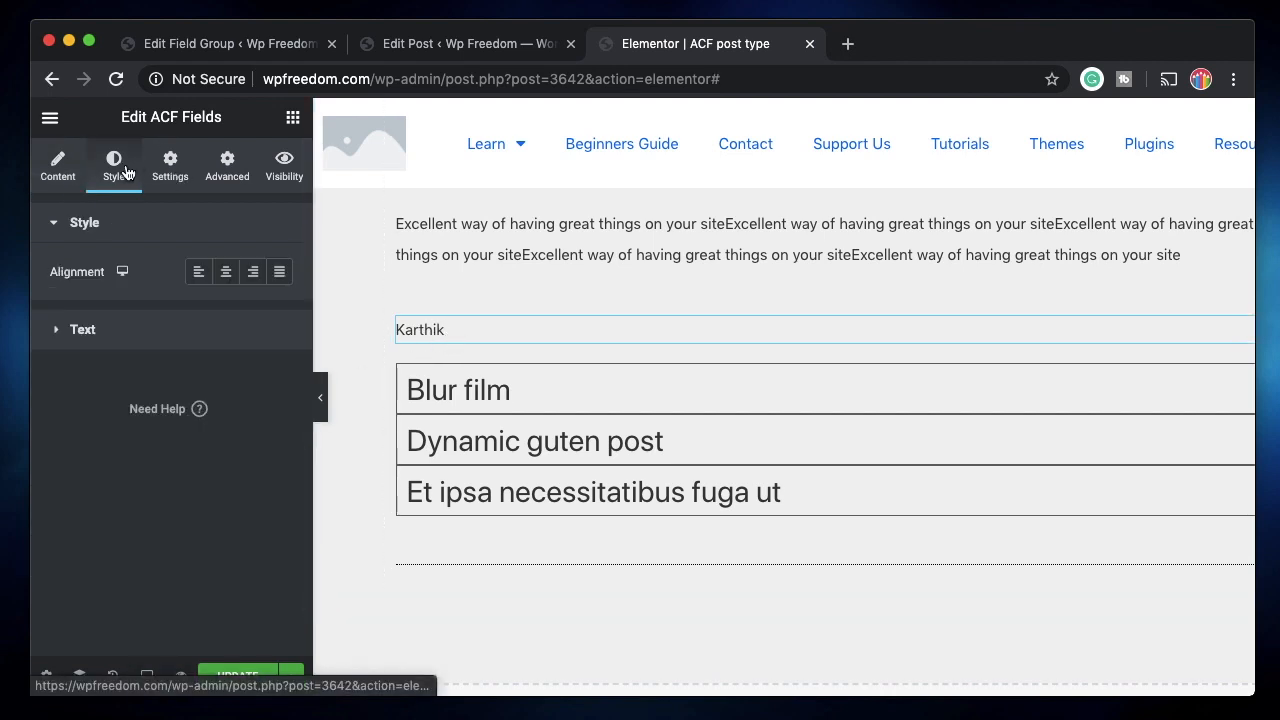
click(226, 271)
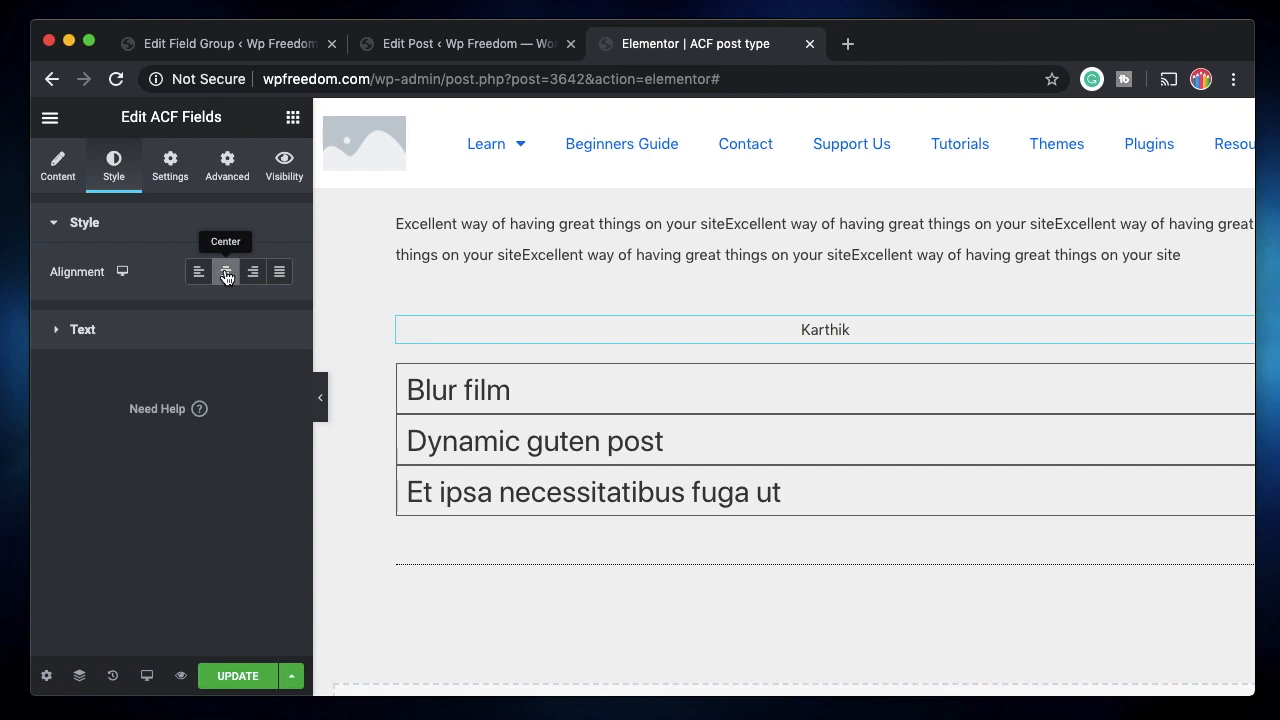
click(160, 343)
scroll(200, 450, down, 2)
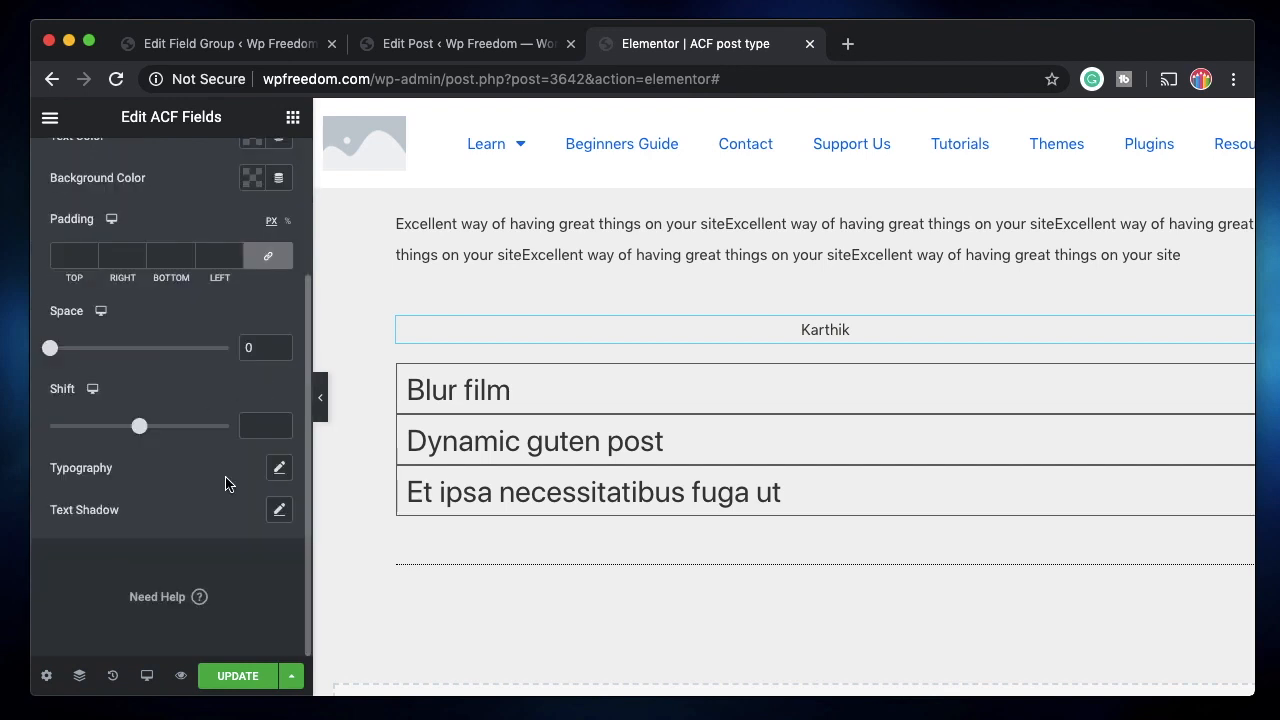
click(279, 467)
drag(64, 600, 95, 600)
scroll(166, 478, down, 1)
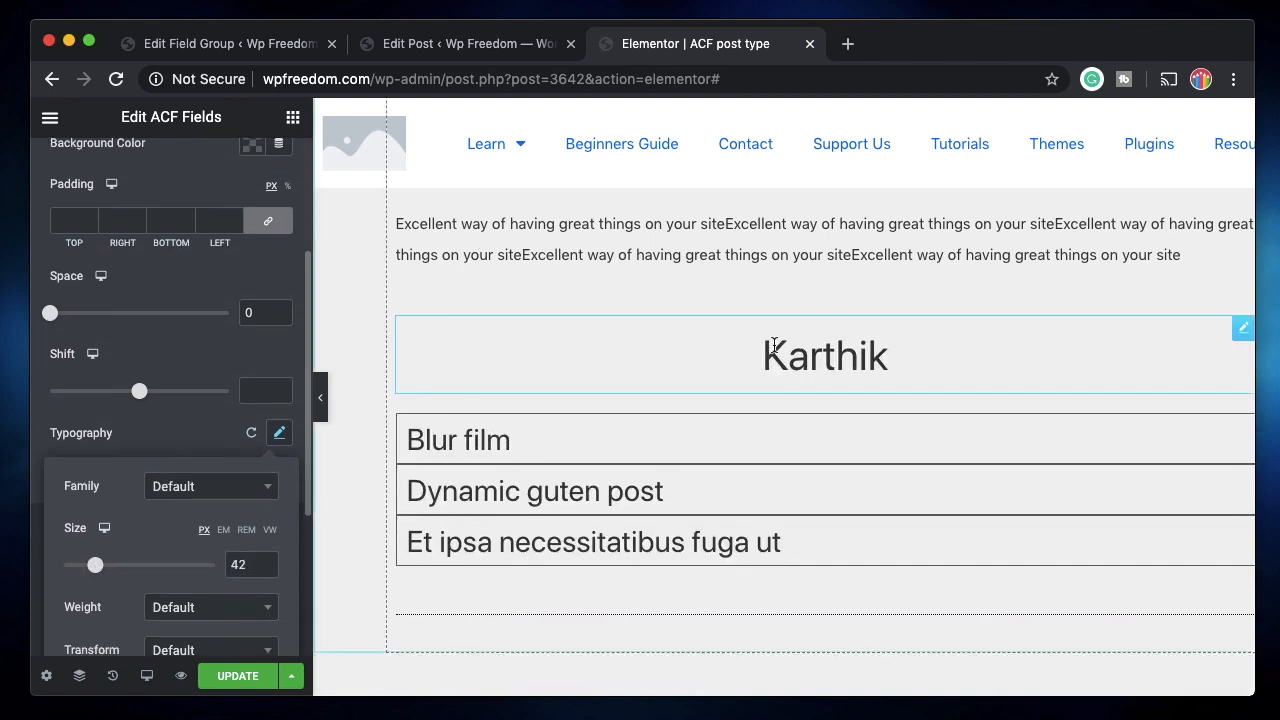
click(176, 347)
click(557, 368)
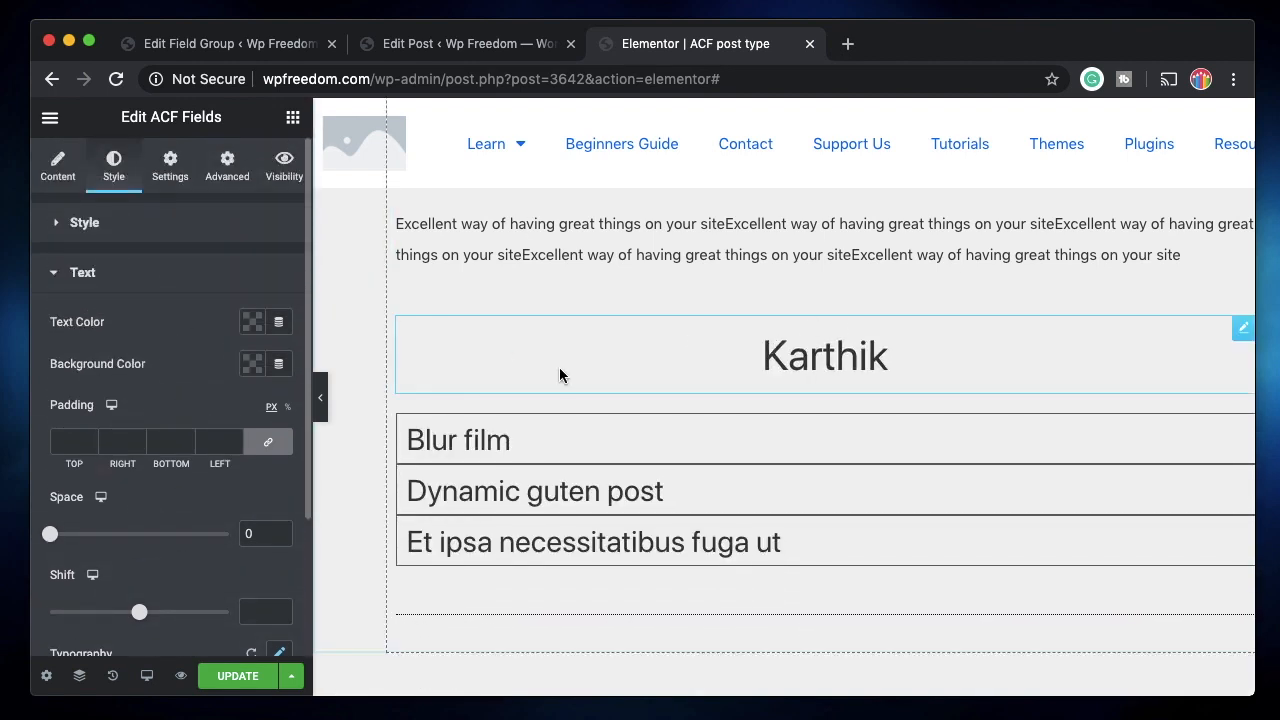
scroll(559, 367, up, 5)
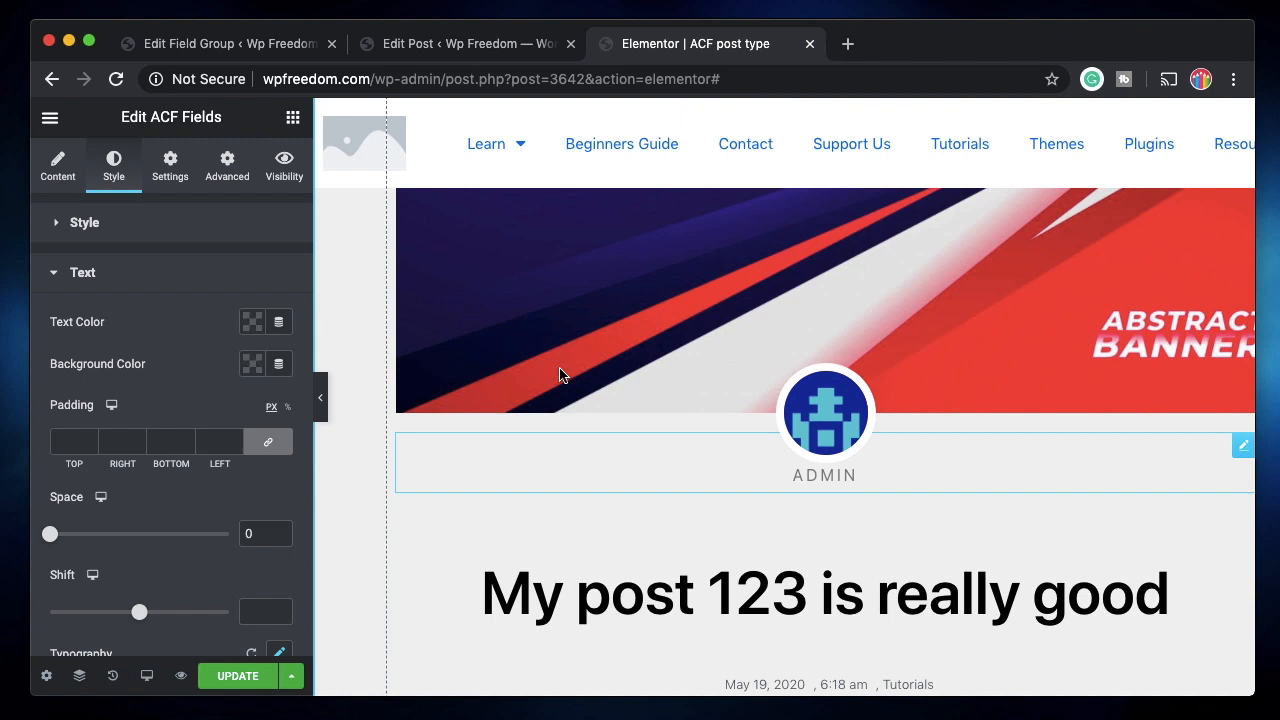
scroll(559, 374, down, 10)
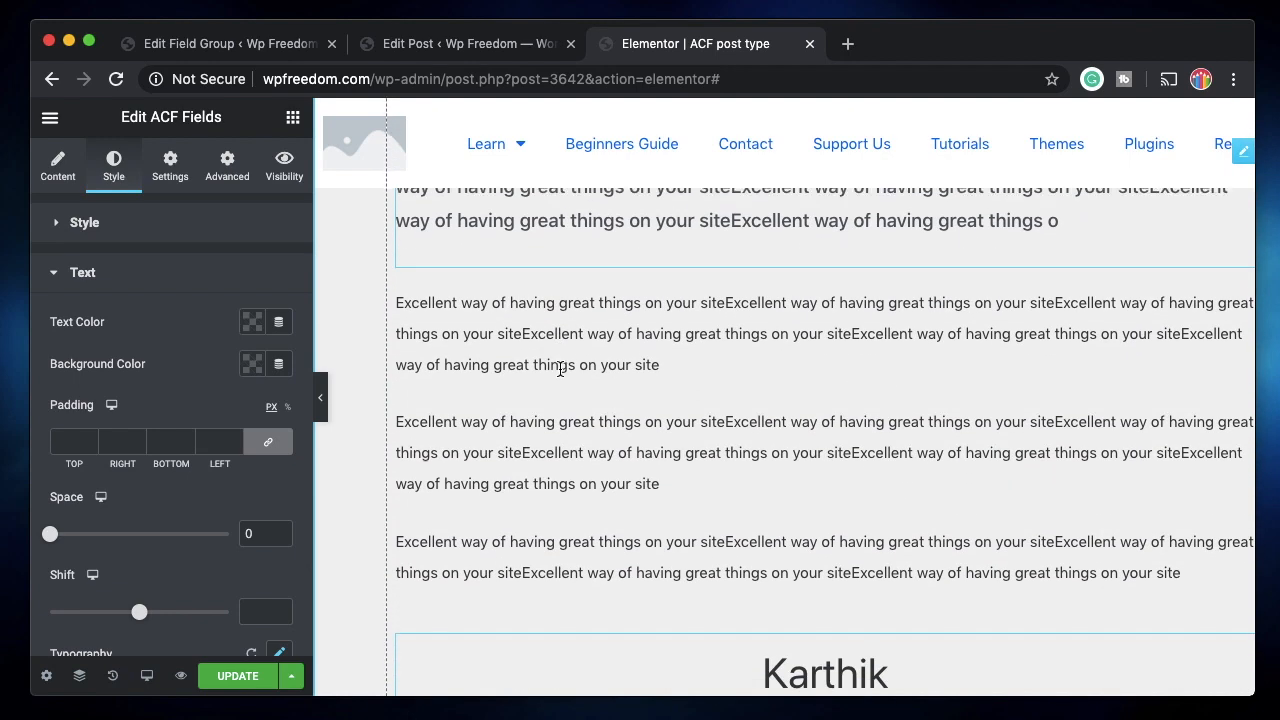
scroll(628, 466, down, 3)
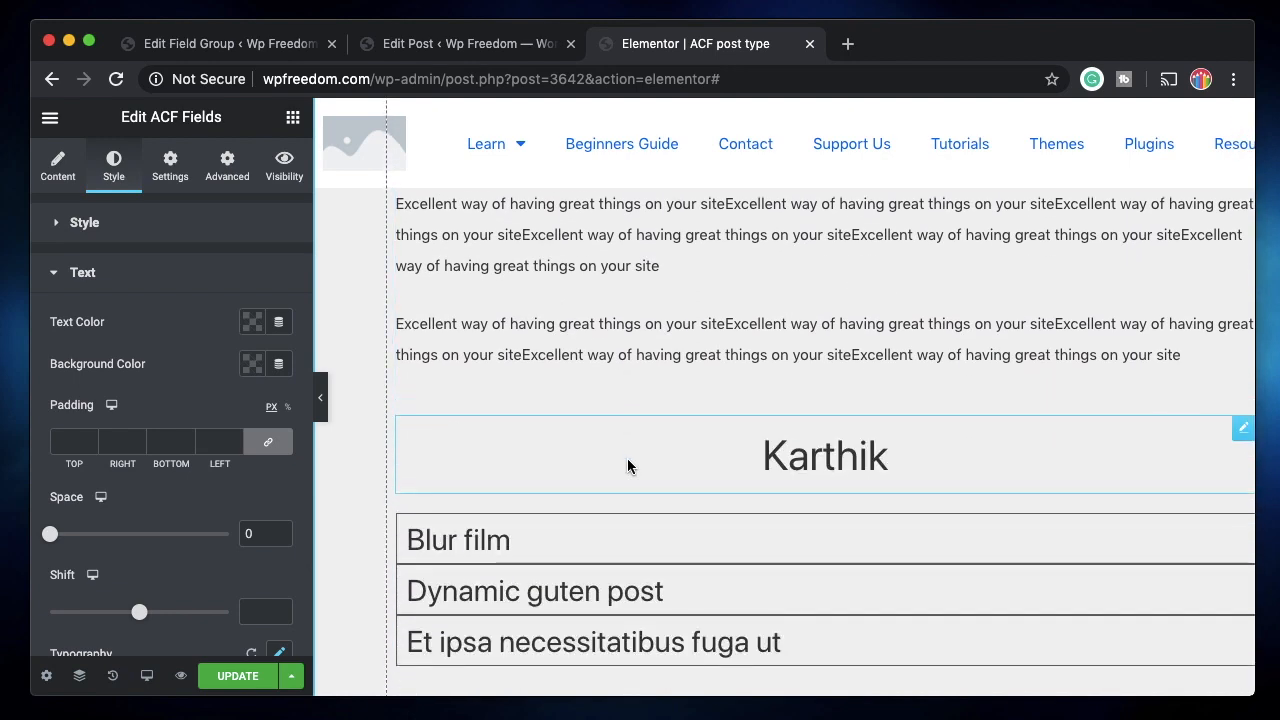